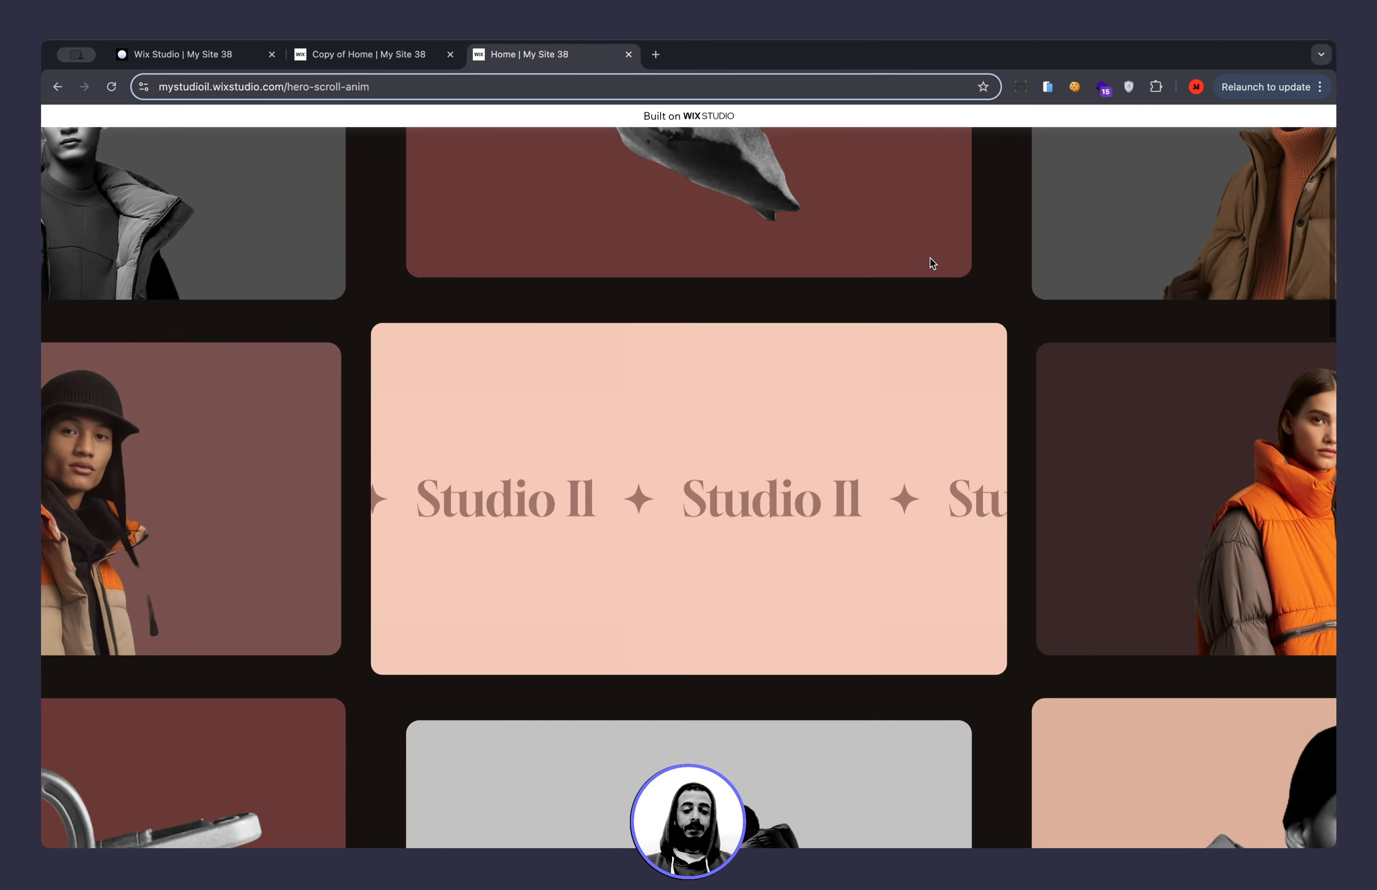
Examine how the hero image grid on the published Home page expands and contracts around the centre tile.
scroll(929, 257, "down", 5)
scroll(930, 257, "up", 7)
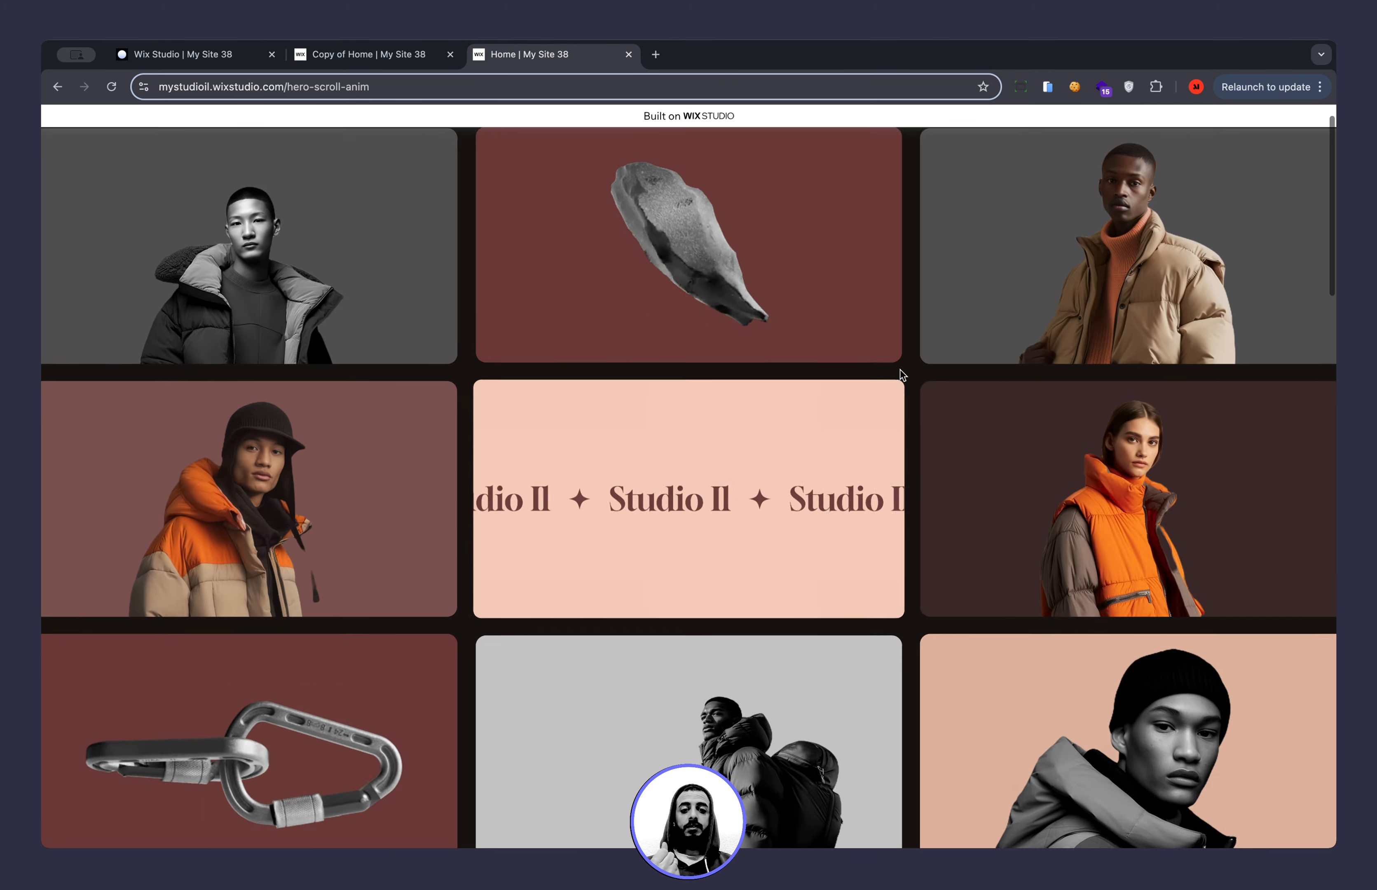
scroll(901, 375, "down", 5)
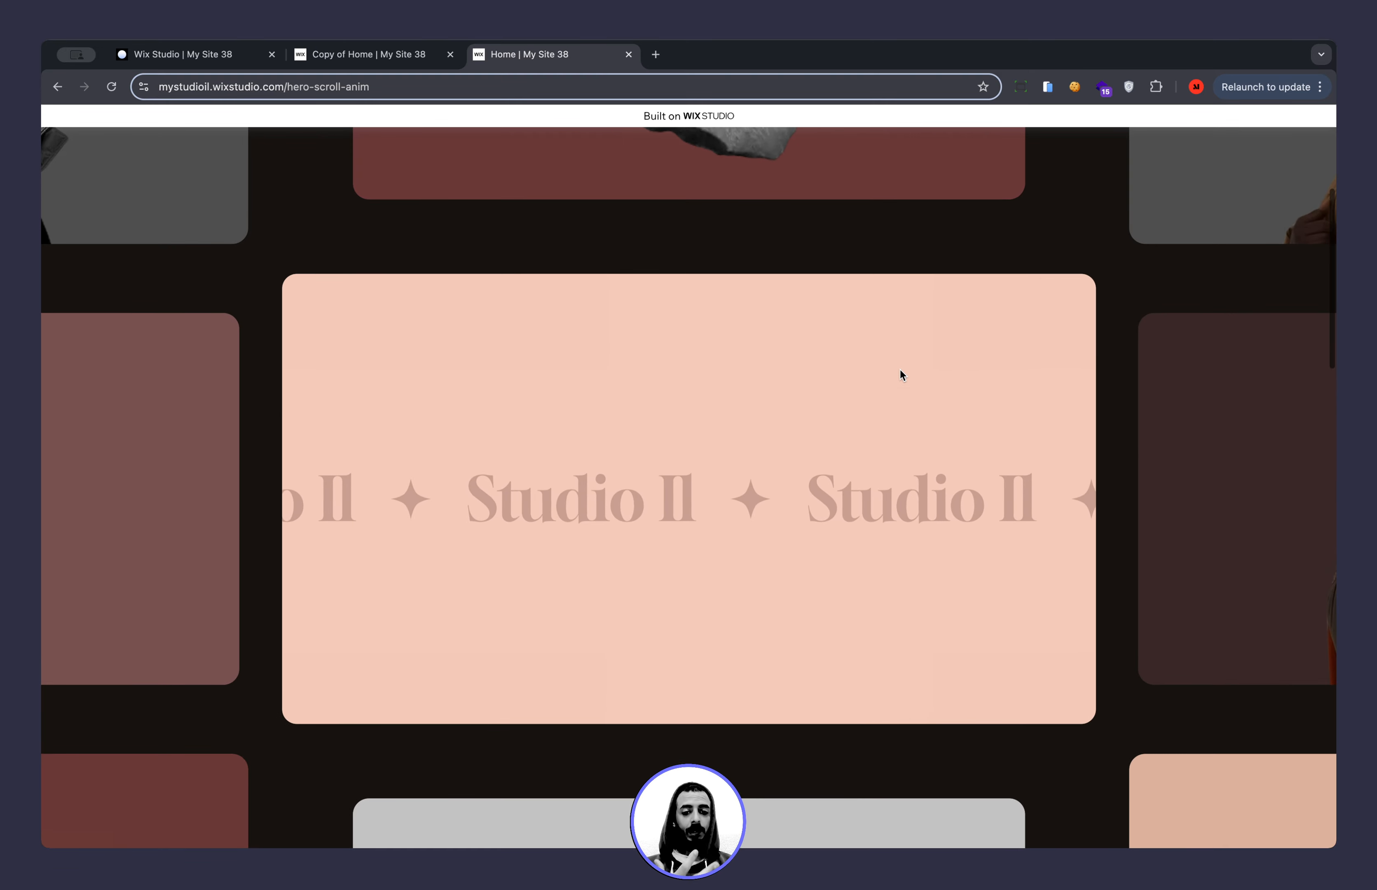
scroll(900, 371, "down", 3)
scroll(901, 371, "up", 4)
scroll(901, 373, "up", 4)
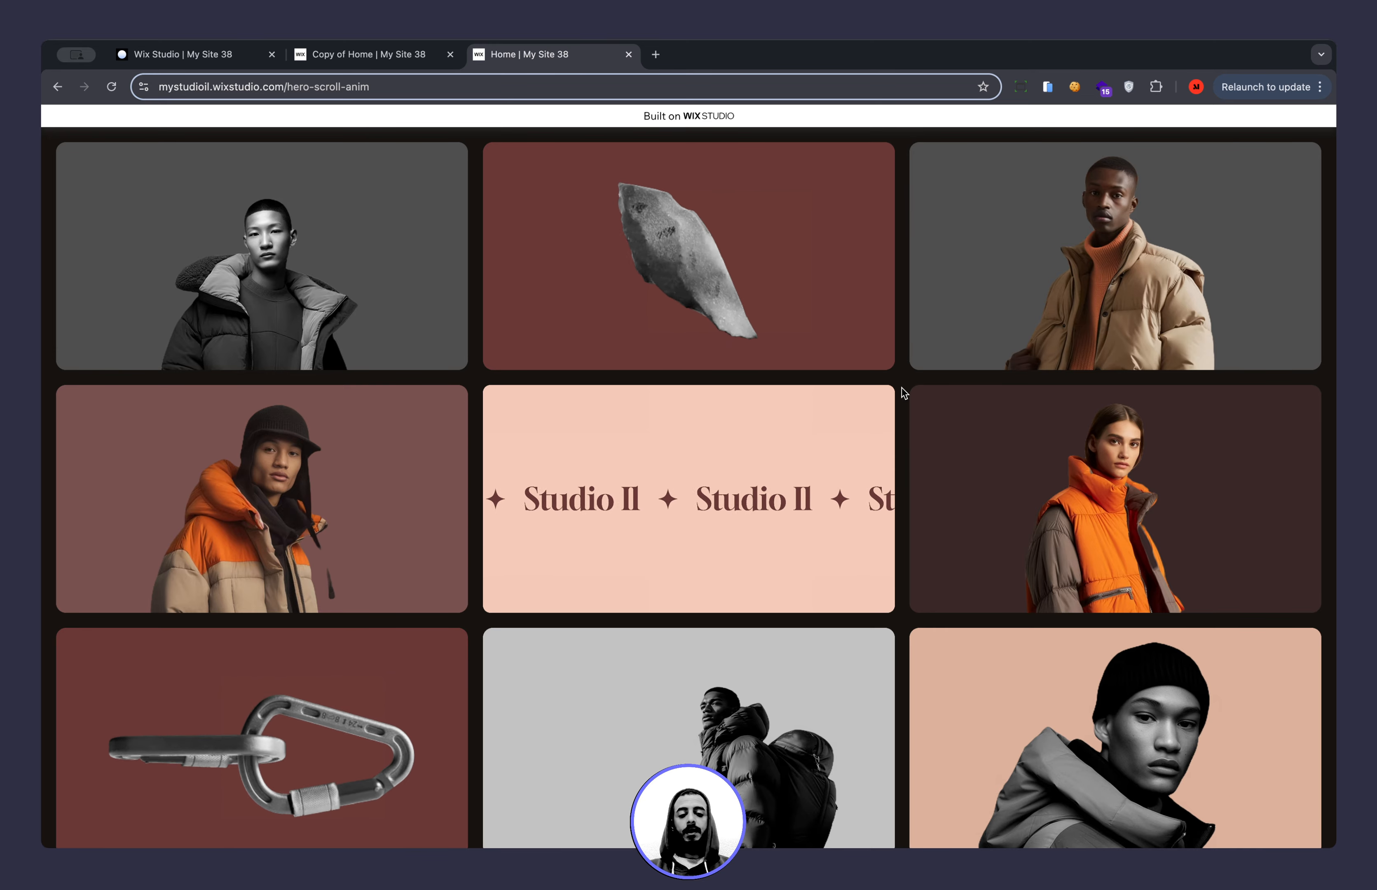
Reload the published Home page and review its entrance and scroll animations from the image grid through the content below the hero.
key("super+r")
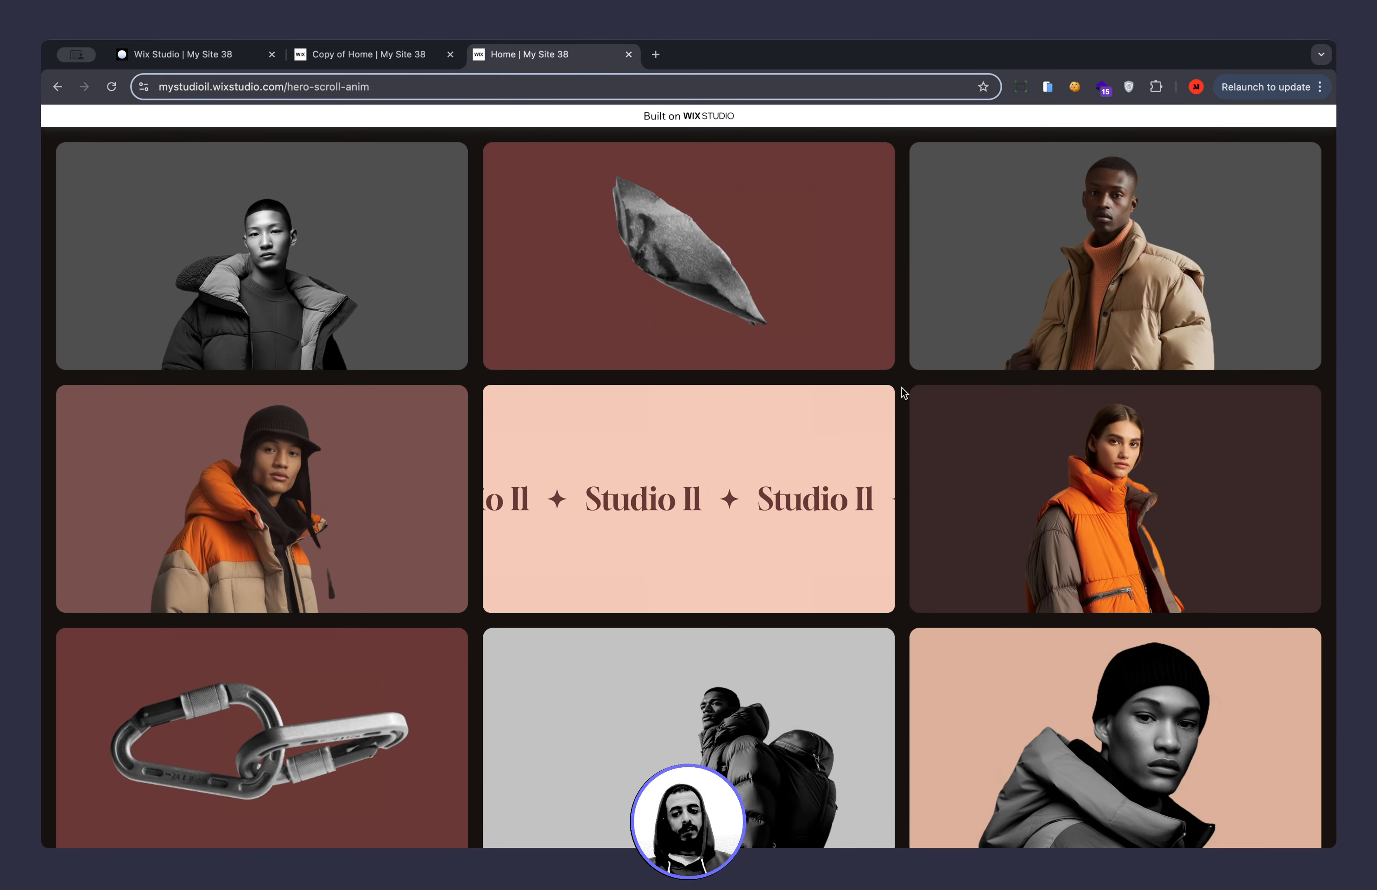
scroll(904, 393, "down", 5)
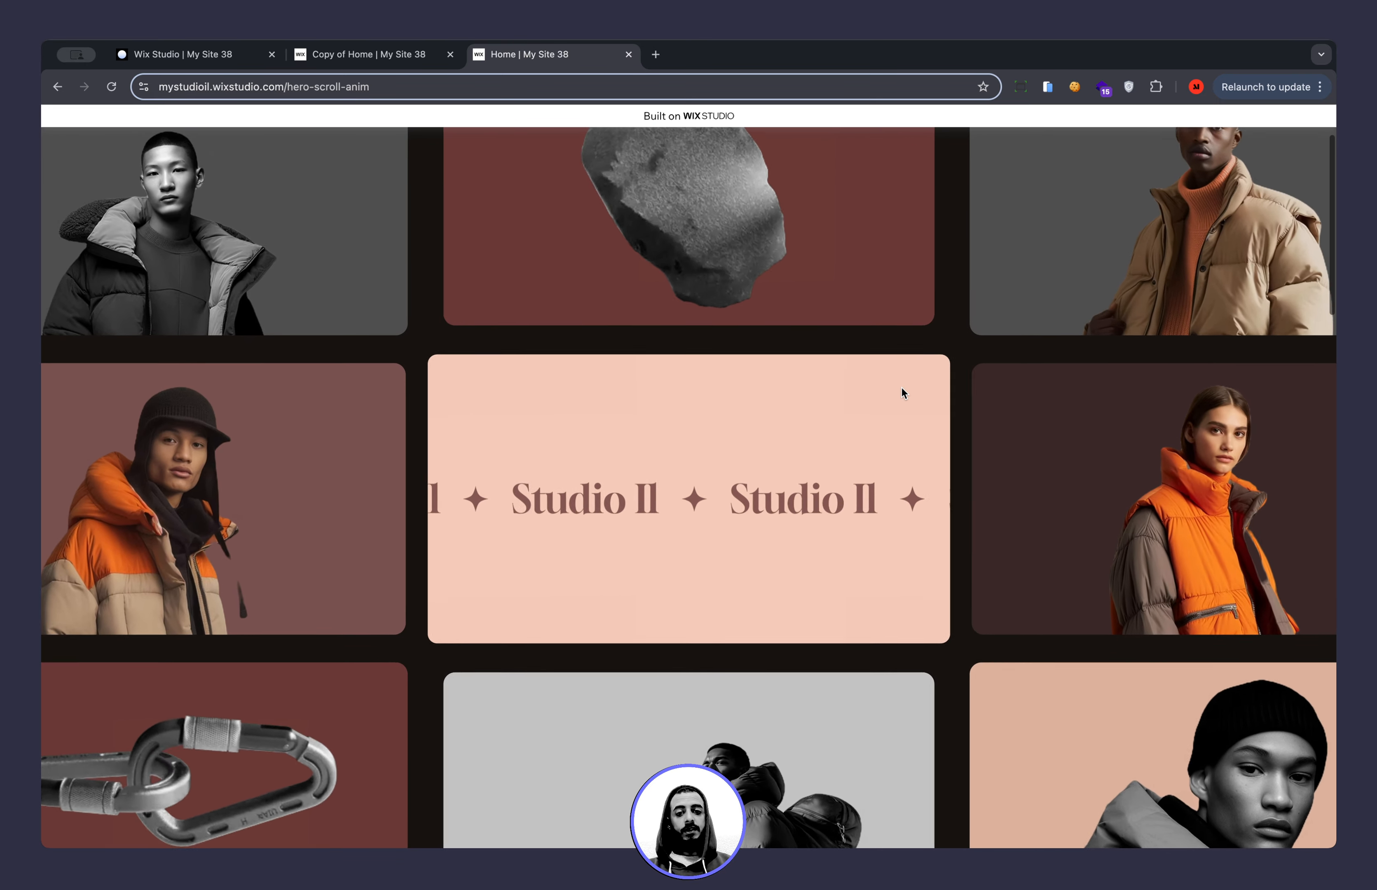
scroll(902, 388, "down", 5)
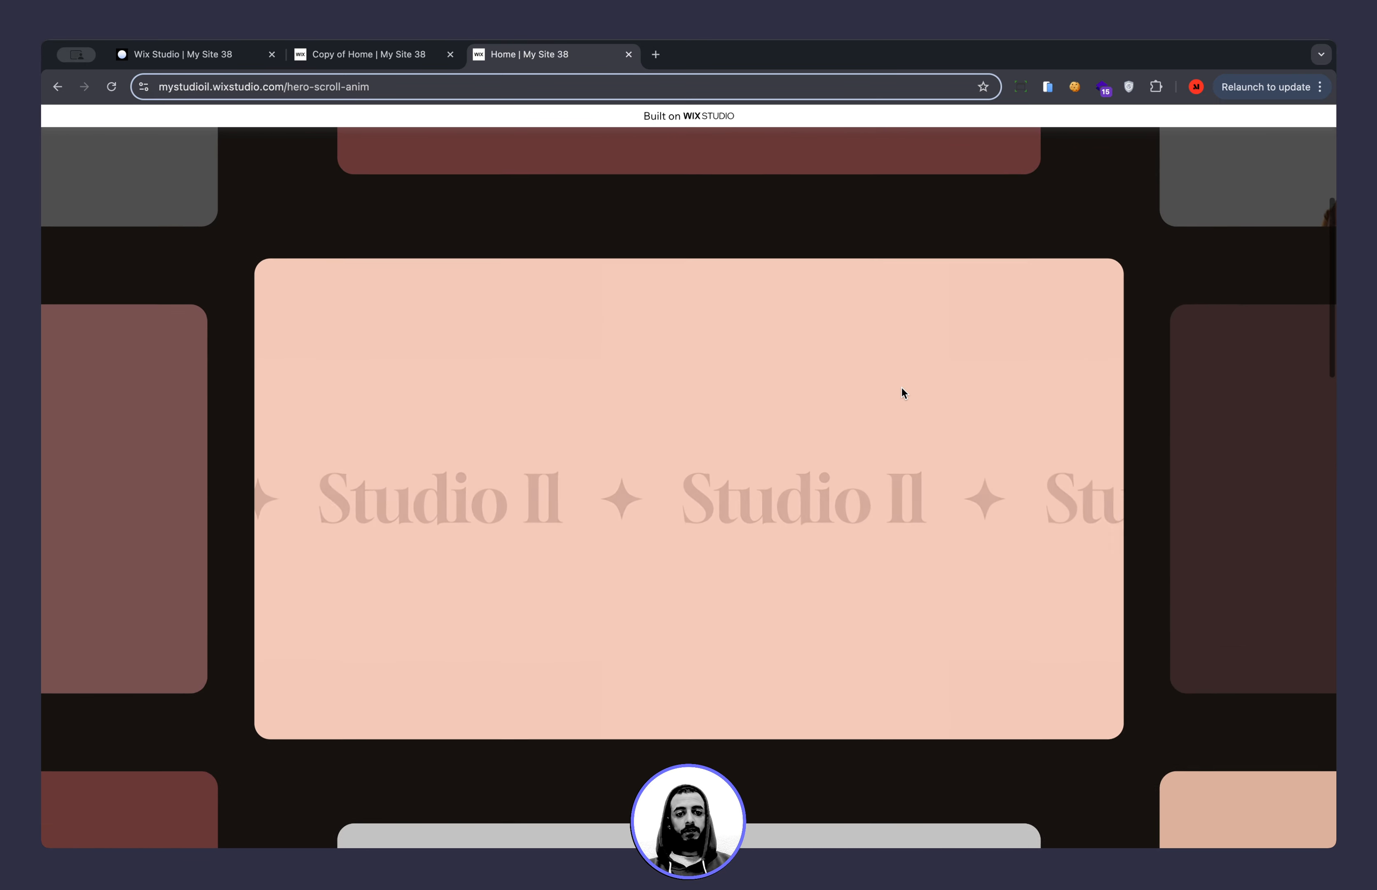
scroll(902, 387, "down", 3)
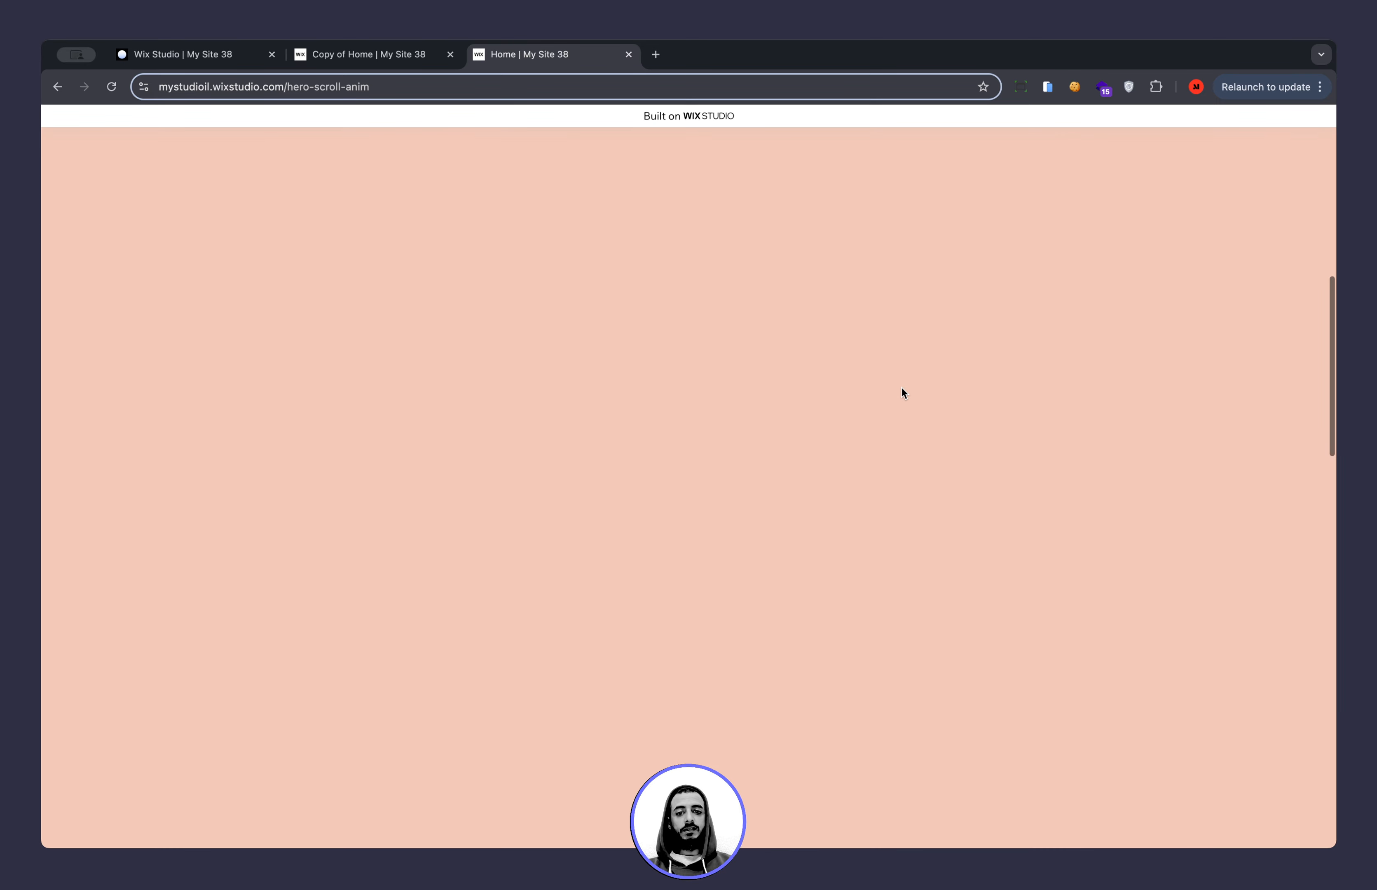
scroll(902, 387, "down", 5)
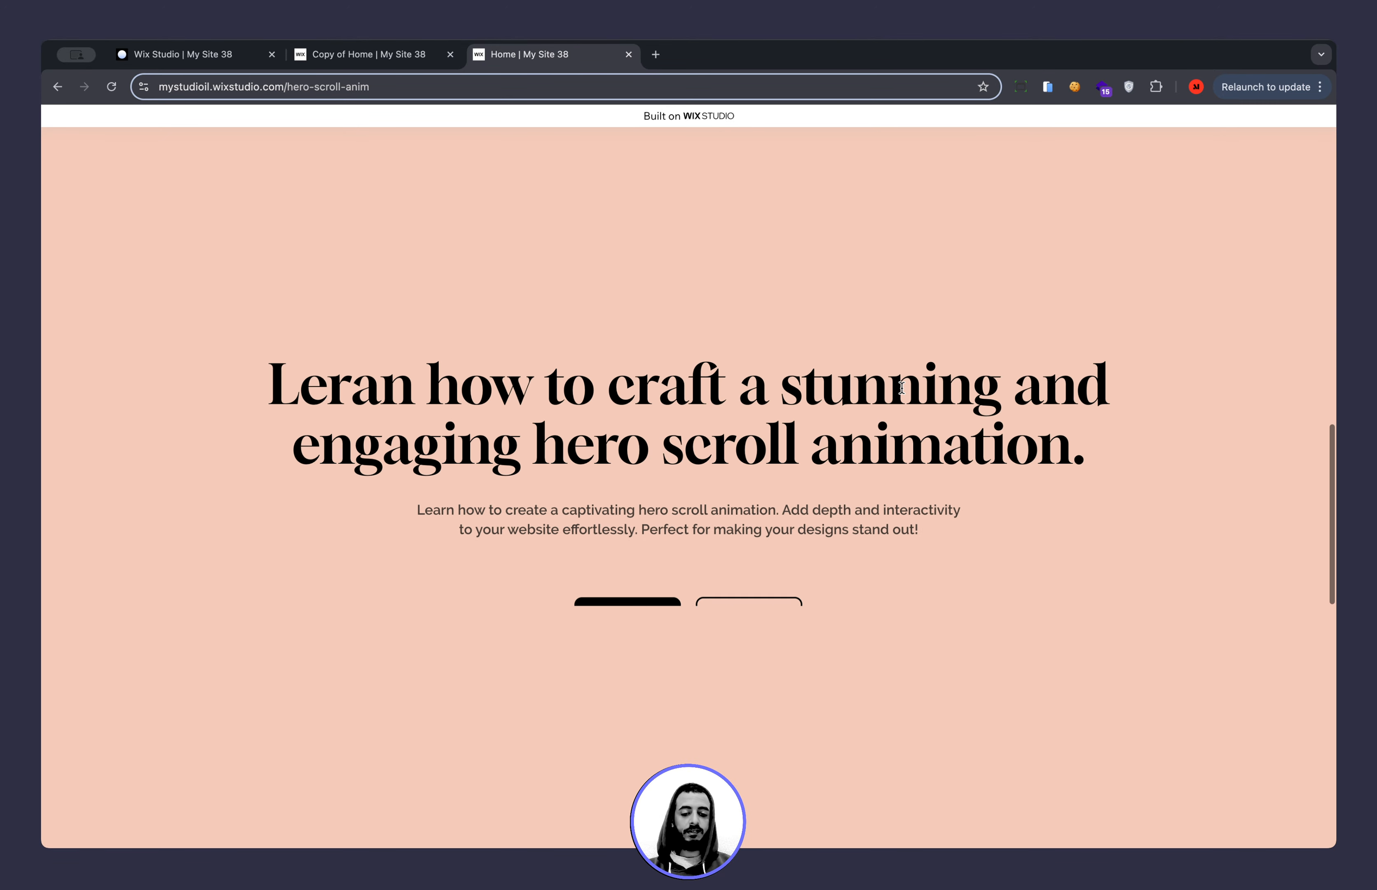
scroll(901, 388, "down", 3)
scroll(902, 387, "down", 2)
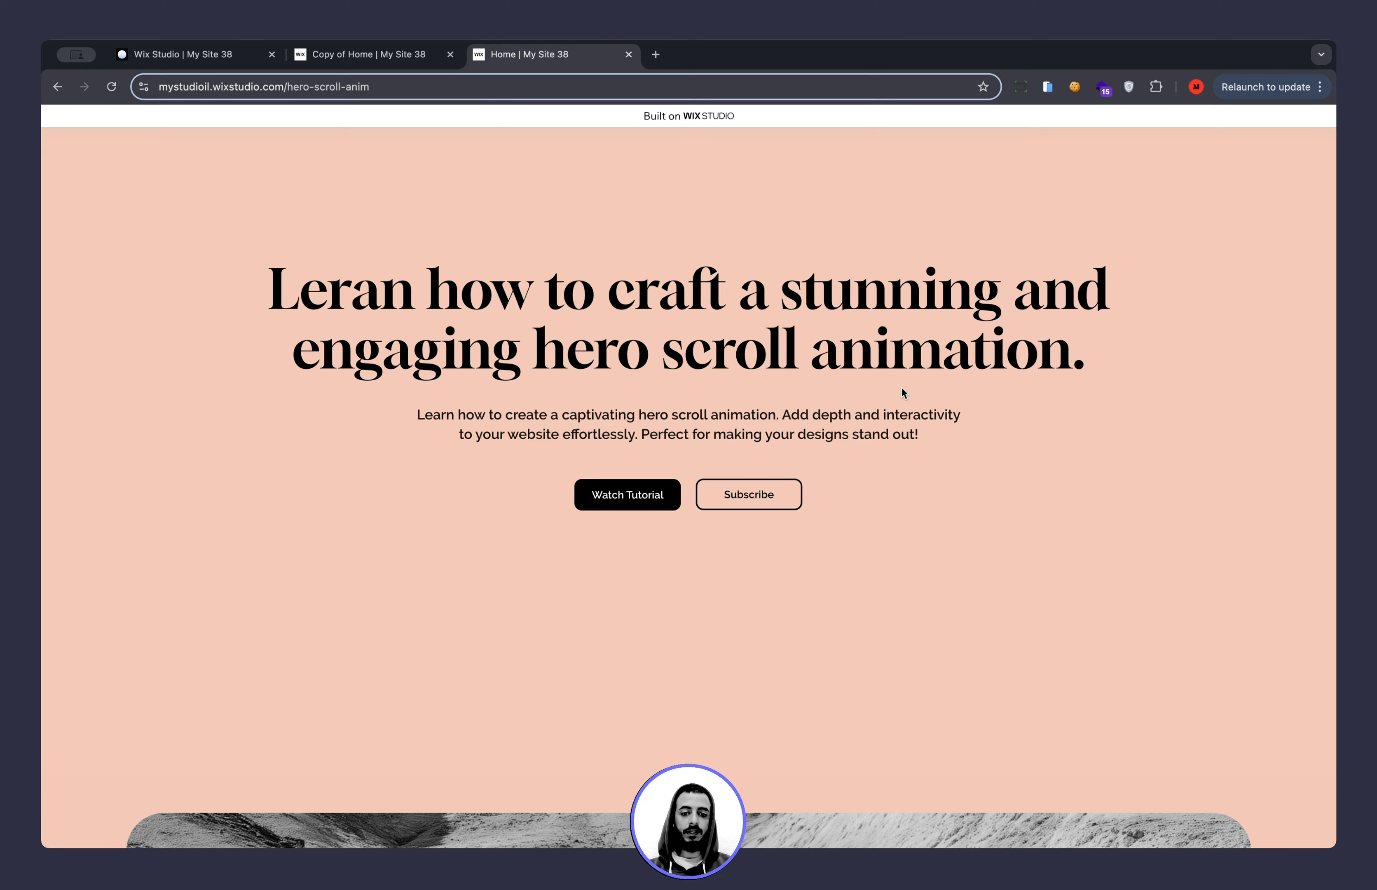
scroll(901, 388, "down", 10)
scroll(901, 387, "up", 15)
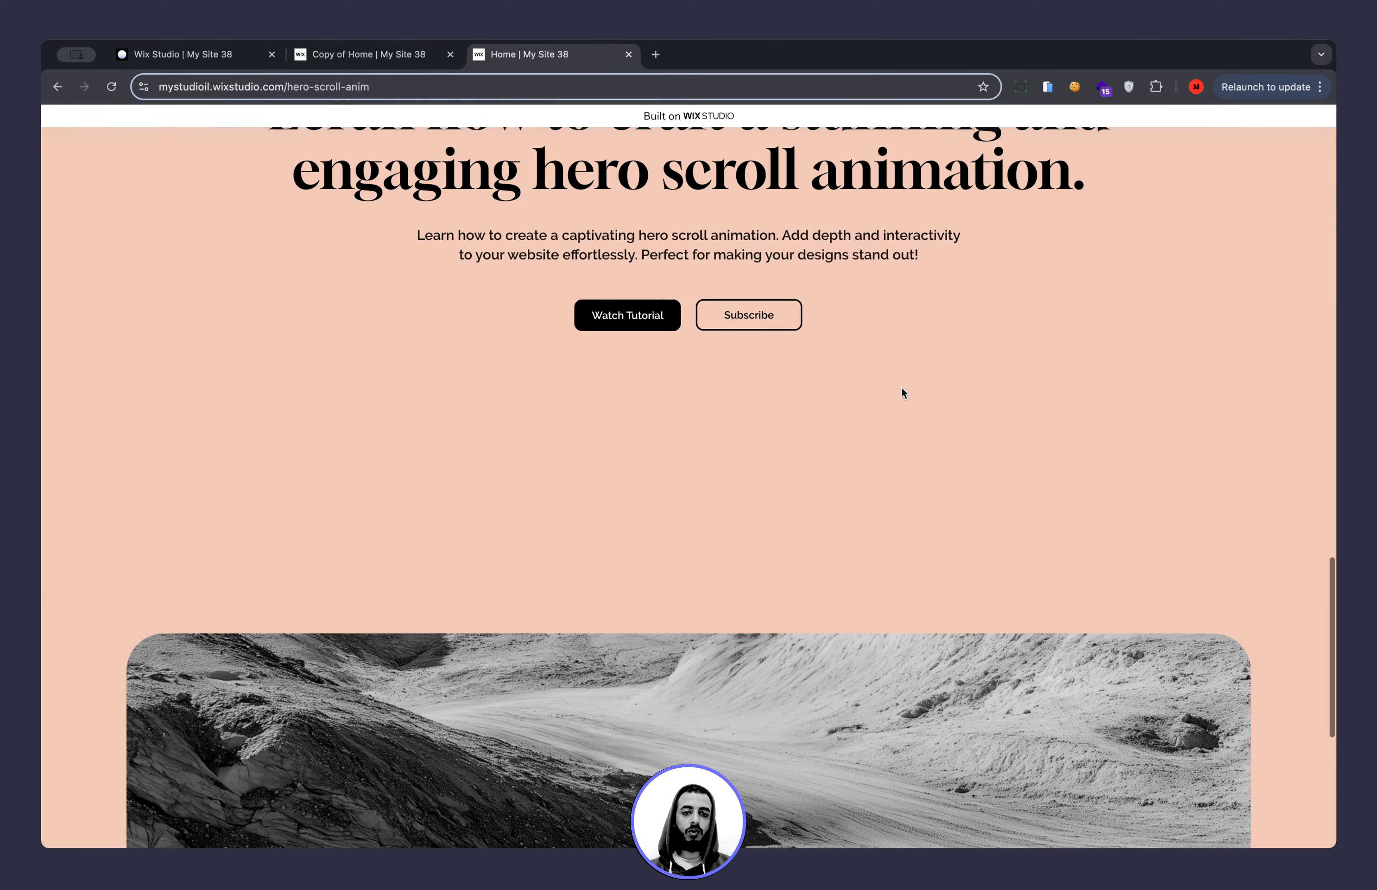
scroll(902, 387, "up", 8)
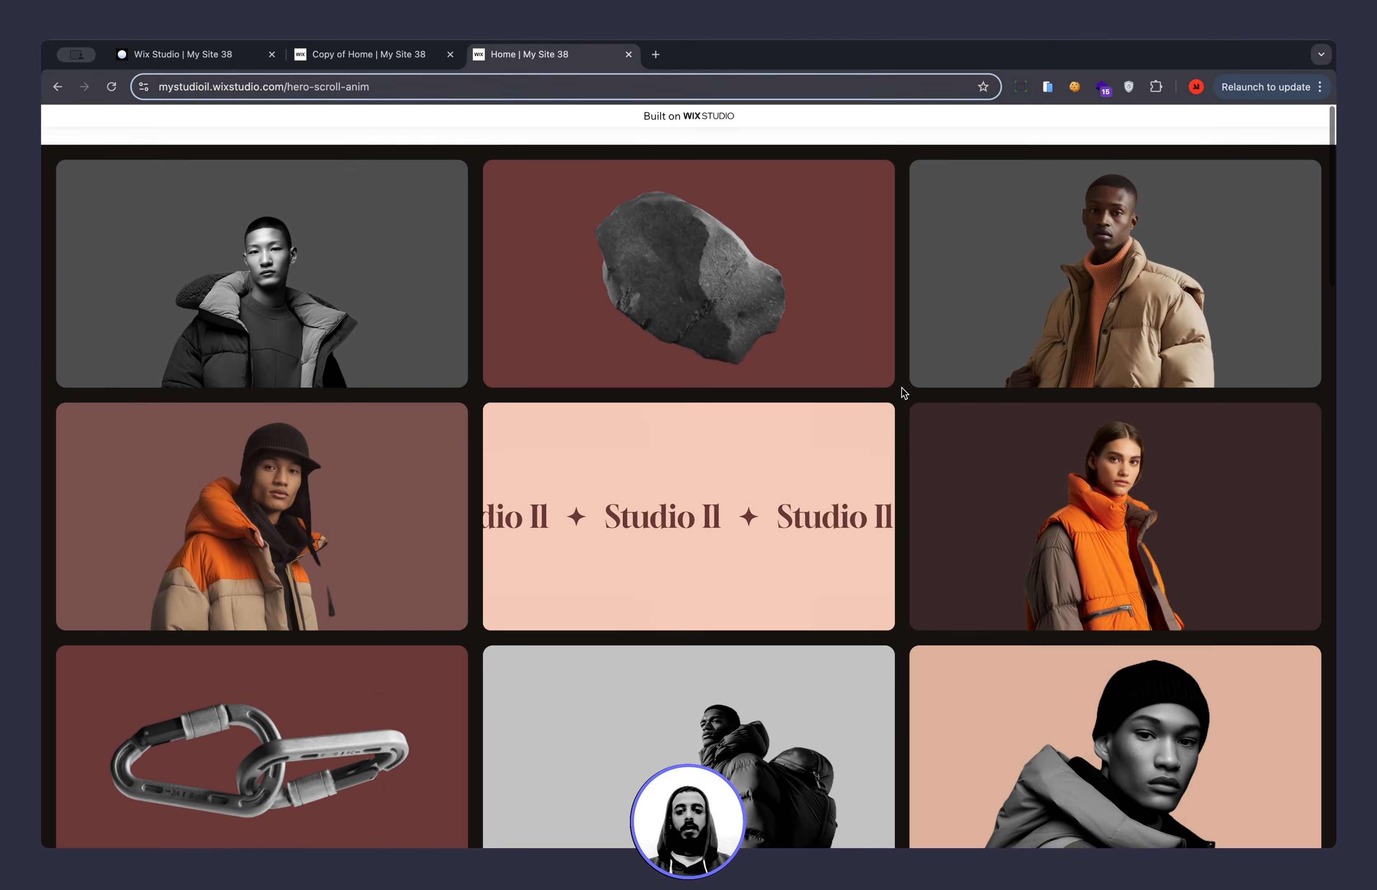
Compare the simplified Copy of Home page with the finished Home page, checking the grid's scroll behaviour.
left_click(417, 54)
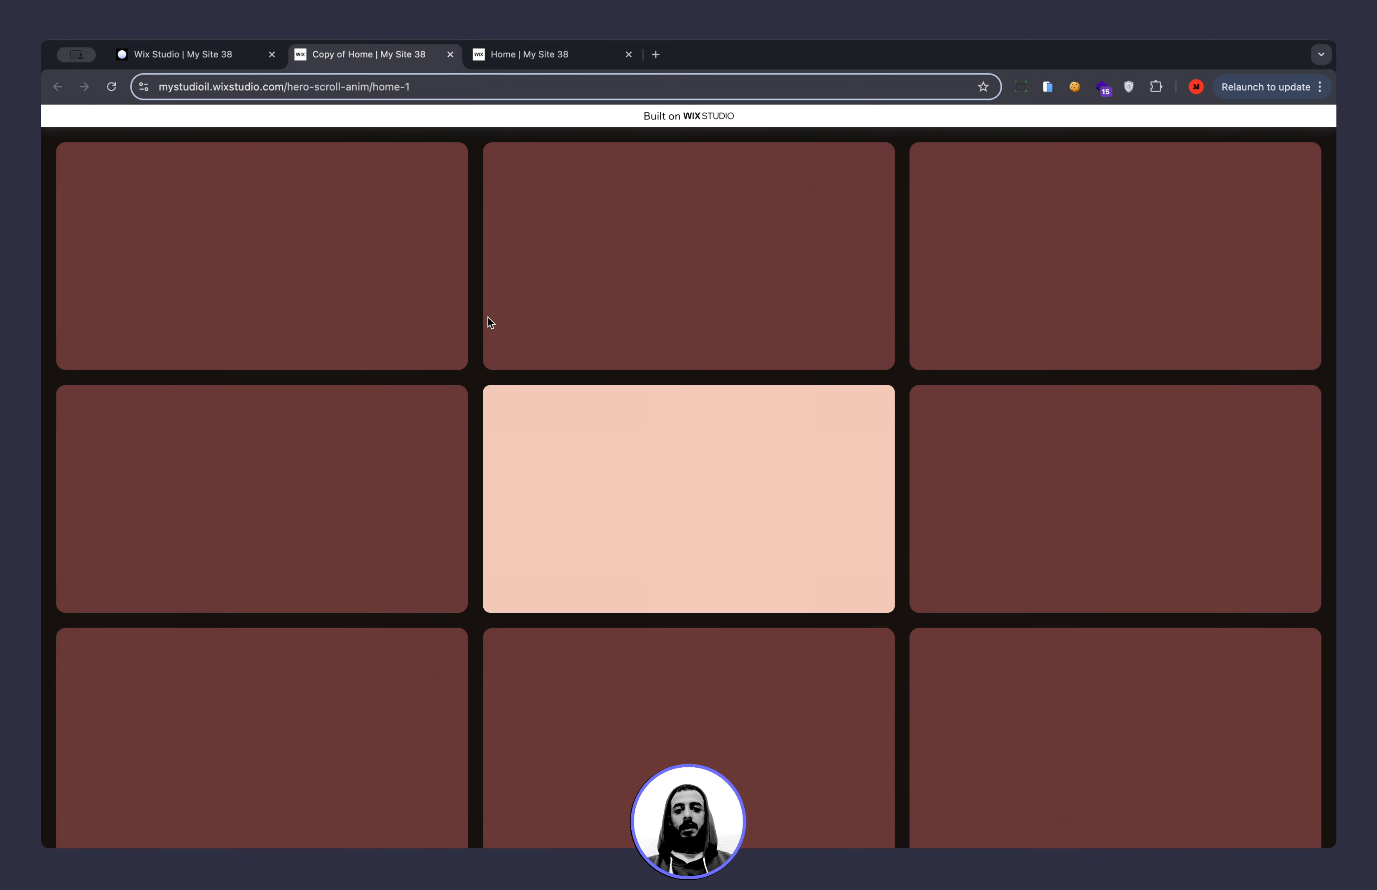
scroll(487, 317, "down", 3)
scroll(487, 317, "up", 3)
left_click(512, 54)
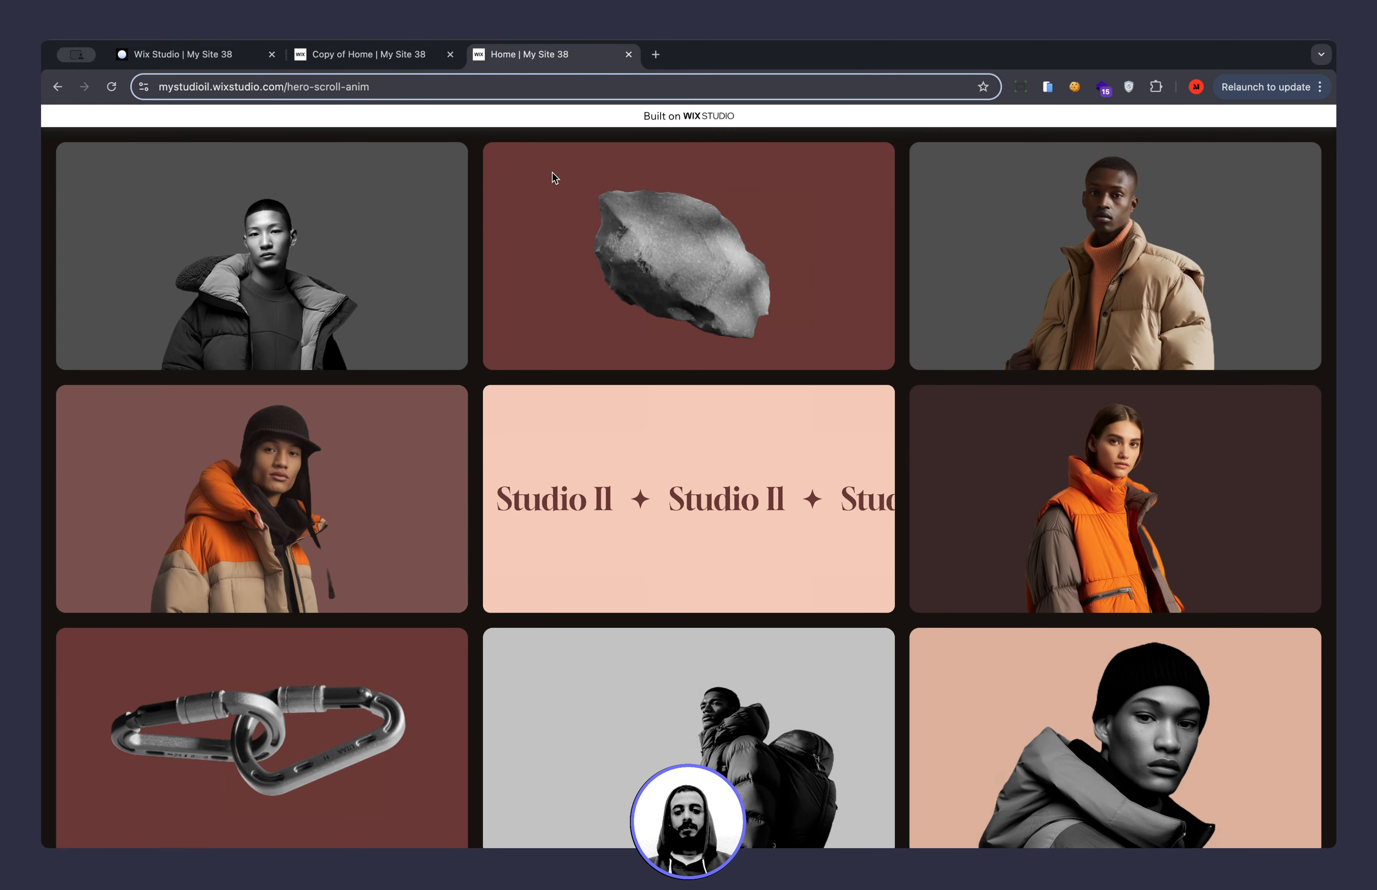
left_click(371, 54)
scroll(496, 334, "down", 3)
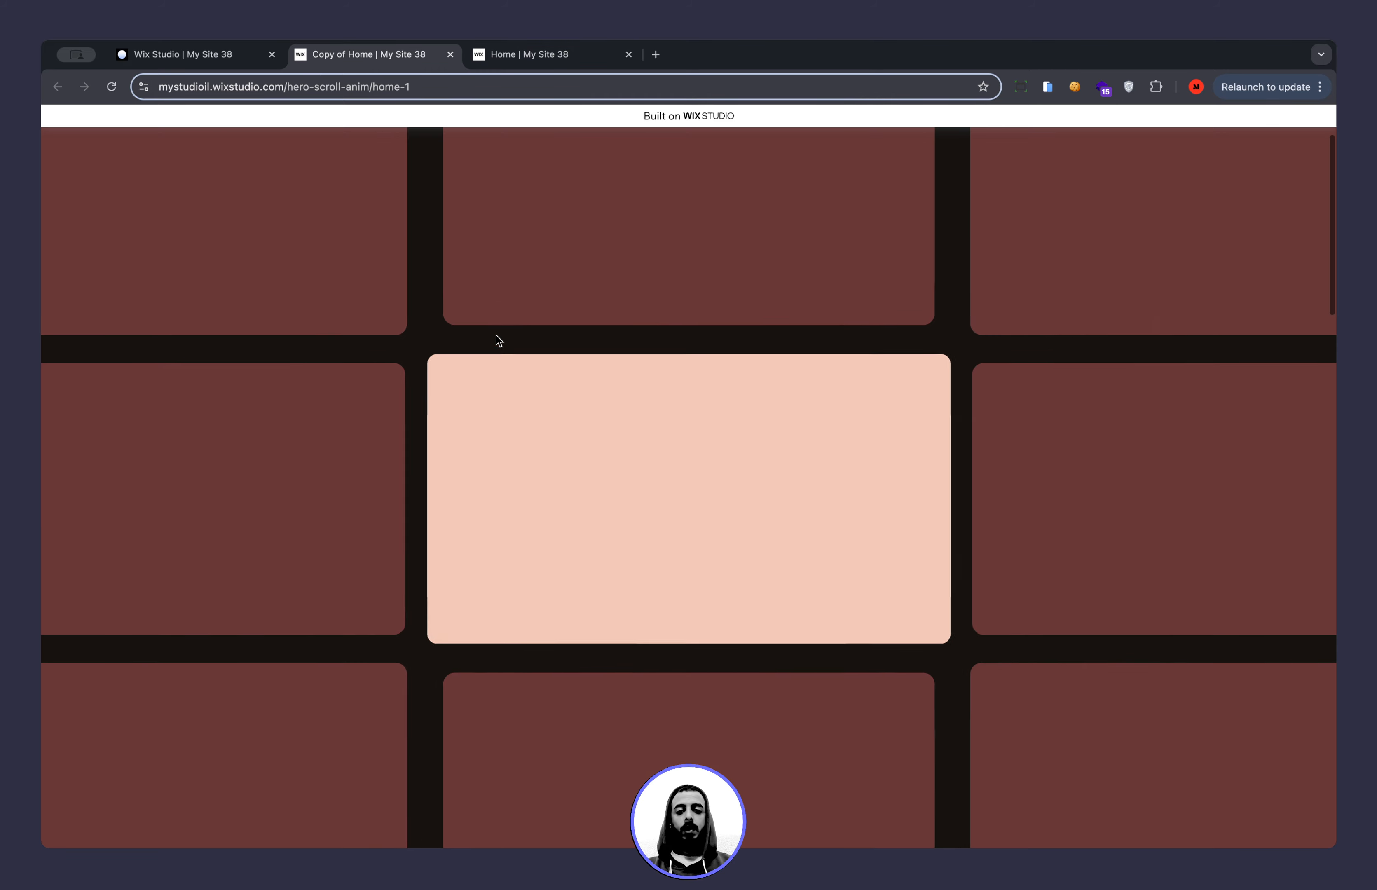
scroll(496, 340, "up", 3)
left_click(549, 56)
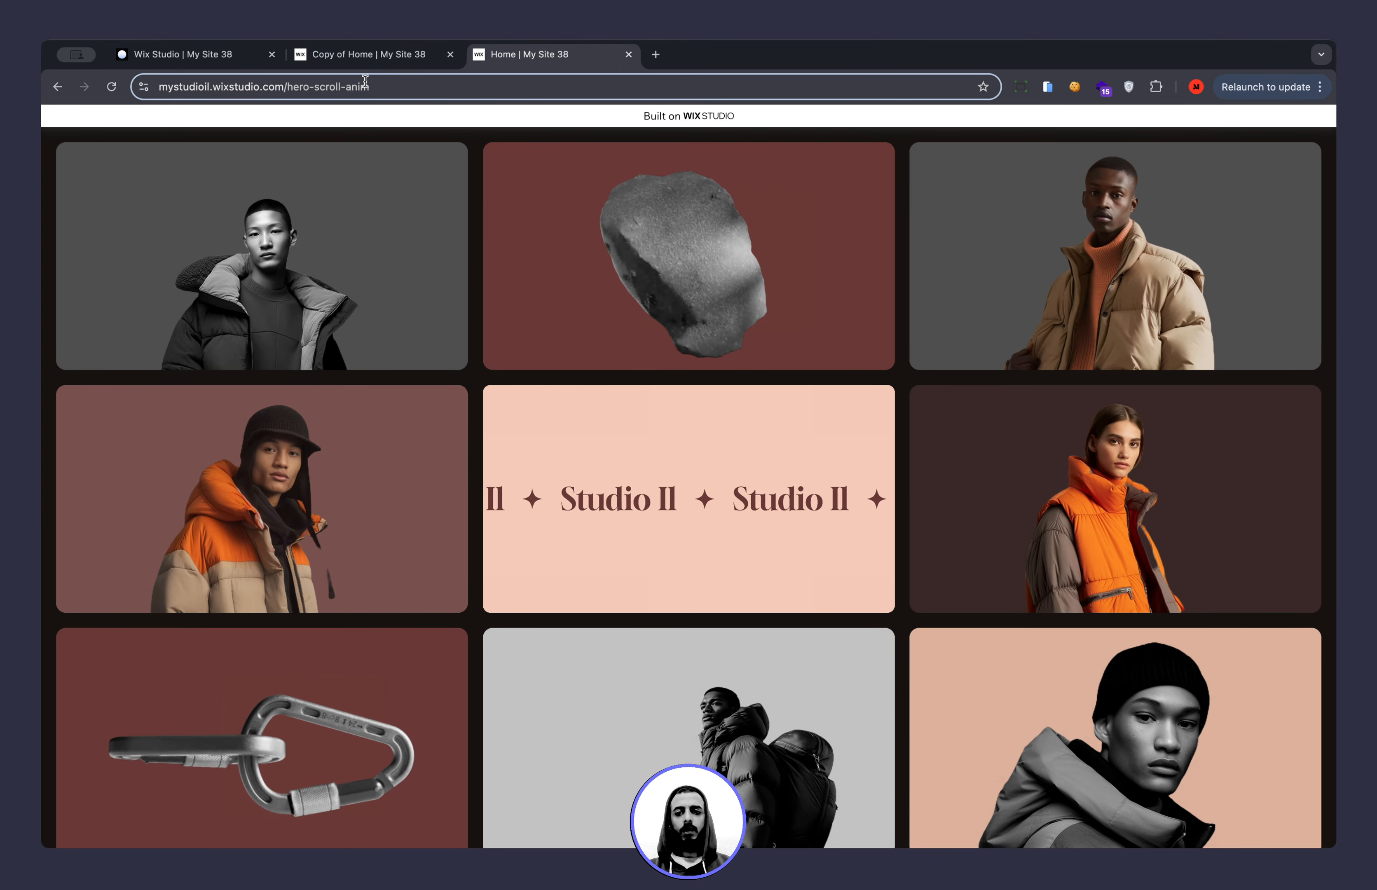
Examine the published Copy of Home page's scroll animation from the tile grid to the hero heading.
left_click(364, 54)
scroll(487, 347, "down", 3)
scroll(514, 401, "down", 5)
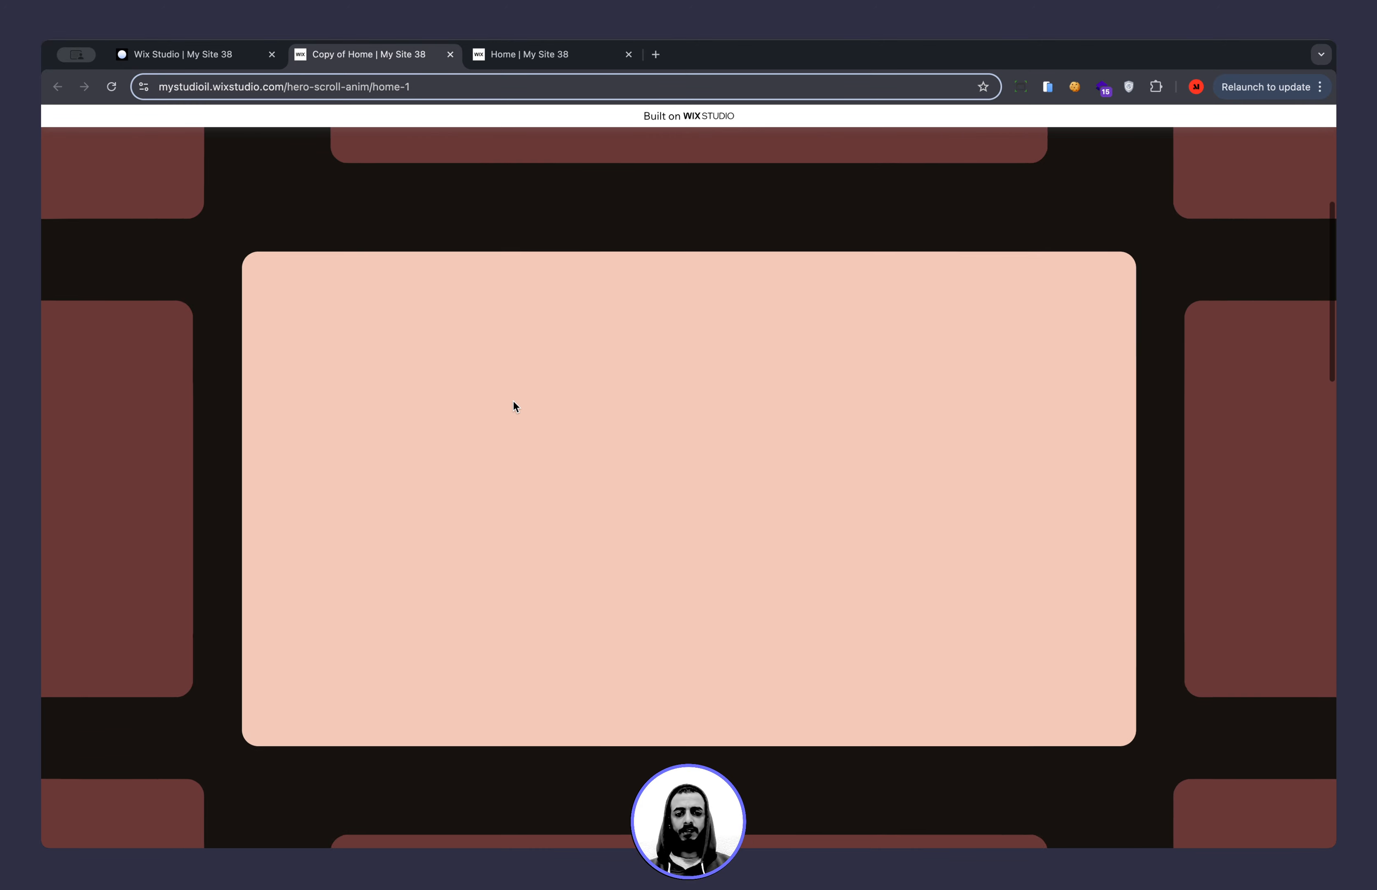
scroll(513, 402, "down", 10)
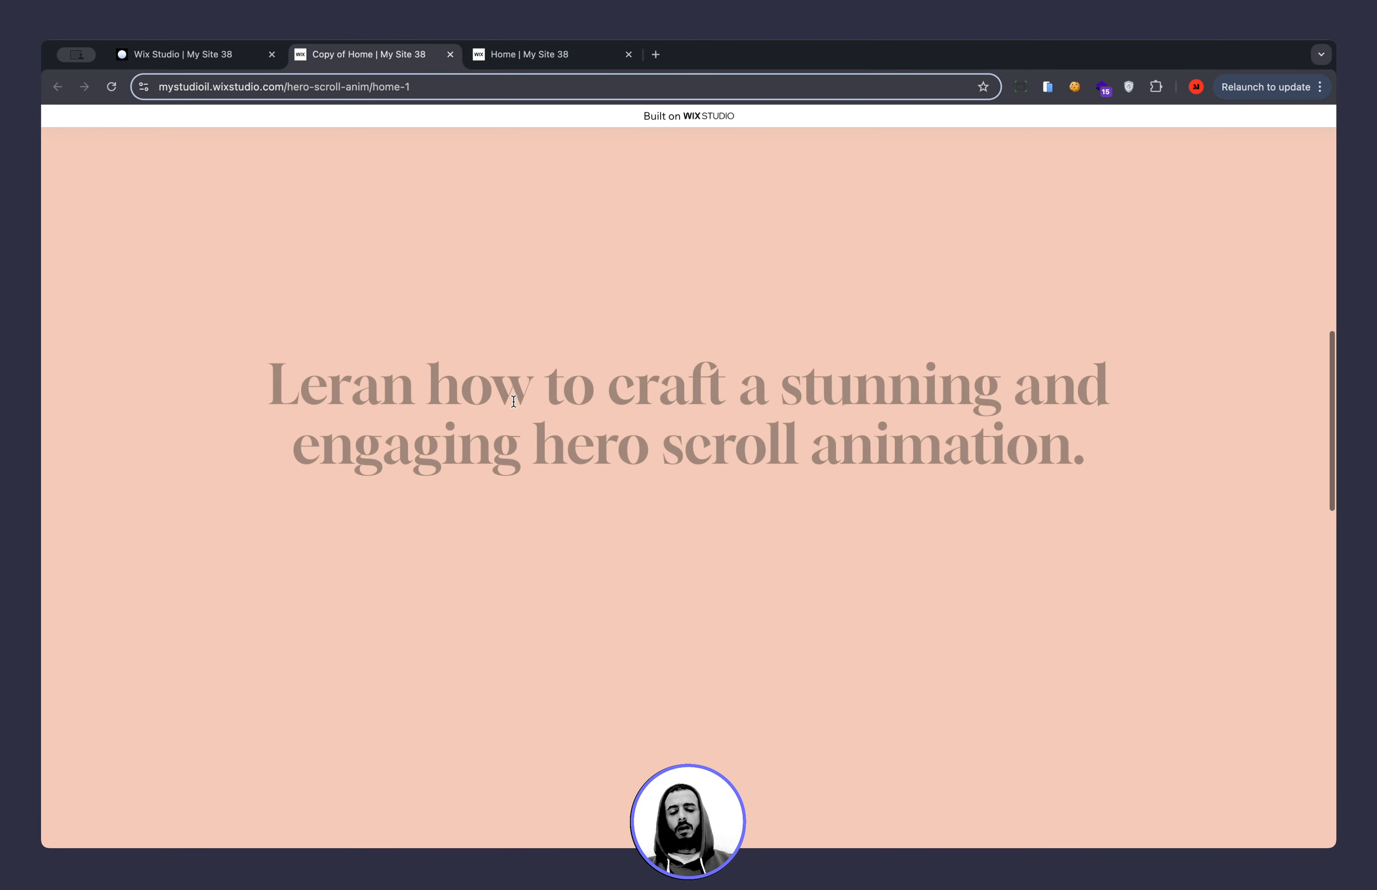
scroll(513, 402, "up", 10)
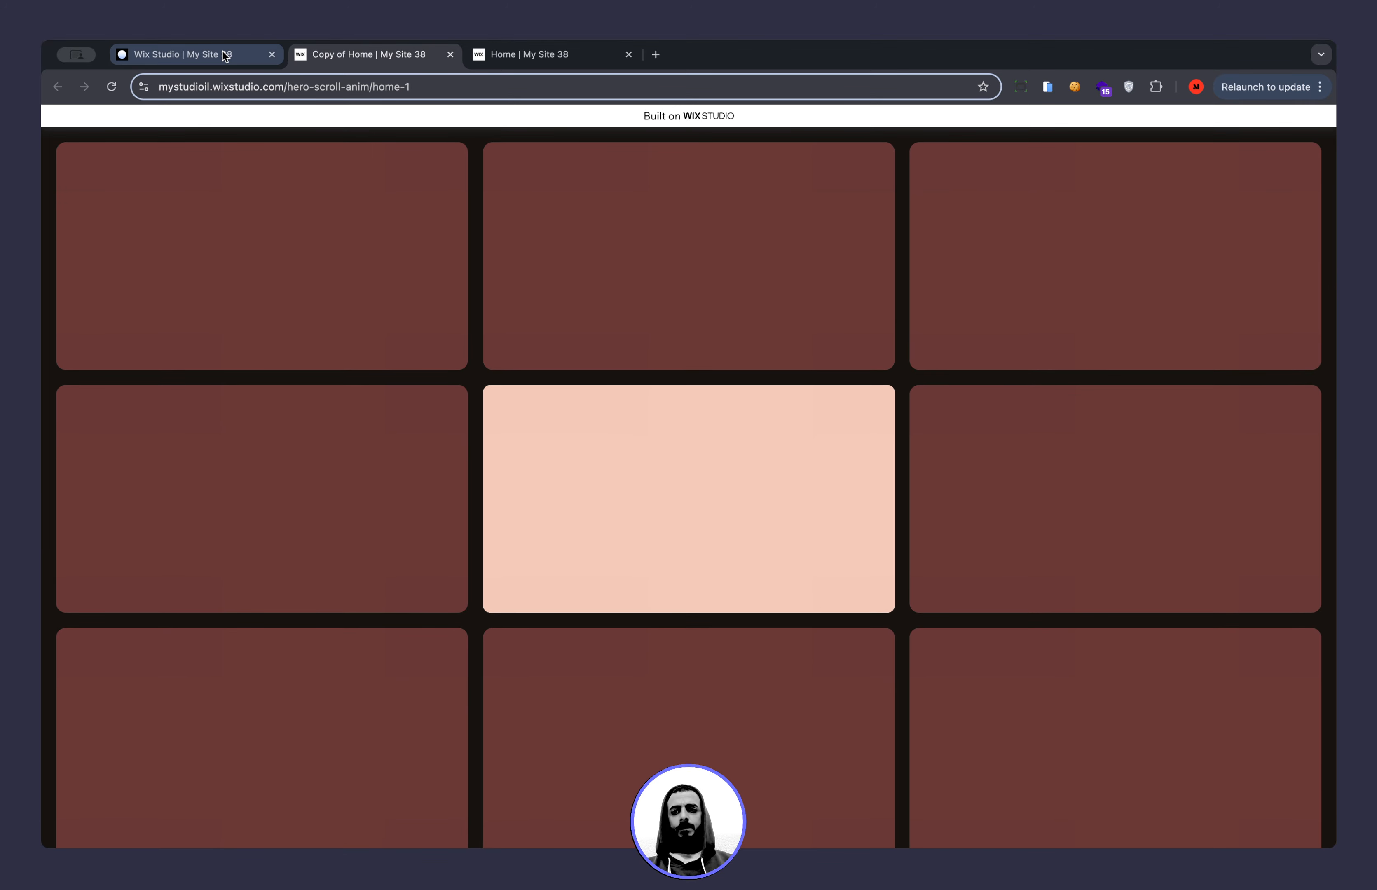
Switch to the Wix Studio editor and inspect the Images Grid Wrapper layers, collapsing the Center and Left-Top entrance containers.
left_click(228, 54)
left_click(523, 284)
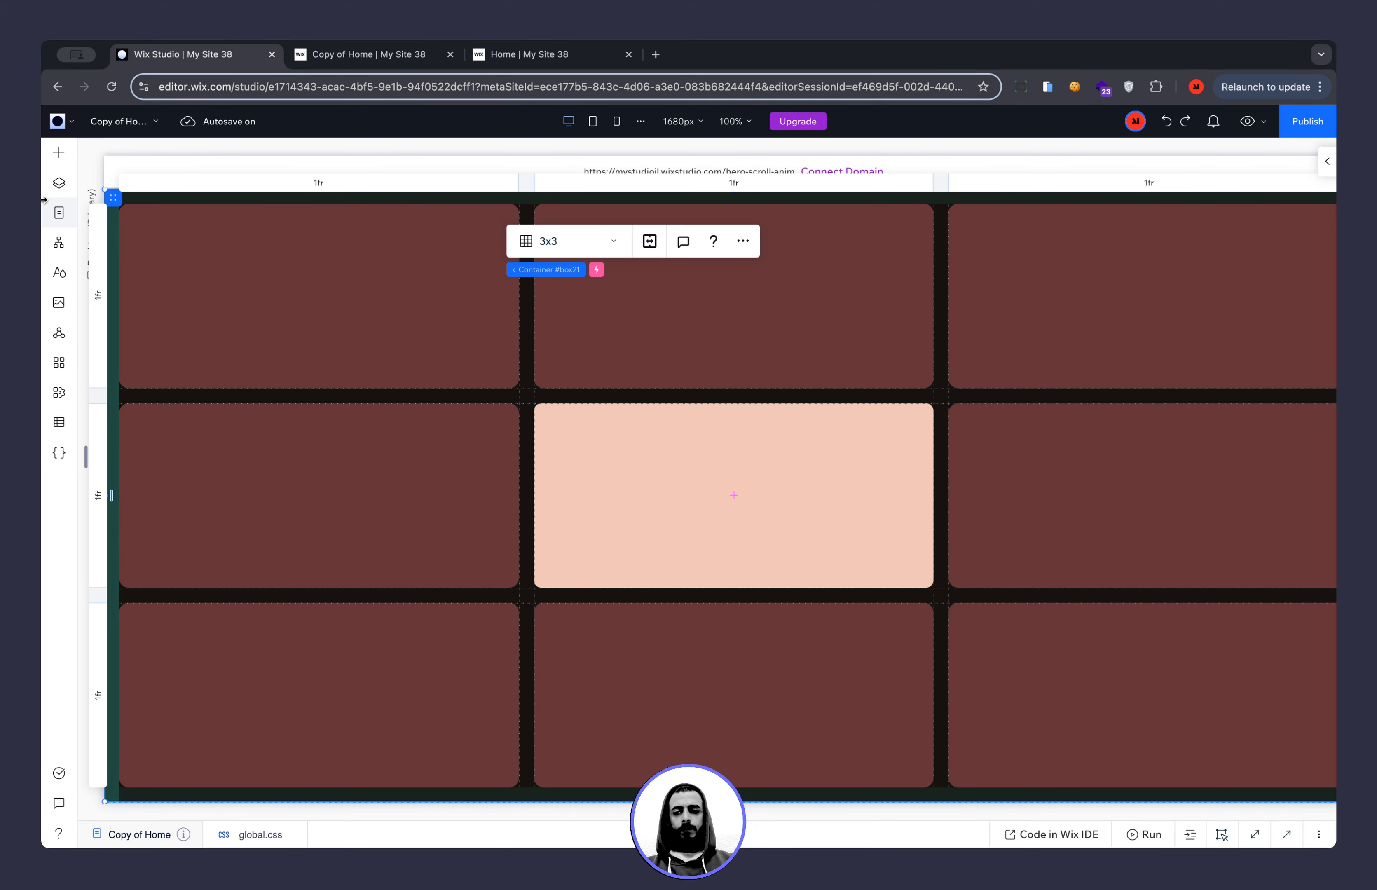
left_click(58, 185)
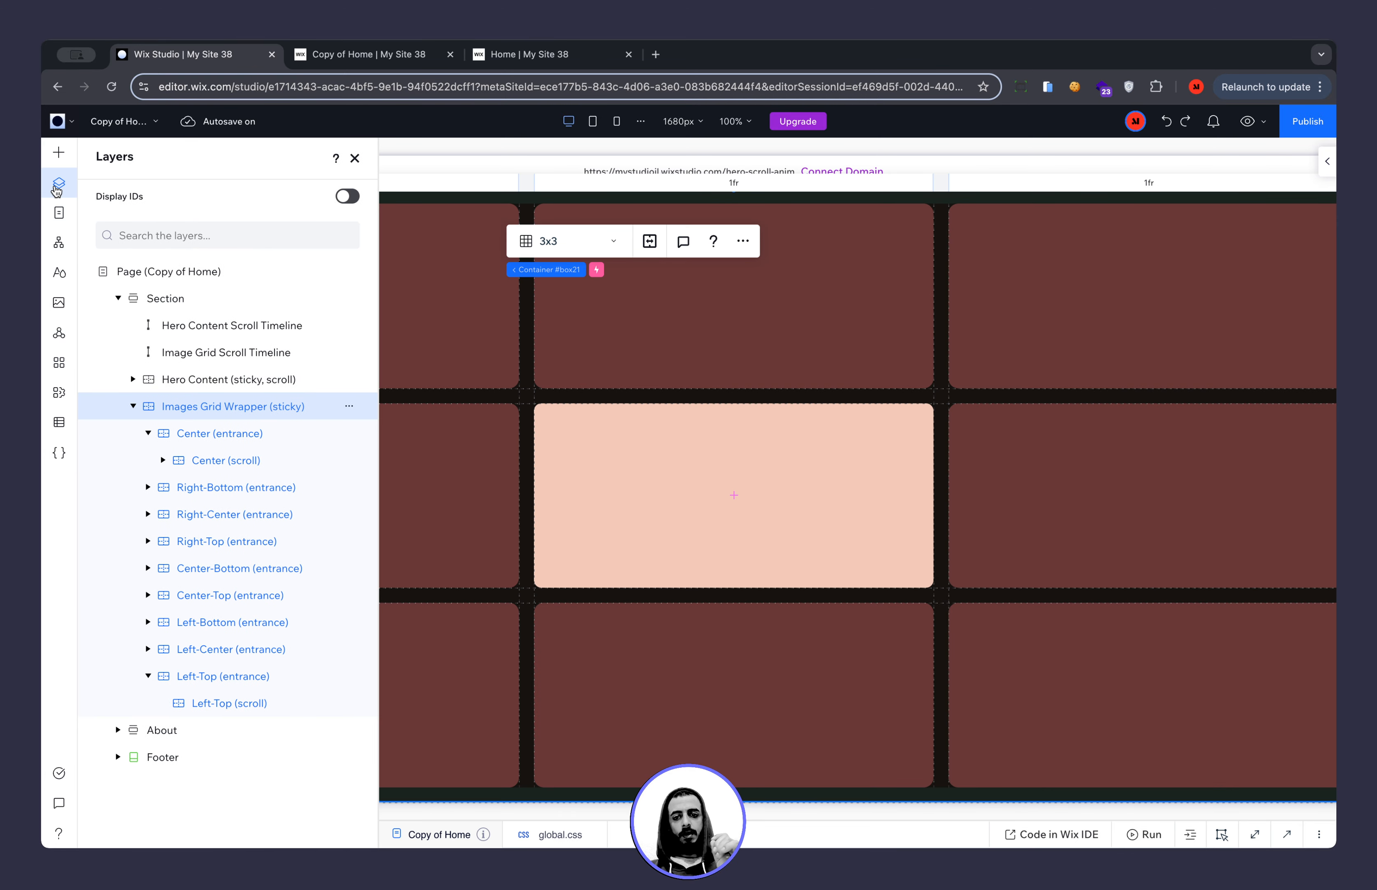
left_click(149, 434)
left_click(149, 434)
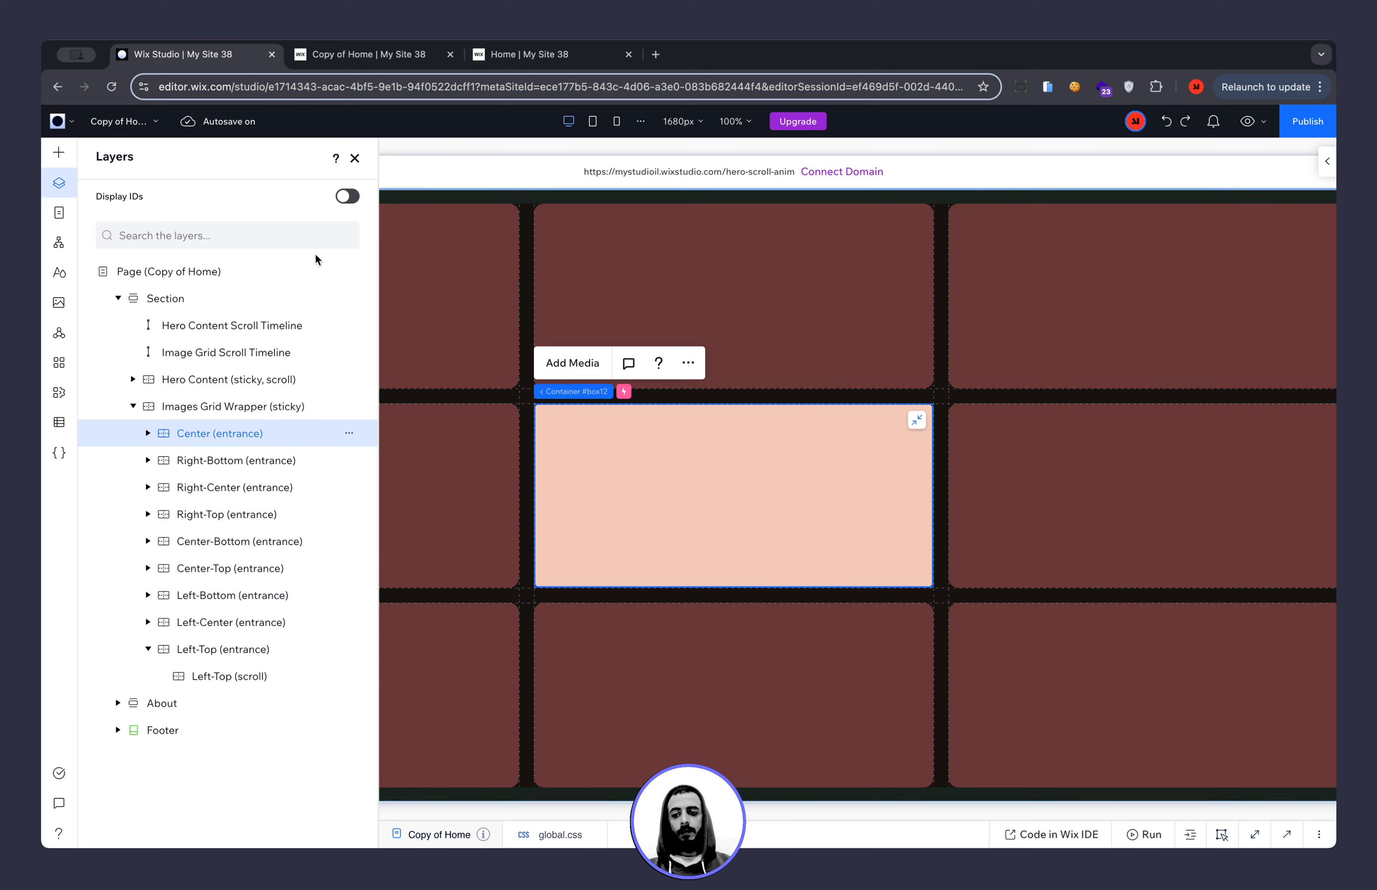
left_click(149, 650)
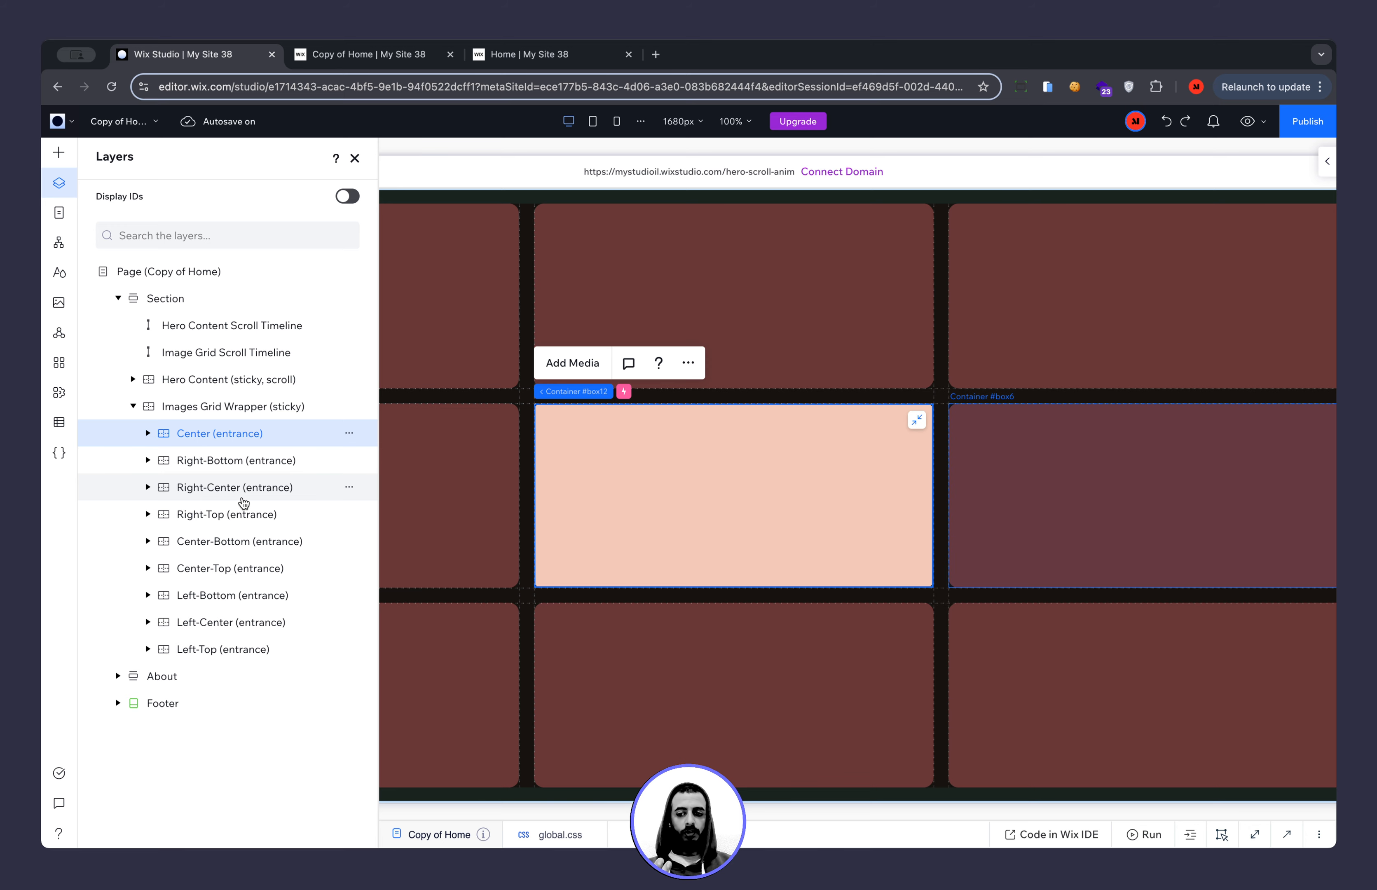
left_click(355, 158)
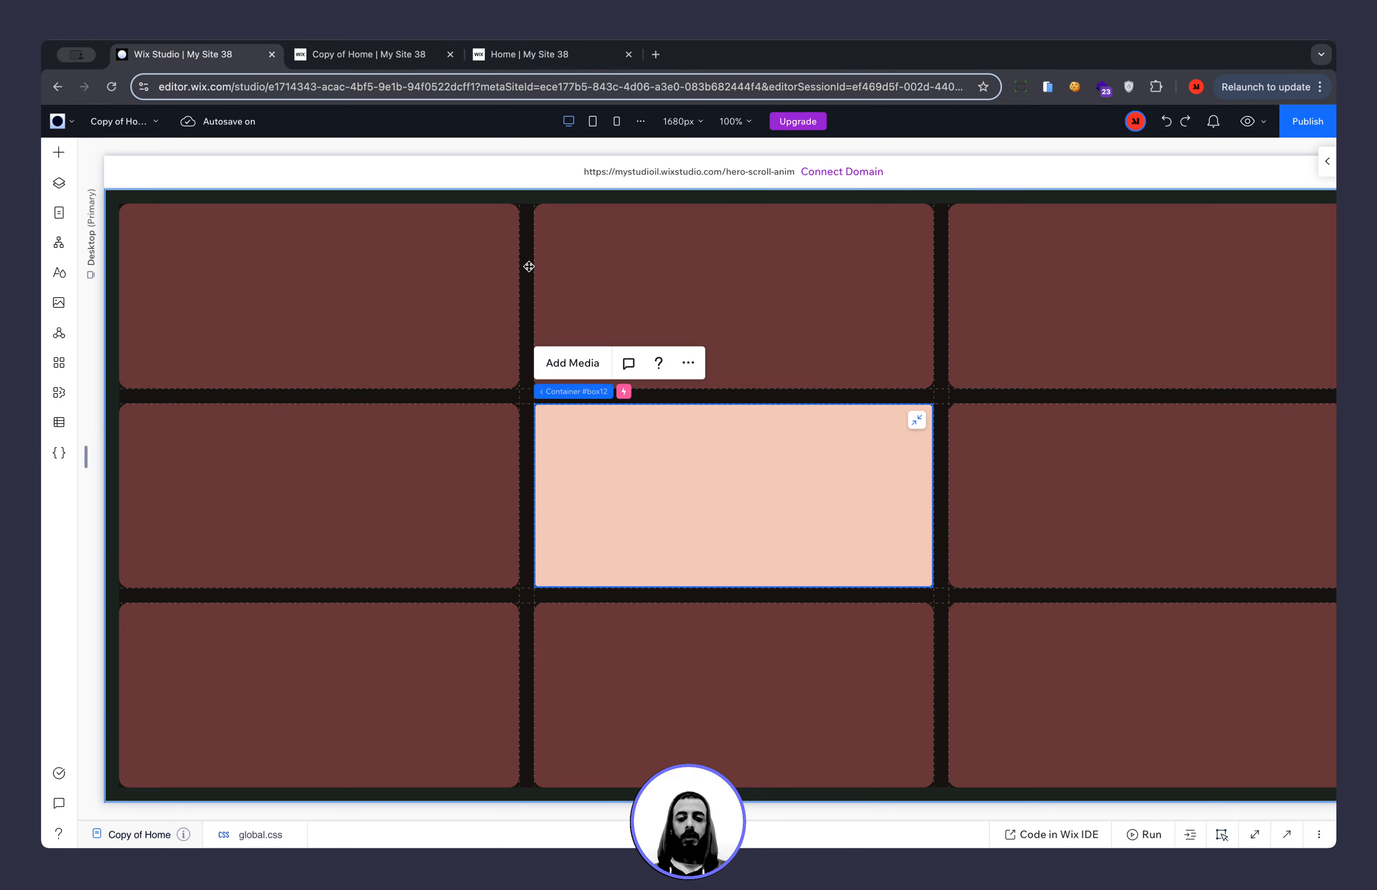
Set the line colour opacity to 100% for the vertical scroll timeline line beside the hero heading and check its extent.
scroll(524, 301, "down", 3)
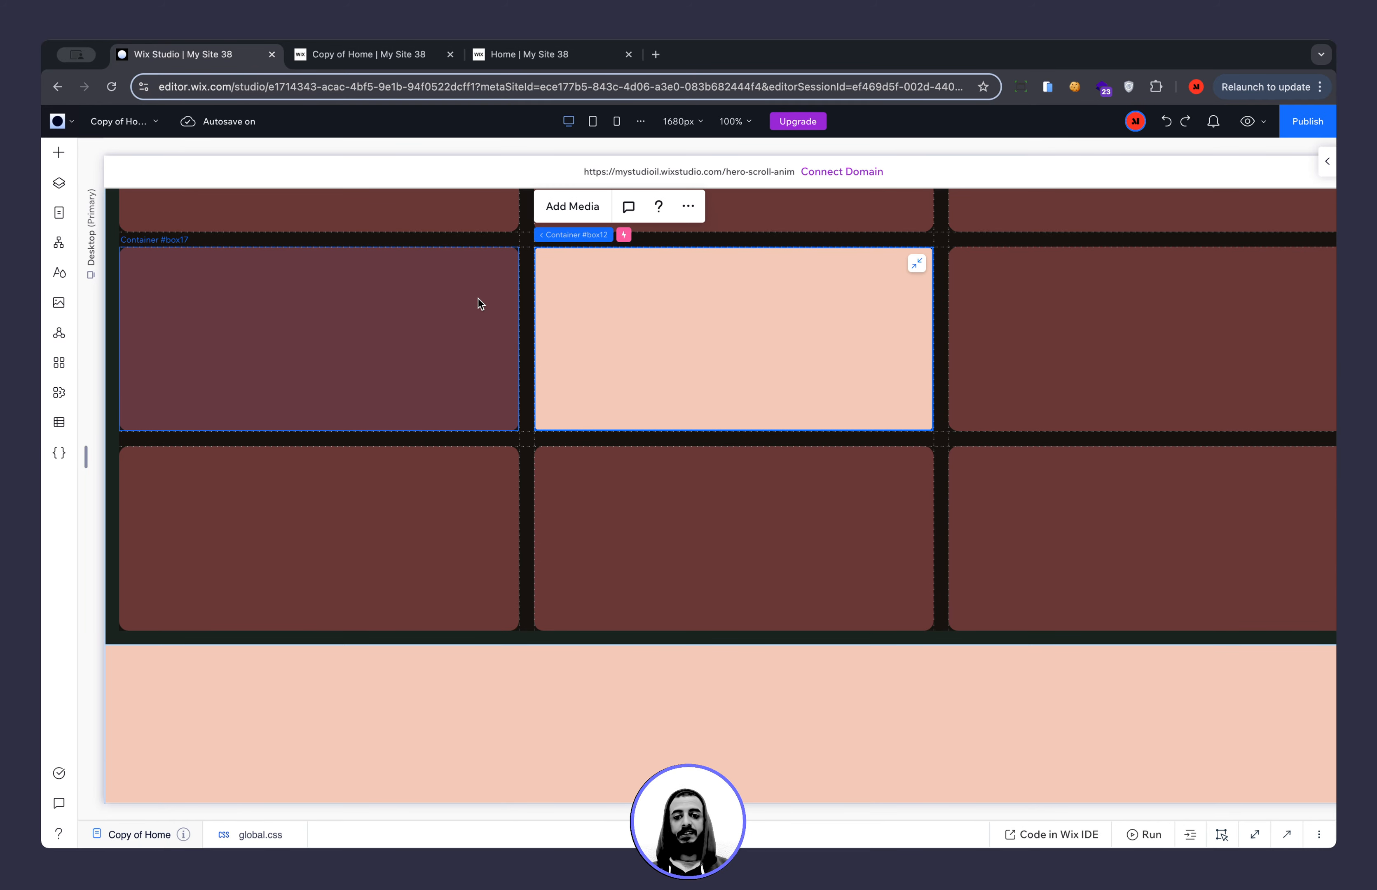
scroll(462, 501, "down", 4)
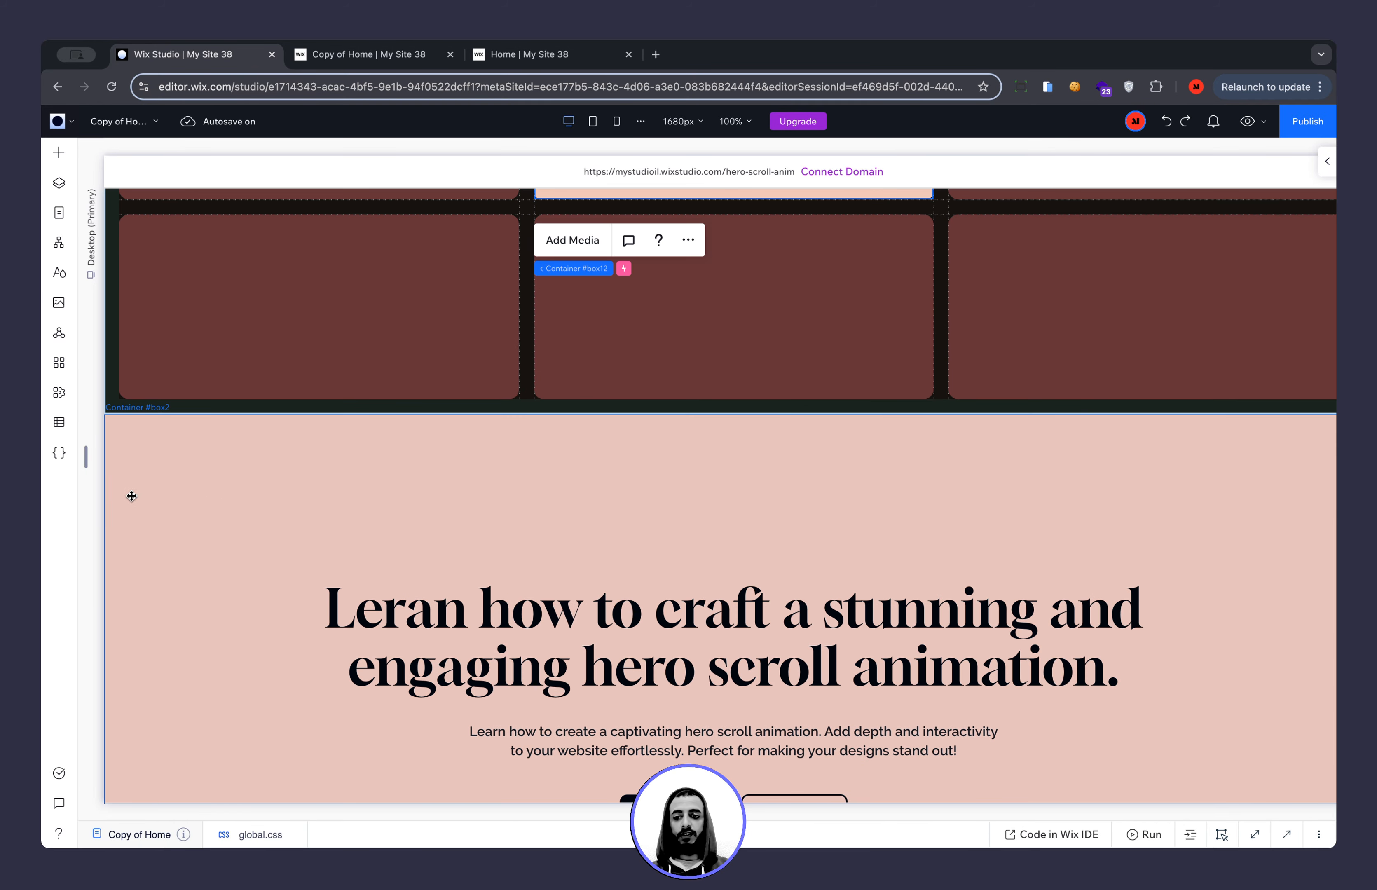
left_click(145, 496)
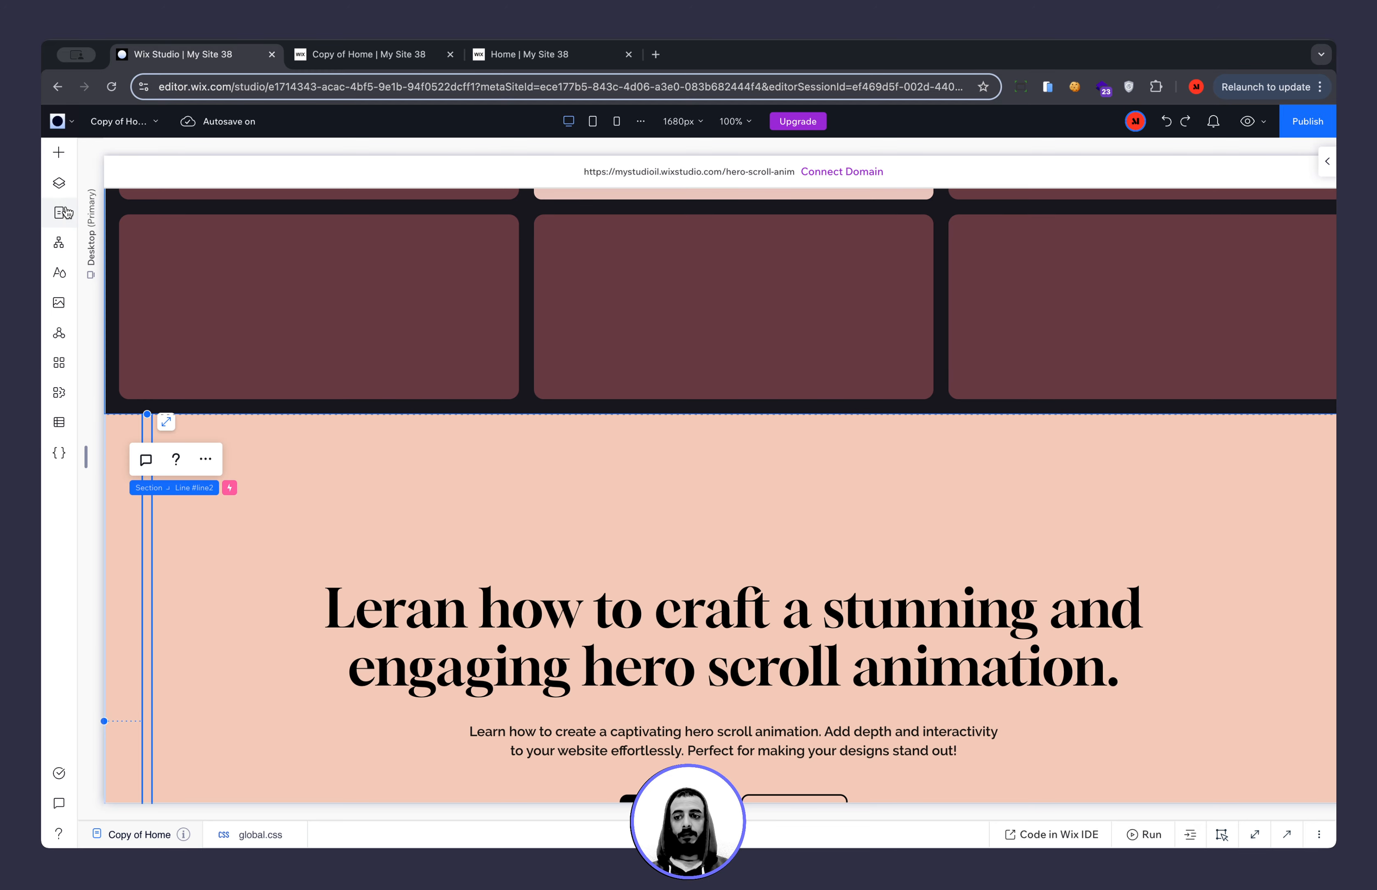
left_click(1327, 161)
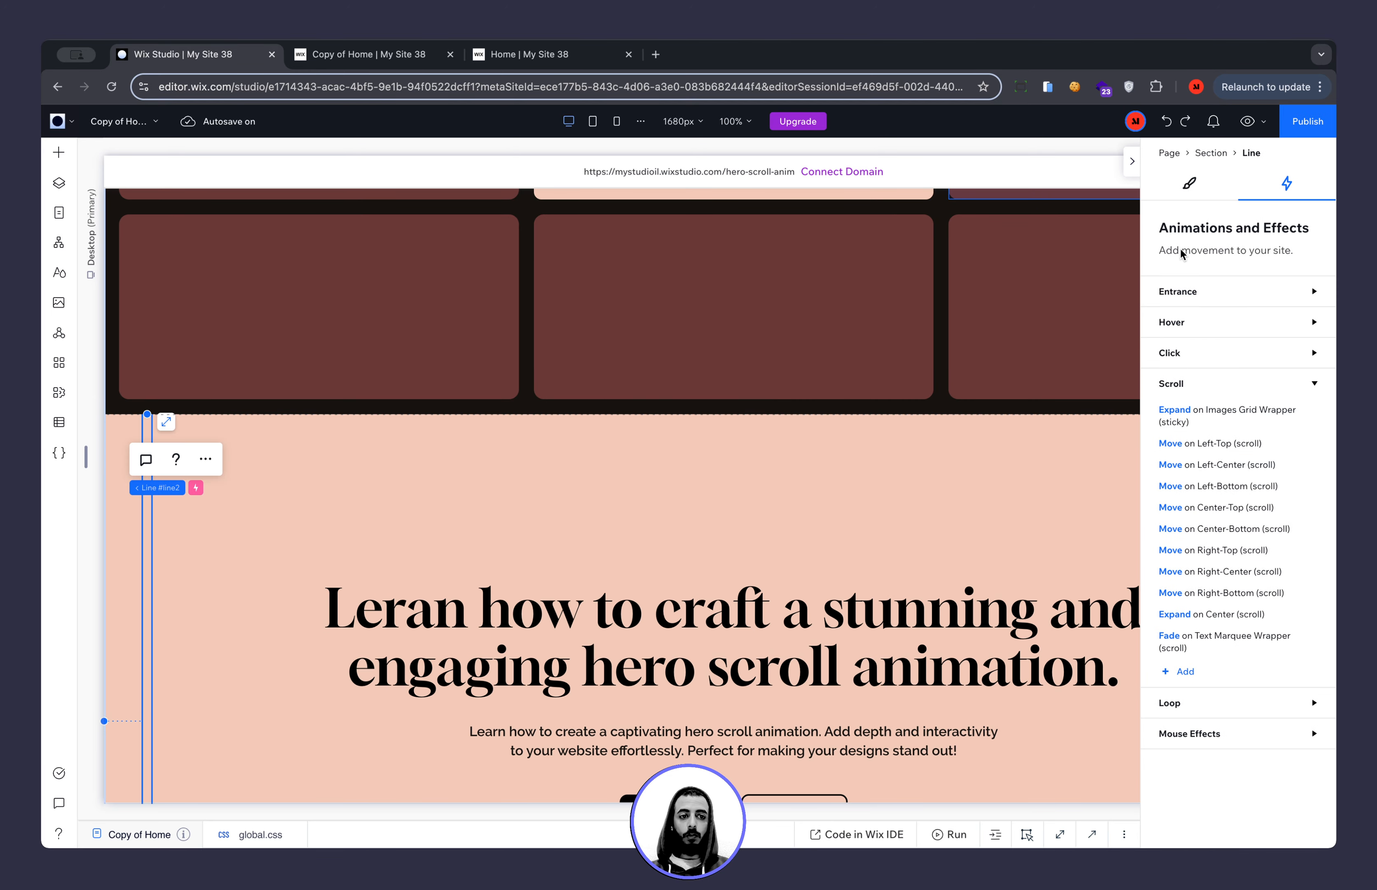
left_click(1187, 196)
left_click_drag(1196, 567, 1335, 571)
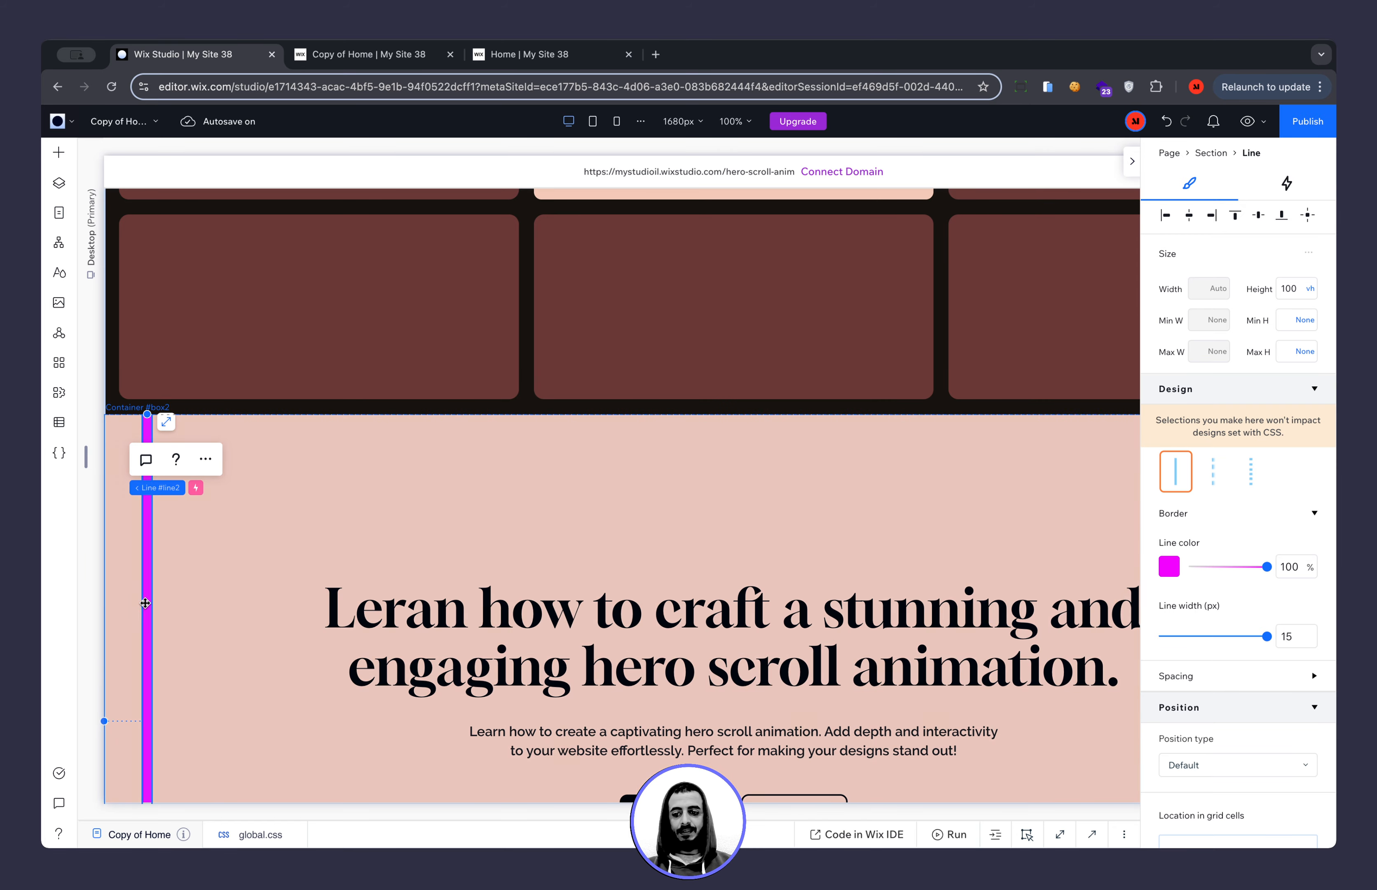
scroll(218, 491, "down", 3)
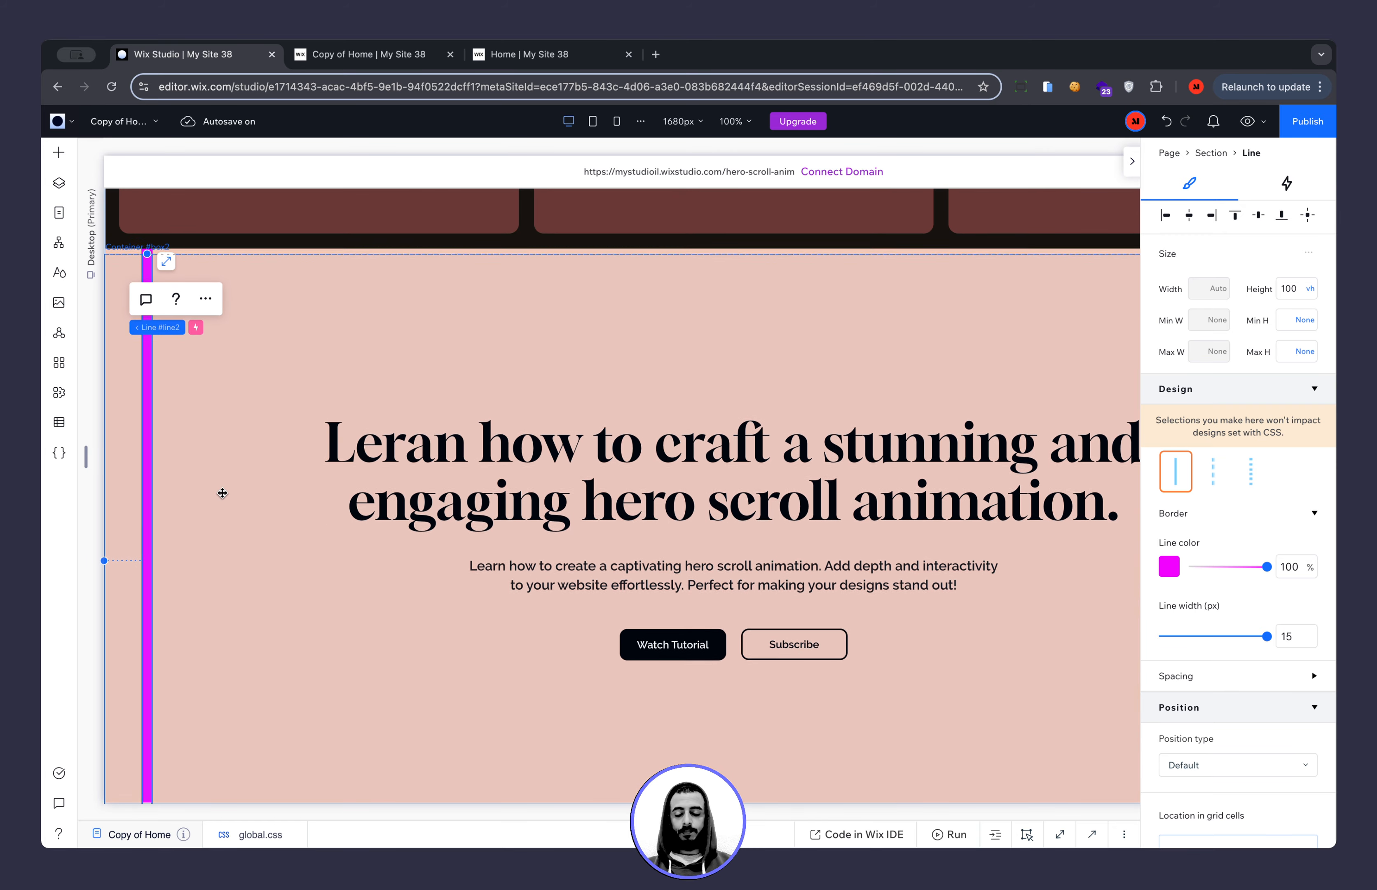
scroll(223, 492, "up", 2)
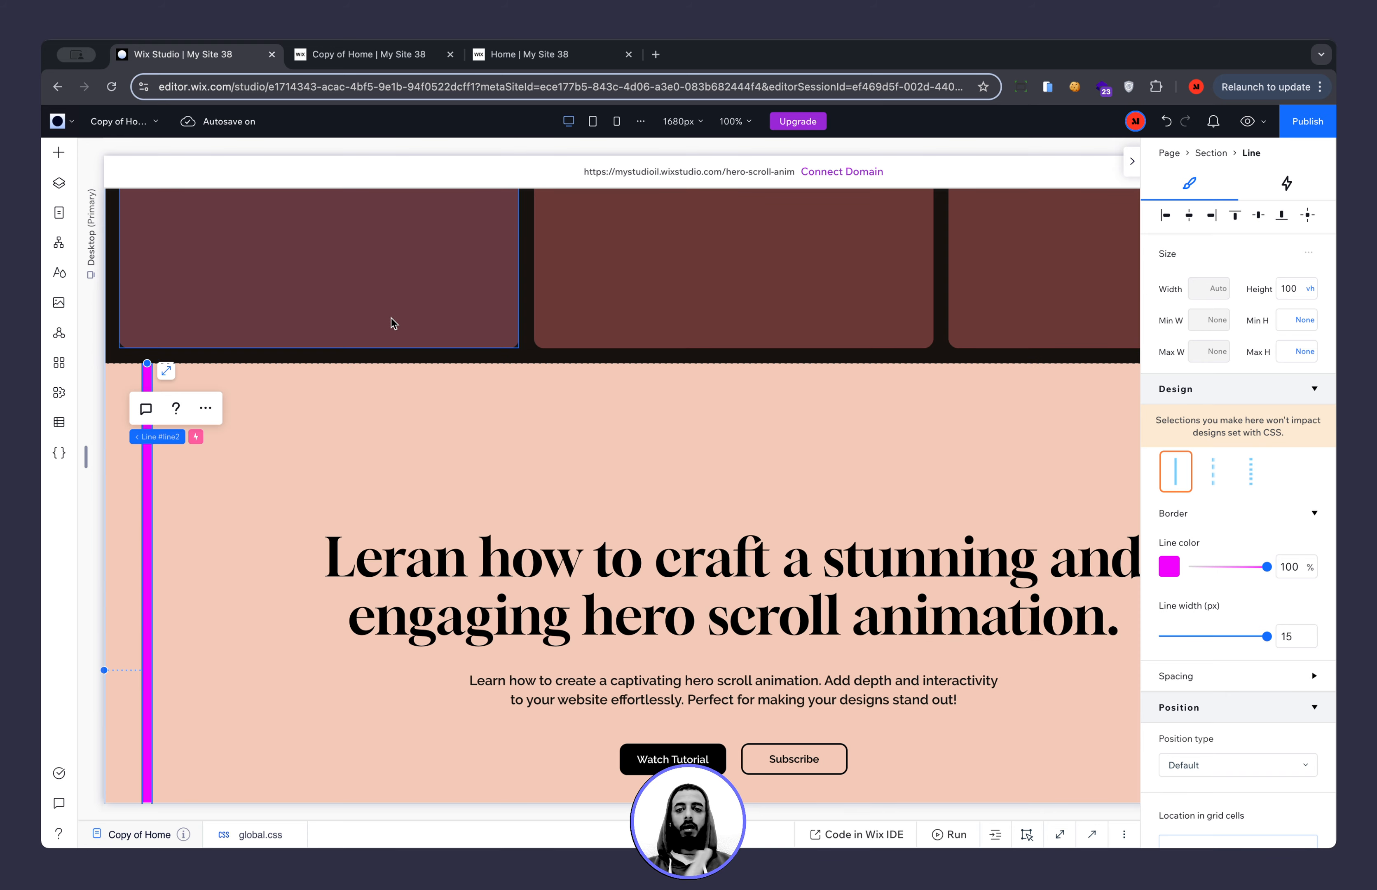
Return to the published Copy of Home page and examine how the centre tile and surrounding tiles move on scroll.
left_click(393, 63)
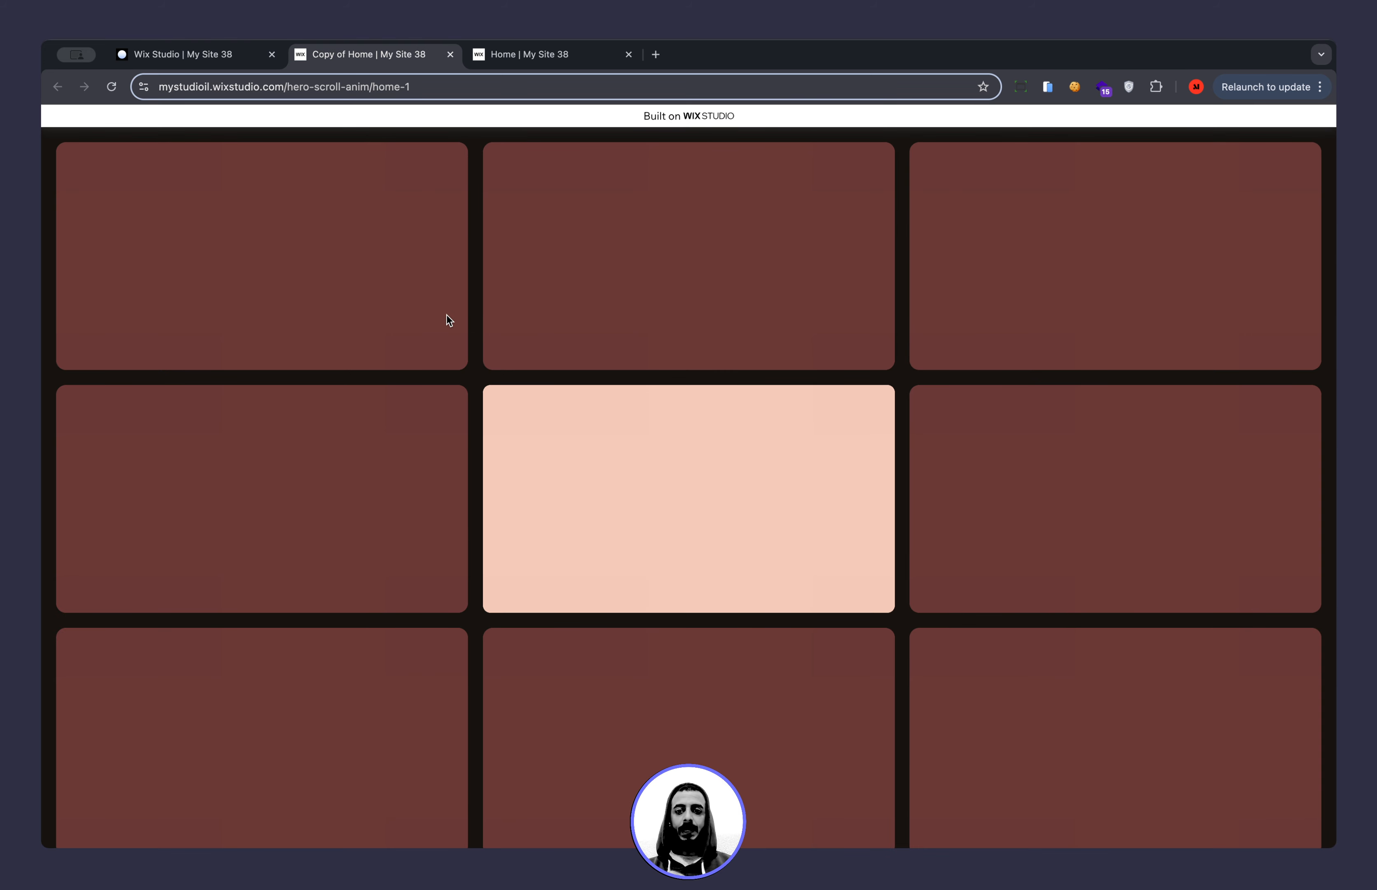
scroll(474, 420, "down", 10)
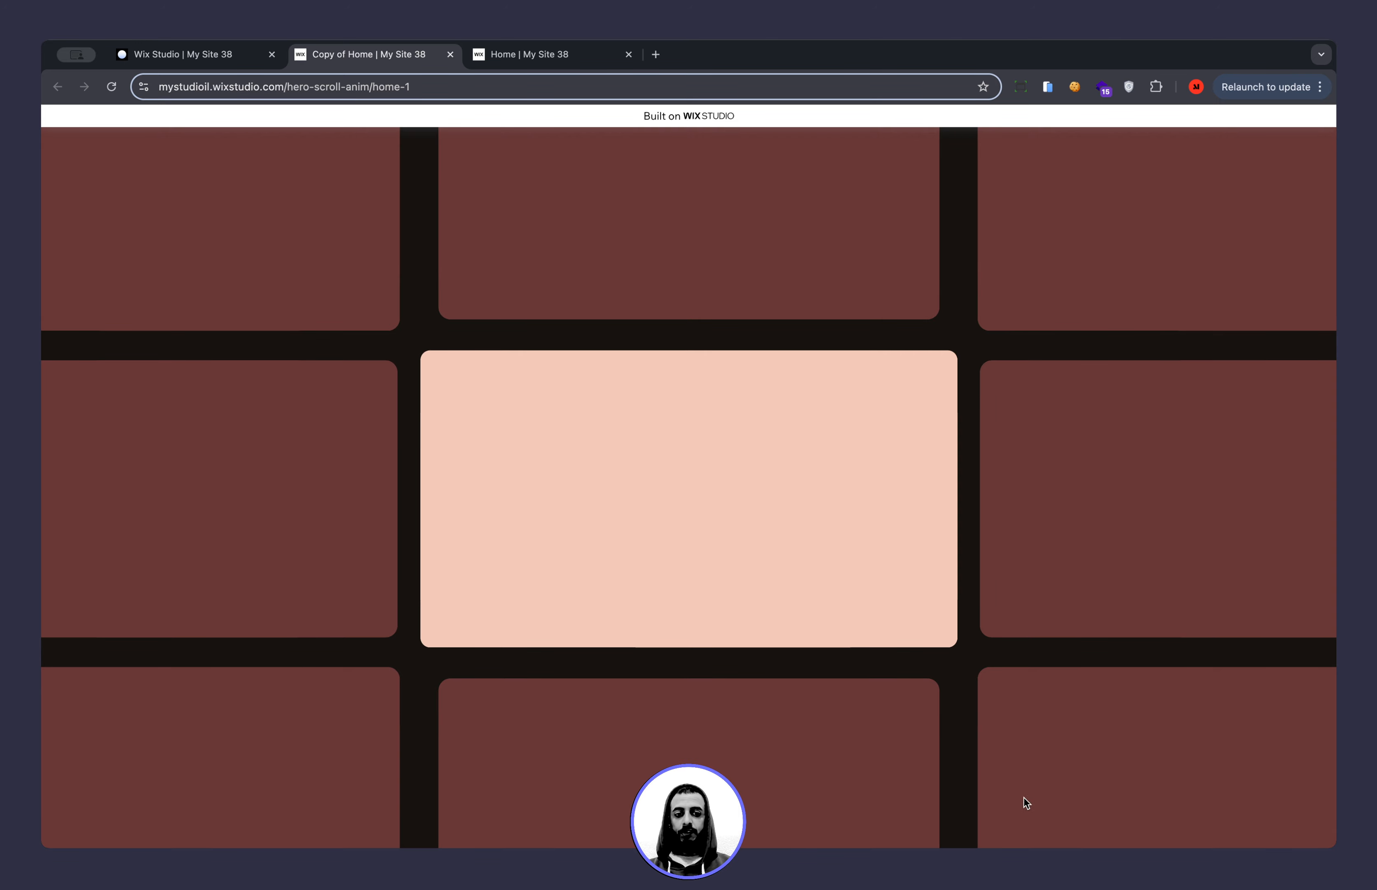
scroll(887, 558, "down", 5)
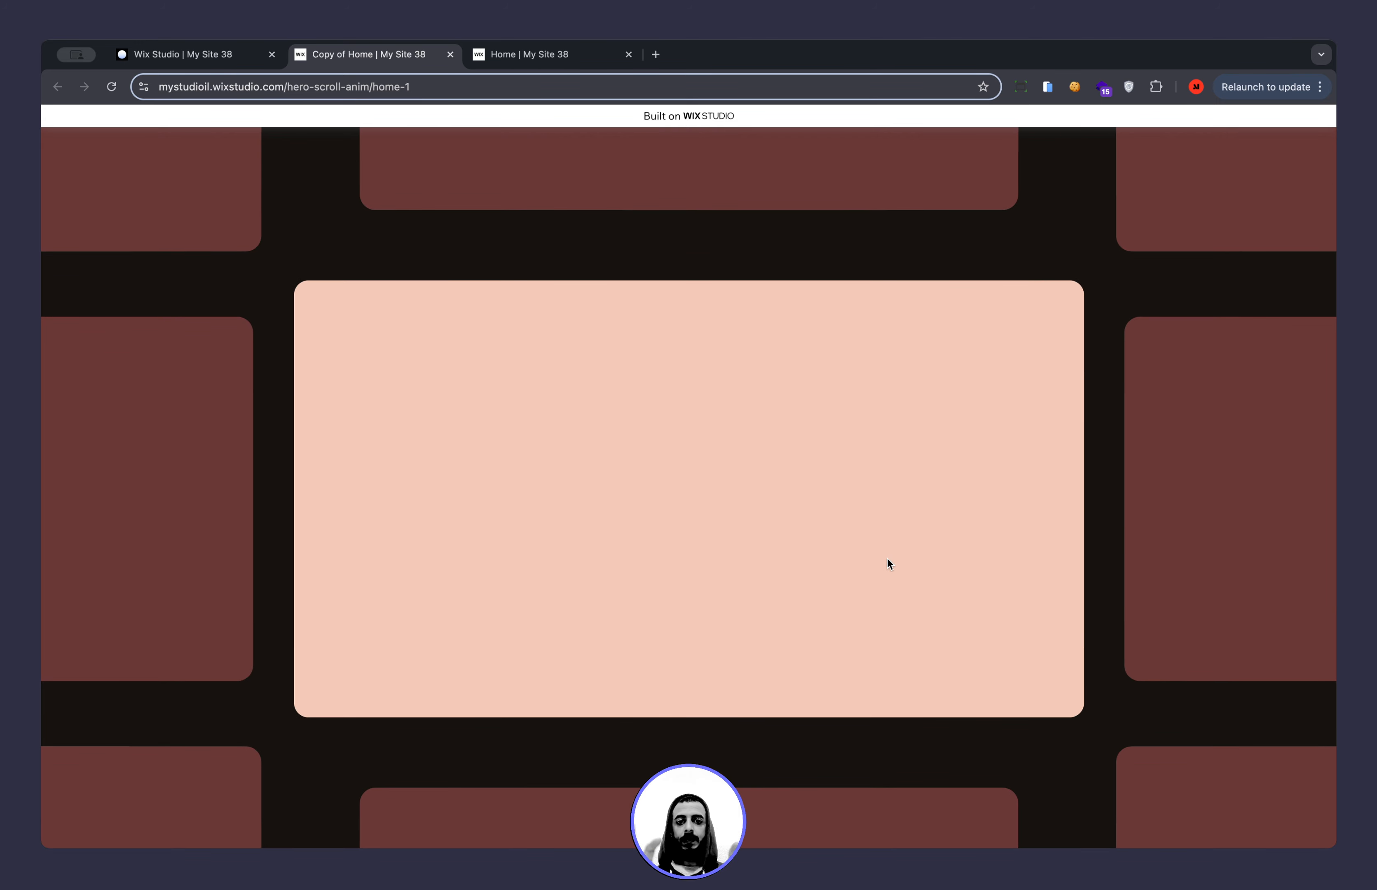
scroll(887, 560, "up", 5)
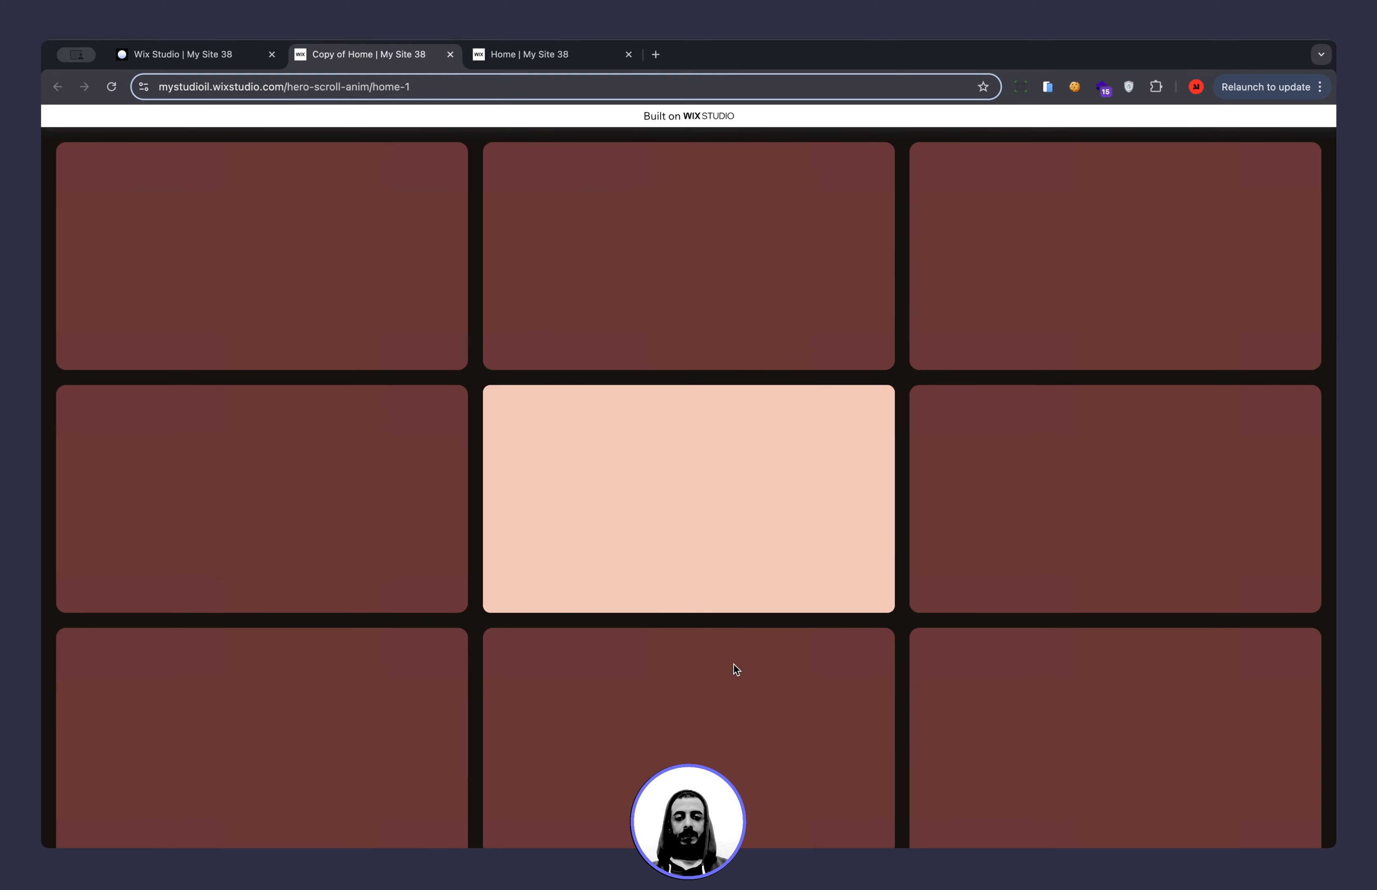
scroll(734, 666, "down", 5)
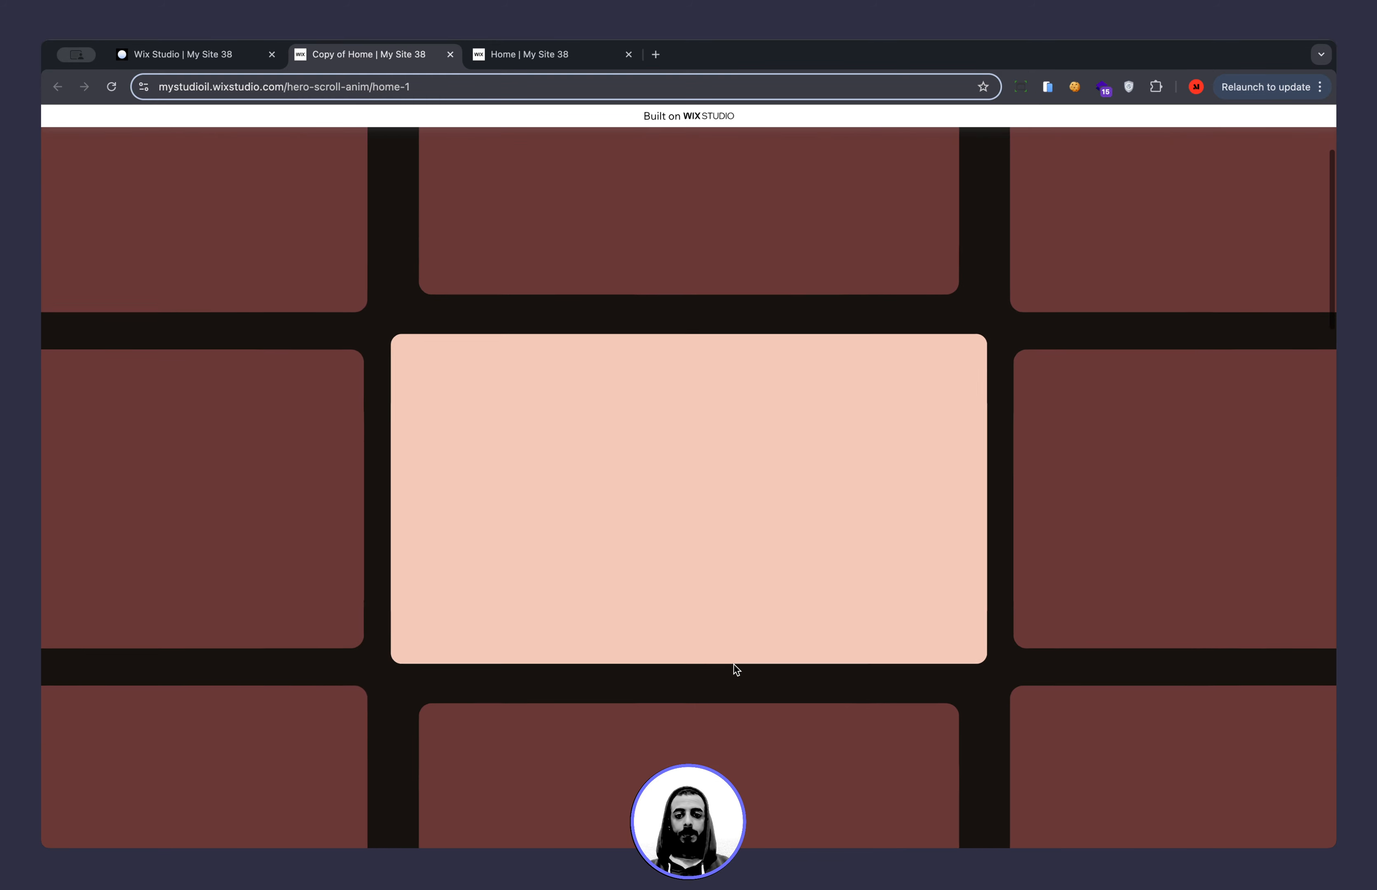
Examine how the centre tile grows to fill the view as the surrounding tiles spread out during the published page's scroll.
scroll(734, 664, "up", 2)
scroll(734, 664, "down", 2)
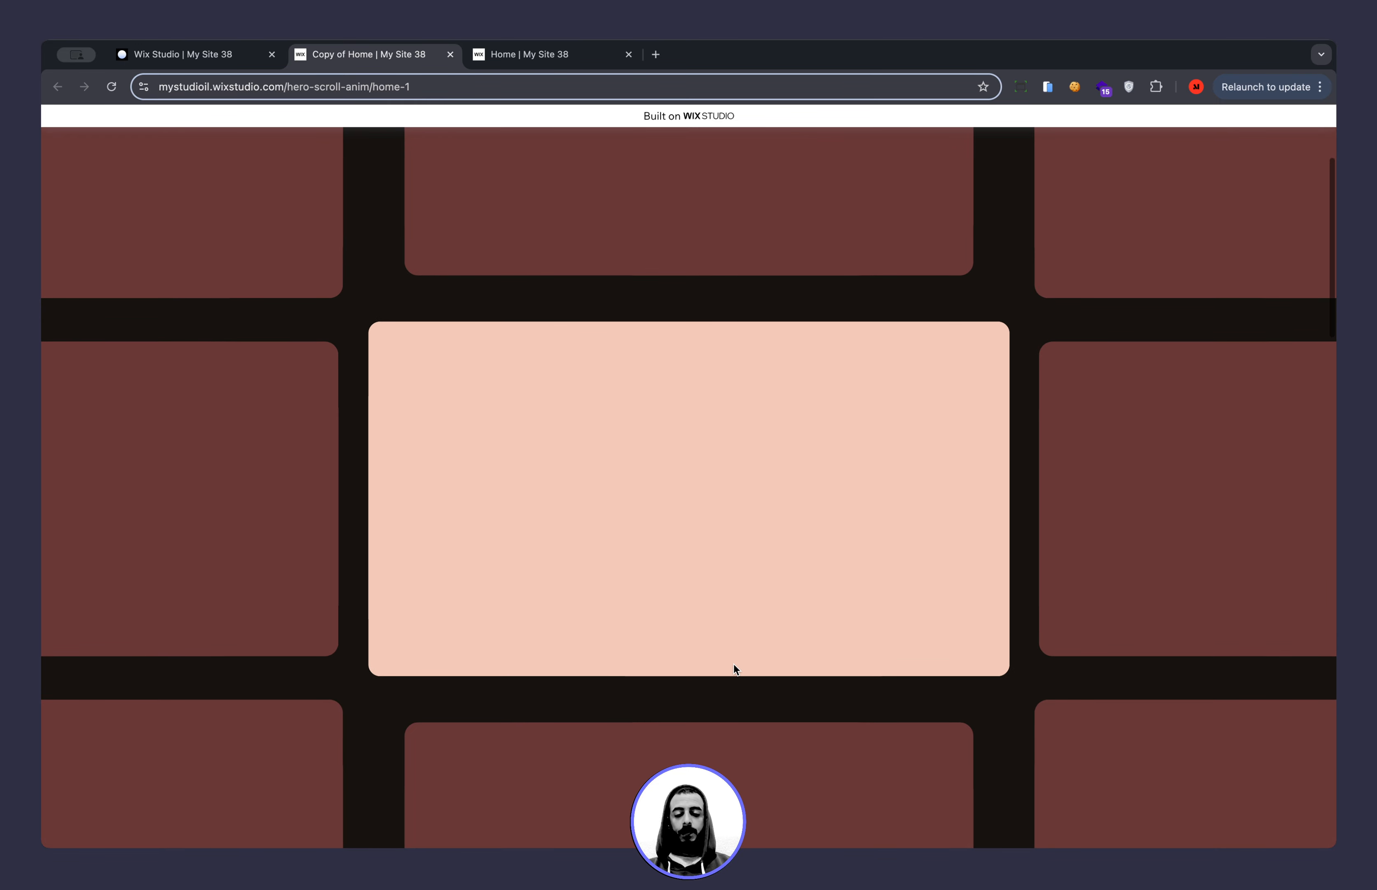
scroll(651, 607, "down", 2)
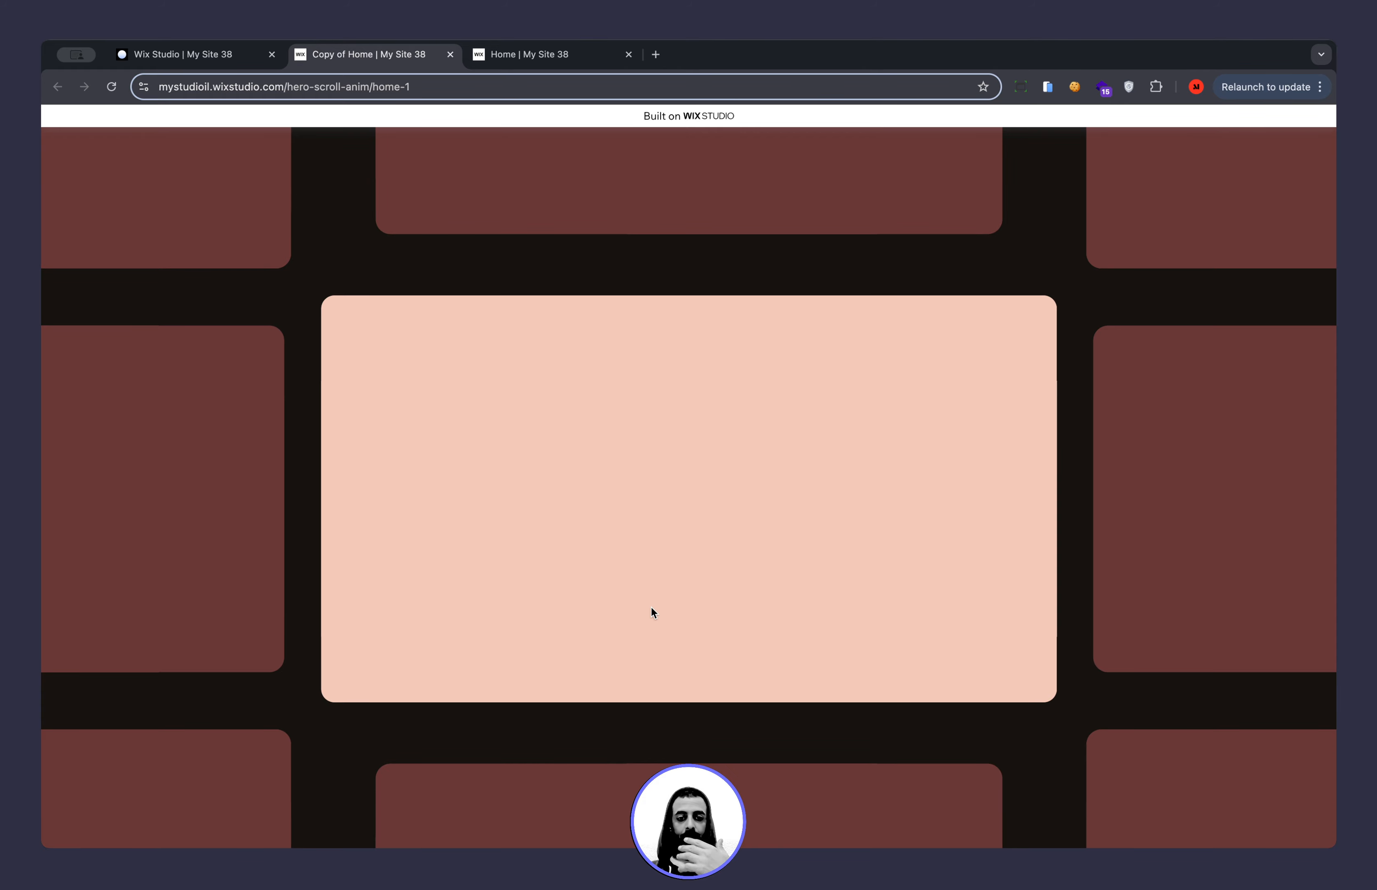
scroll(652, 607, "down", 3)
scroll(651, 607, "up", 4)
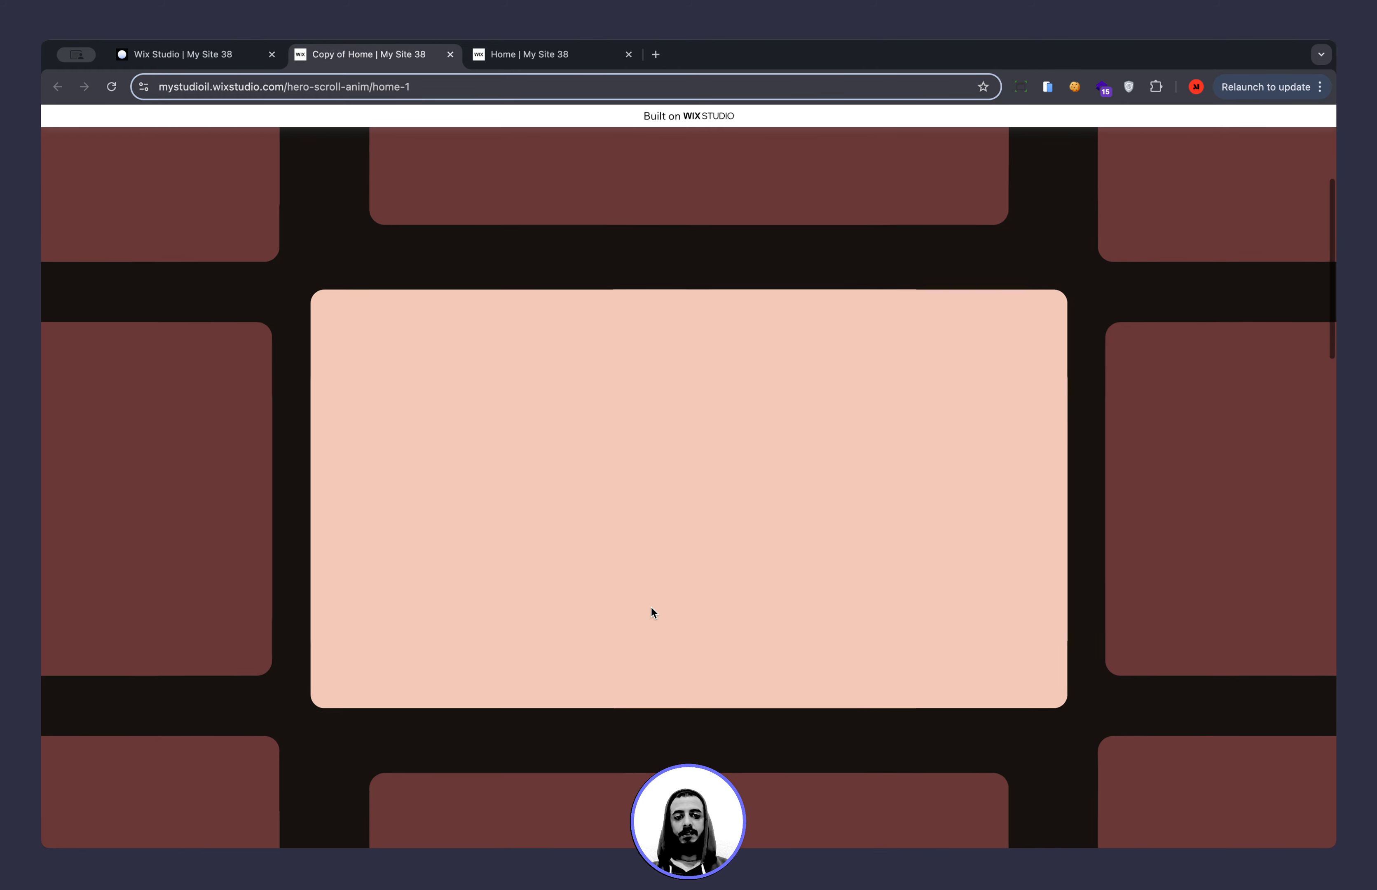
scroll(651, 607, "down", 2)
scroll(651, 607, "up", 2)
scroll(651, 607, "down", 2)
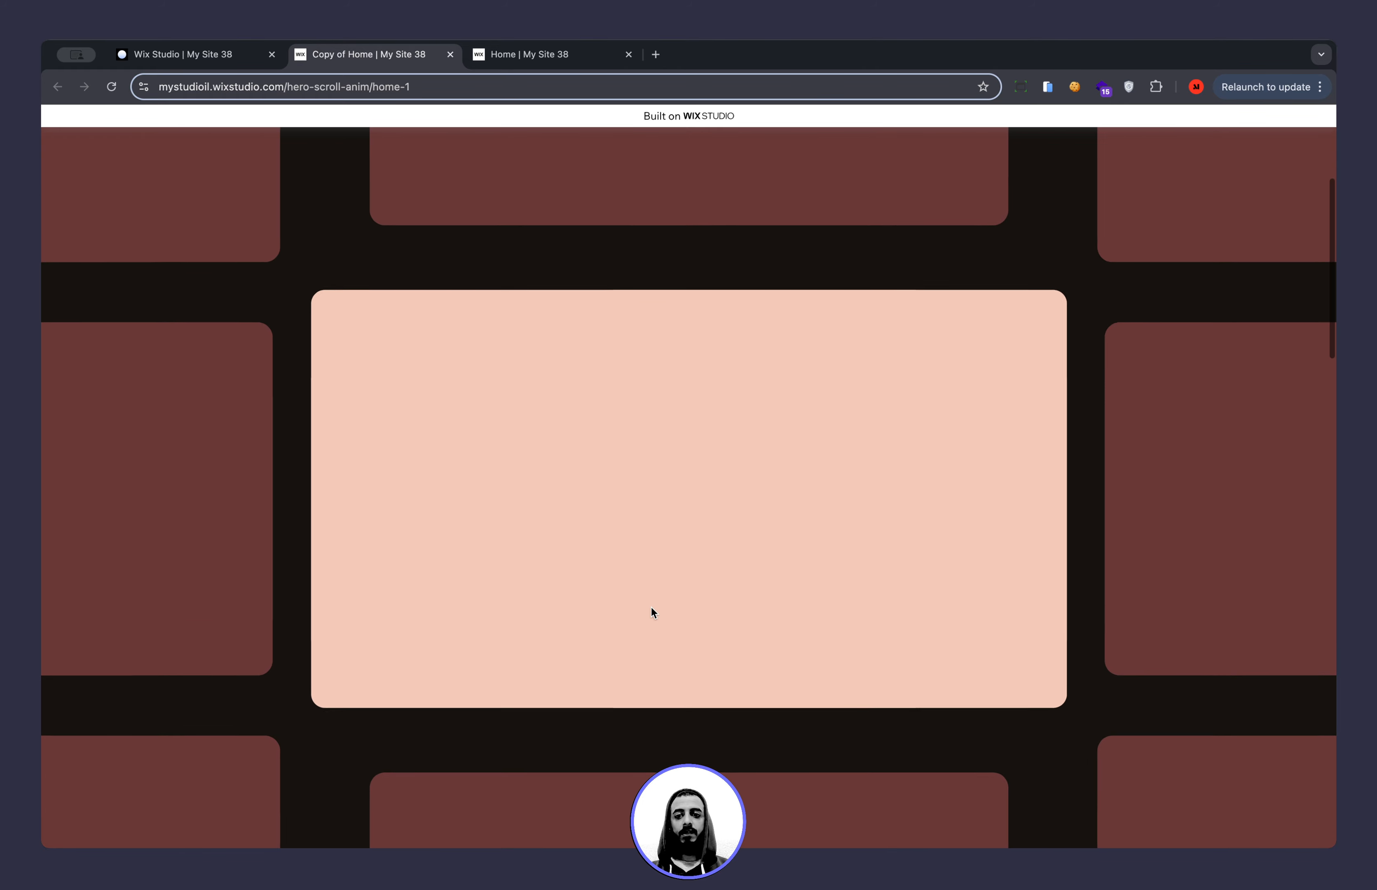
scroll(679, 499, "up", 5)
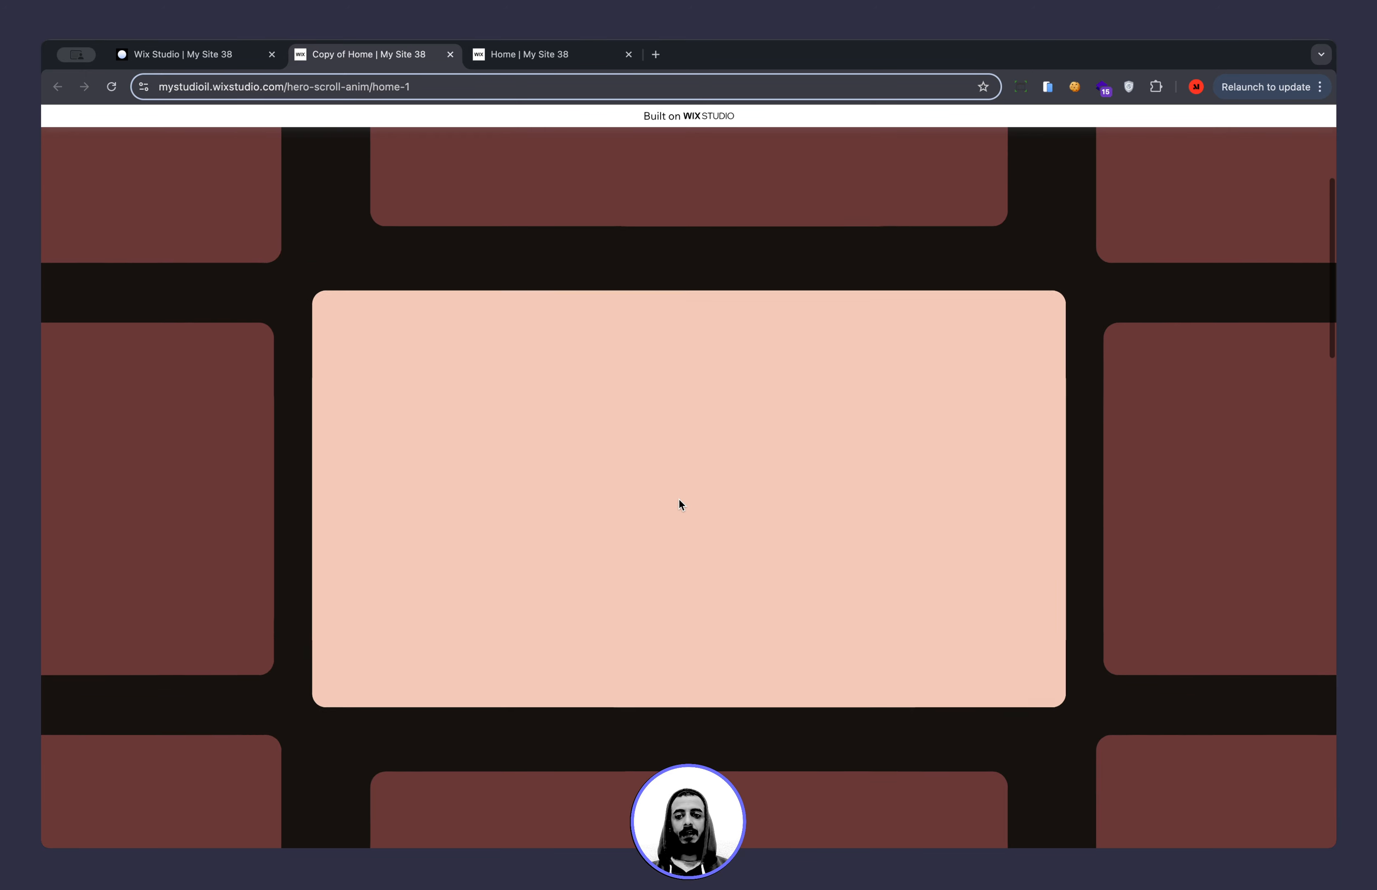
scroll(685, 481, "down", 2)
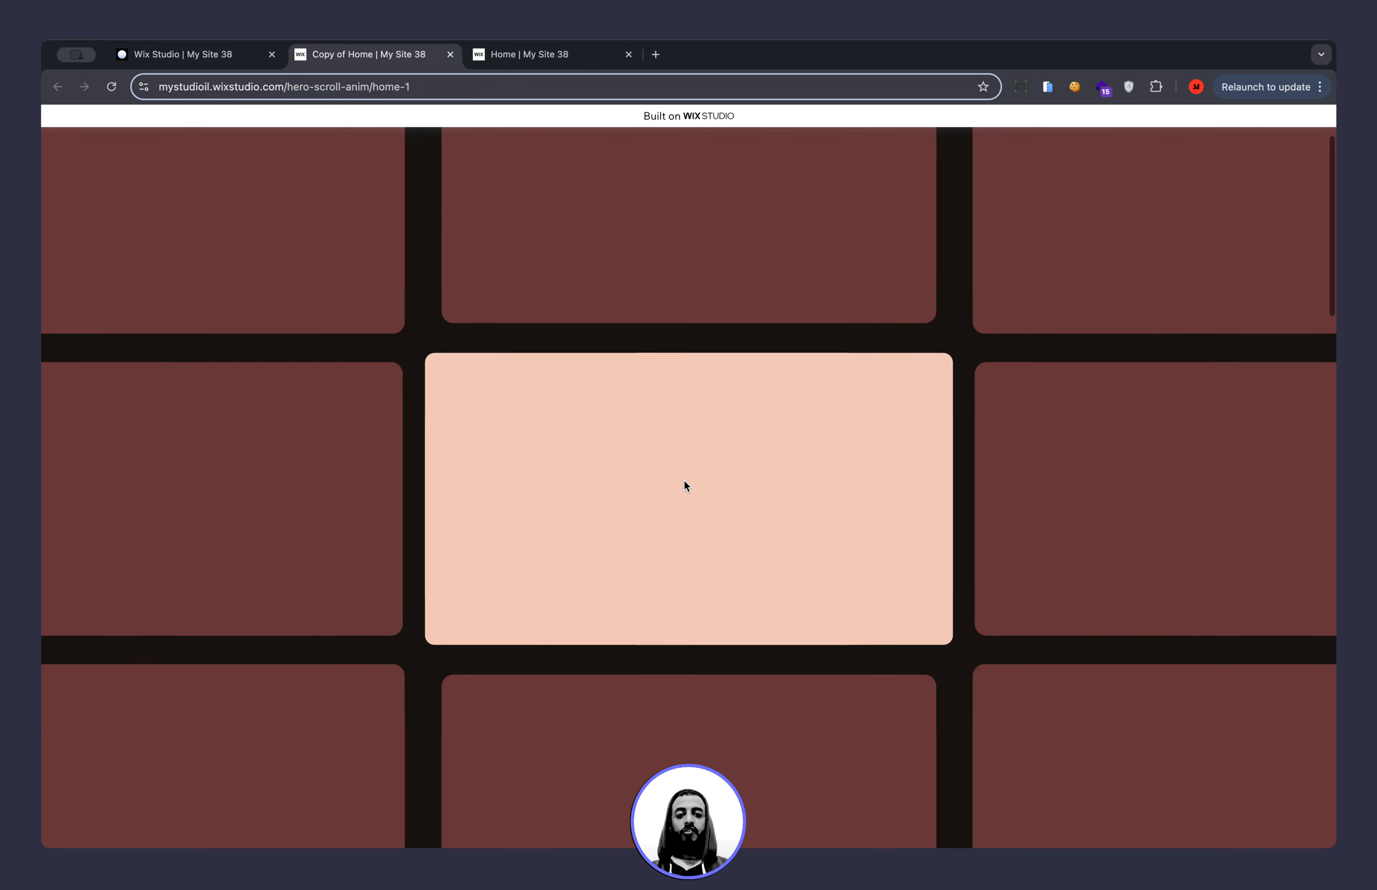
scroll(369, 548, "down", 5)
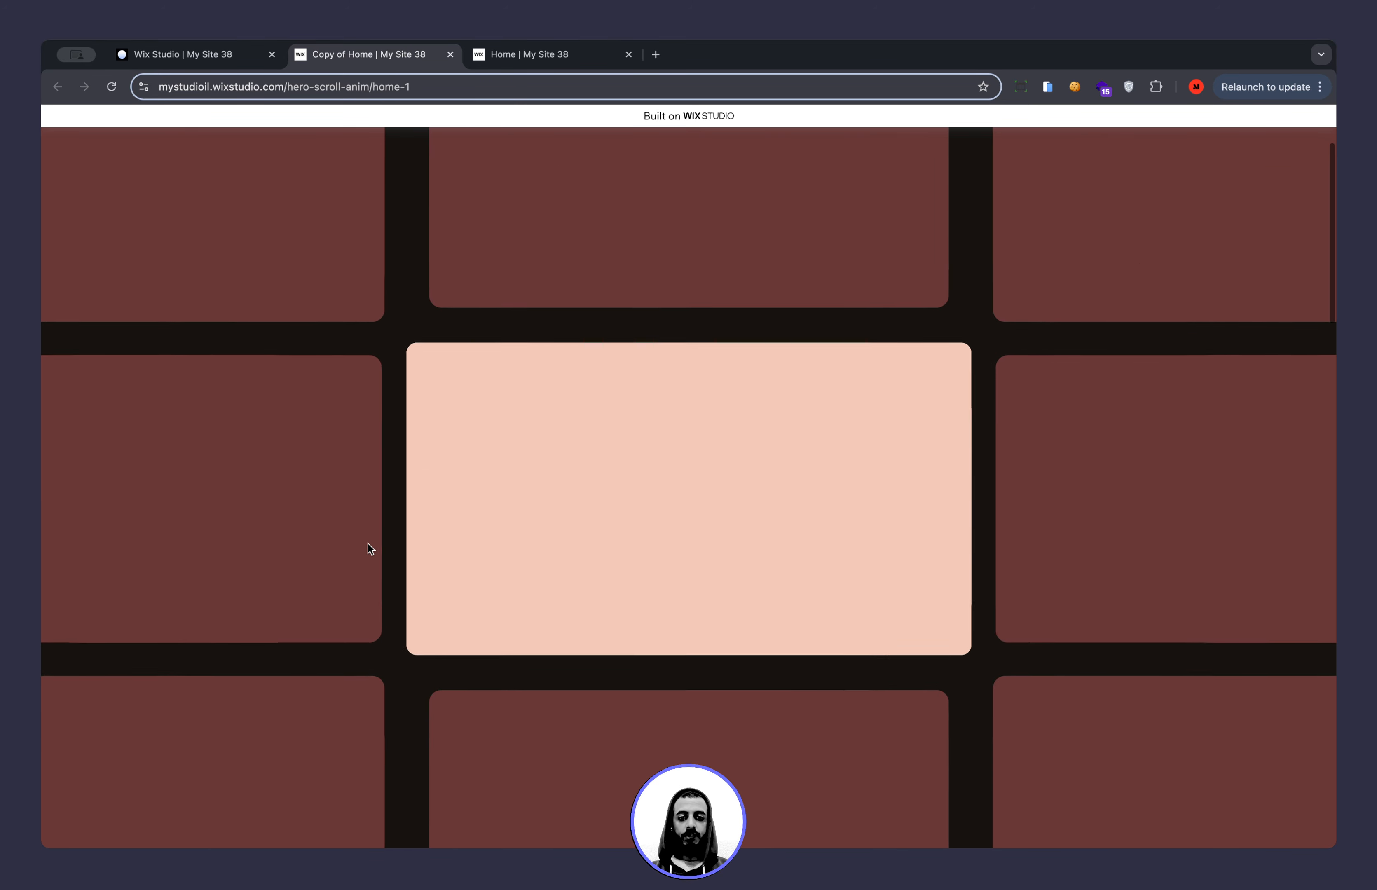
scroll(368, 544, "down", 3)
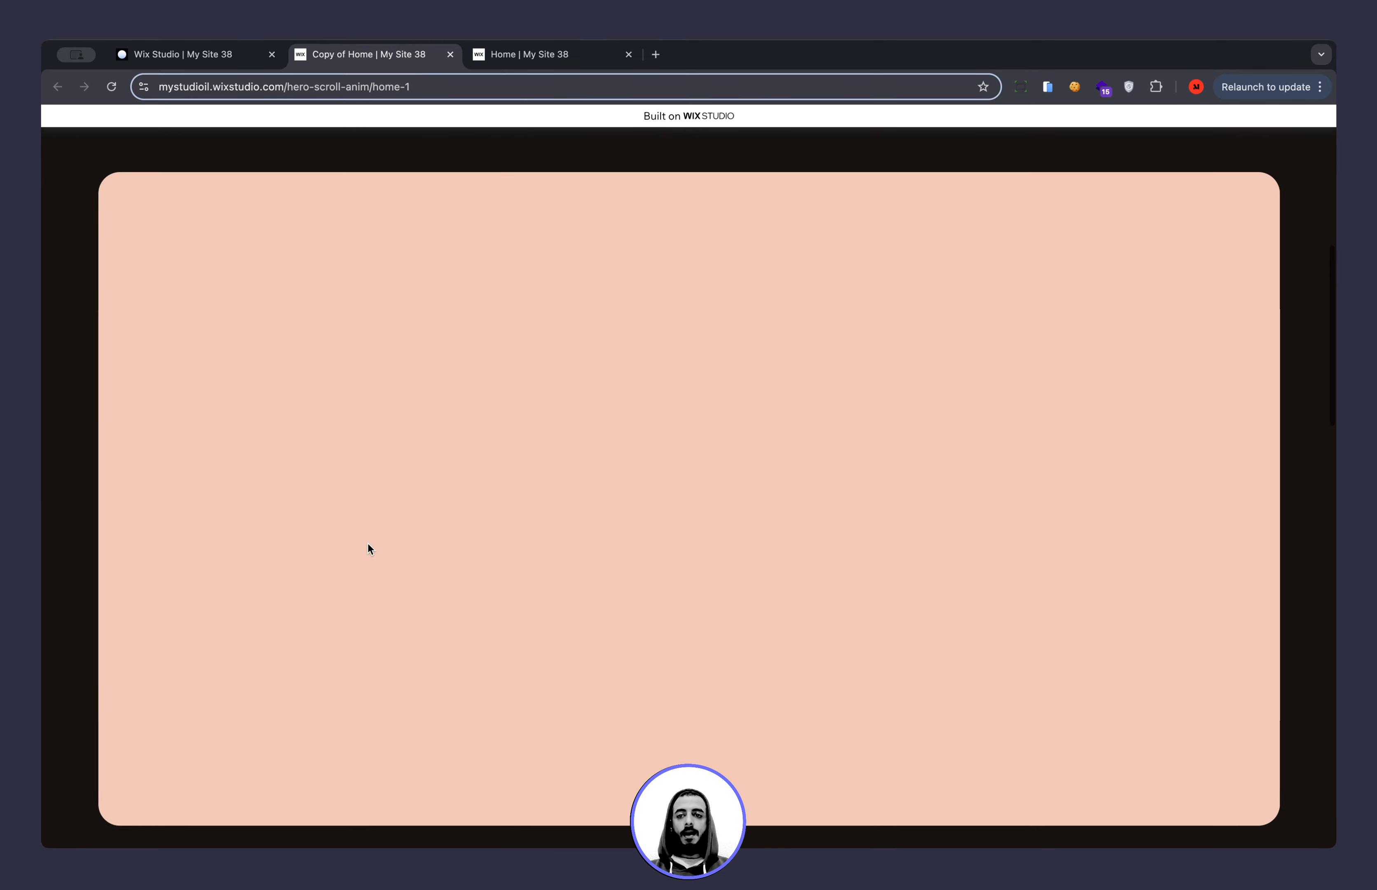
Switch to the Wix Studio editor and compare the grid's centre tile container with the hero content below it.
left_click(240, 55)
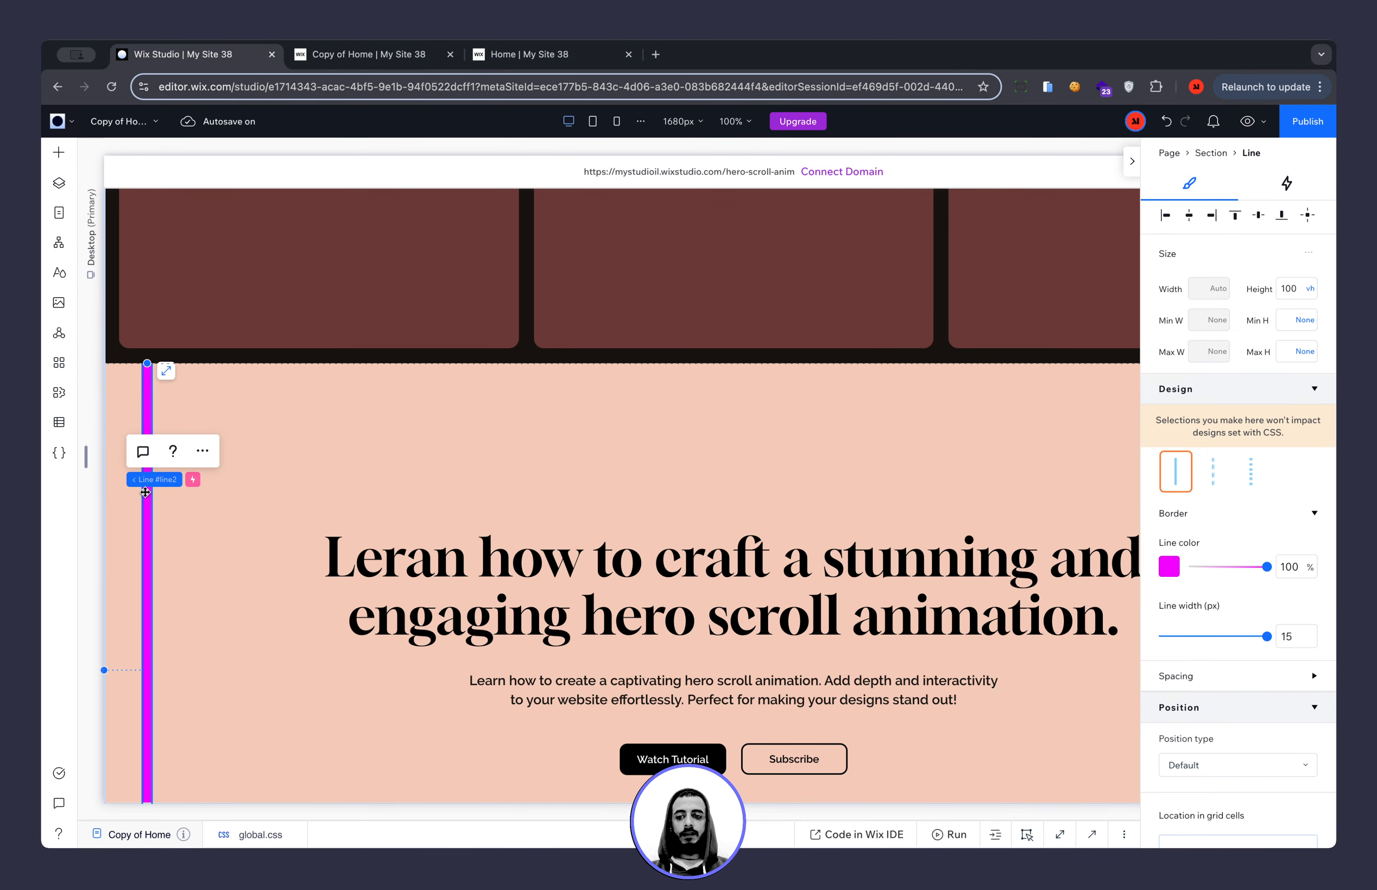
scroll(359, 541, "up", 5)
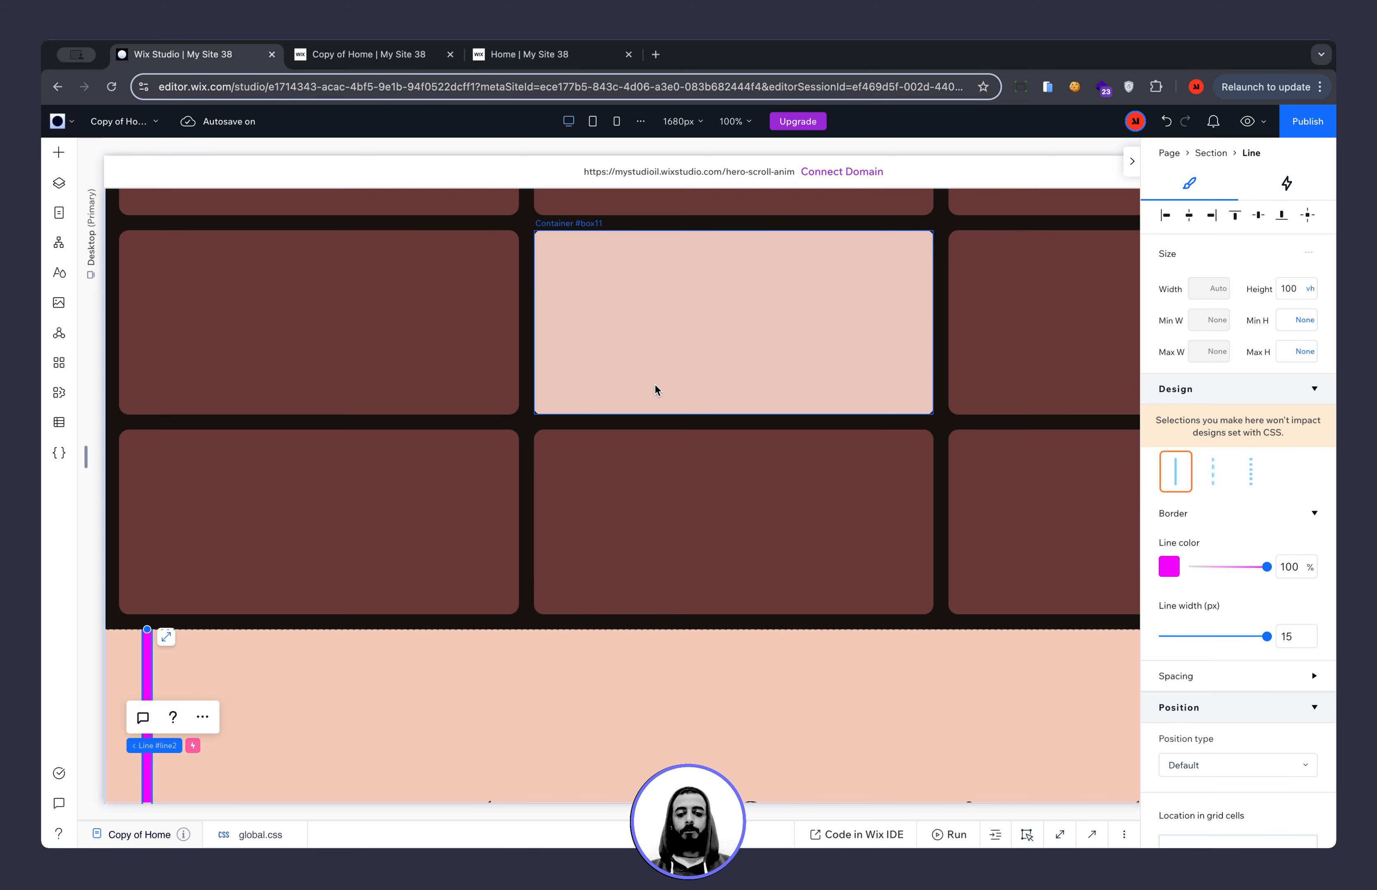
left_click(739, 342)
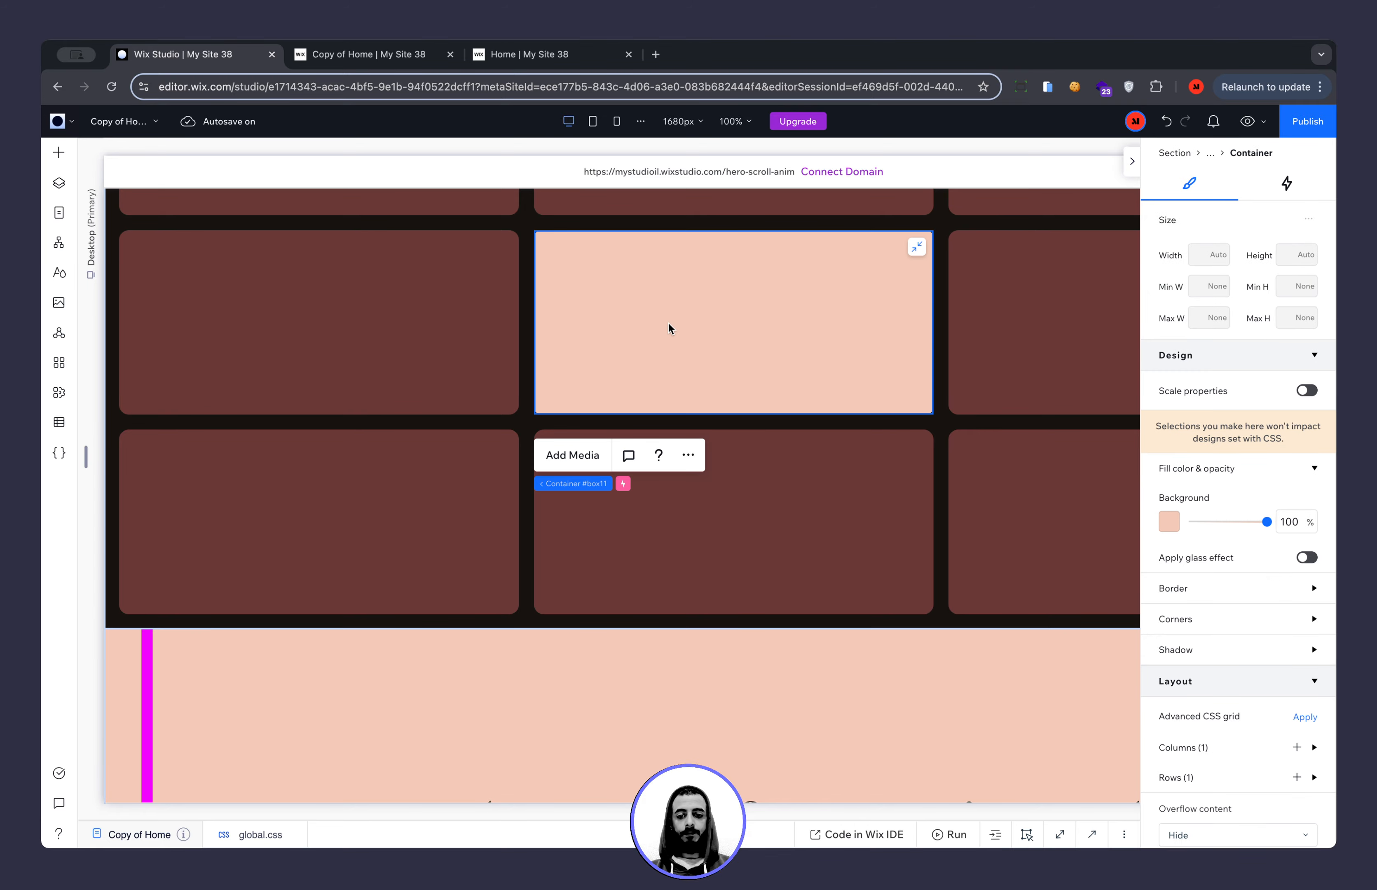
scroll(669, 329, "down", 7)
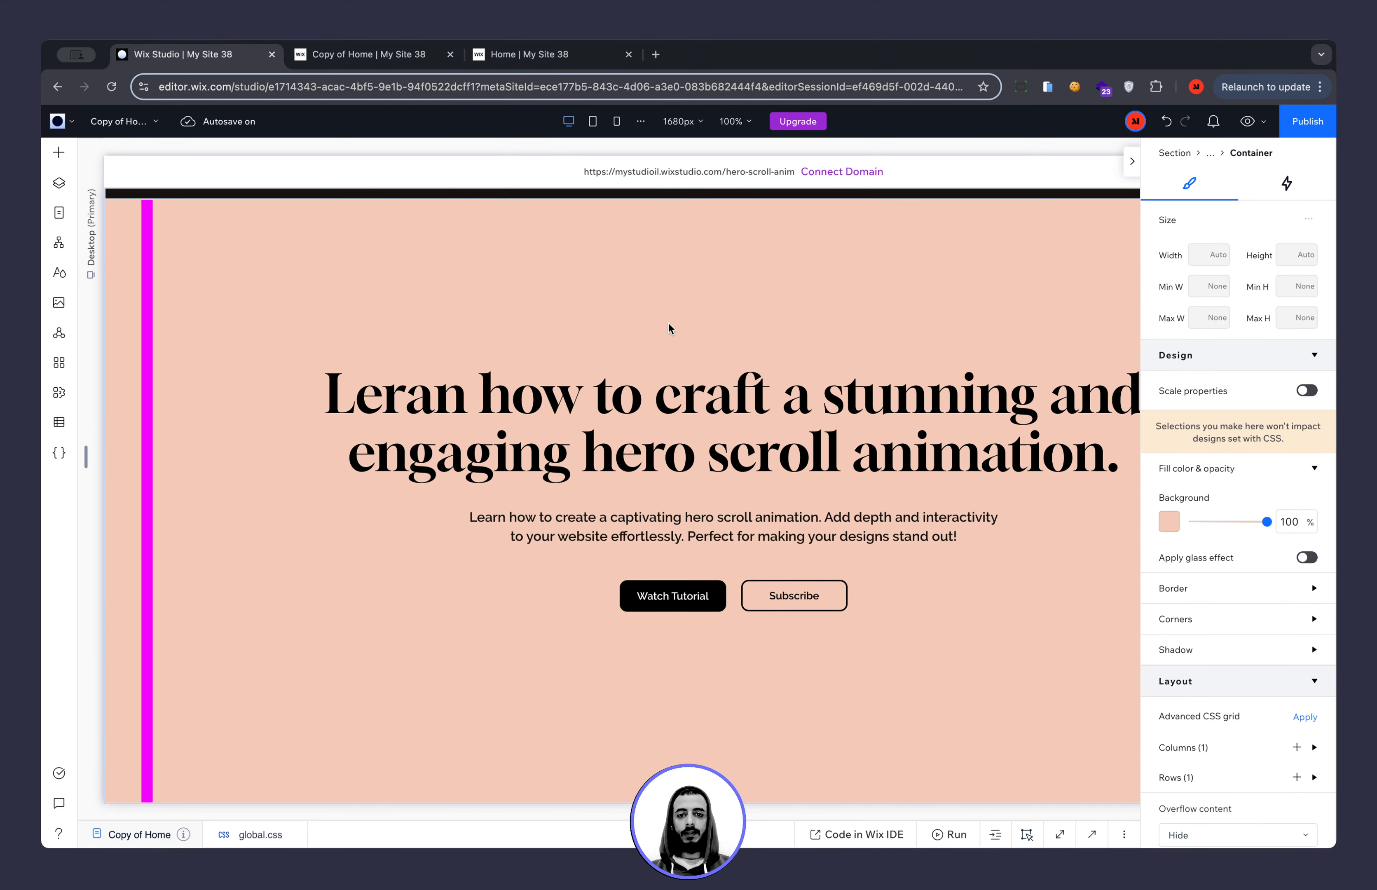
scroll(668, 323, "up", 7)
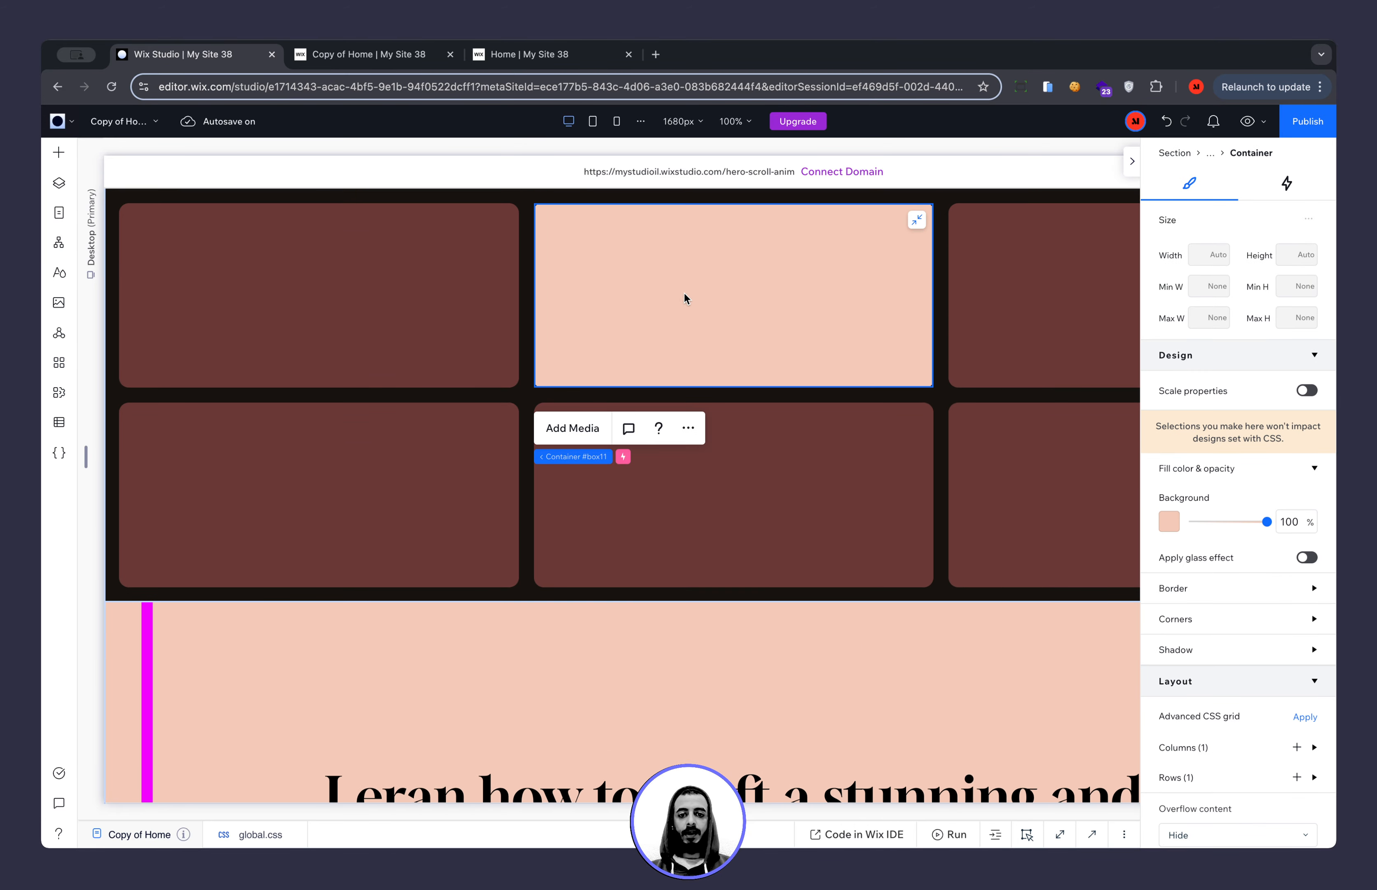
scroll(684, 339, "down", 6)
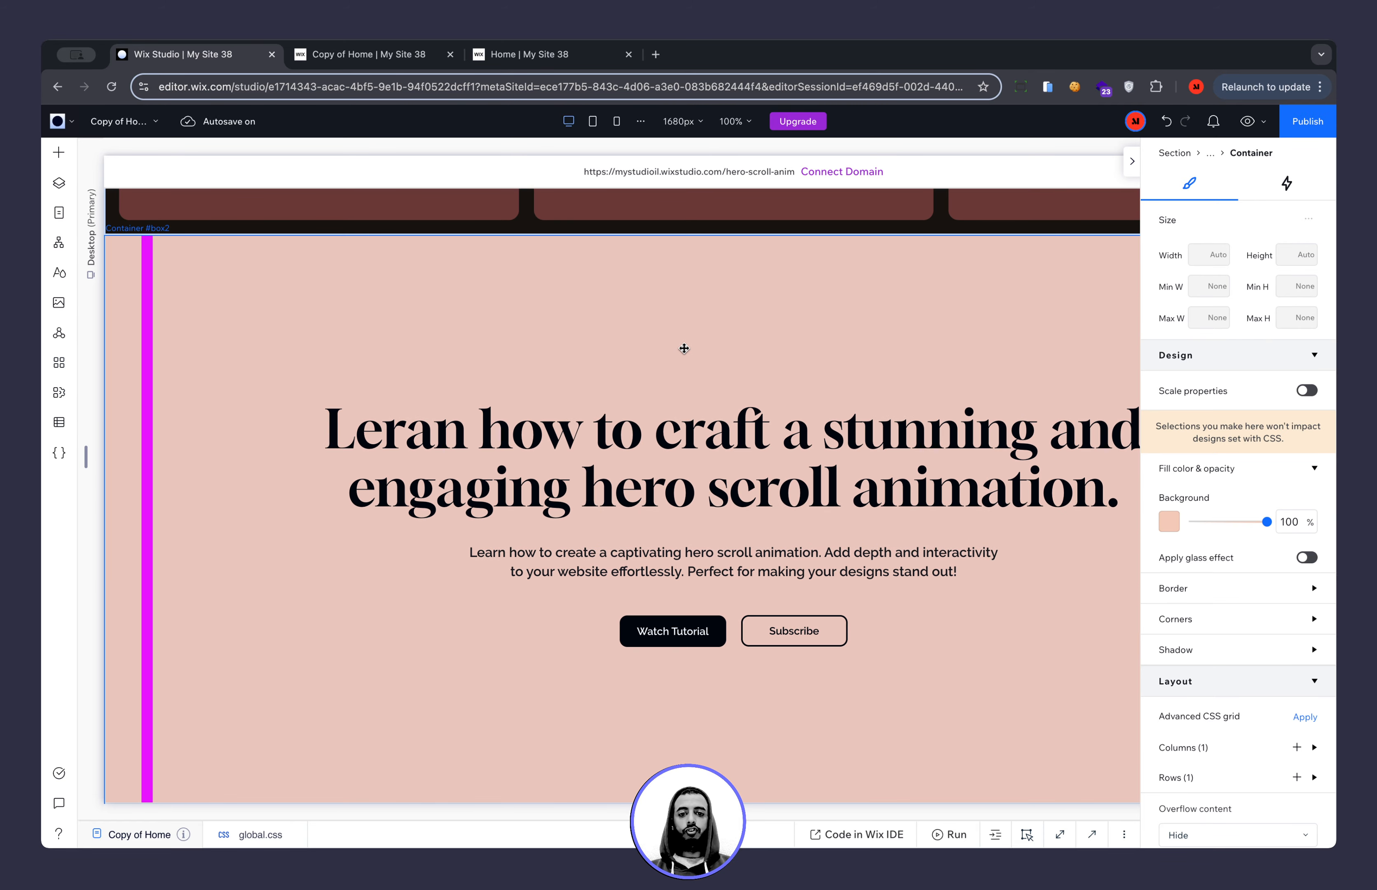
Inspect the hero content container and its heading, subtitle, Watch Tutorial button and Subscribe button.
left_click(683, 348)
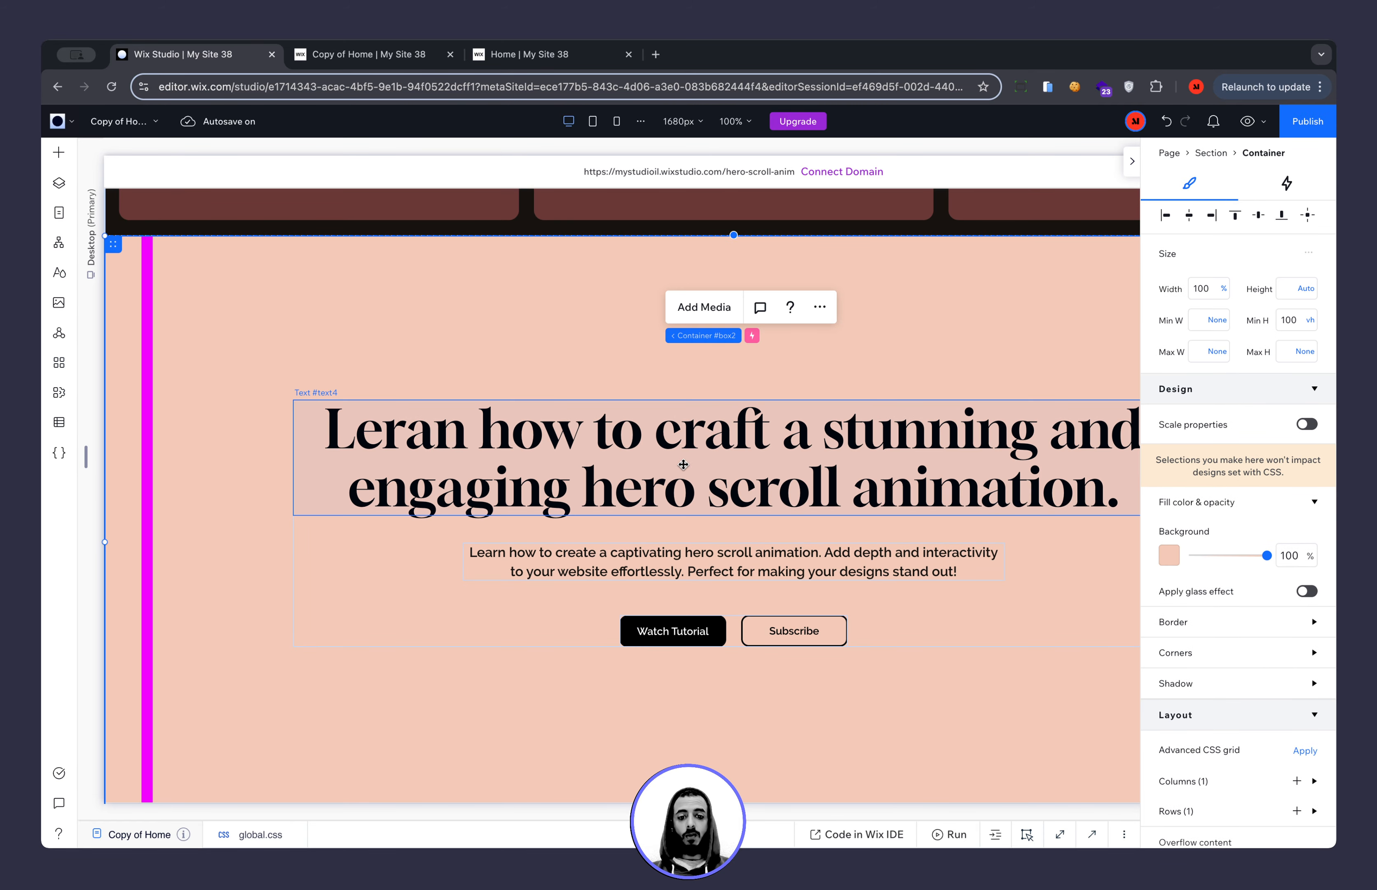
left_click(673, 482)
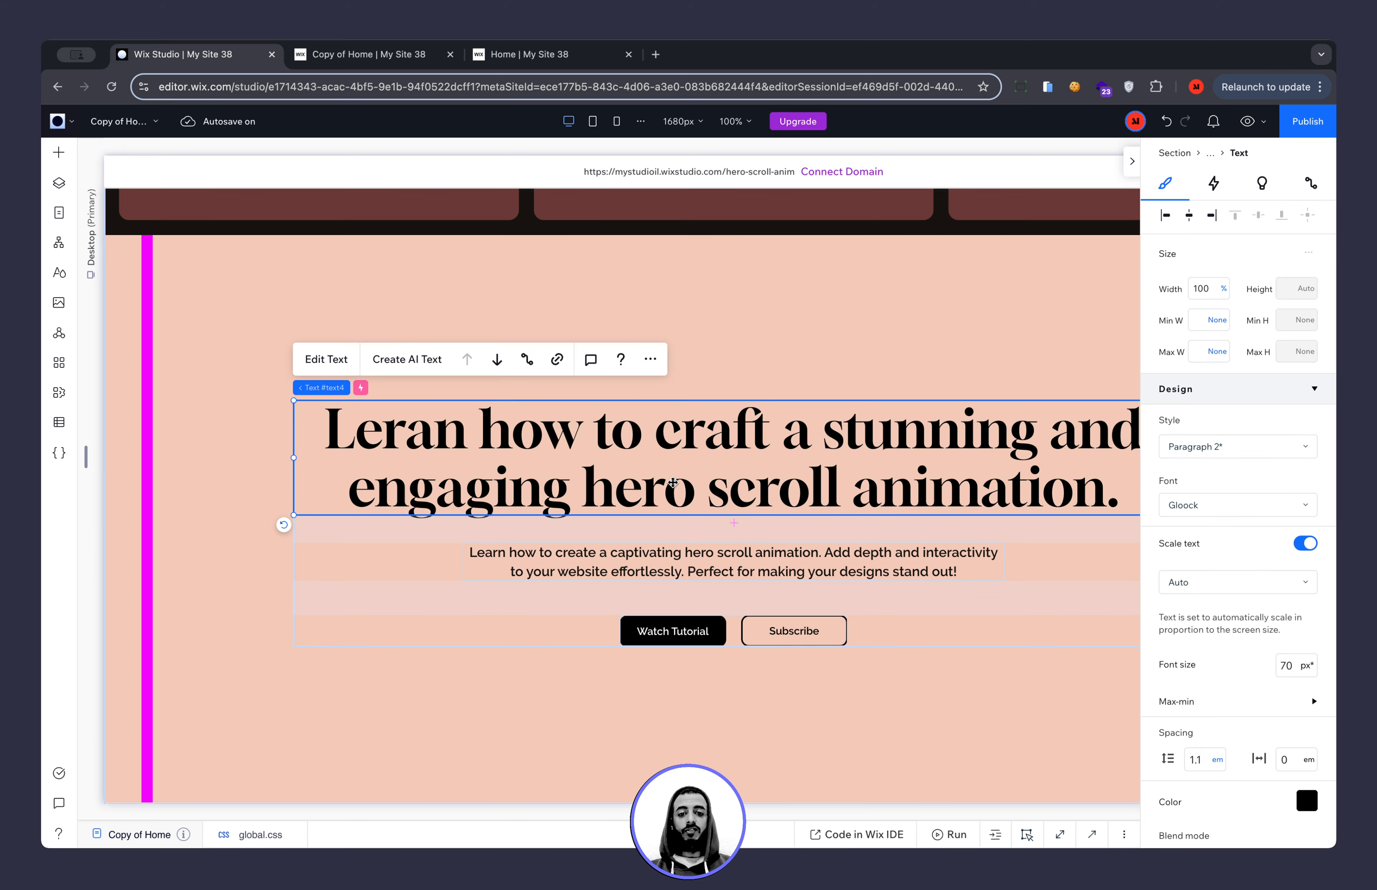
left_click(678, 556)
left_click(677, 624)
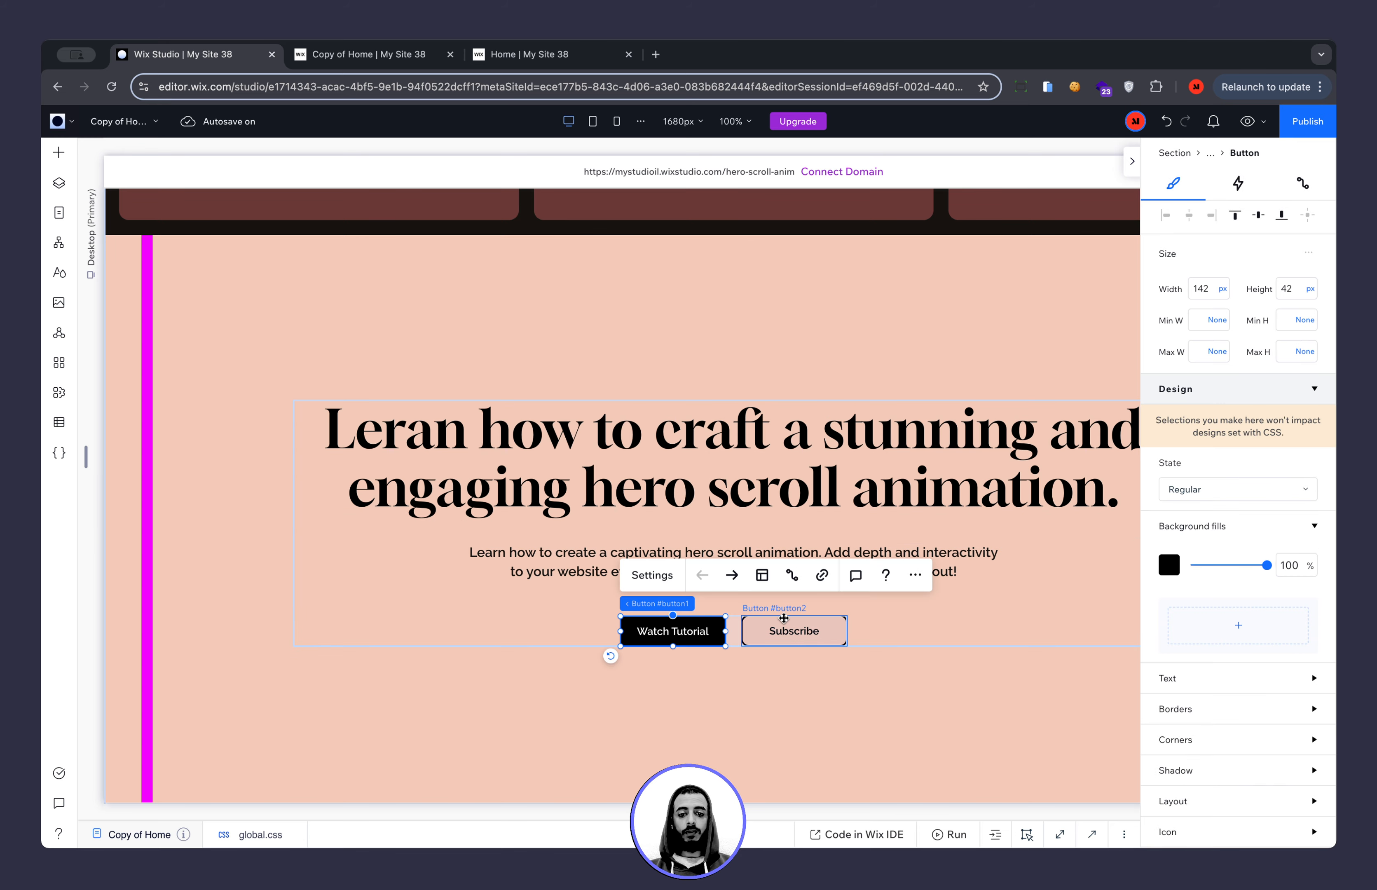
left_click(784, 624)
Check the magenta timeline line's extent, and set the line colour opacity of the green timeline line below it to 100%.
left_click(150, 306)
scroll(151, 307, "down", 7)
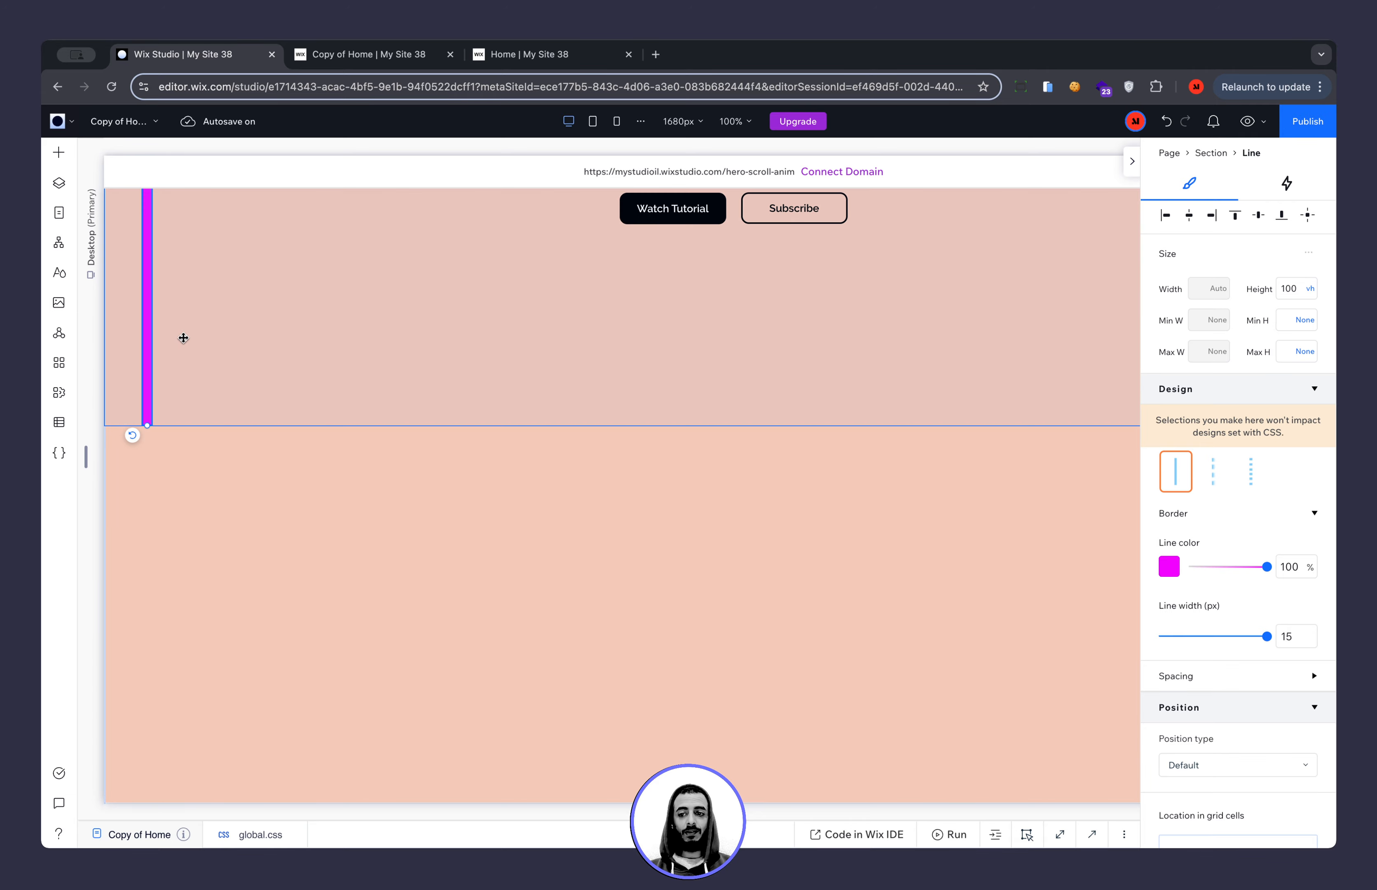
scroll(184, 338, "up", 6)
scroll(173, 382, "down", 6)
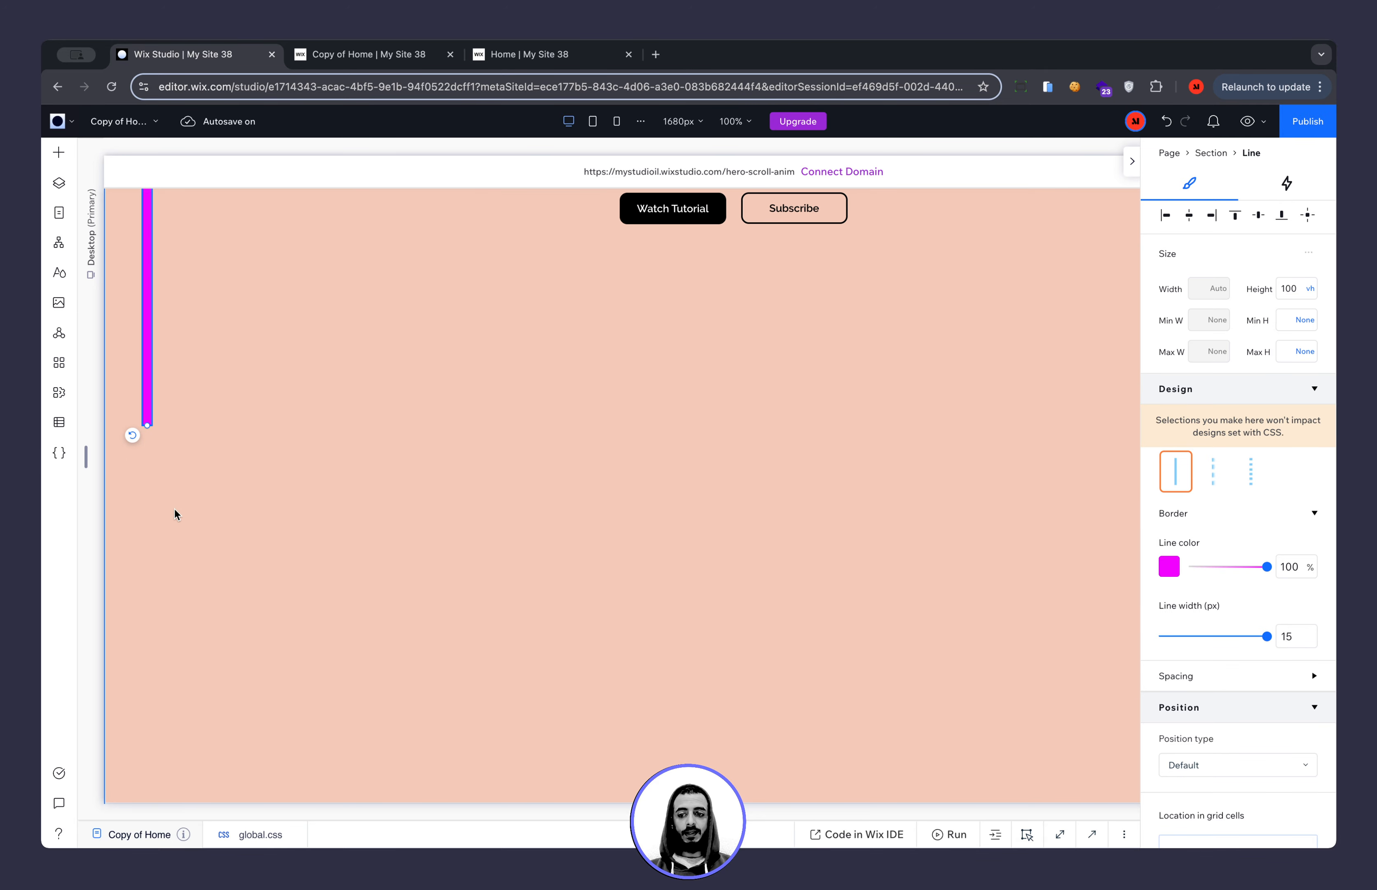
left_click(160, 522)
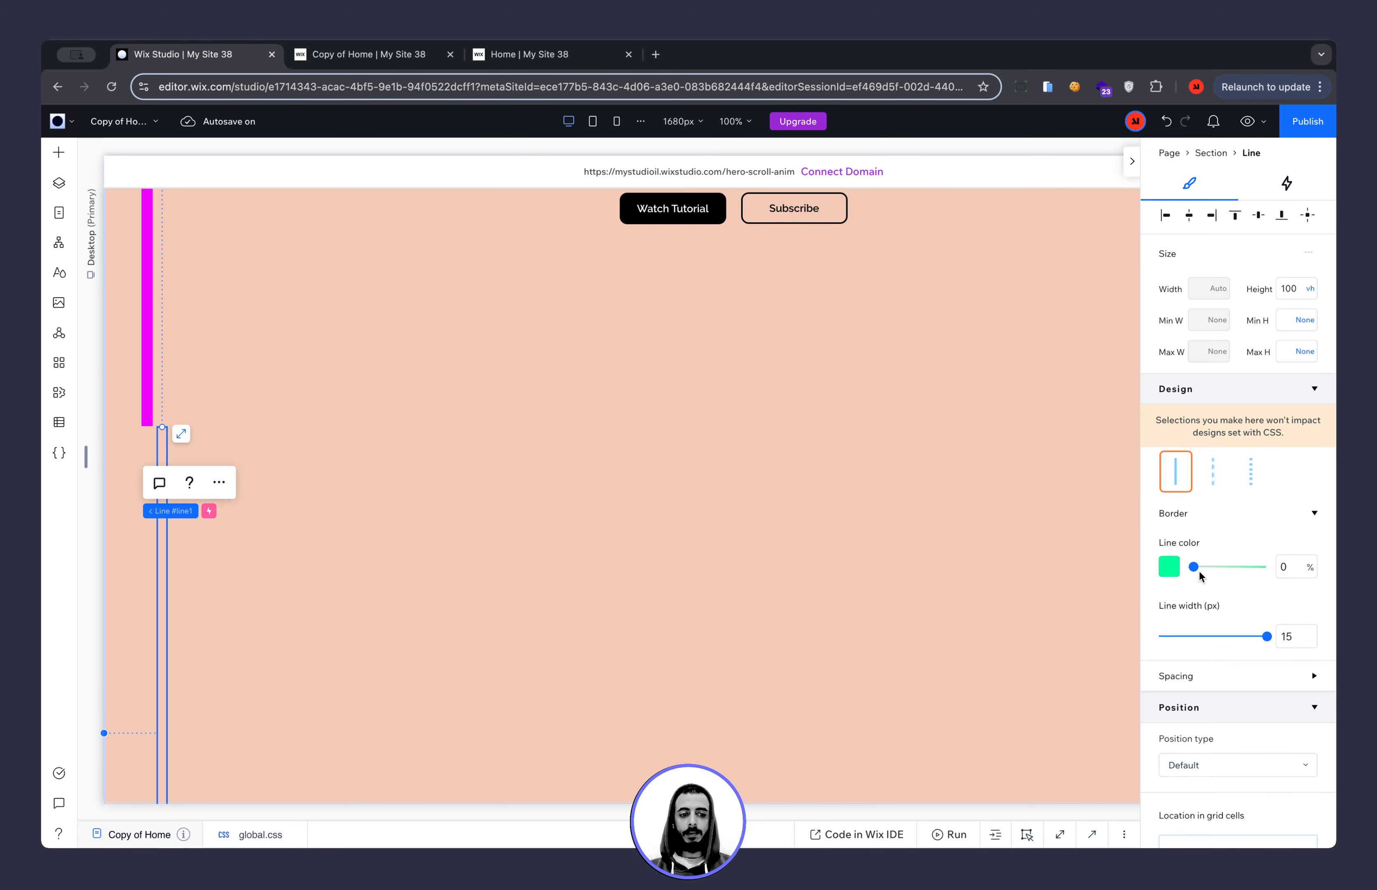
left_click_drag(1194, 567, 1333, 566)
scroll(590, 521, "up", 8)
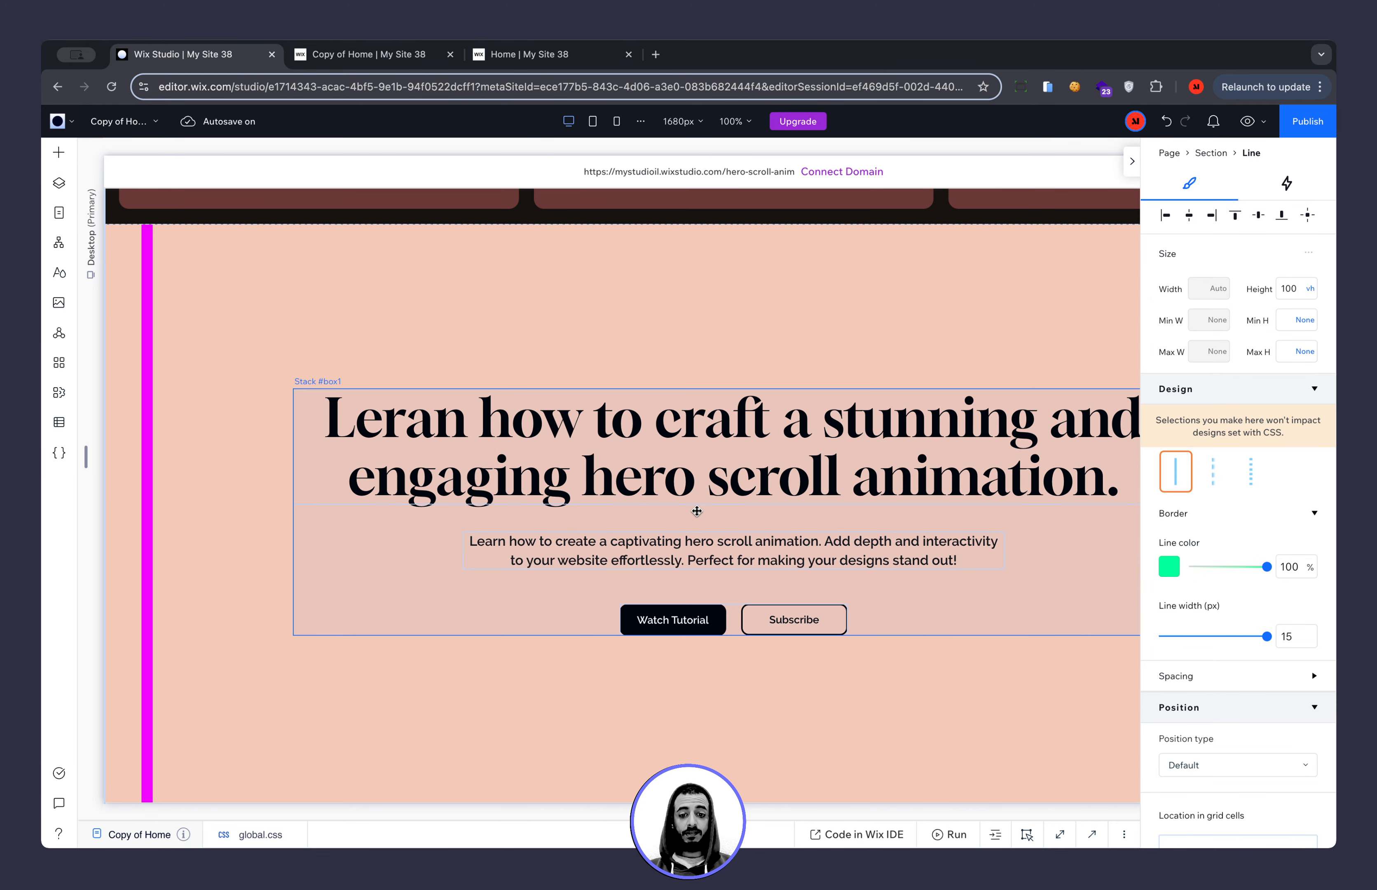
scroll(694, 518, "down", 8)
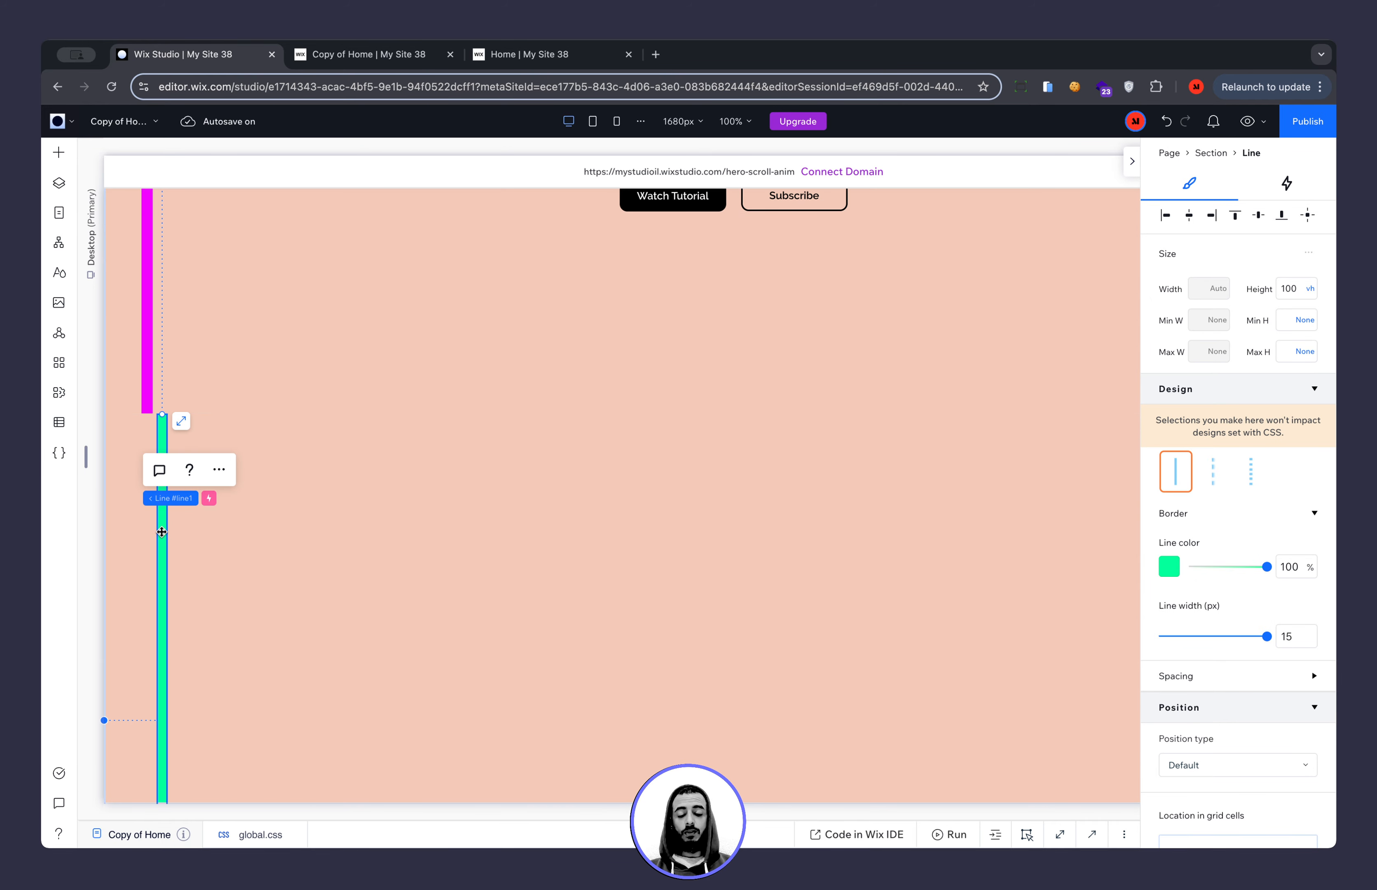
Review the scroll animations attached to the green timeline line and compare its position with the hero content.
left_click(1287, 184)
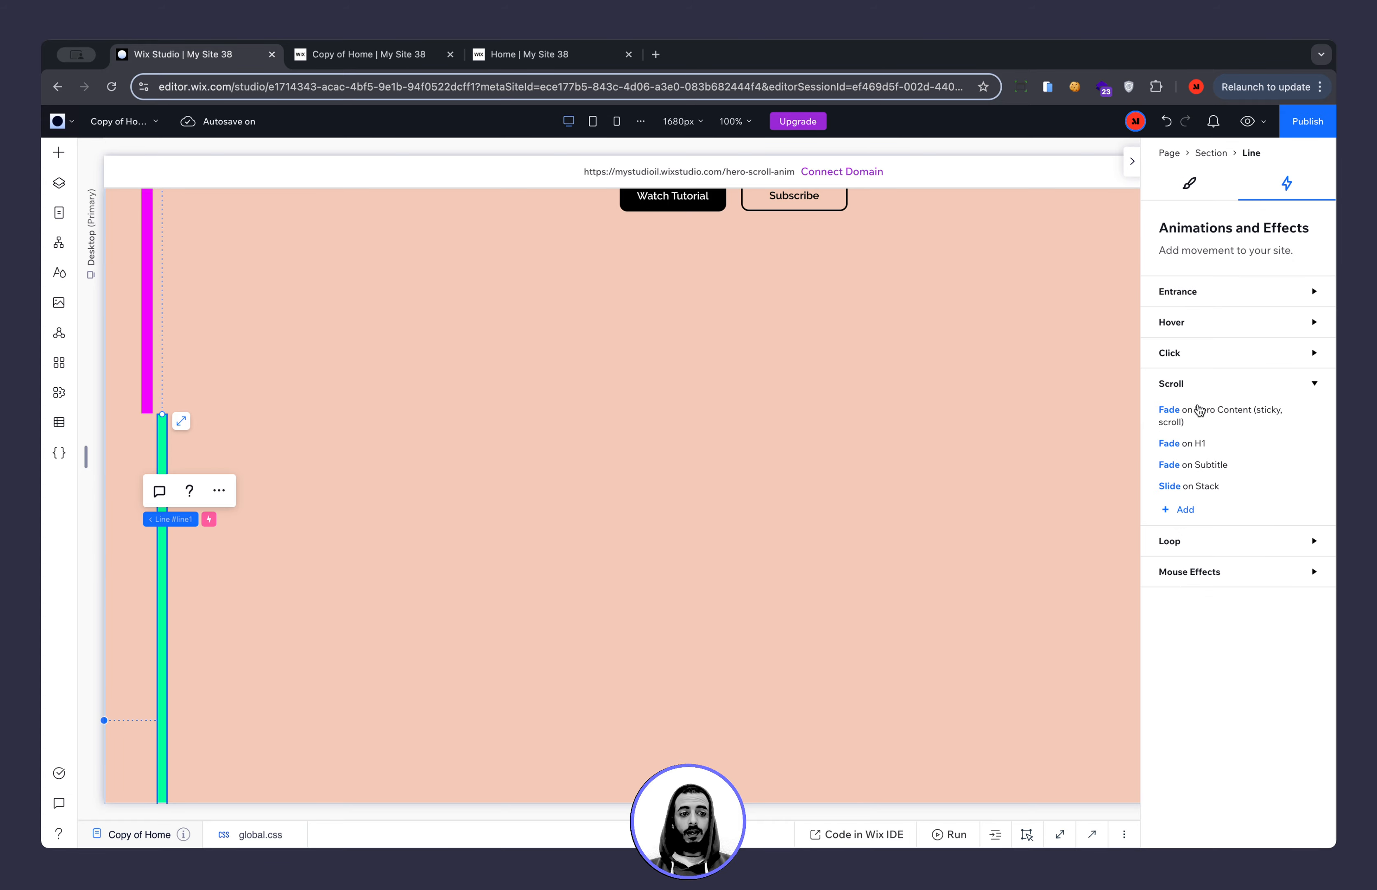
scroll(924, 399, "up", 1)
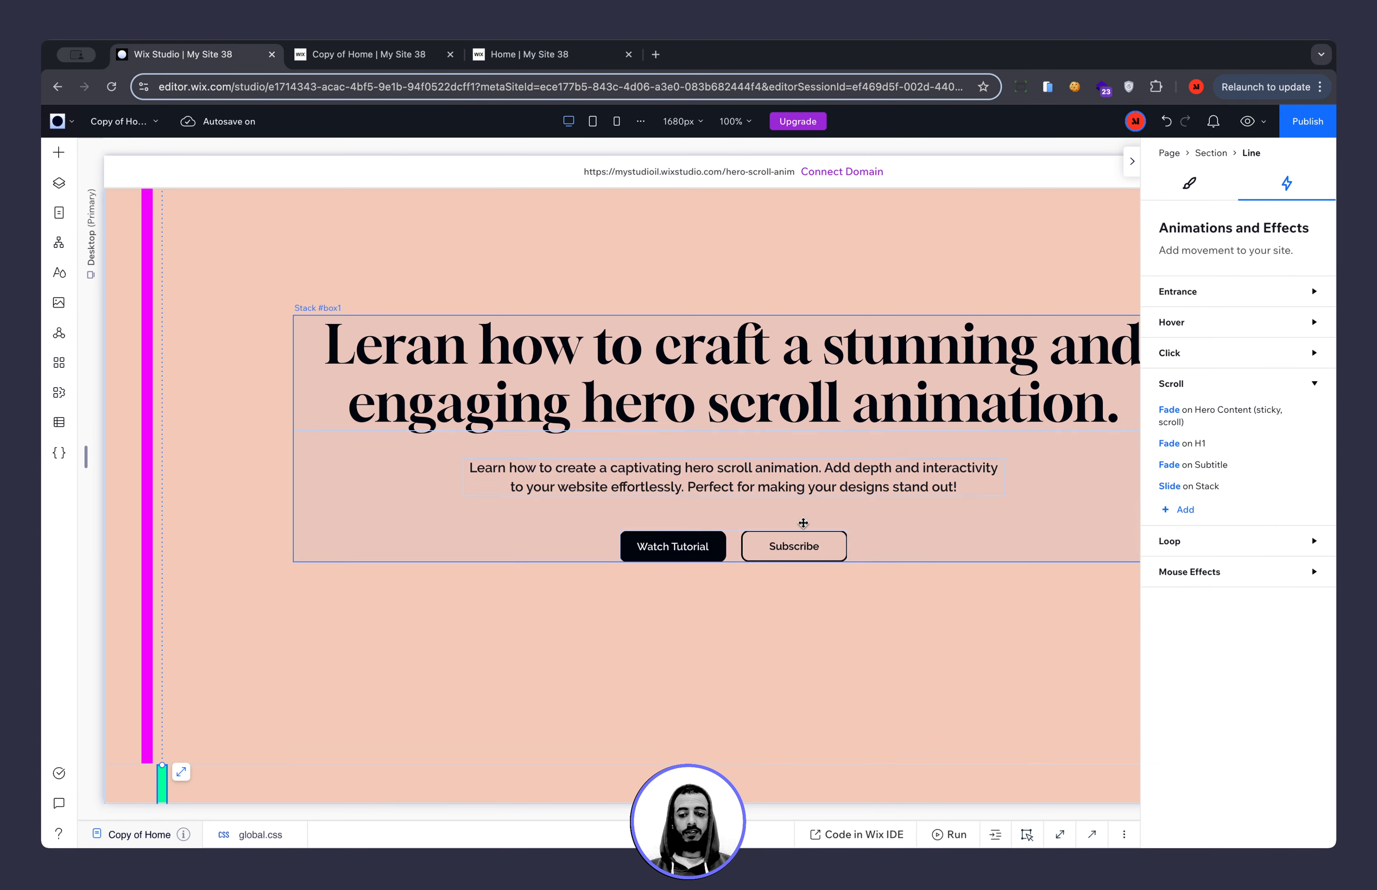
scroll(804, 539, "down", 4)
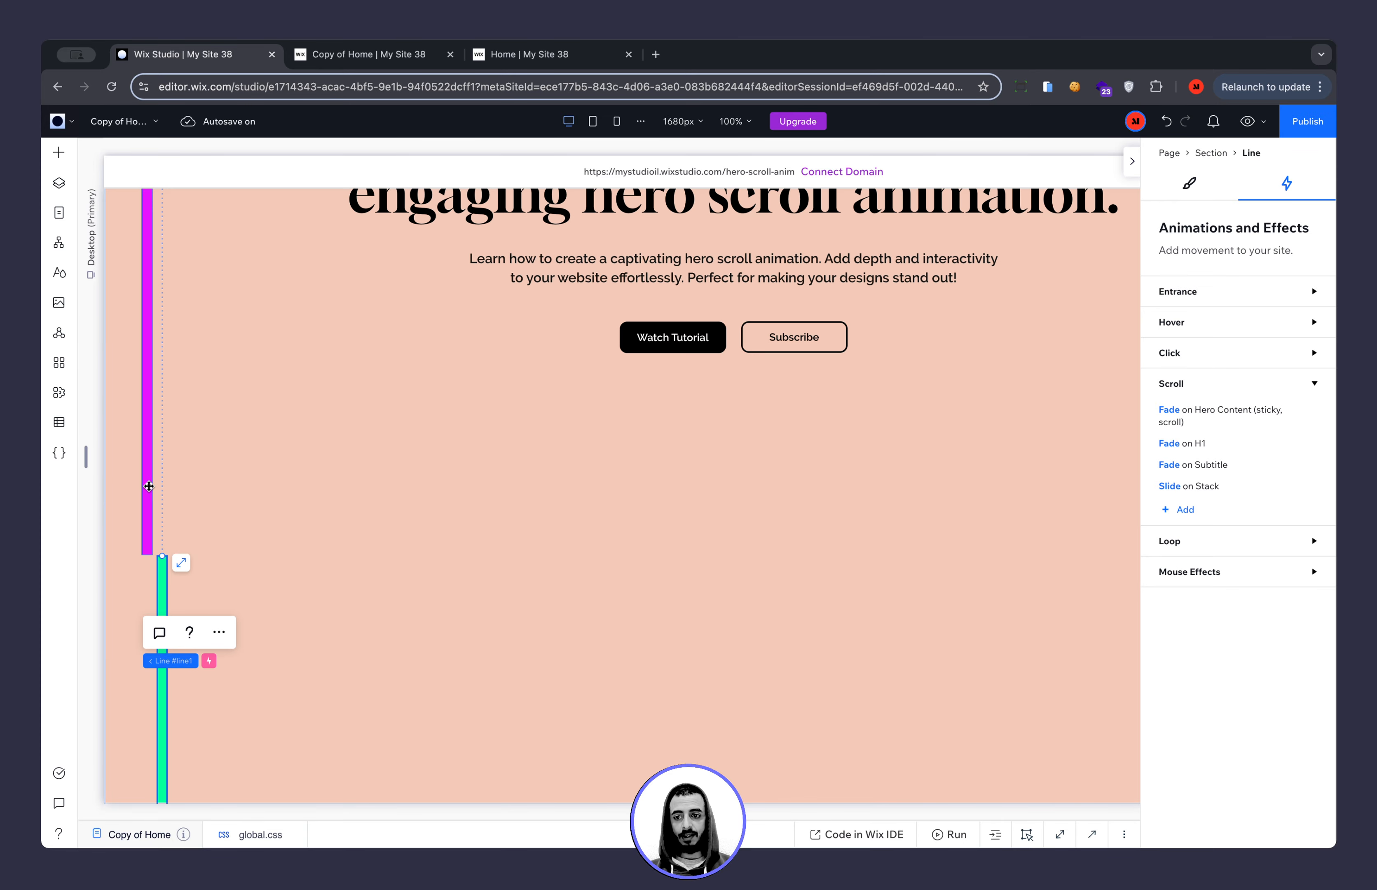
left_click(1189, 183)
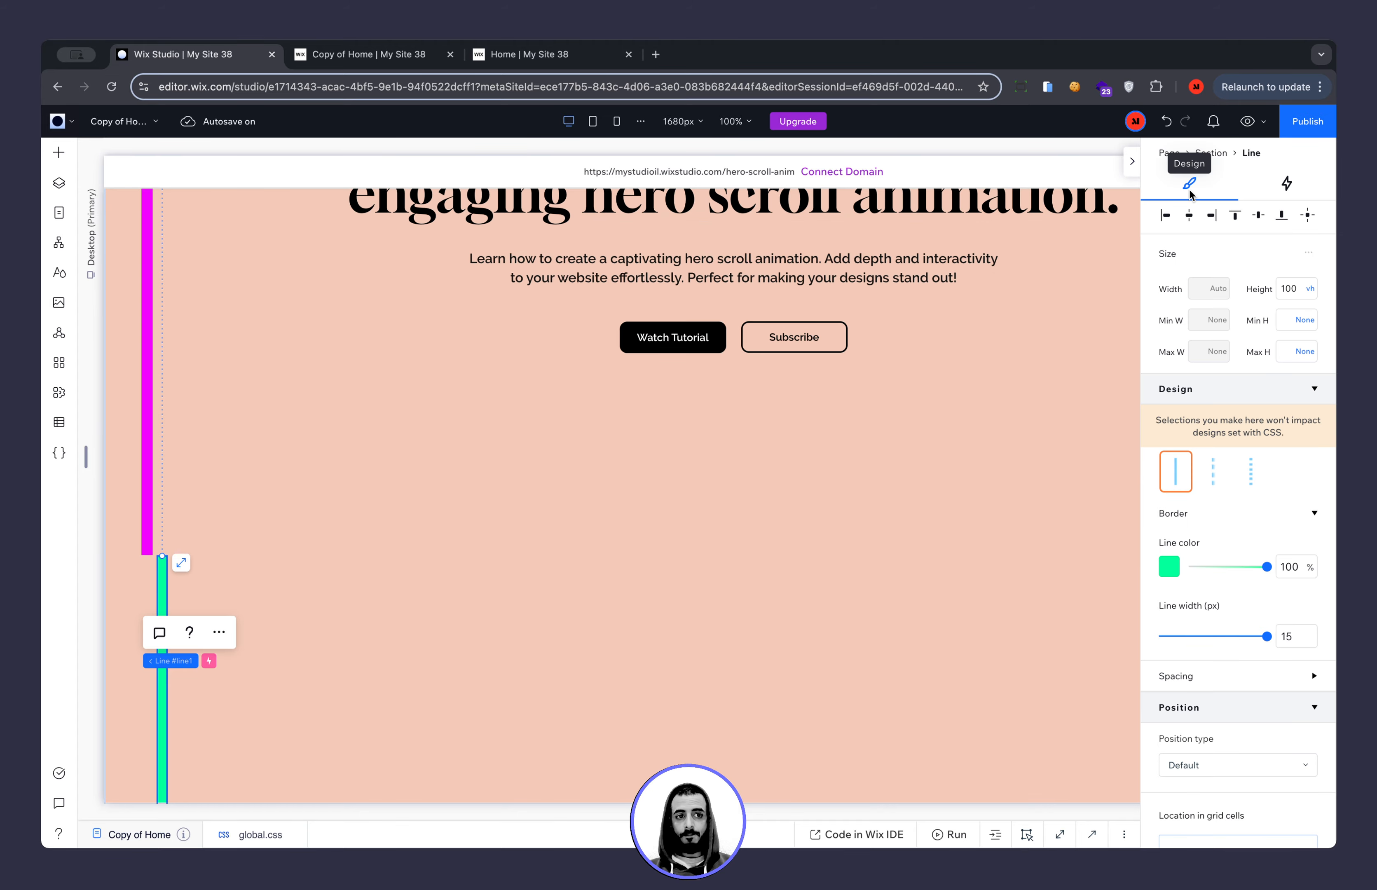
Open the page's layer structure and inspect the hero Section's layout rows.
scroll(793, 437, "up", 15)
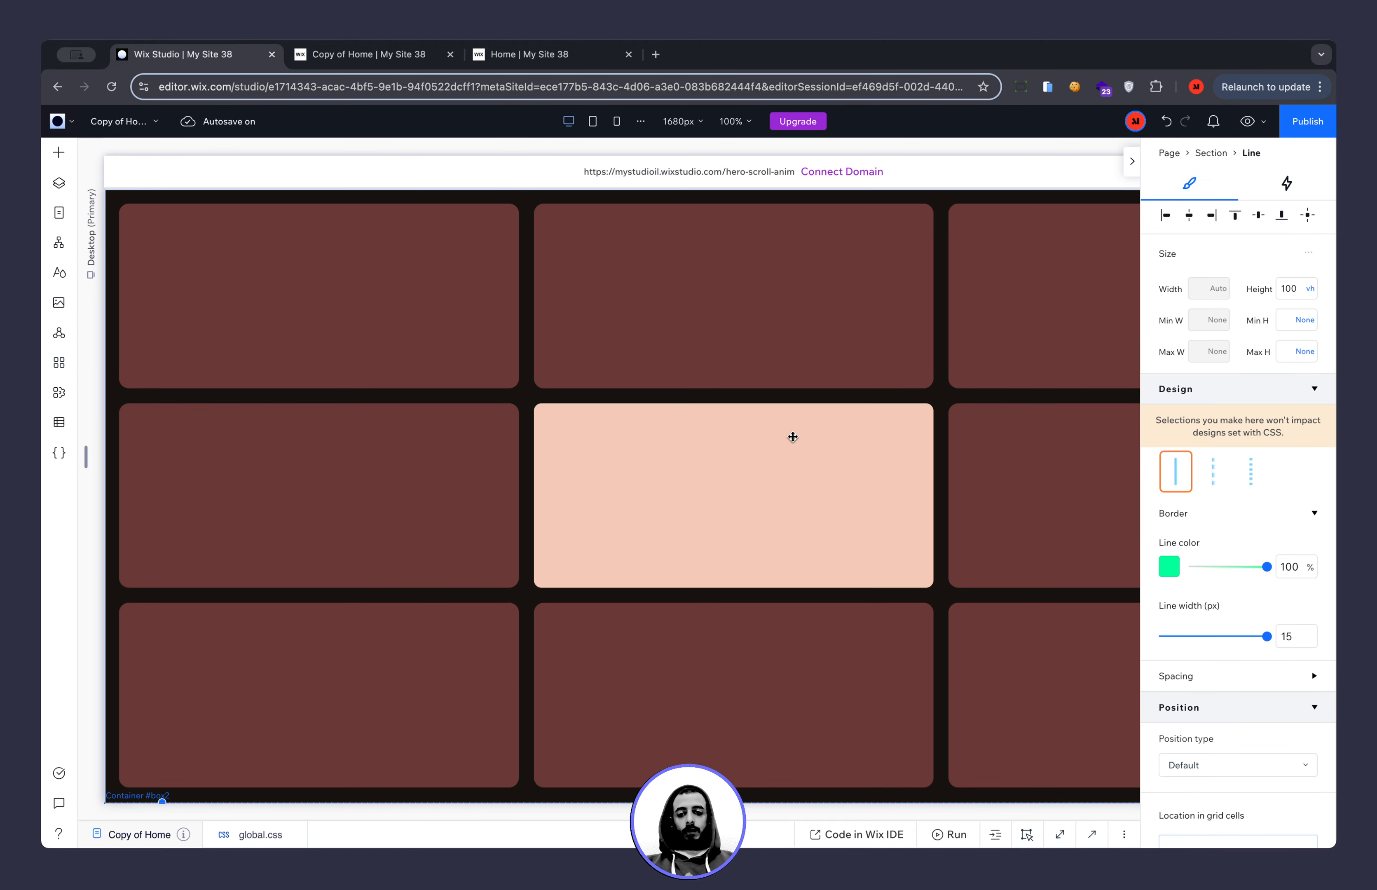
left_click(59, 183)
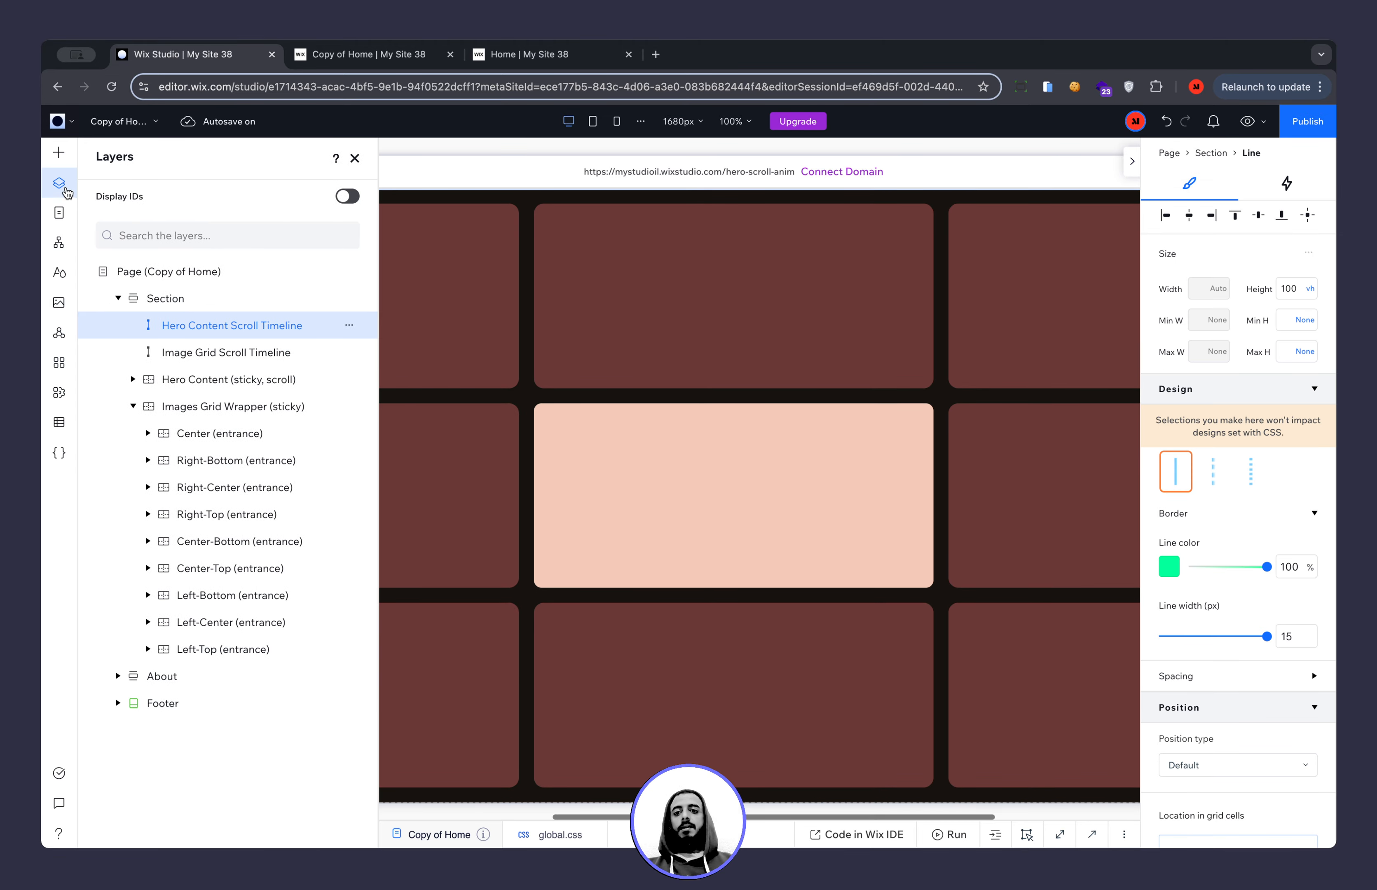
left_click(173, 298)
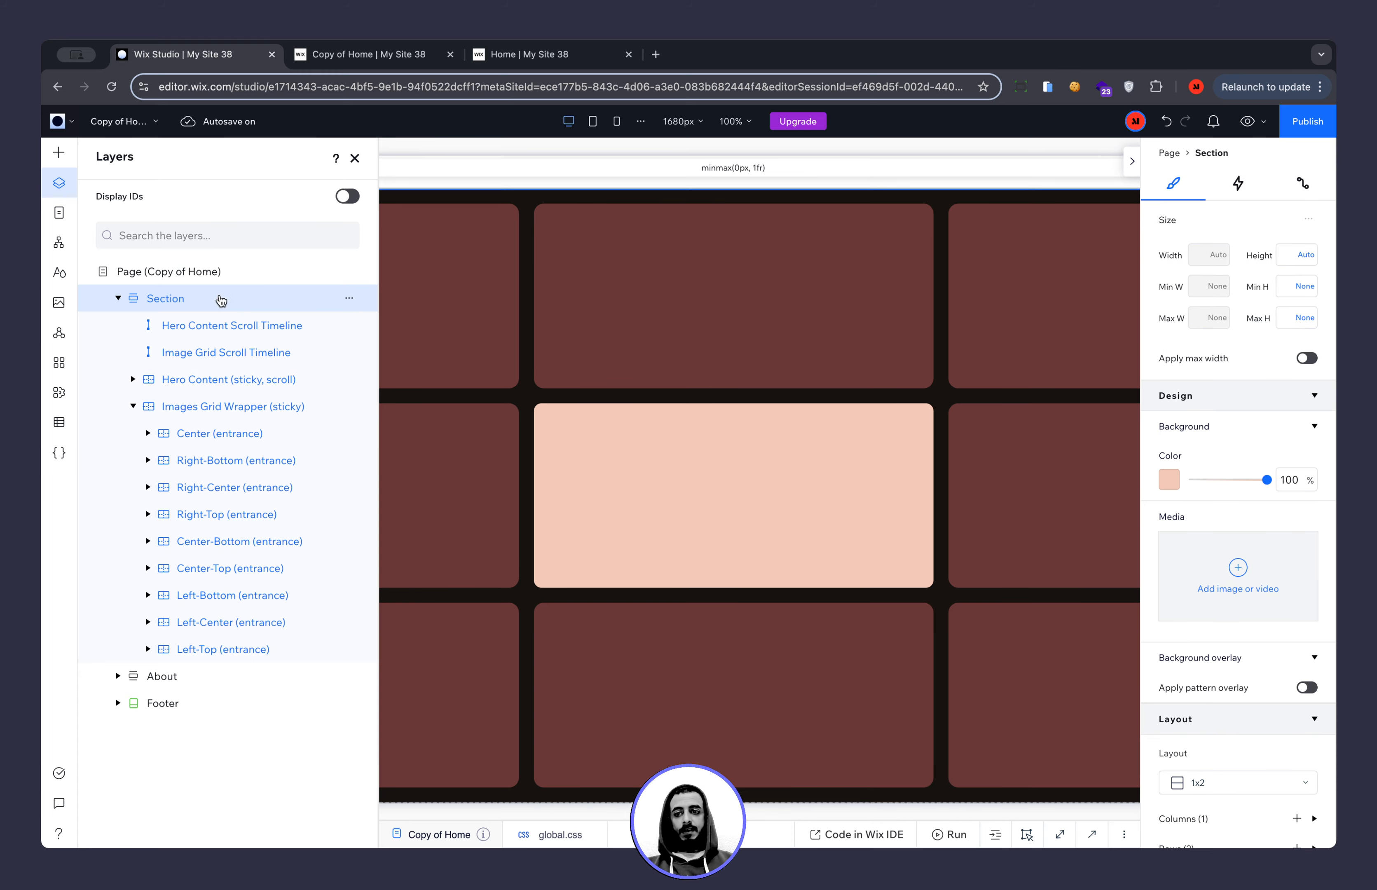
scroll(438, 180, "left", 5)
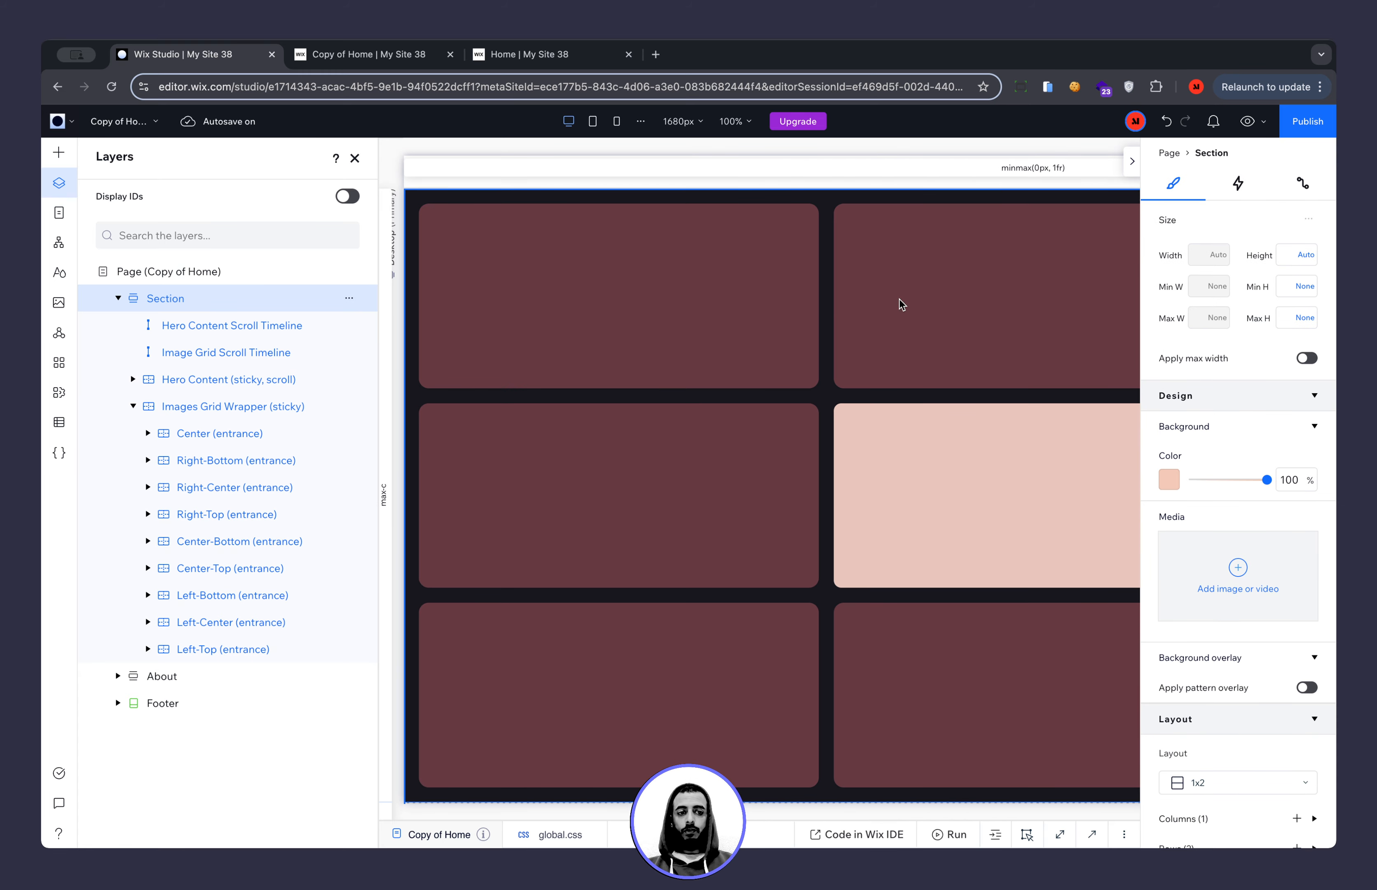
left_click(1133, 161)
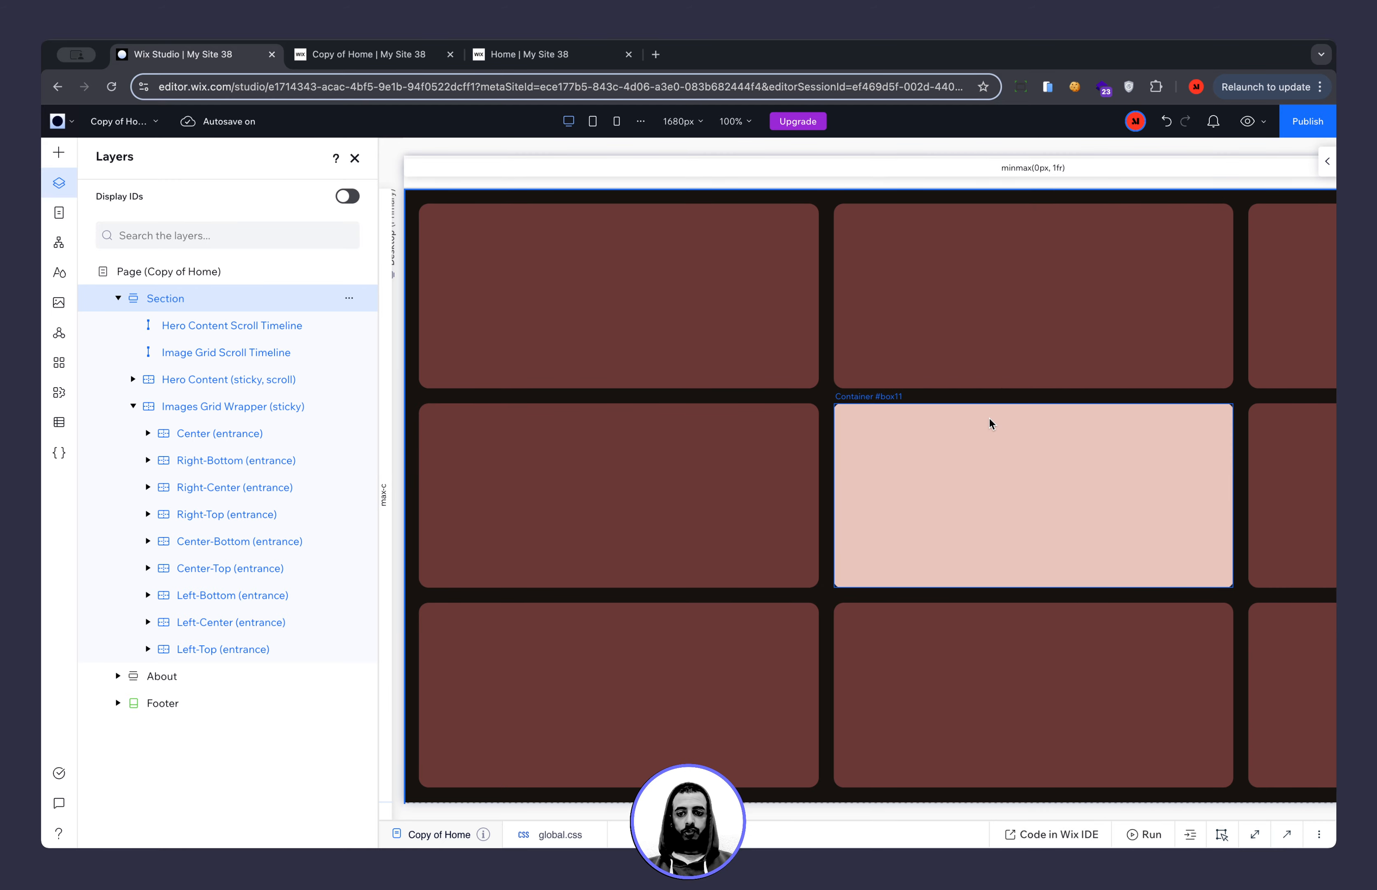
left_click(1326, 164)
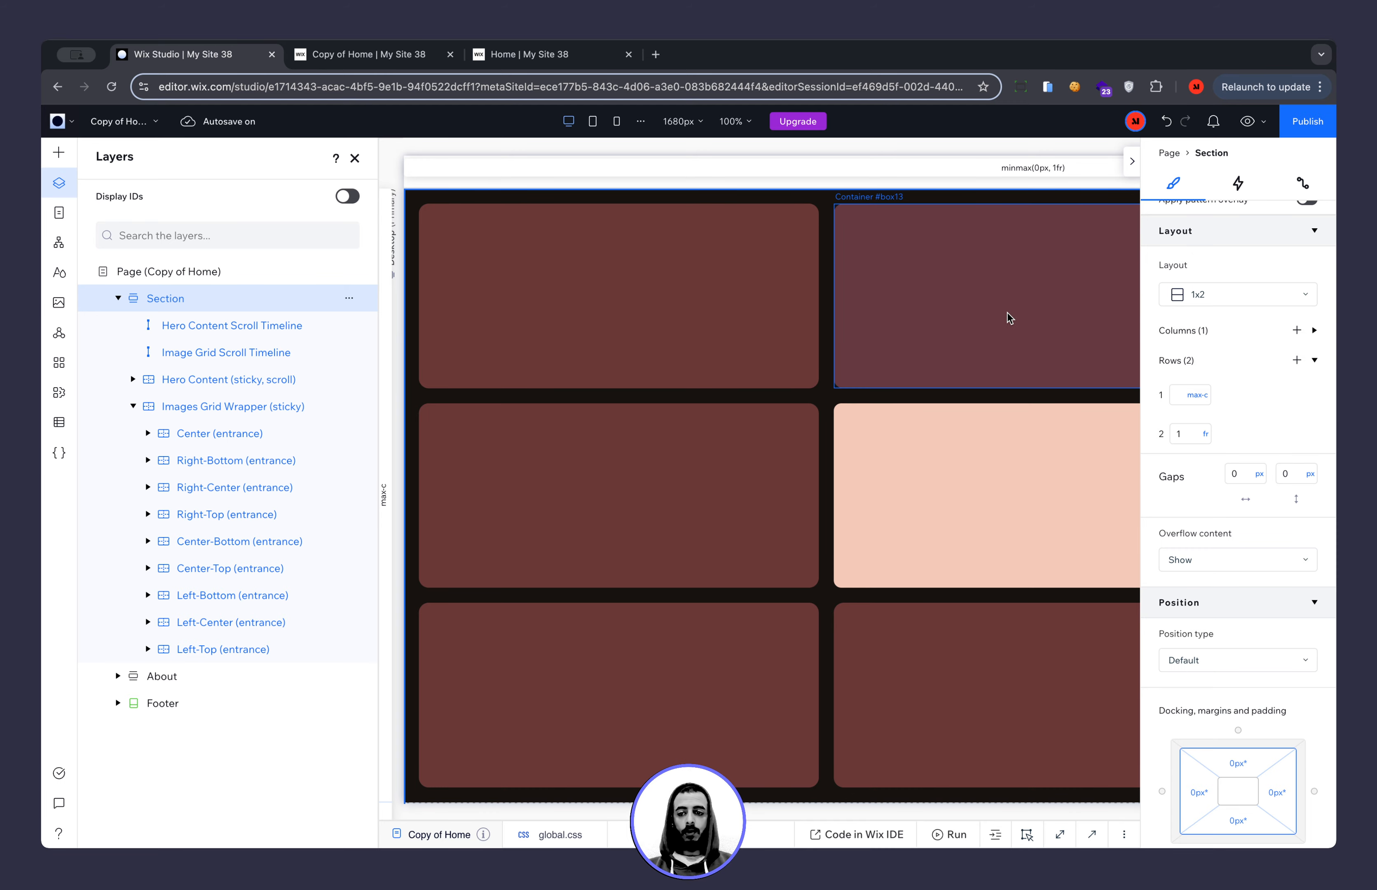
Collapse Images Grid Wrapper (sticky) and compare its sticky position and grid-cell settings with those of Hero Content (sticky, scroll).
left_click(133, 406)
left_click(243, 408)
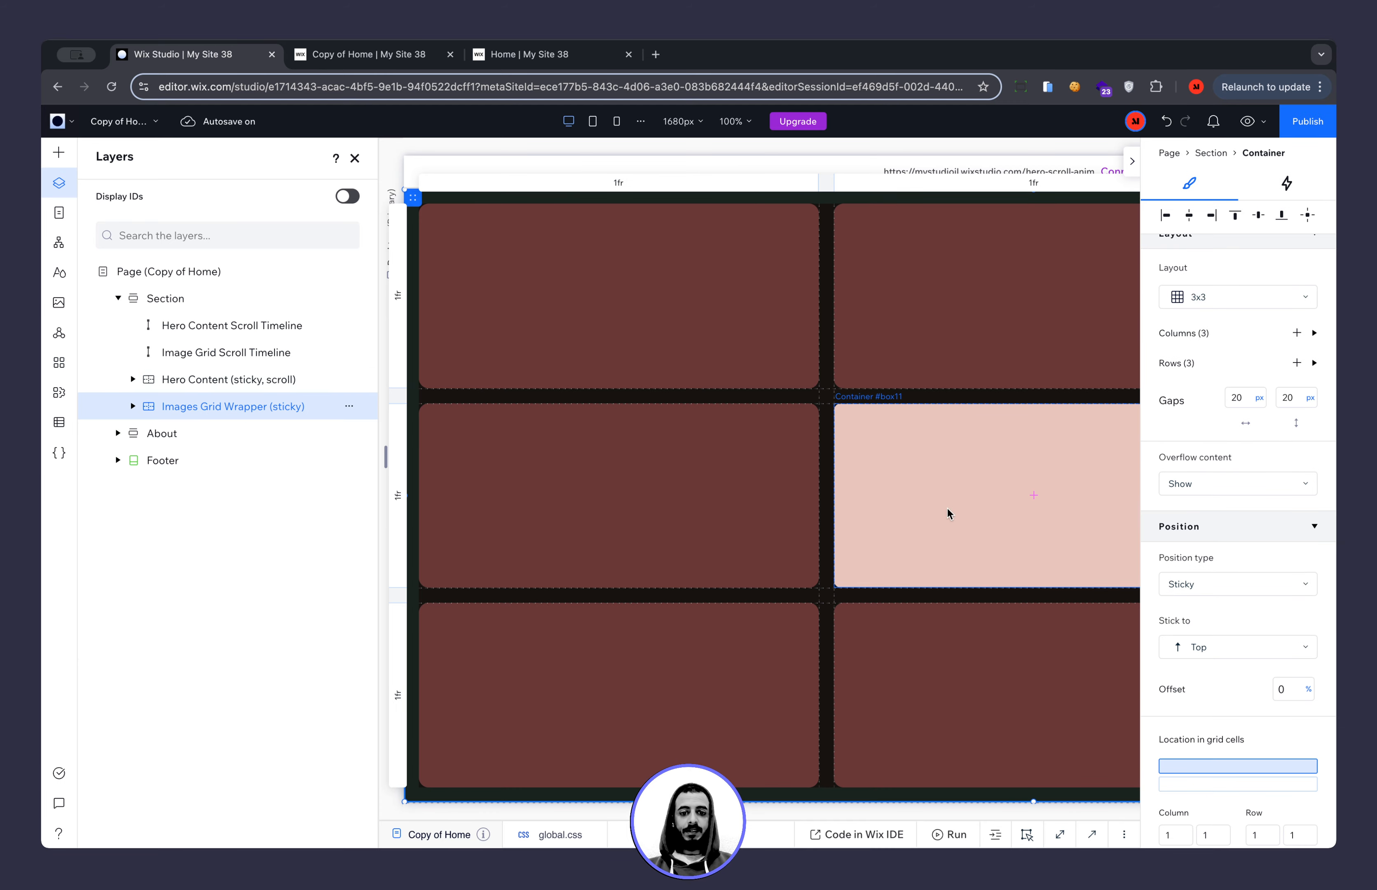
scroll(1266, 539, "down", 3)
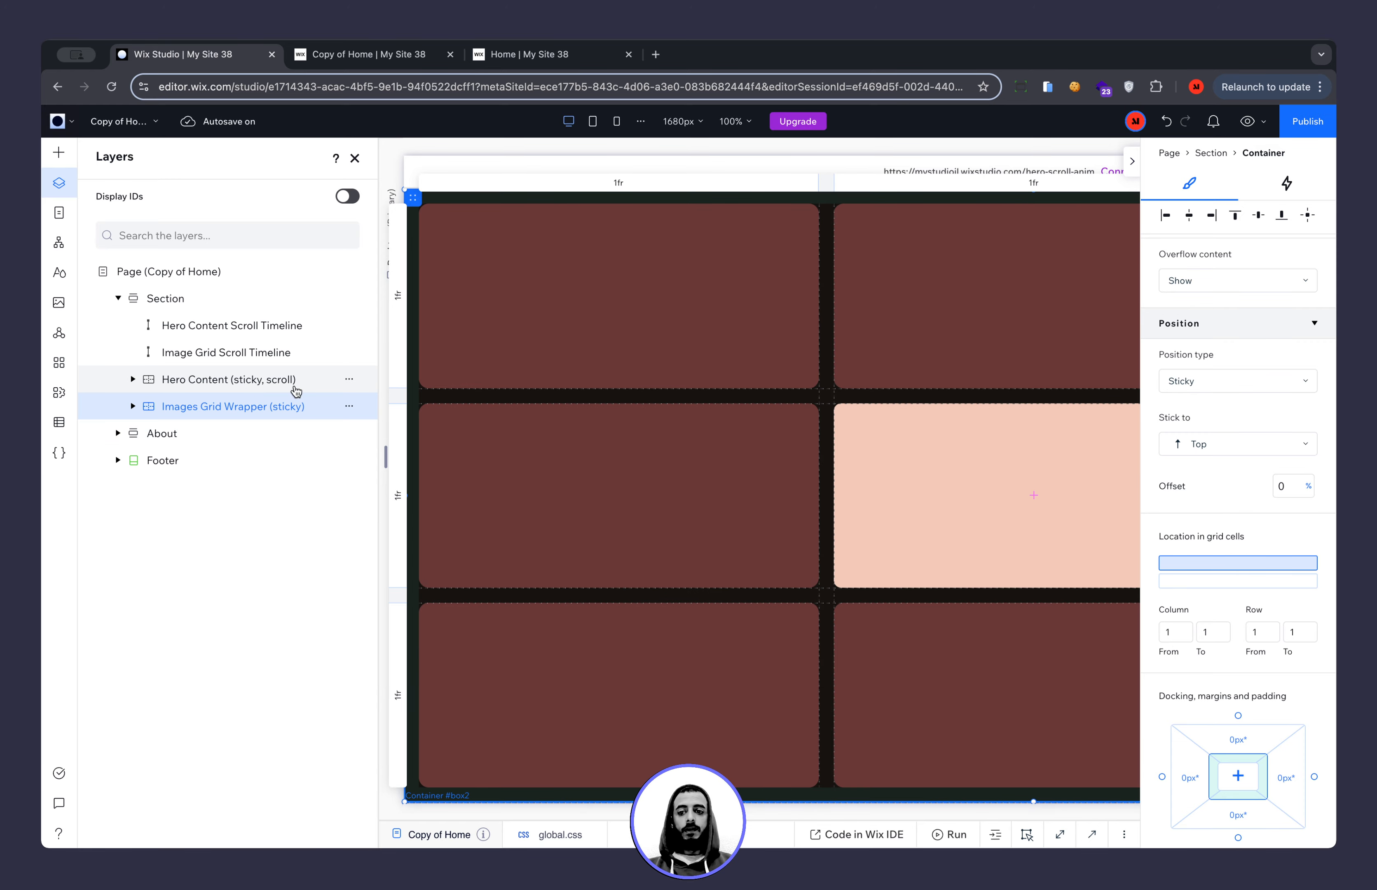
left_click(294, 383)
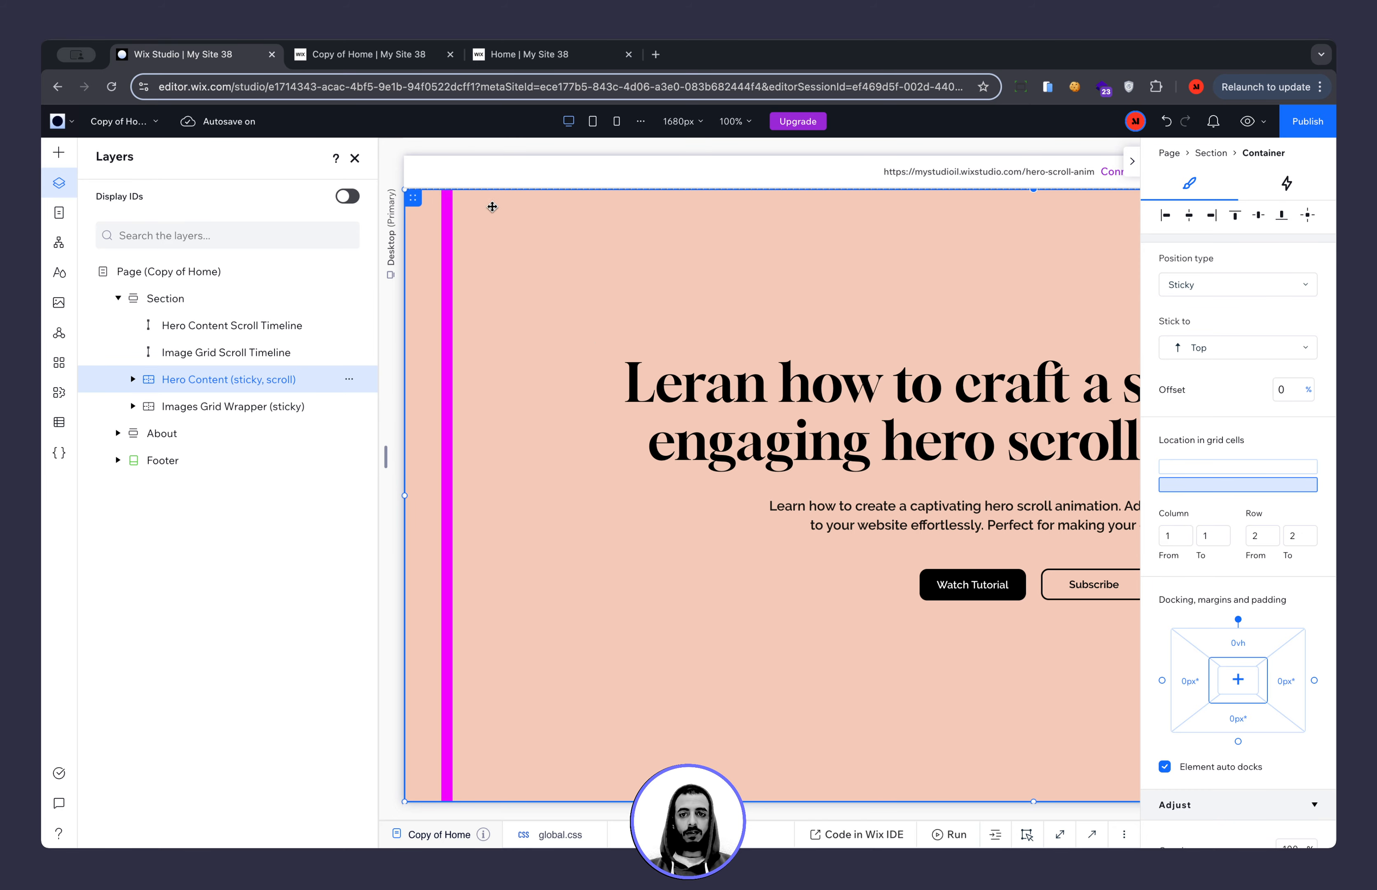
Switch to the published Copy of Home page, scroll through its hero animation, and return to the editor.
left_click(398, 60)
scroll(503, 266, "down", 10)
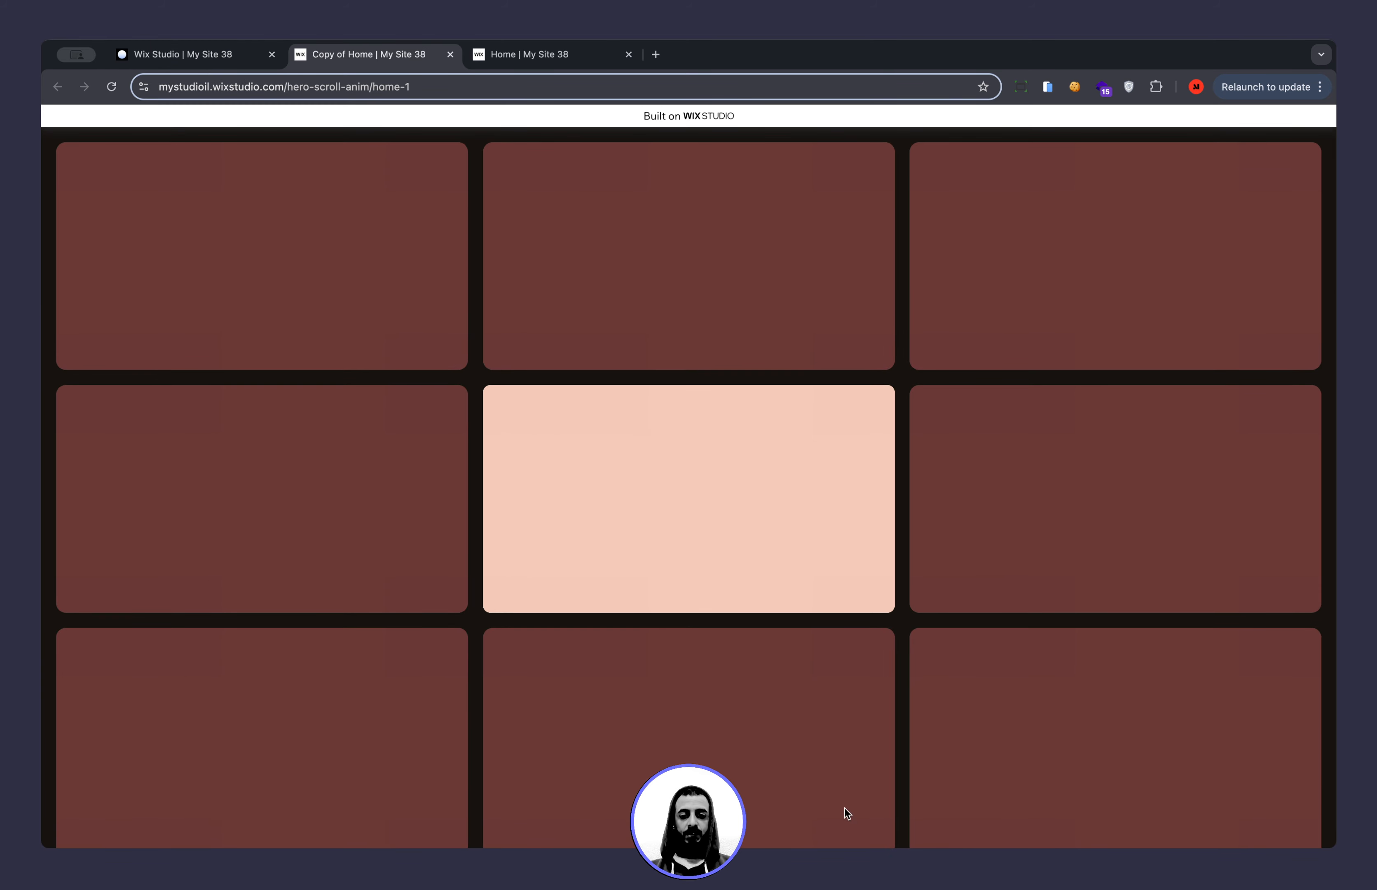
scroll(639, 532, "down", 10)
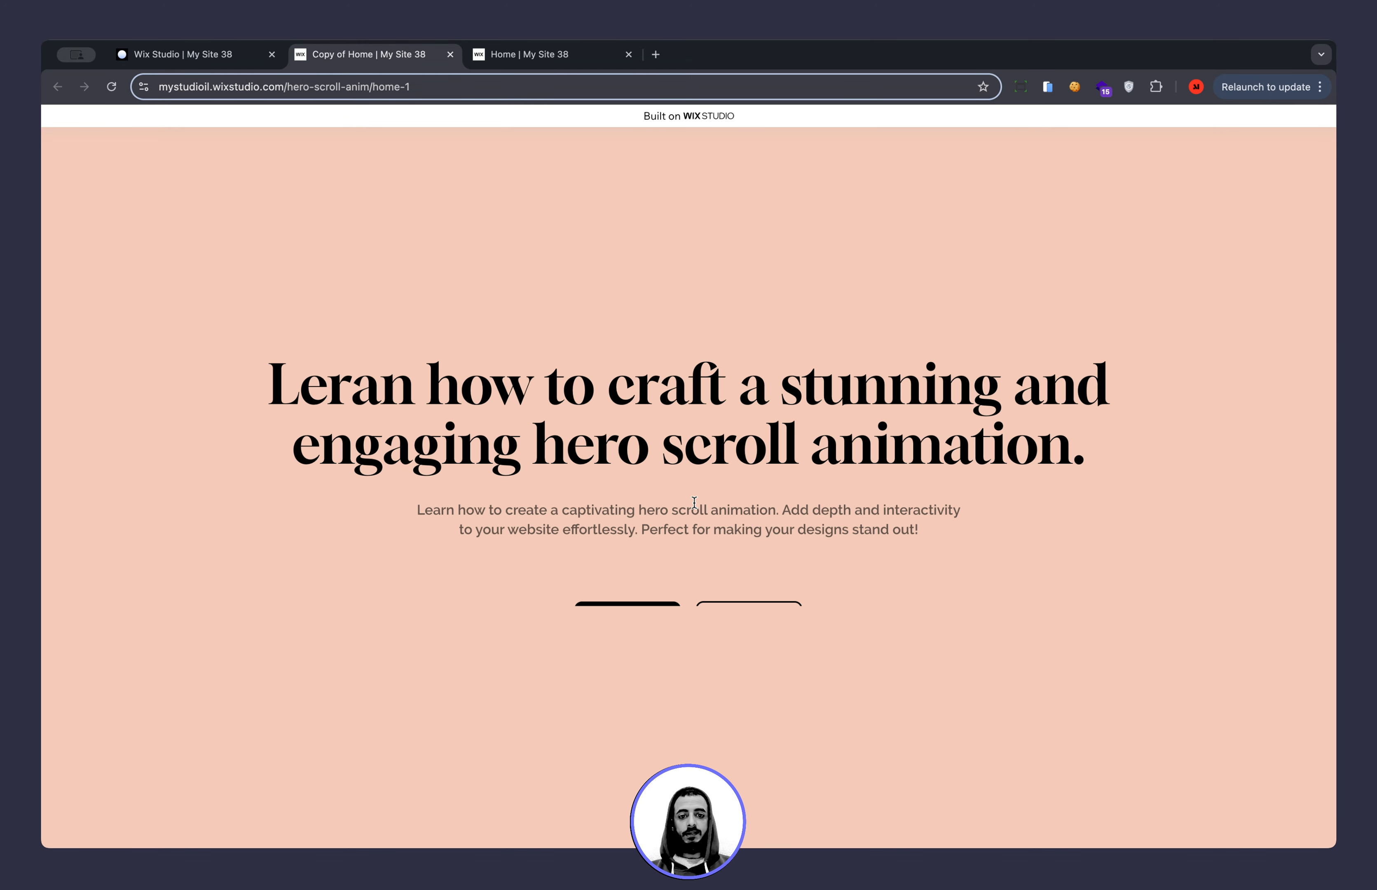
left_click(206, 60)
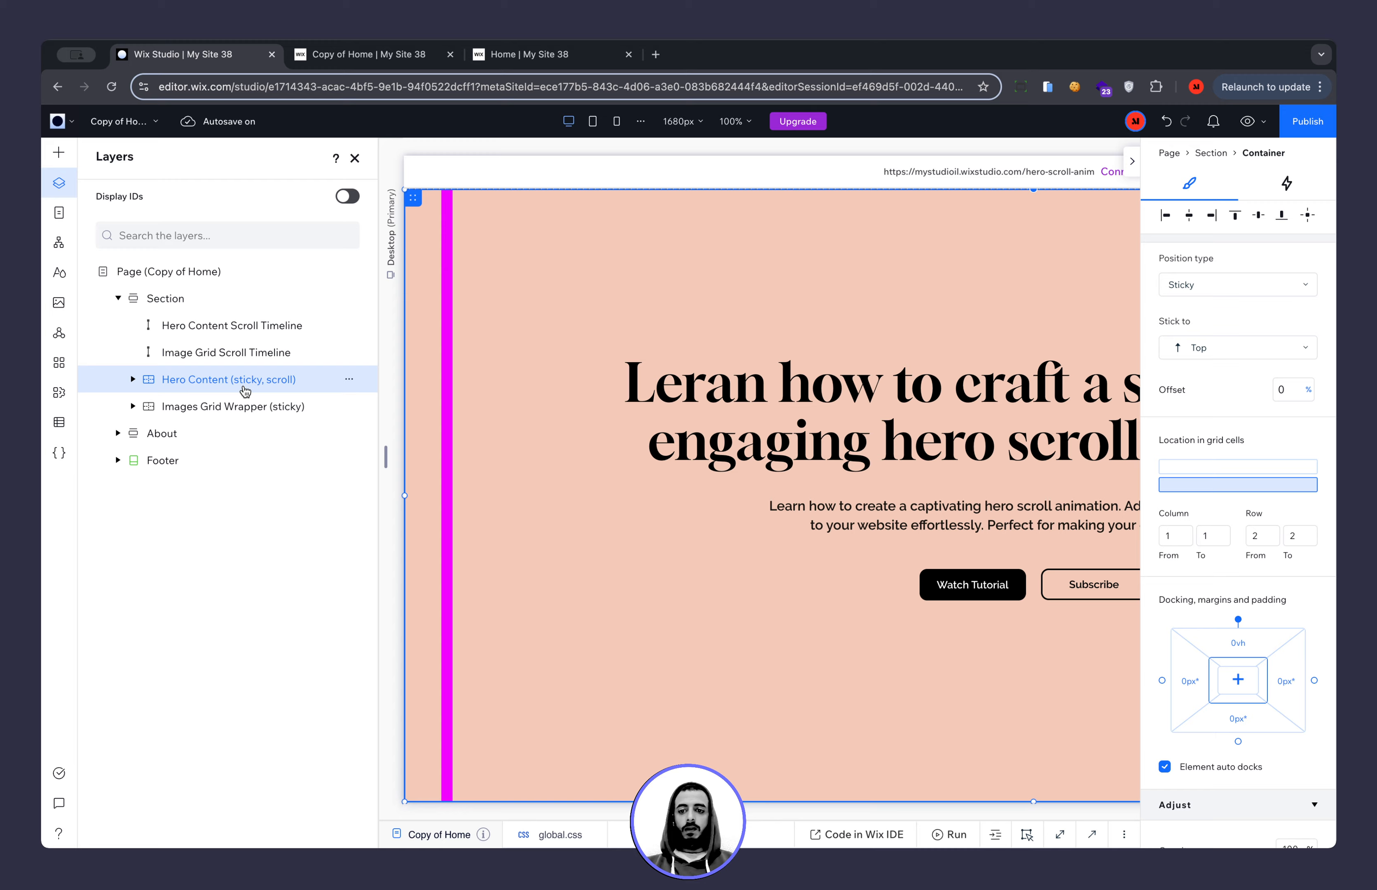
left_click(368, 55)
scroll(470, 299, "down", 10)
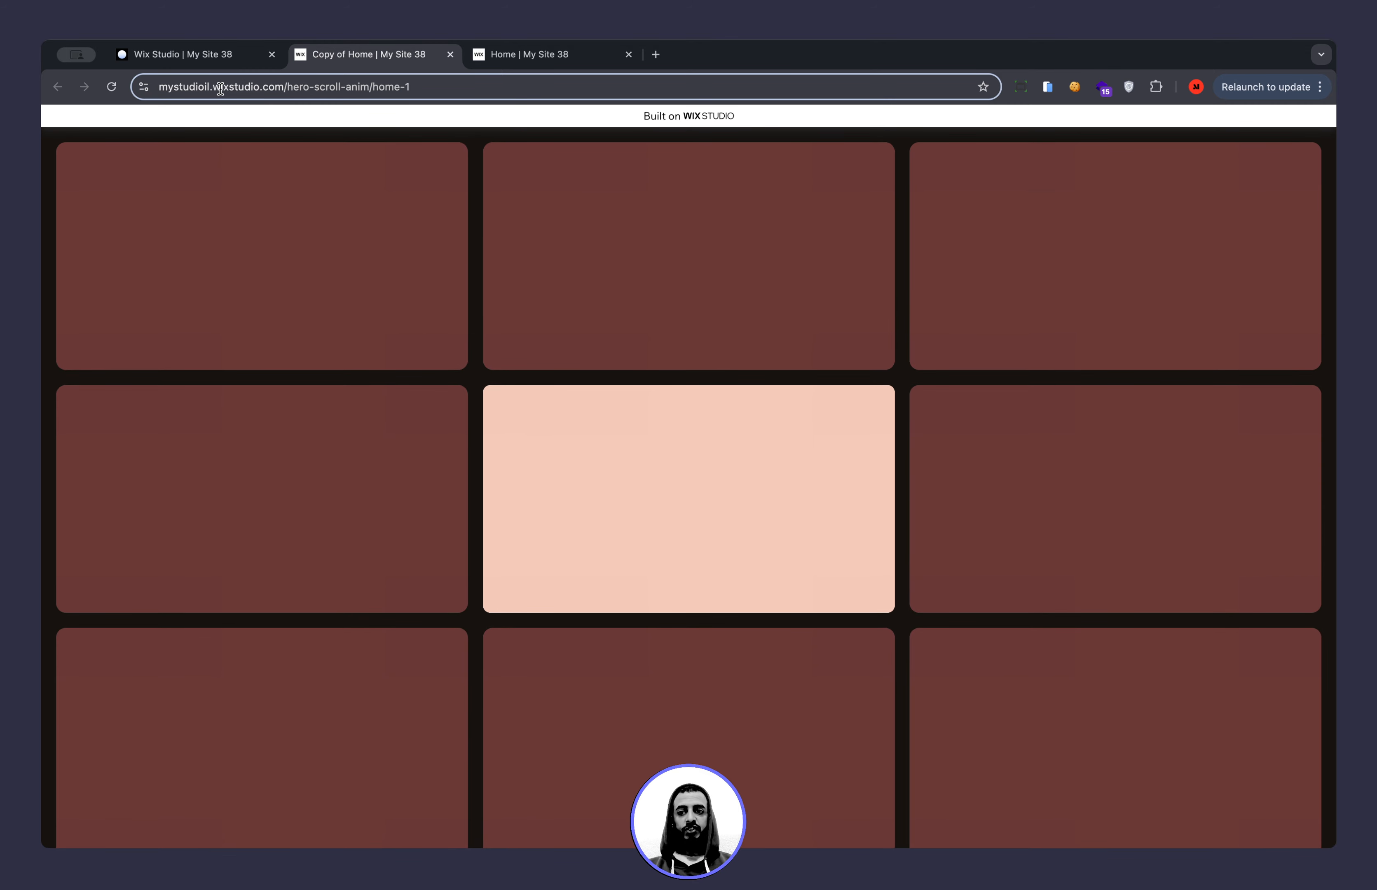
left_click(185, 54)
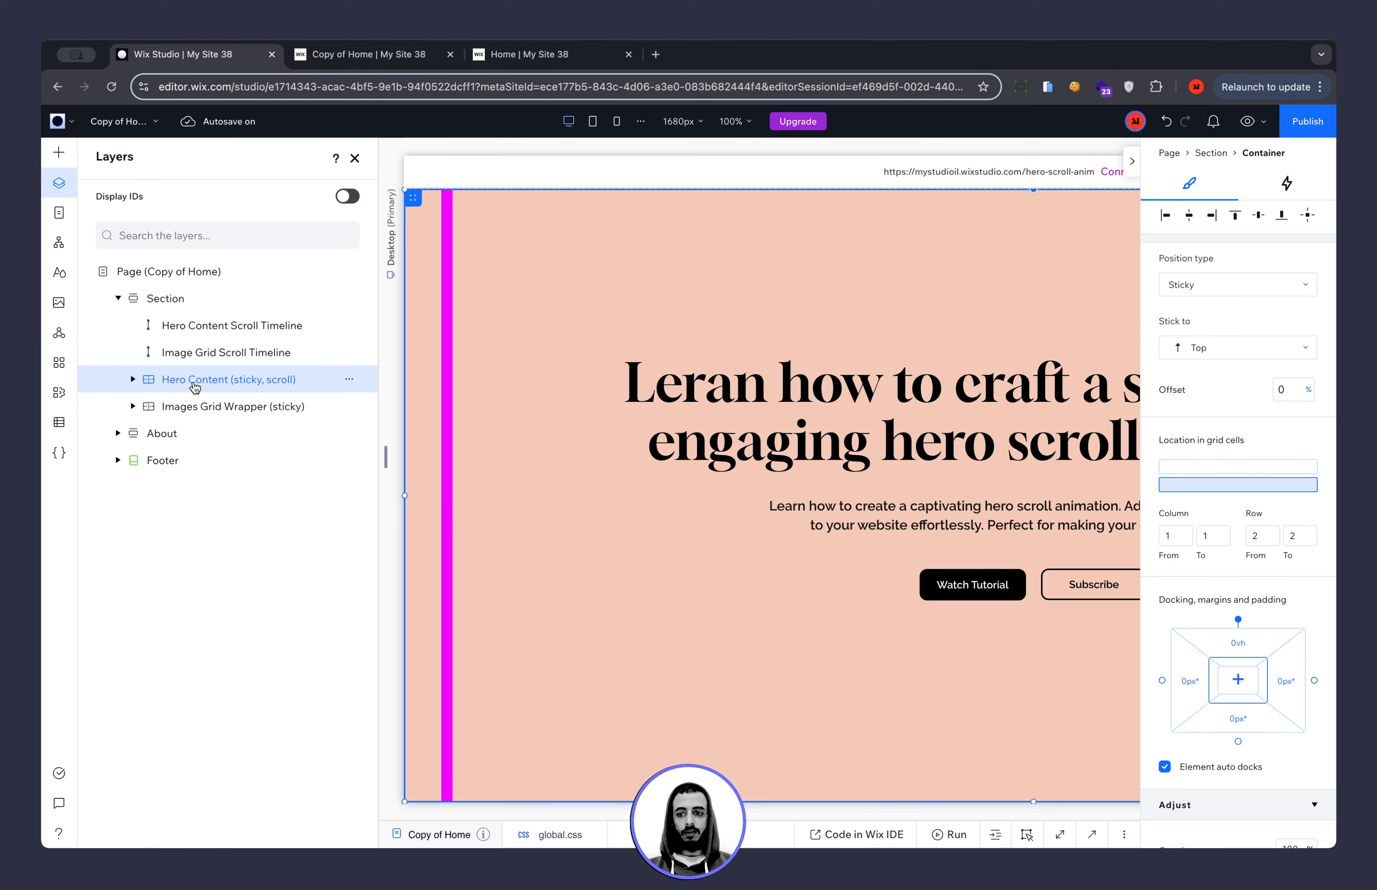
Compare the minimum height, sticky position and offset settings of Images Grid Wrapper (sticky) and Hero Content (sticky, scroll).
left_click(194, 408)
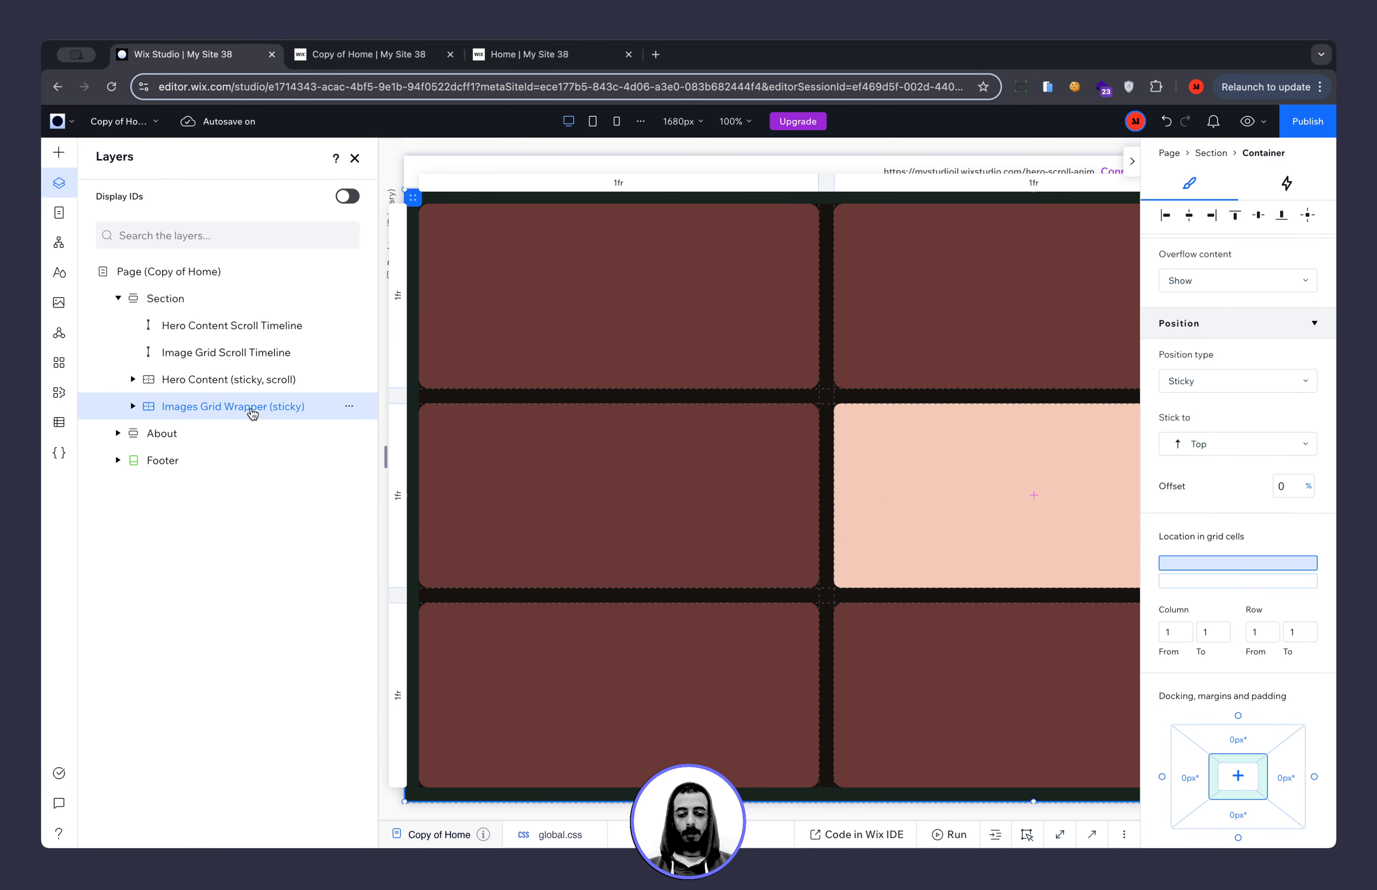
left_click(178, 382)
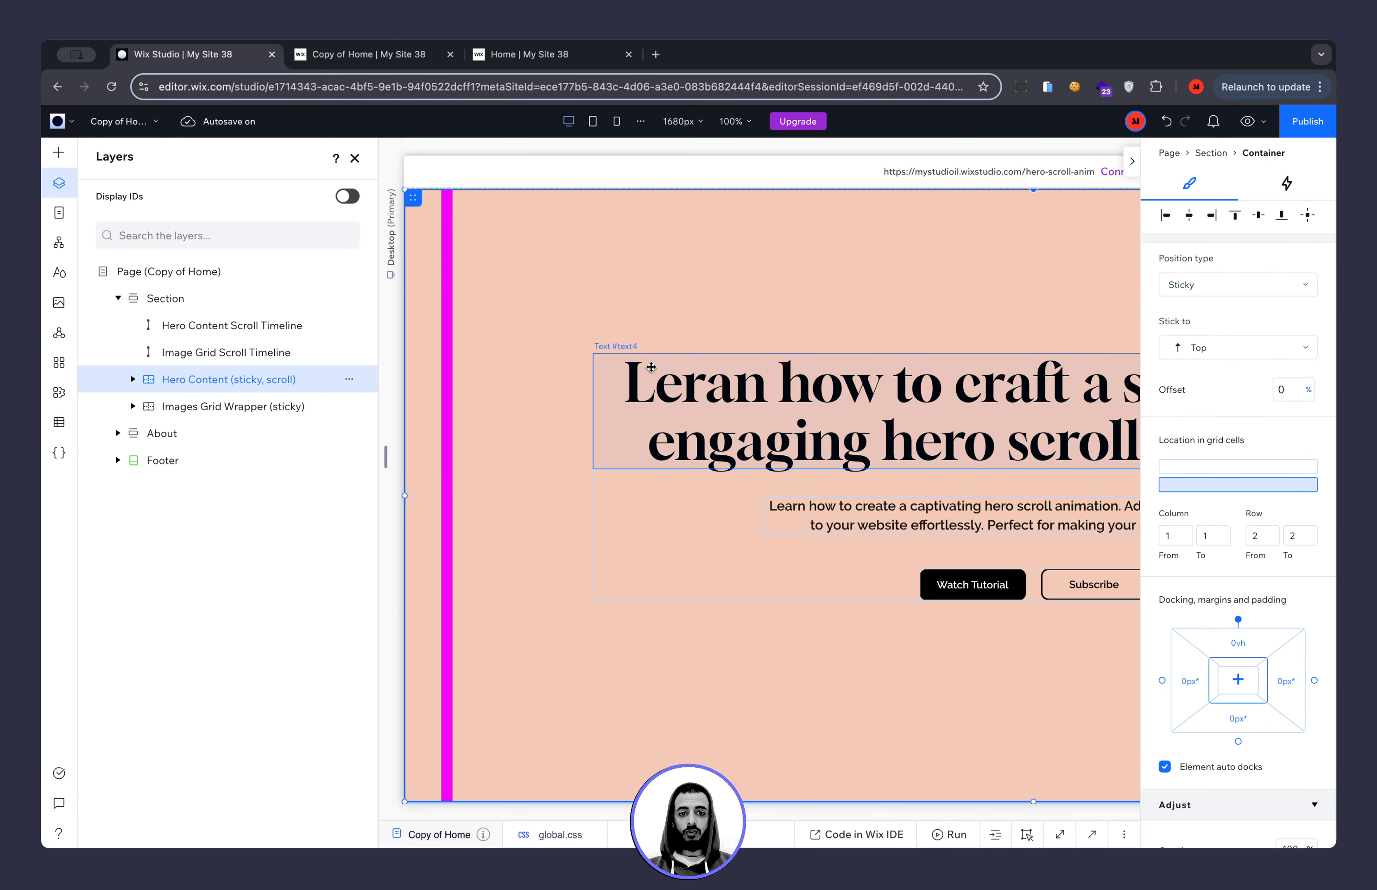
left_click(269, 408)
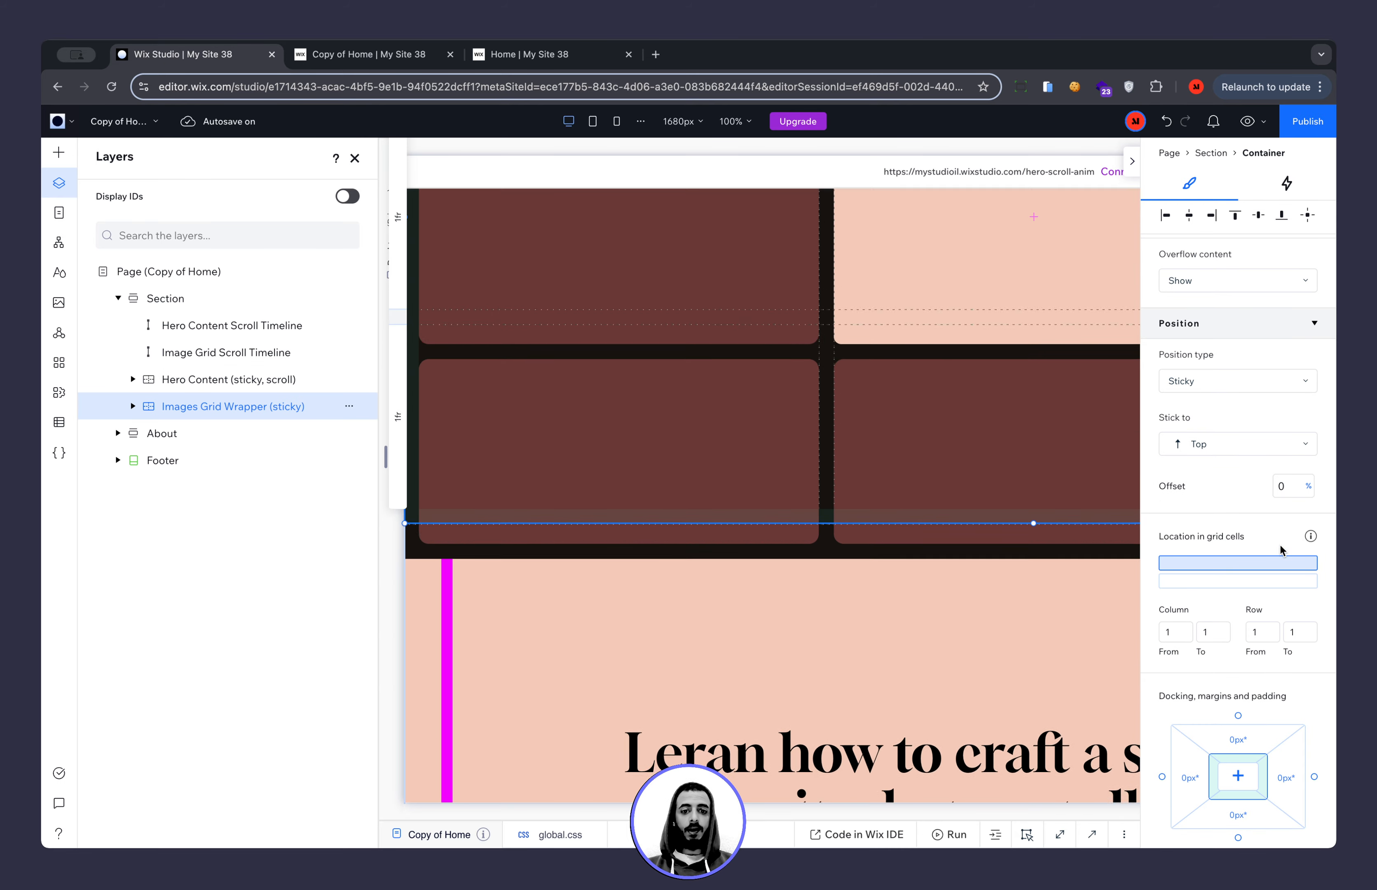
left_click(1290, 320)
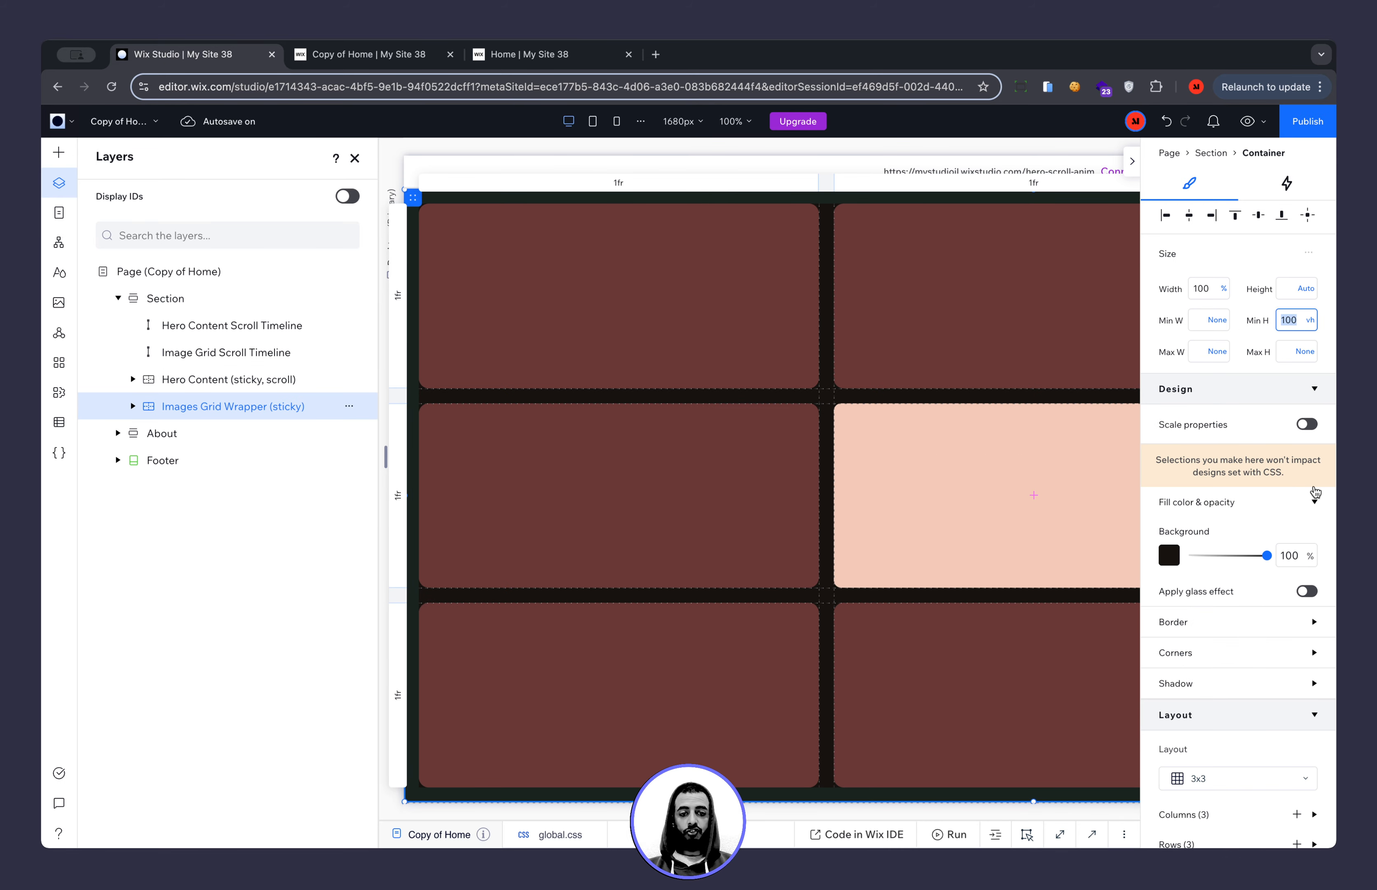
scroll(1273, 521, "down", 9)
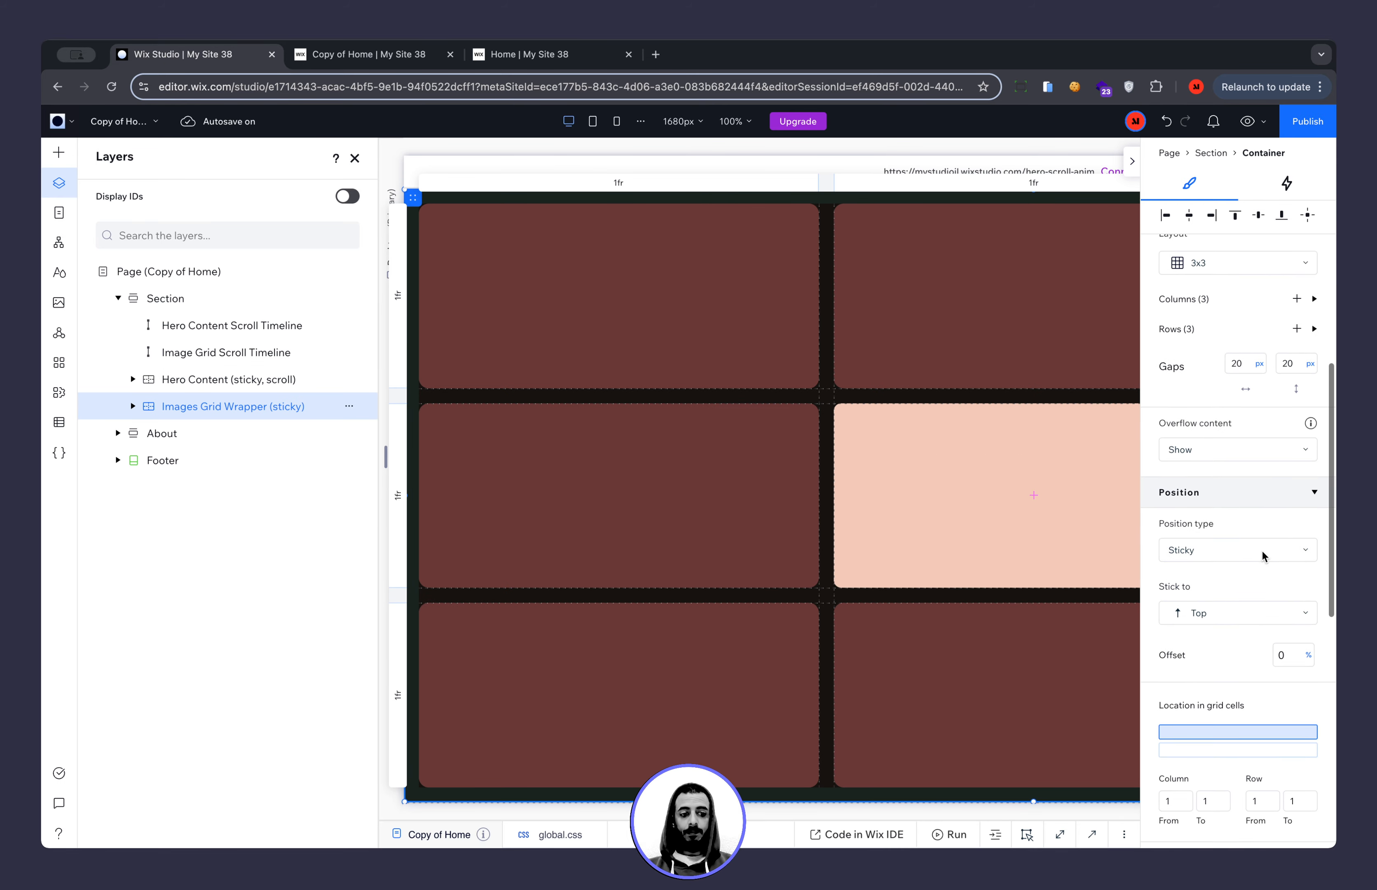
left_click(1301, 655)
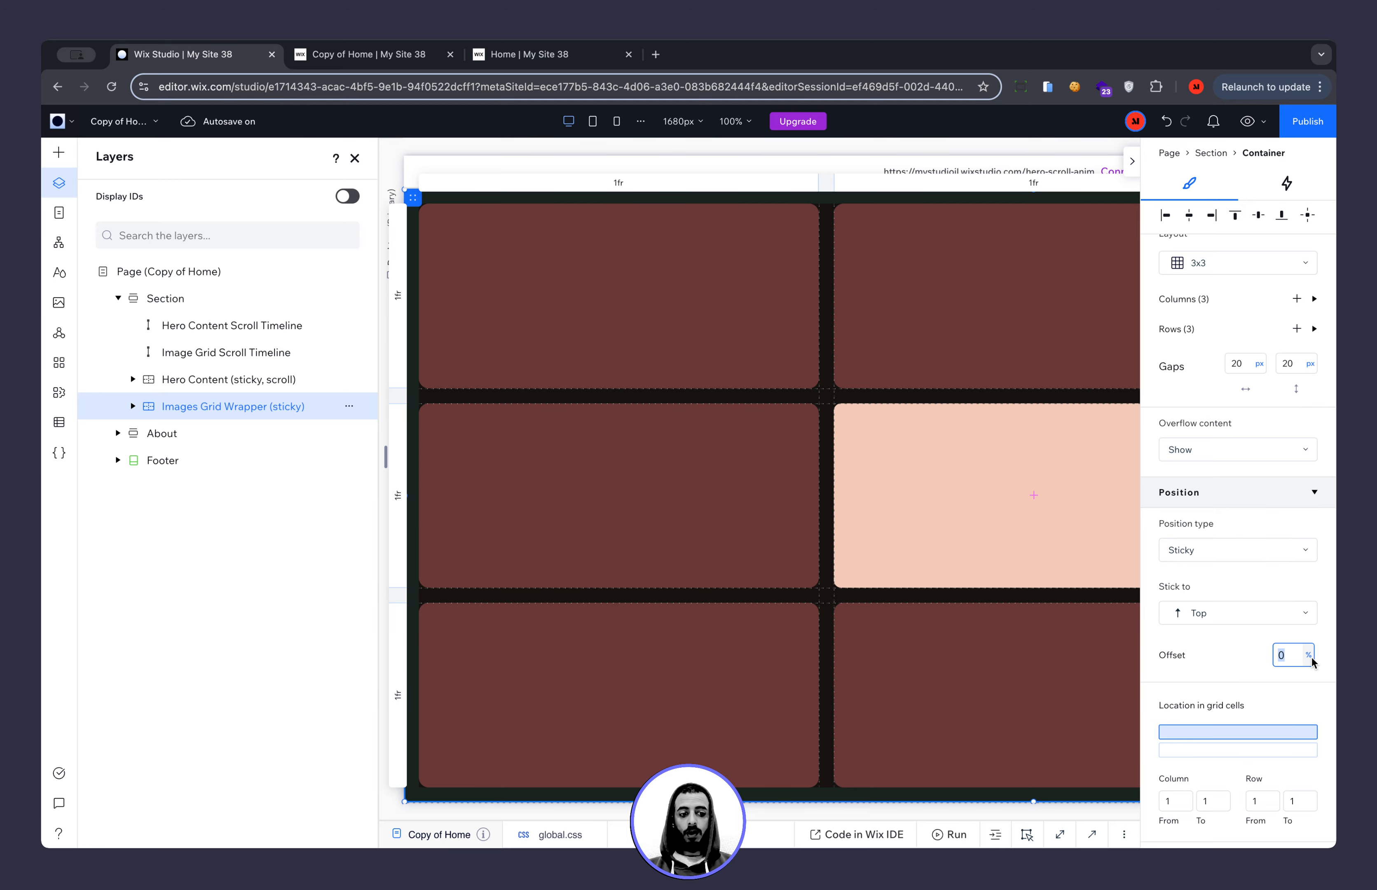
left_click(324, 379)
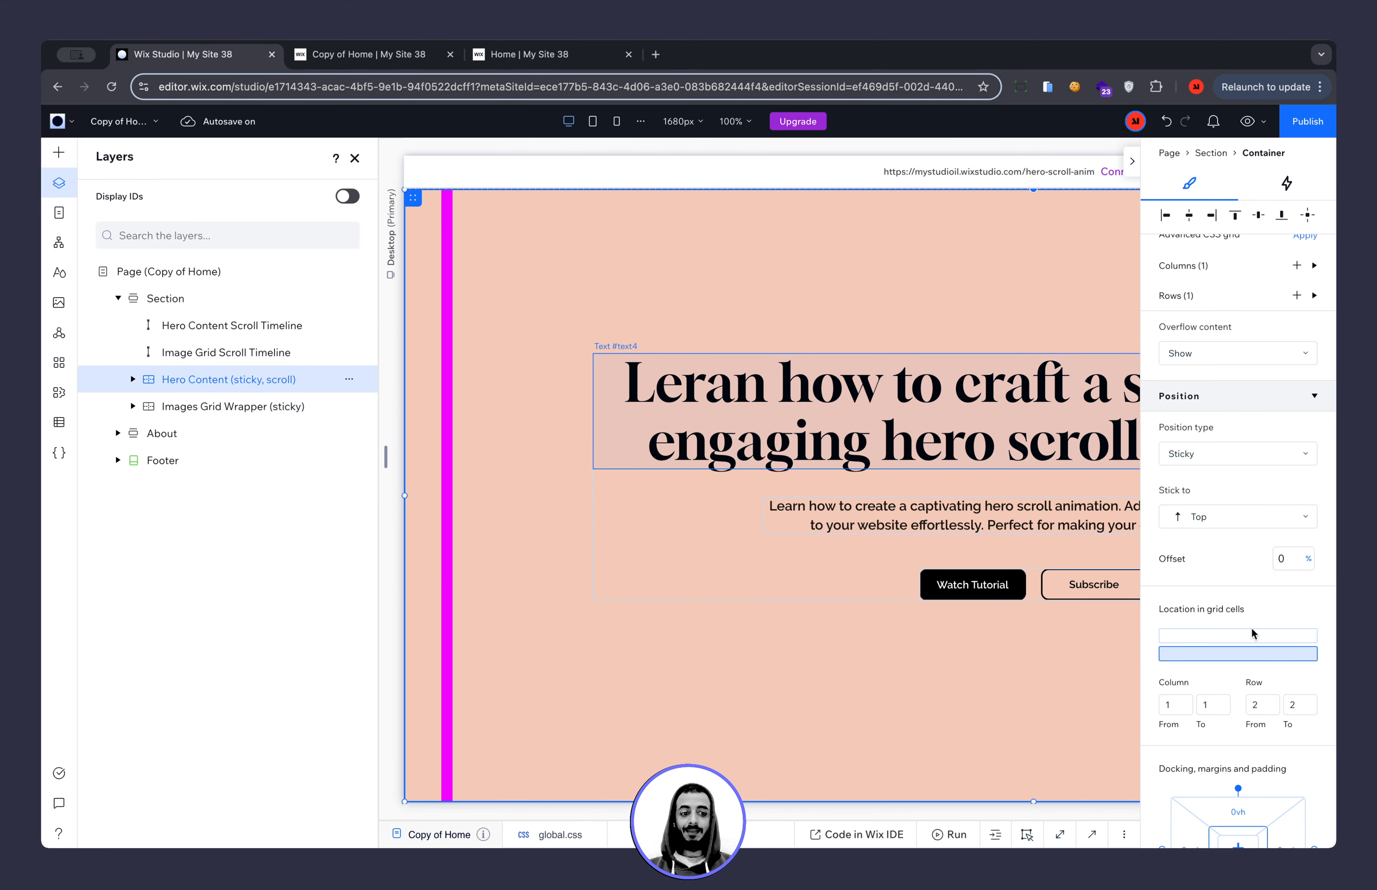
scroll(1250, 634, "up", 8)
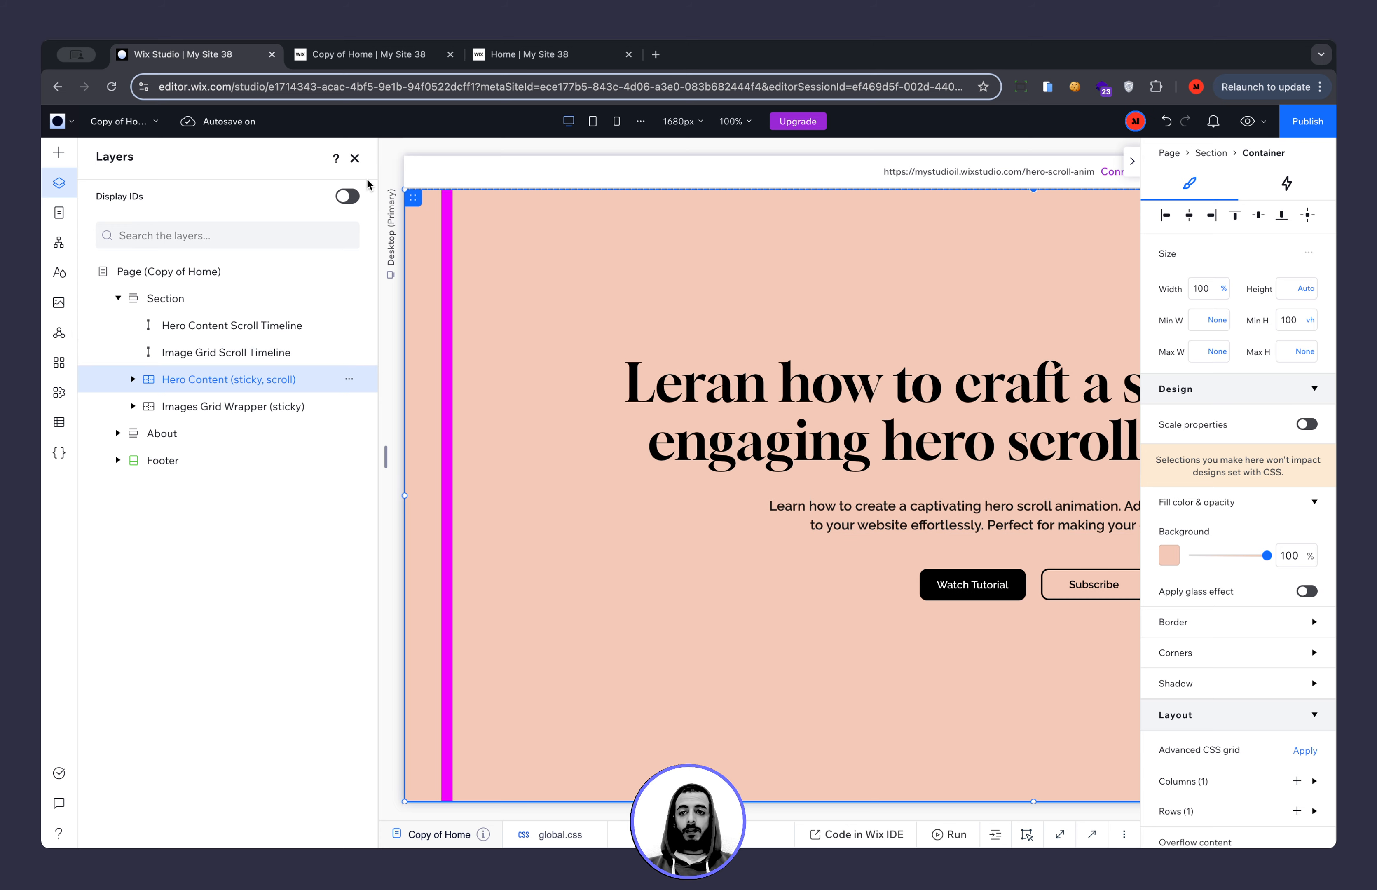
Select the magenta Image Grid Scroll Timeline line, preview how it triggers the grid expansion on scroll, and return to editing.
left_click(449, 362)
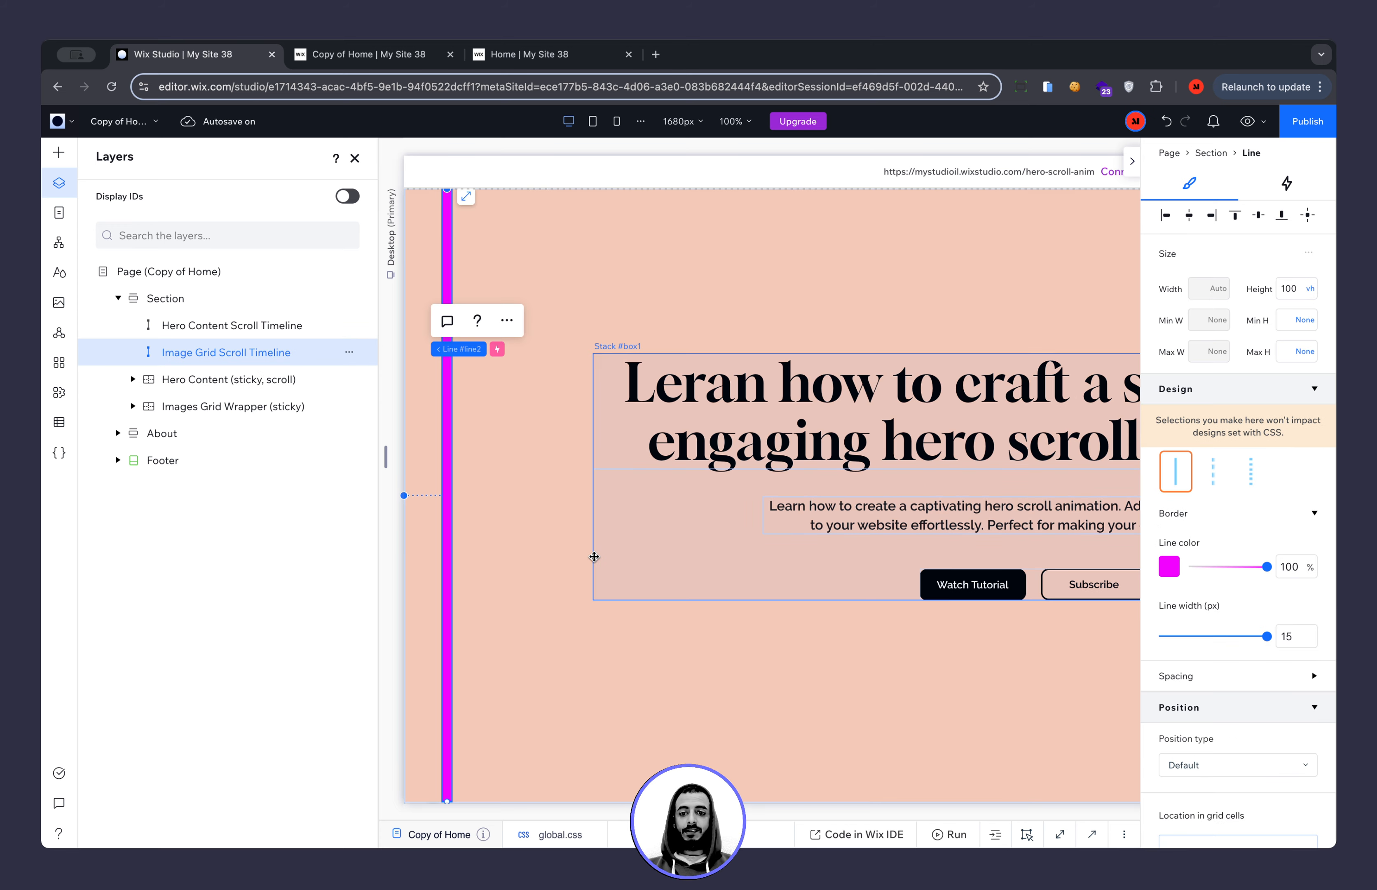
scroll(863, 532, "up", 7)
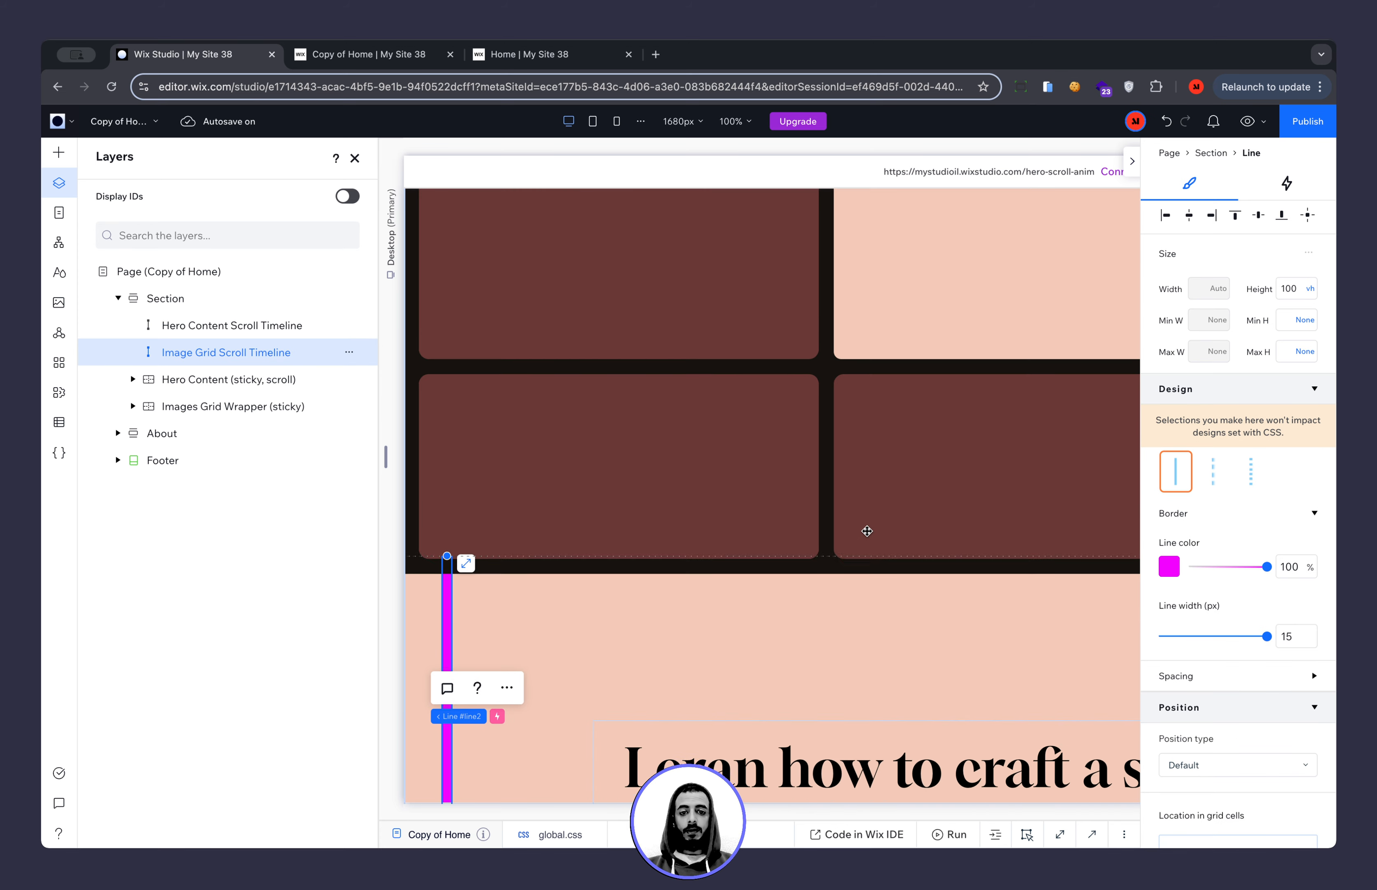
left_click(1247, 121)
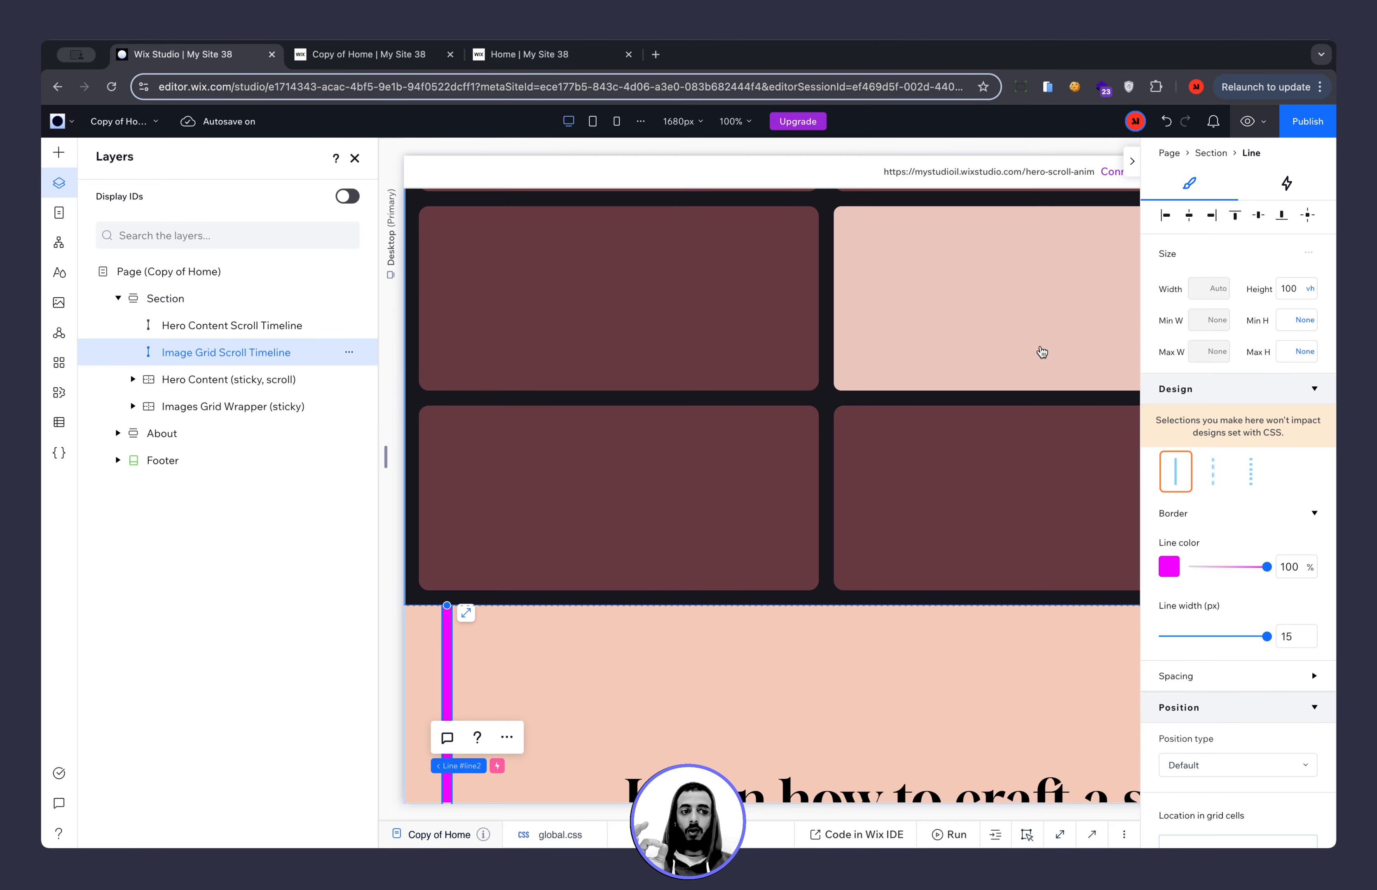
scroll(1013, 362, "down", 5)
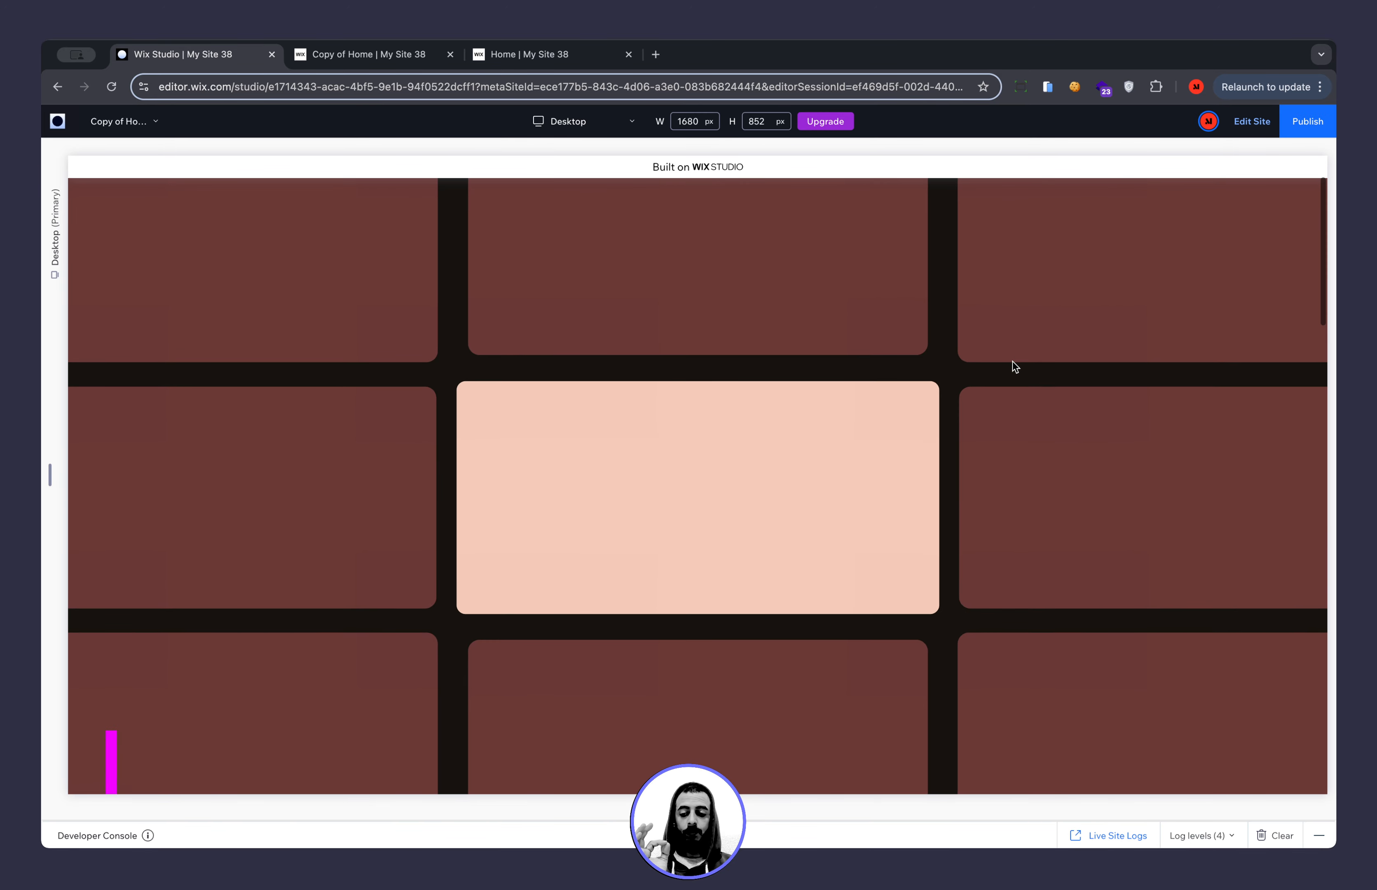
scroll(1013, 362, "up", 3)
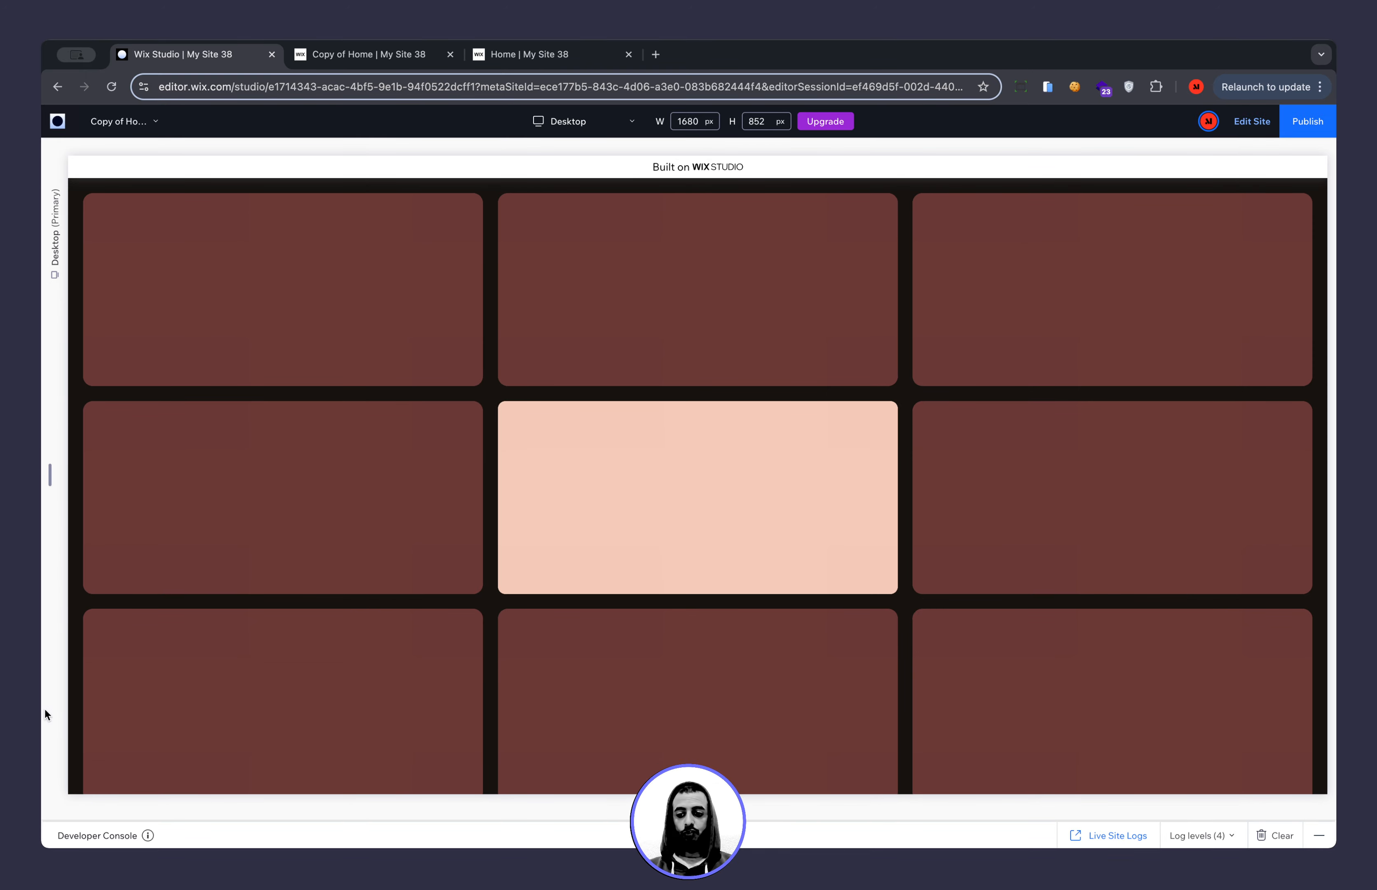
scroll(119, 772, "down", 5)
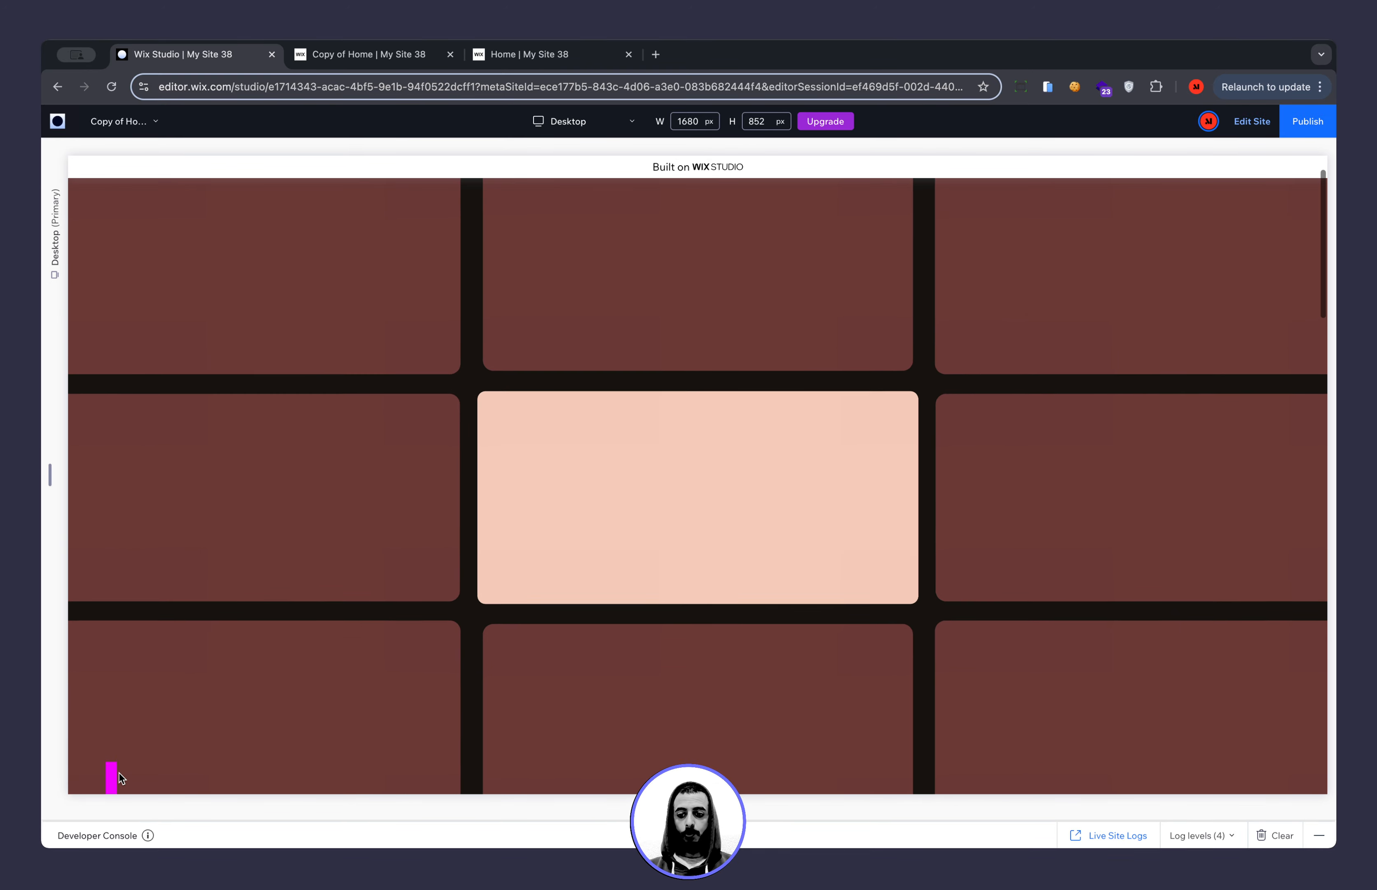
scroll(118, 773, "up", 5)
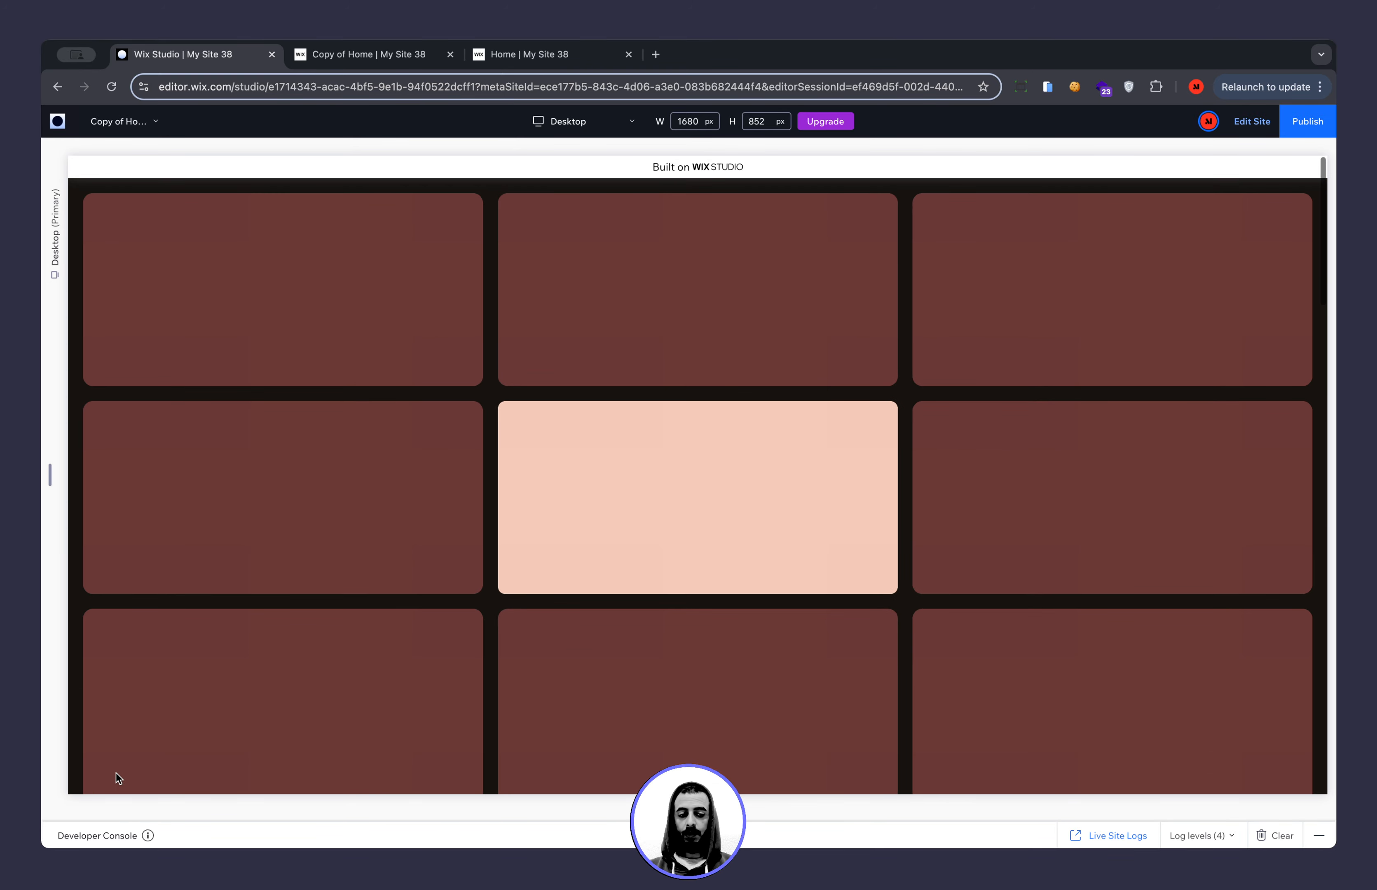
left_click(1252, 122)
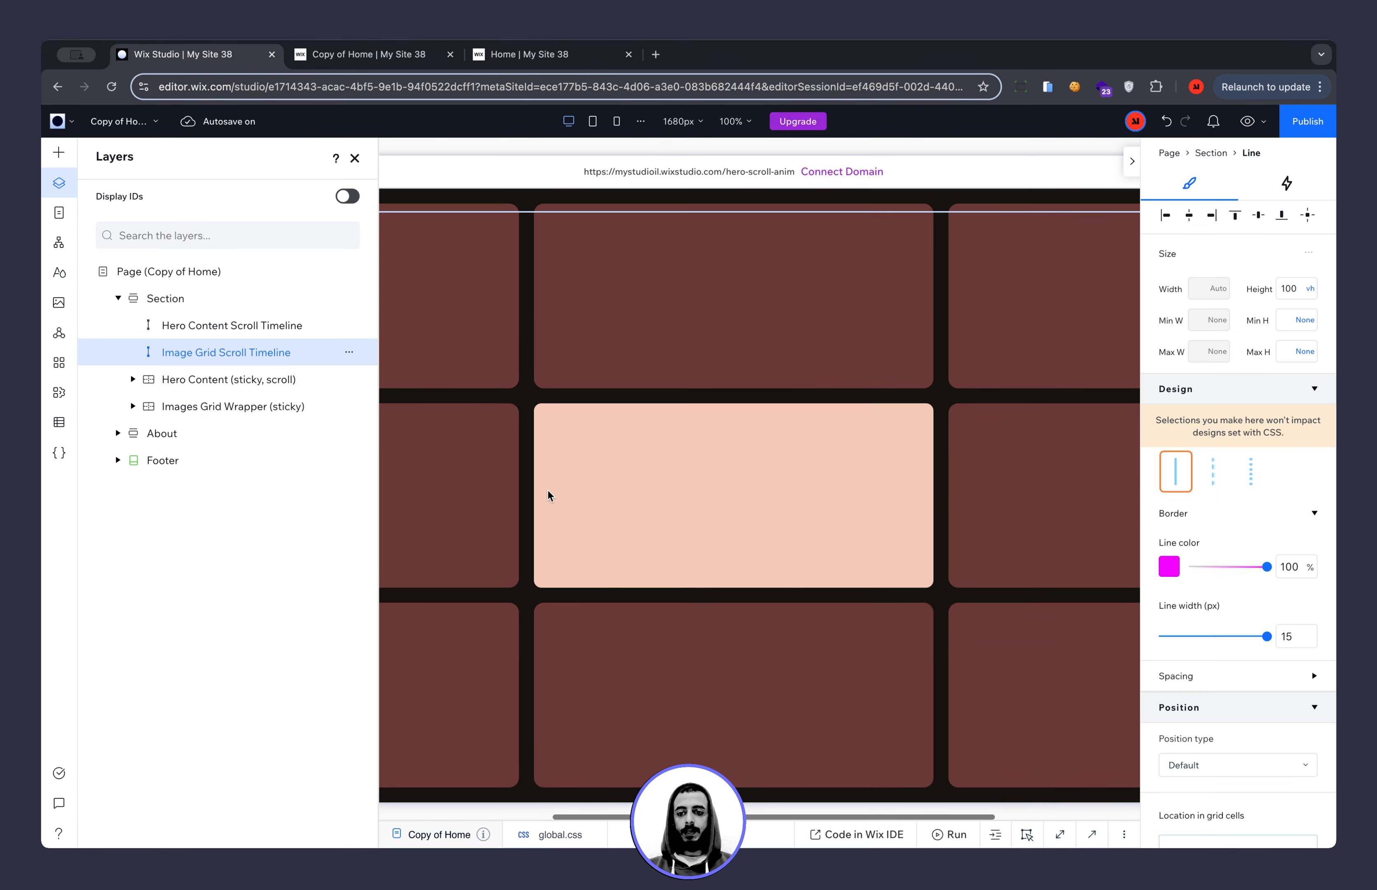
Centre the magenta timeline line horizontally with left and right margins of 0 px, and check the page in preview.
left_click(355, 159)
scroll(448, 463, "down", 5)
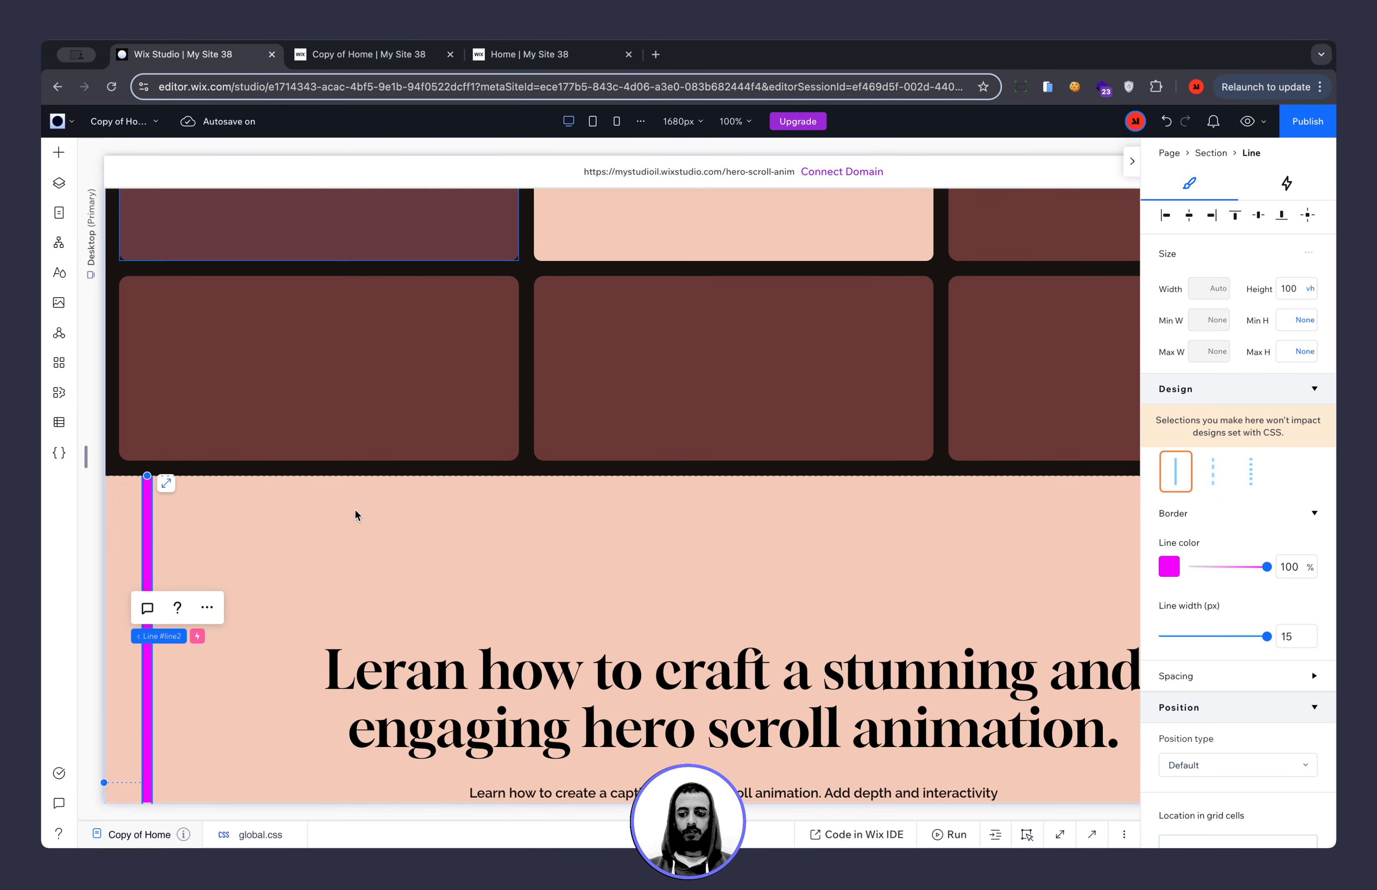
scroll(1190, 235, "down", 10)
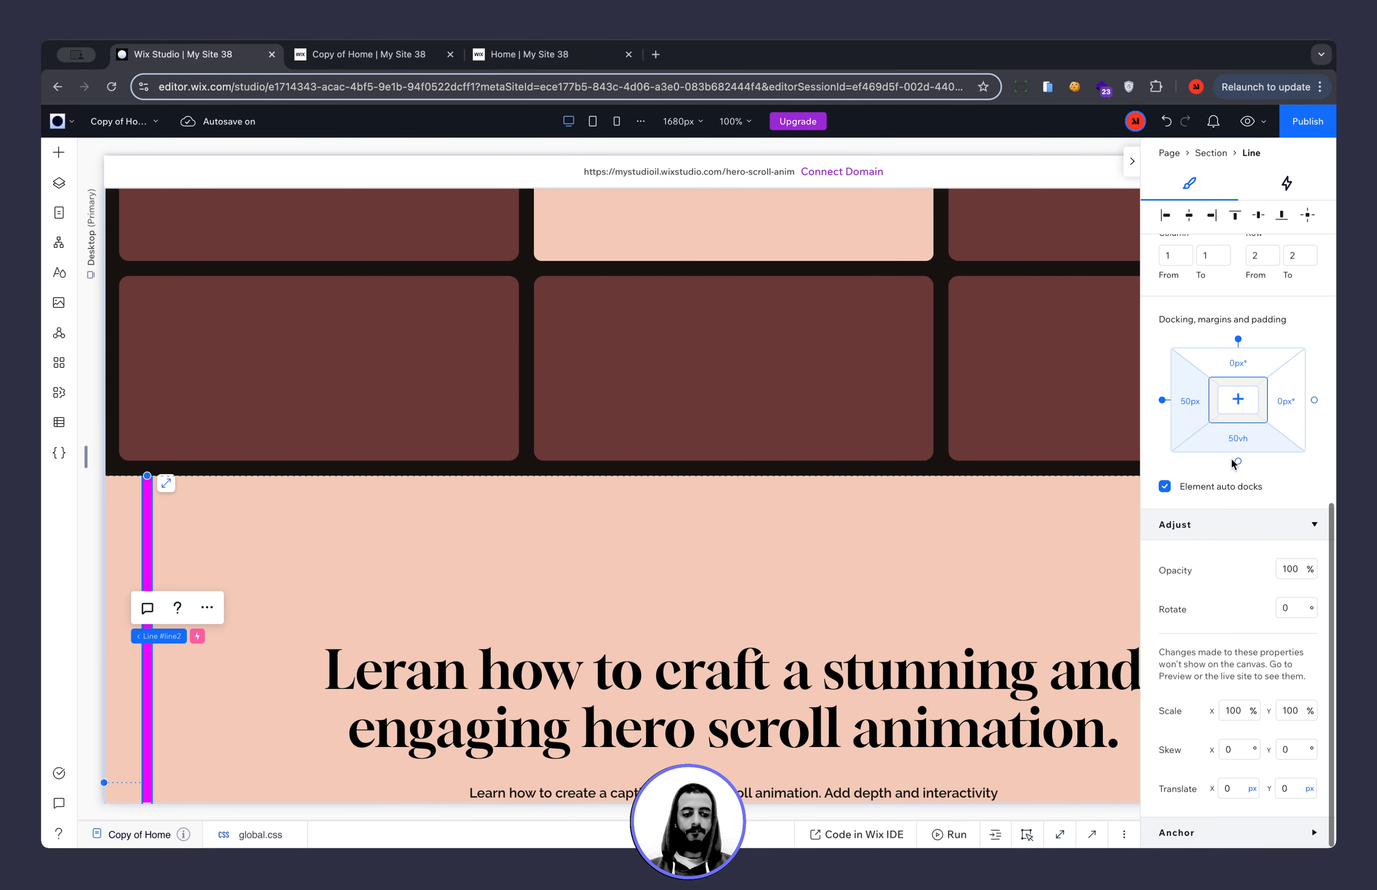
left_click(1277, 408)
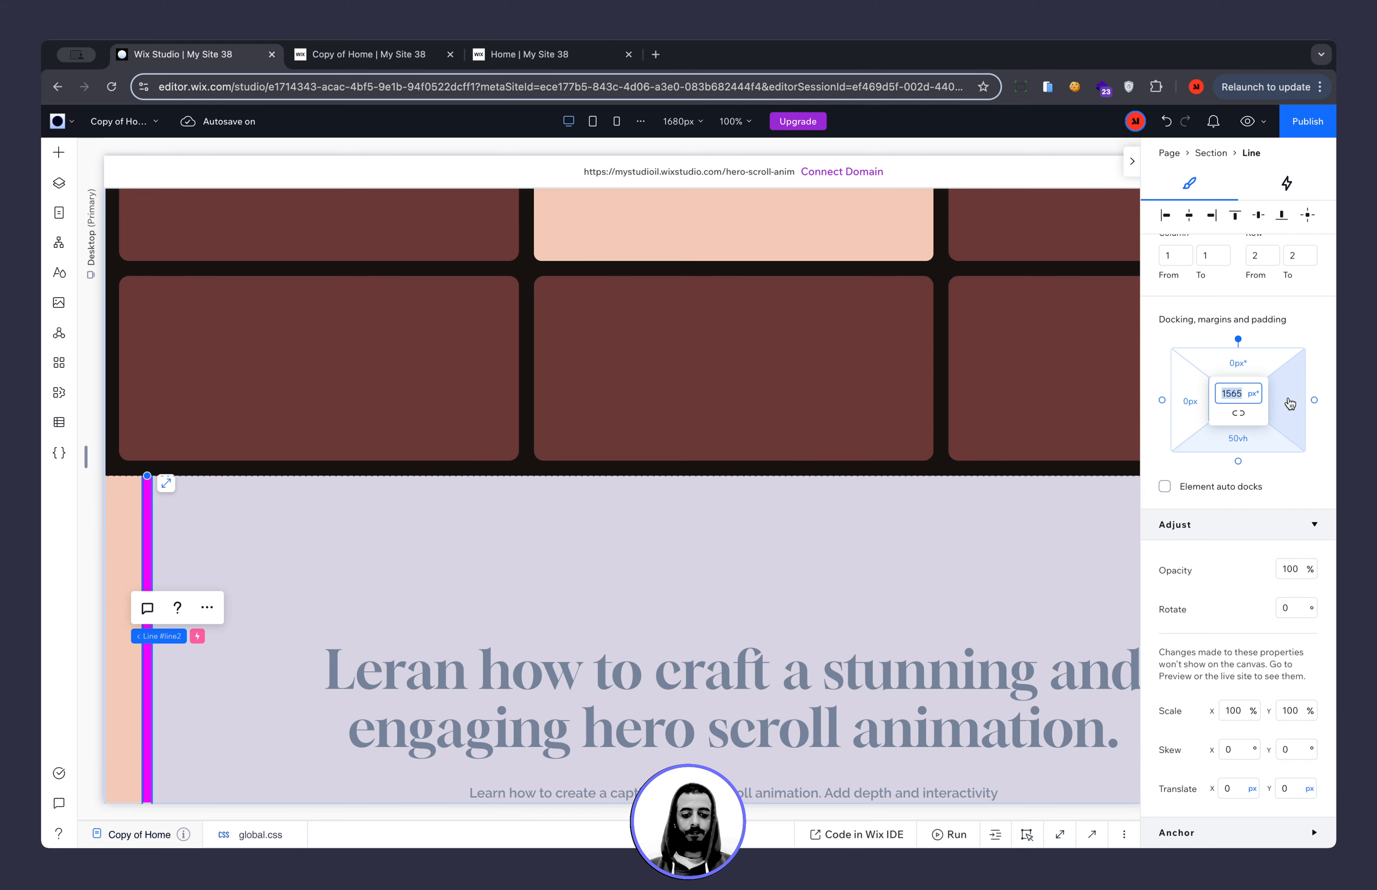
type("0")
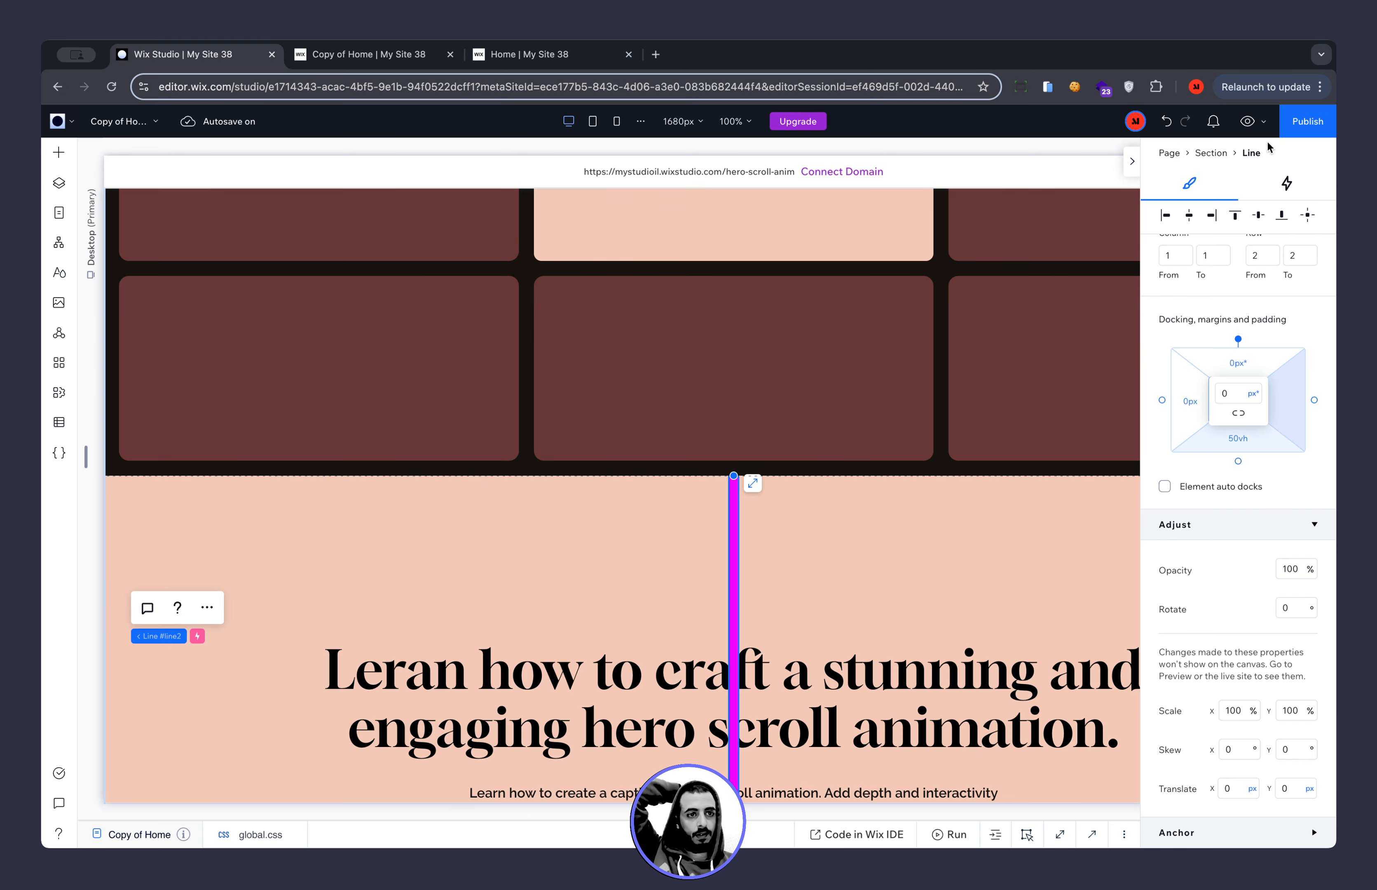
left_click(1247, 122)
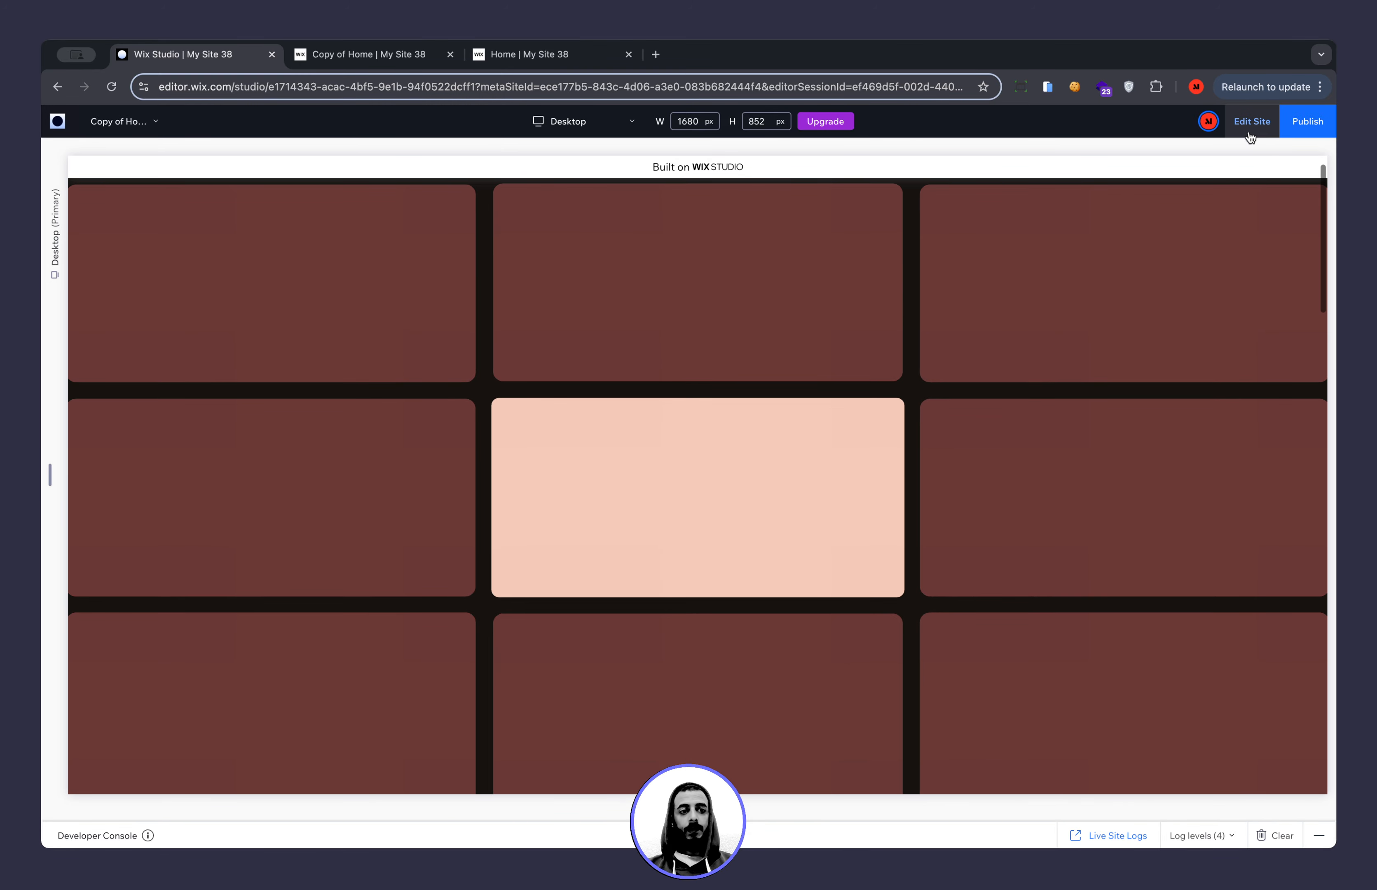
left_click(1250, 123)
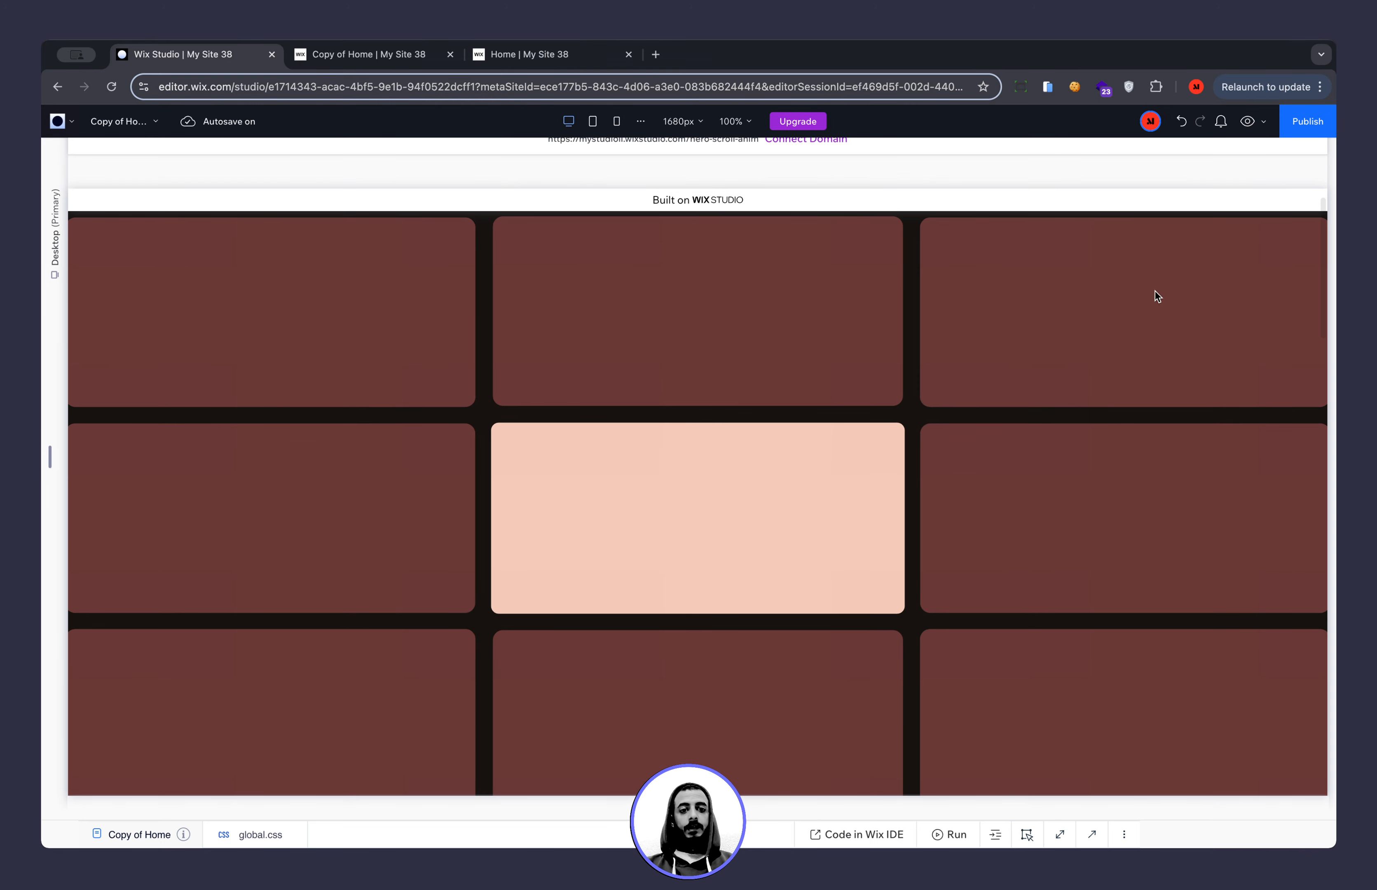
Locate the top-left grid cell in the layer structure and inspect Left-Top (entrance) and its nested Left-Top (scroll) container.
scroll(690, 360, "down", 1)
left_click(400, 299)
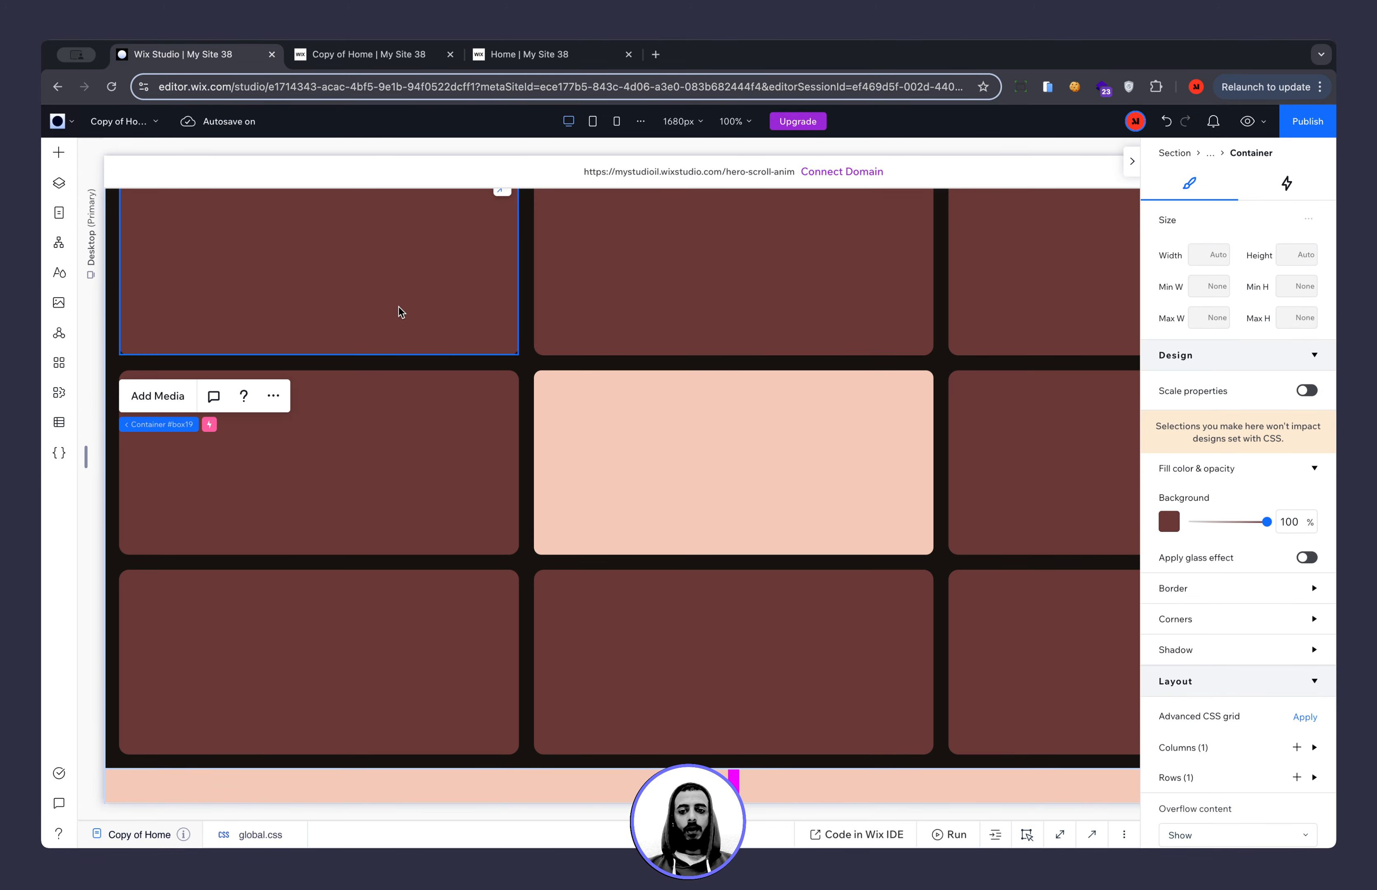
left_click(59, 183)
left_click(215, 643)
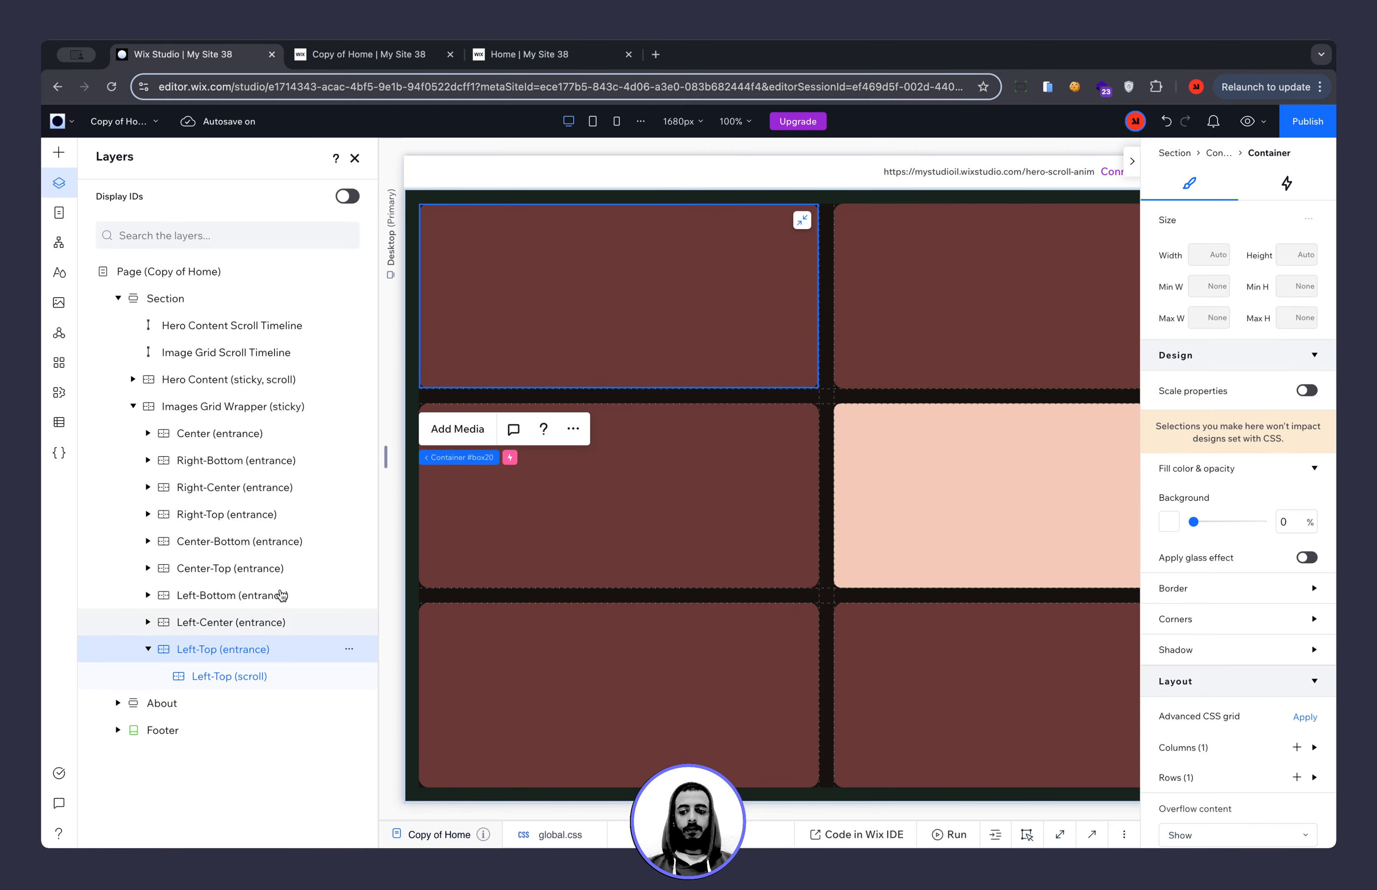
left_click(572, 306)
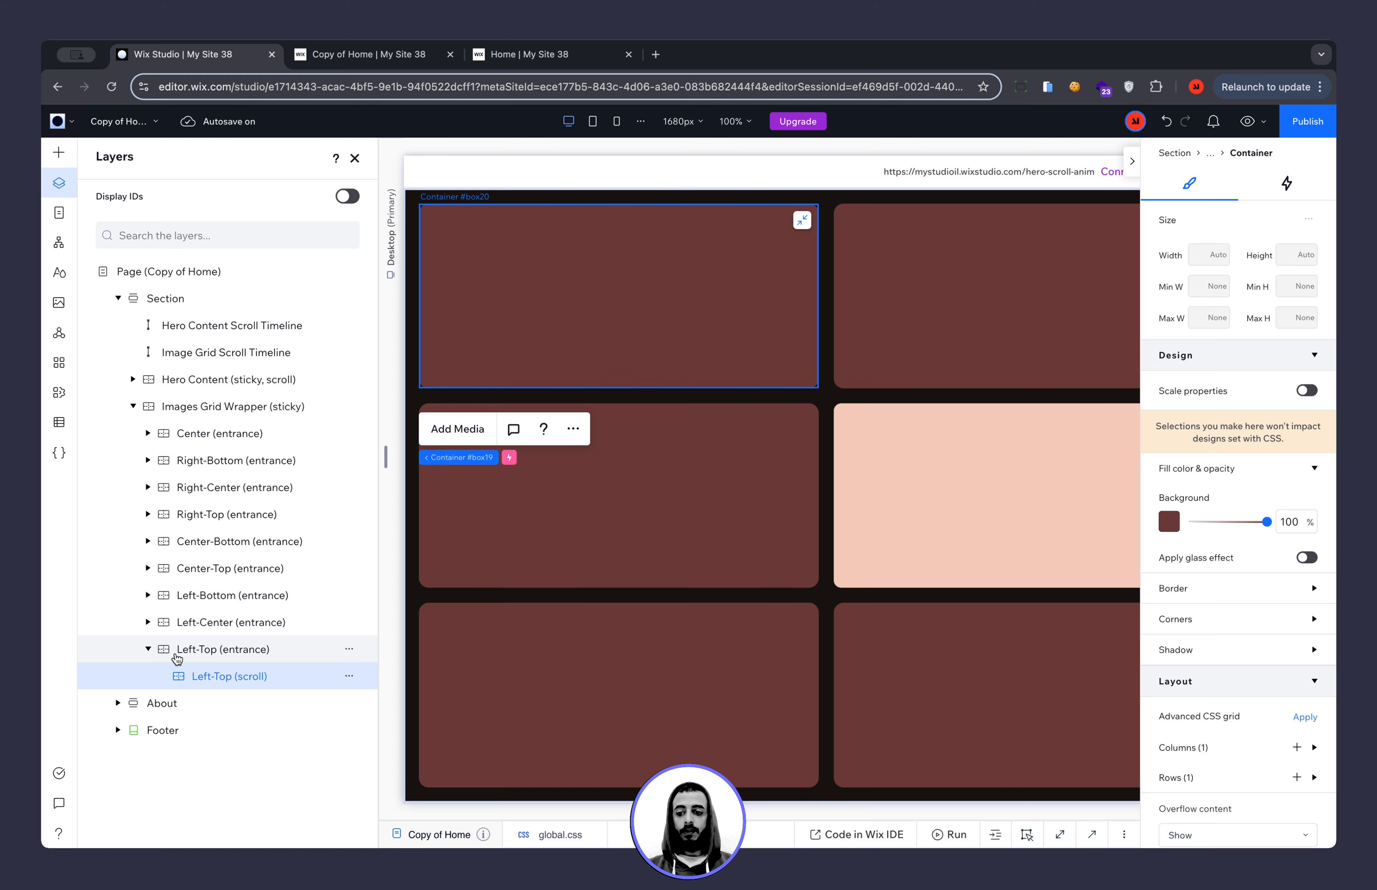
Examine the scroll containers nested in Left-Center and Left-Bottom (entrance), collapse them, and select Left-Top (scroll).
left_click(148, 650)
left_click(148, 649)
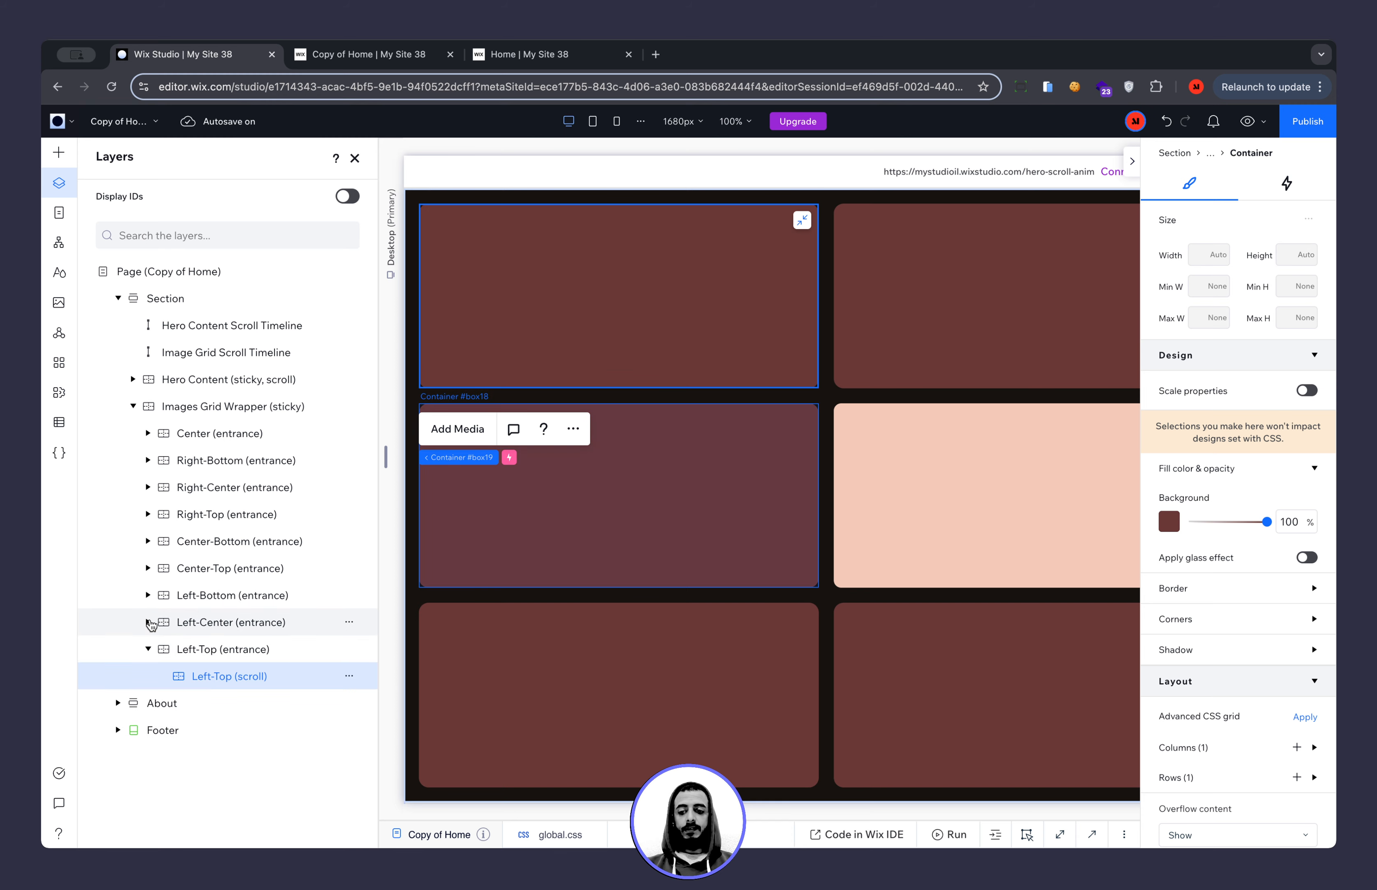
left_click(148, 623)
left_click(149, 594)
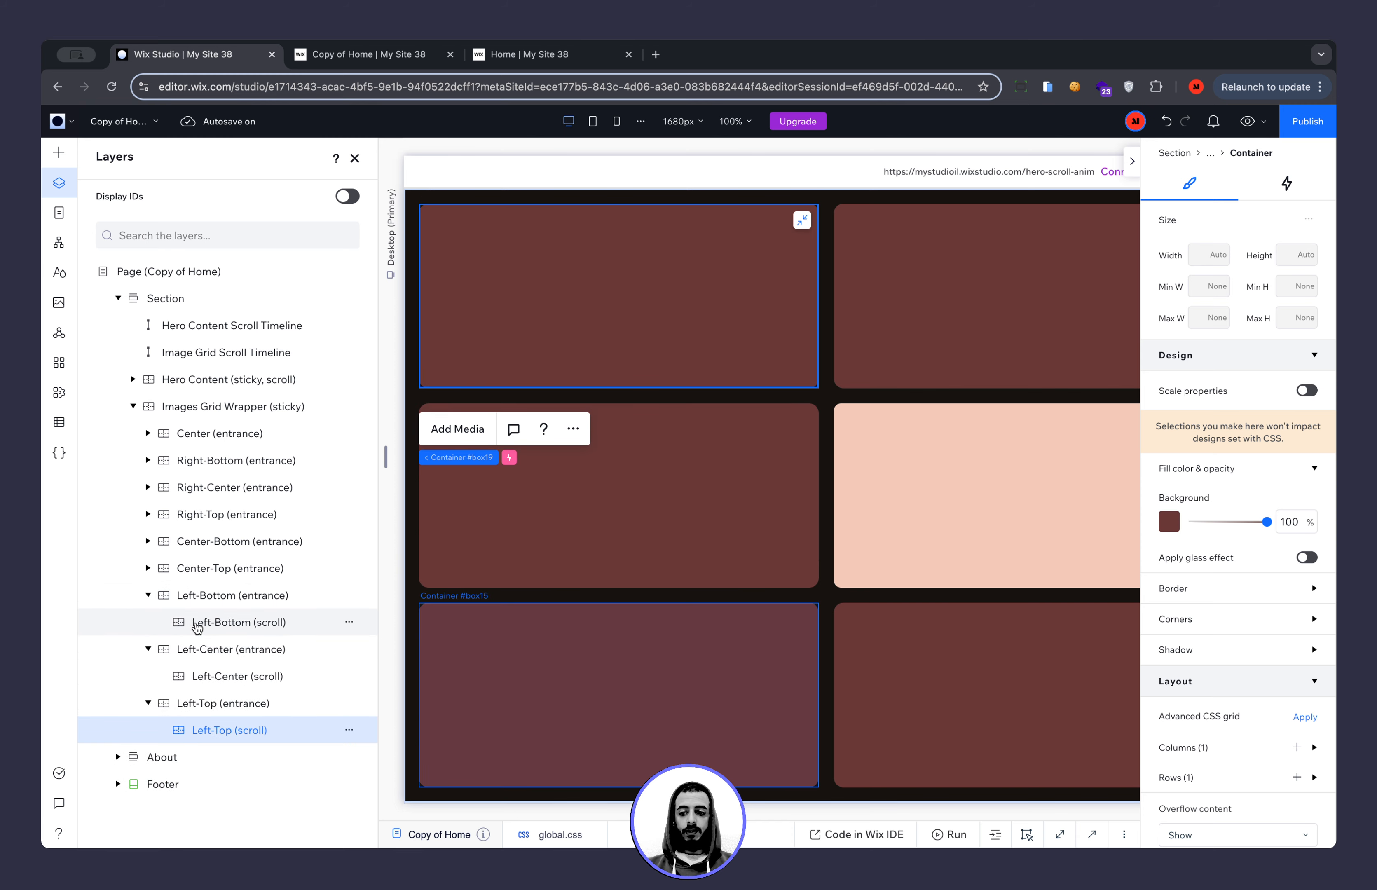
left_click(148, 703)
left_click(148, 649)
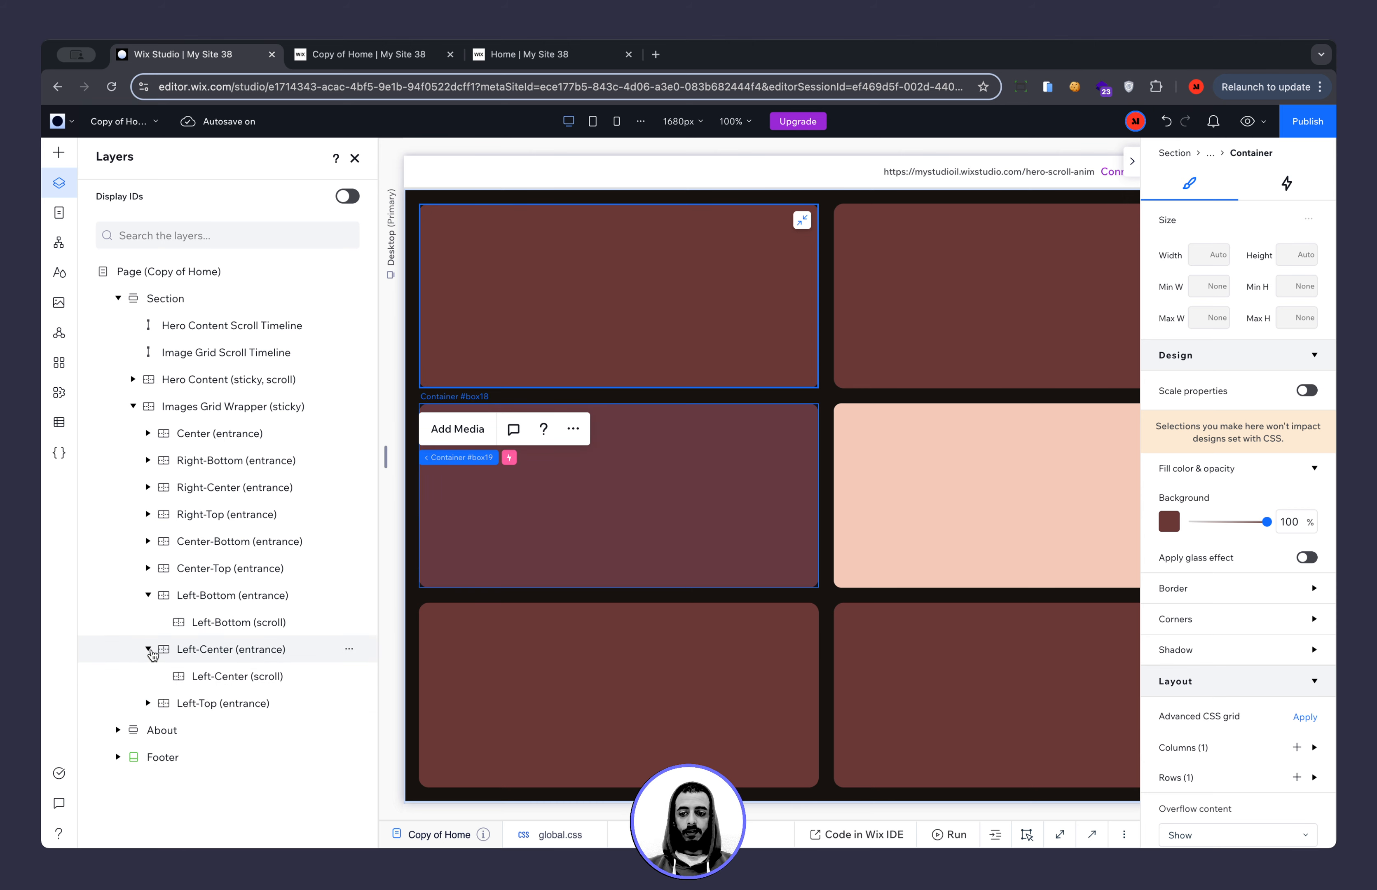
left_click(148, 595)
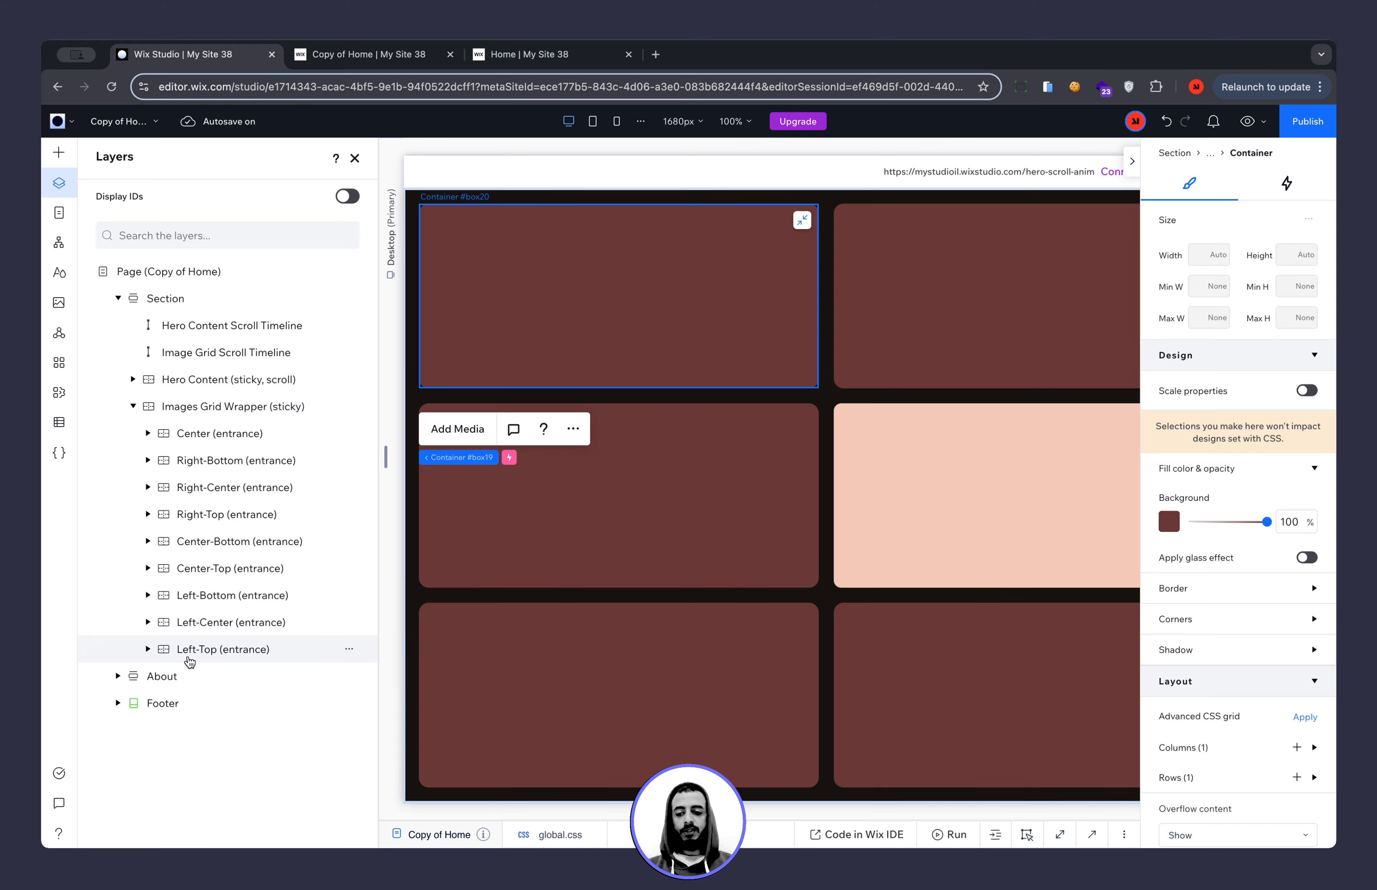
left_click(148, 649)
left_click(213, 676)
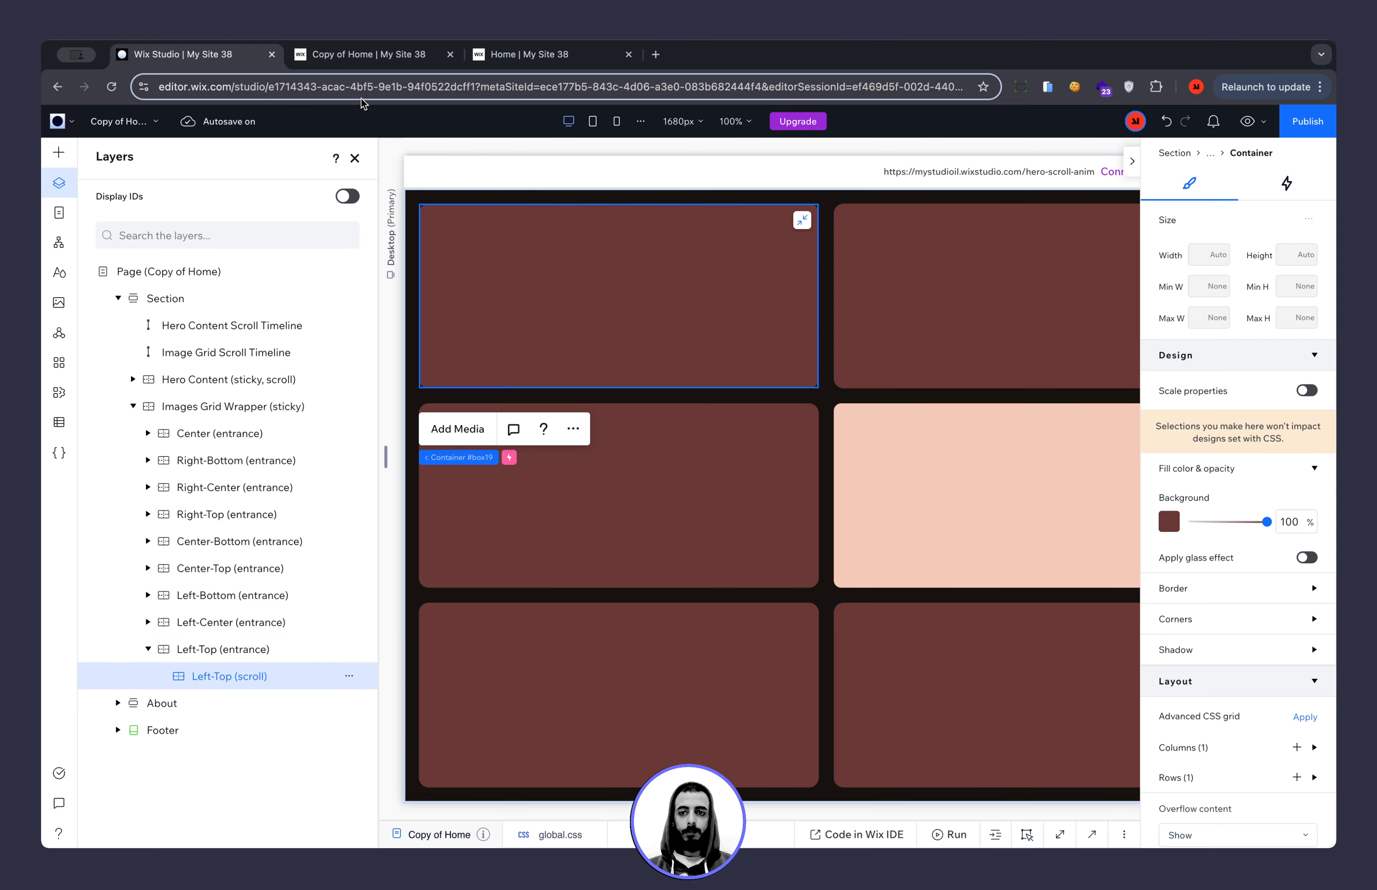
Reload the published Copy of Home page, check how the grid expands on scroll, and return to the editor.
left_click(369, 54)
key("super+r")
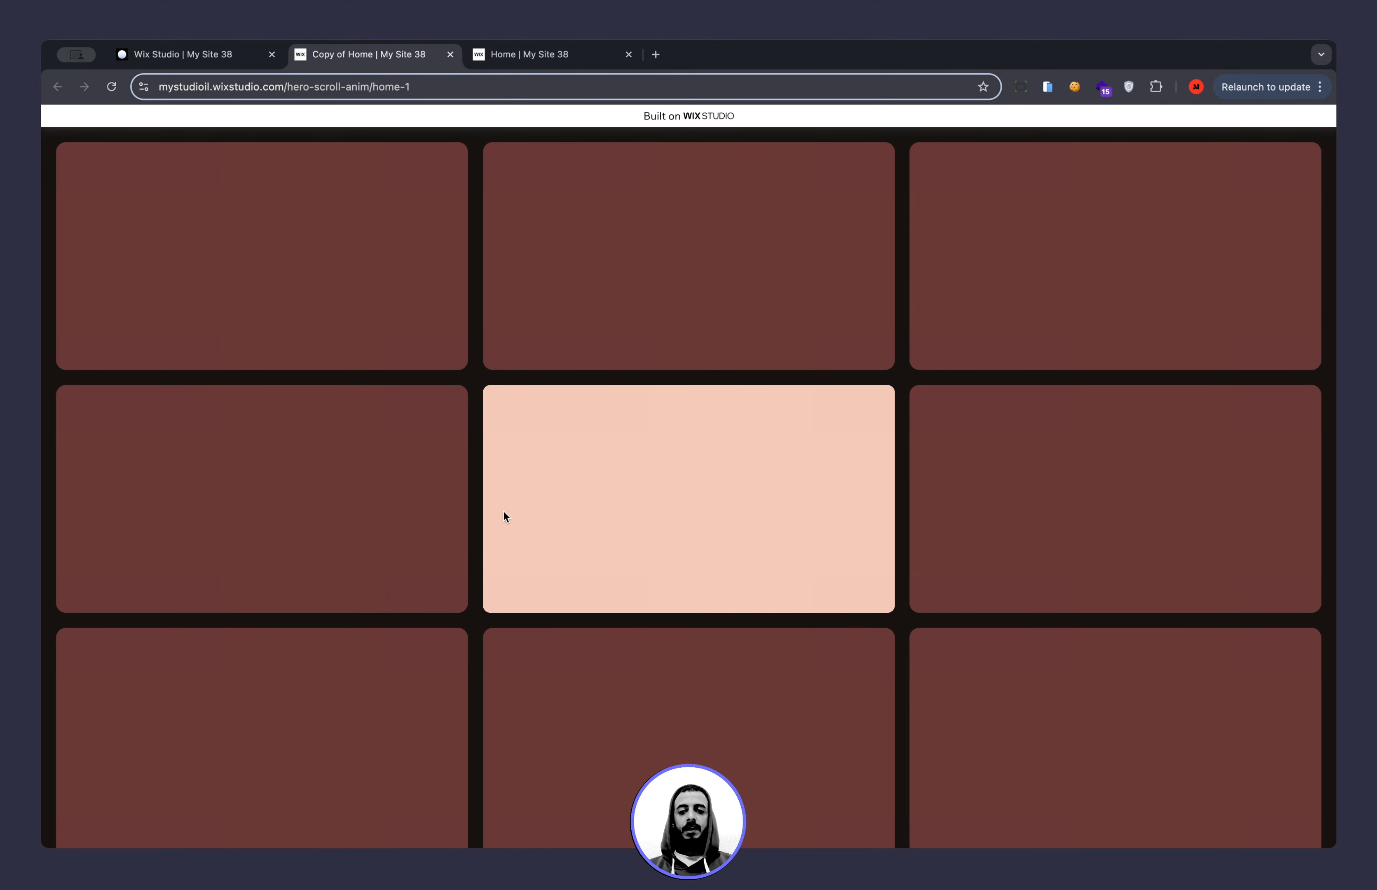
scroll(504, 511, "down", 5)
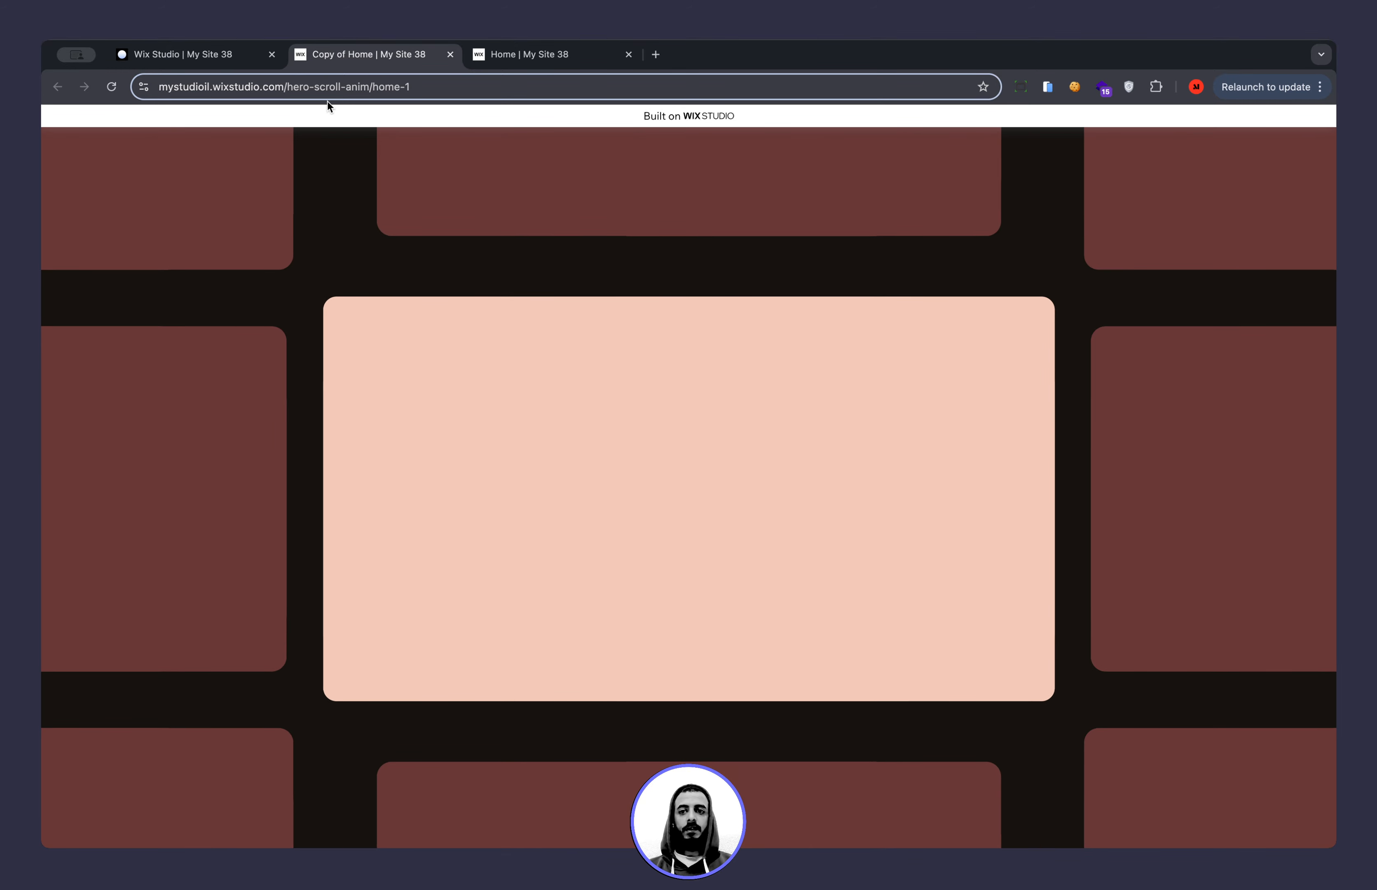
left_click(230, 54)
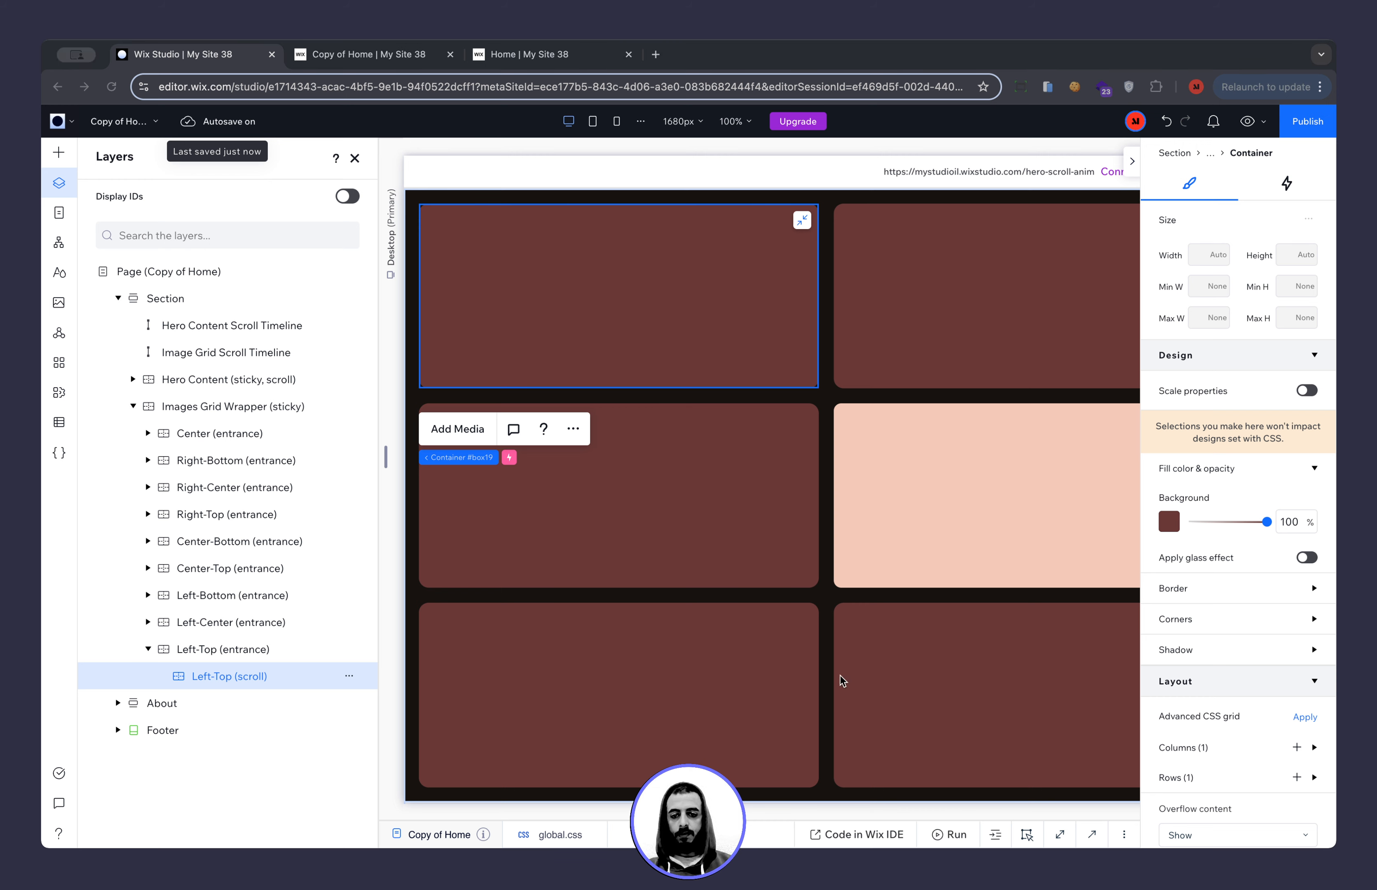
Open the setup of the Move scroll animation assigned to the Left-Top (scroll) container.
left_click(310, 678)
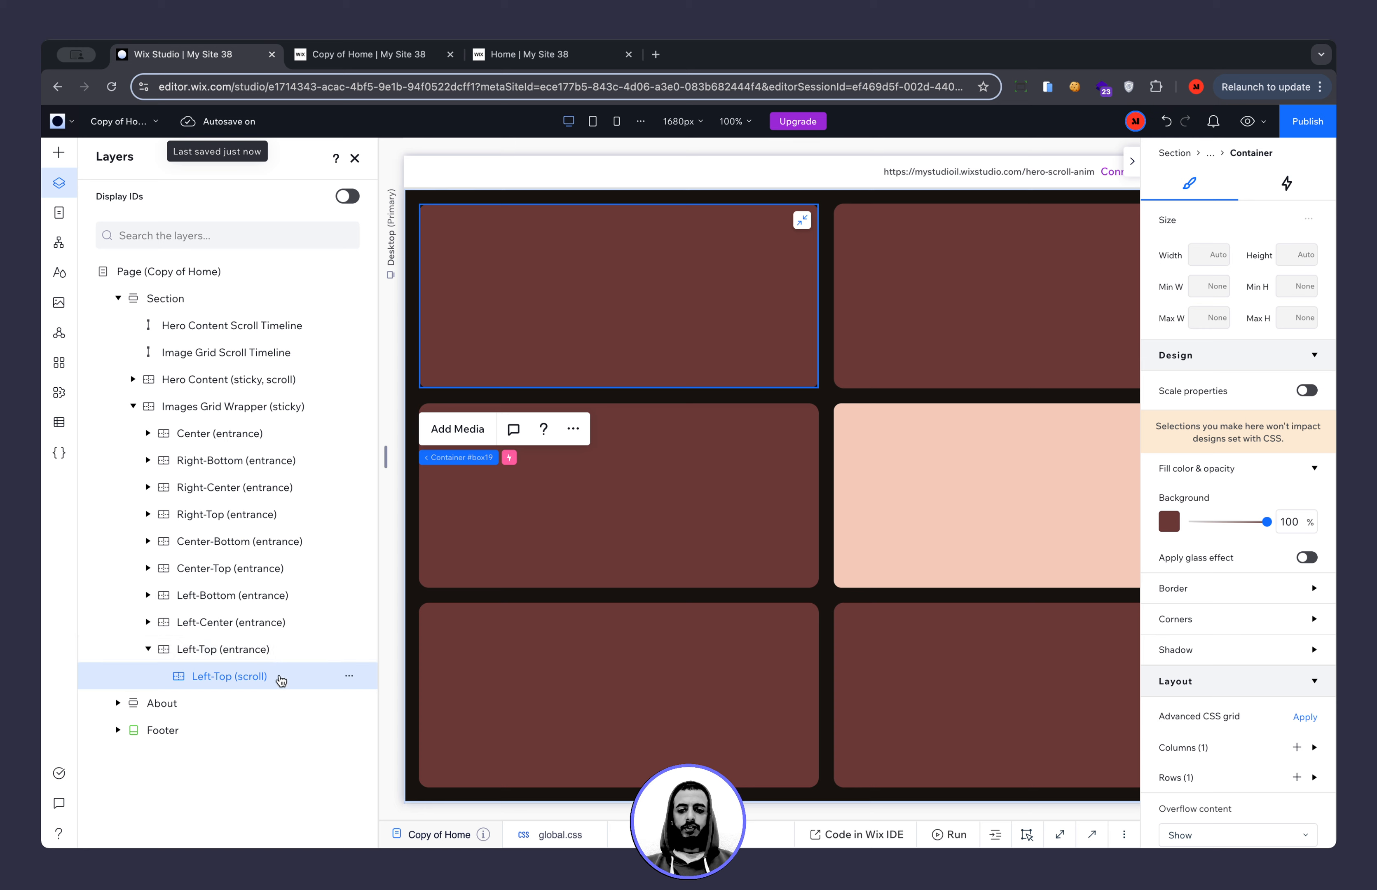
left_click(510, 457)
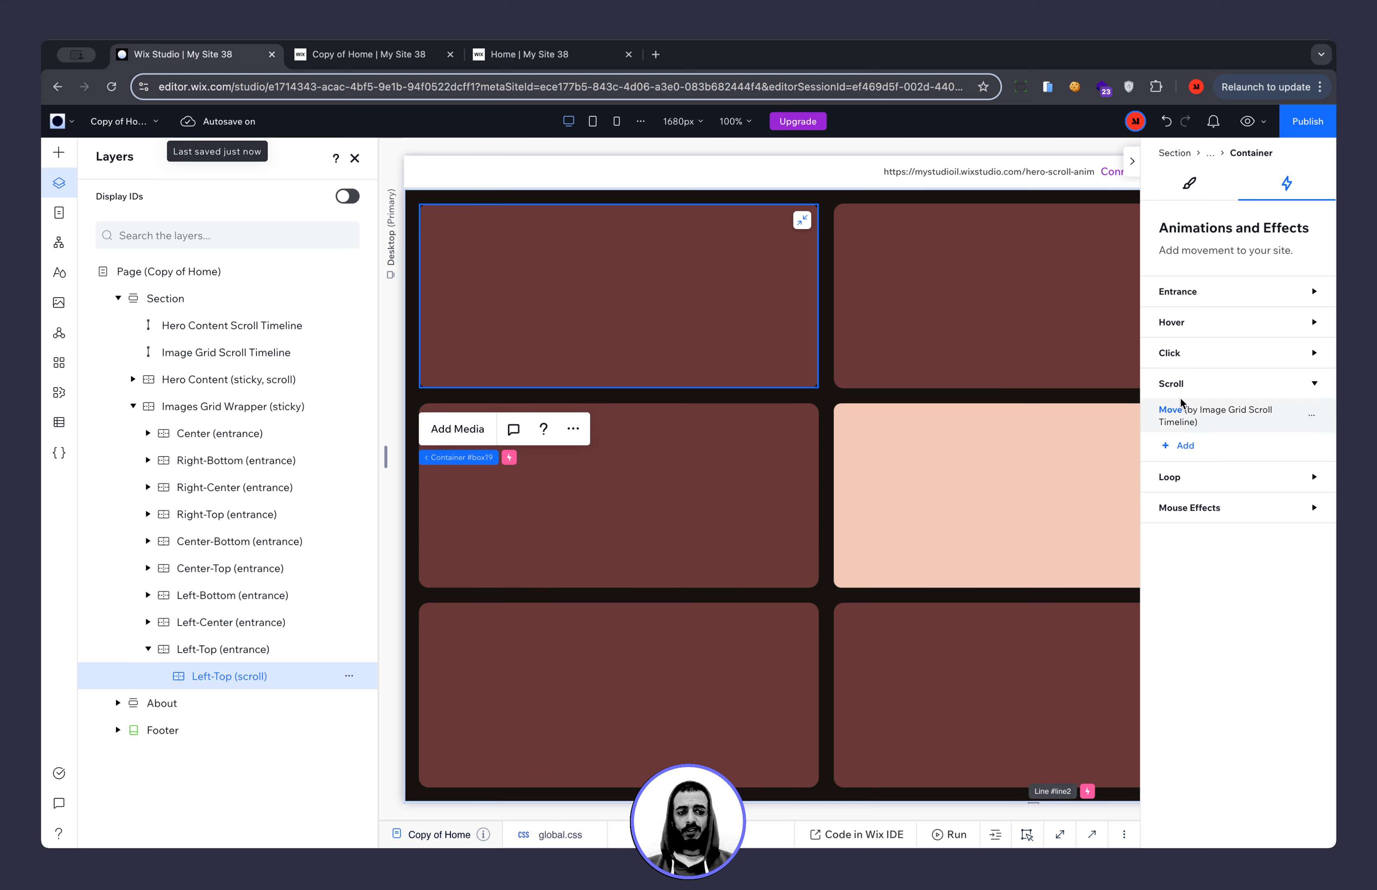
left_click(1197, 412)
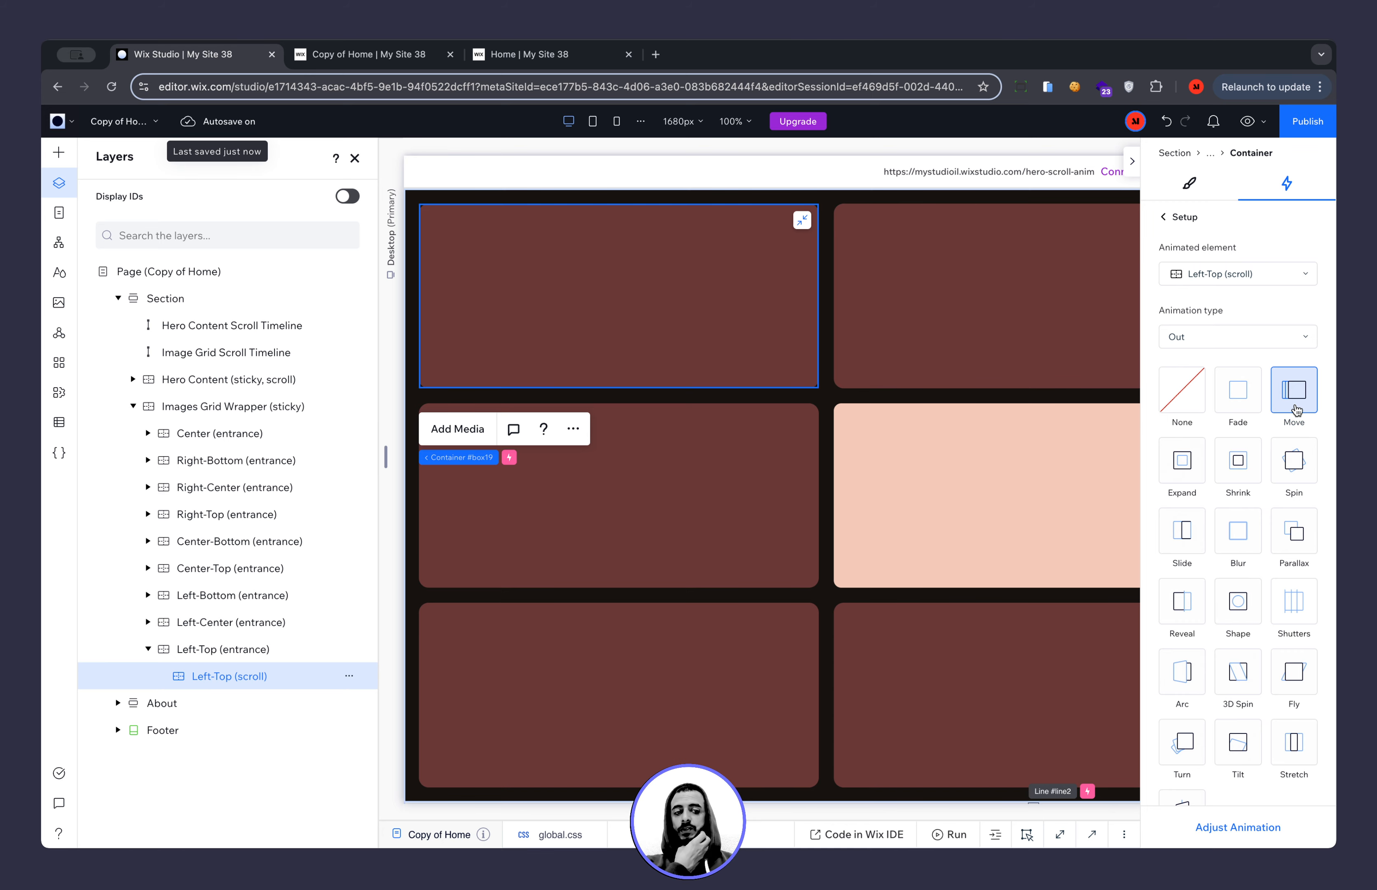
Watch the top-left cell's outward movement on the published Copy of Home page, and go back to the editor.
left_click(370, 54)
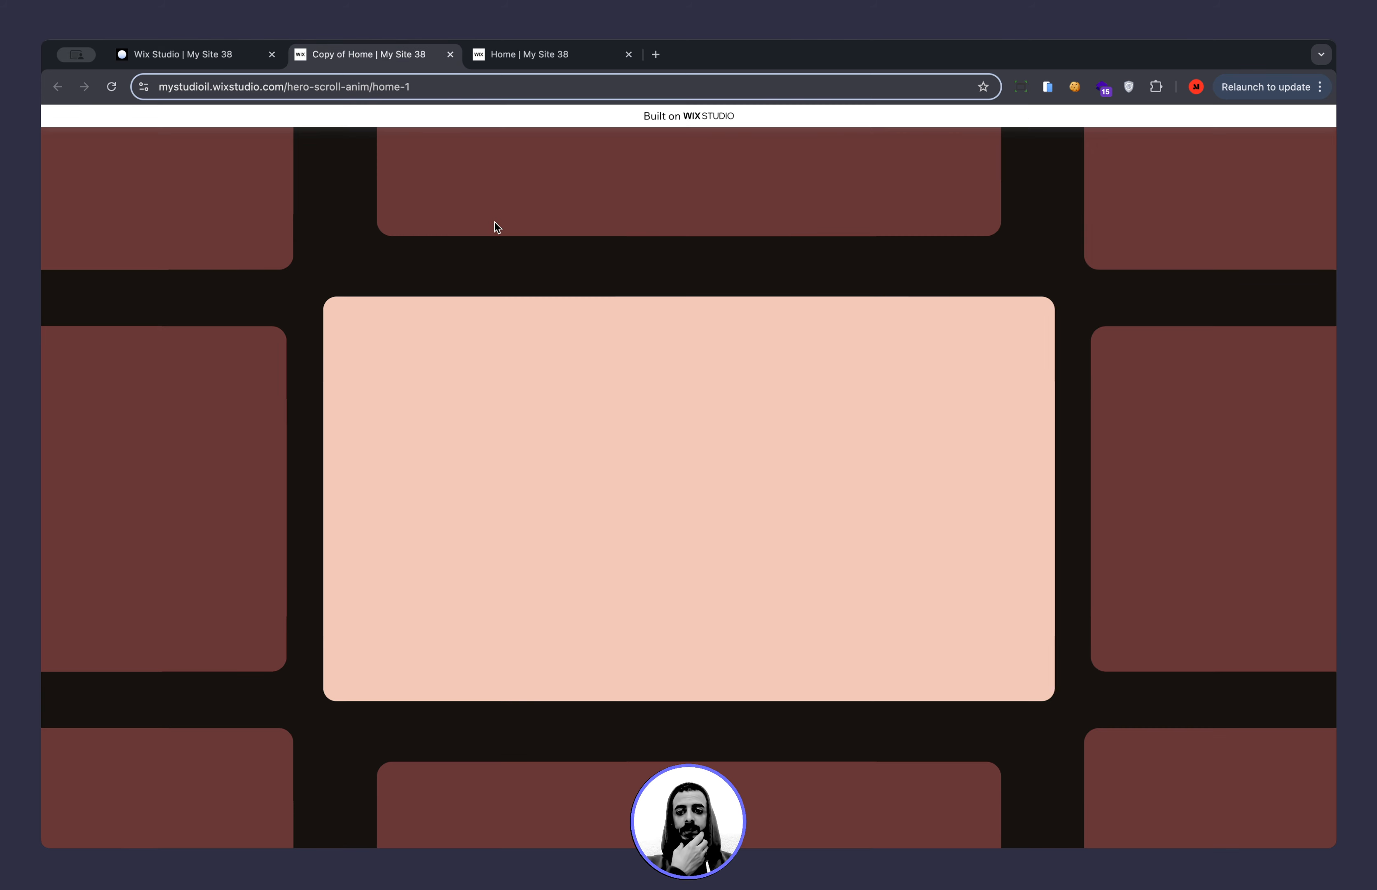
scroll(495, 222, "down", 5)
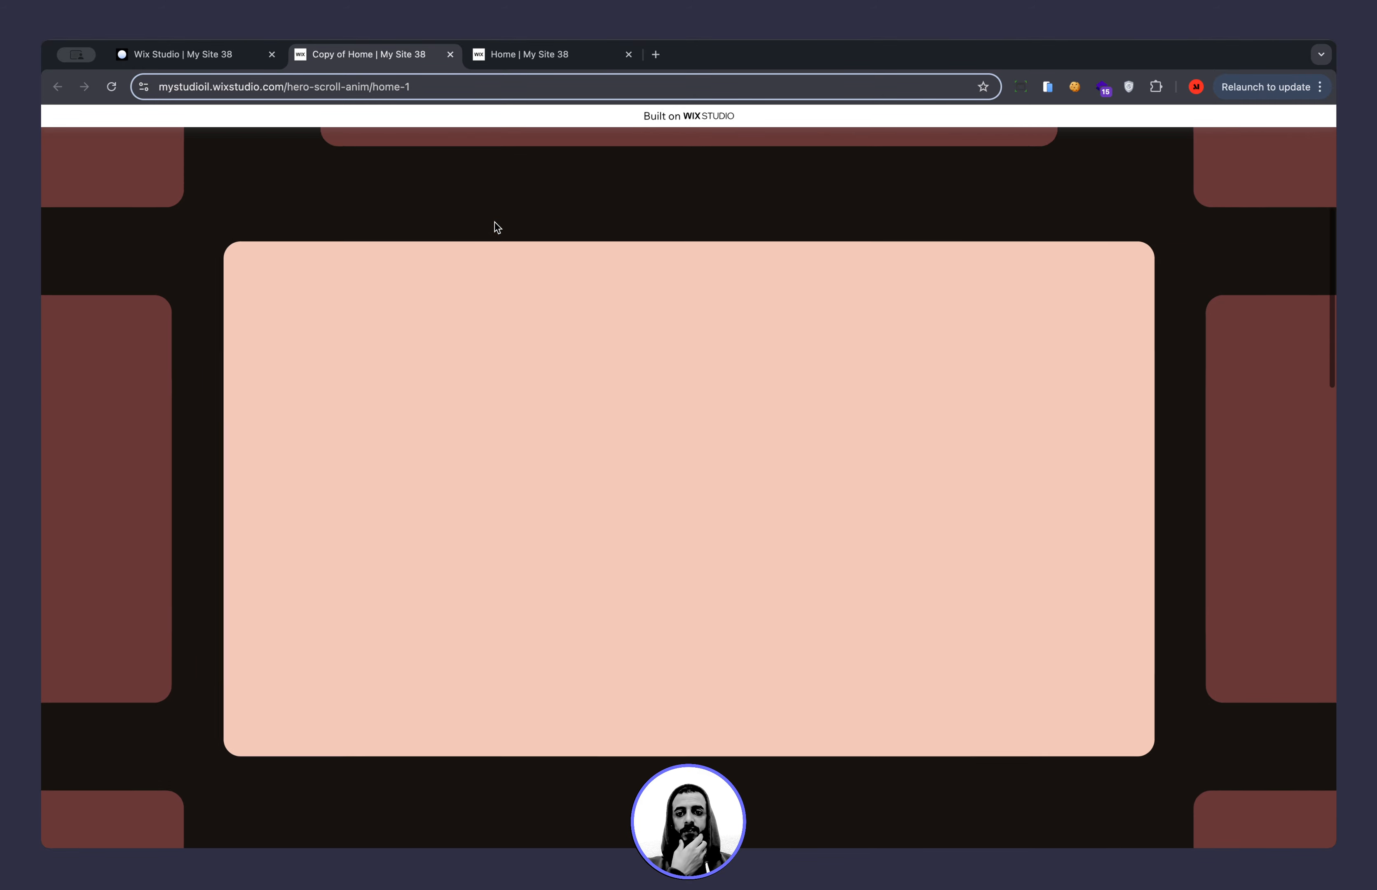
scroll(475, 213, "down", 5)
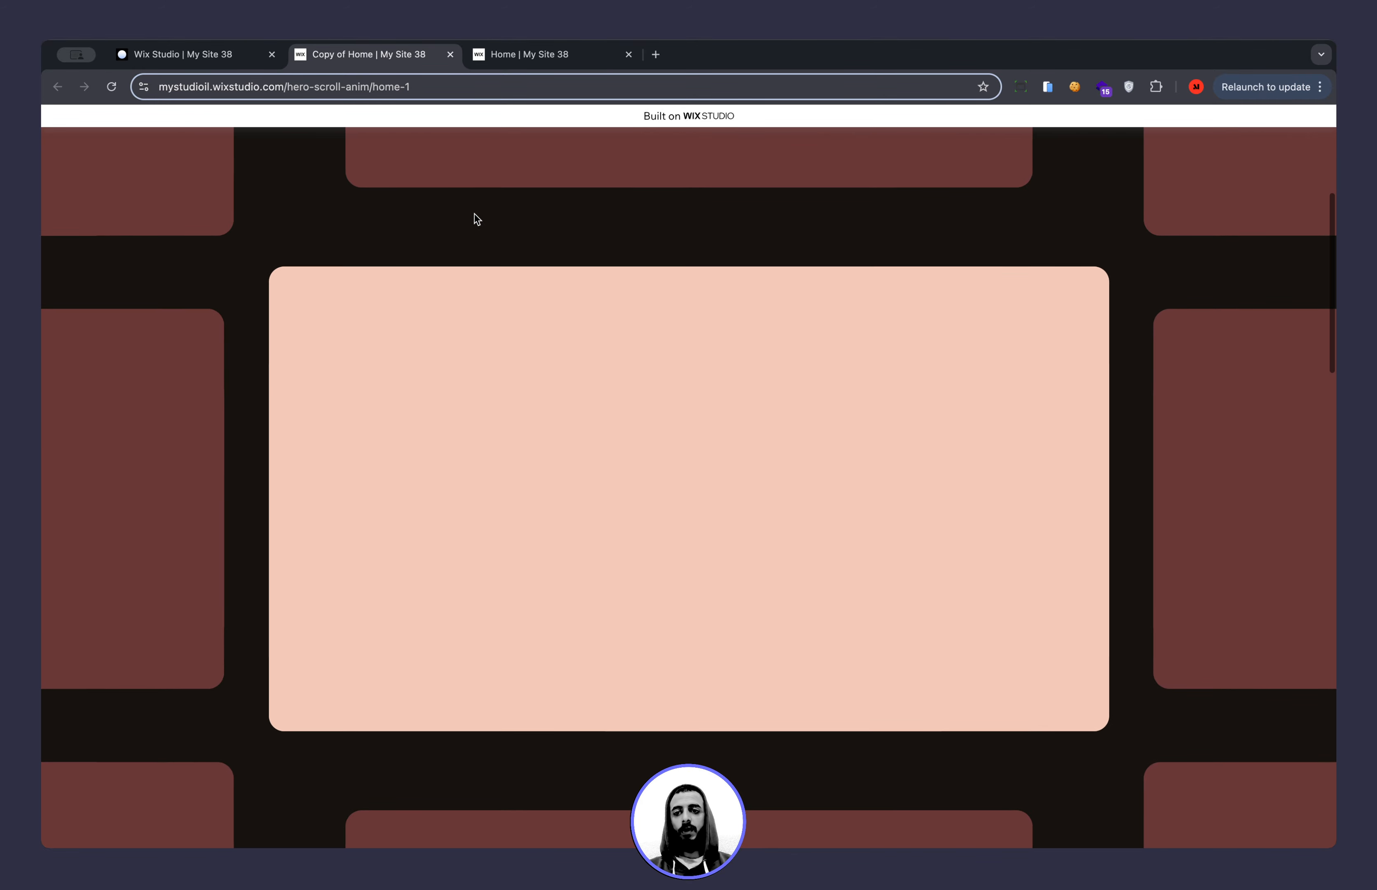
left_click(239, 54)
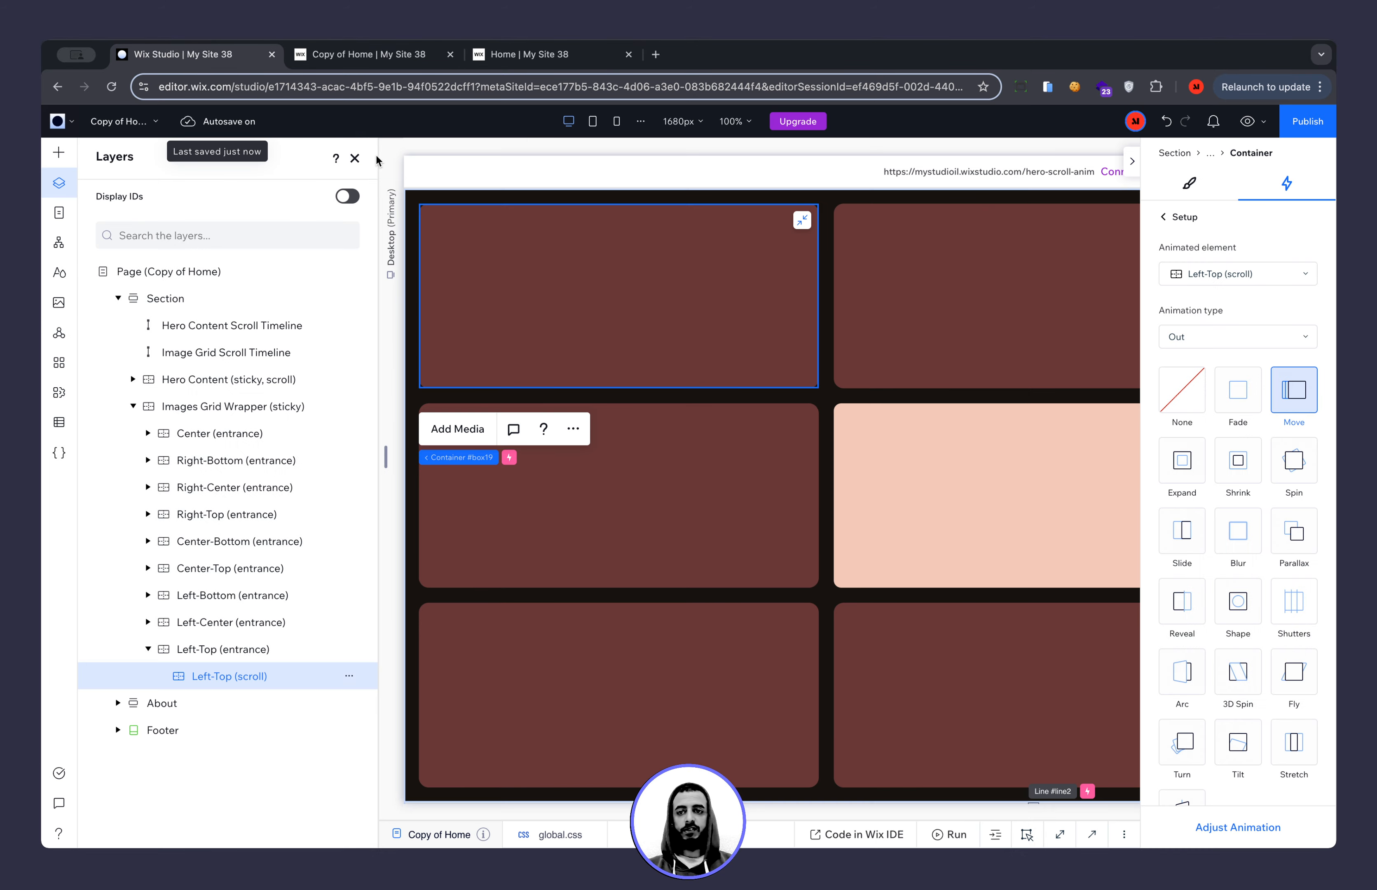
Open the Move adjustments of Left-Top (scroll), close the layer list, and scroll the canvas to examine the animation area against the magenta timeline.
left_click(1242, 828)
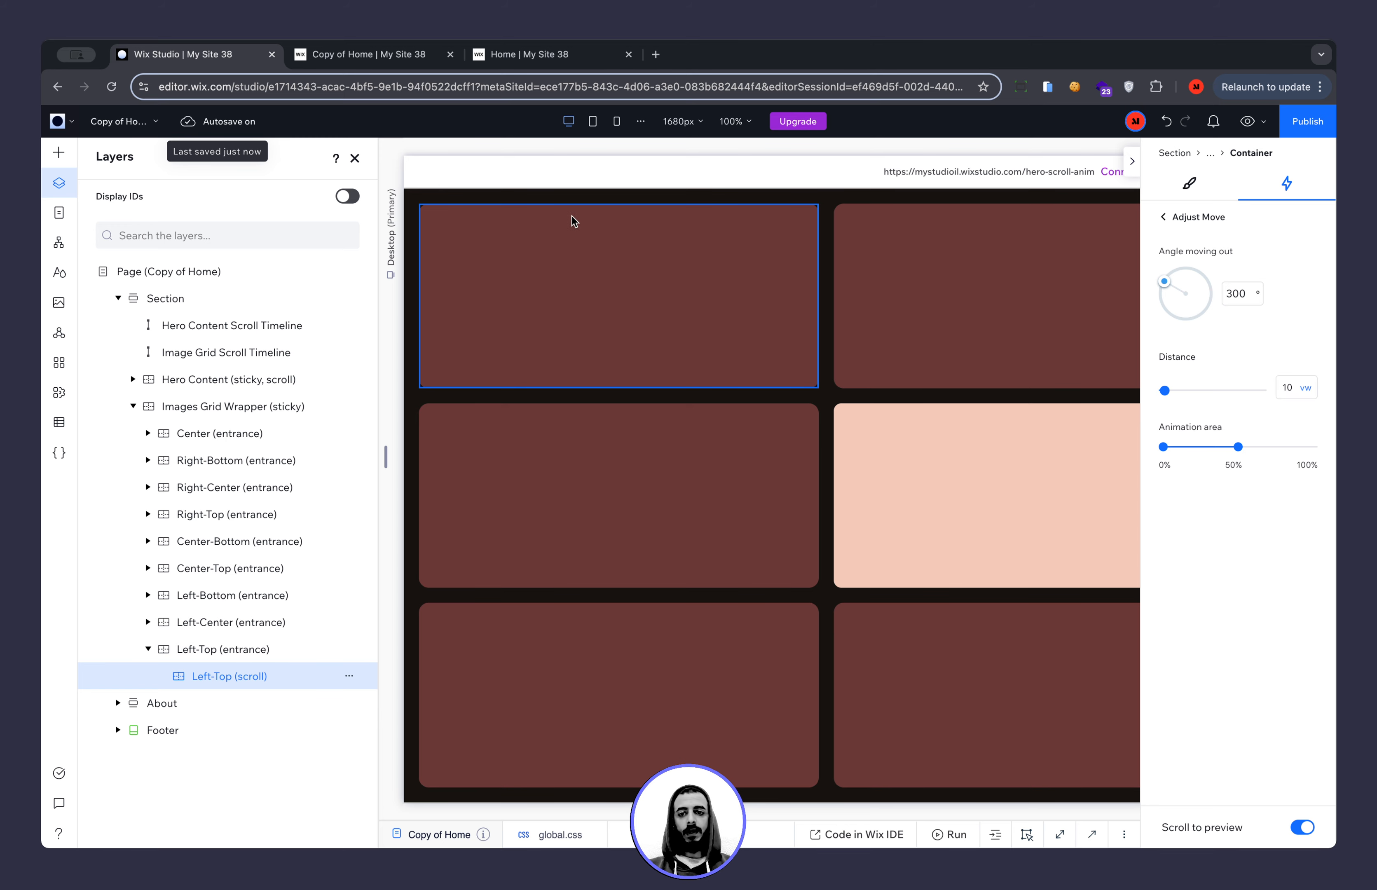
left_click(353, 159)
scroll(472, 436, "down", 10)
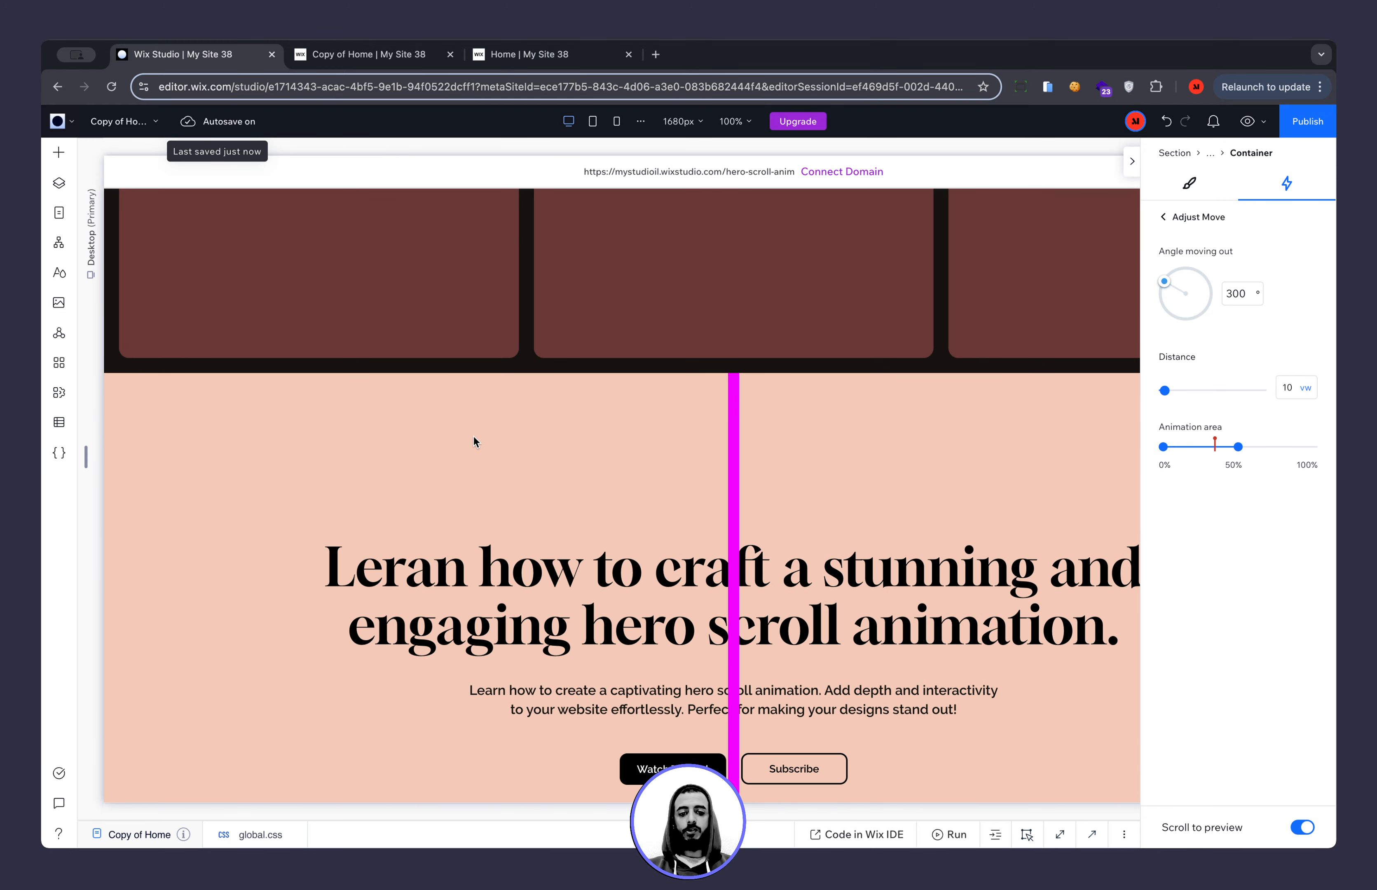
scroll(761, 278, "down", 1)
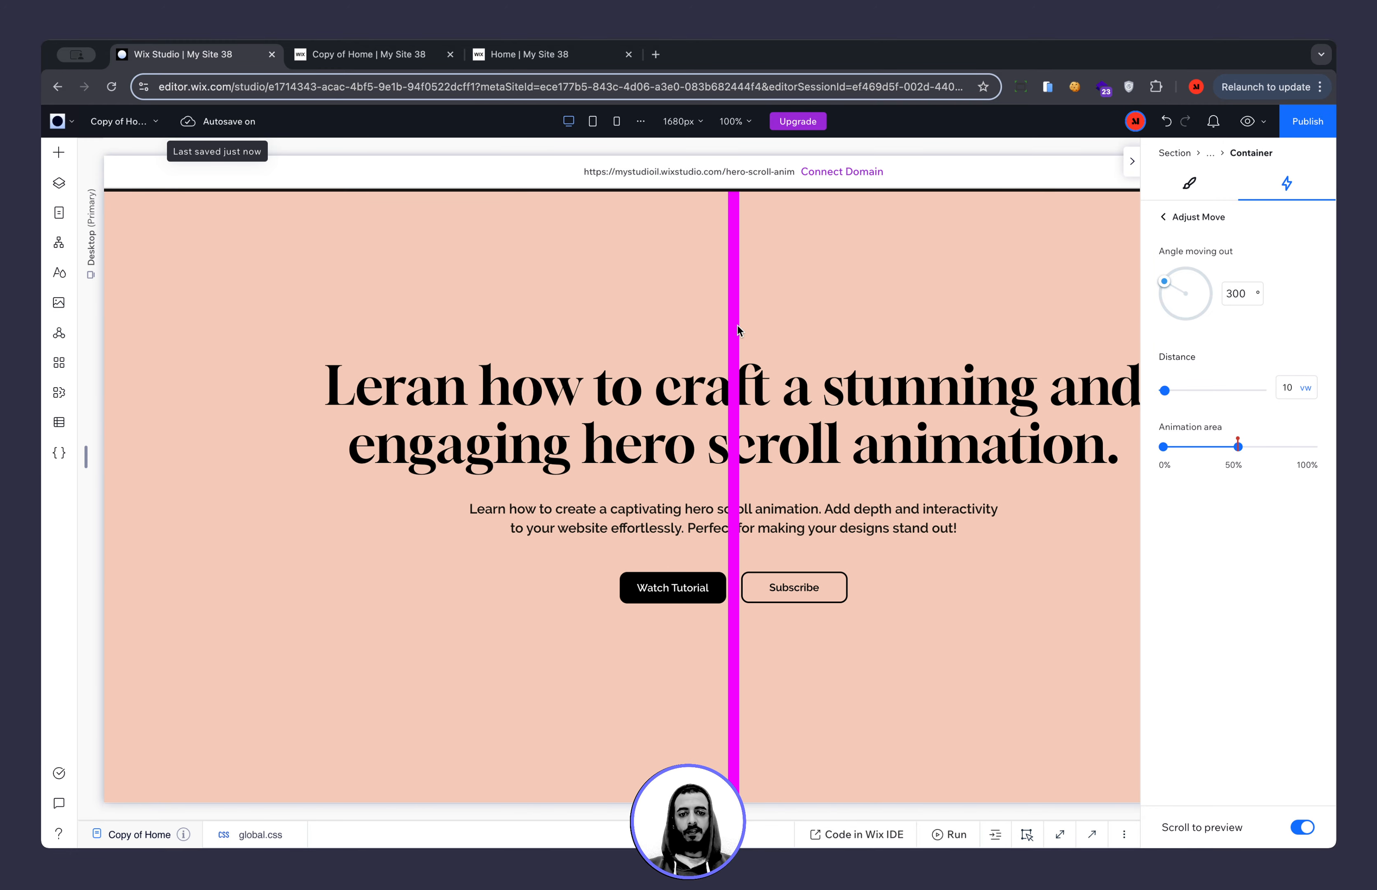
scroll(724, 317, "down", 1)
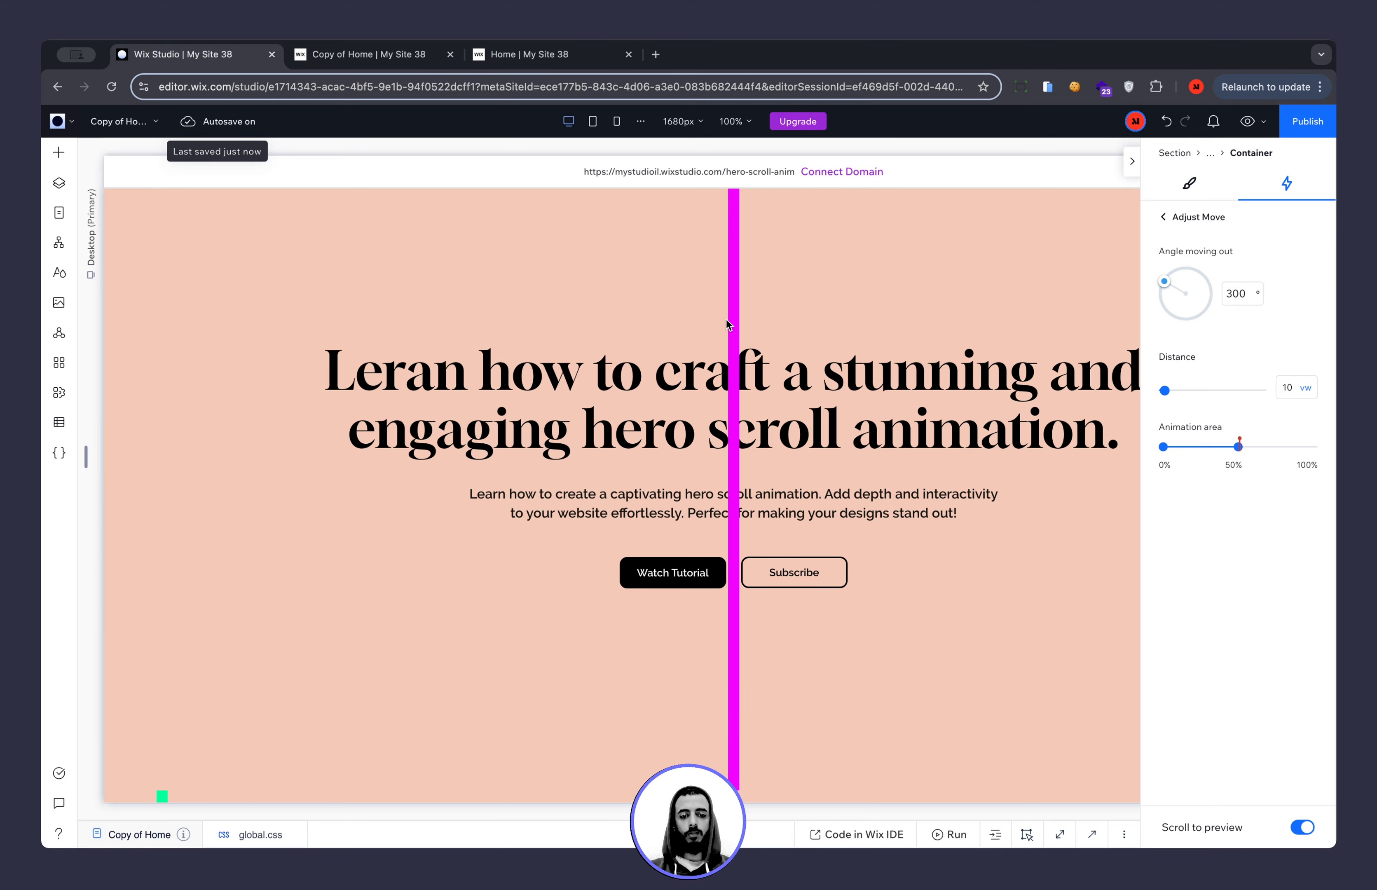
scroll(726, 319, "up", 5)
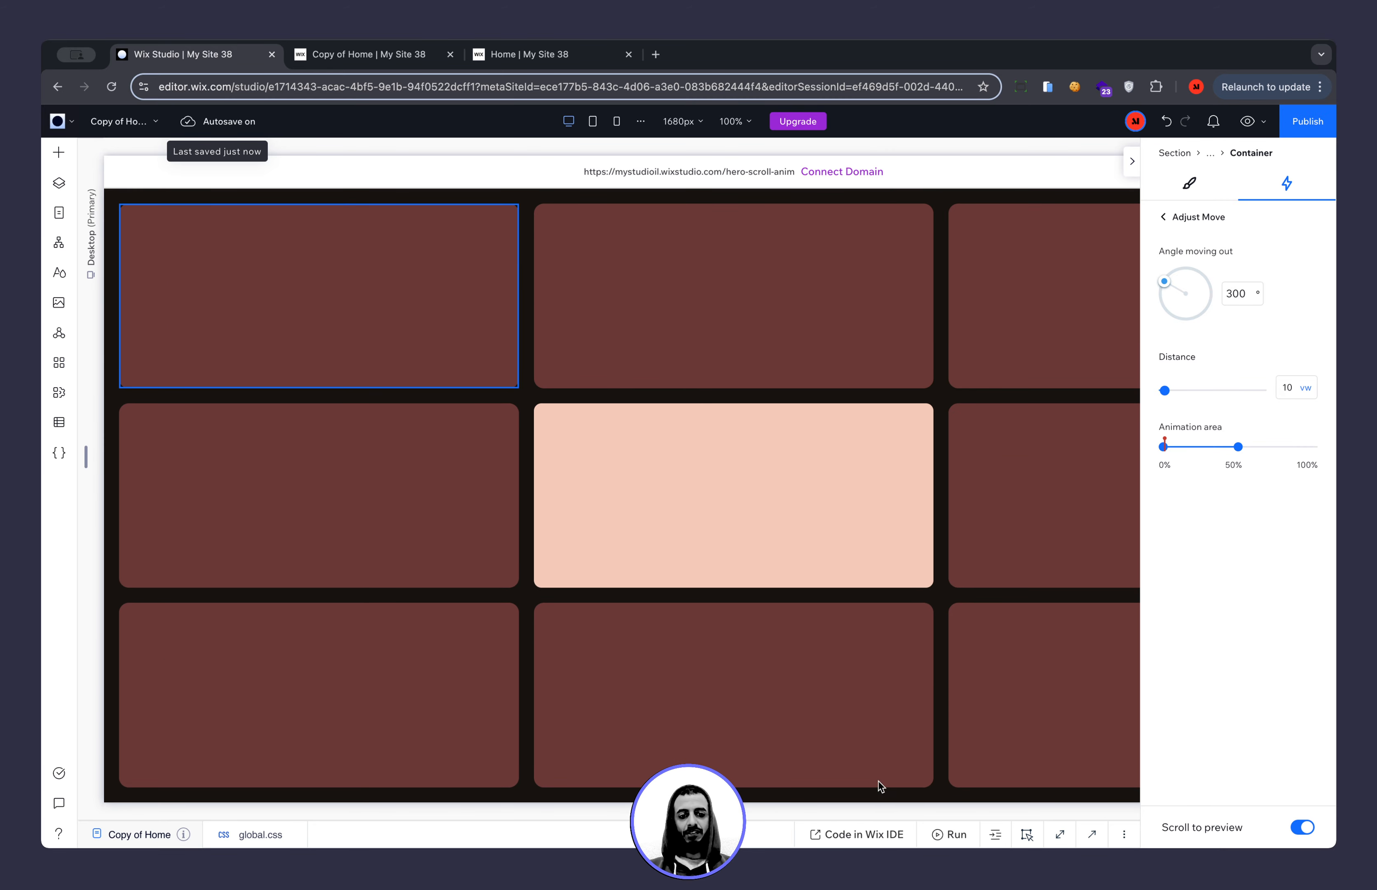
scroll(886, 601, "down", 3)
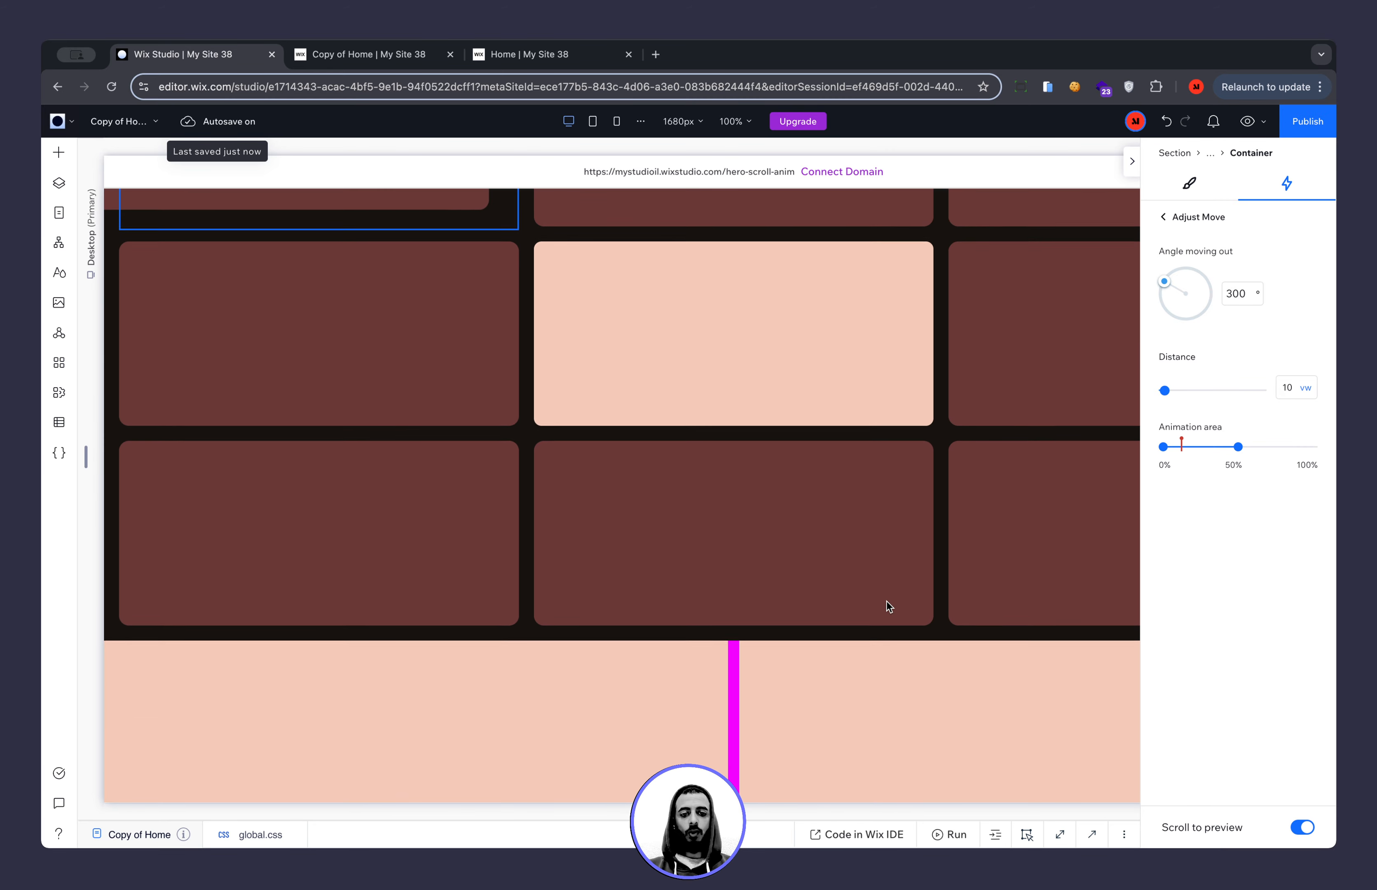
scroll(887, 601, "up", 3)
scroll(887, 601, "down", 2)
scroll(890, 606, "down", 2)
scroll(890, 607, "up", 3)
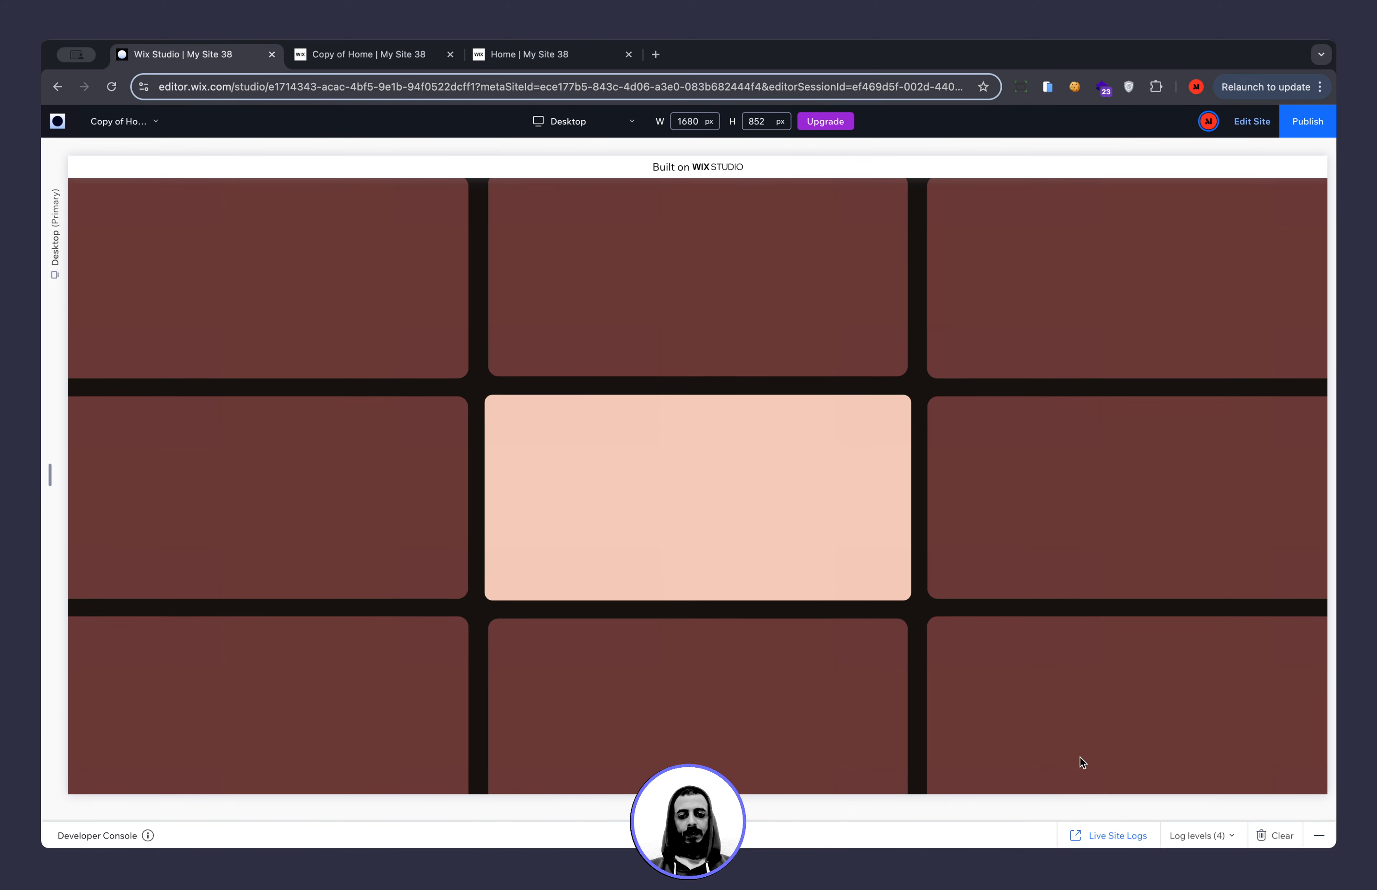
Examine in preview how the grid expansion follows the magenta timeline line on scroll, and return to editing.
scroll(1014, 624, "up", 1)
scroll(1014, 624, "down", 3)
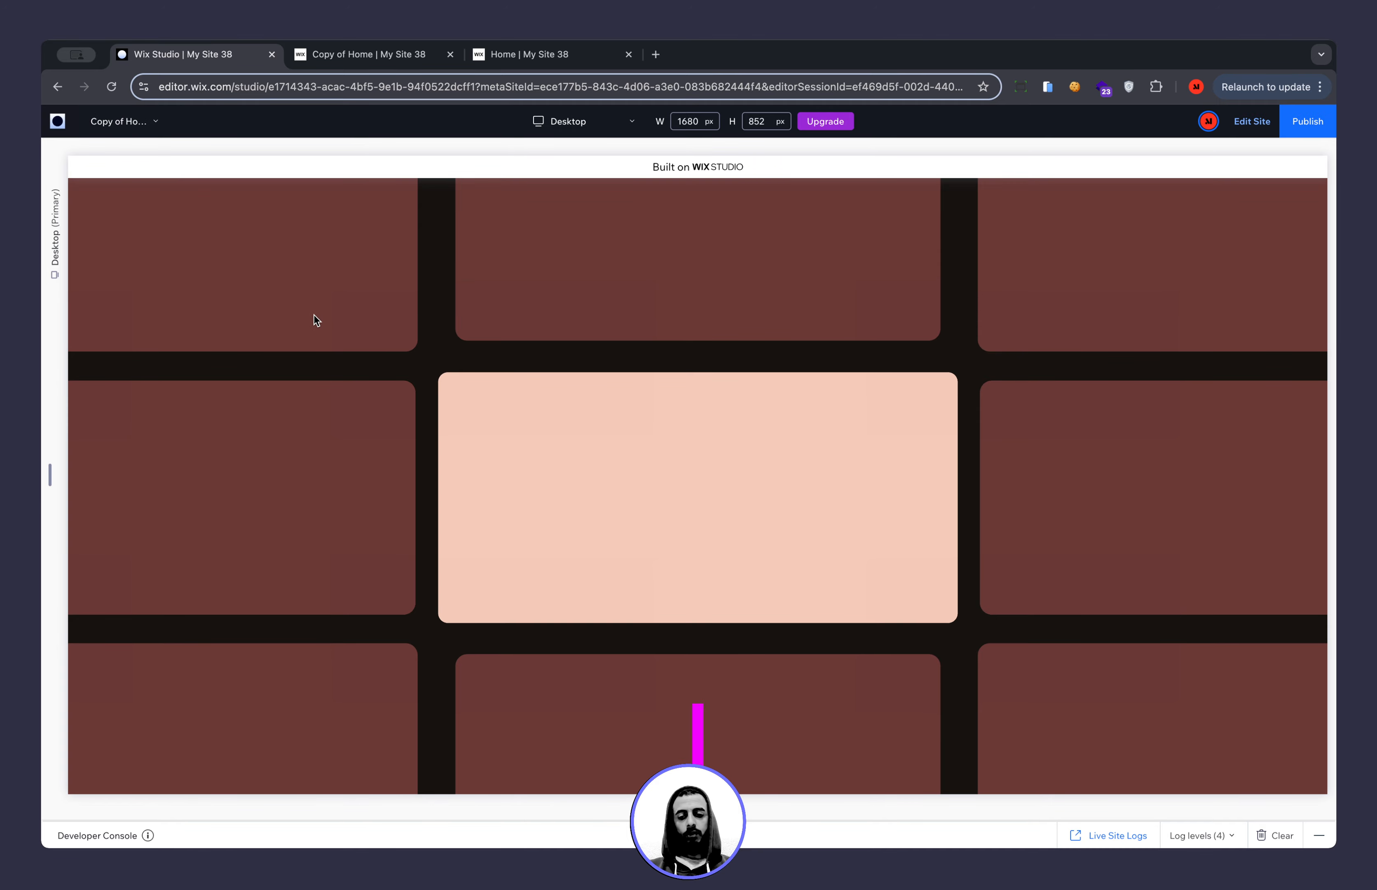
scroll(314, 319, "down", 5)
scroll(314, 319, "down", 5)
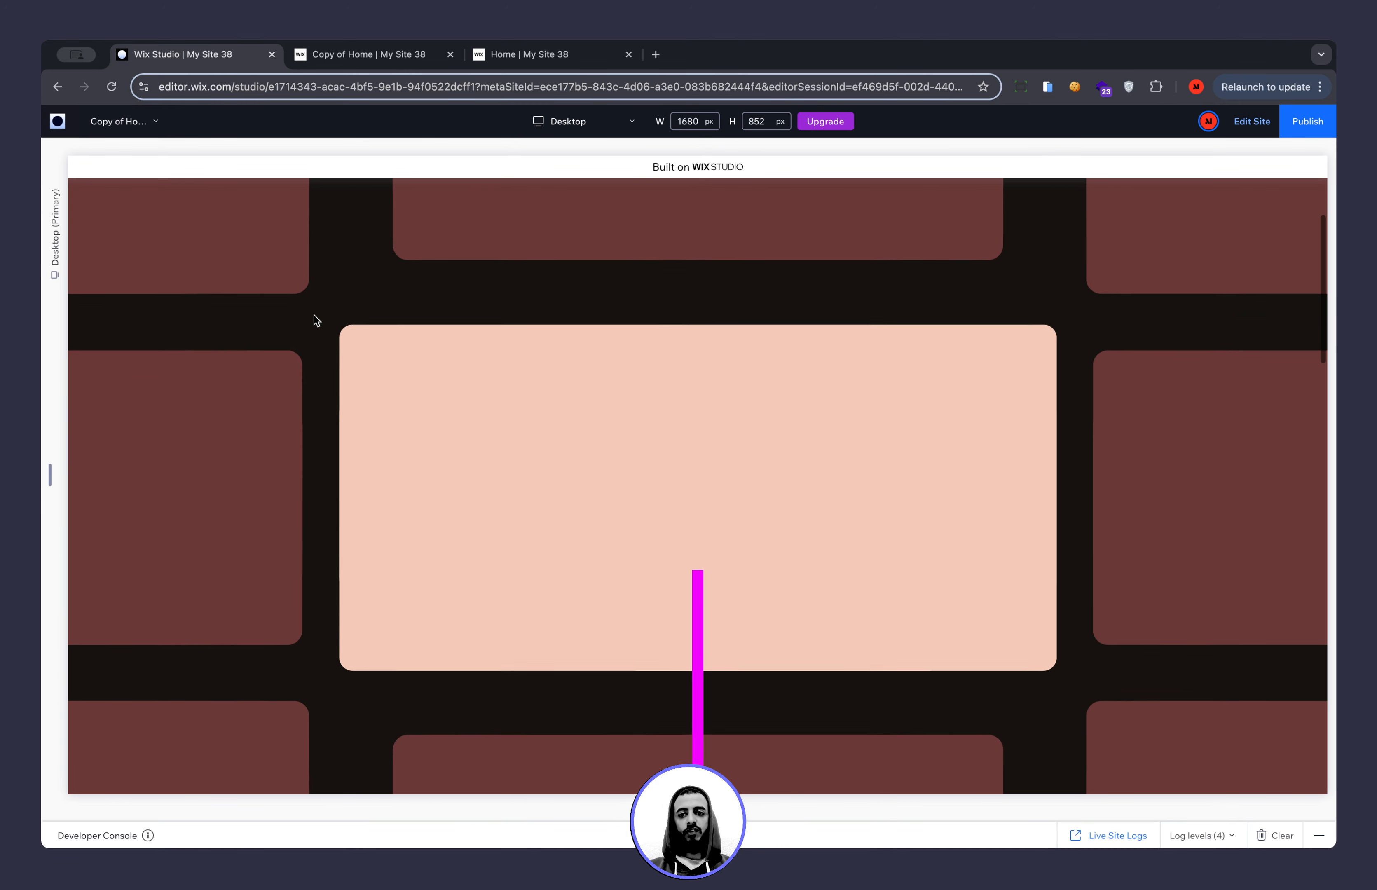
scroll(314, 320, "down", 5)
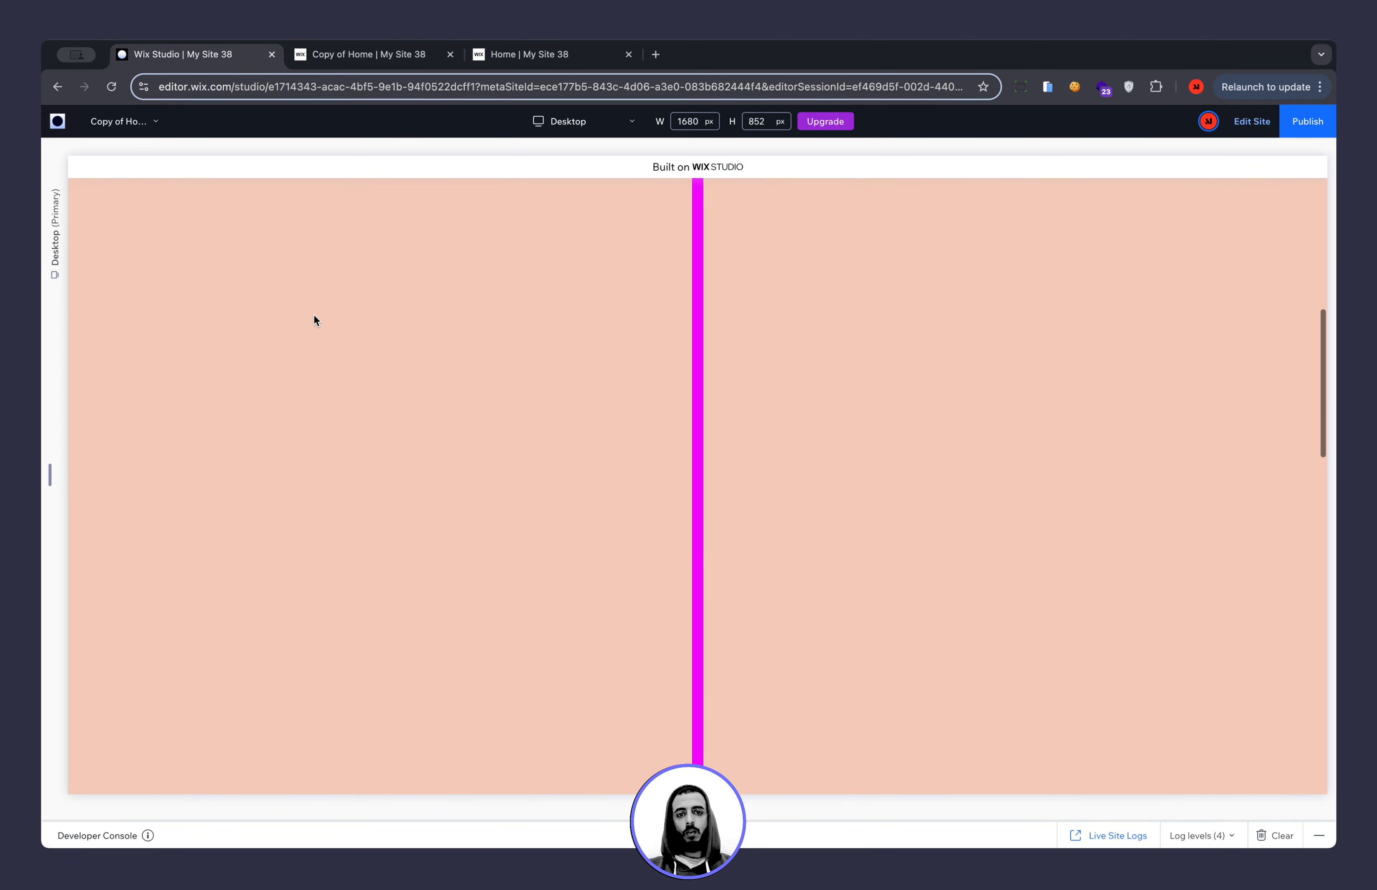
scroll(735, 581, "down", 2)
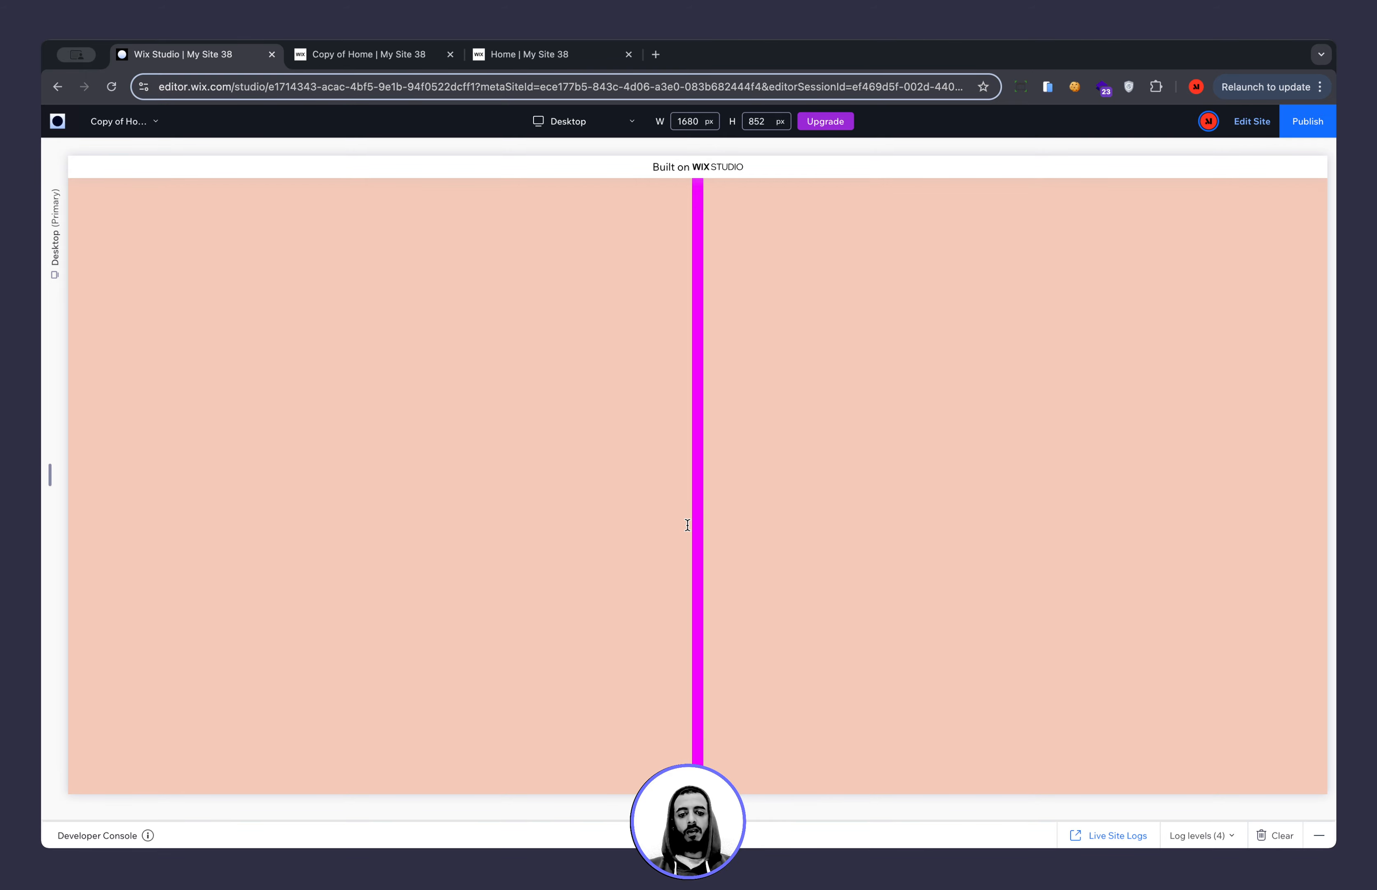
scroll(687, 525, "up", 10)
left_click(1252, 121)
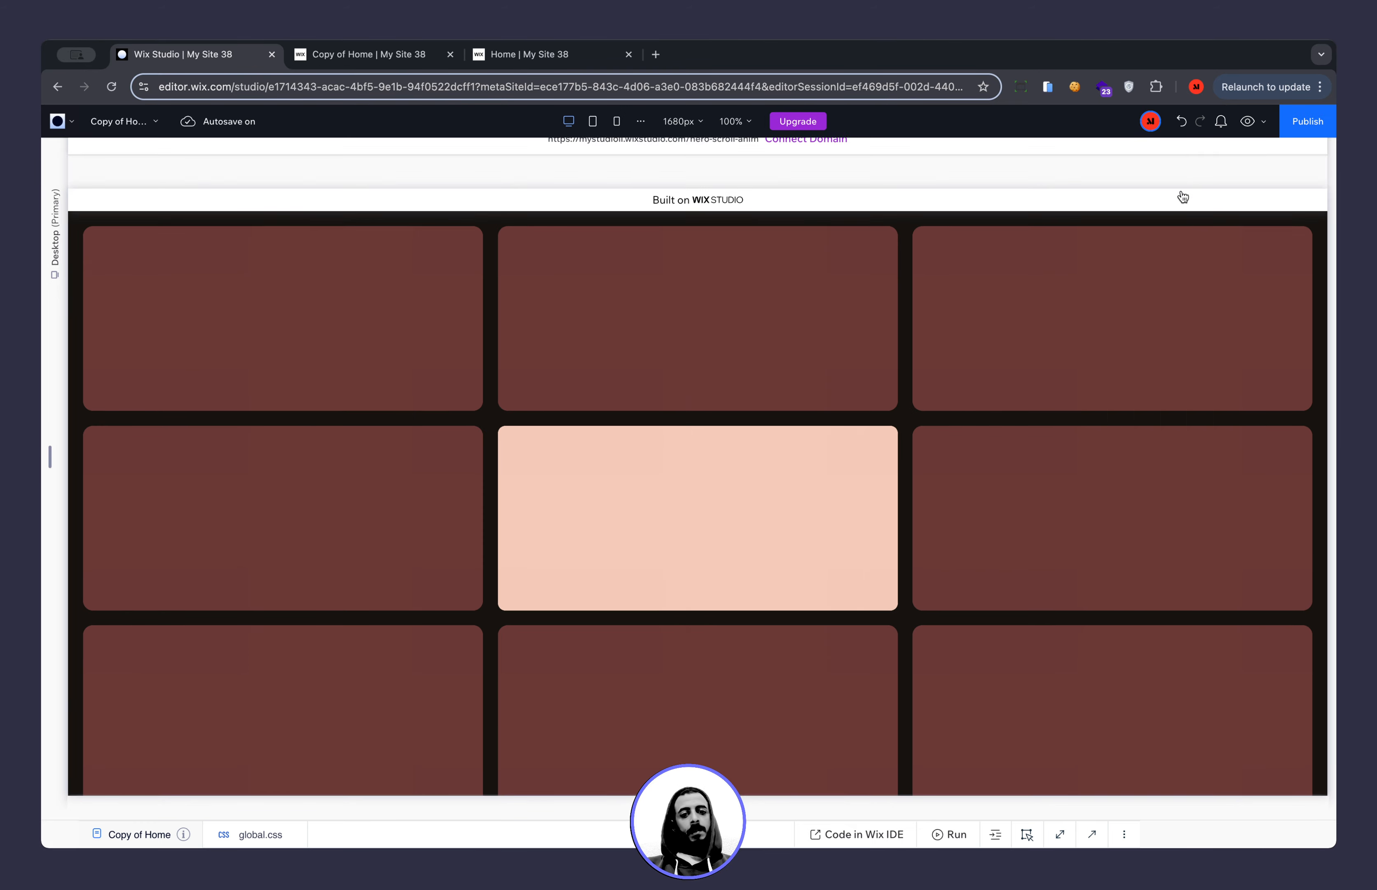
Inspect the scroll animations of the other grid cells, and open the Move adjustments of Center-Bottom (scroll).
left_click(612, 315)
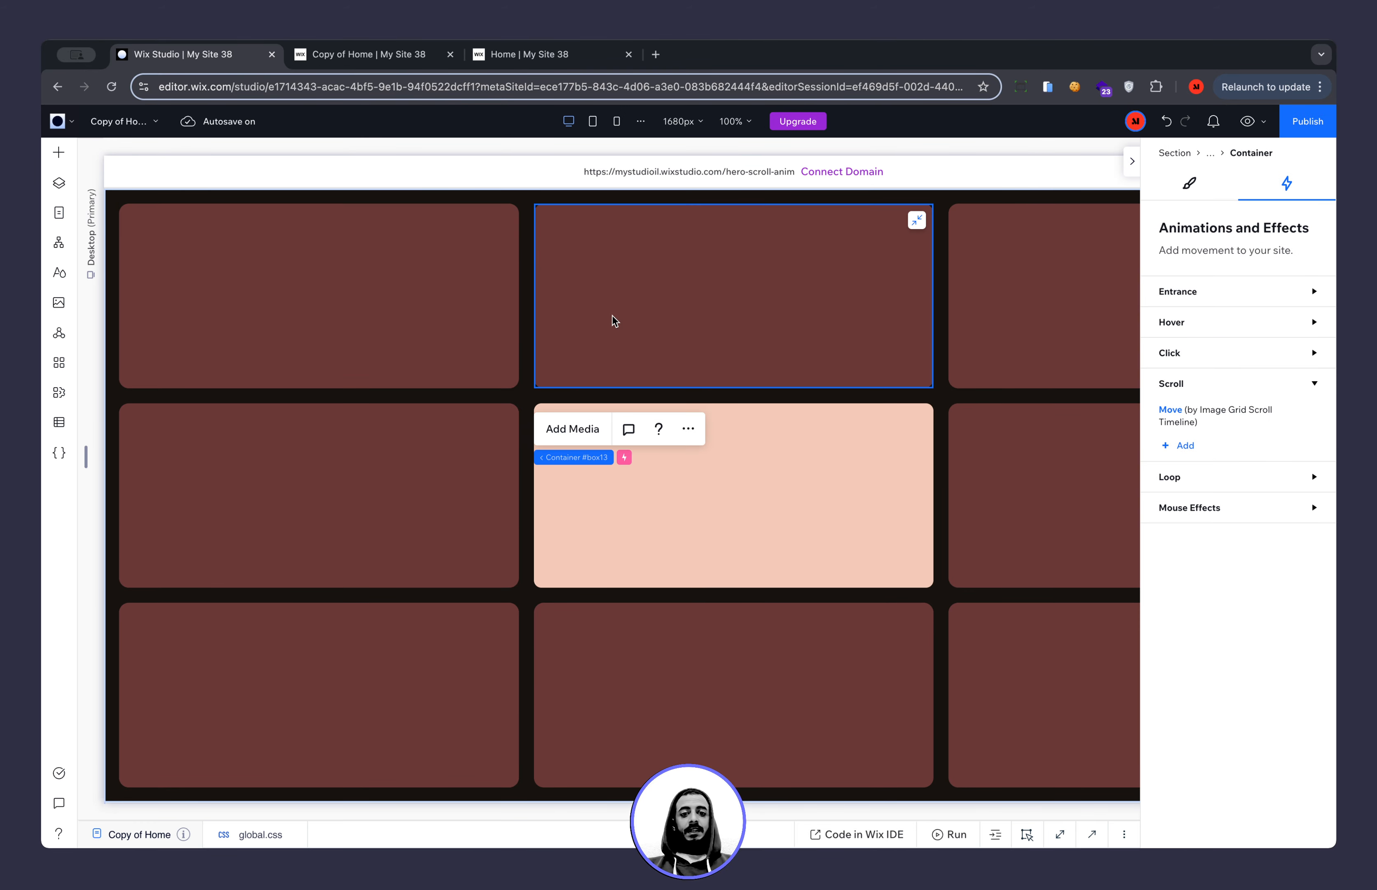
left_click(990, 319)
left_click(1005, 493)
left_click(1027, 669)
left_click(743, 678)
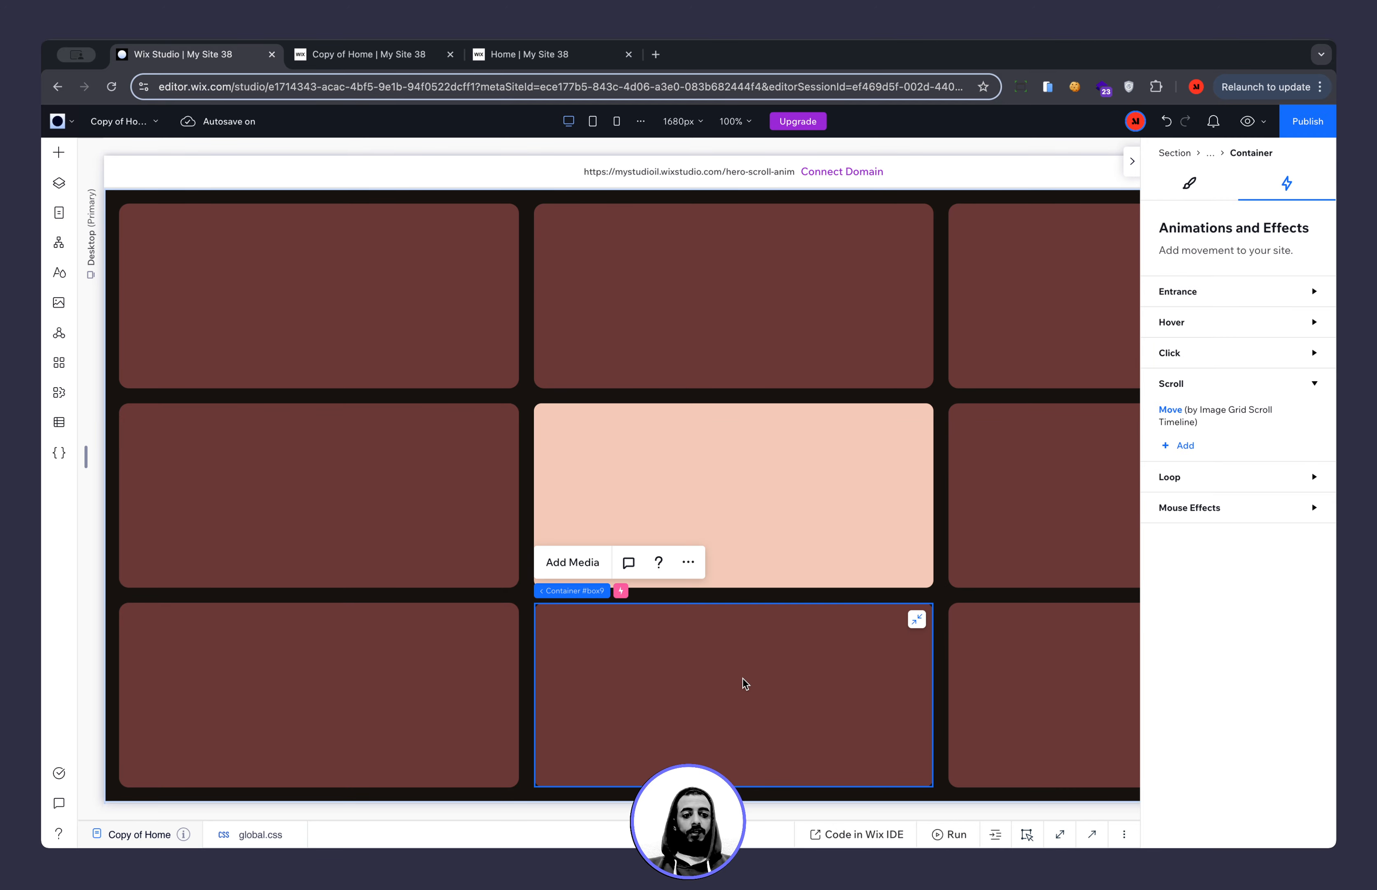
left_click(1170, 411)
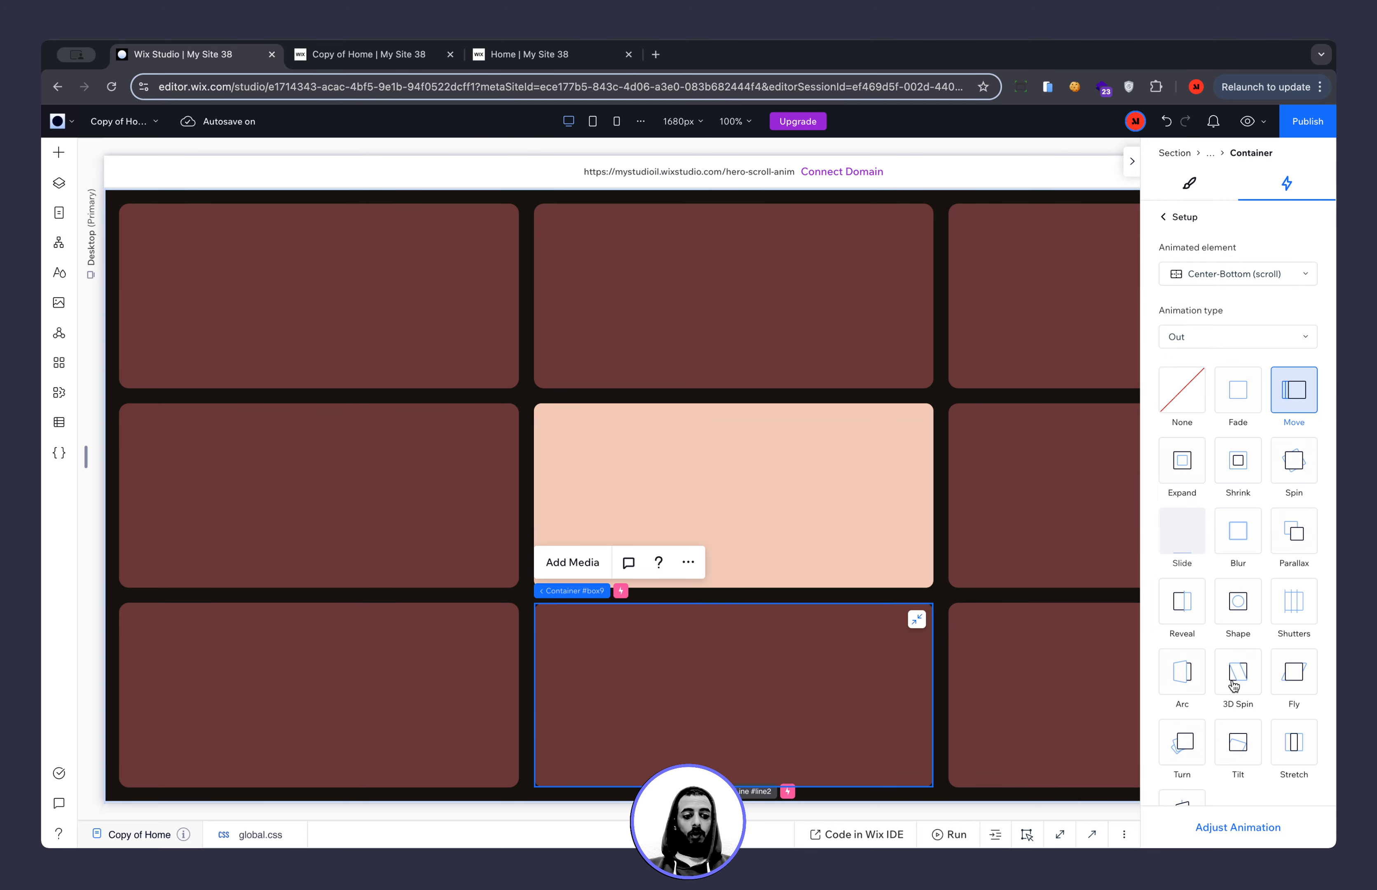
left_click(1238, 826)
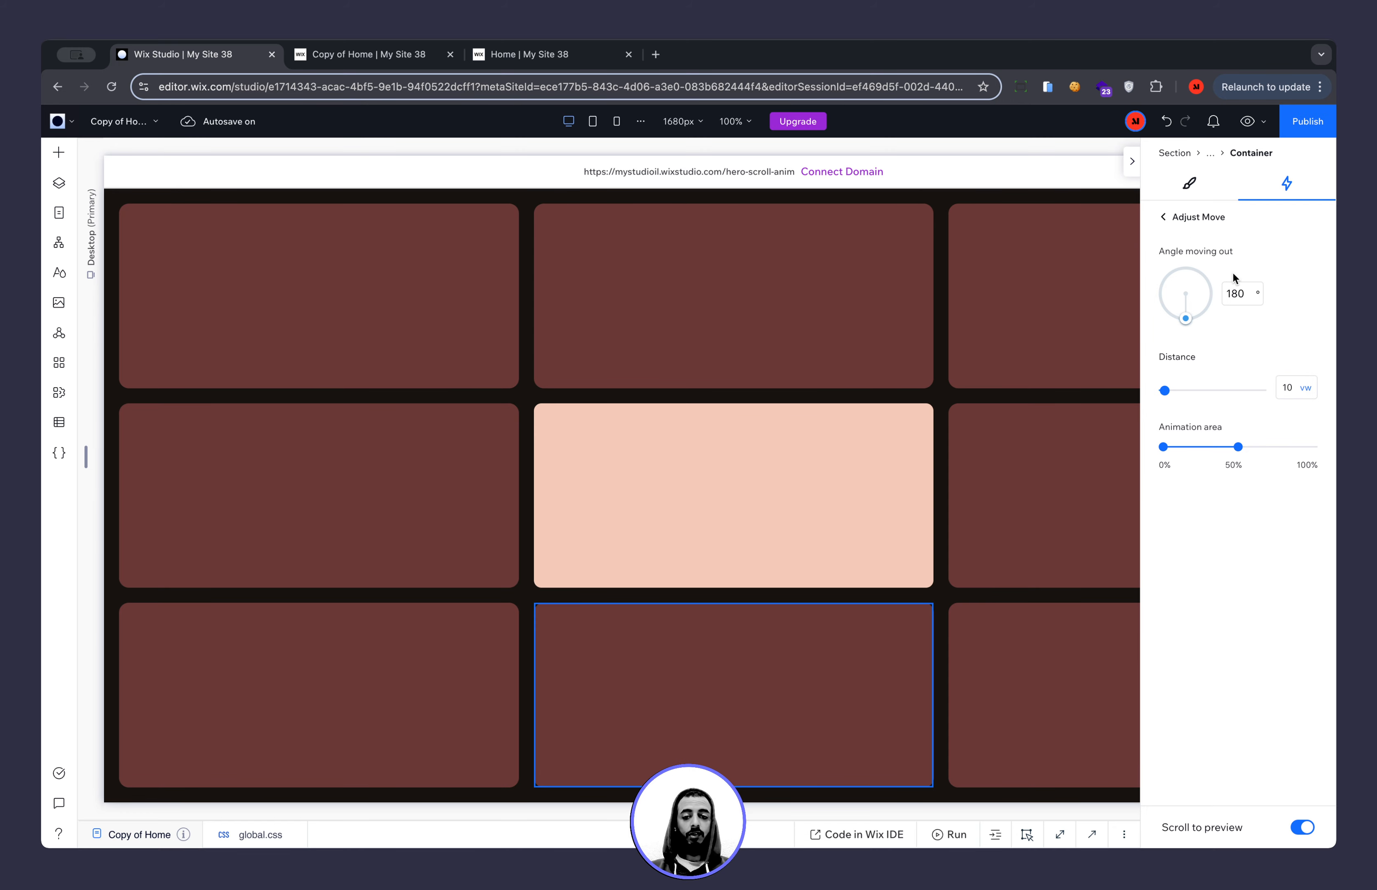
Examine on the published Copy of Home page the direction each surrounding cell moves on scroll, and return to the editor canvas.
left_click(359, 58)
scroll(560, 609, "down", 5)
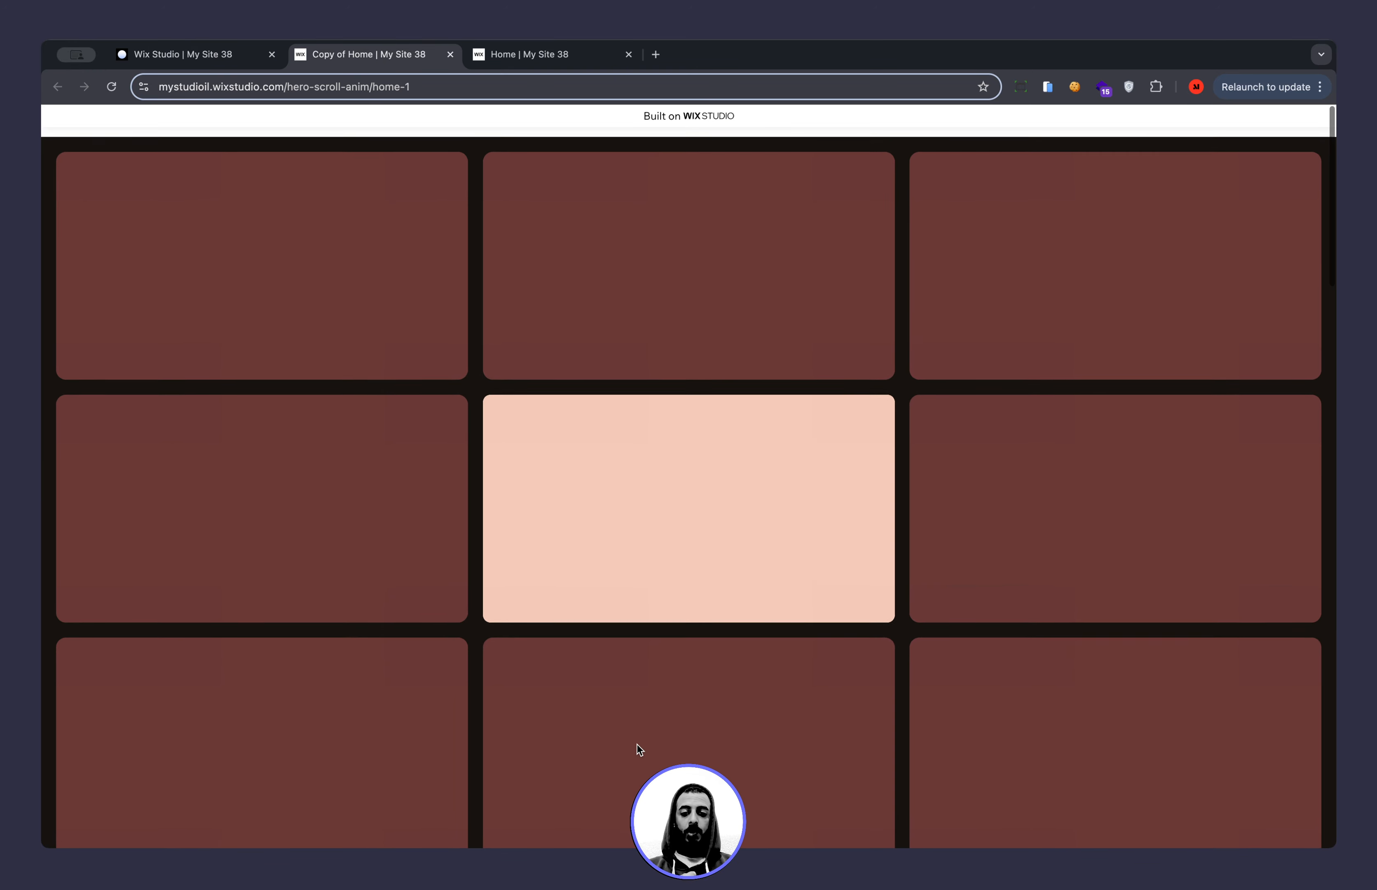
scroll(637, 745, "down", 2)
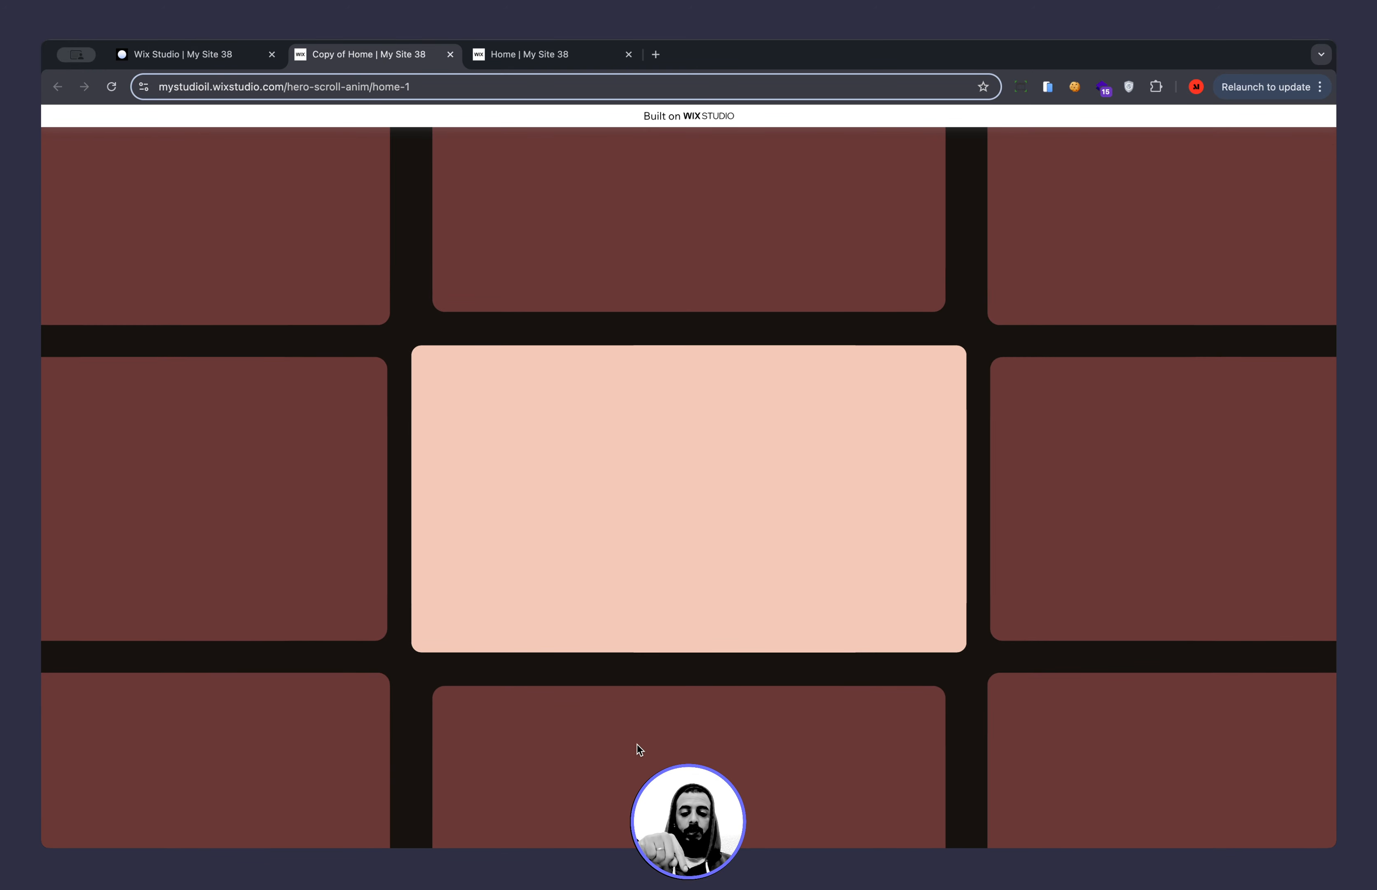
scroll(637, 745, "down", 3)
scroll(637, 745, "up", 5)
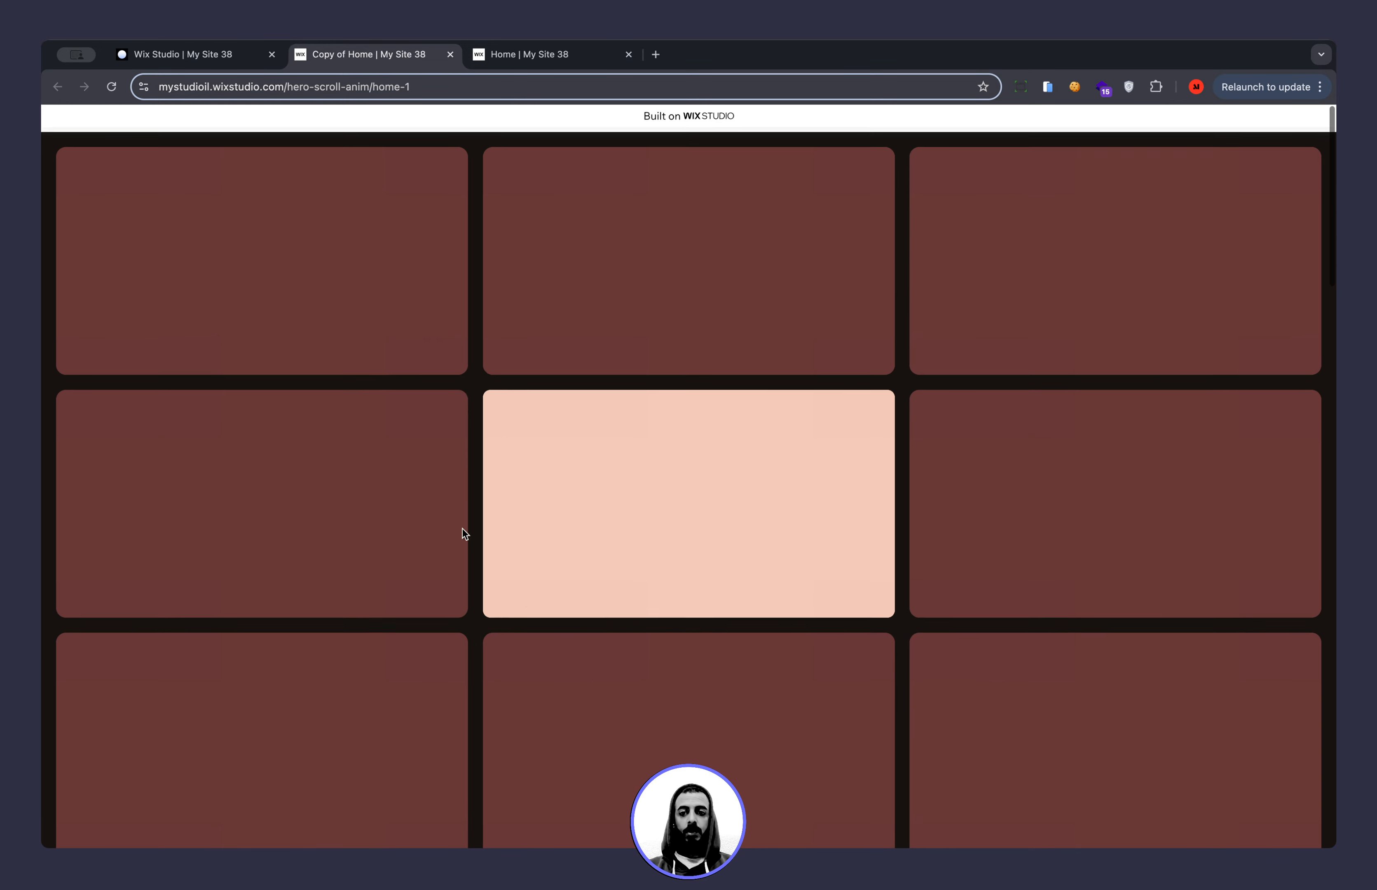
scroll(370, 375, "down", 1)
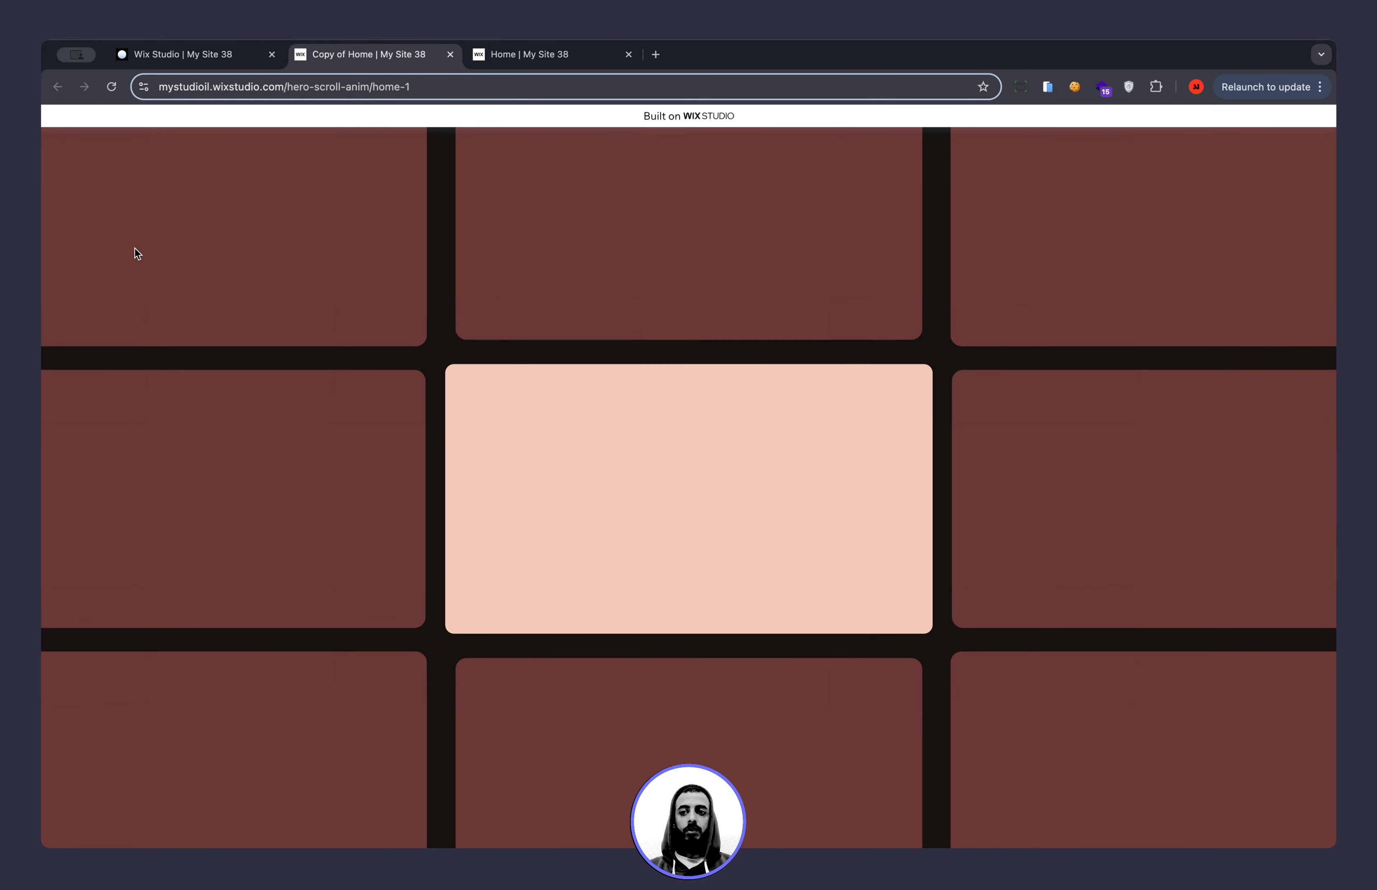
scroll(183, 239, "down", 3)
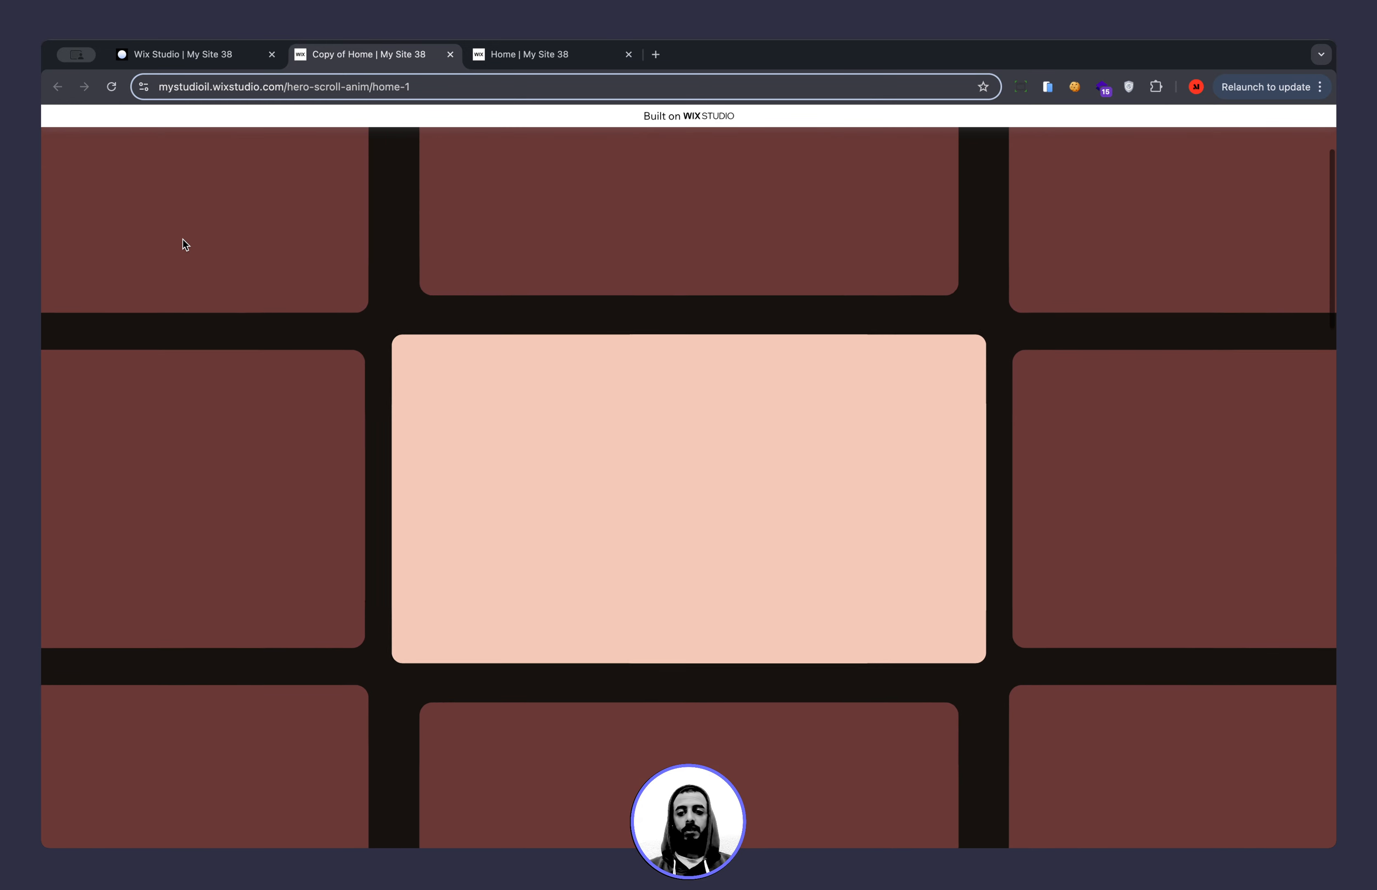
scroll(183, 239, "up", 3)
scroll(183, 239, "down", 3)
scroll(183, 239, "up", 3)
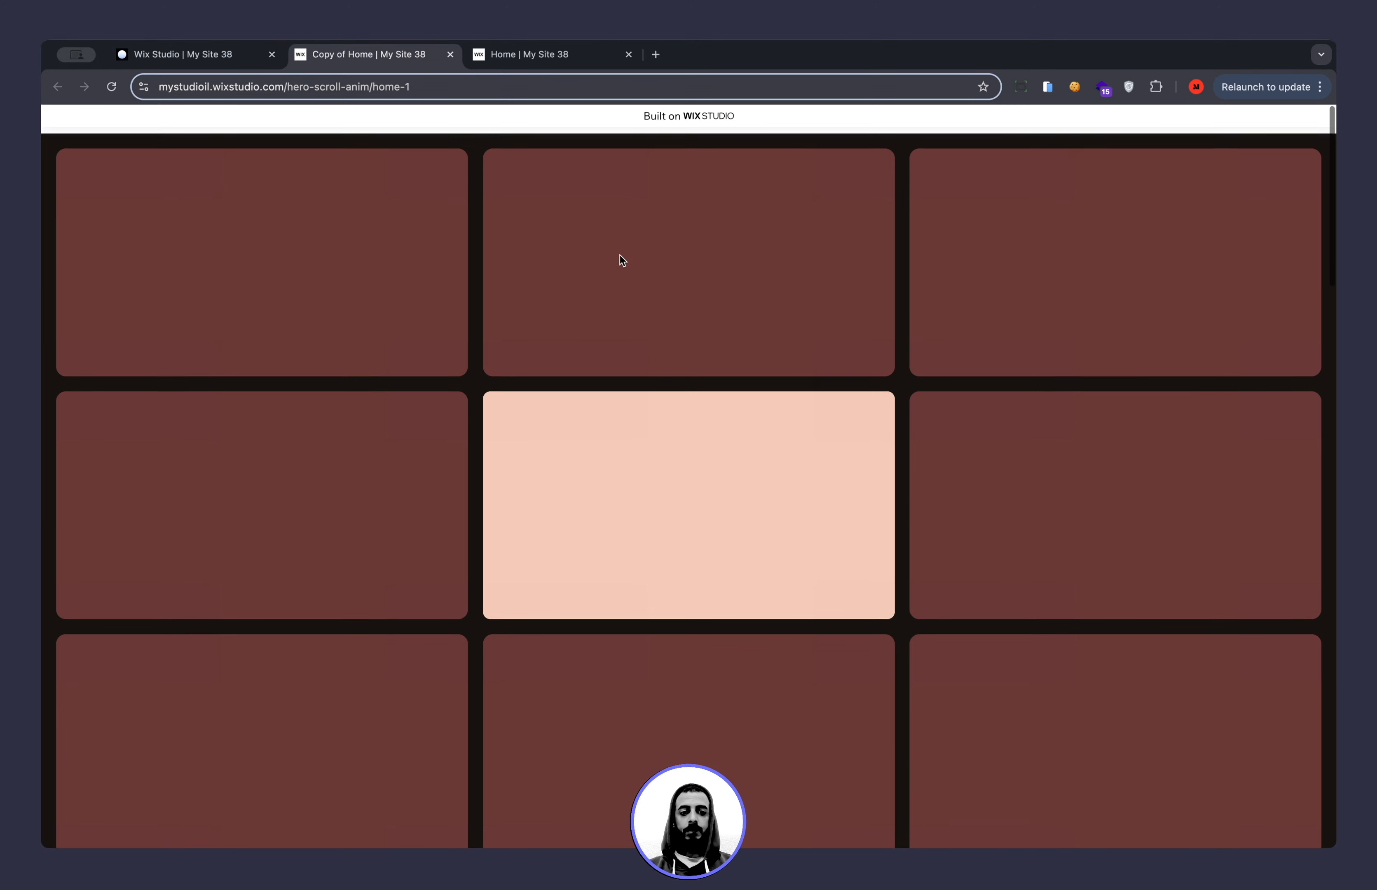
scroll(1139, 518, "down", 4)
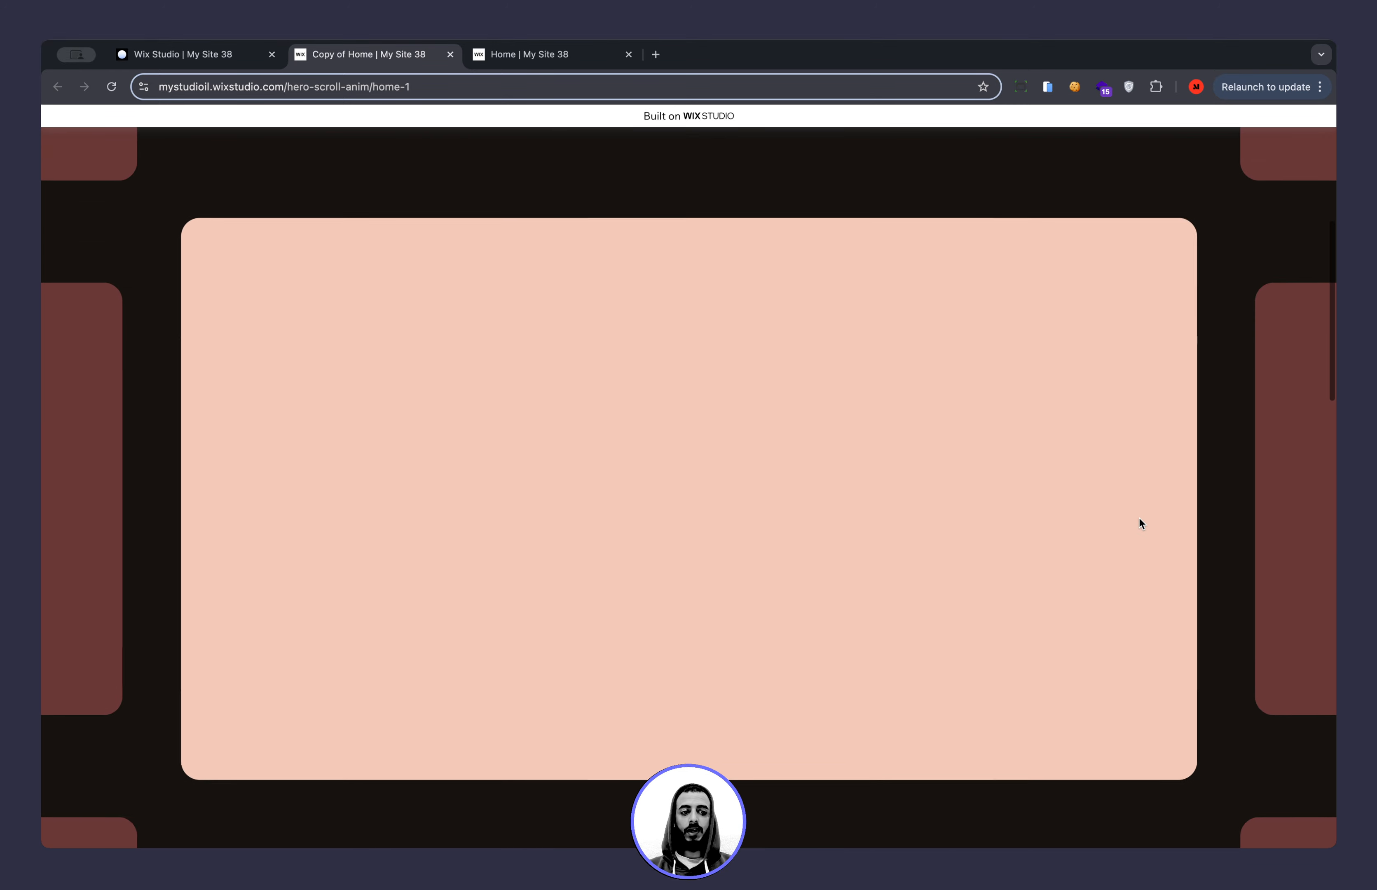
scroll(1139, 518, "up", 4)
left_click(197, 54)
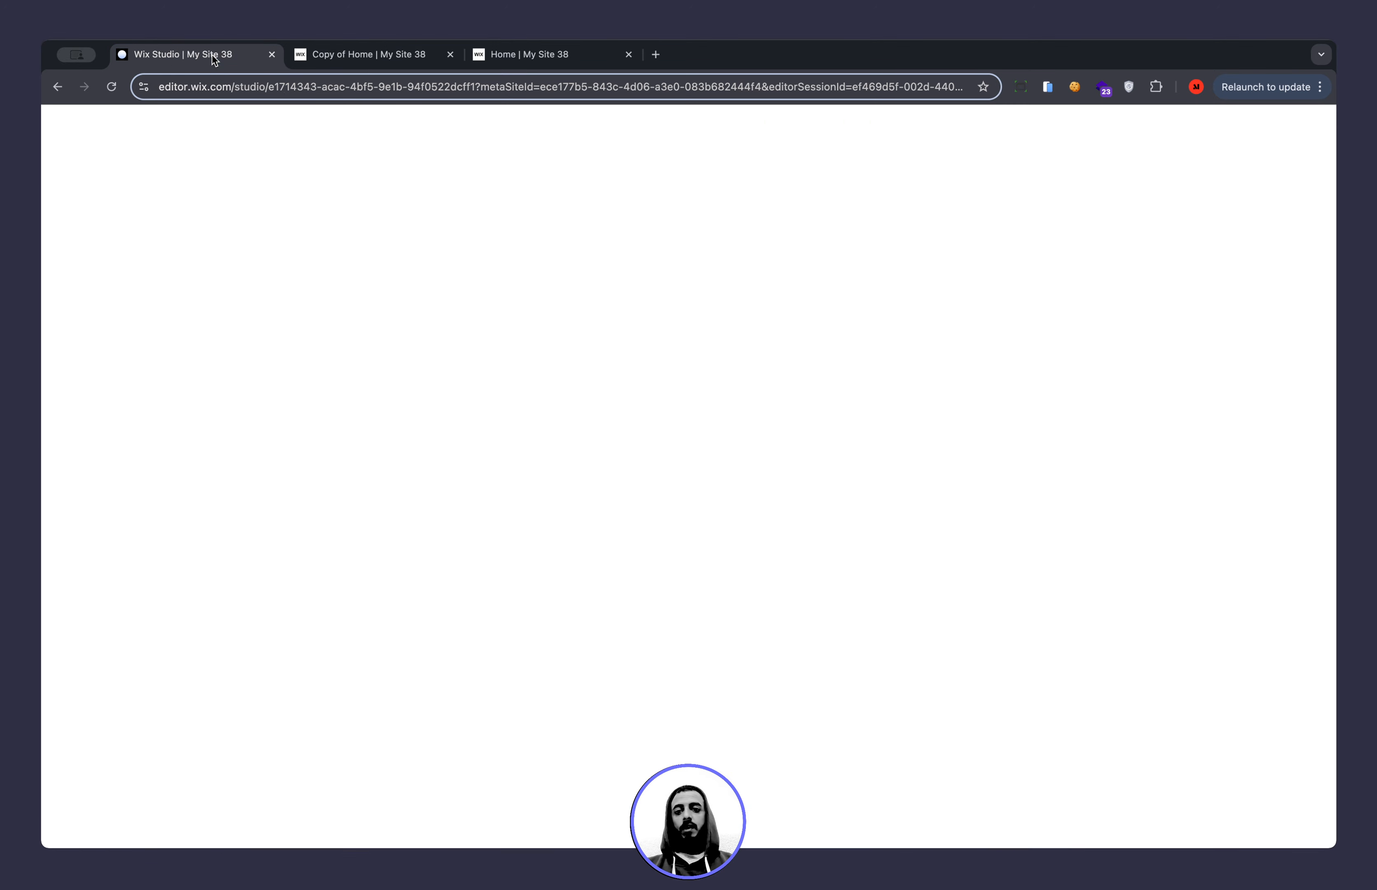
left_click(658, 539)
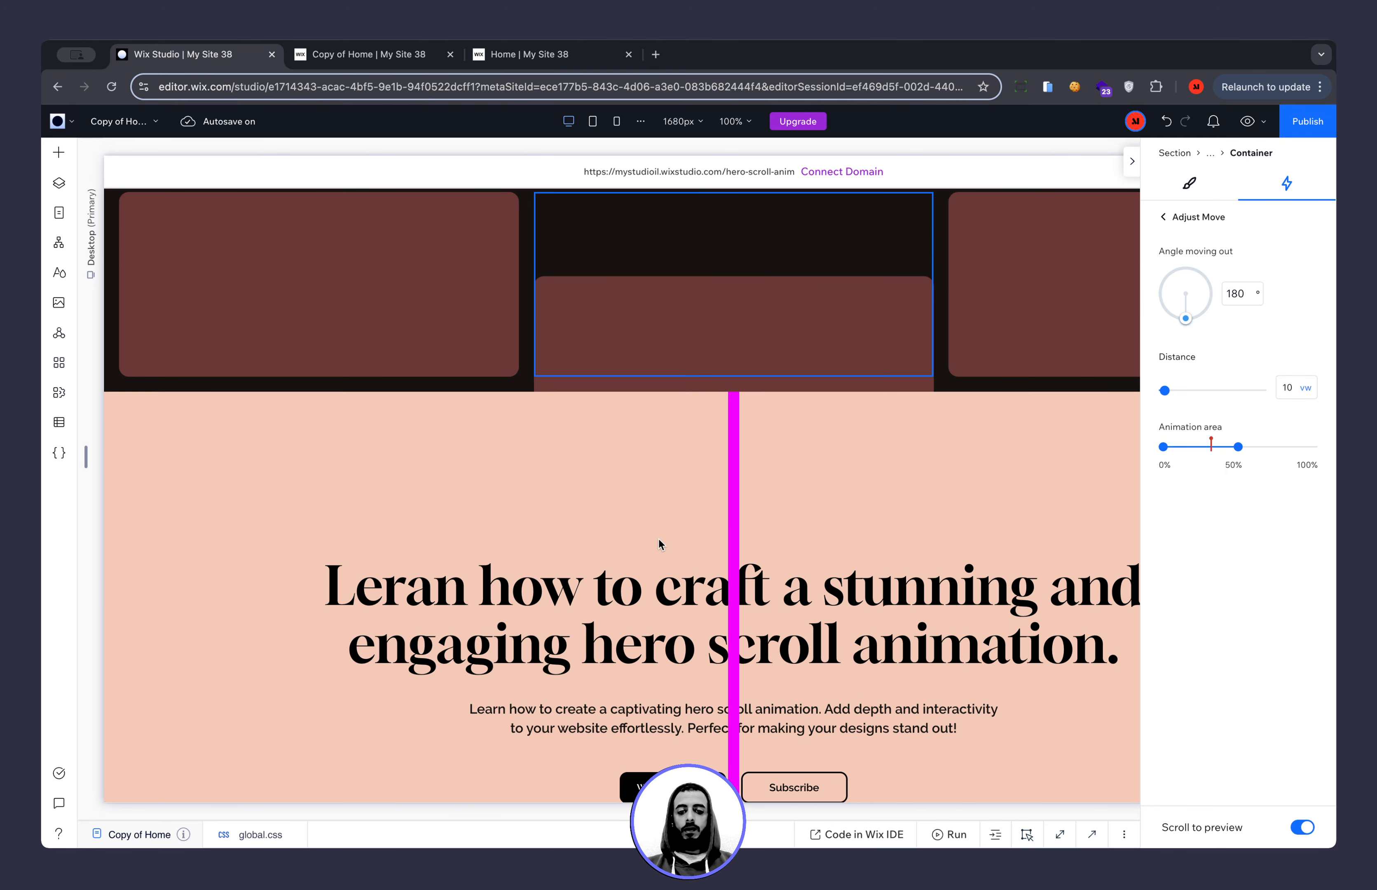
Inspect the scroll animations tied to the magenta timeline line, and select Images Grid Wrapper (sticky) with its child layers collapsed.
left_click(736, 476)
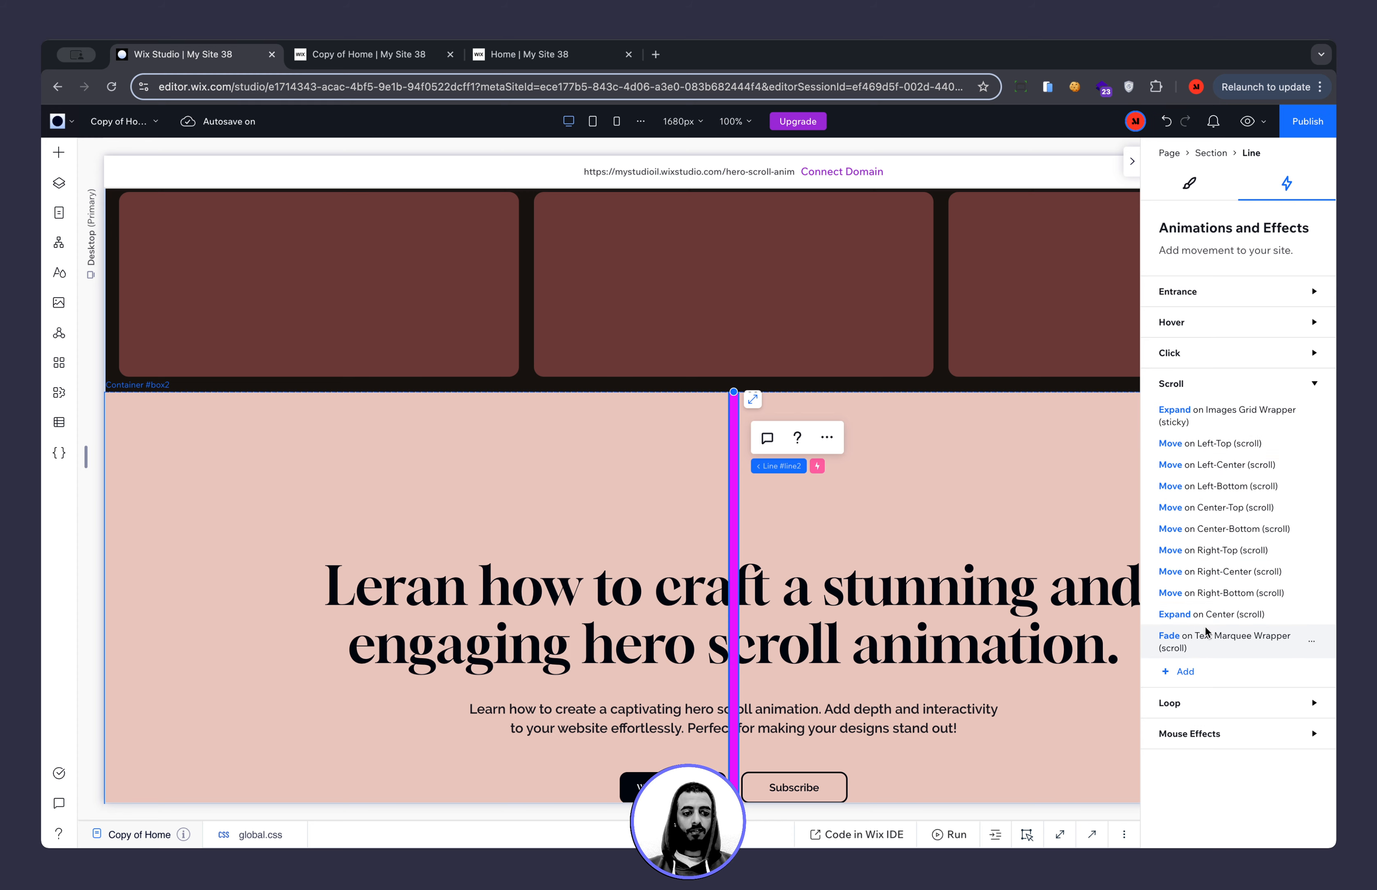
scroll(1040, 397, "up", 6)
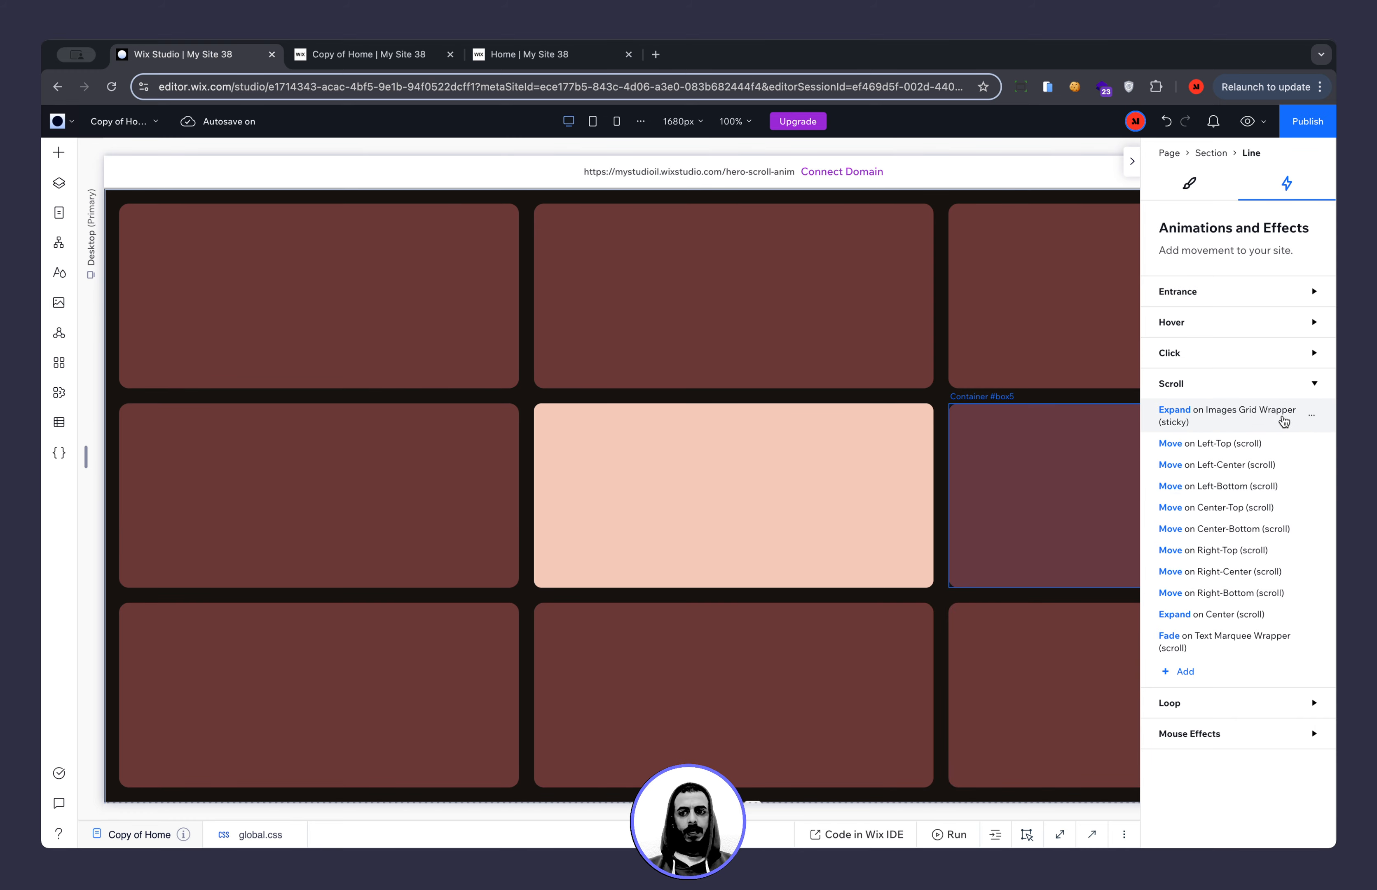
left_click(59, 183)
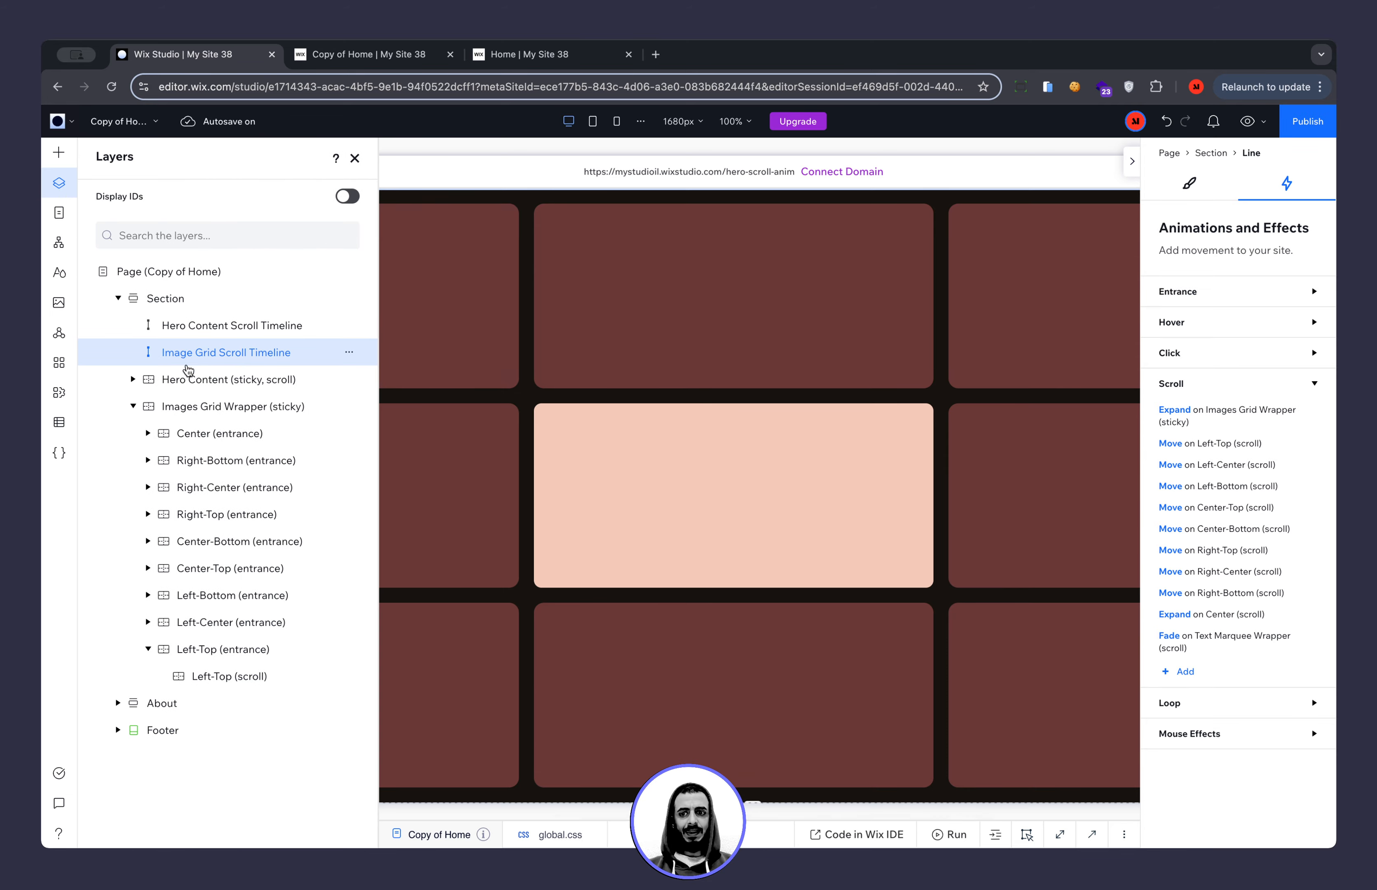
left_click(152, 407)
left_click(133, 406)
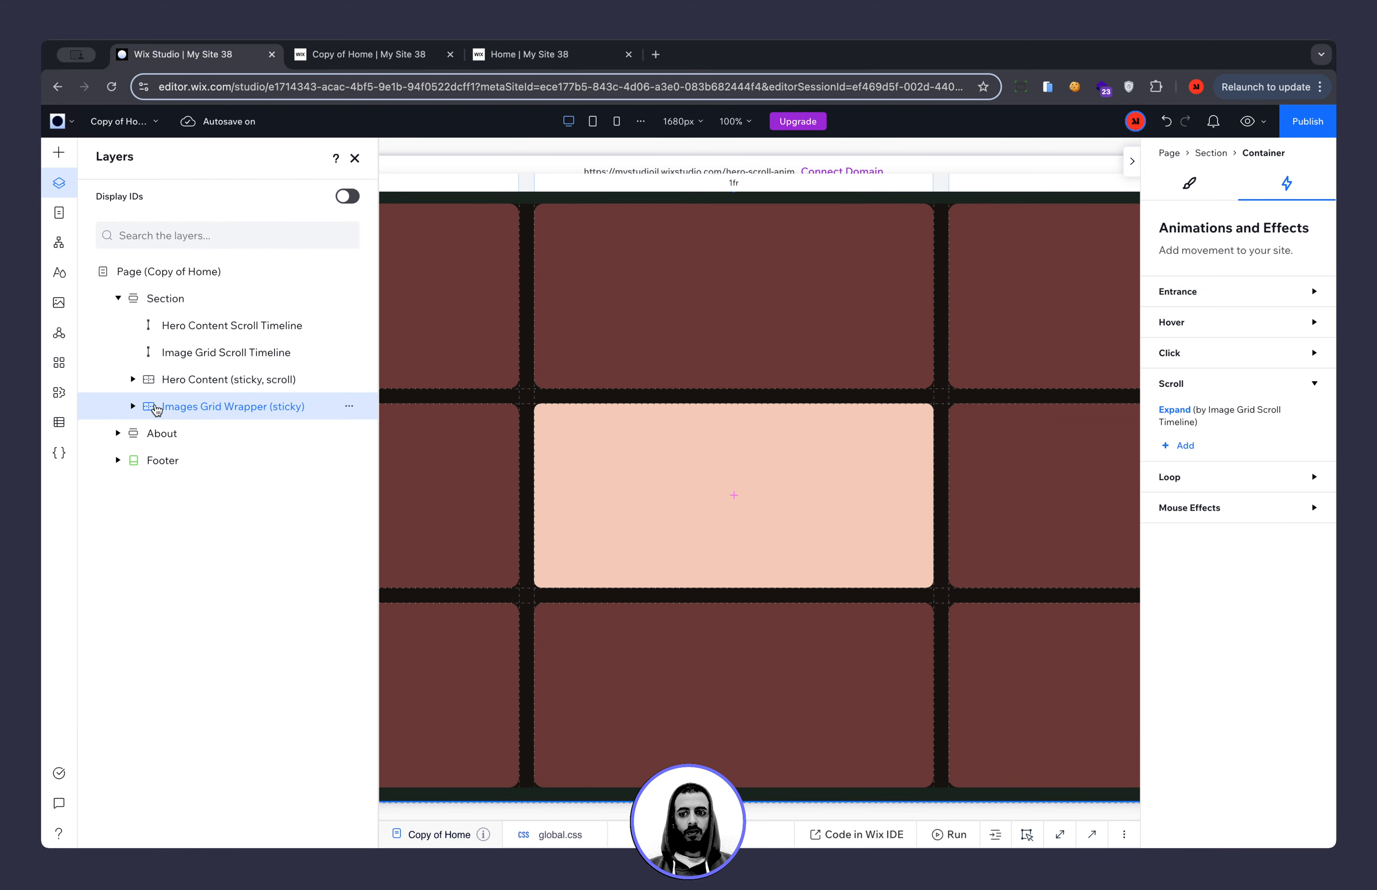
scroll(565, 405, "left", 5)
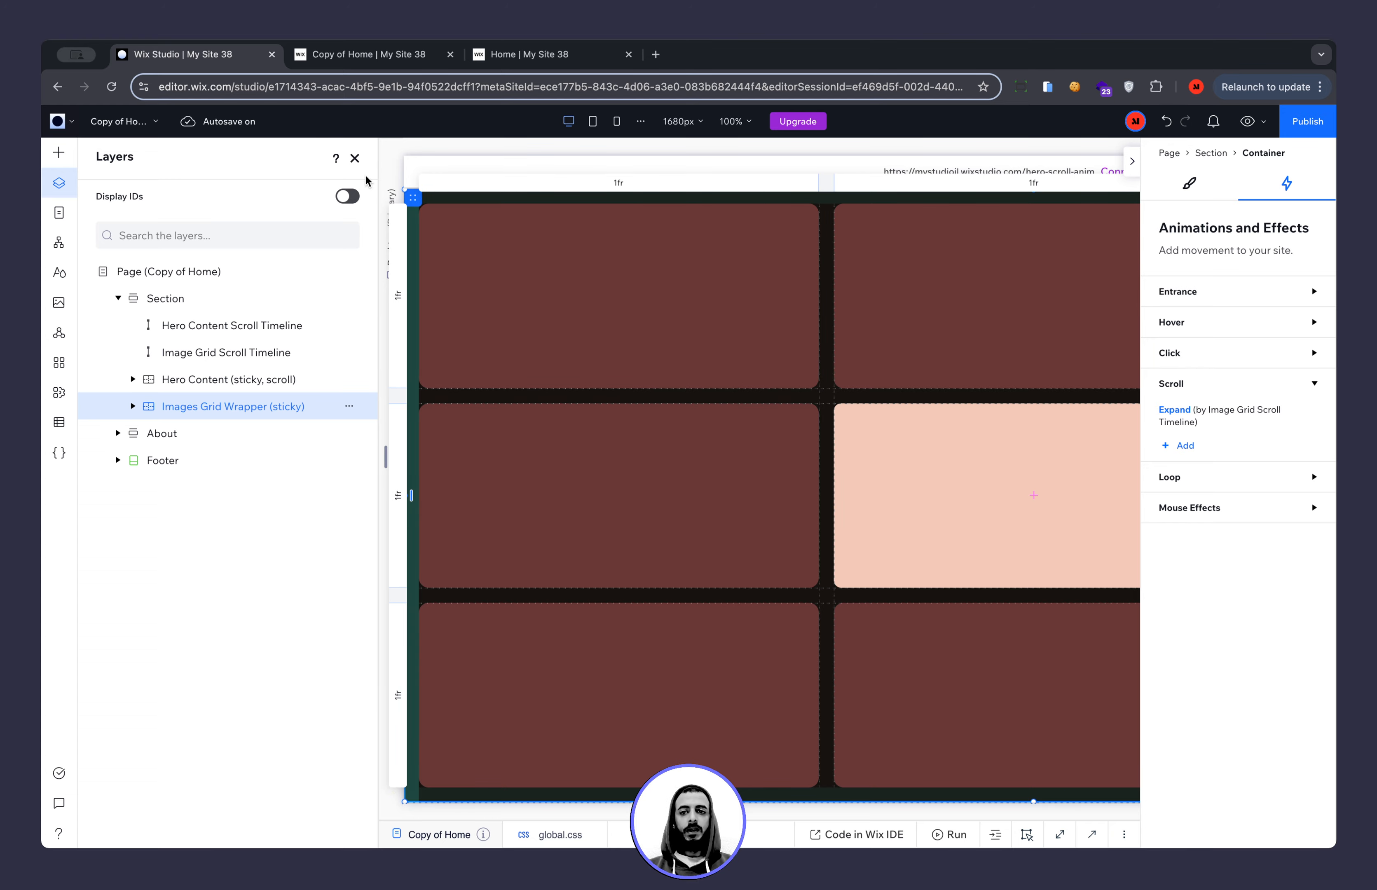
Examine on the published Copy of Home page how the whole grid enlarges on scroll, and return to the editor.
left_click(374, 63)
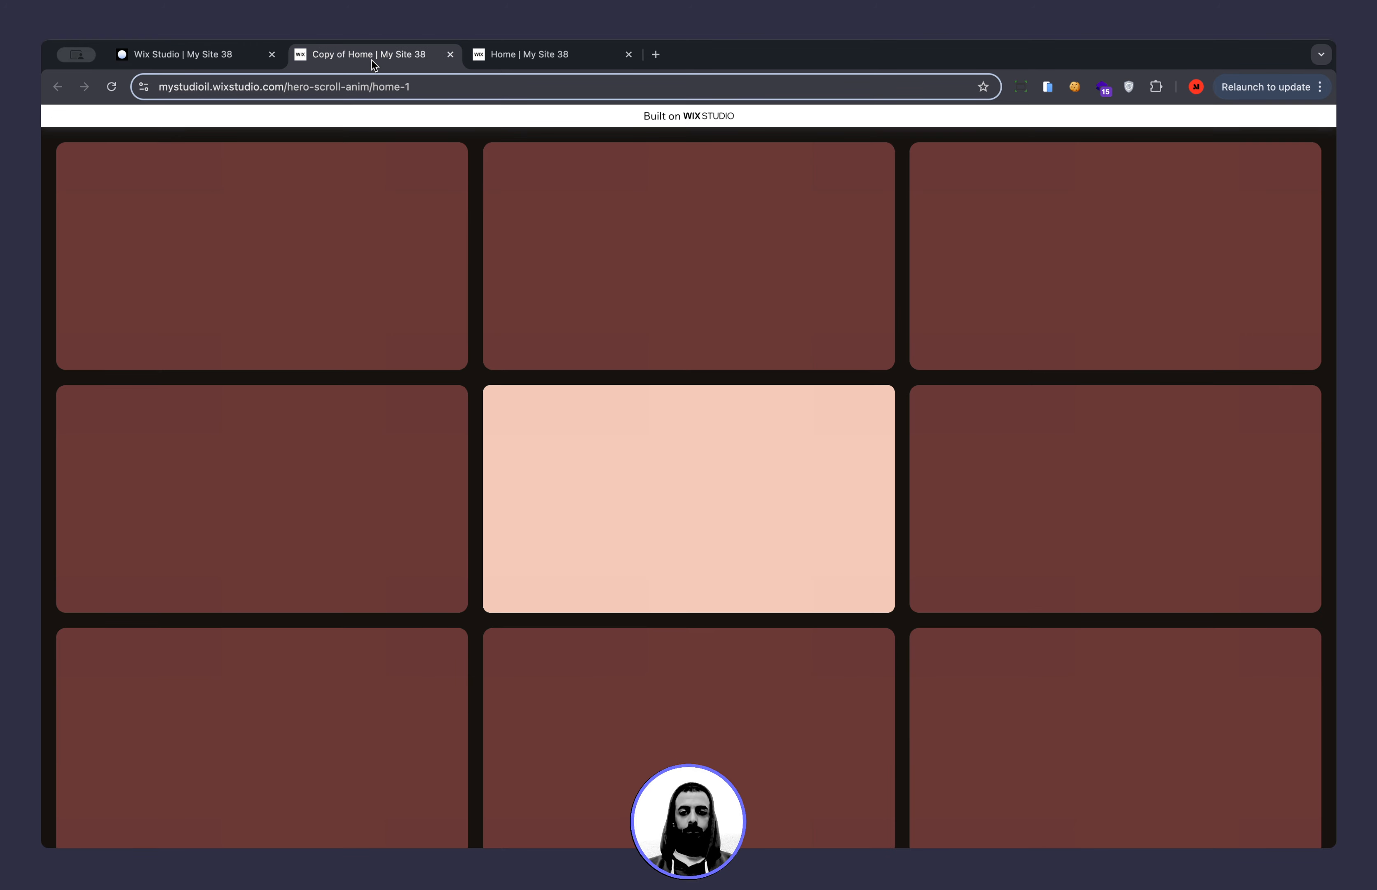
scroll(489, 387, "down", 5)
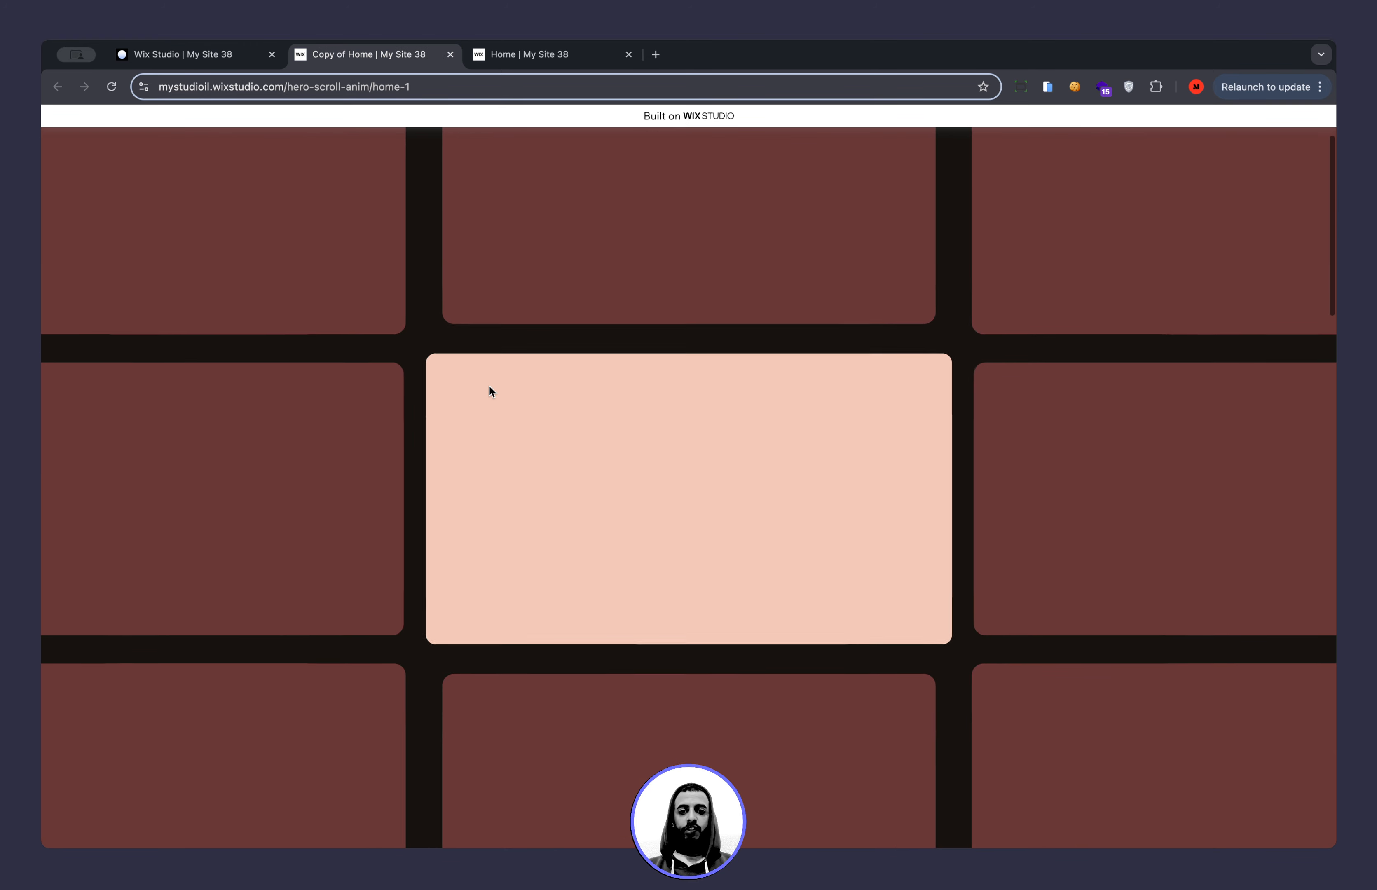
scroll(489, 392, "down", 3)
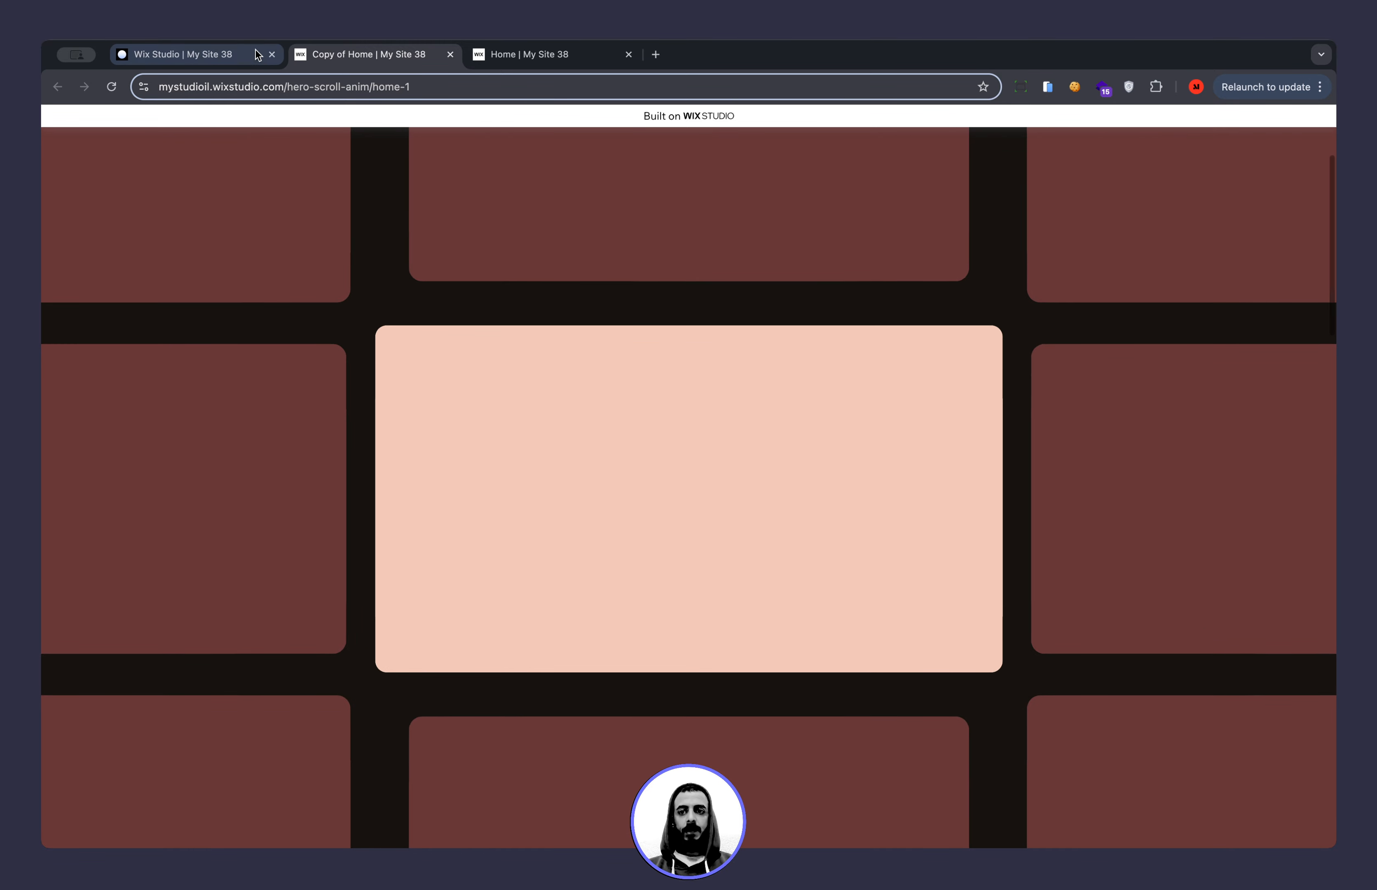
left_click(191, 54)
Open the Expand scroll adjustments of Images Grid Wrapper (sticky) and close the layer list.
left_click(1205, 412)
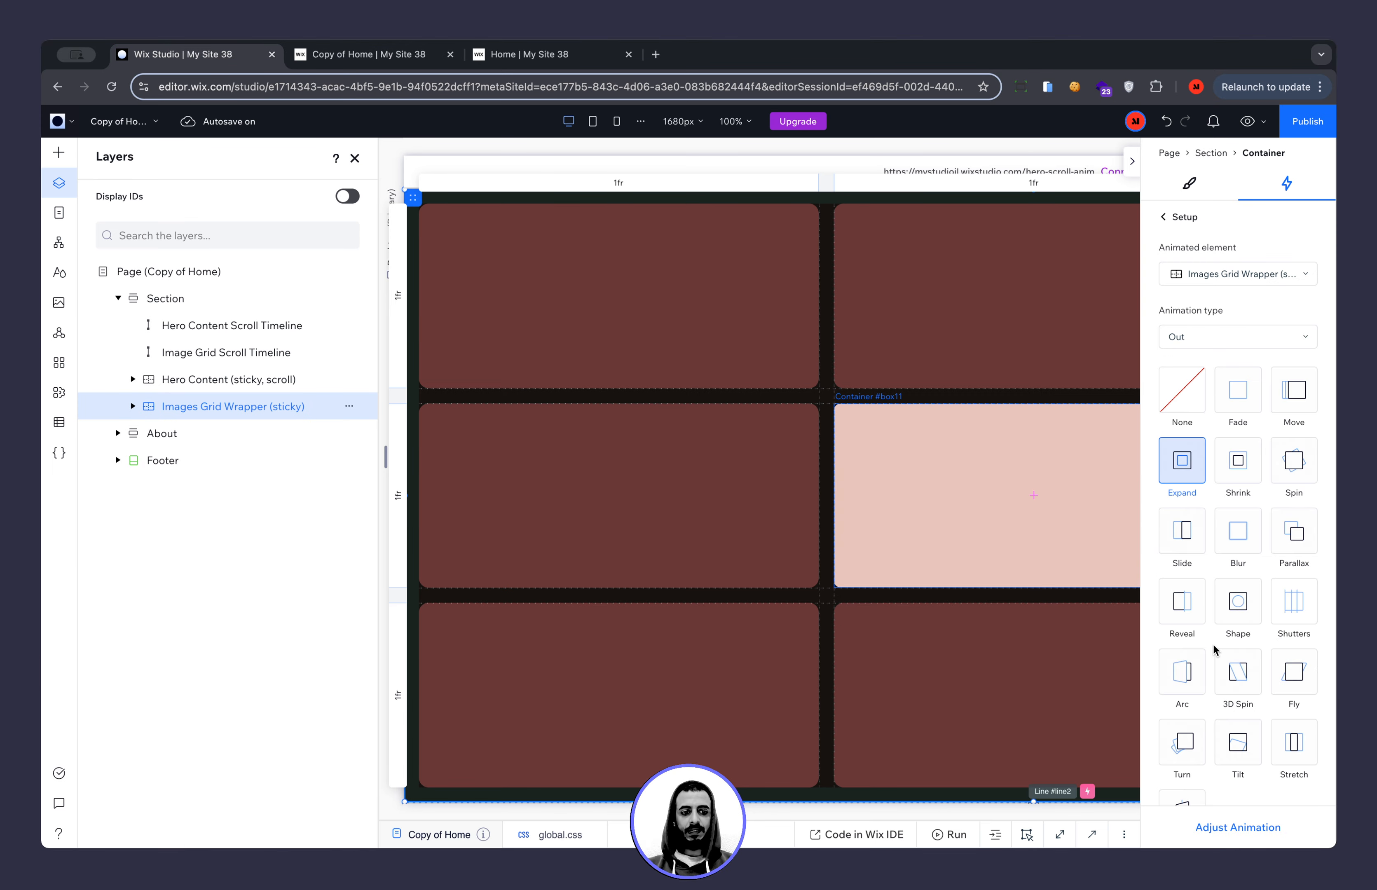
left_click(1247, 825)
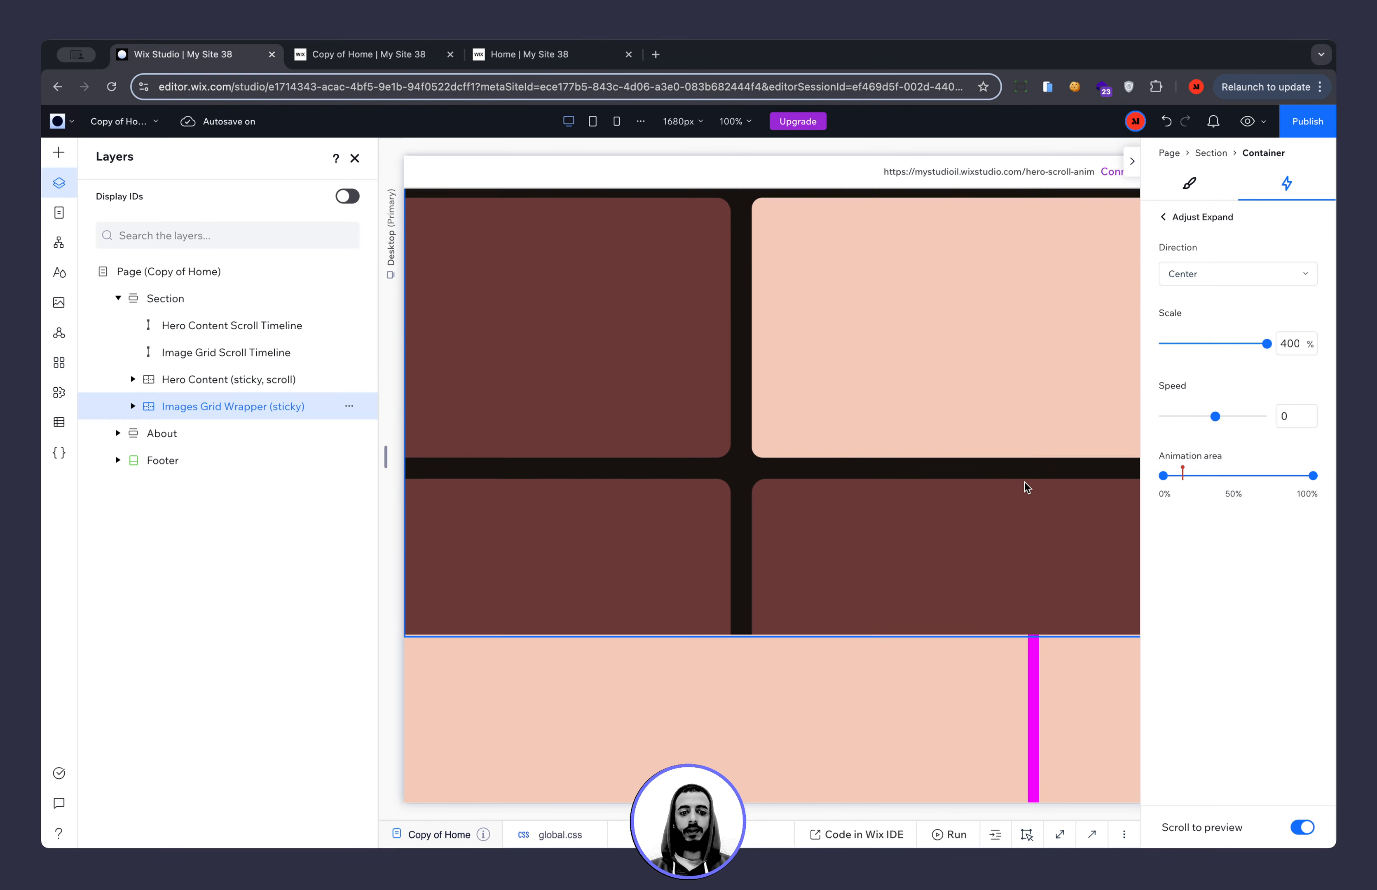
left_click(355, 158)
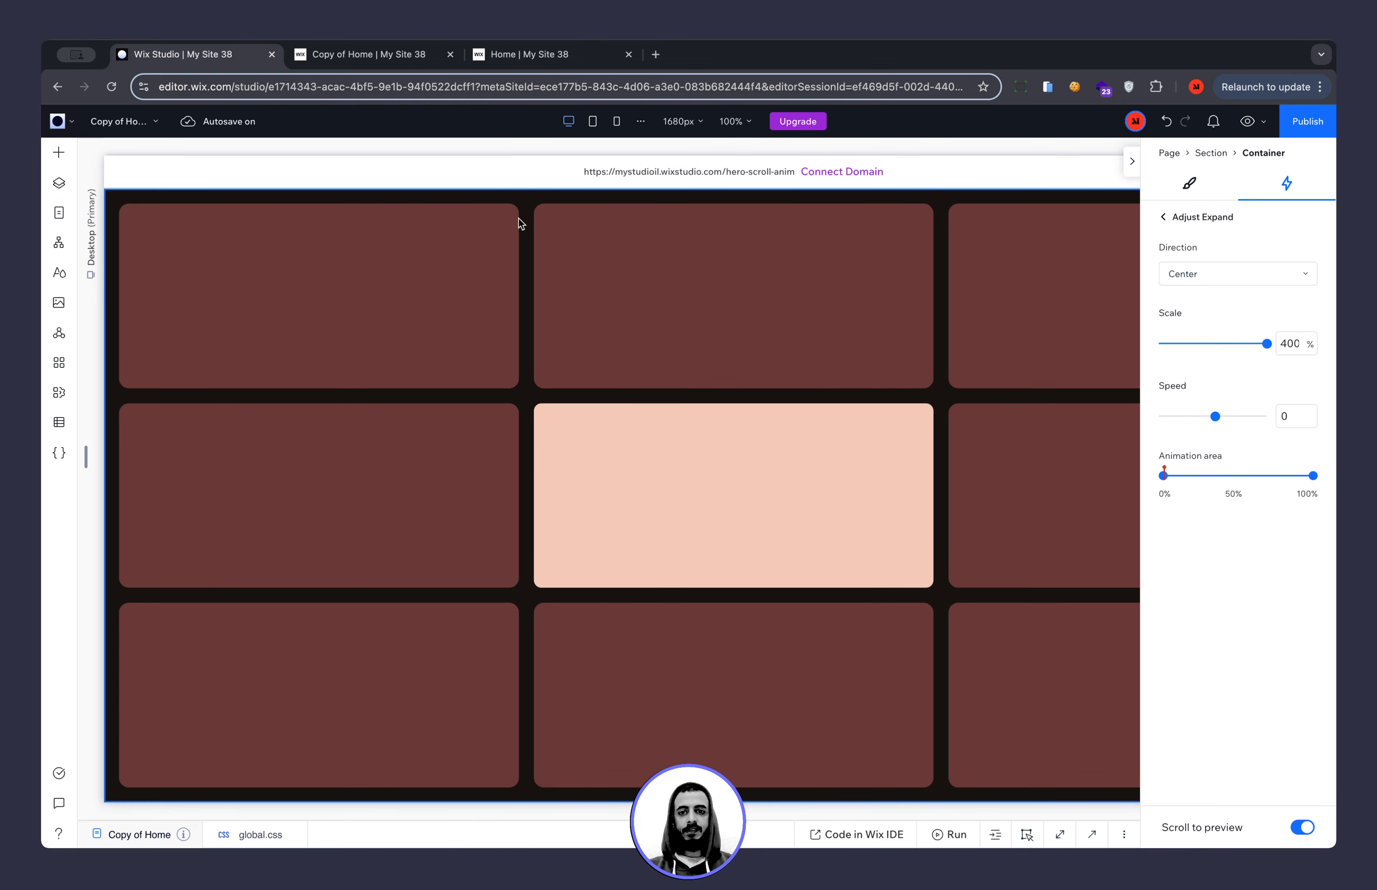
Examine on the canvas how the Images Grid Wrapper's Expand effect progresses through its animation area while scrolling back and forth.
scroll(673, 386, "down", 3)
scroll(673, 385, "down", 2)
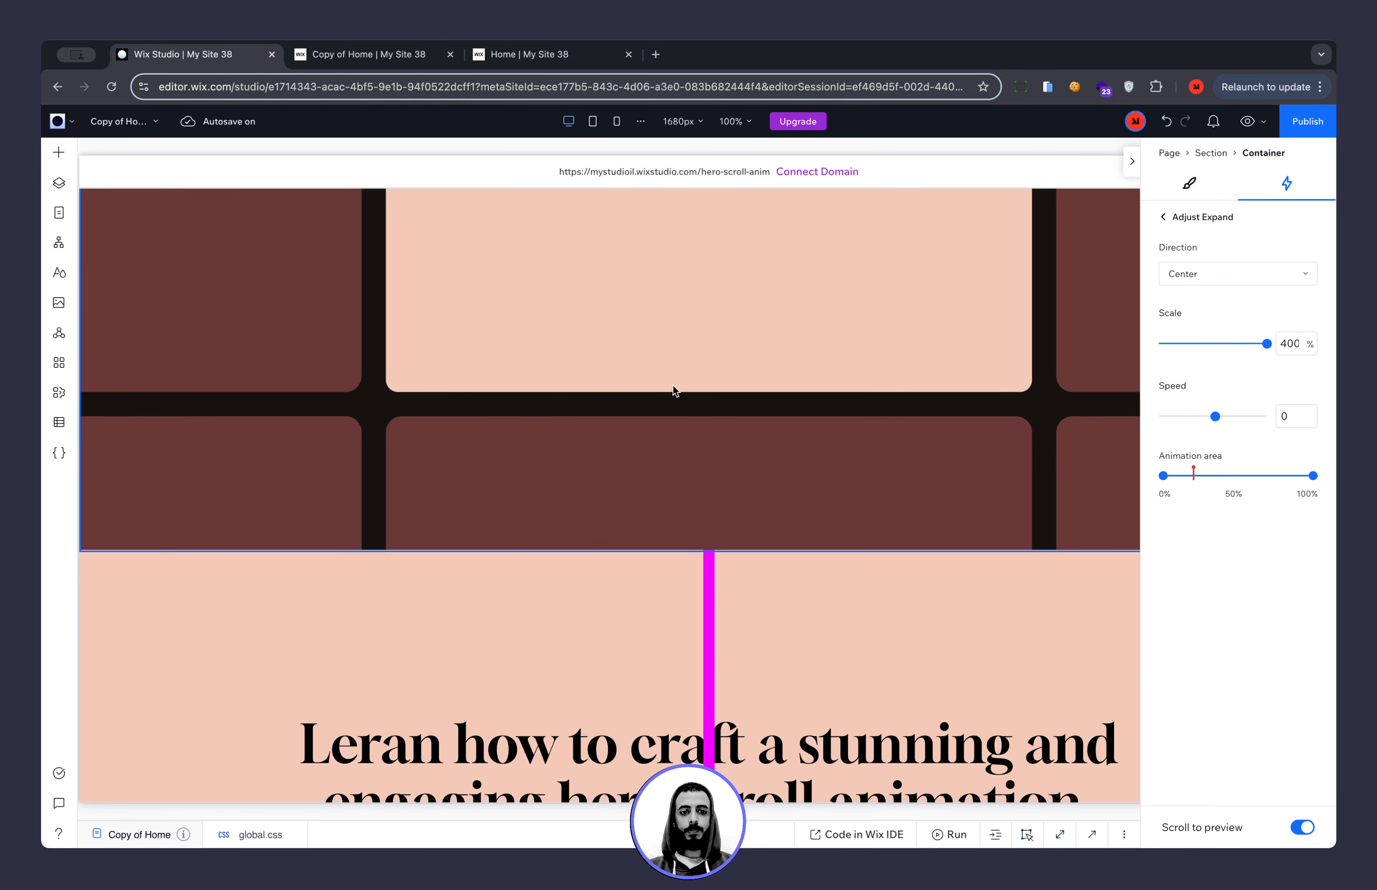
scroll(672, 386, "up", 3)
scroll(672, 386, "down", 3)
scroll(672, 385, "up", 2)
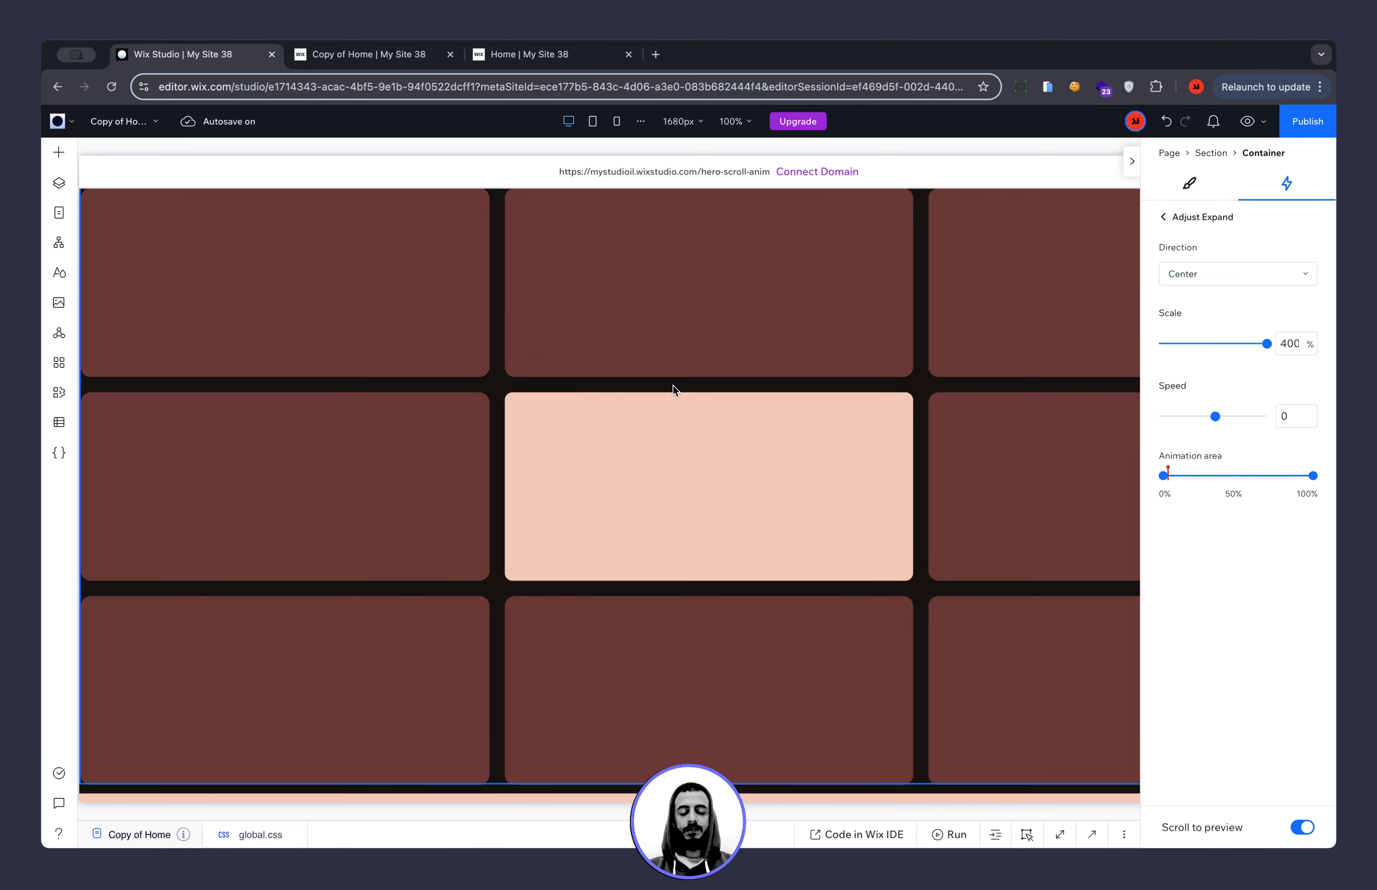
scroll(672, 386, "down", 3)
scroll(672, 385, "up", 3)
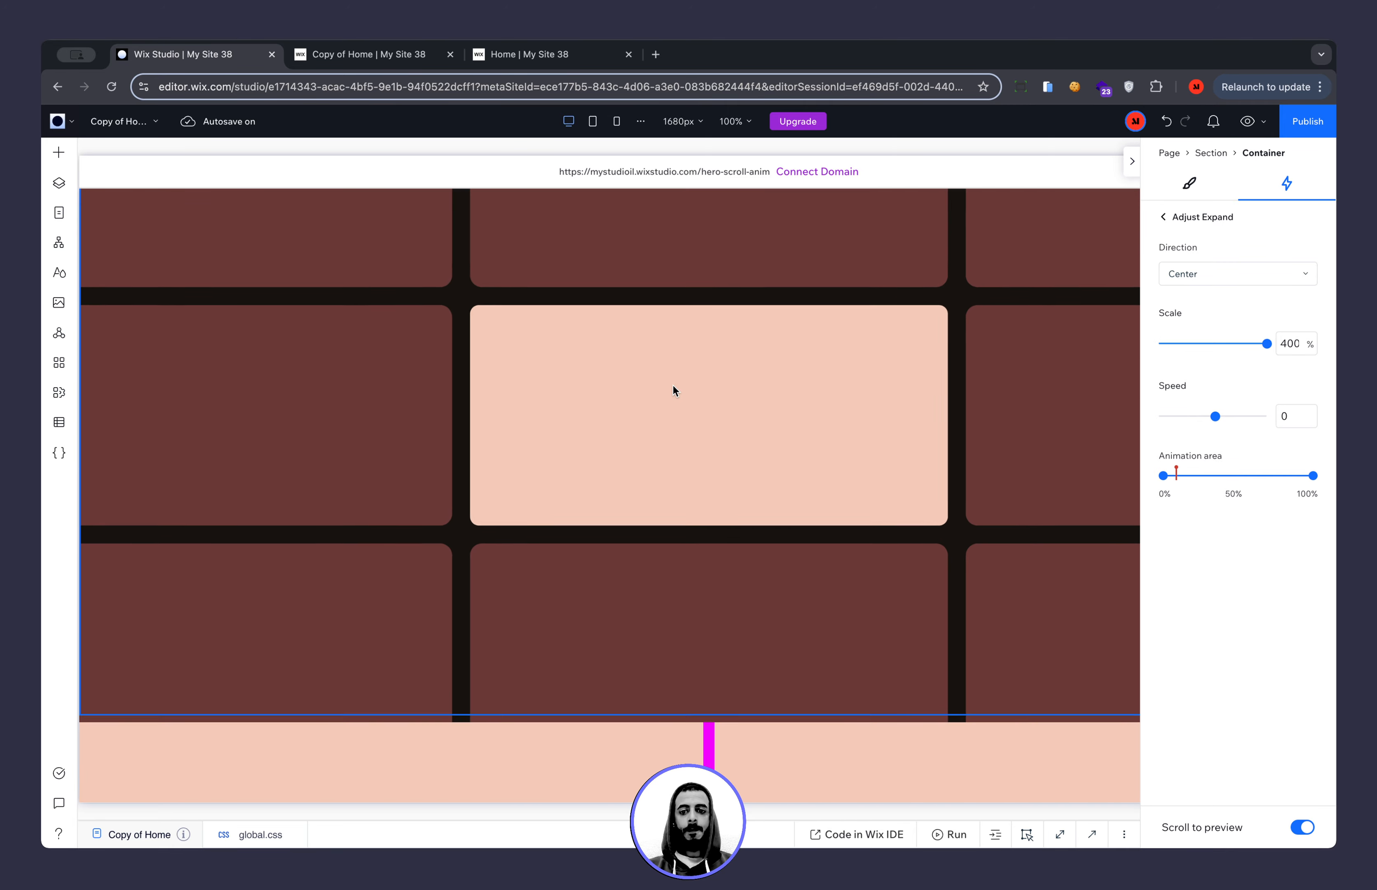
scroll(703, 476, "up", 2)
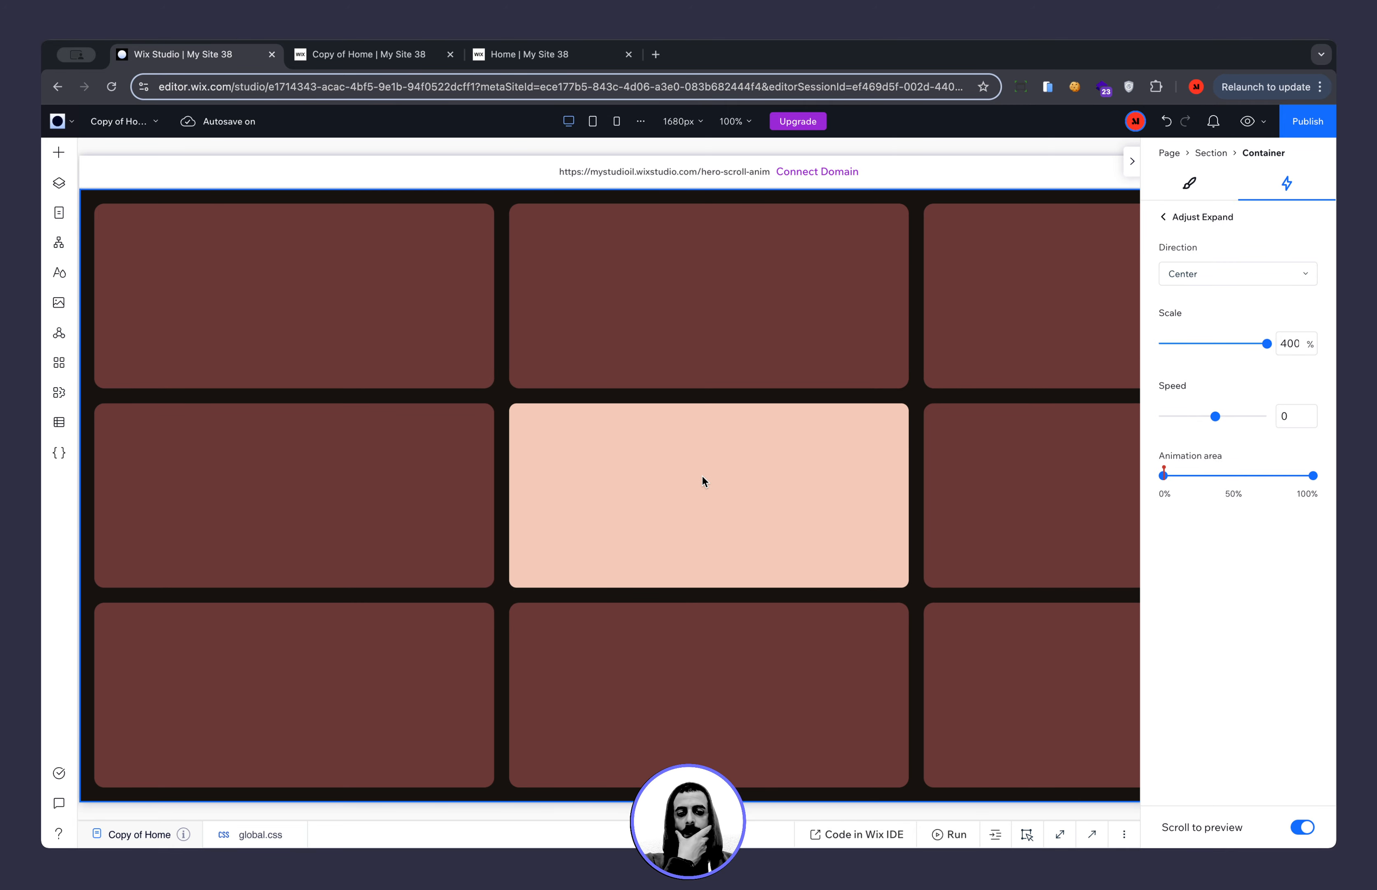
scroll(703, 476, "down", 3)
scroll(703, 475, "up", 2)
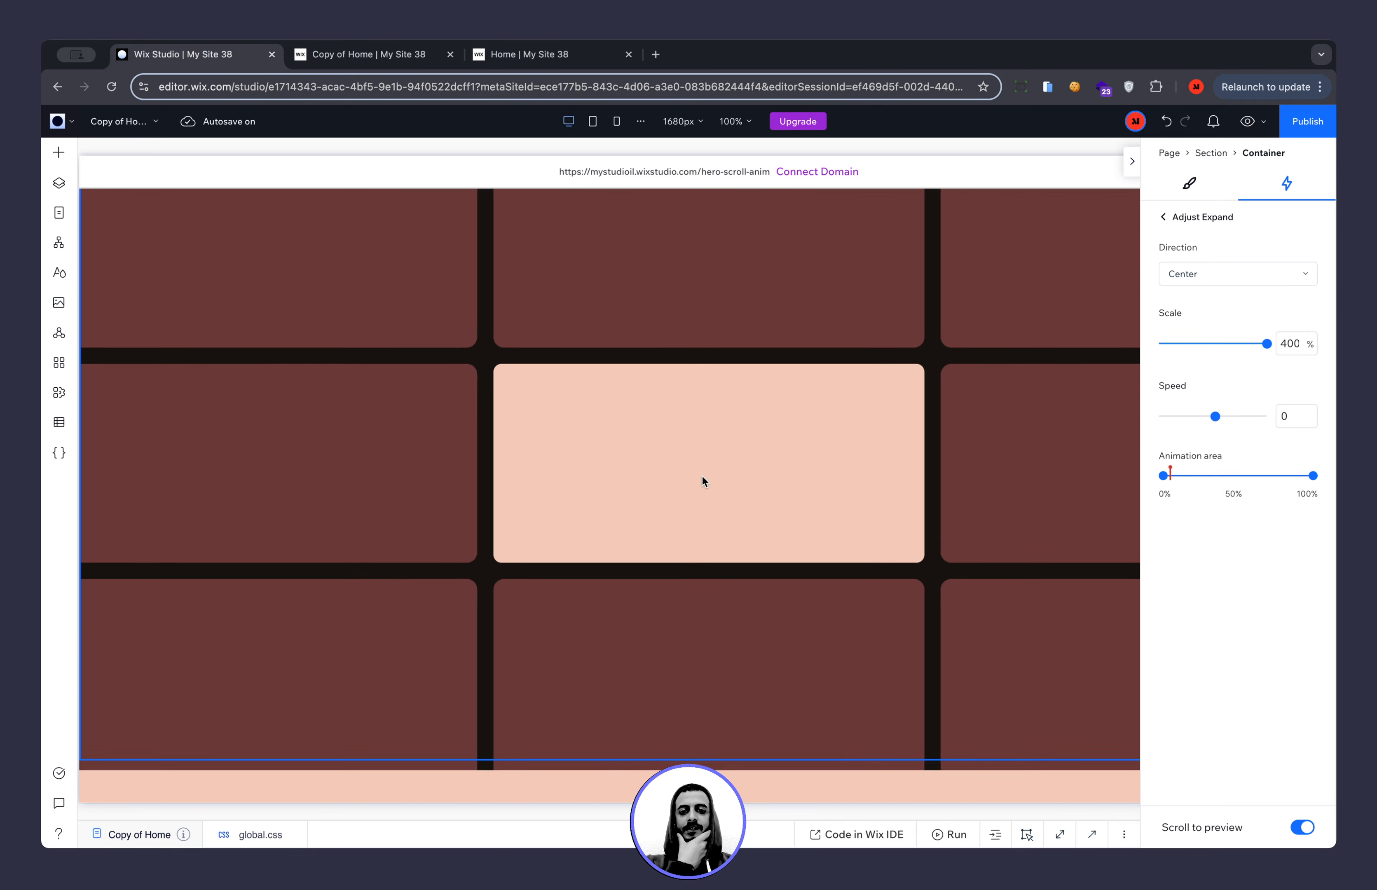
scroll(703, 475, "down", 3)
scroll(702, 476, "up", 3)
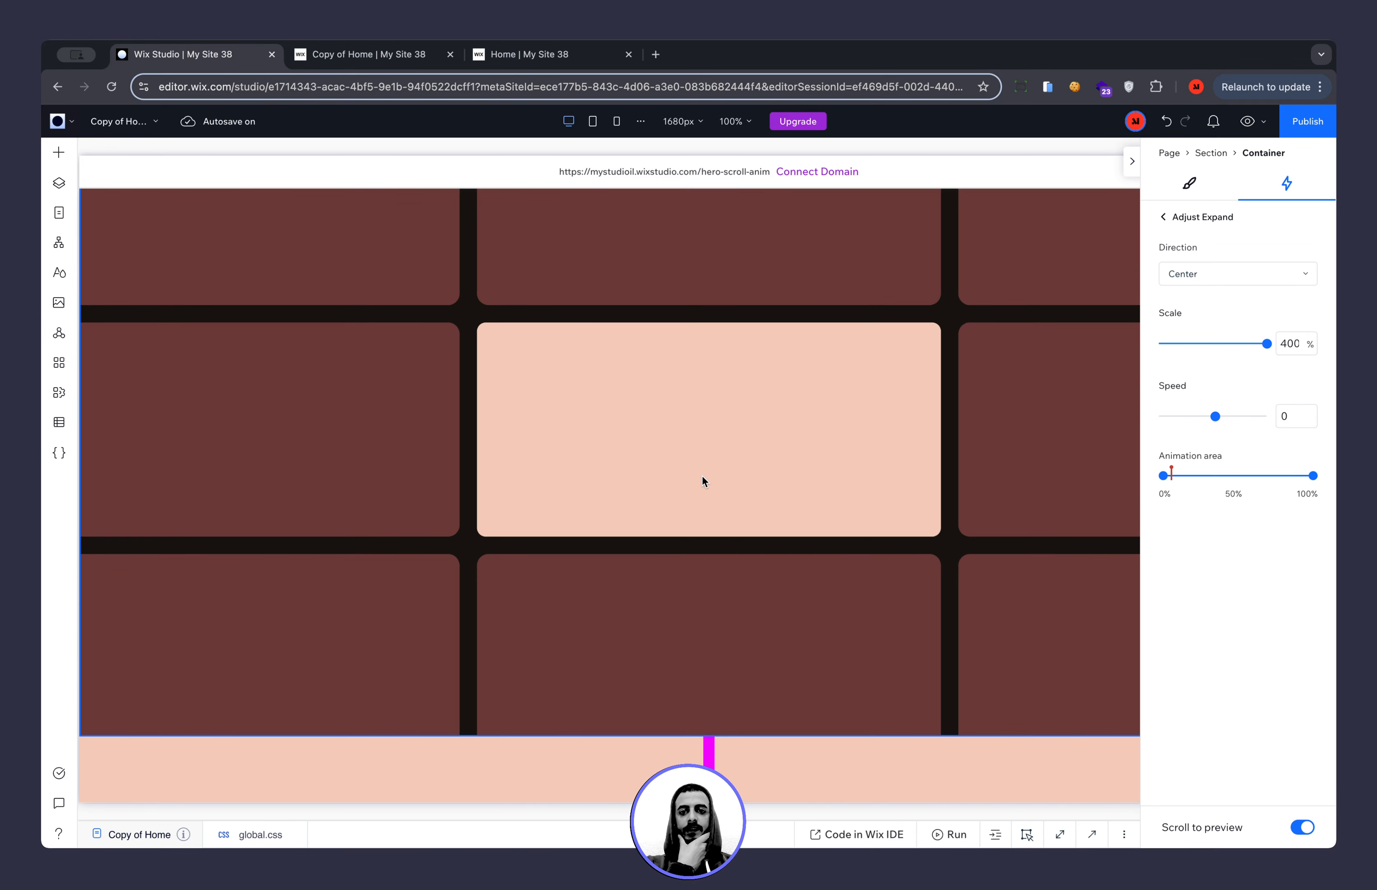
Compare the grid expansion with the published Copy of Home page, and return to the editor.
left_click(370, 54)
scroll(567, 319, "down", 3)
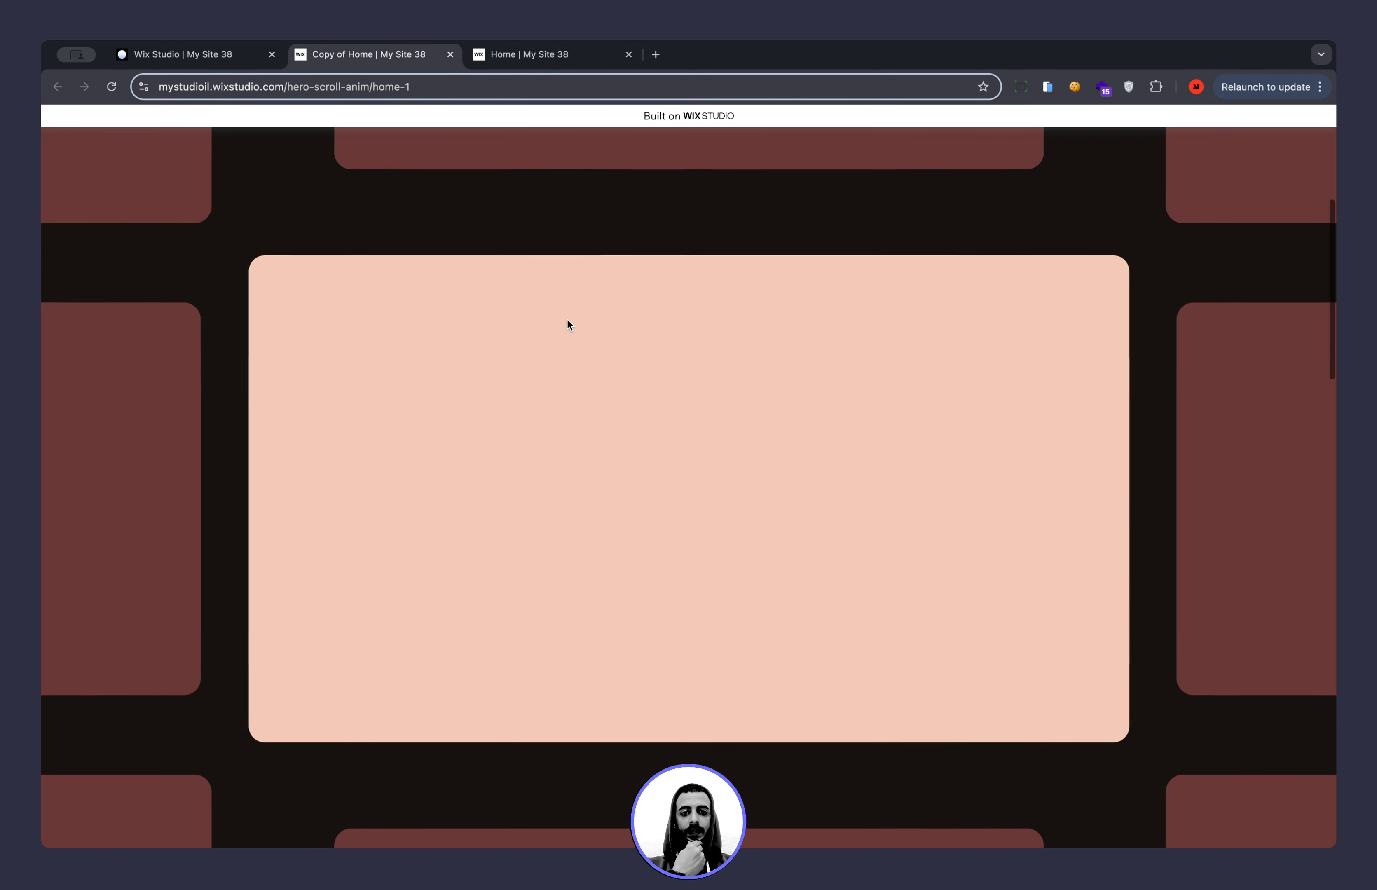
scroll(567, 321, "up", 3)
scroll(567, 321, "down", 3)
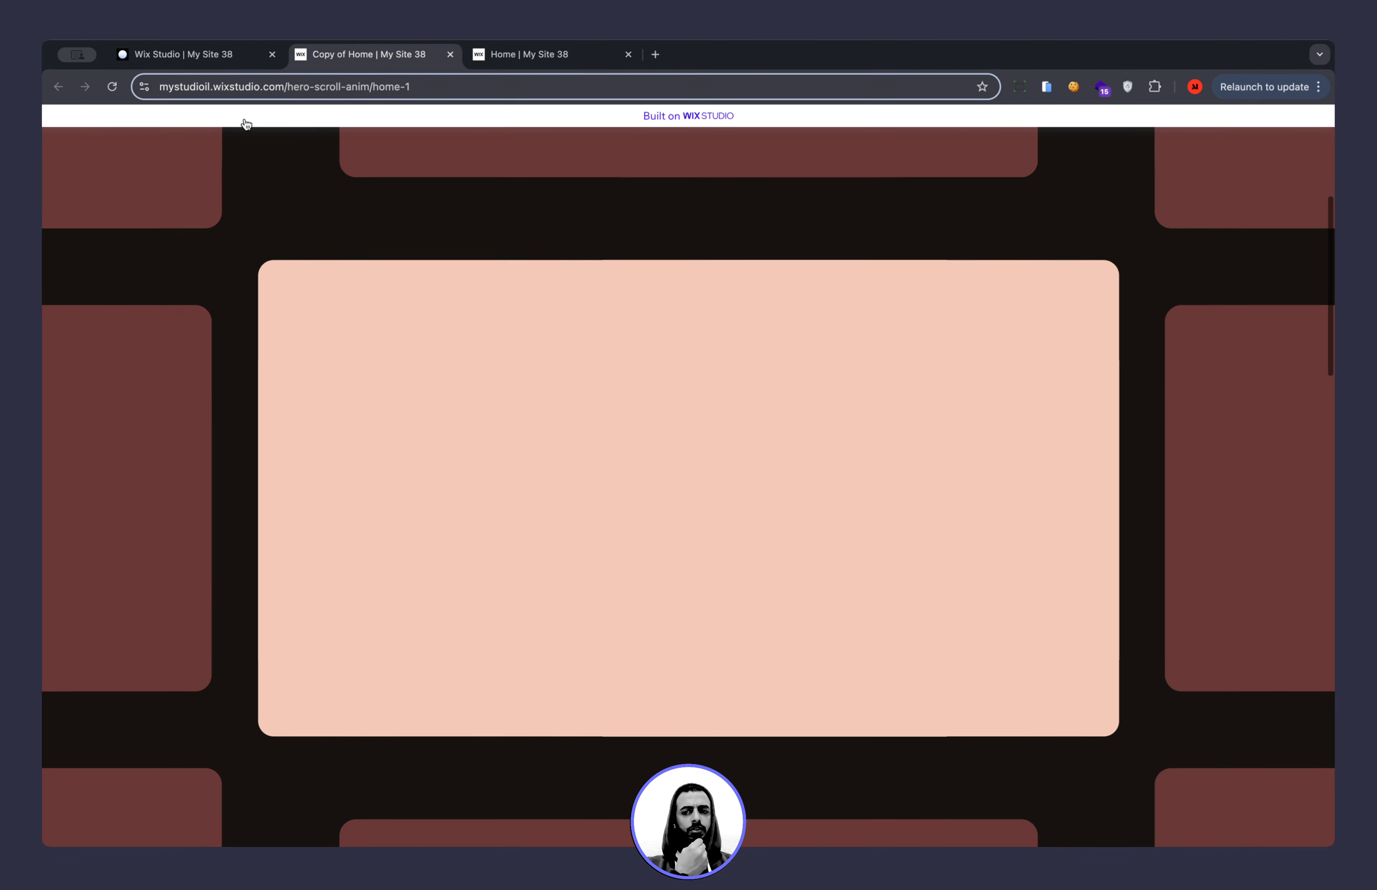
left_click(226, 54)
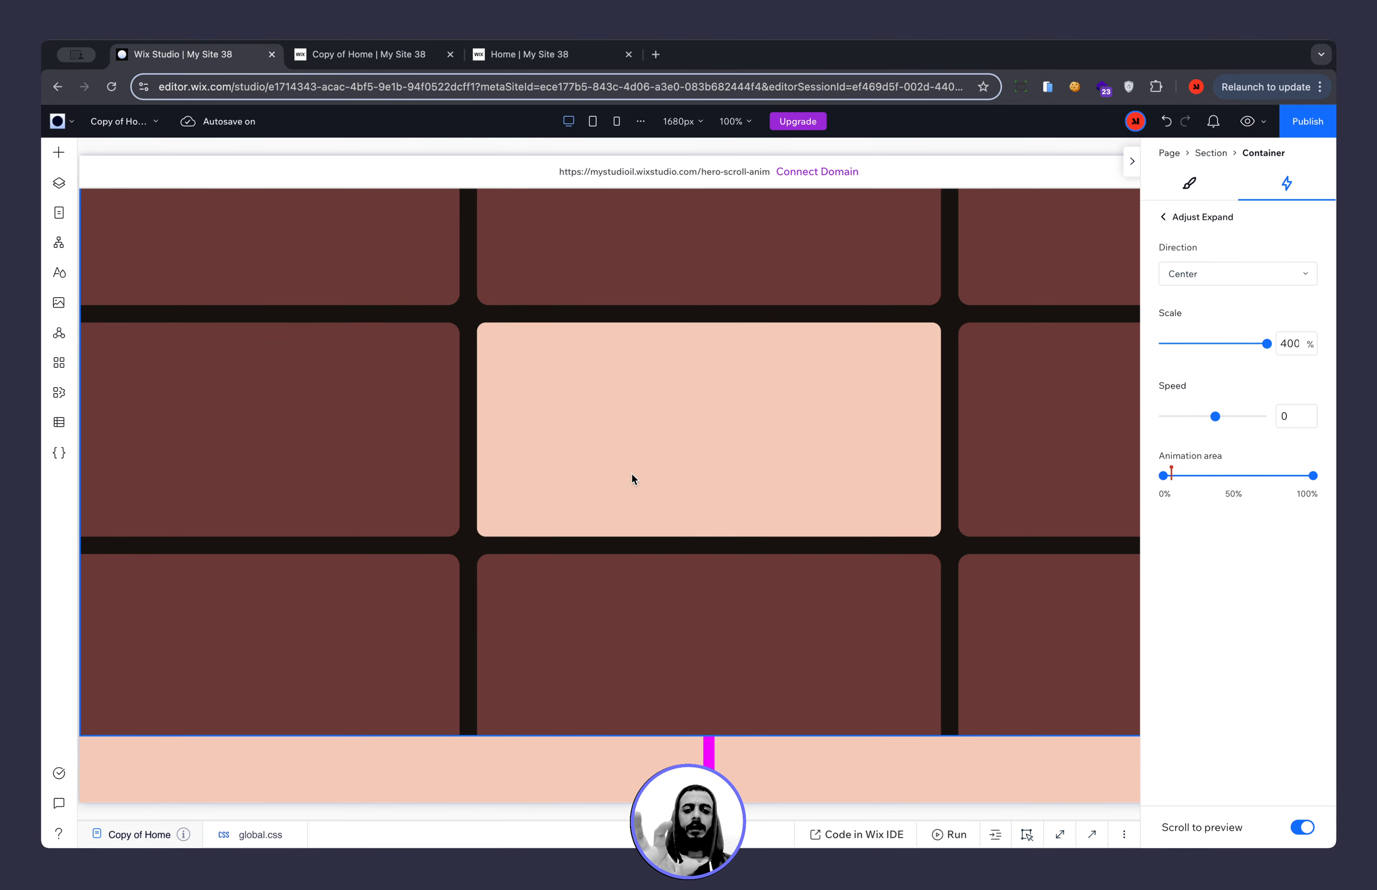
Review the Images Grid Wrapper's Expand effect against the magenta timeline on the canvas, ending at the start of the animation.
scroll(632, 473, "down", 5)
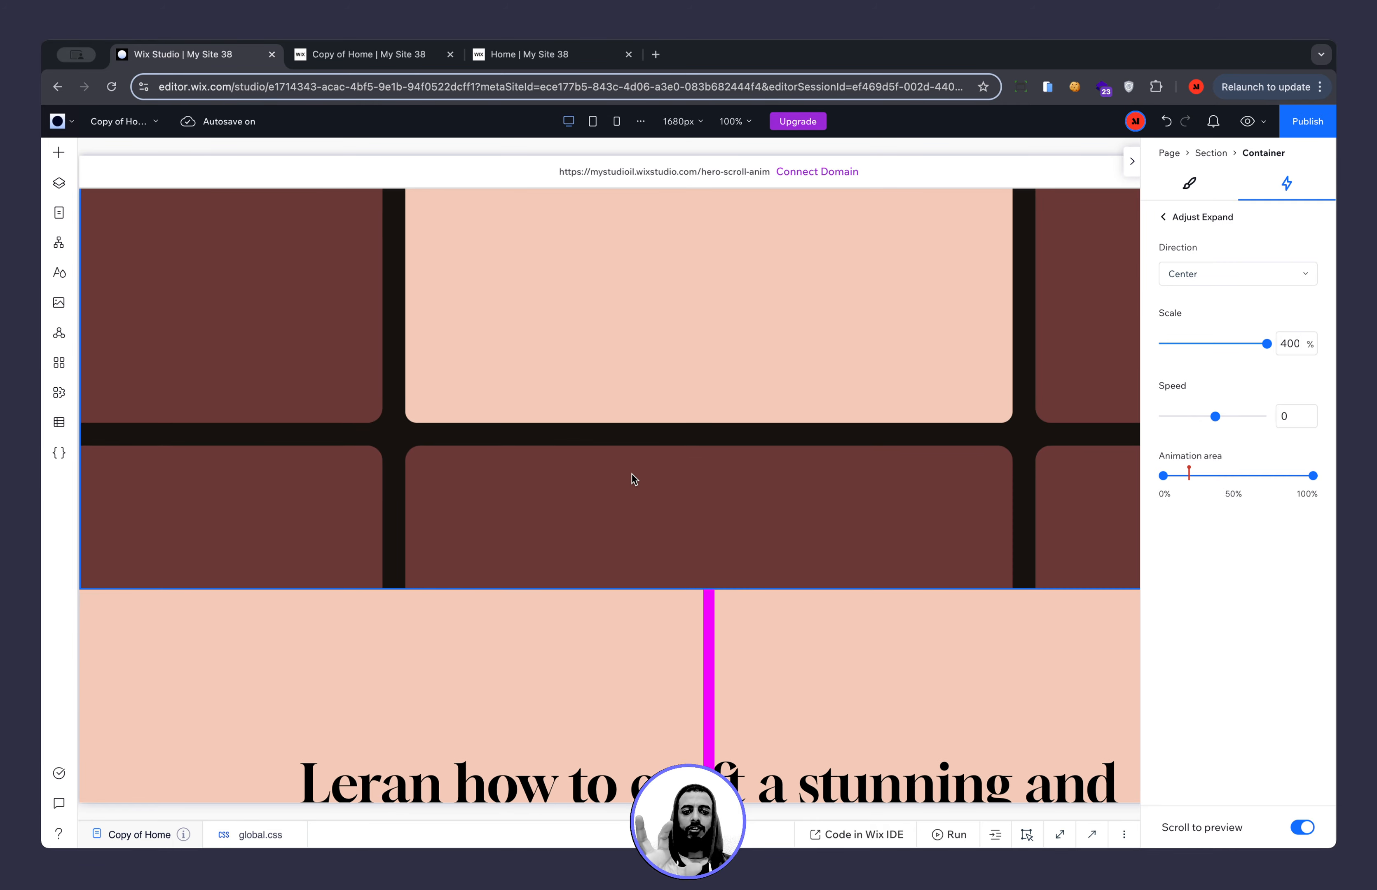
scroll(631, 474, "up", 3)
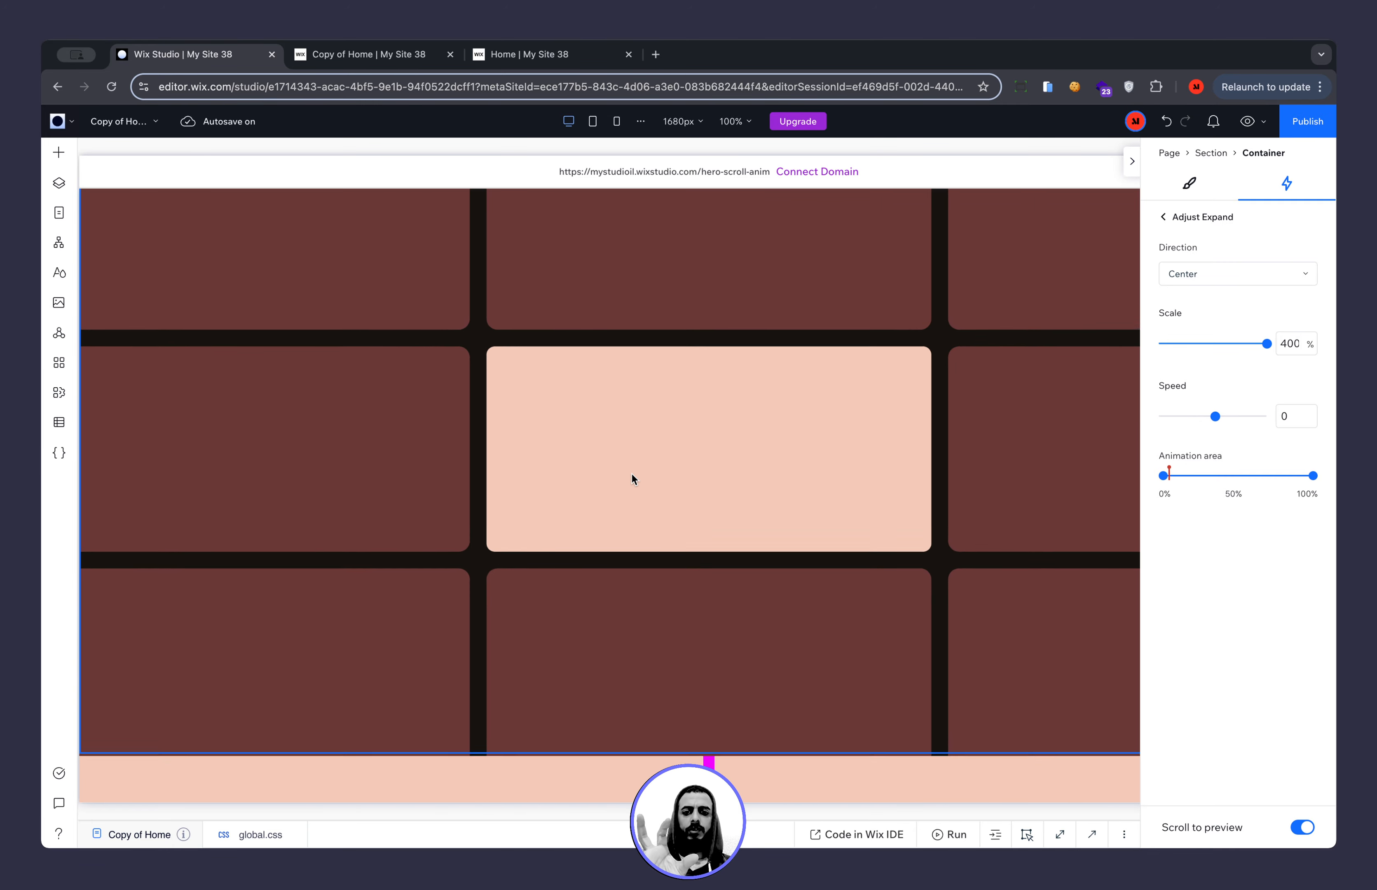
scroll(632, 474, "down", 4)
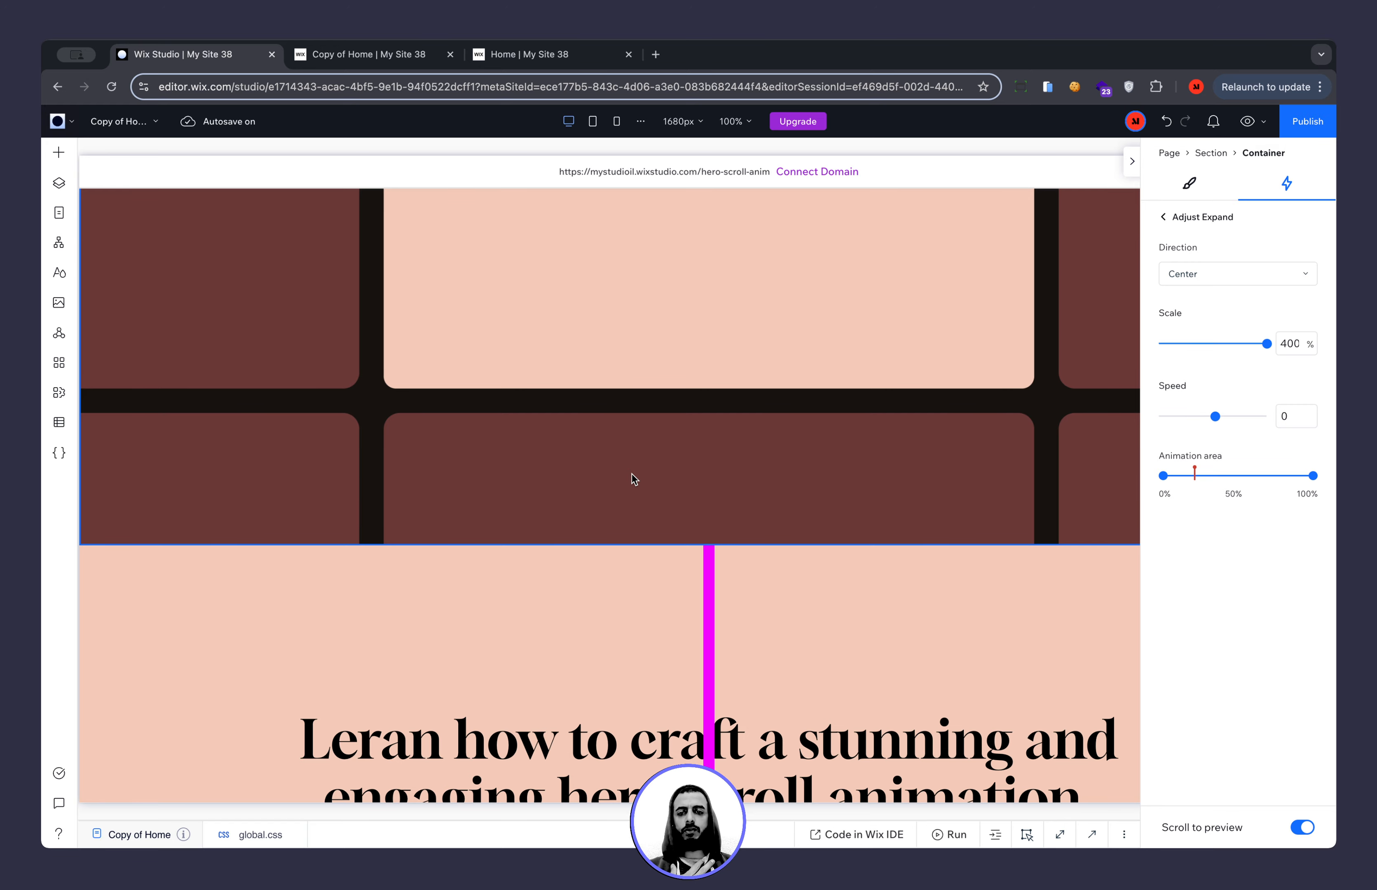
scroll(631, 475, "up", 5)
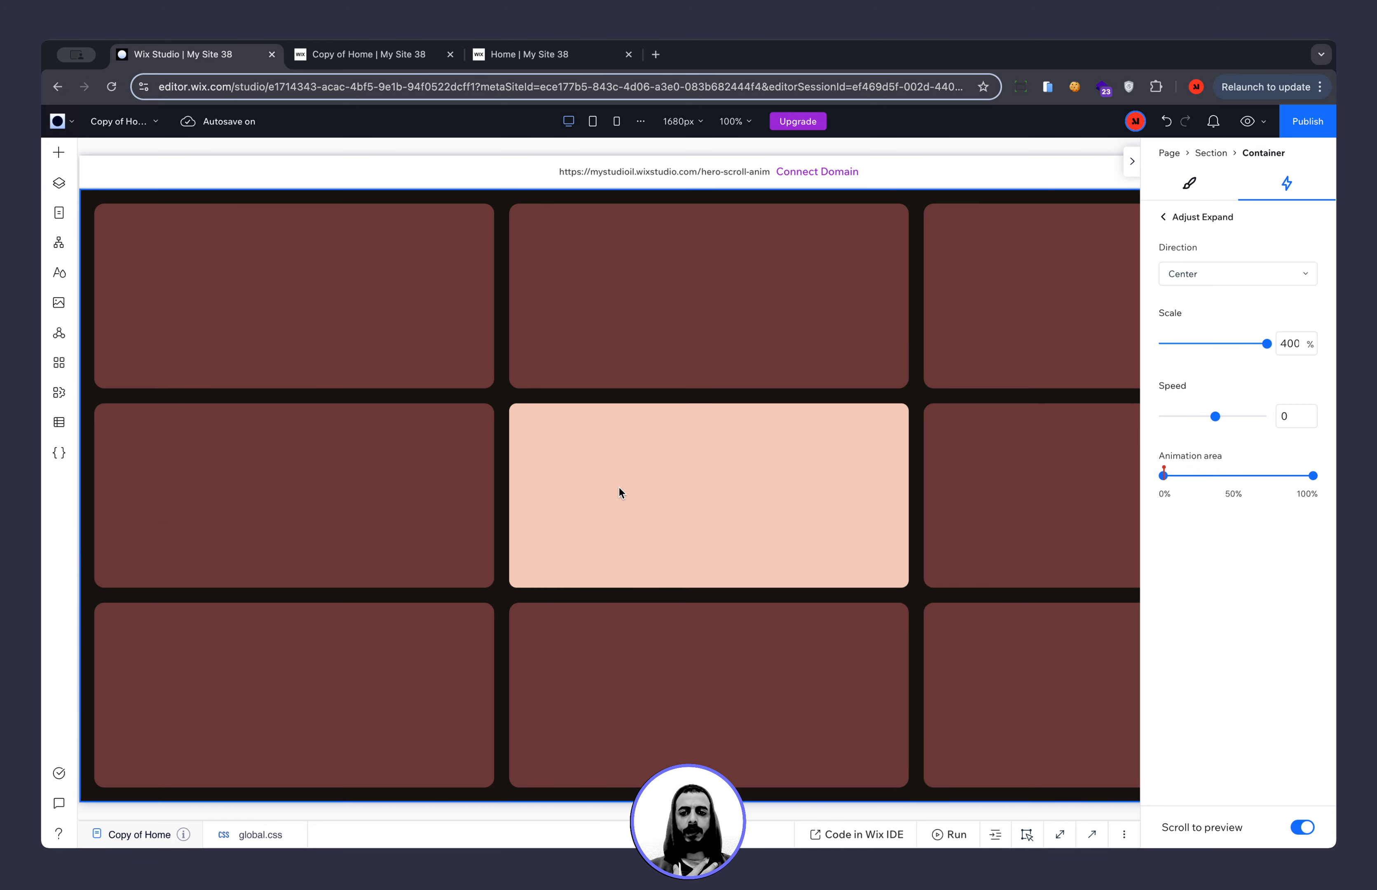
Examine on the published Copy of Home page how the center cell grows from the initial grid, and return to the editor.
left_click(412, 63)
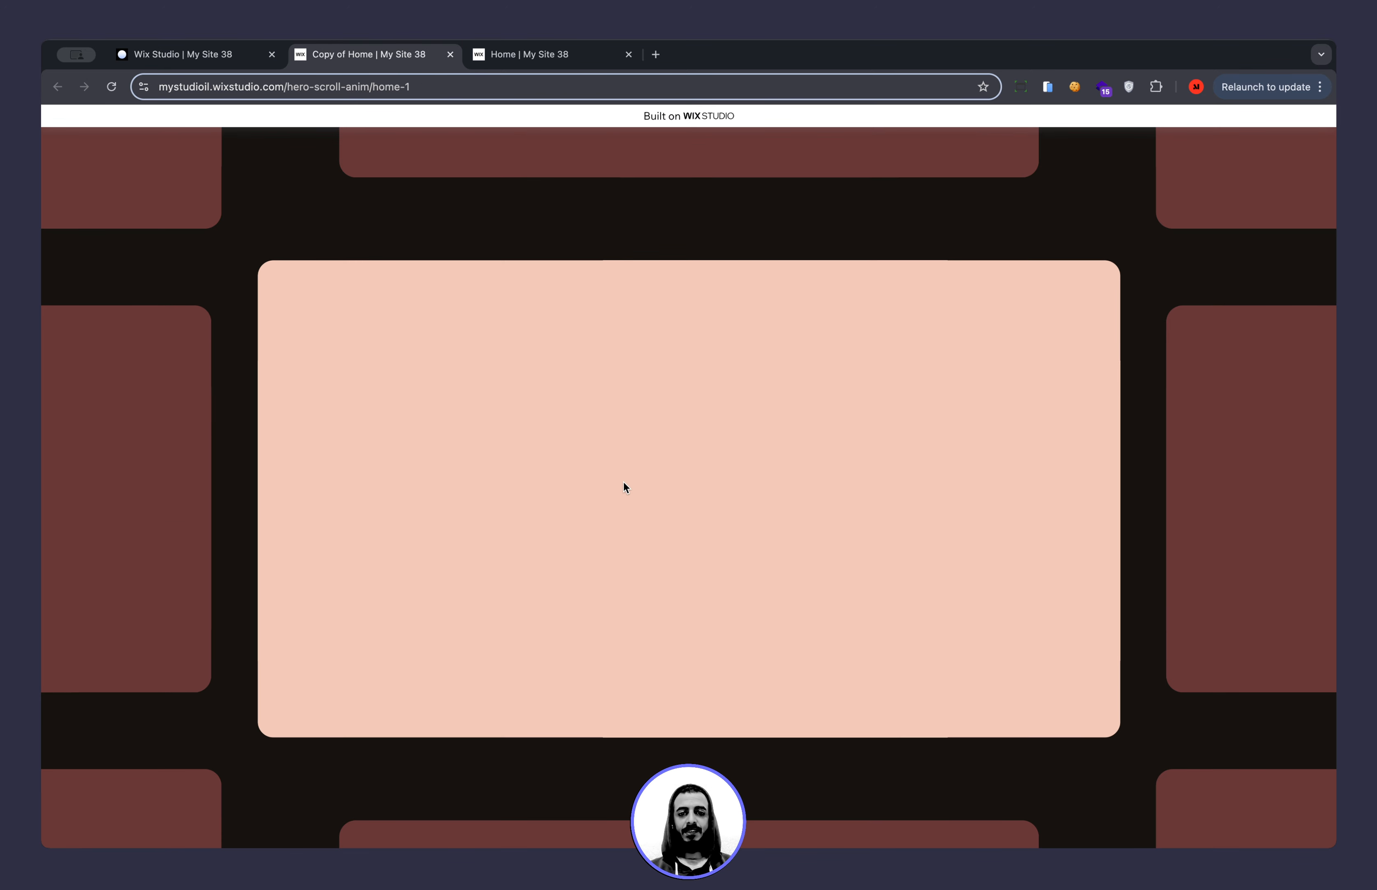
scroll(623, 482, "up", 5)
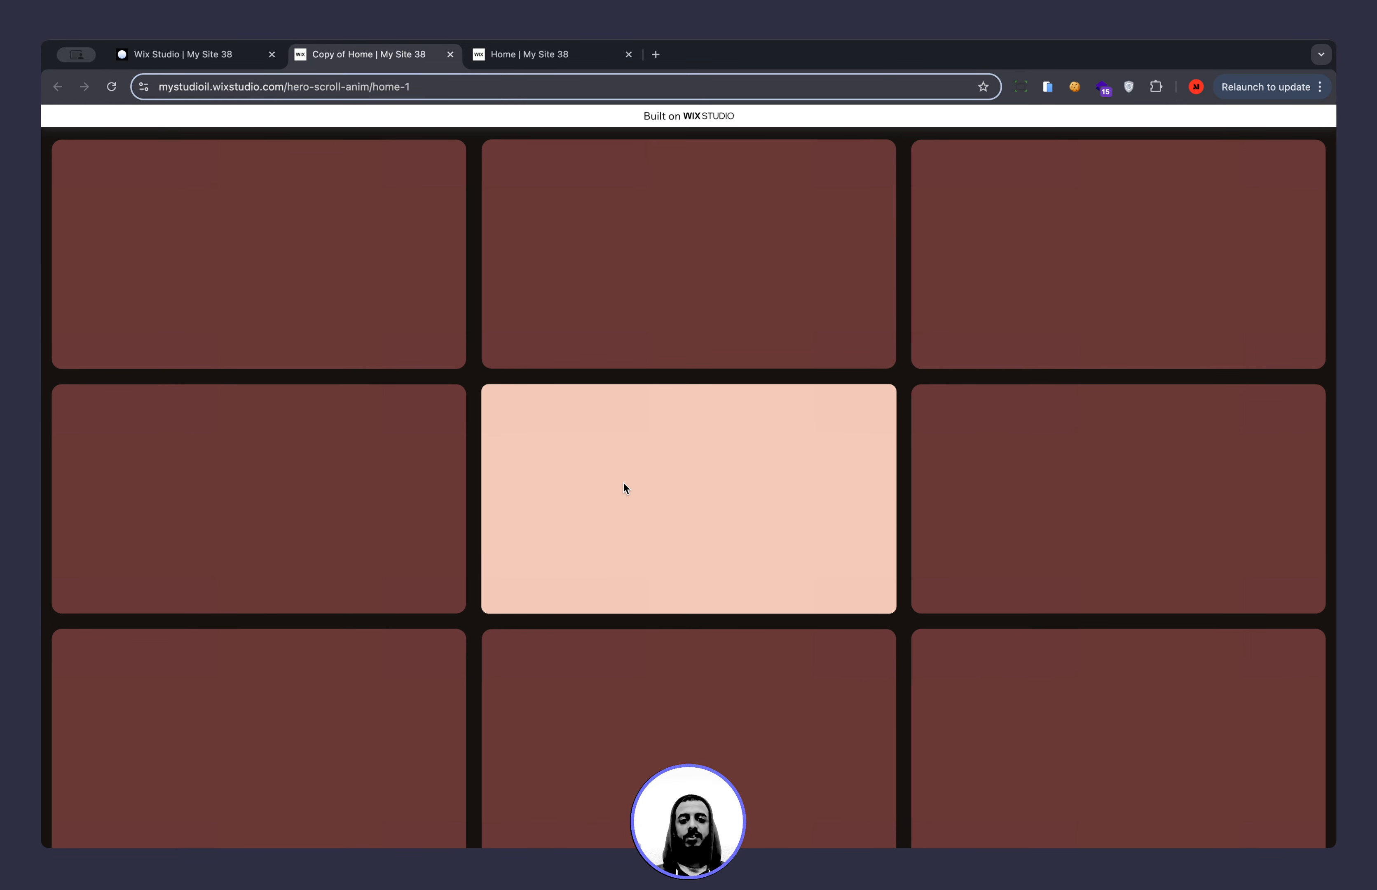
scroll(624, 482, "down", 5)
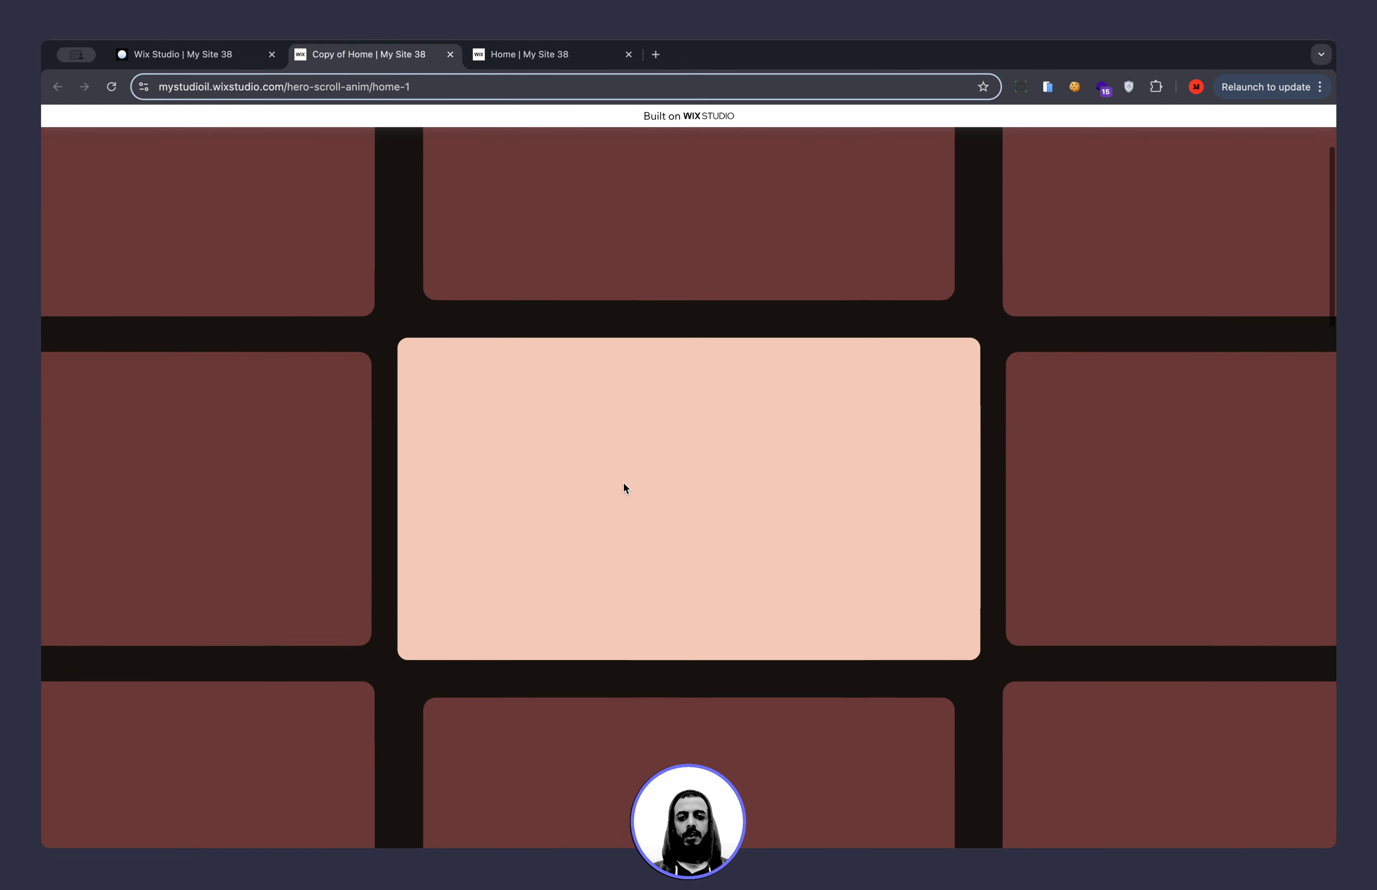
left_click(243, 58)
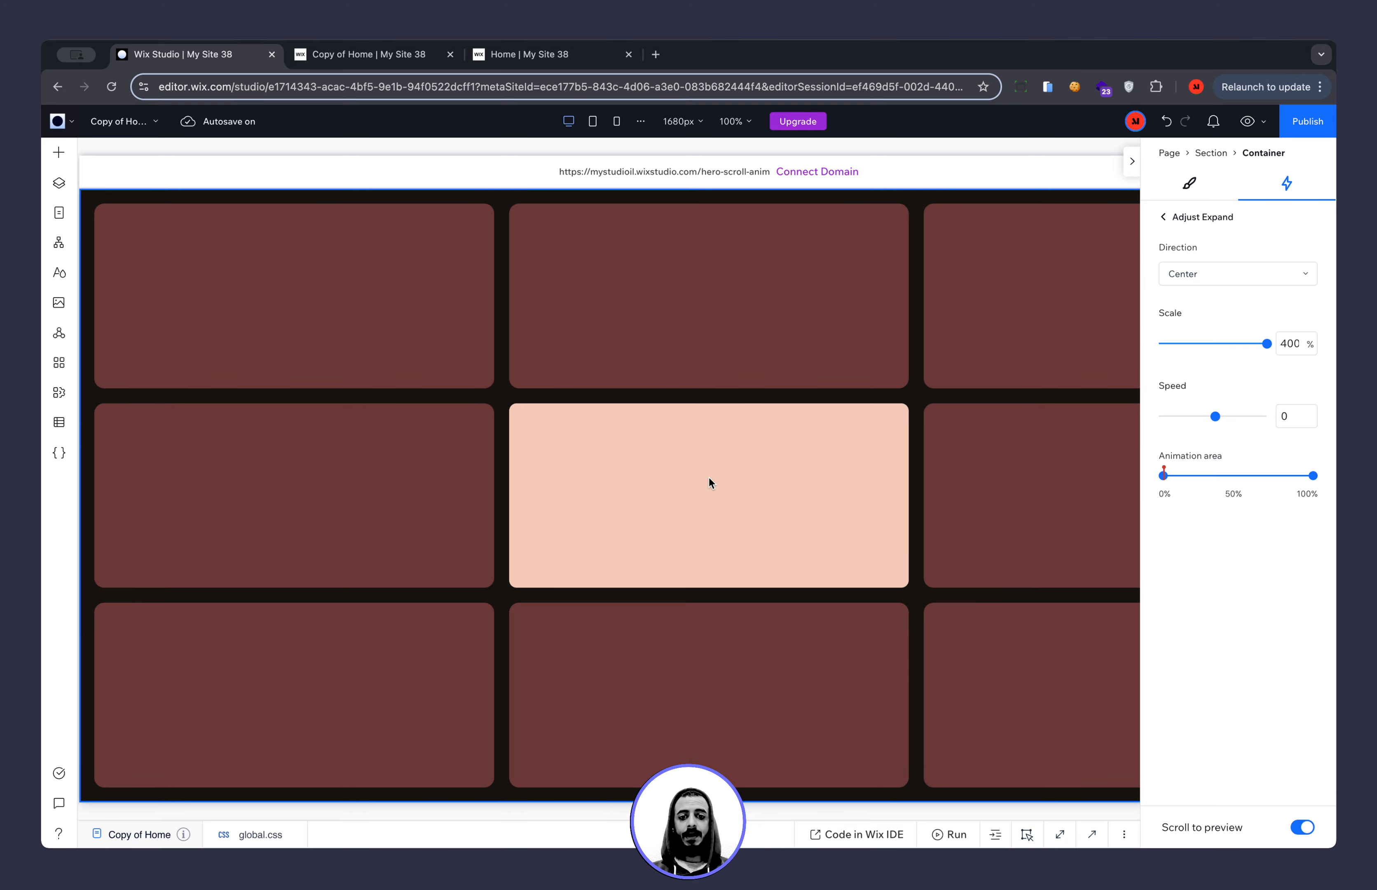
Leave the Images Grid Wrapper's Expand settings and select the center cell's container to show its scroll effect.
left_click(1163, 218)
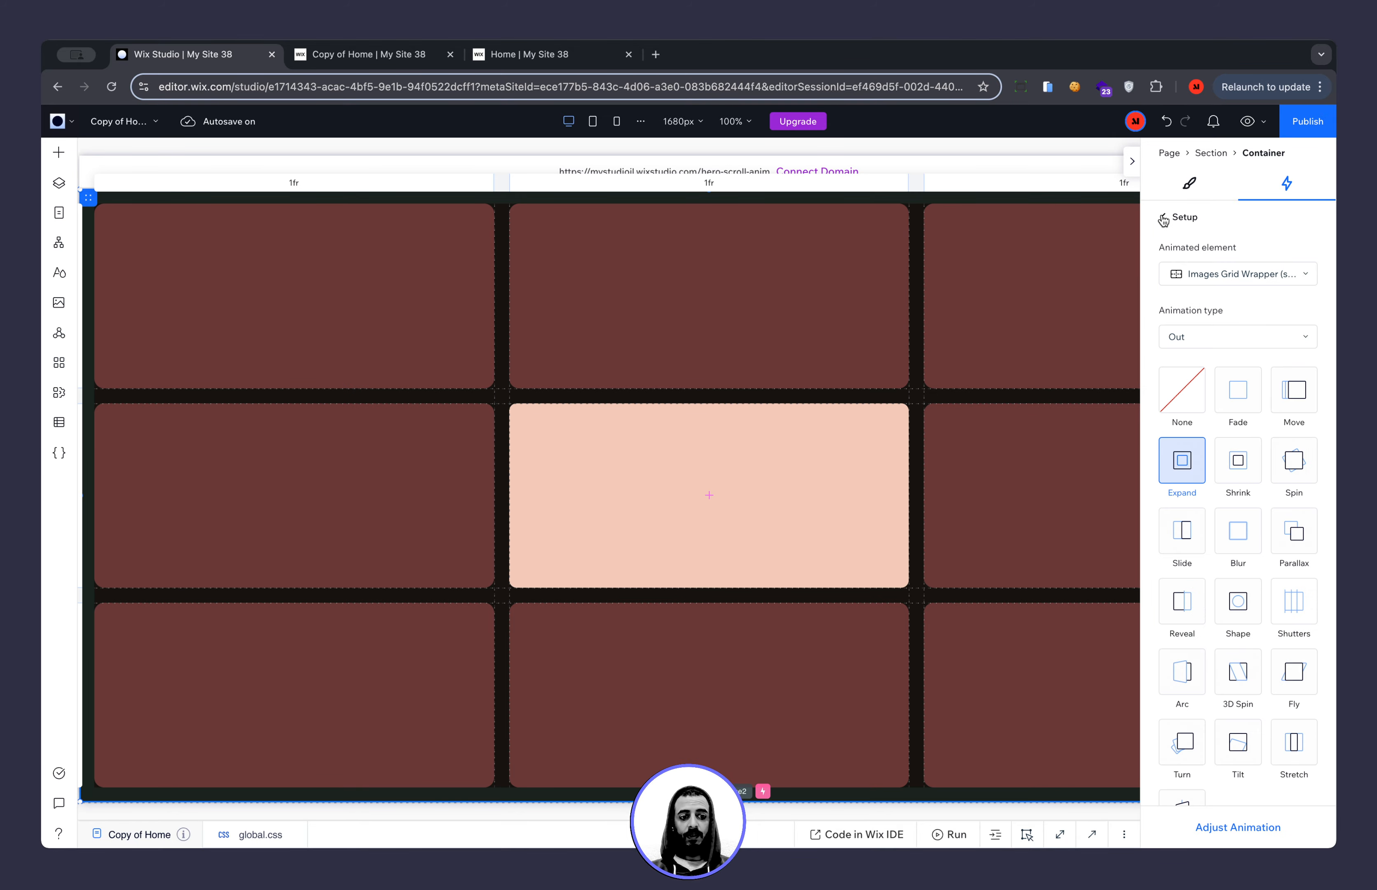
left_click(1163, 218)
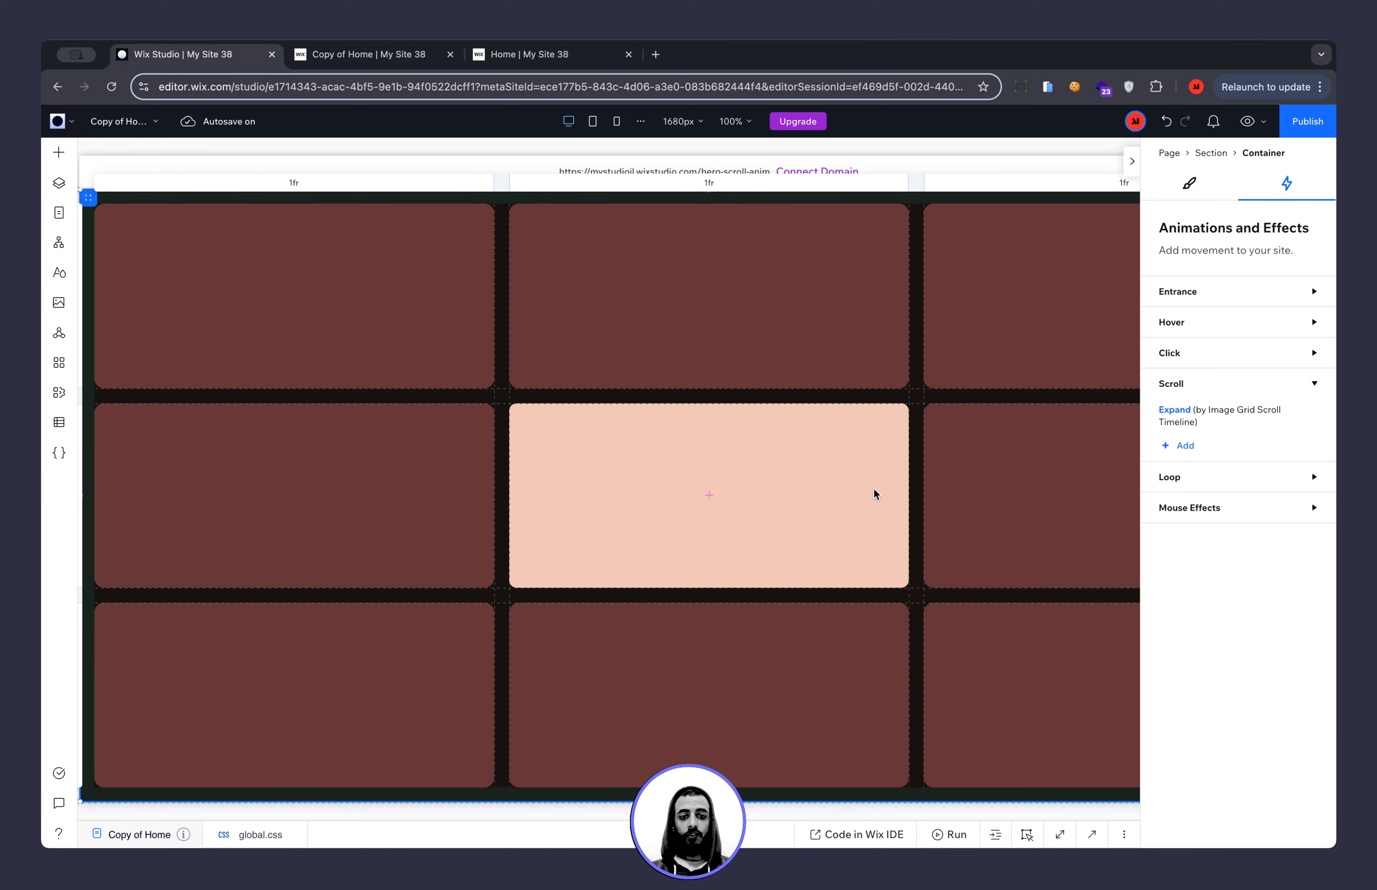
left_click(861, 494)
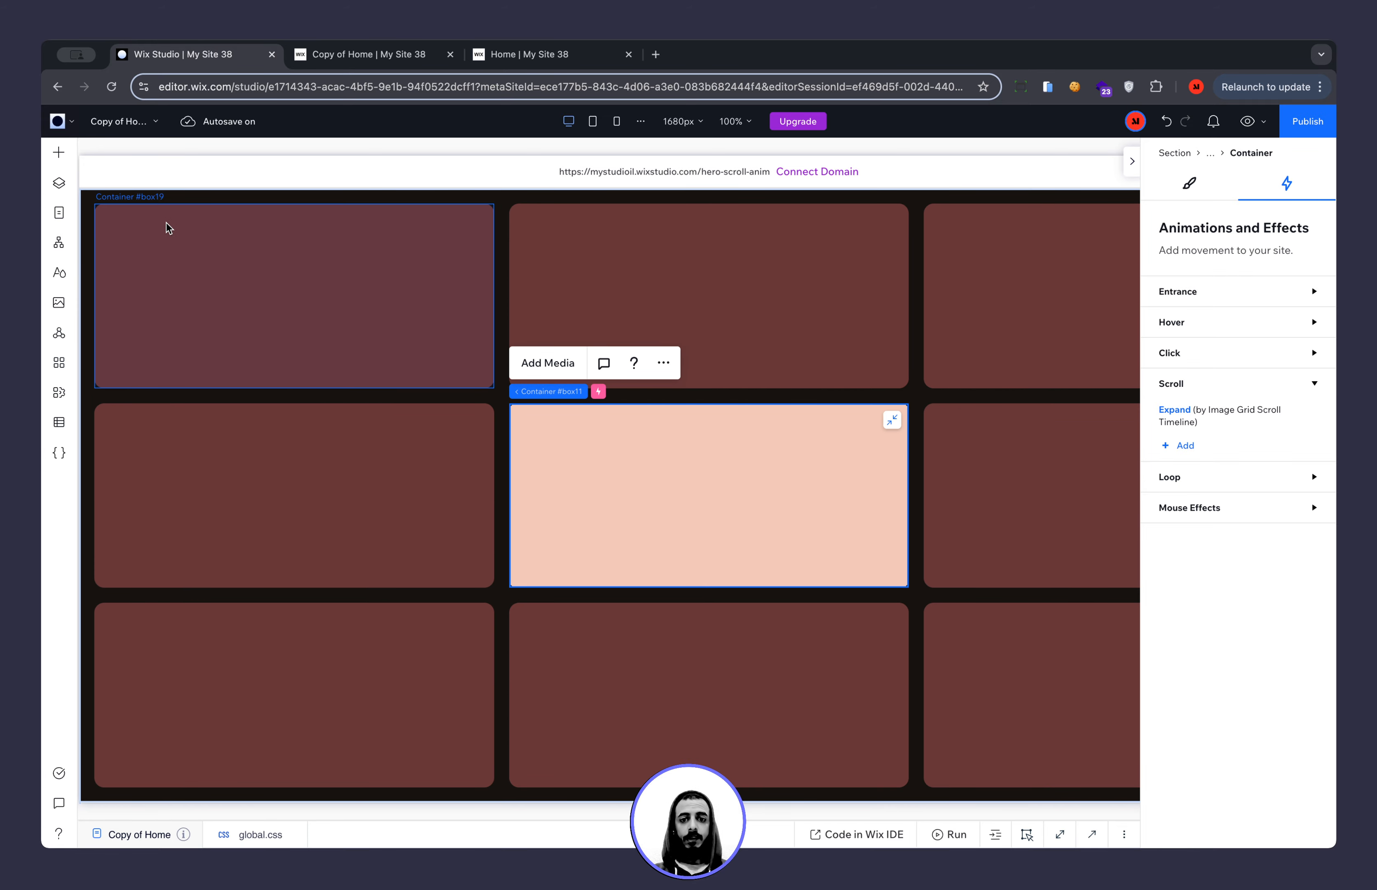
Examine on the published Copy of Home page how the center cell expands relative to the surrounding cells on scroll.
left_click(368, 55)
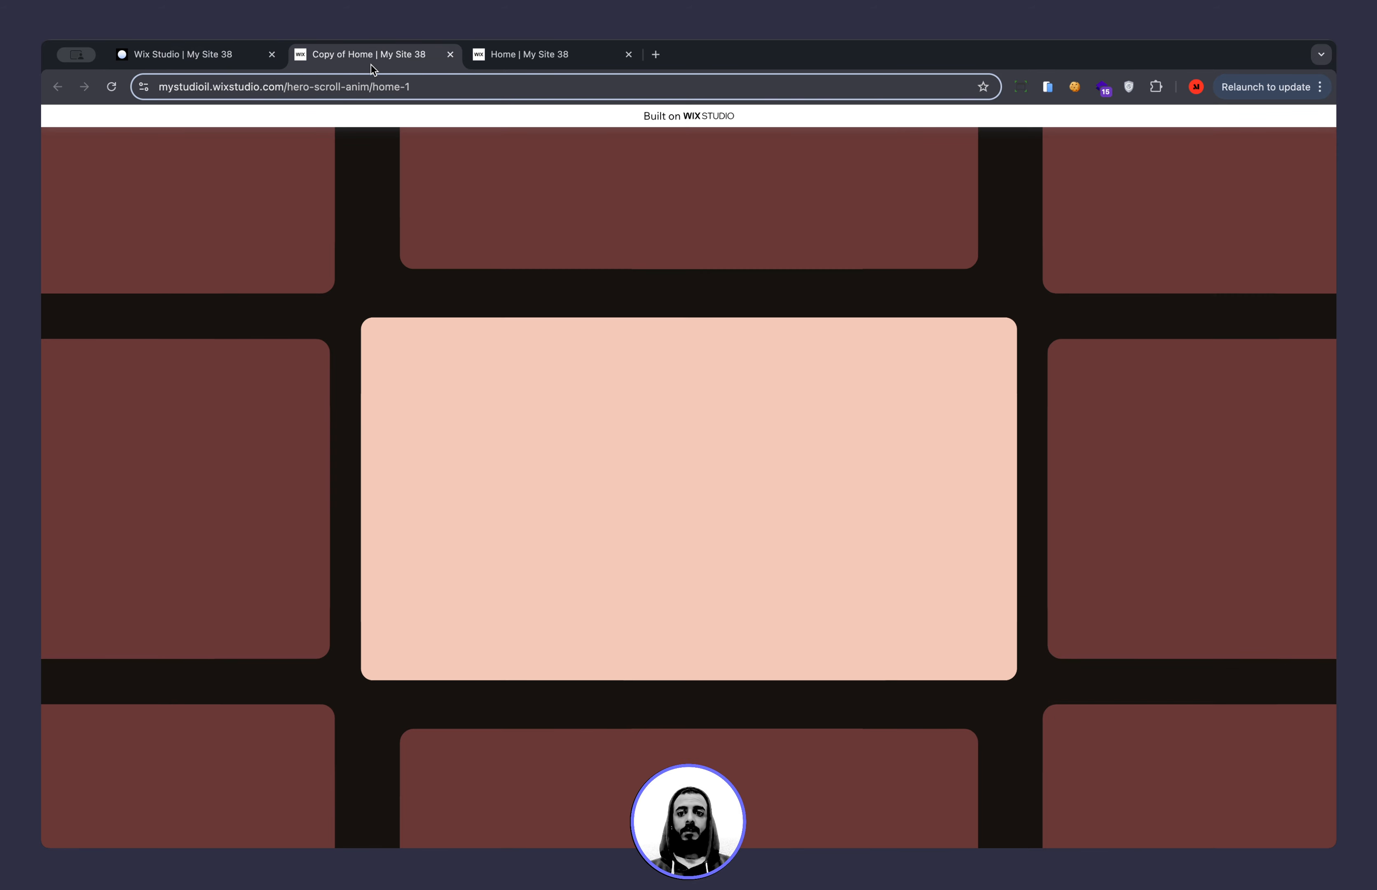
scroll(417, 283, "up", 5)
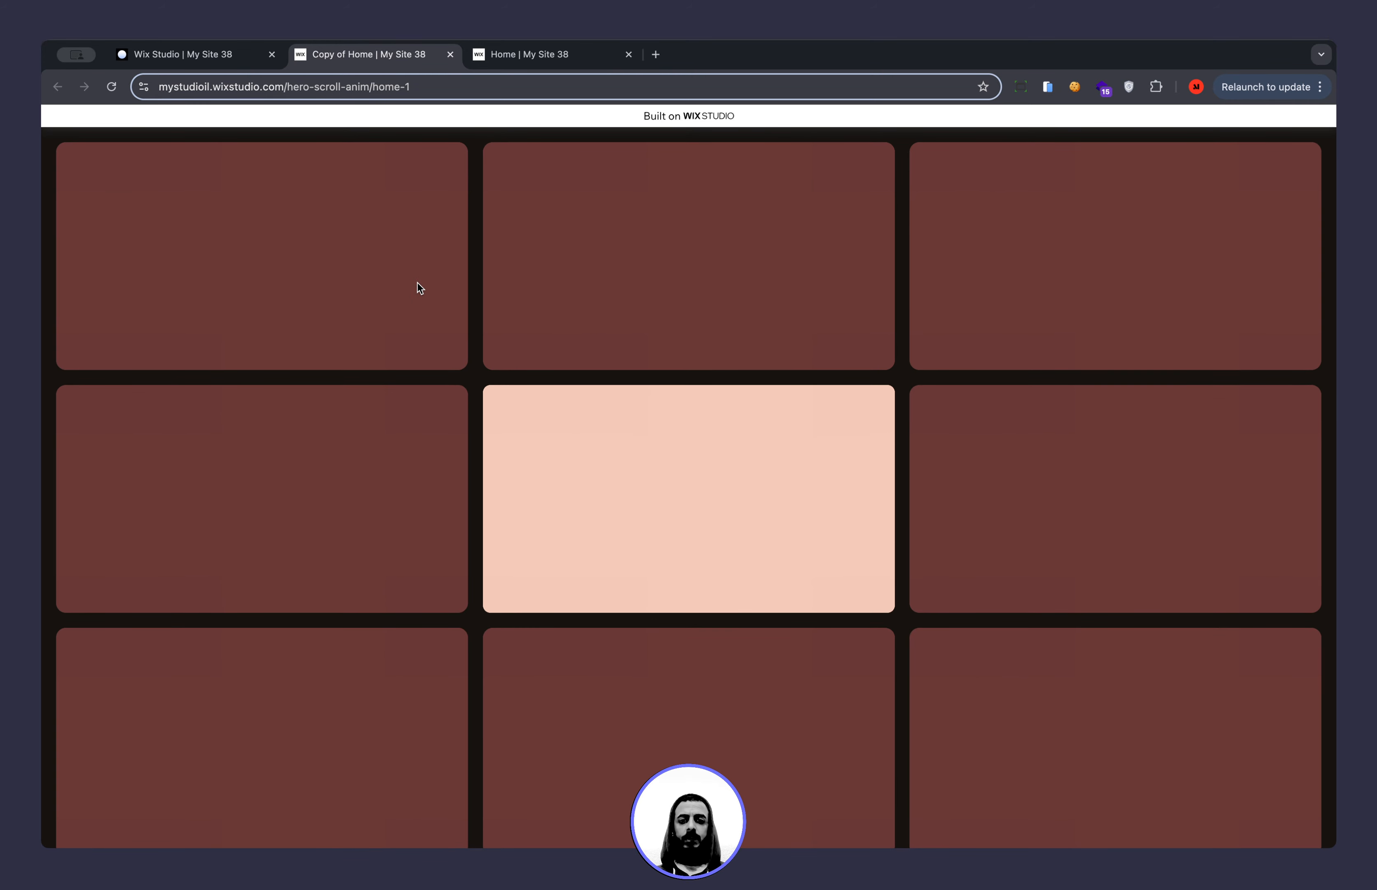
scroll(417, 283, "down", 3)
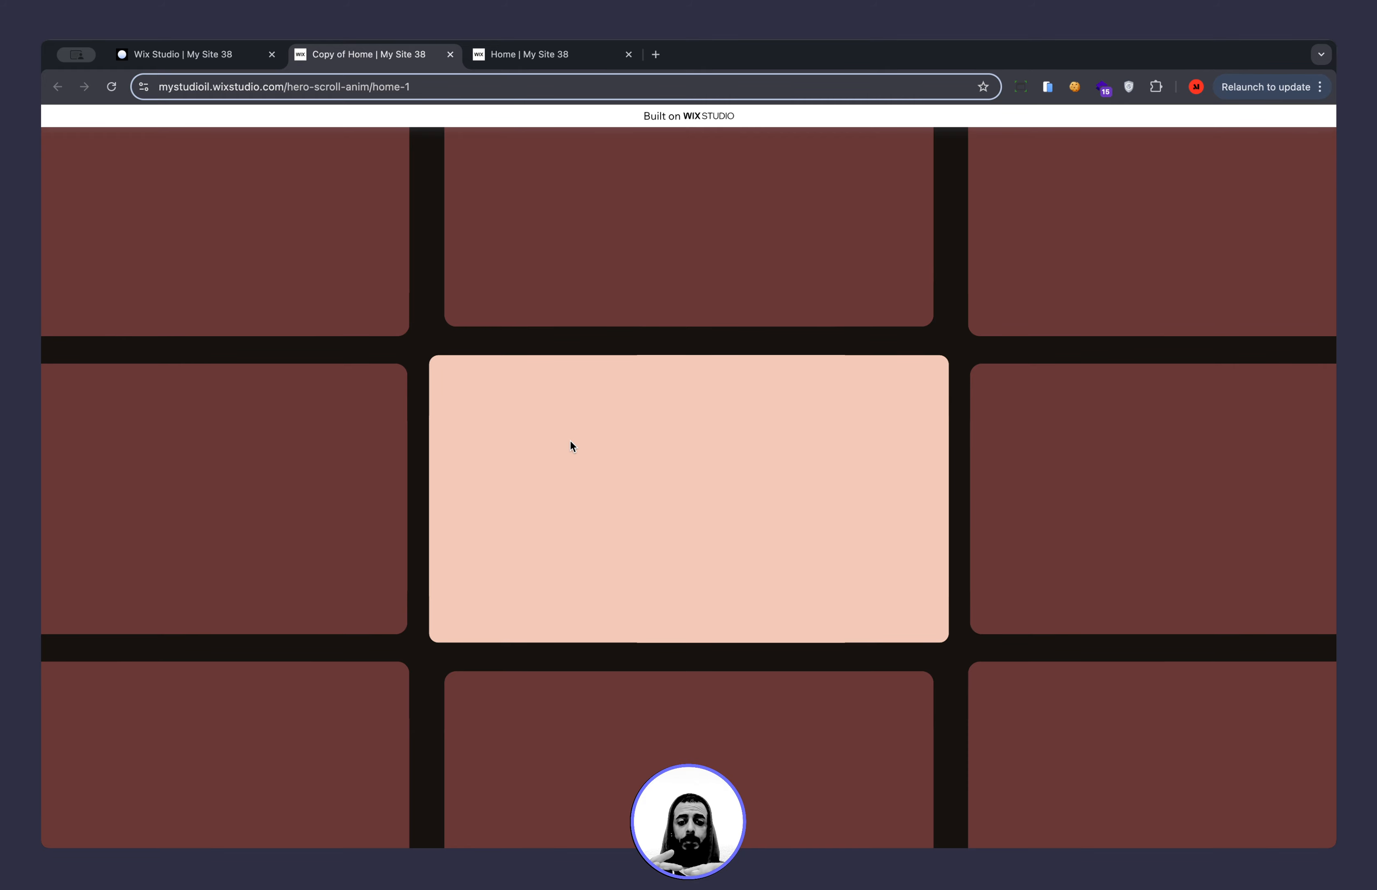
scroll(570, 439, "down", 2)
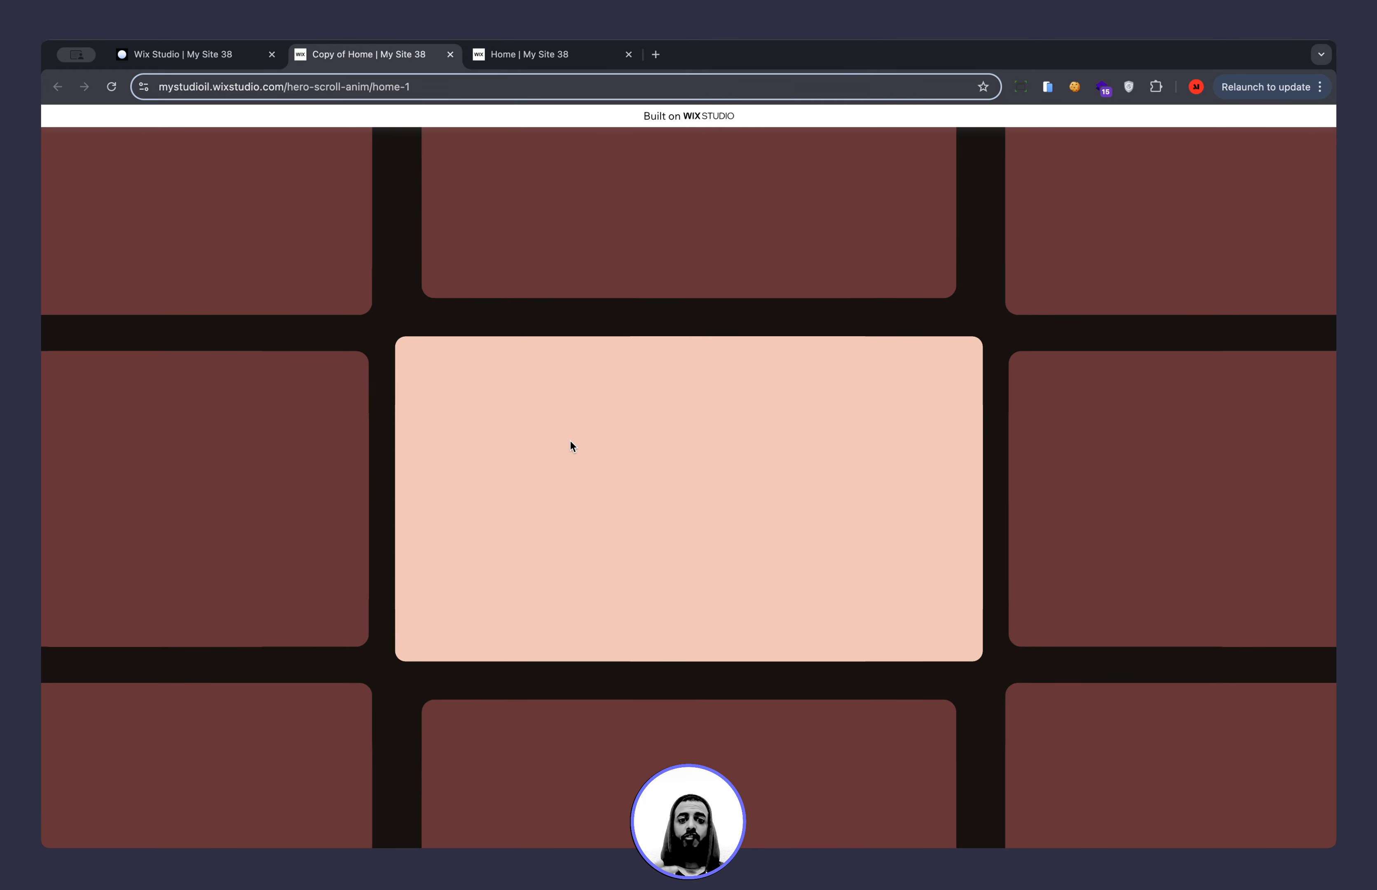
Return to the editor and review the center cell's Expand adjustment settings, including its Scale value.
left_click(202, 52)
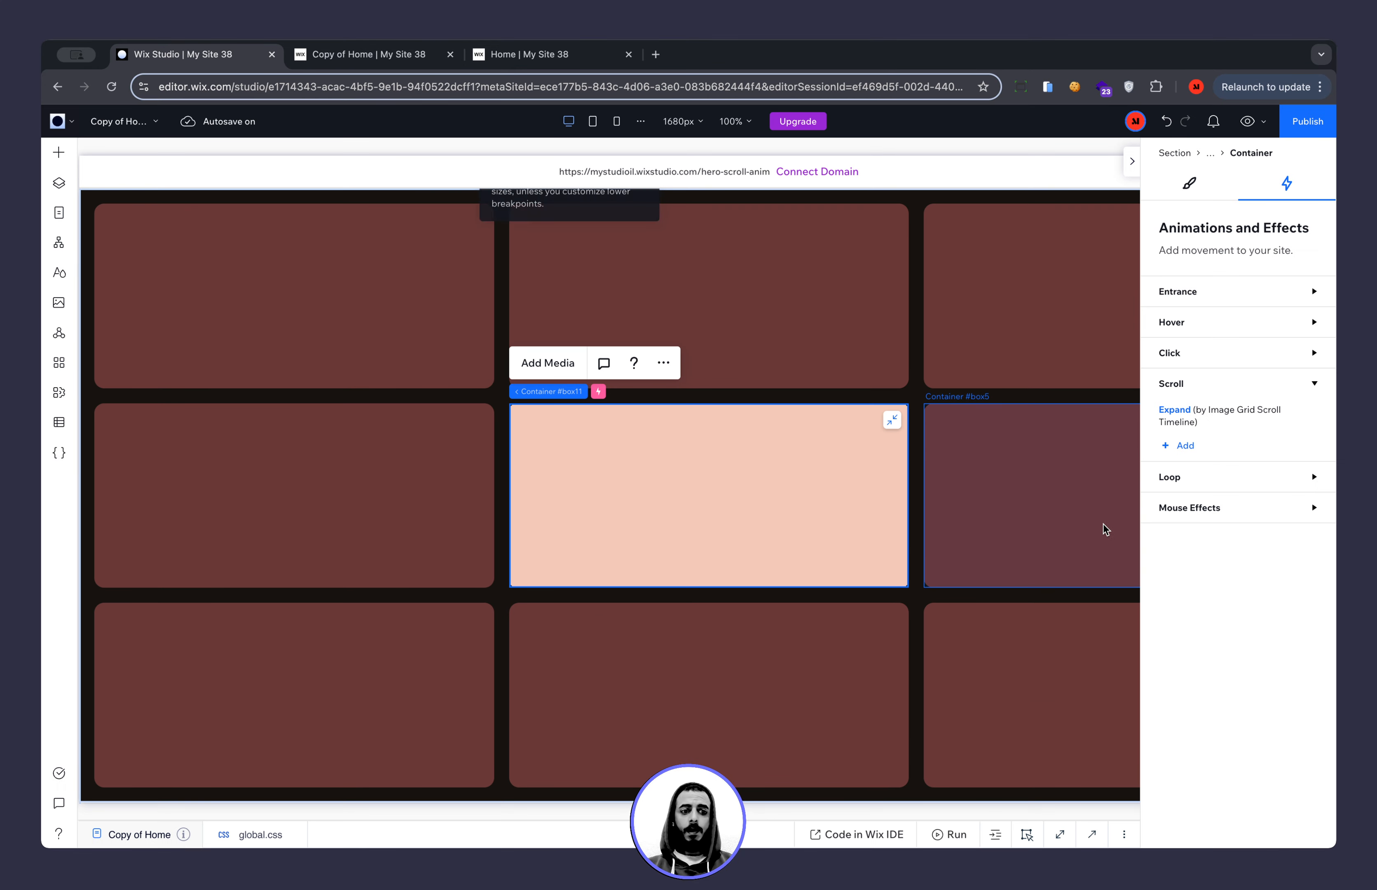
left_click(1184, 418)
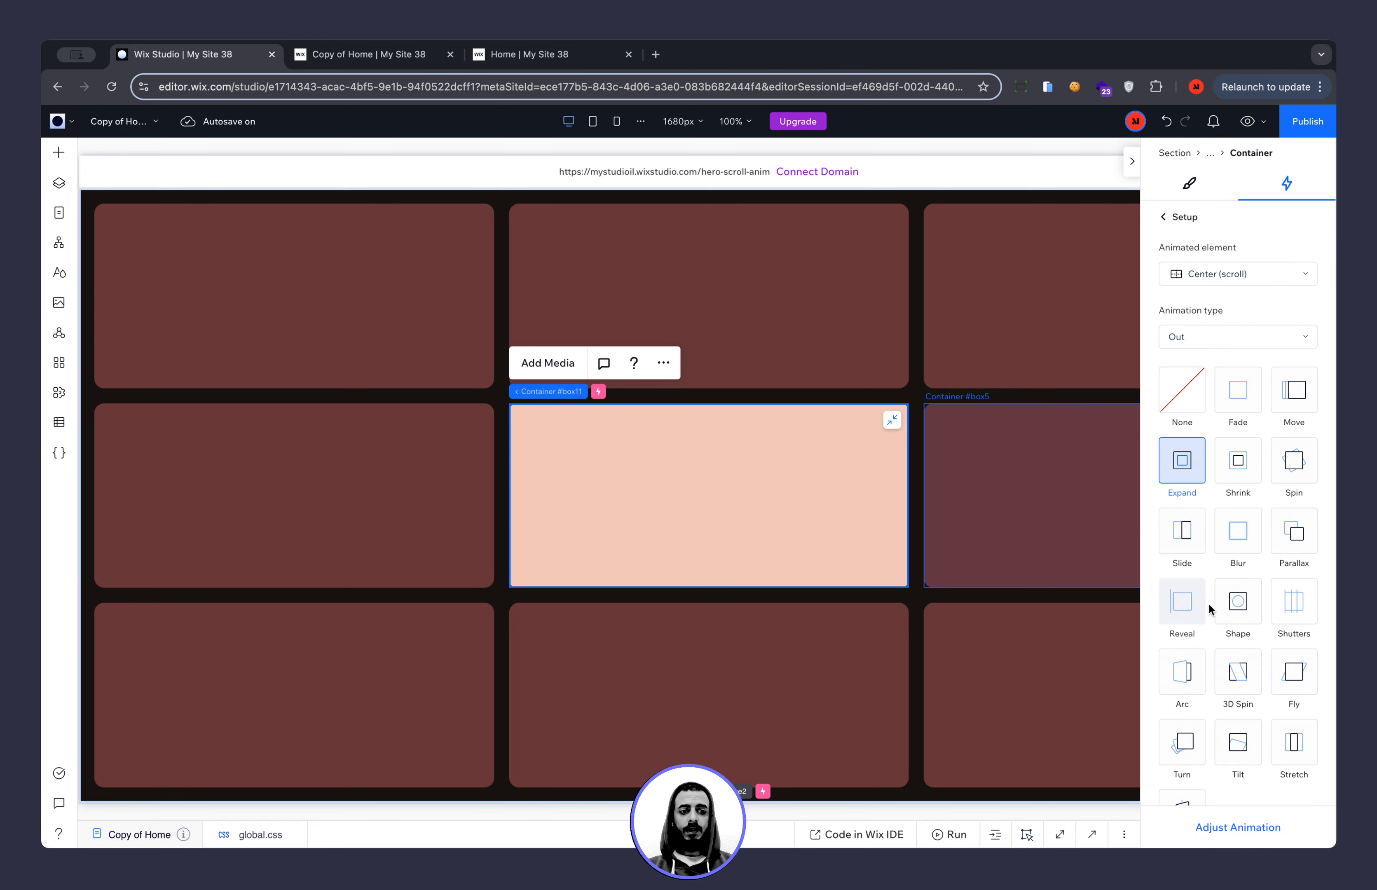
left_click(1238, 827)
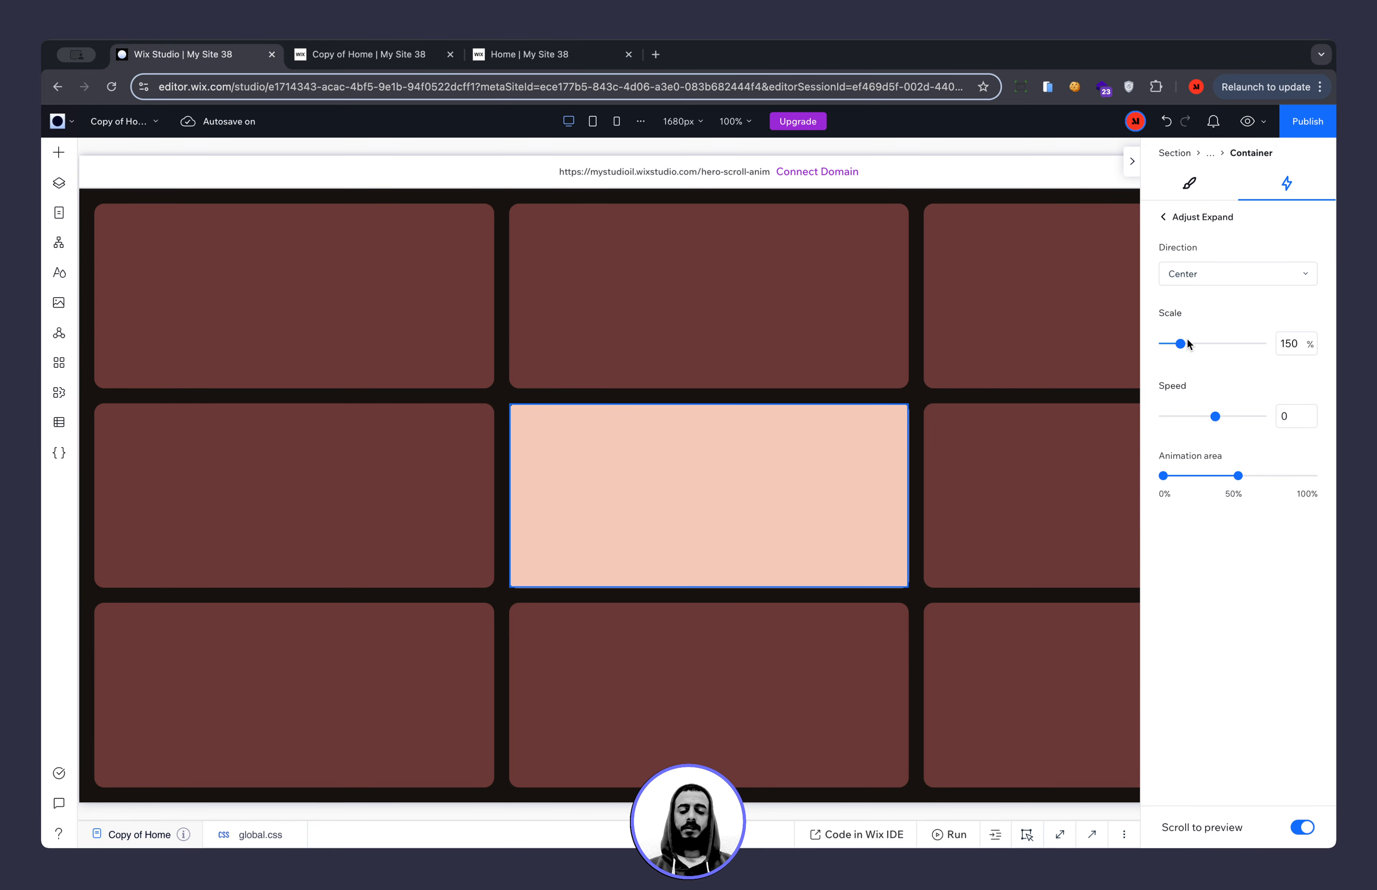
left_click(1292, 347)
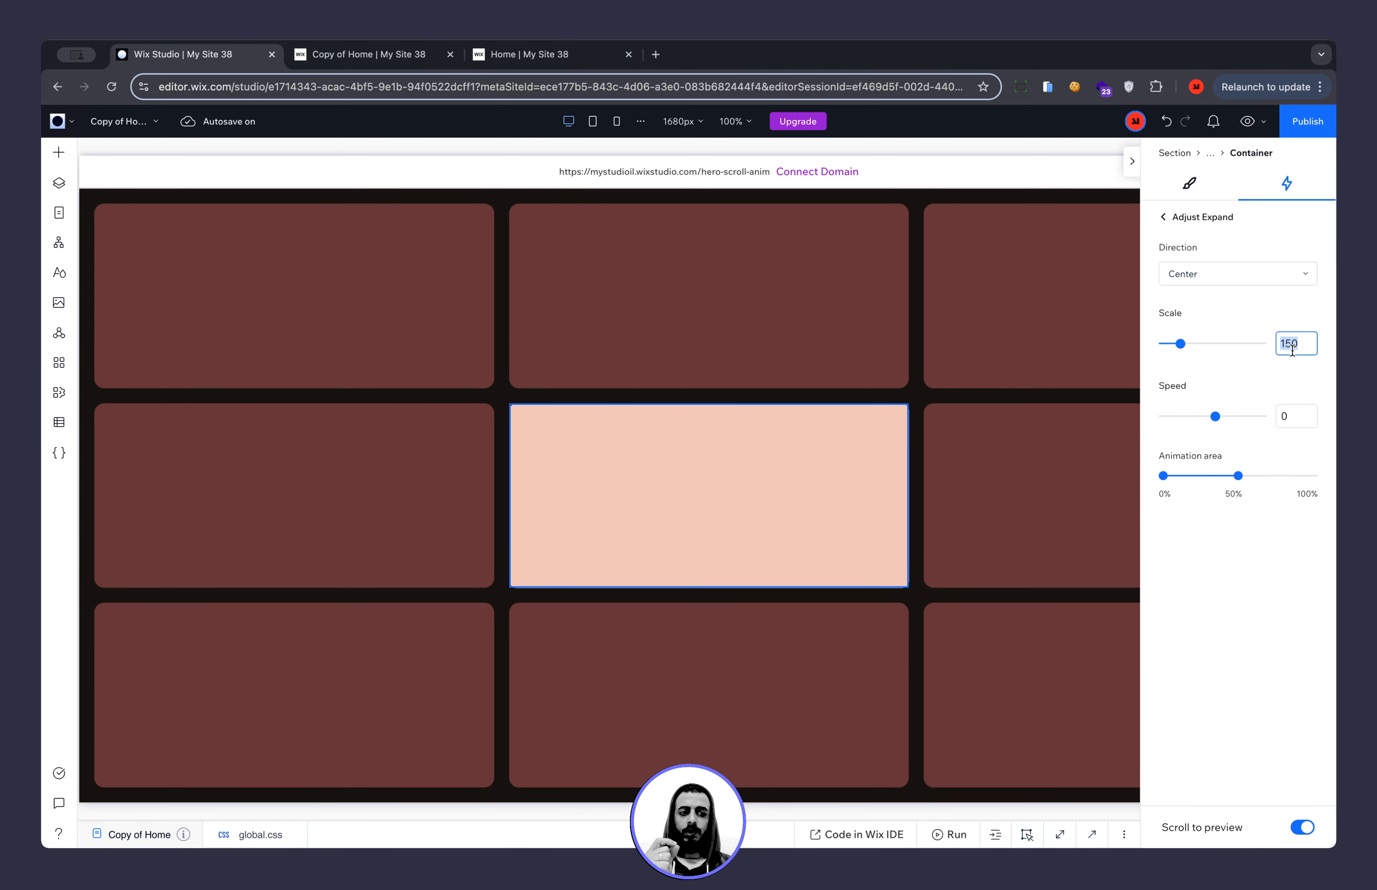
left_click(1290, 368)
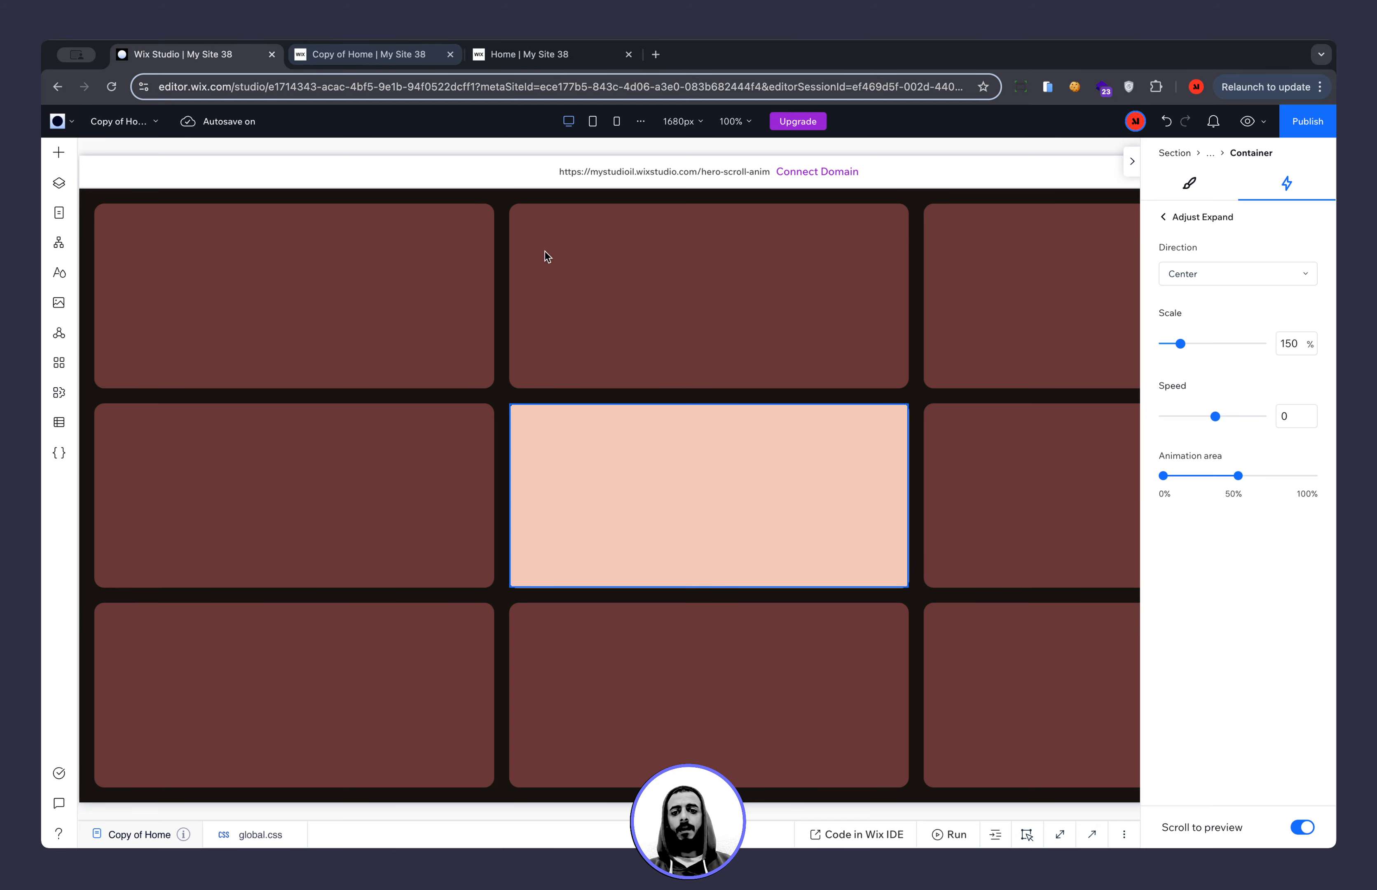
Examine on the published Copy of Home page how the center cell scales up and back while scrolling, and return to the editor.
left_click(401, 68)
scroll(573, 465, "down", 5)
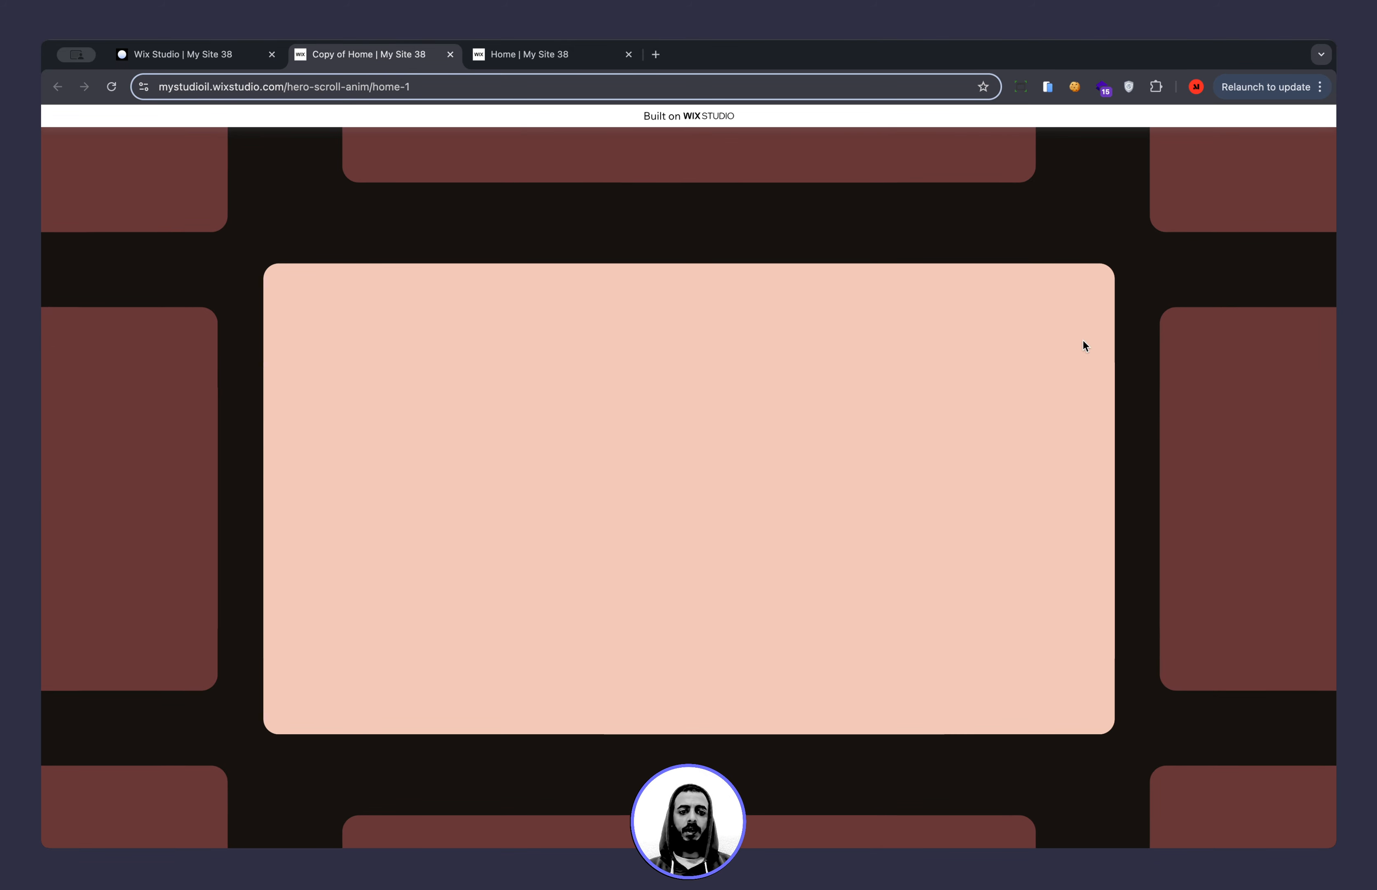
scroll(589, 559, "down", 2)
scroll(589, 560, "up", 5)
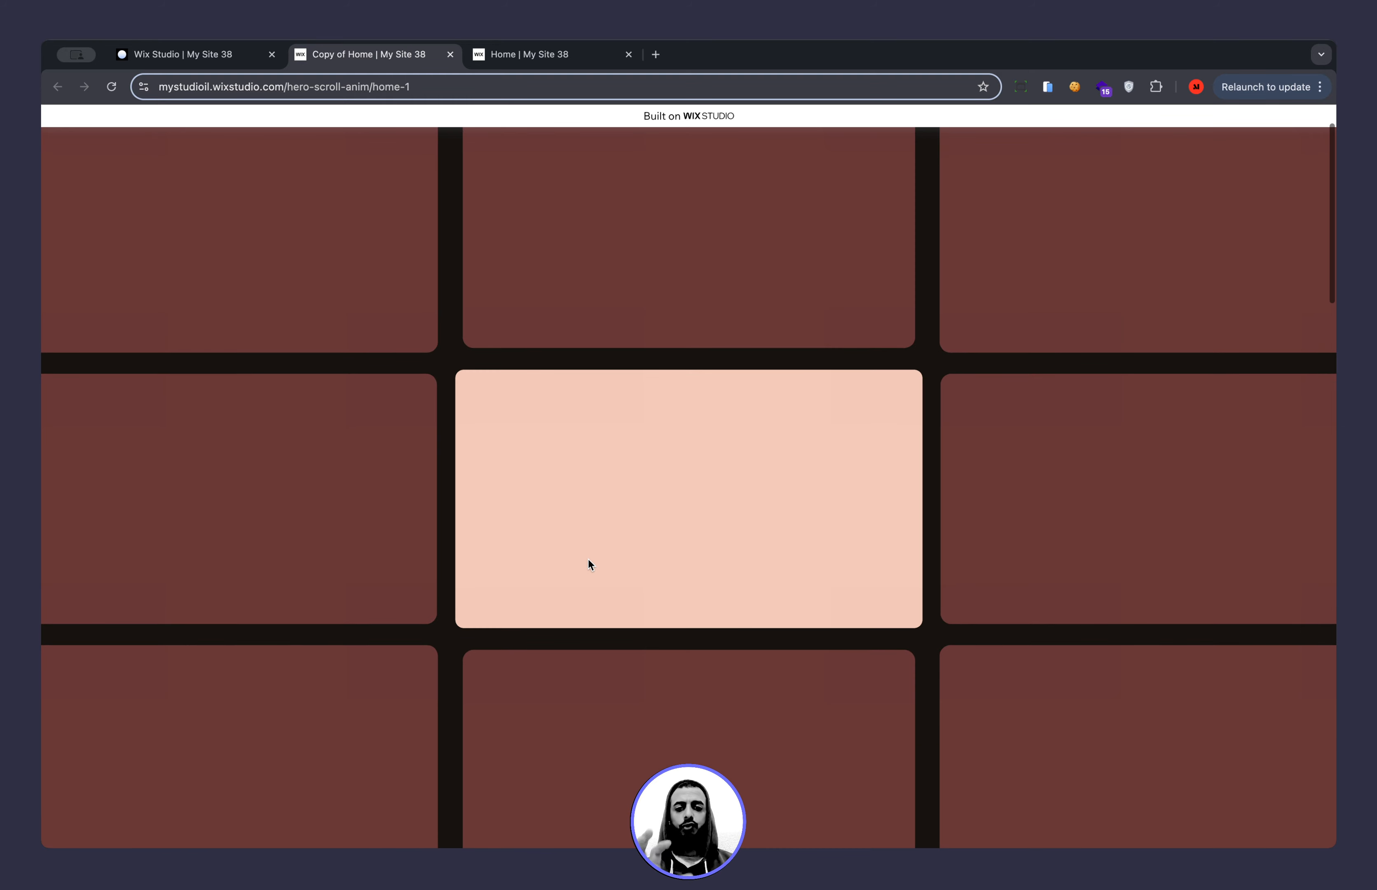
scroll(588, 559, "down", 3)
scroll(588, 559, "down", 3)
scroll(589, 560, "up", 6)
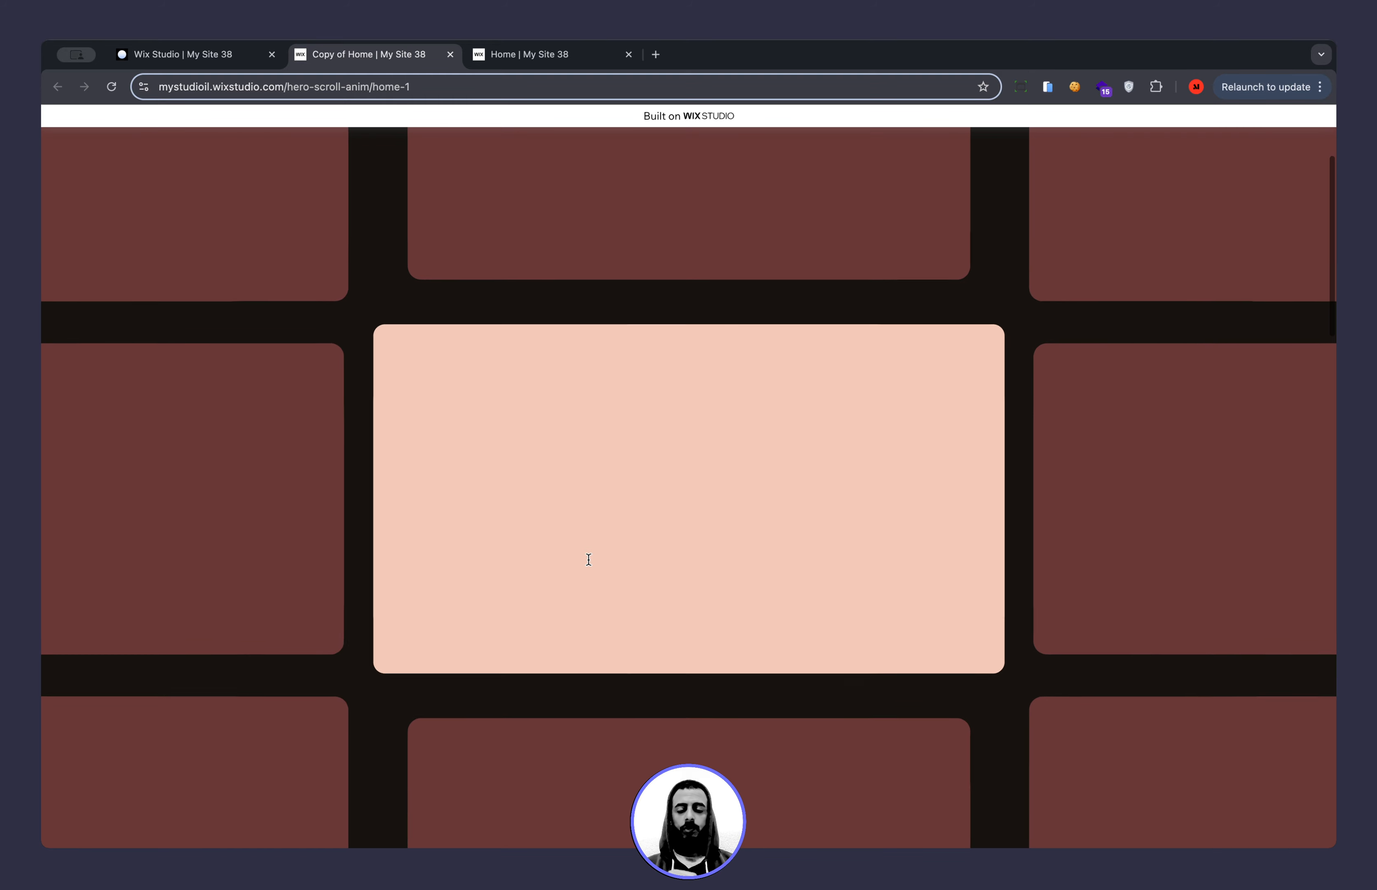
left_click(248, 70)
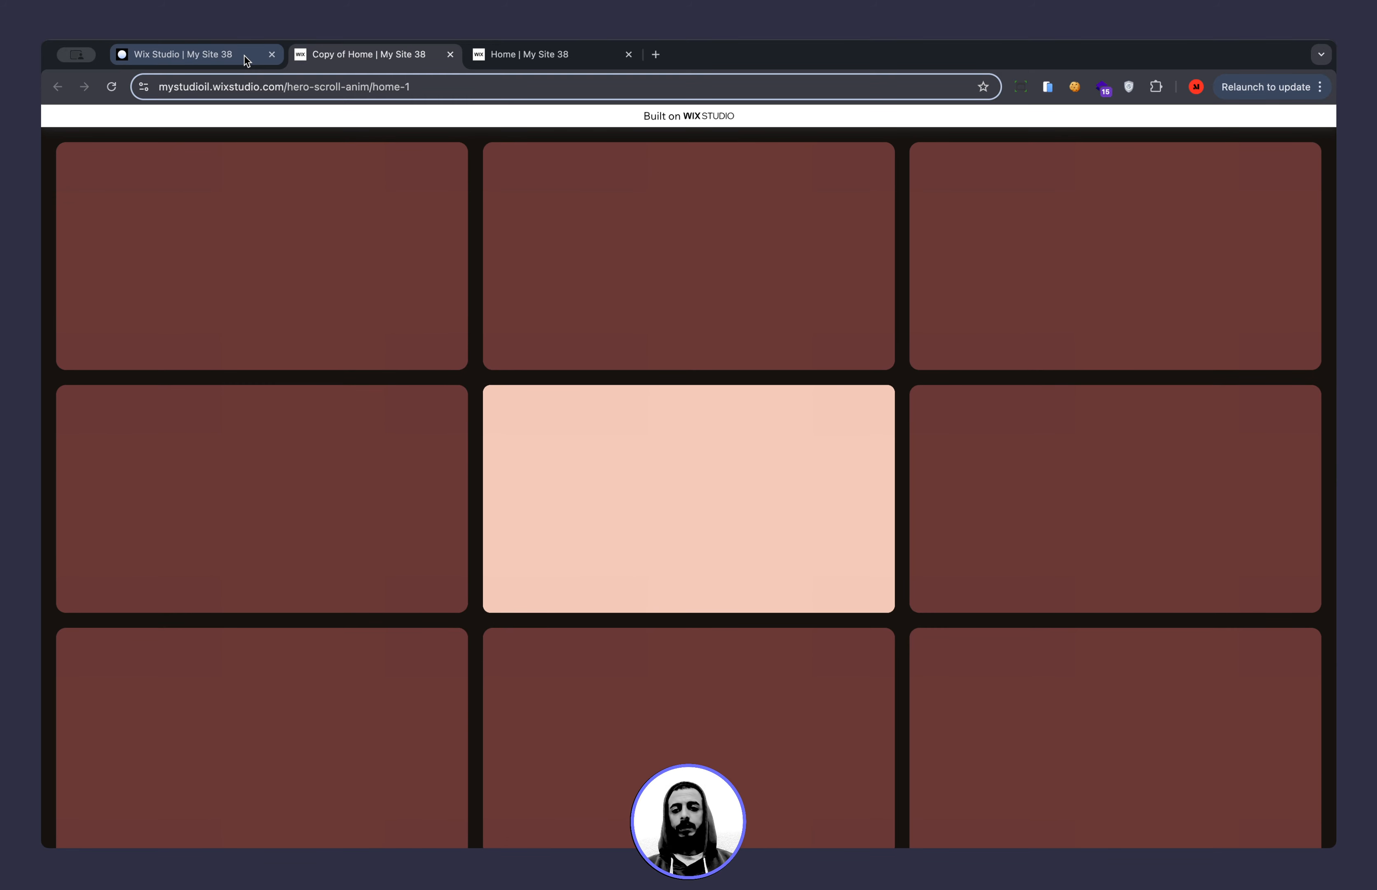
Examine the image grid wrapper, its center cell and the hero content area beneath it on the full-width editor canvas.
left_click(1125, 162)
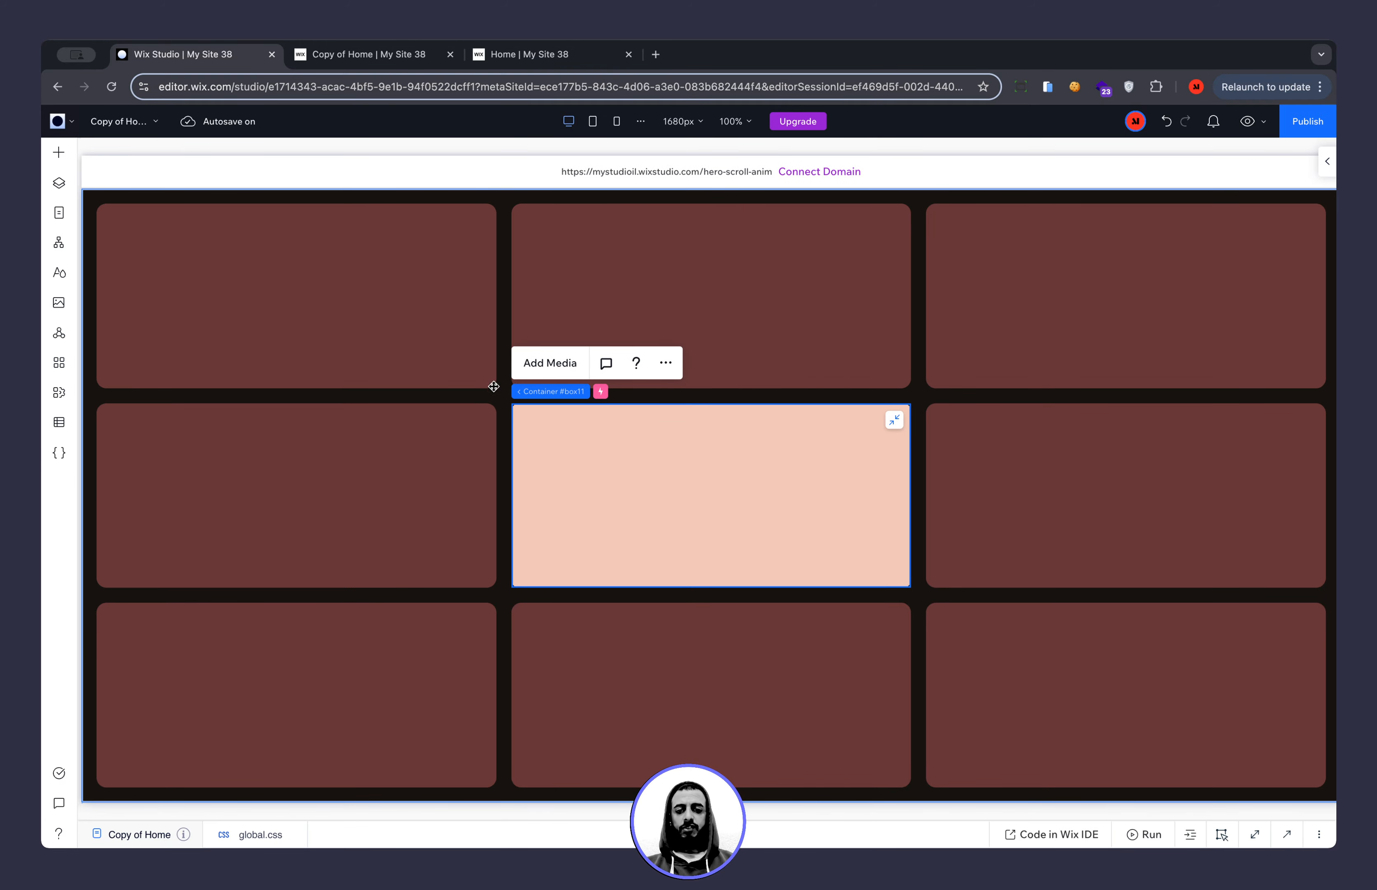
left_click(502, 399)
scroll(526, 452, "down", 5)
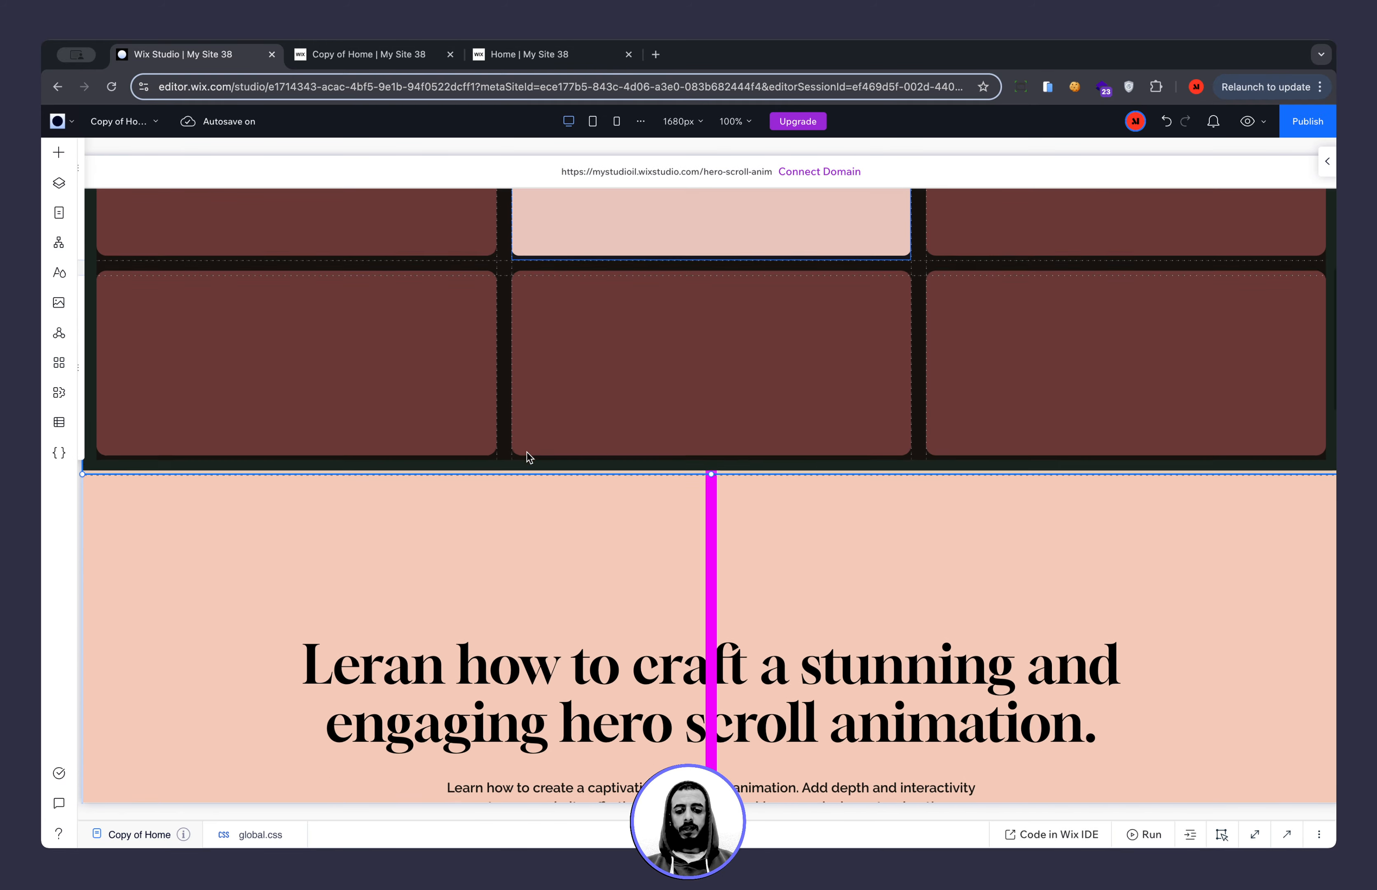
scroll(673, 280, "up", 2)
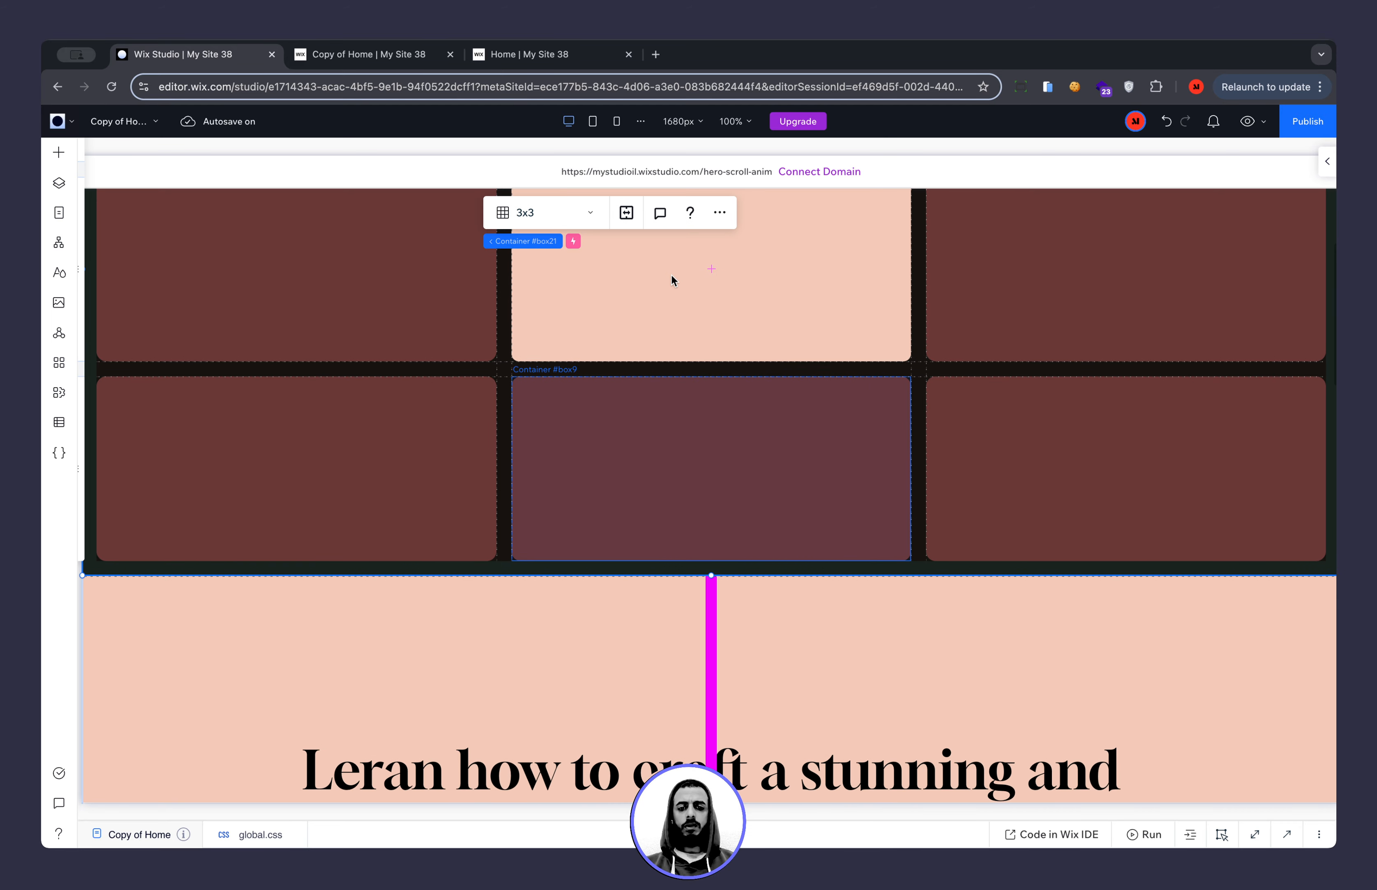
left_click(763, 284)
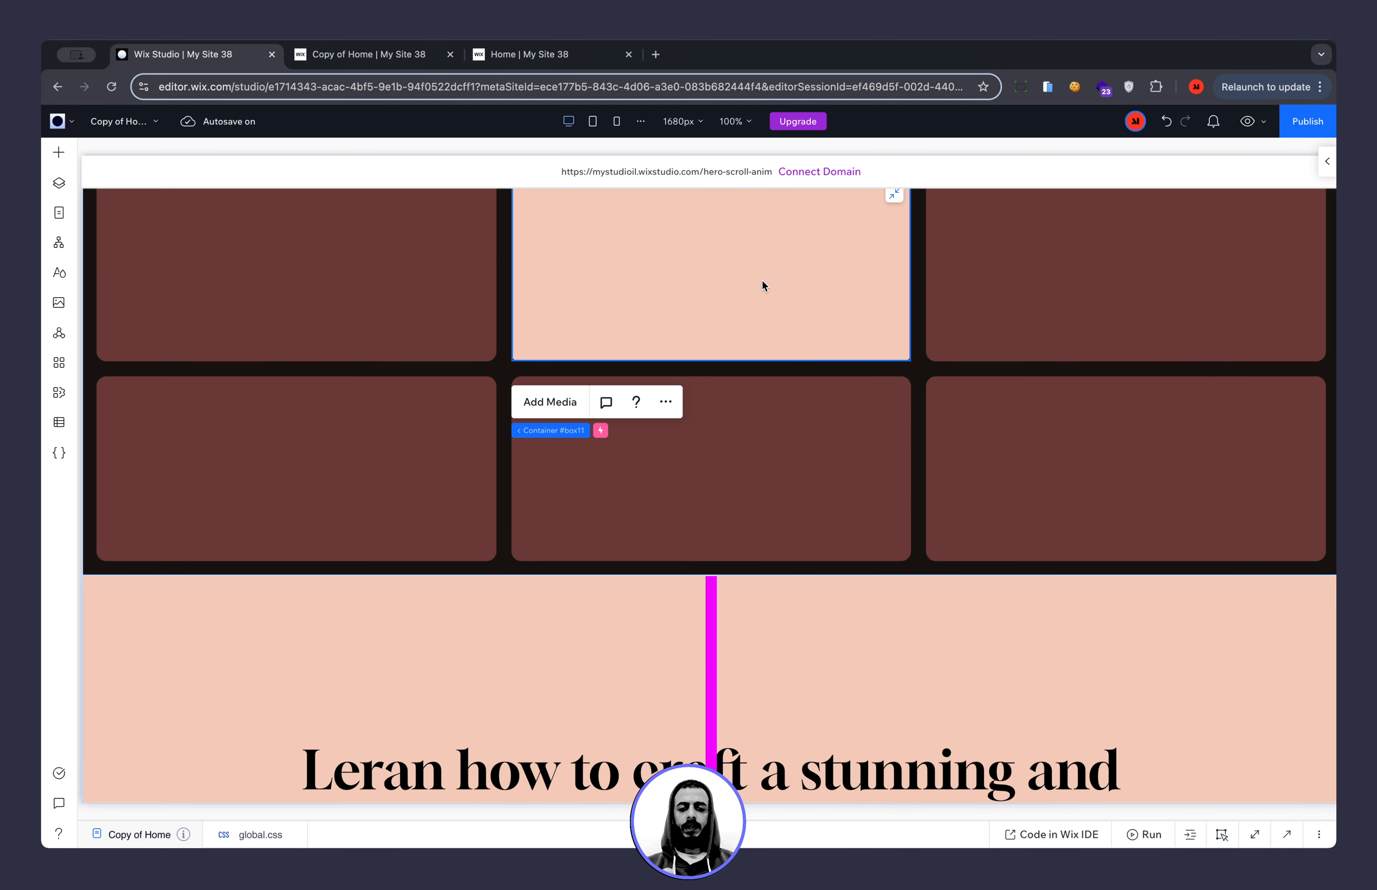
scroll(751, 460, "down", 4)
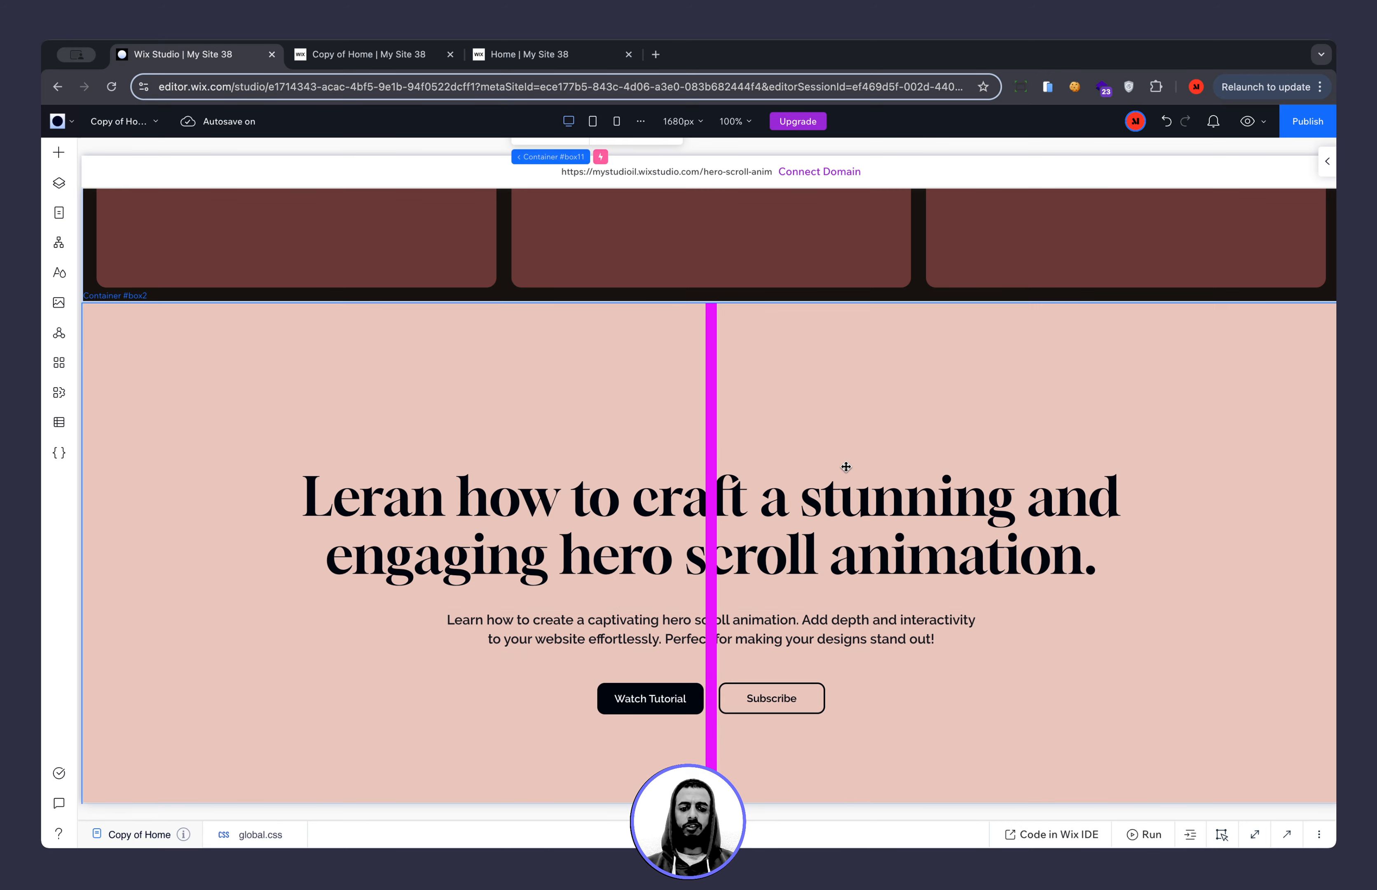
scroll(845, 466, "up", 2)
Select the hero content container below the image grid and show its scroll effect.
left_click(818, 490)
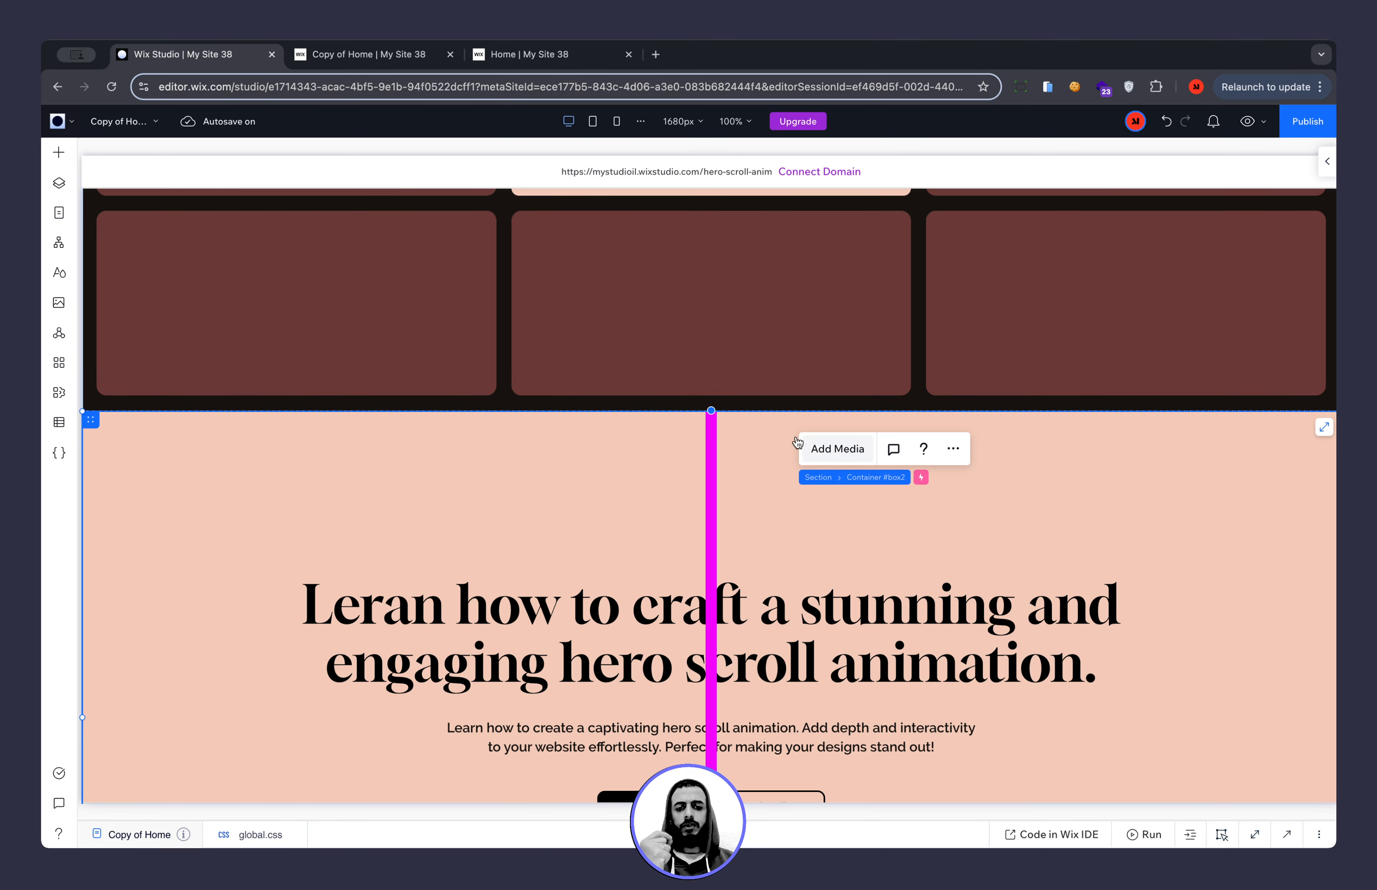
left_click(1327, 160)
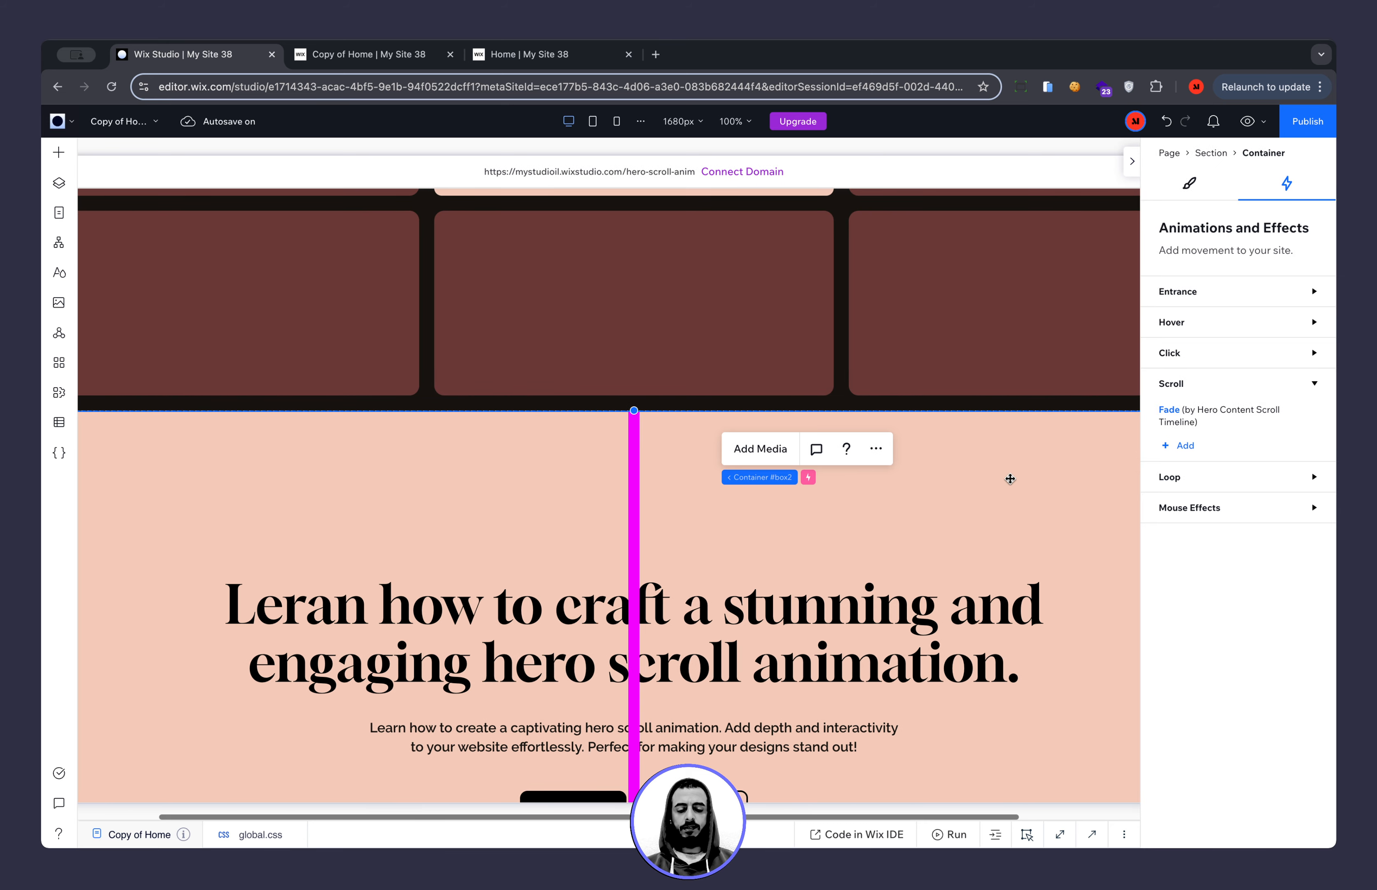
left_click(842, 323)
left_click(1017, 450)
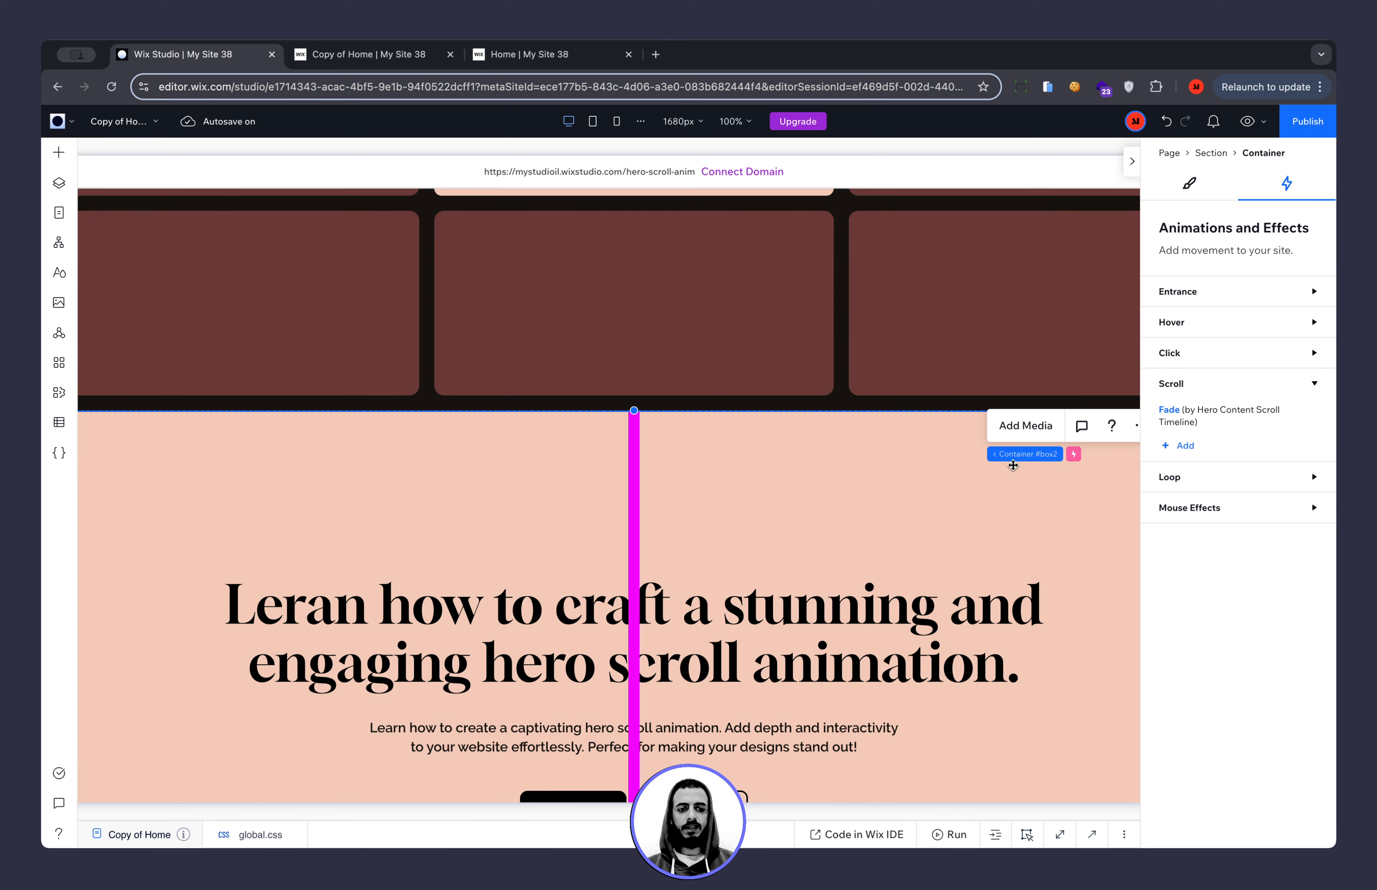
Set the hero content container's background to orange #FF8500 at 52% opacity.
left_click(1189, 183)
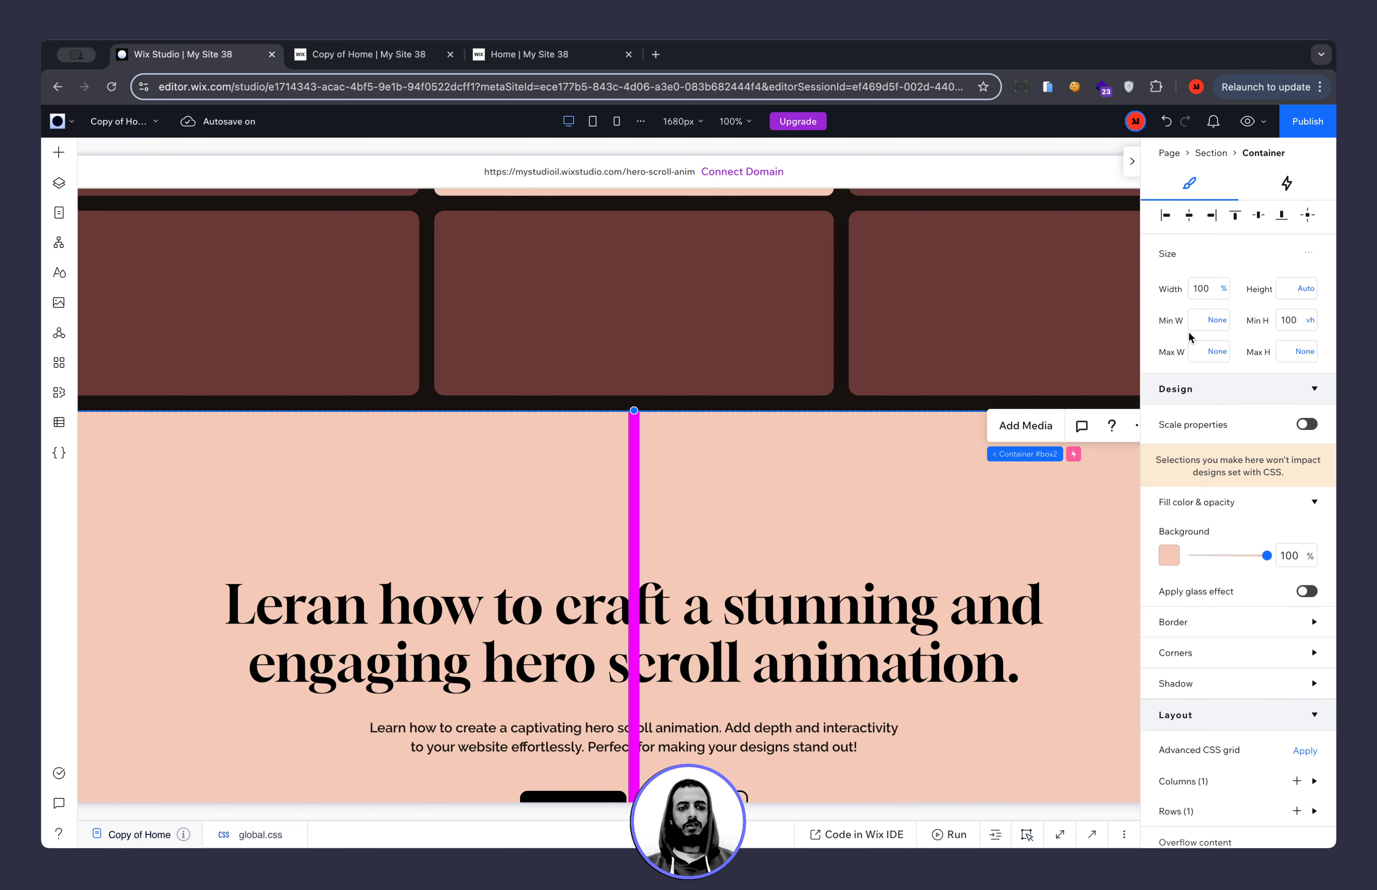
left_click(1169, 555)
left_click(1183, 682)
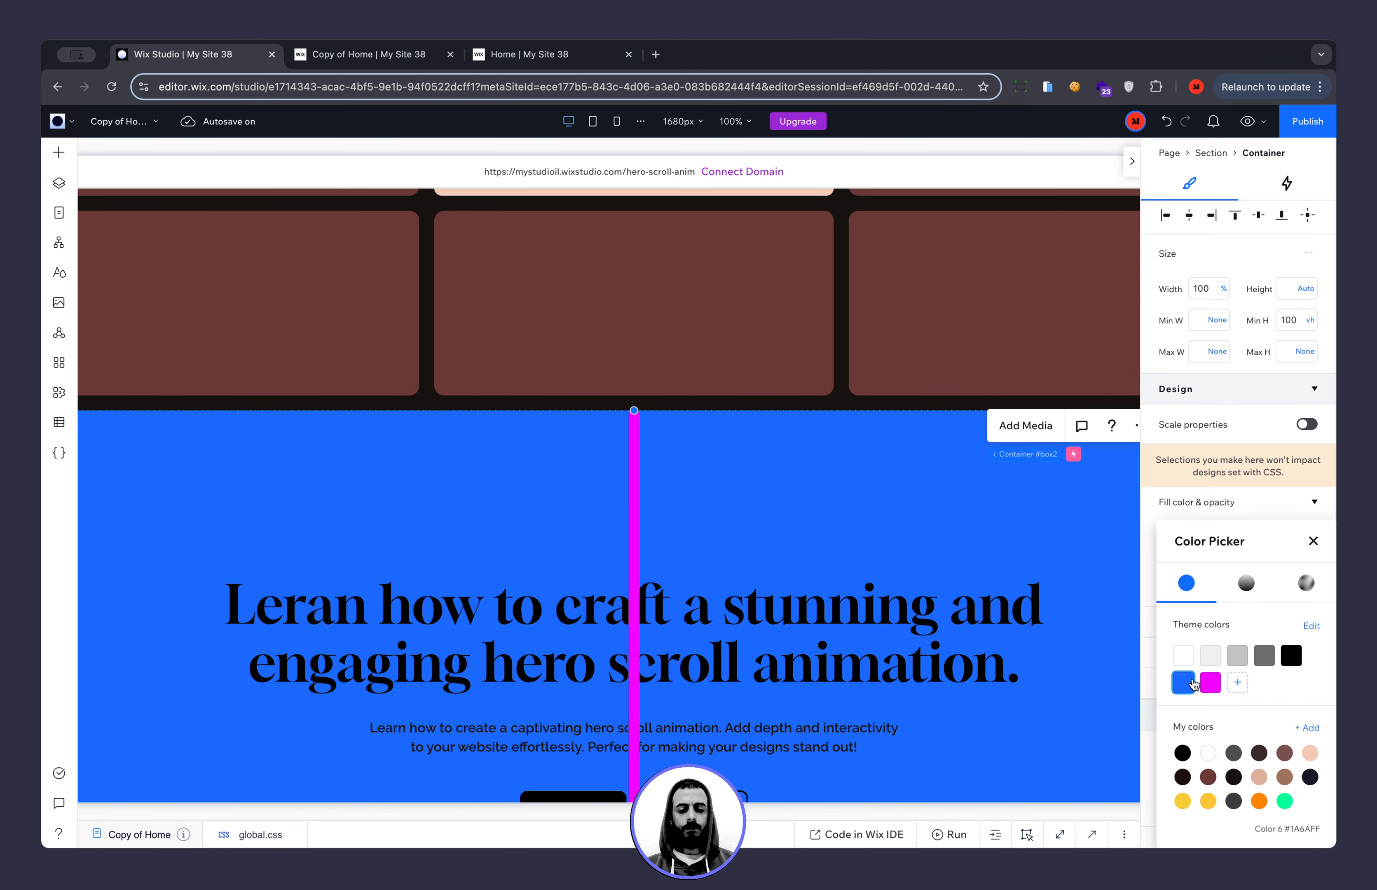
left_click(1259, 801)
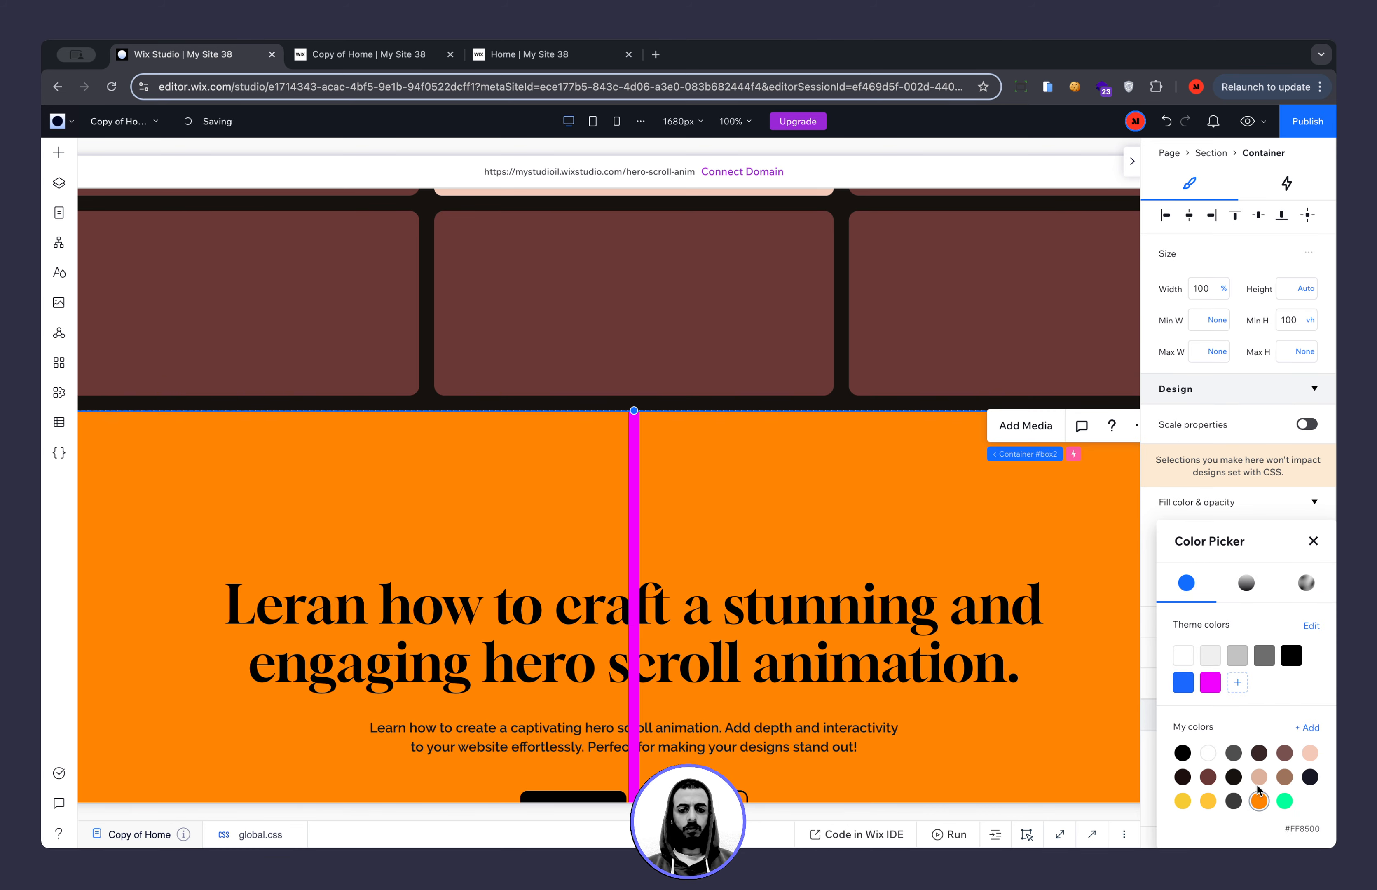
left_click(1277, 515)
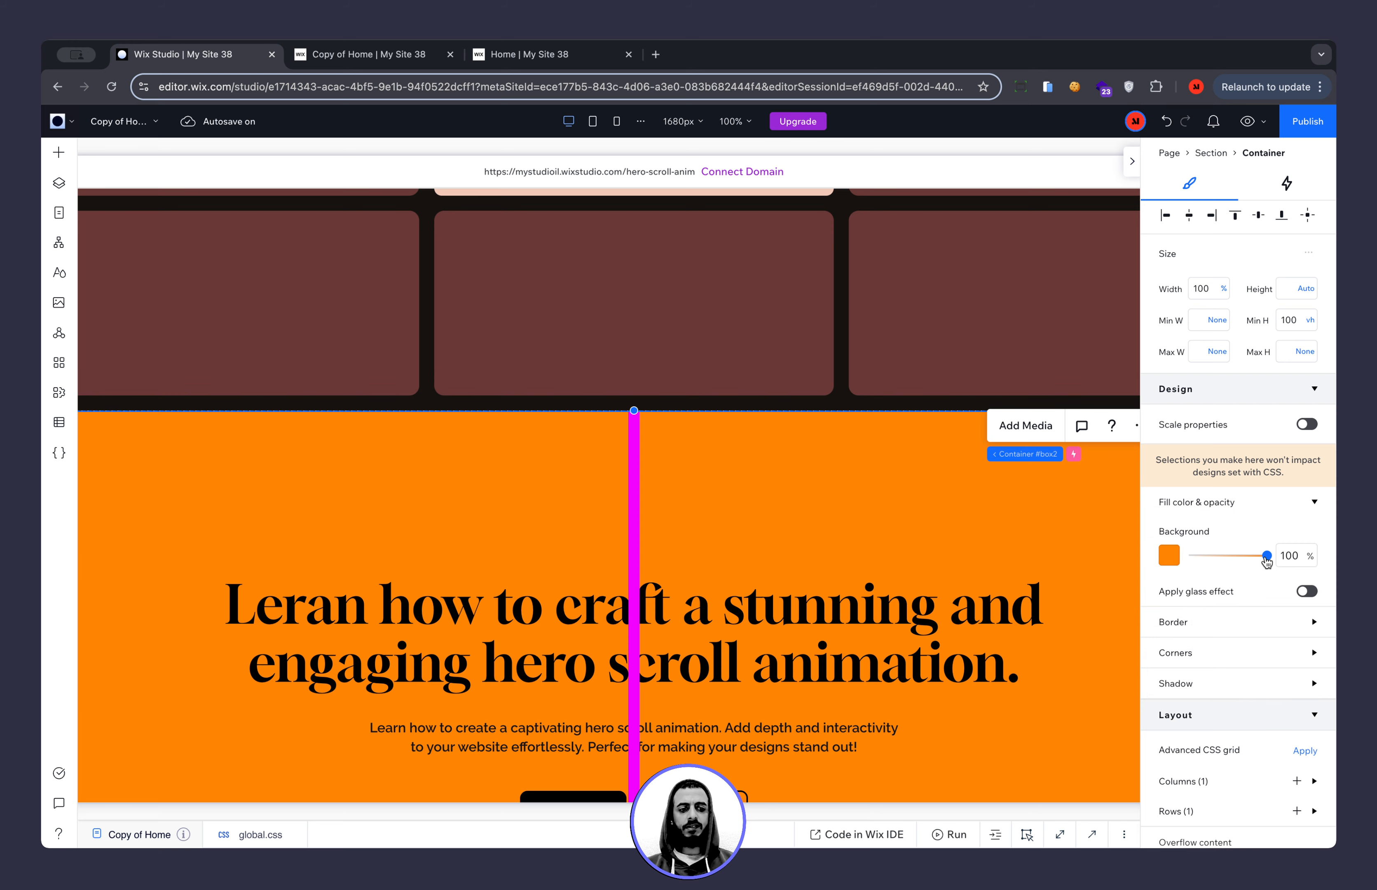
left_click_drag(1267, 557, 1229, 557)
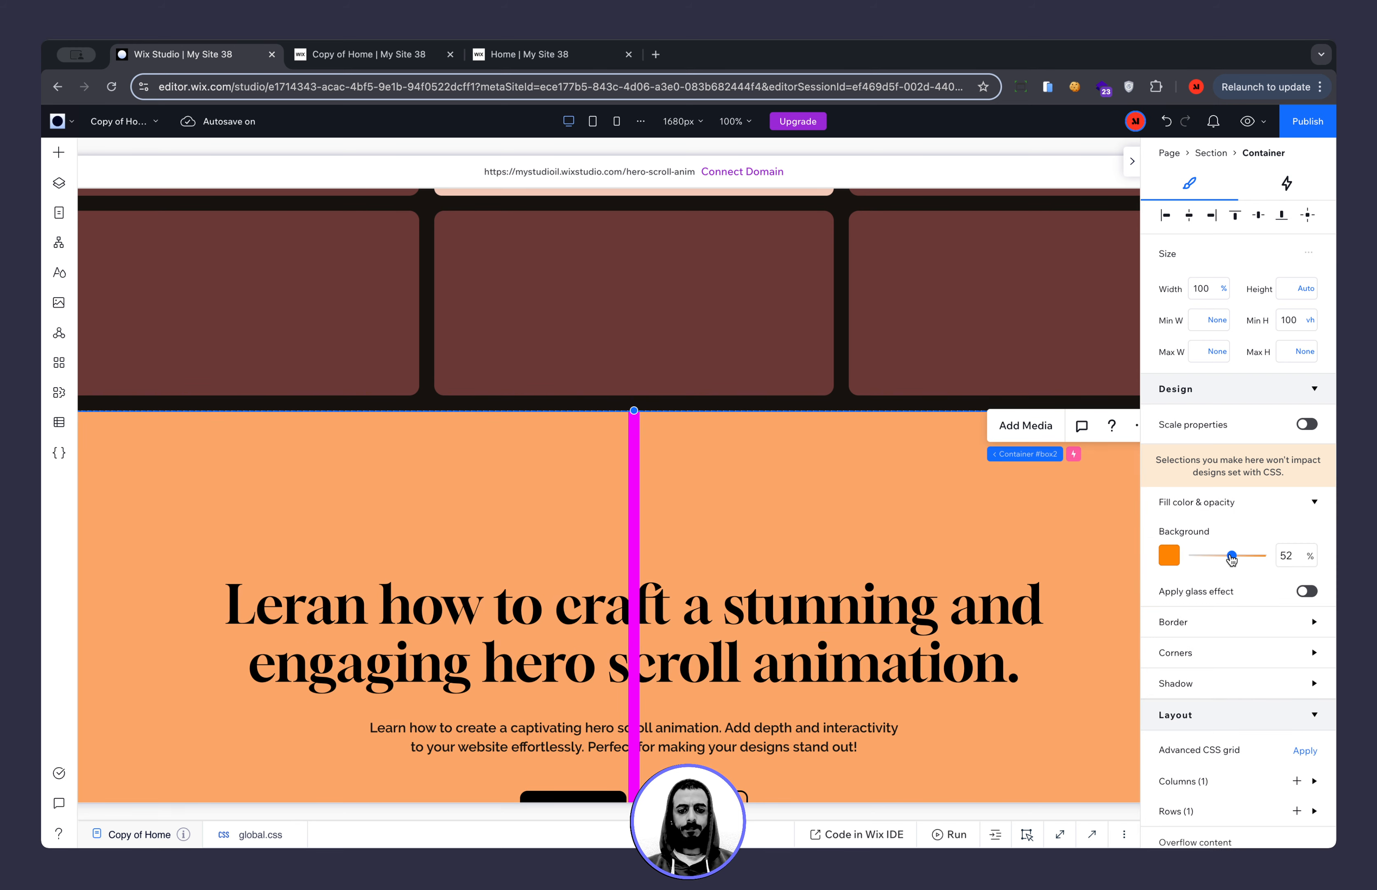
Set the Starting opacity of the Hero Content container's Fade scroll effect to 100%.
left_click(1073, 456)
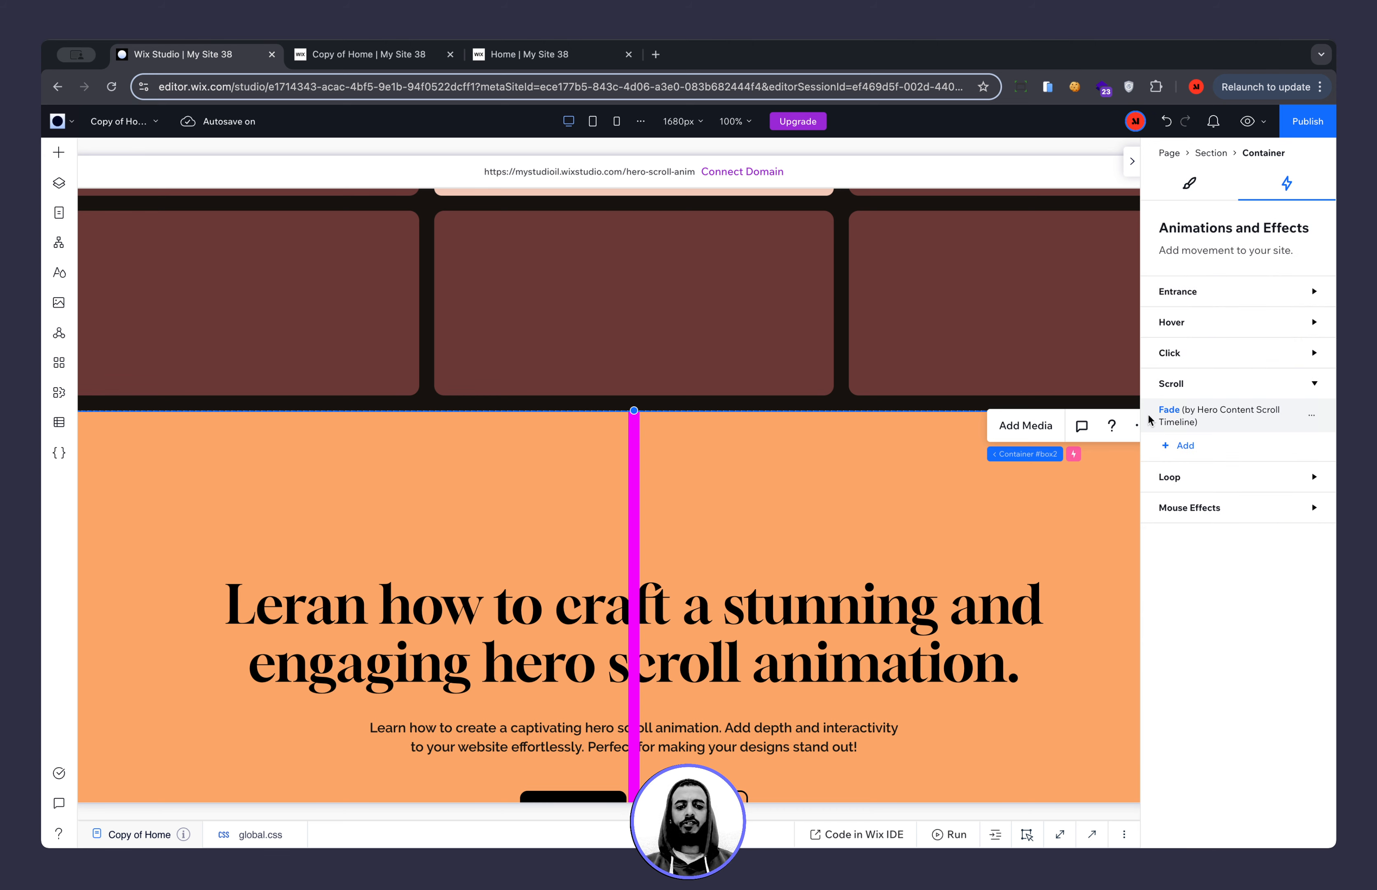
left_click(58, 183)
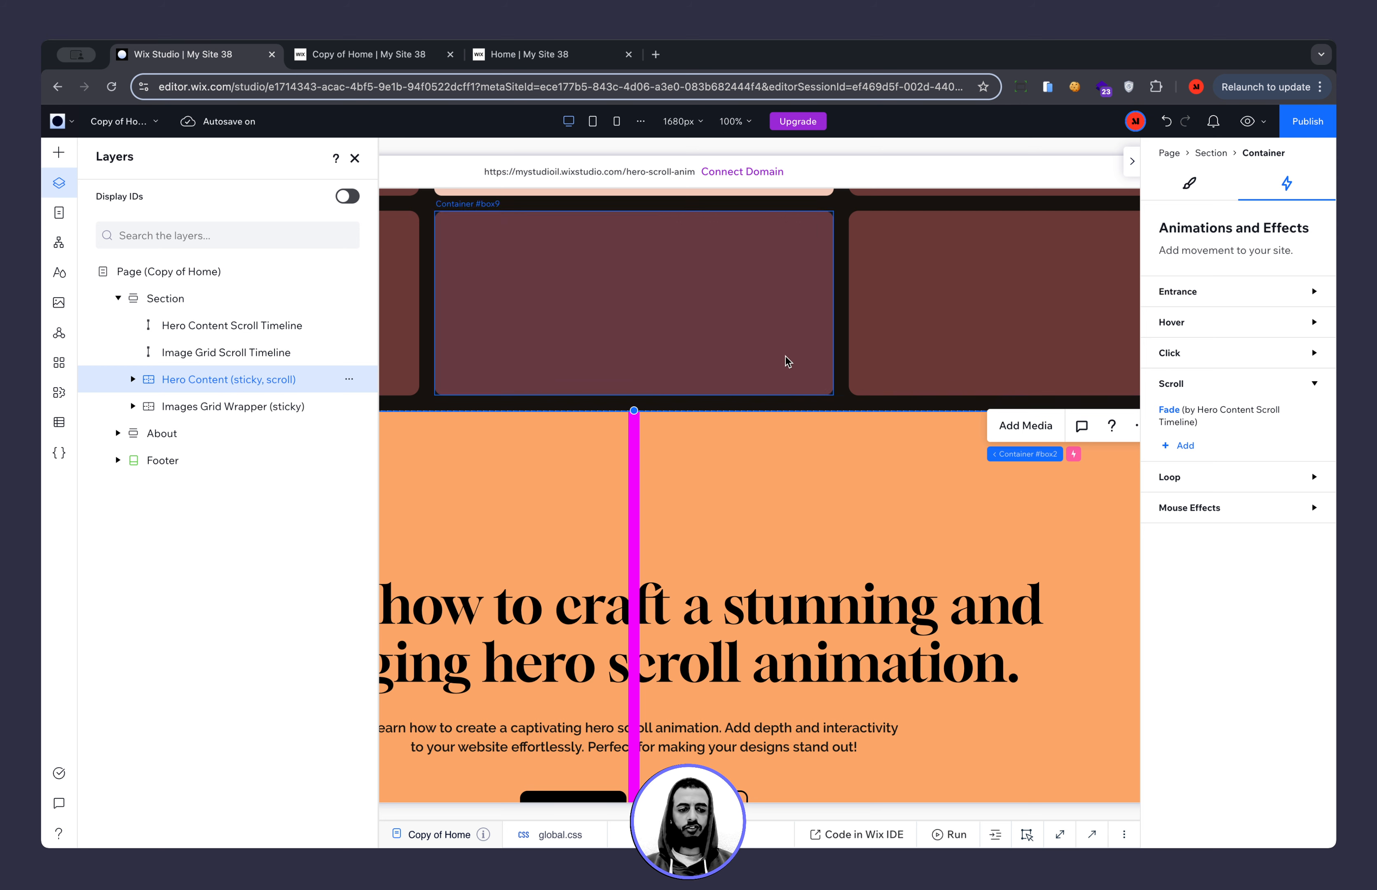
left_click(1177, 415)
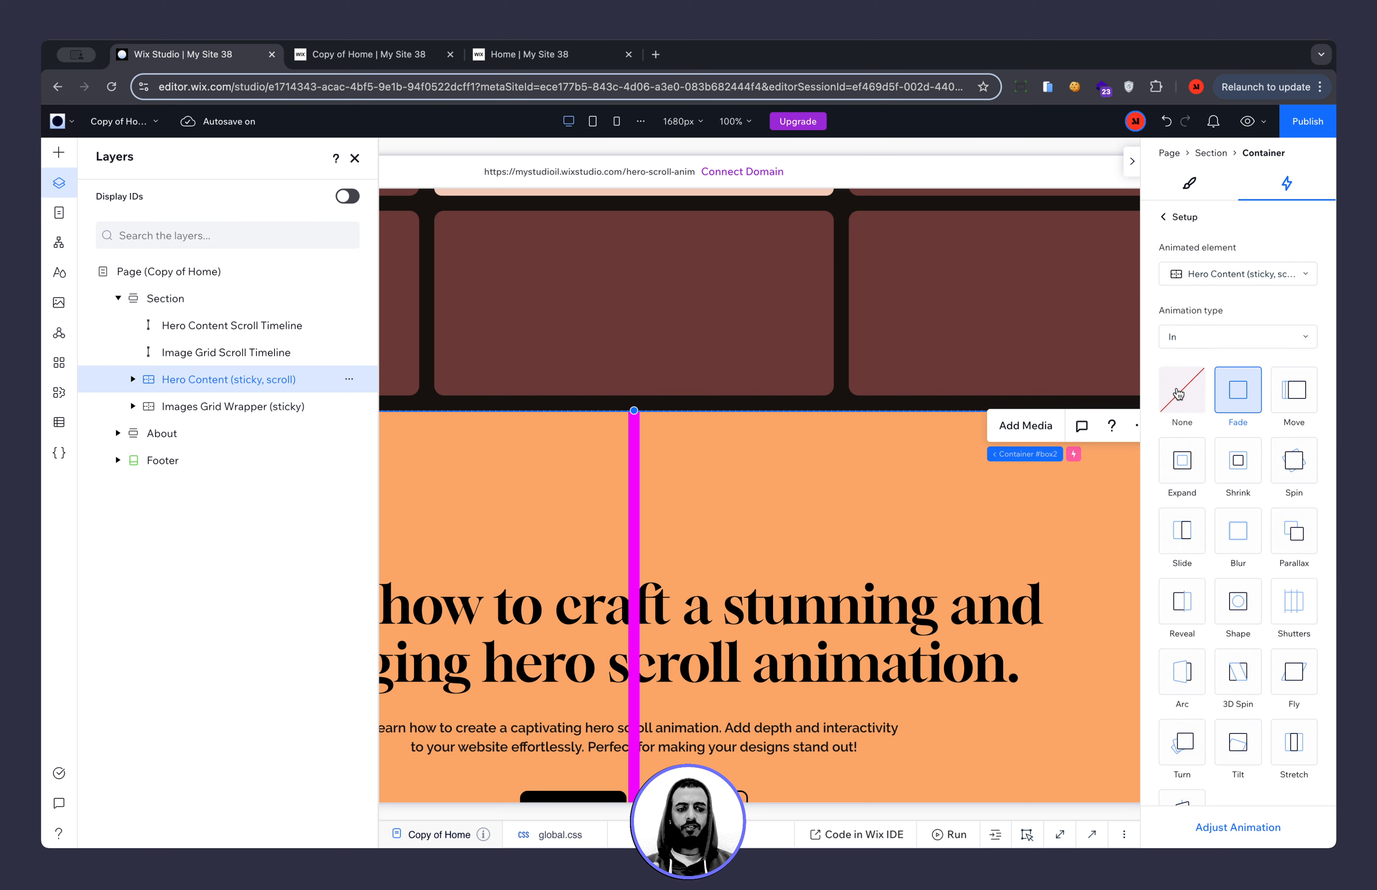
left_click(1230, 825)
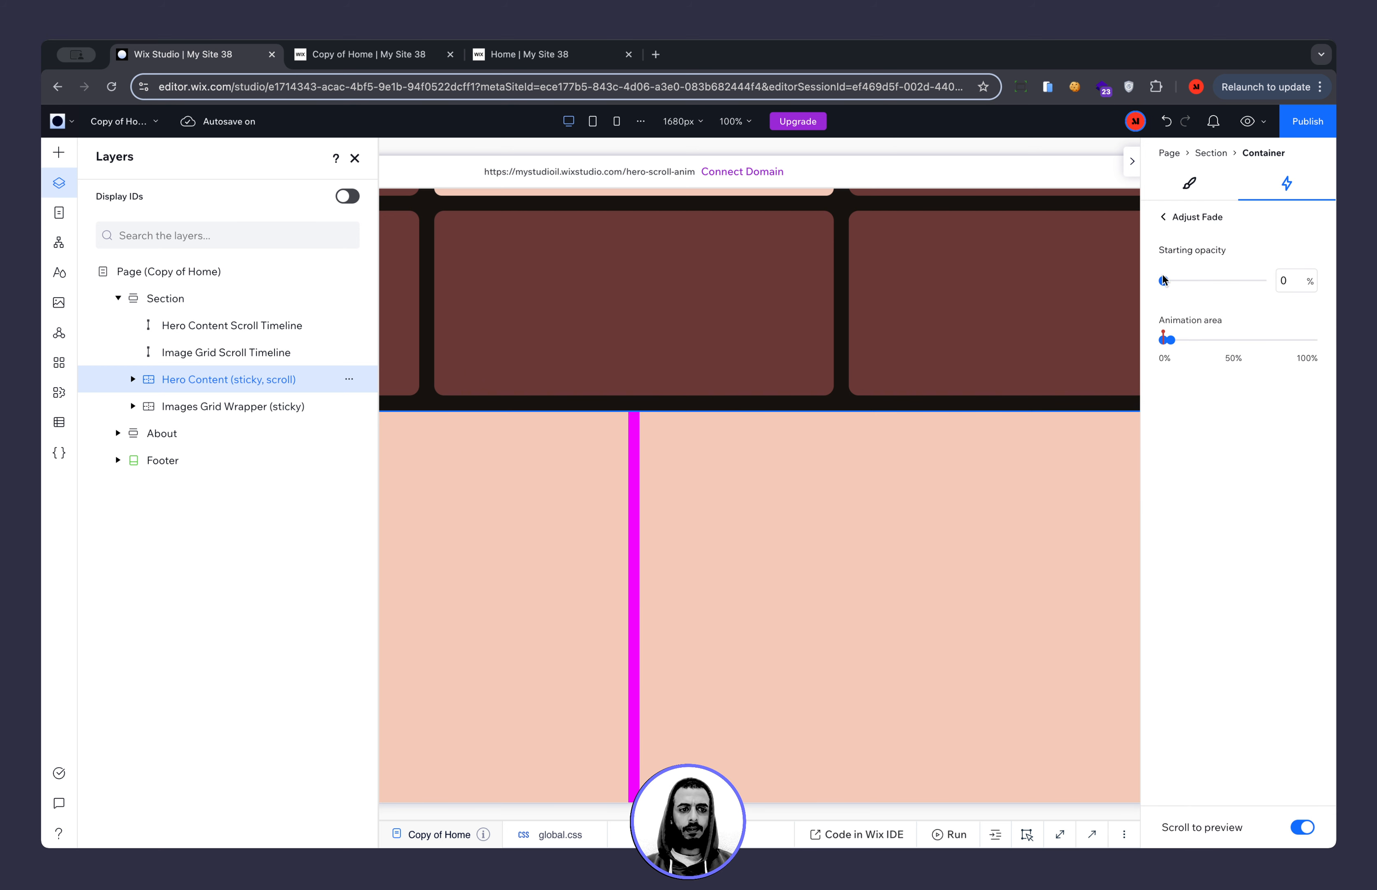
left_click_drag(1164, 282, 1266, 283)
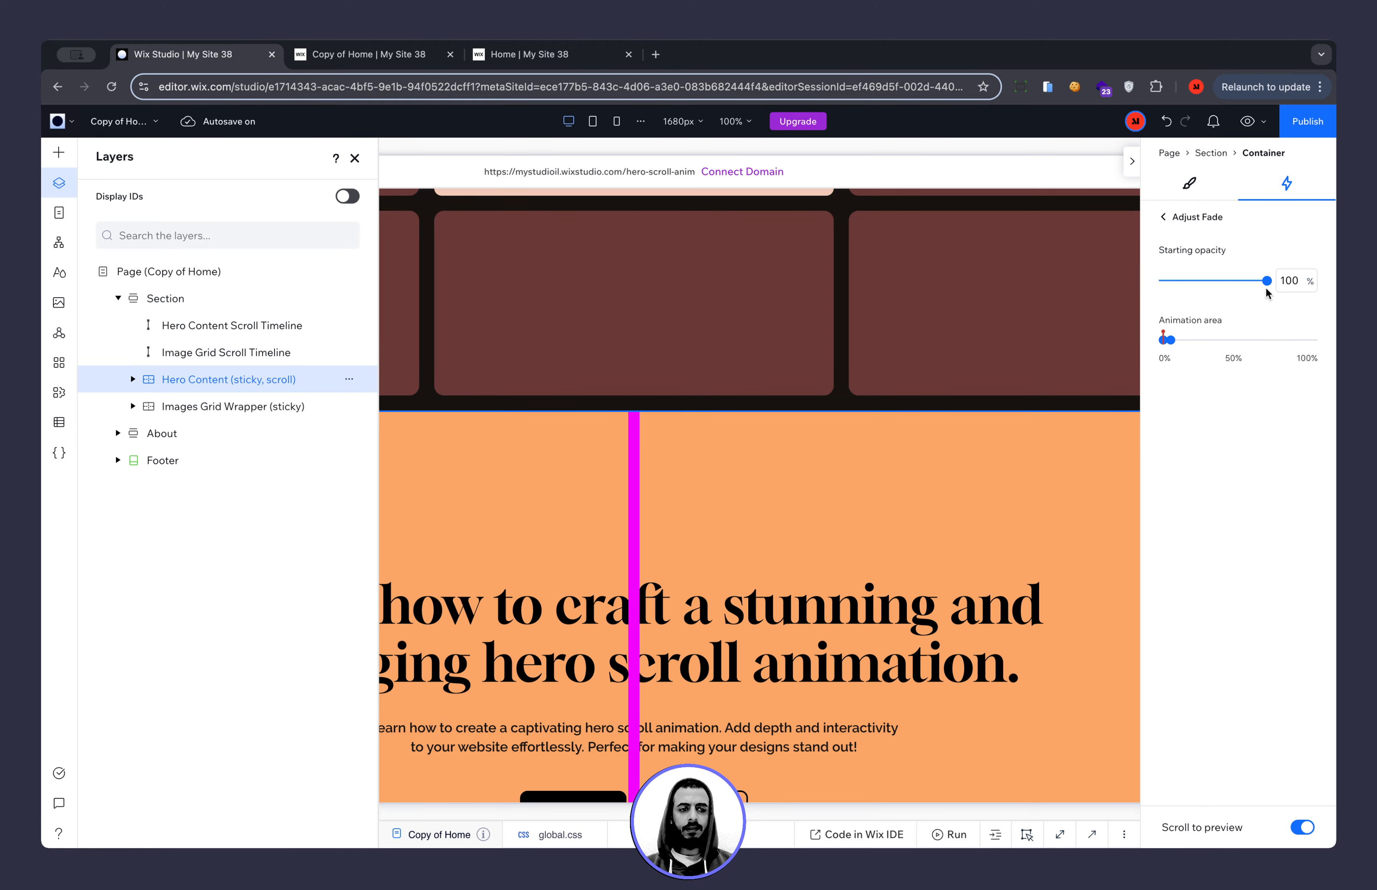
left_click(356, 159)
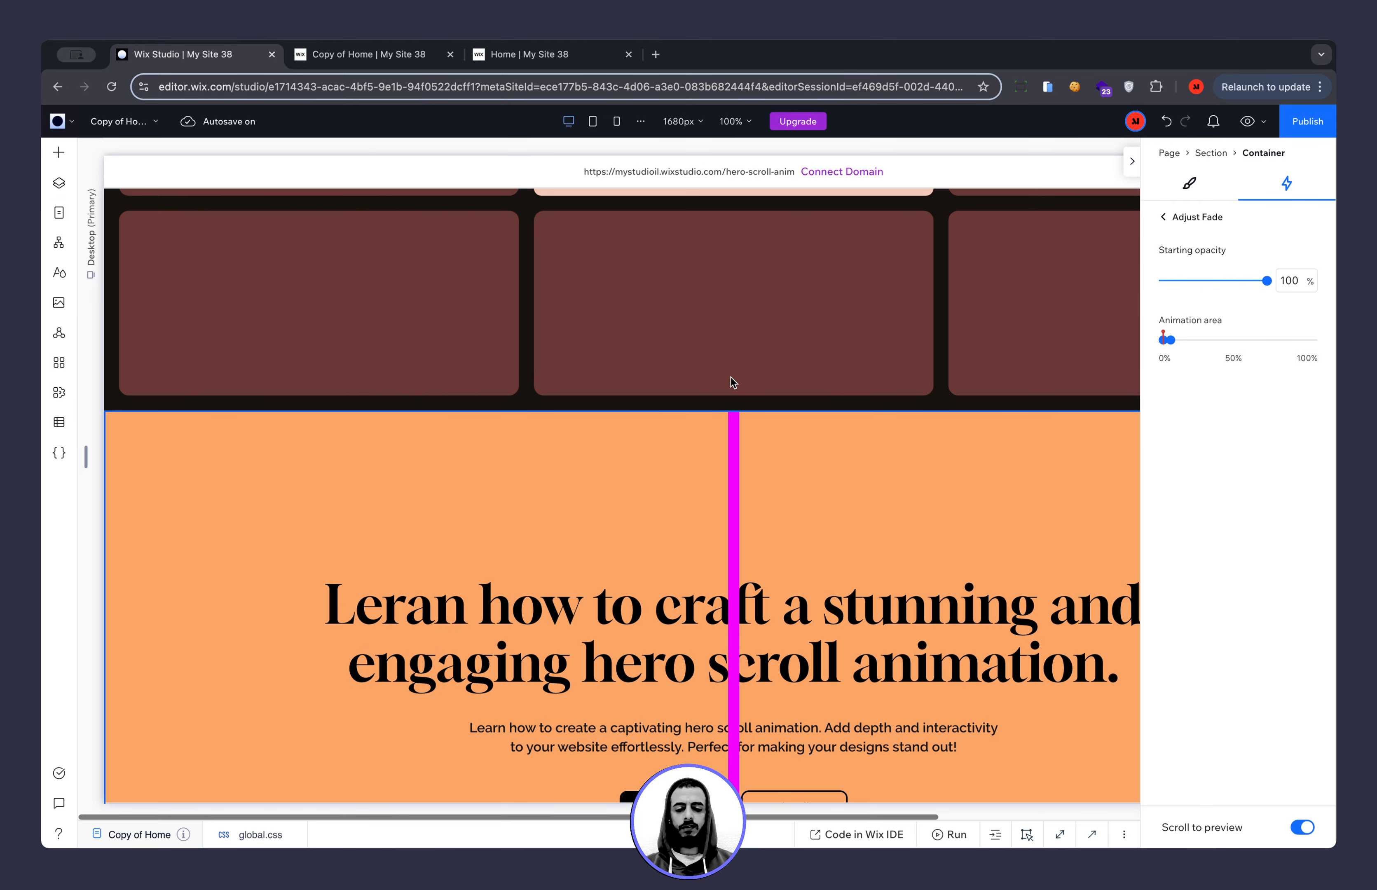
Preview the page and examine how the orange hero content container slides over the expanding image grid on scroll.
scroll(732, 382, "up", 3)
scroll(731, 376, "up", 3)
scroll(731, 376, "down", 2)
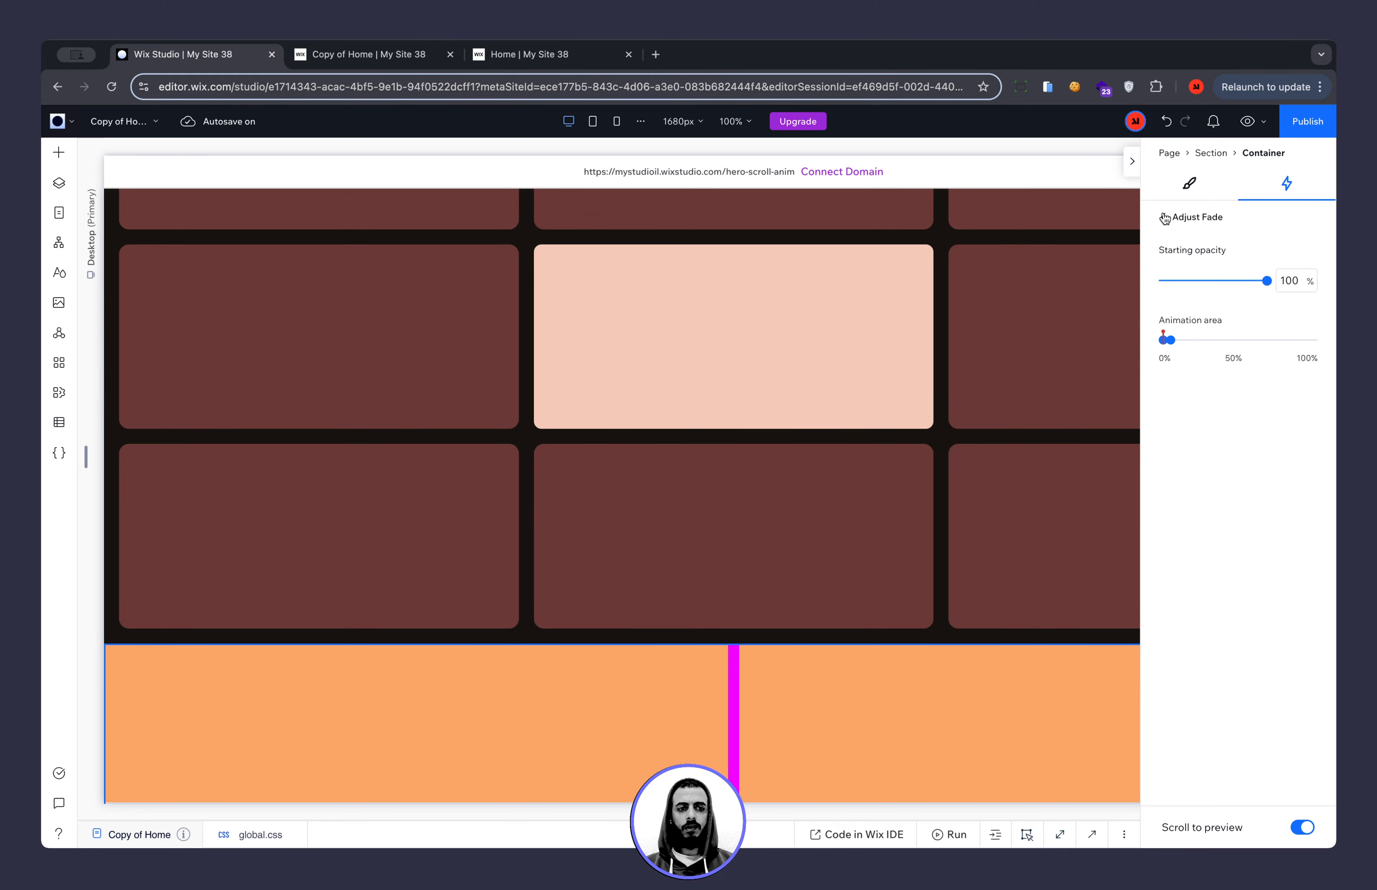
left_click(1248, 121)
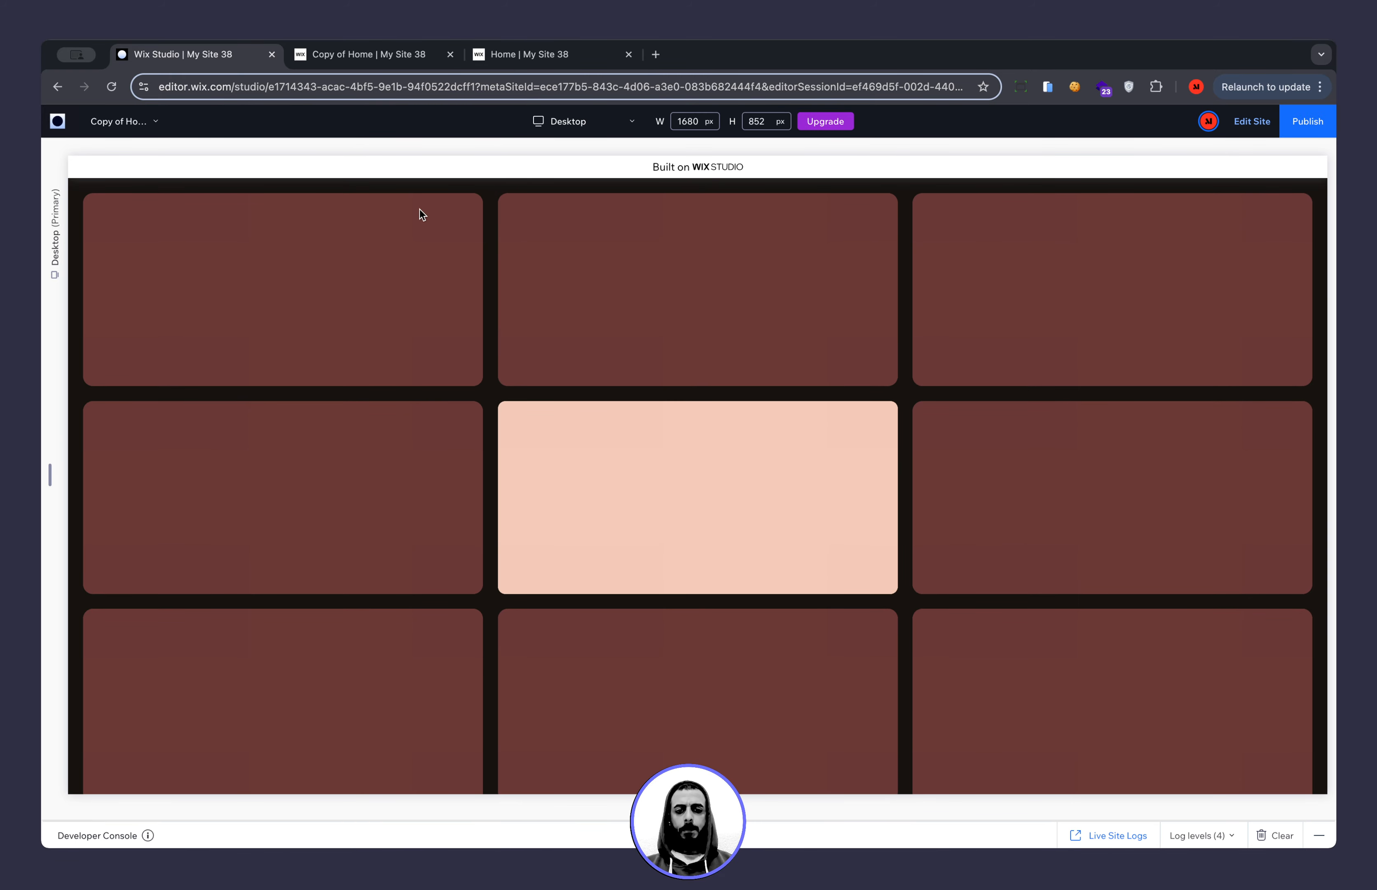
scroll(914, 594, "down", 3)
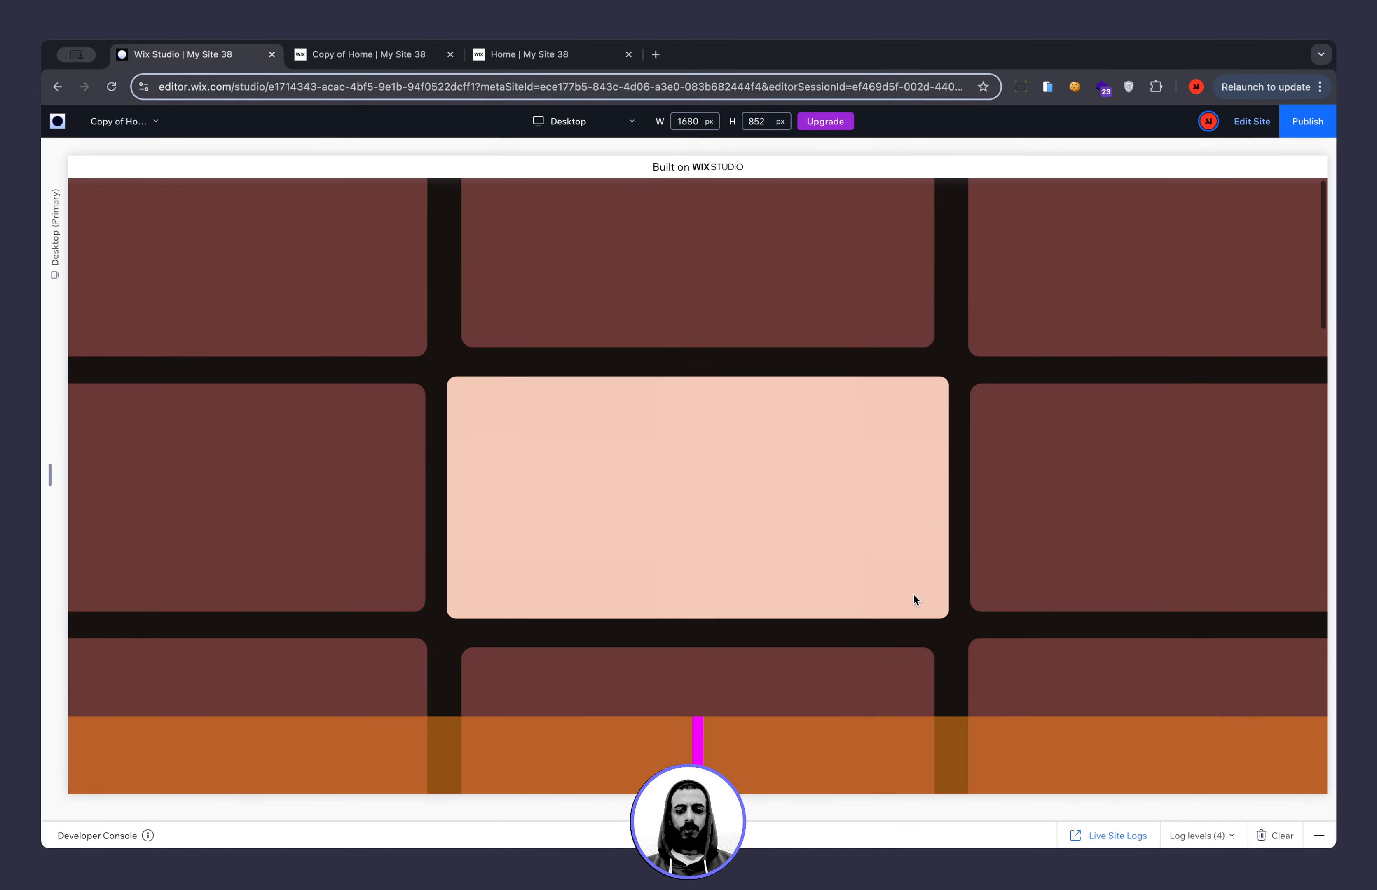
scroll(913, 594, "down", 3)
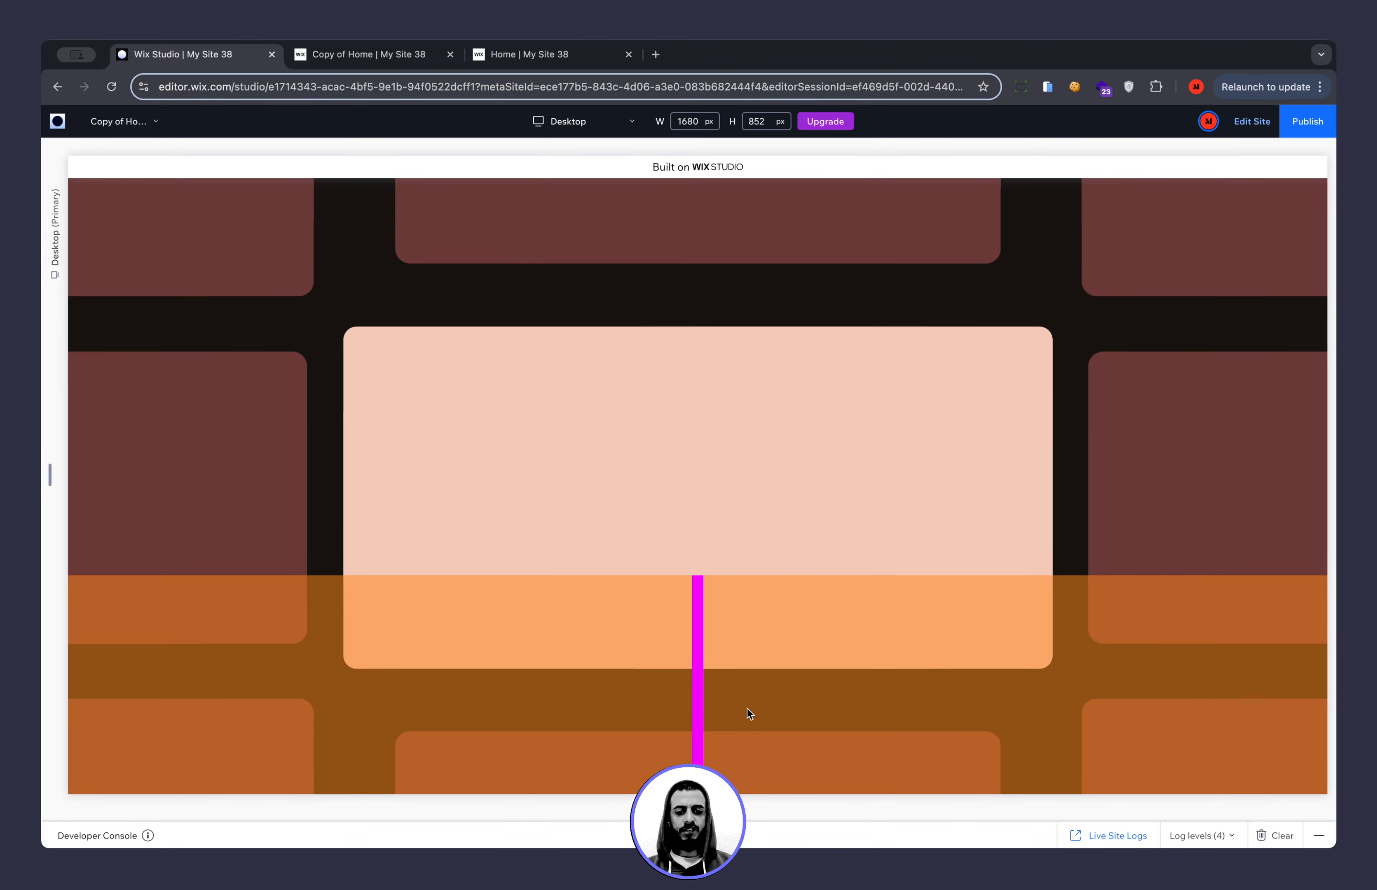
scroll(746, 708, "up", 3)
scroll(747, 708, "up", 3)
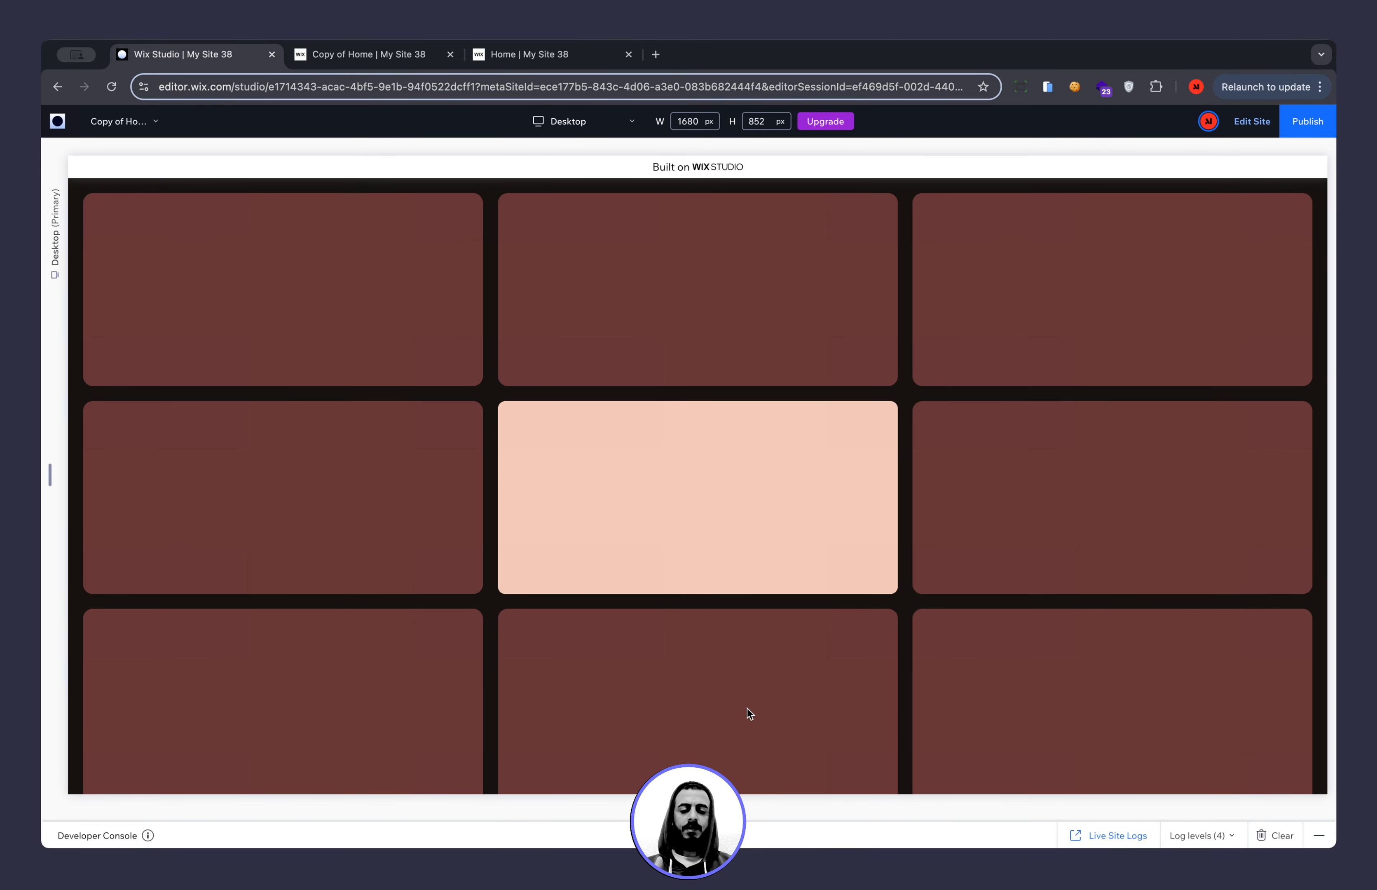
scroll(746, 708, "down", 1)
scroll(746, 708, "down", 3)
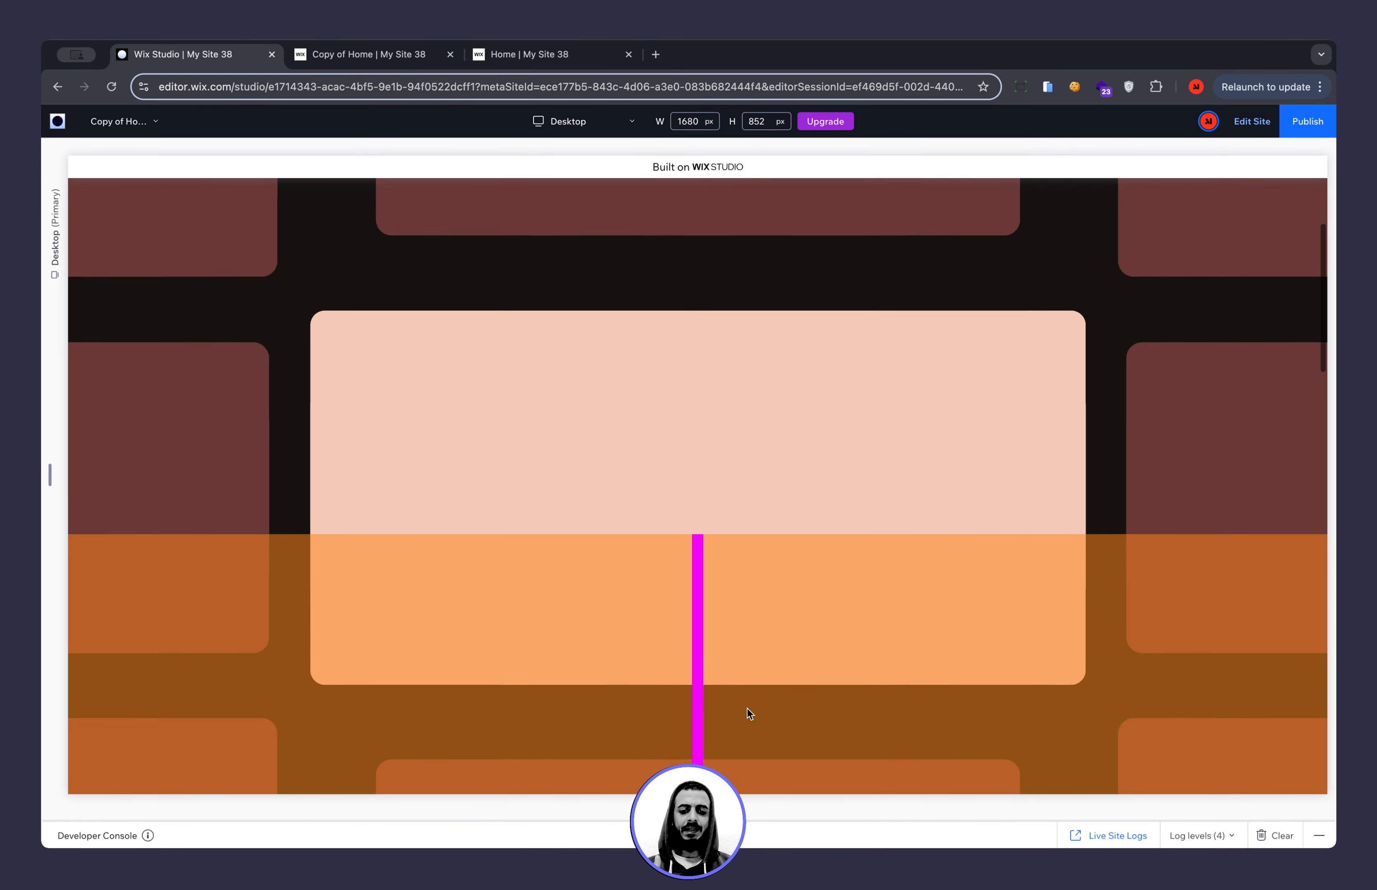
scroll(746, 708, "up", 4)
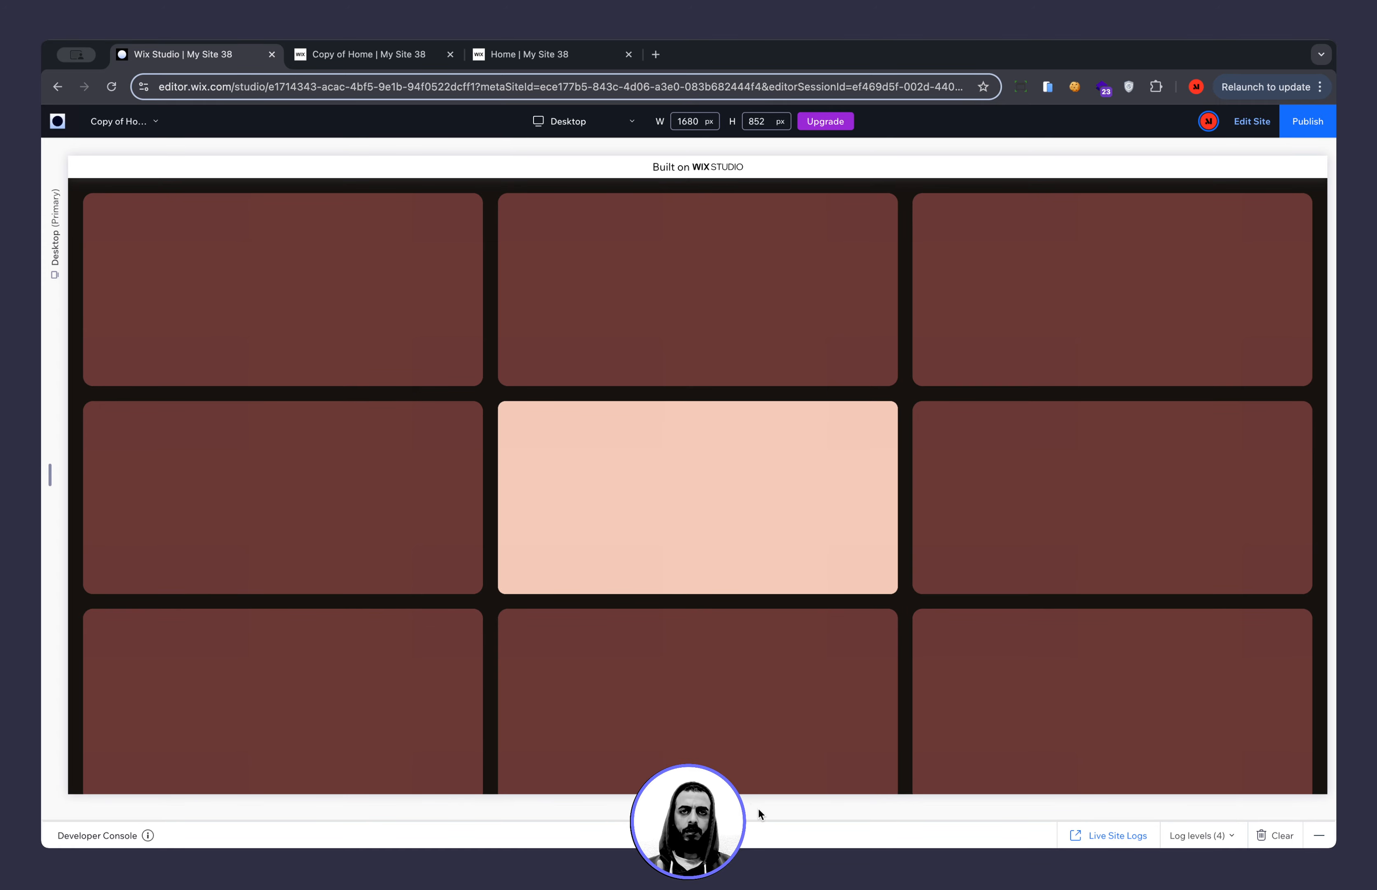
Compare how the centre tile expands on scroll in the orange-container preview and on the published Copy of Home page.
scroll(794, 803, "down", 2)
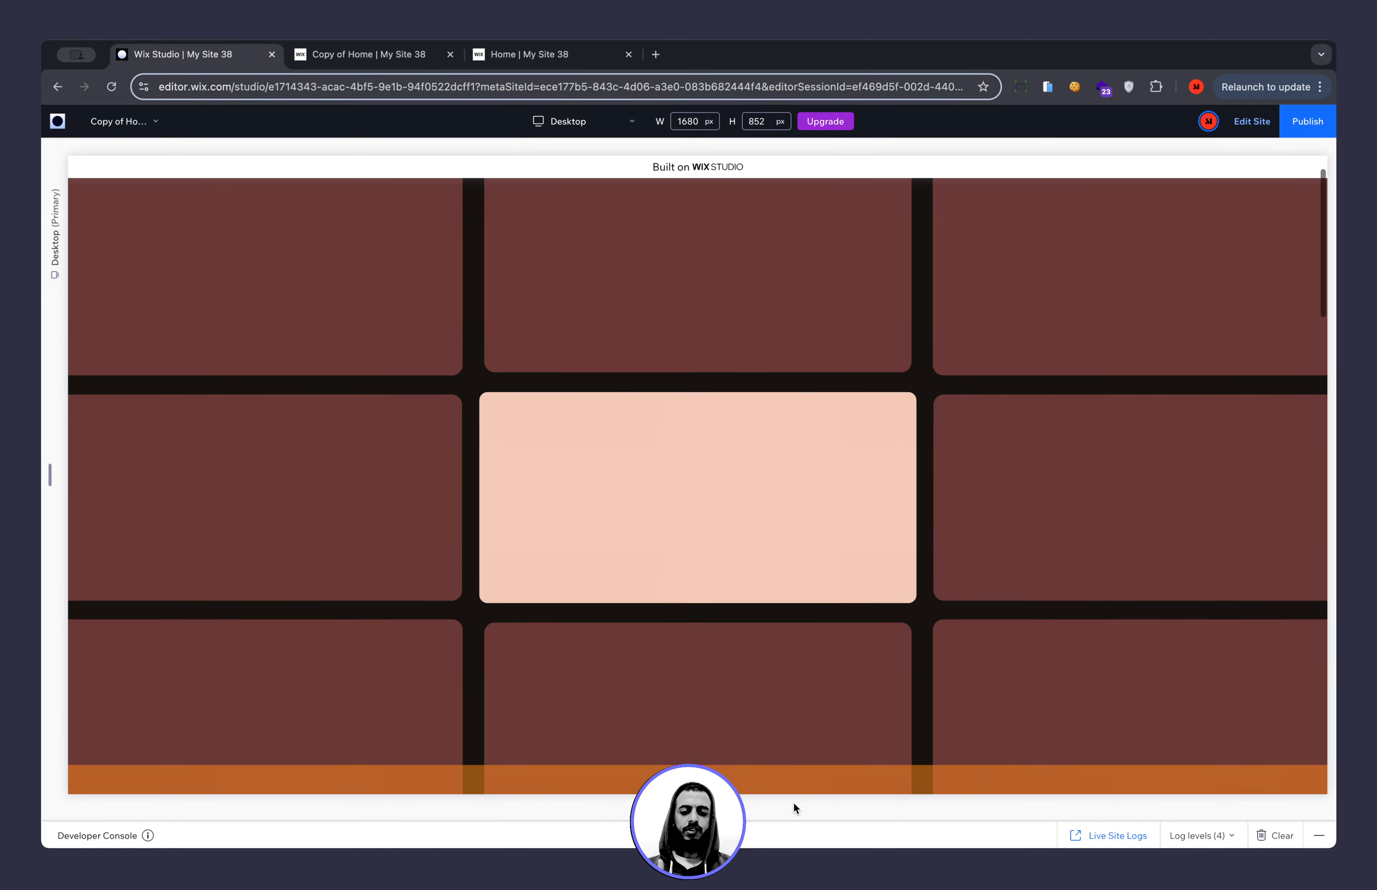
scroll(794, 803, "down", 4)
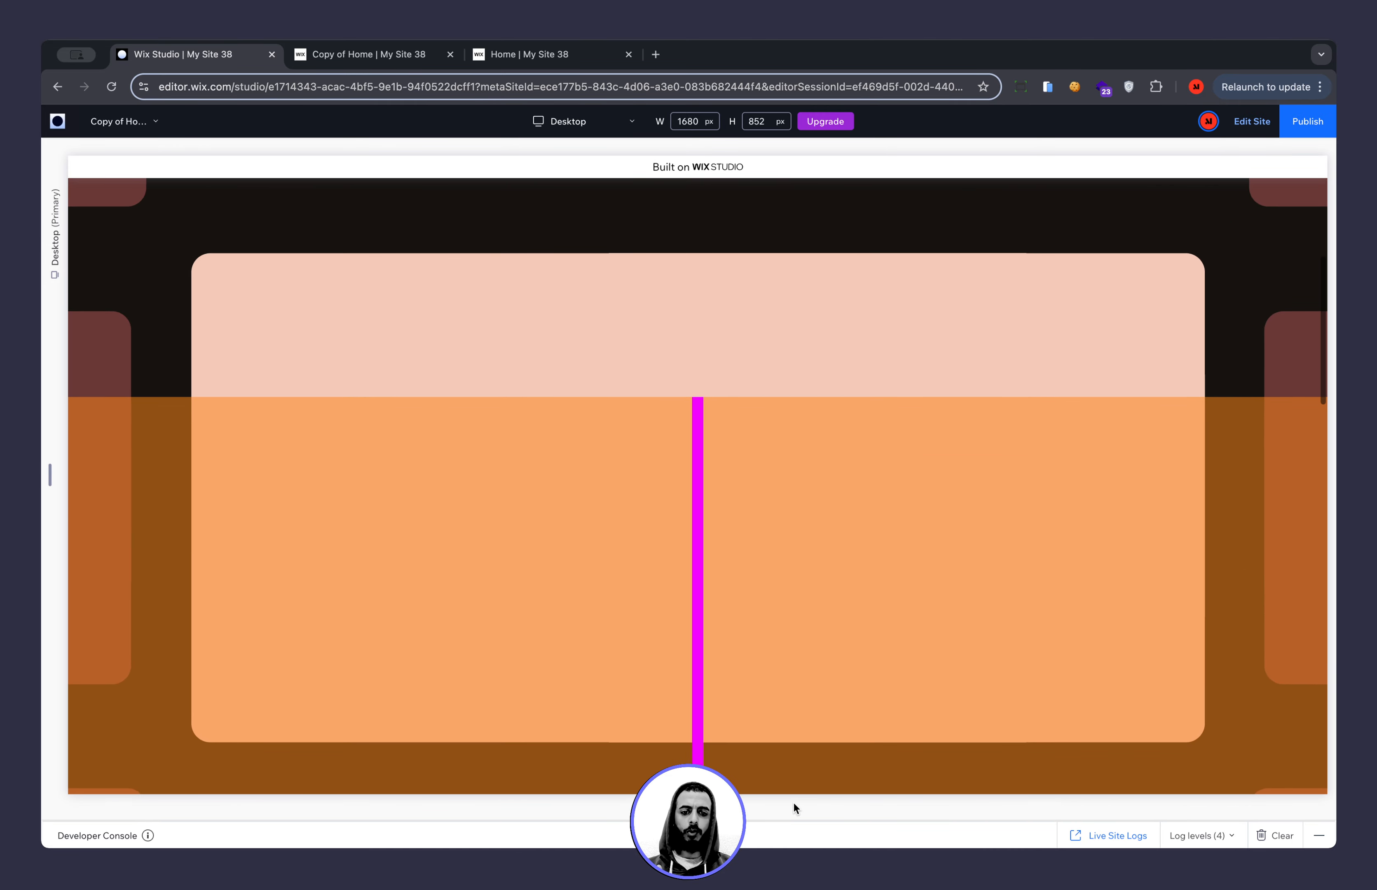
left_click(371, 54)
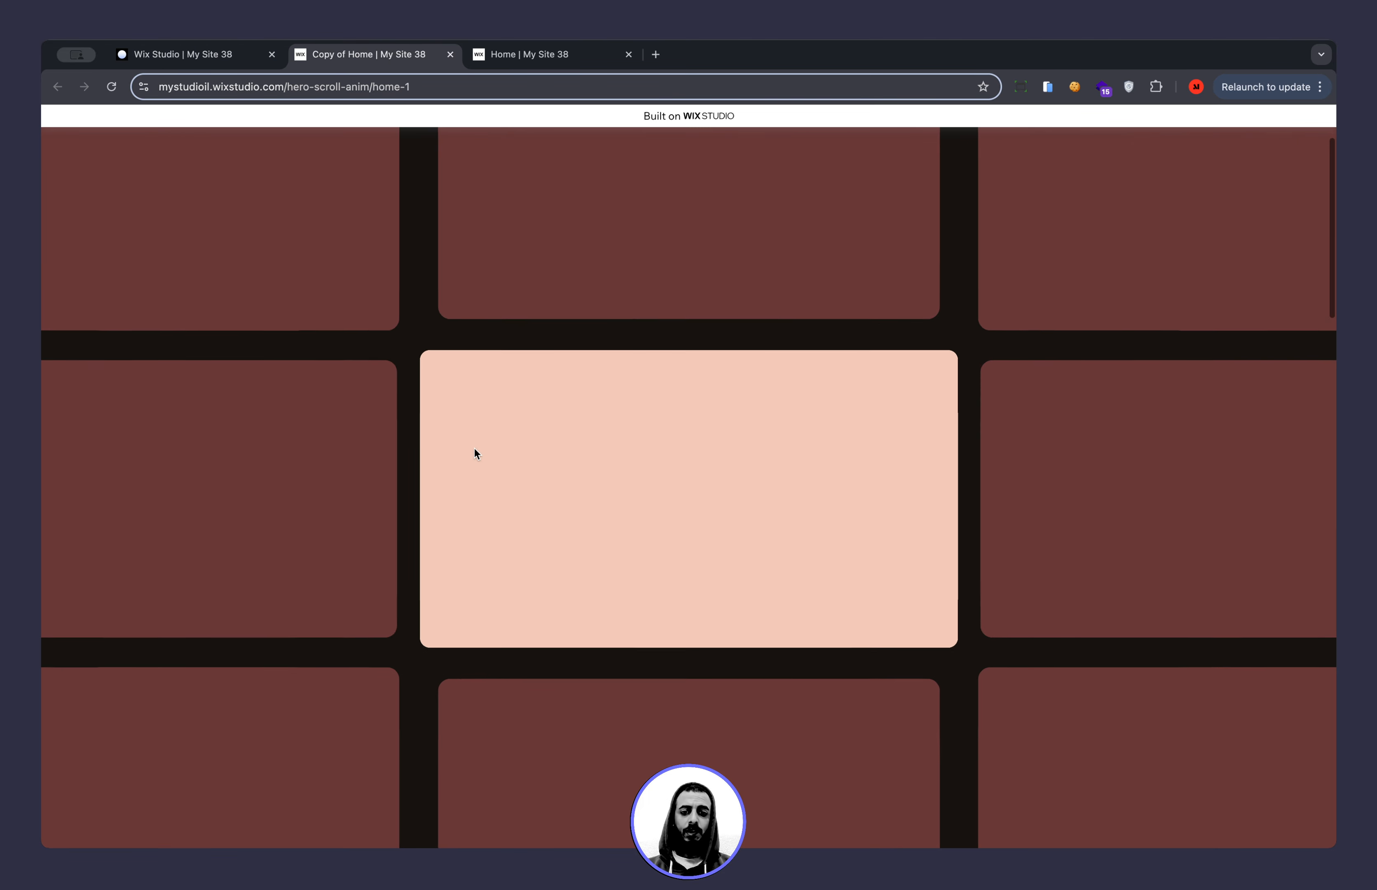
scroll(474, 448, "down", 3)
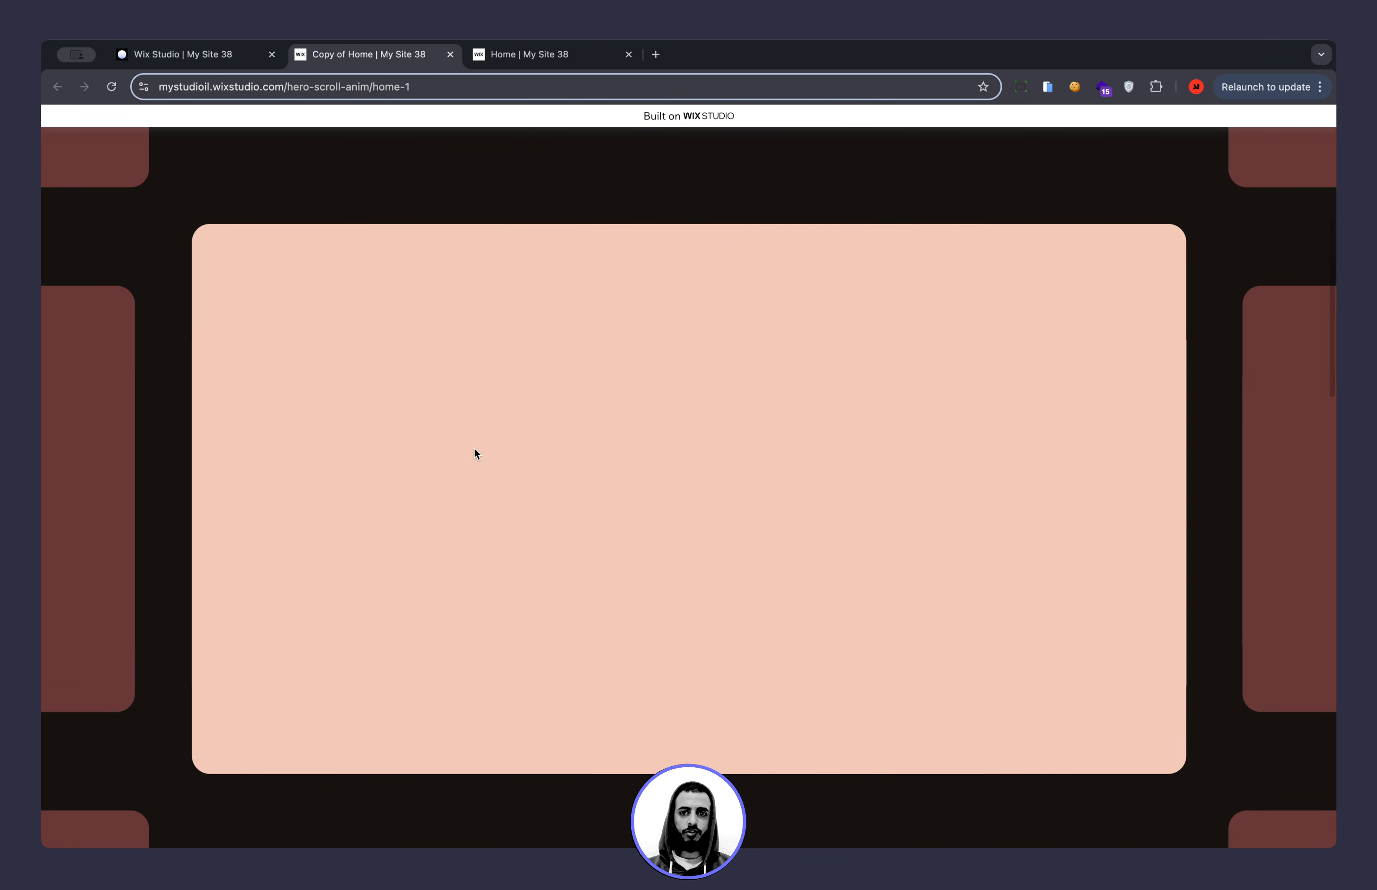
scroll(475, 448, "down", 2)
left_click(206, 58)
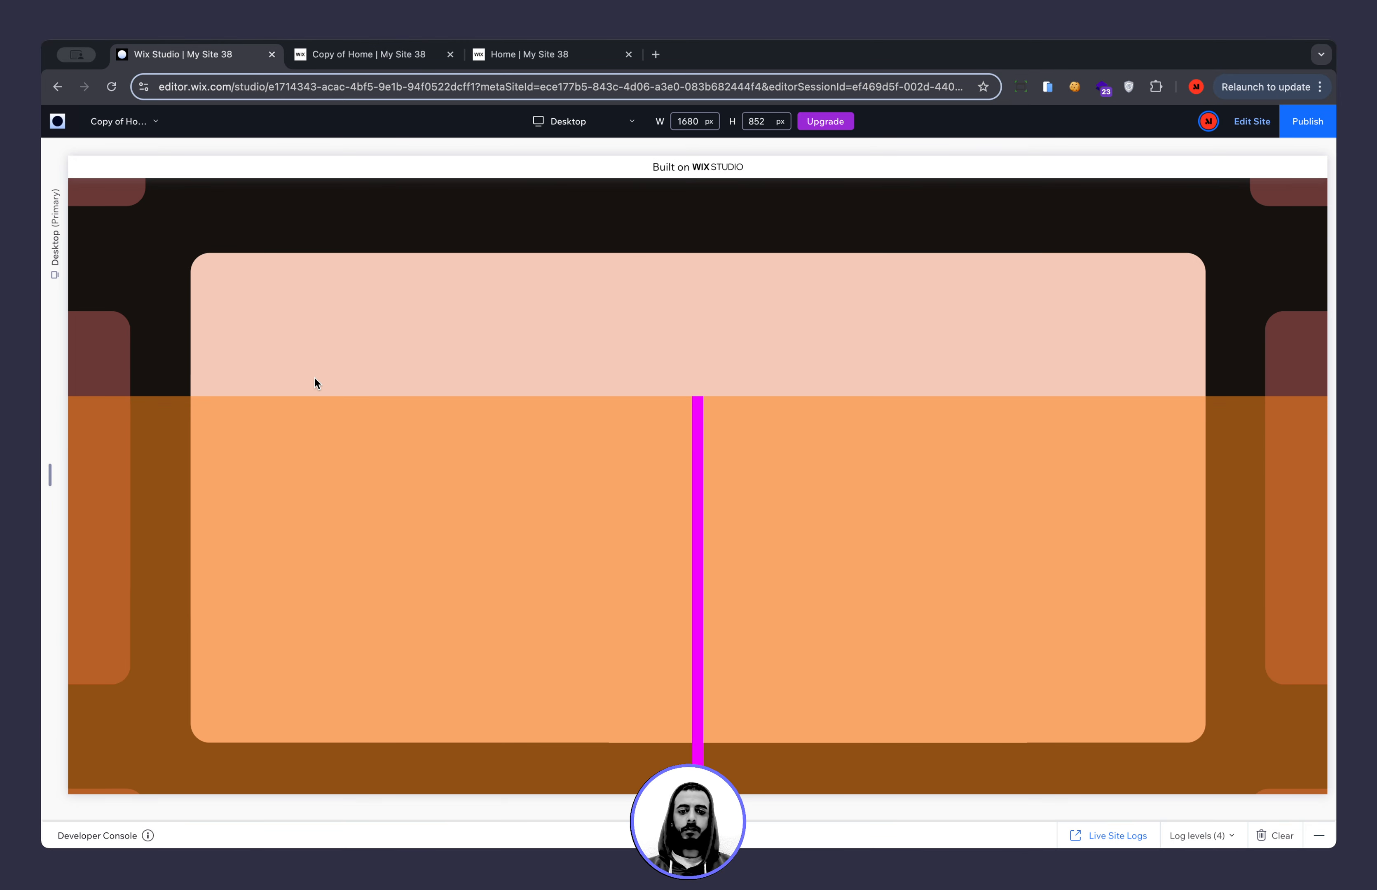
Examine in the preview how the hero headline, text and buttons fade in relative to the magenta and green timeline lines on scroll.
scroll(314, 377, "down", 5)
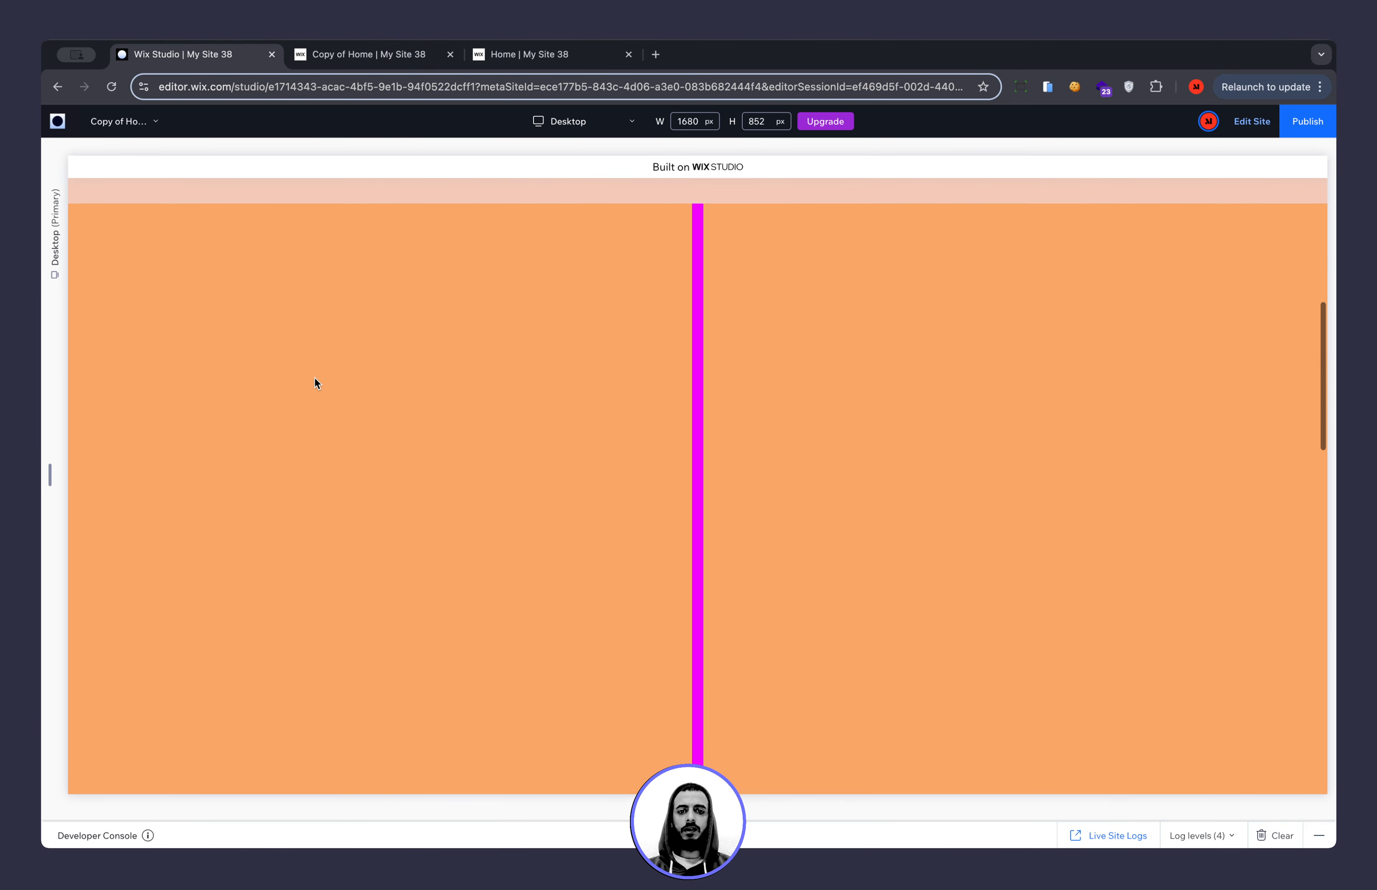
scroll(364, 434, "down", 2)
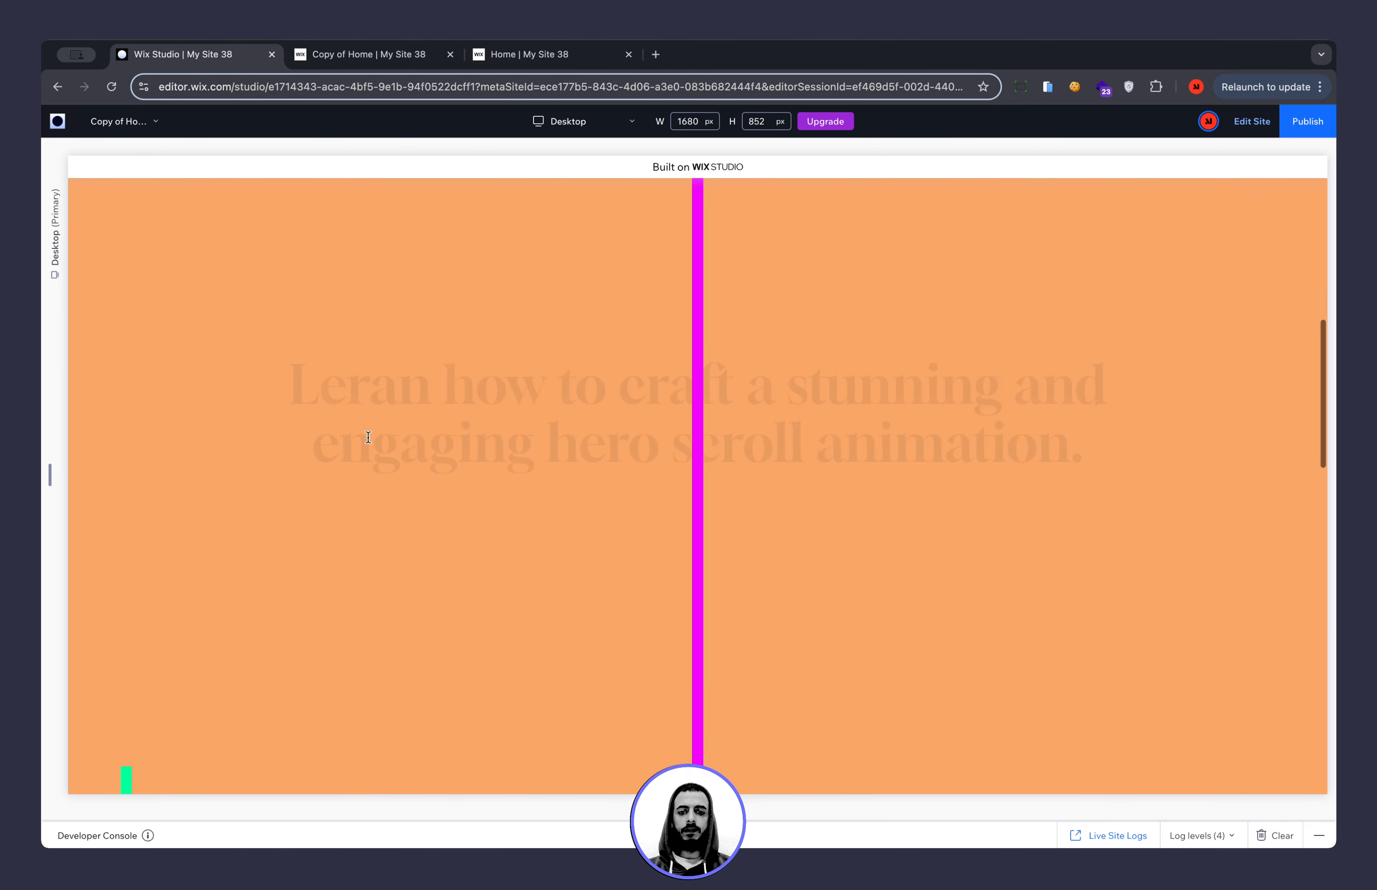
scroll(368, 437, "up", 2)
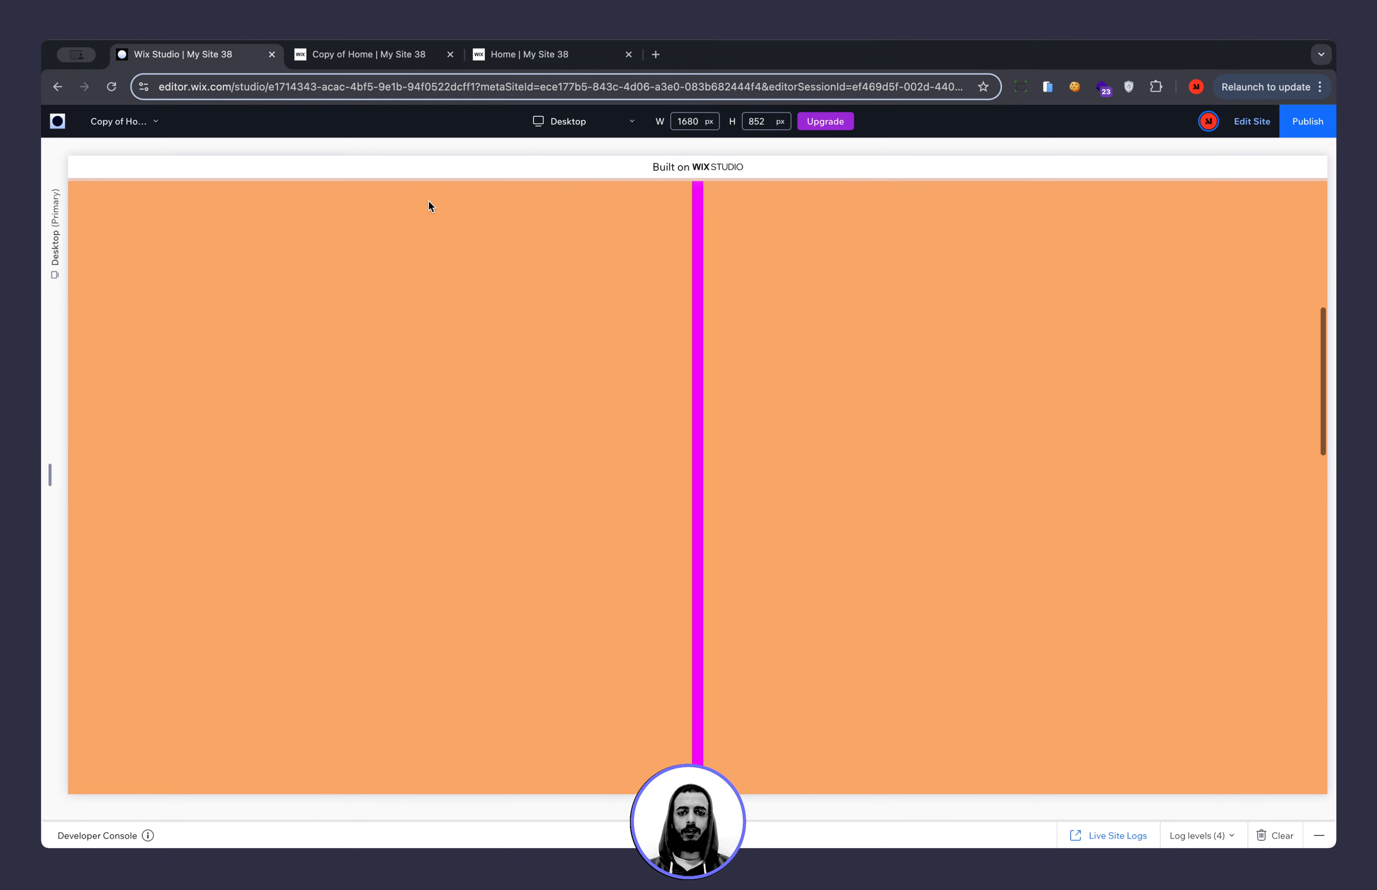
scroll(550, 444, "down", 2)
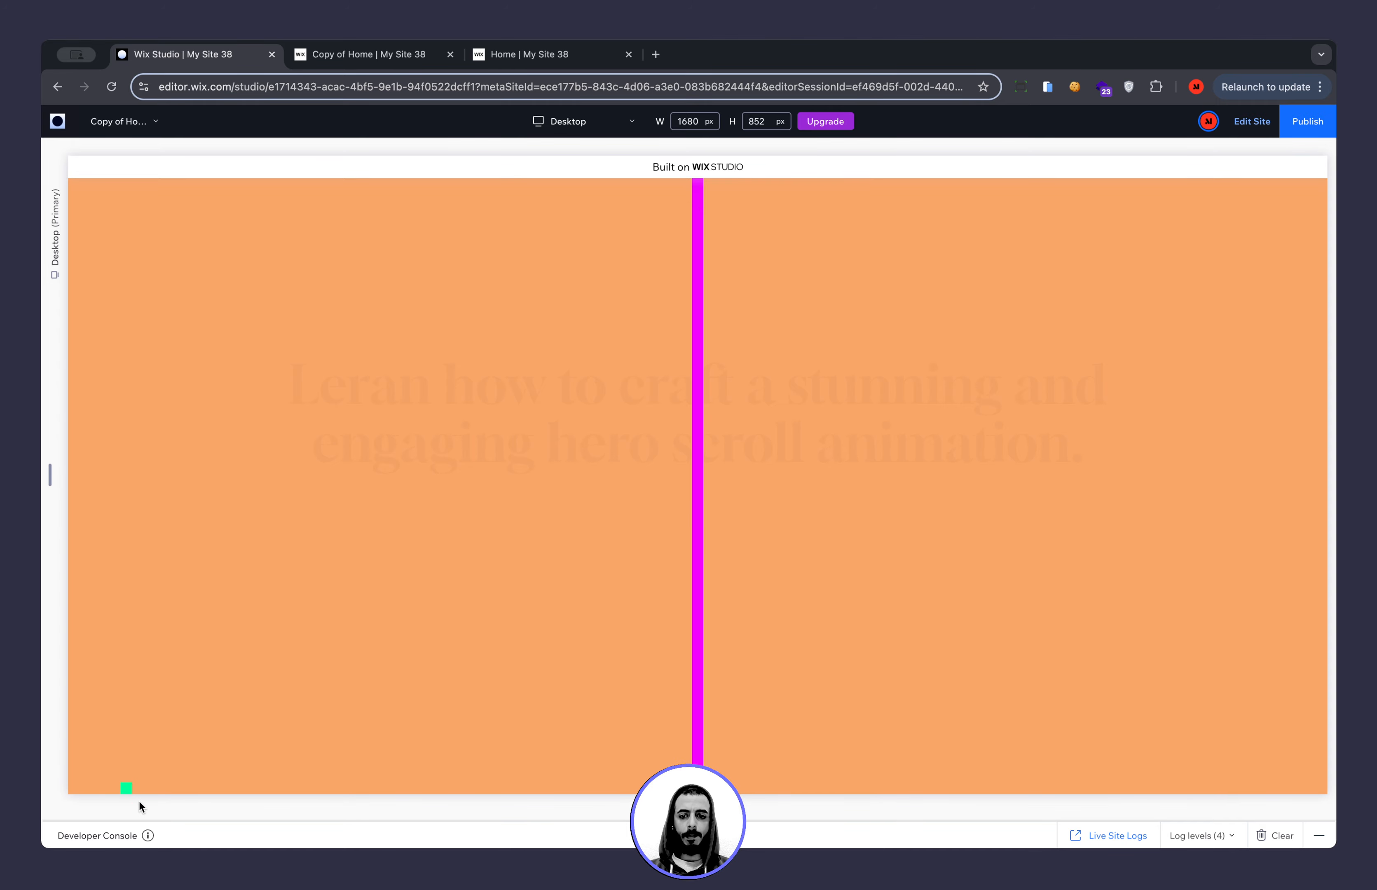
scroll(163, 776, "down", 3)
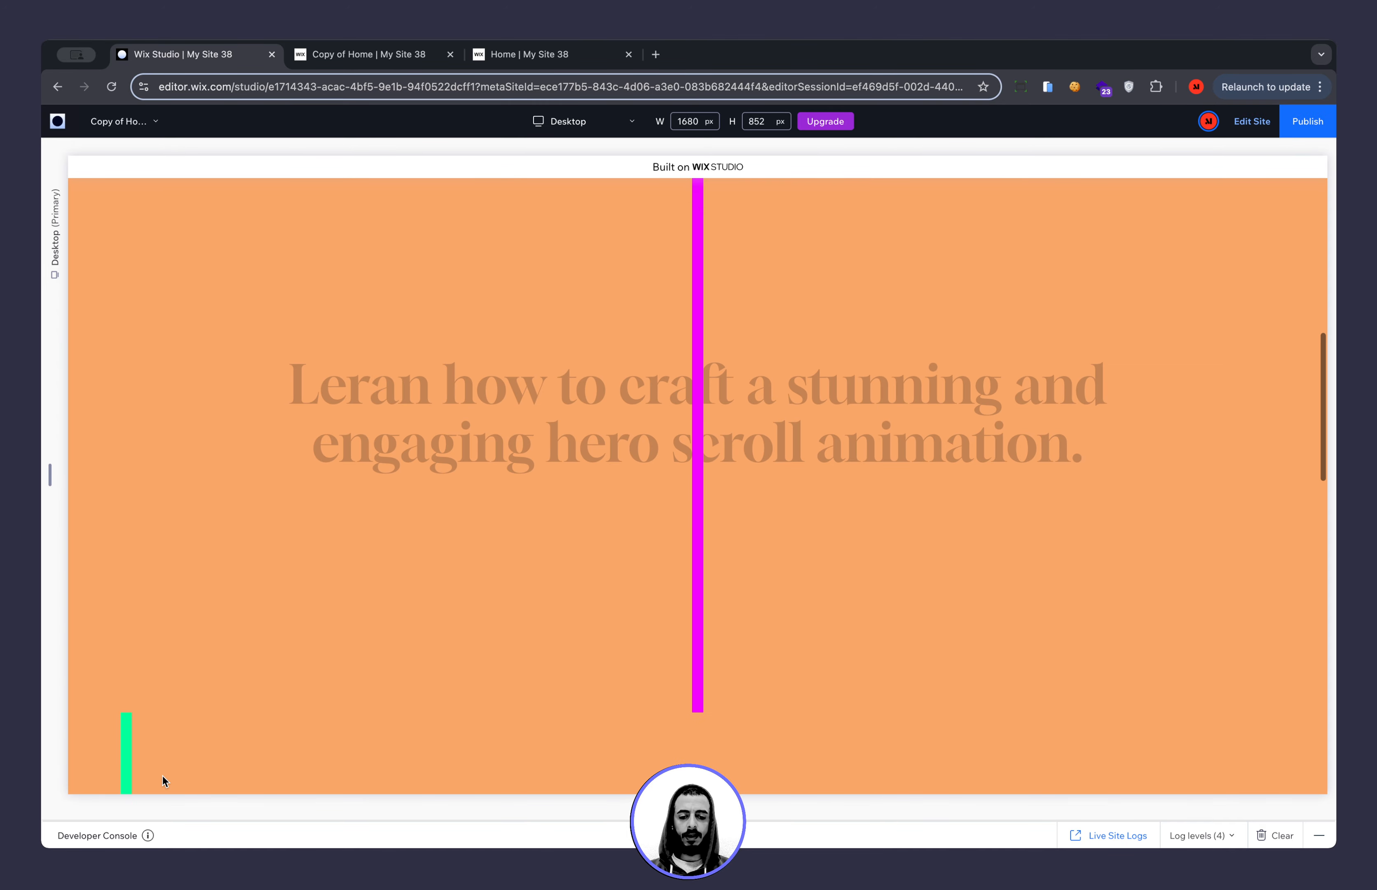
scroll(163, 776, "up", 3)
scroll(162, 776, "down", 2)
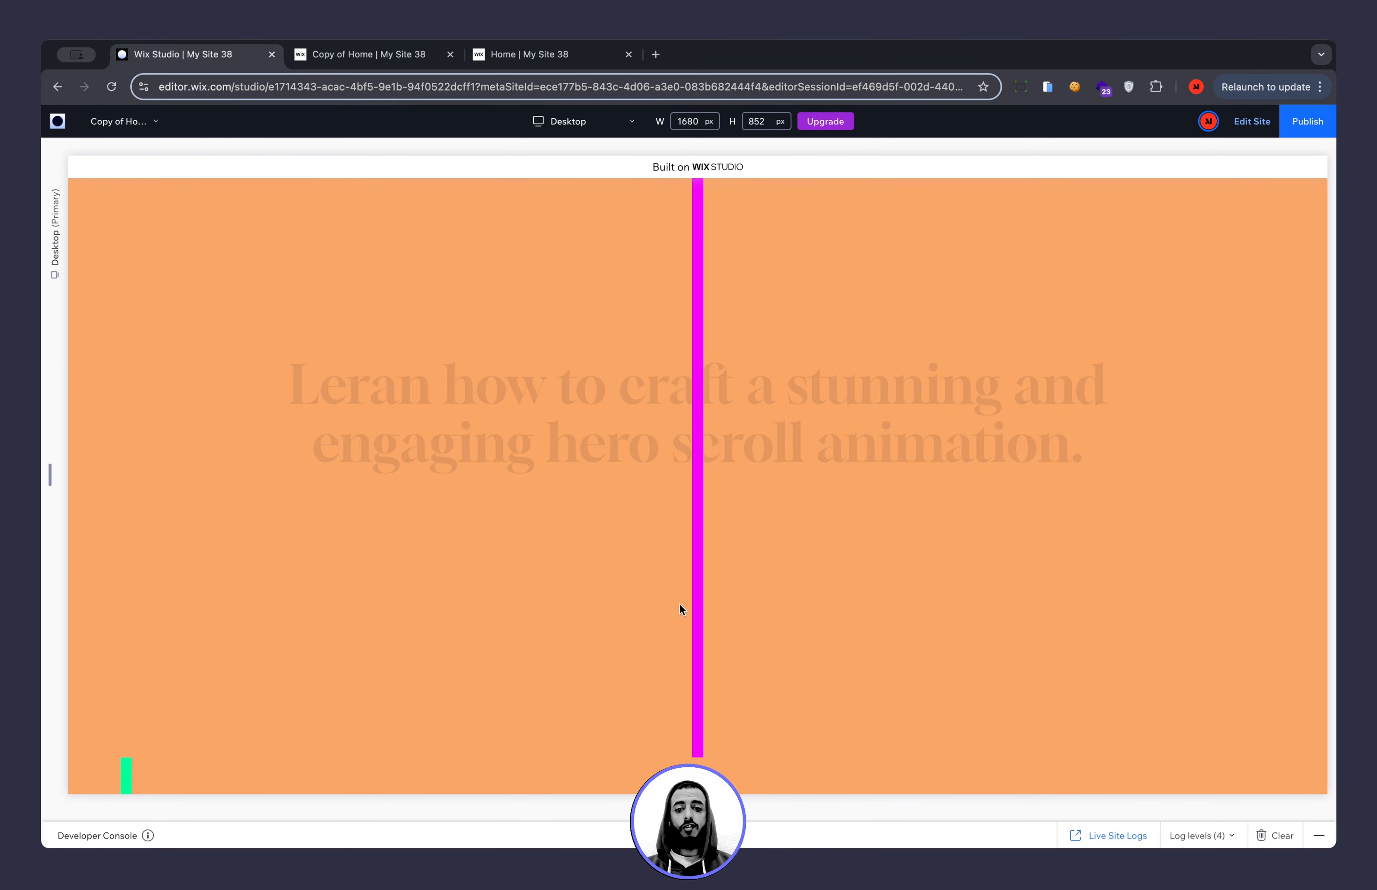
scroll(434, 435, "down", 5)
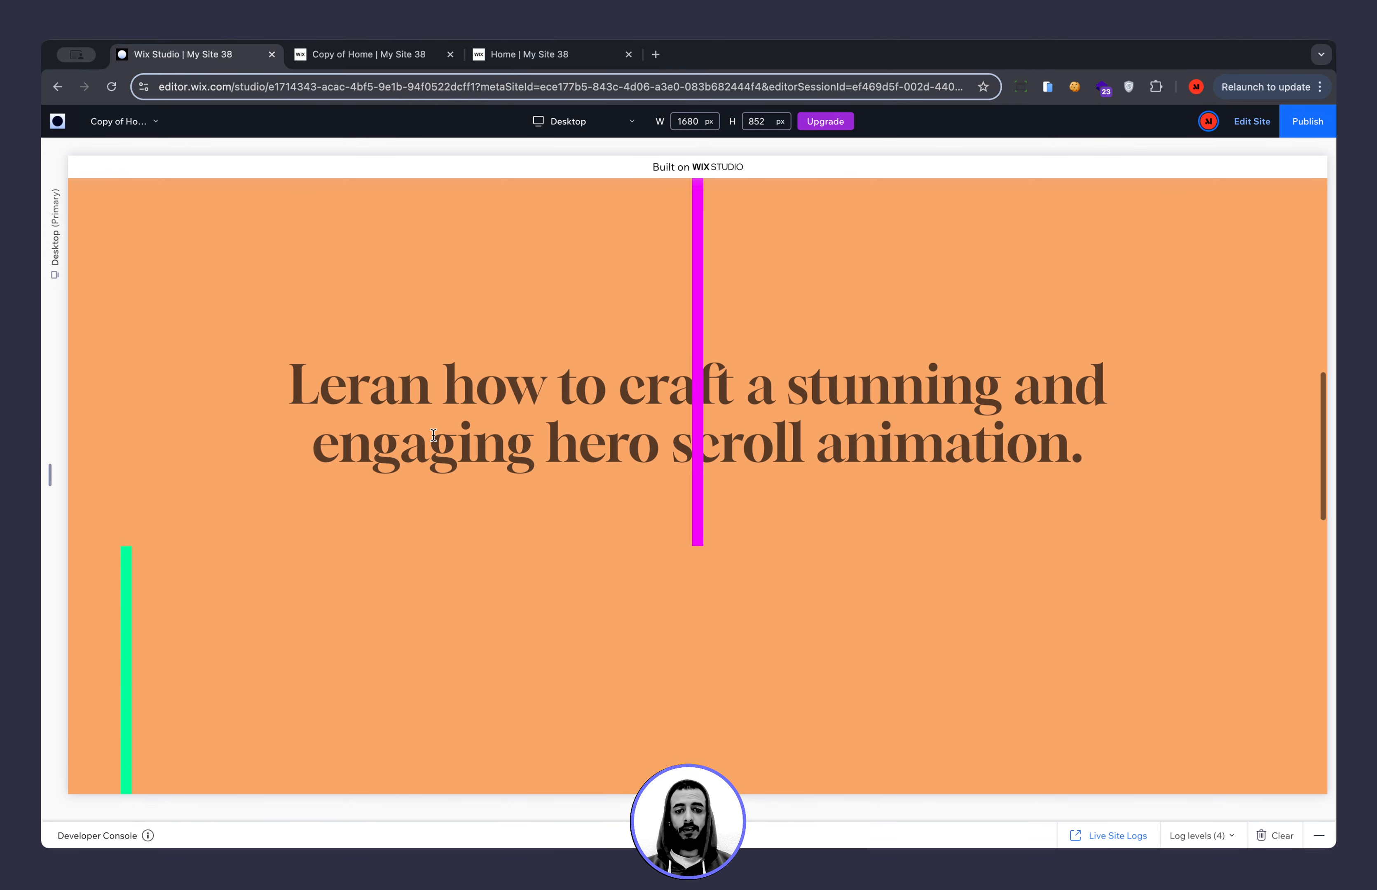
scroll(434, 435, "down", 3)
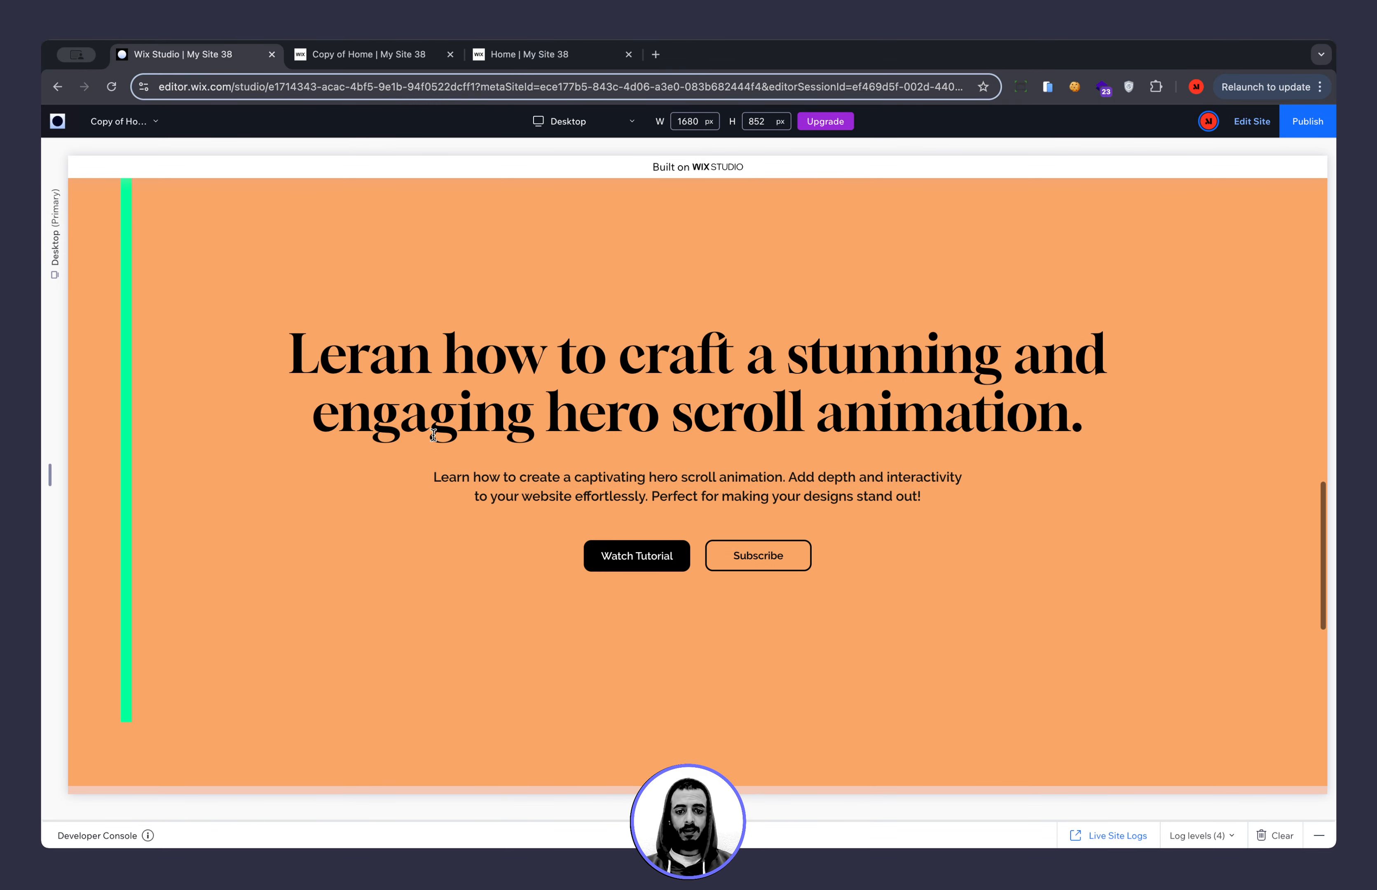
scroll(433, 434, "up", 5)
scroll(433, 435, "up", 3)
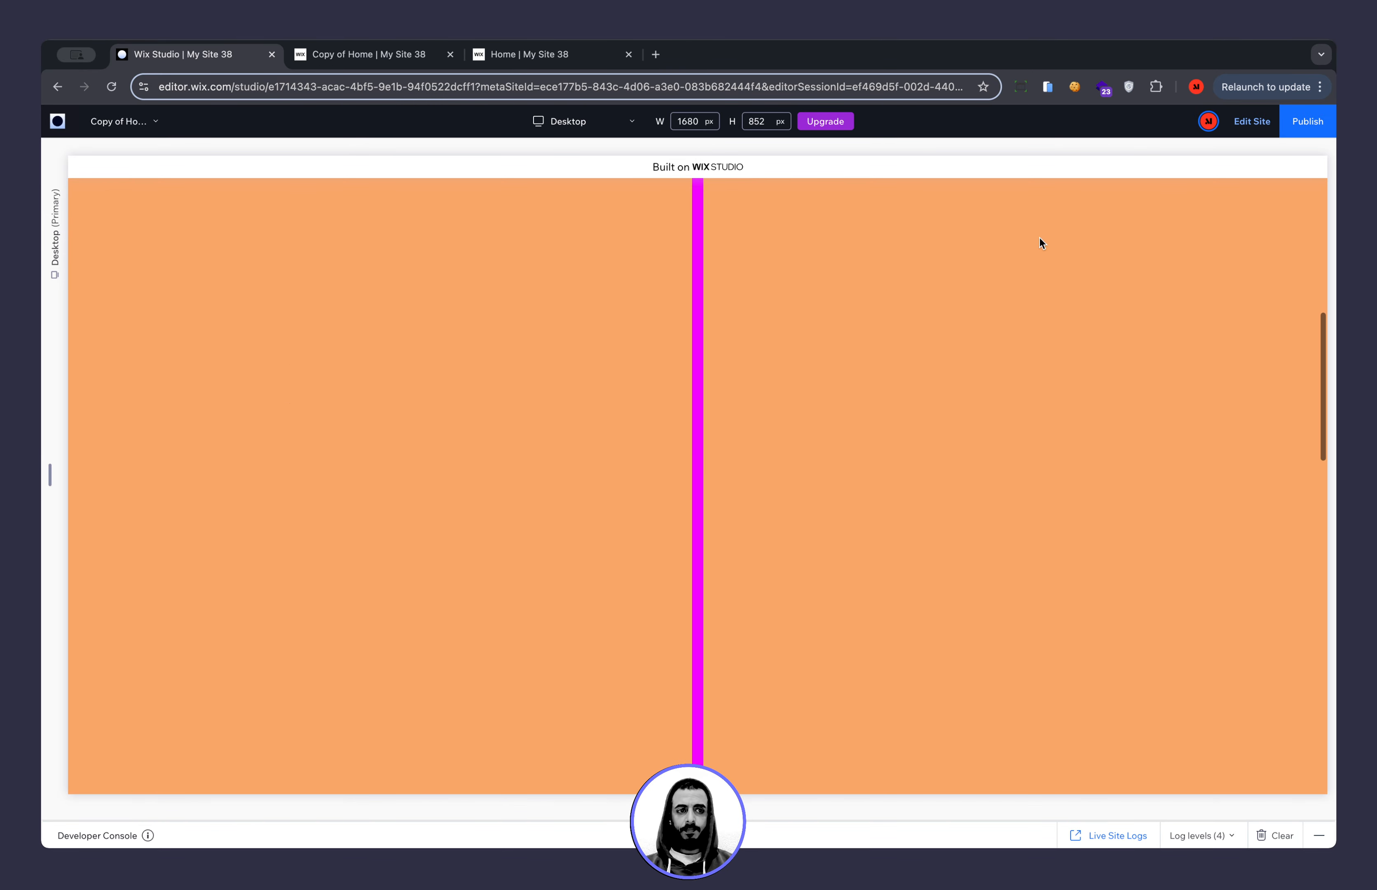
Return to the editor and set the hero content container's background opacity to 100%.
left_click(1244, 122)
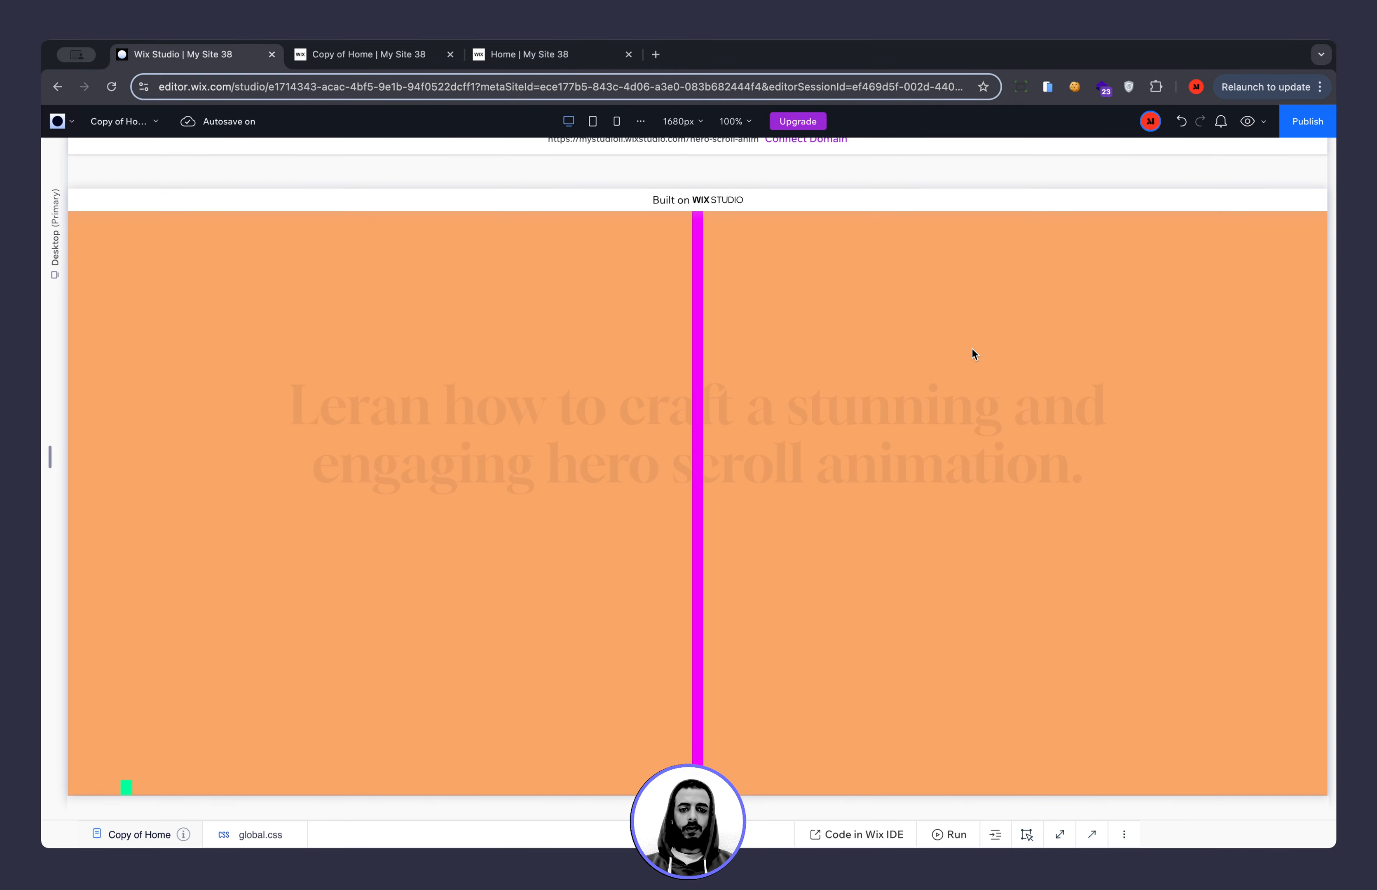
scroll(957, 299, "up", 3)
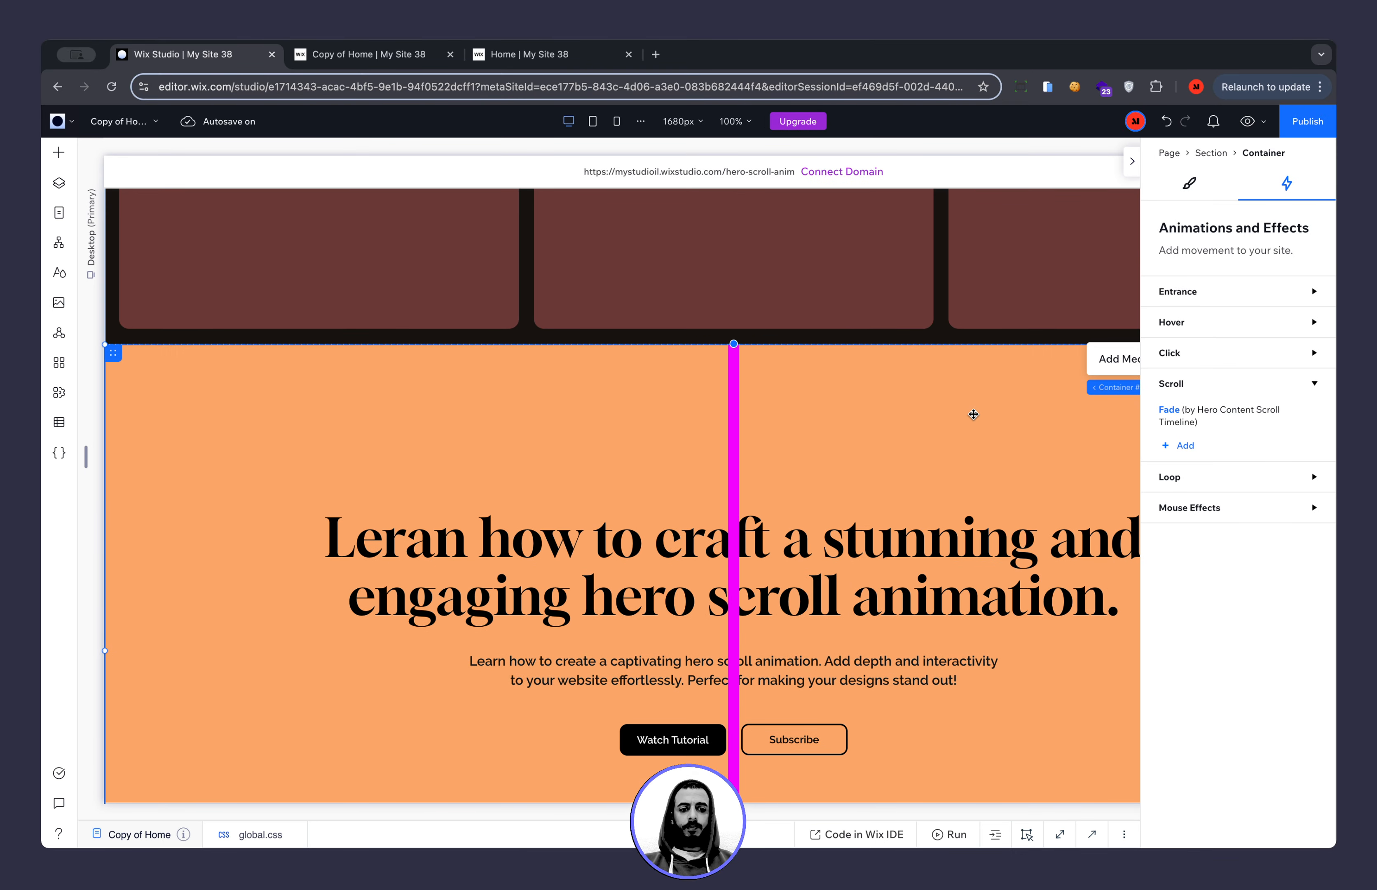
left_click(1190, 184)
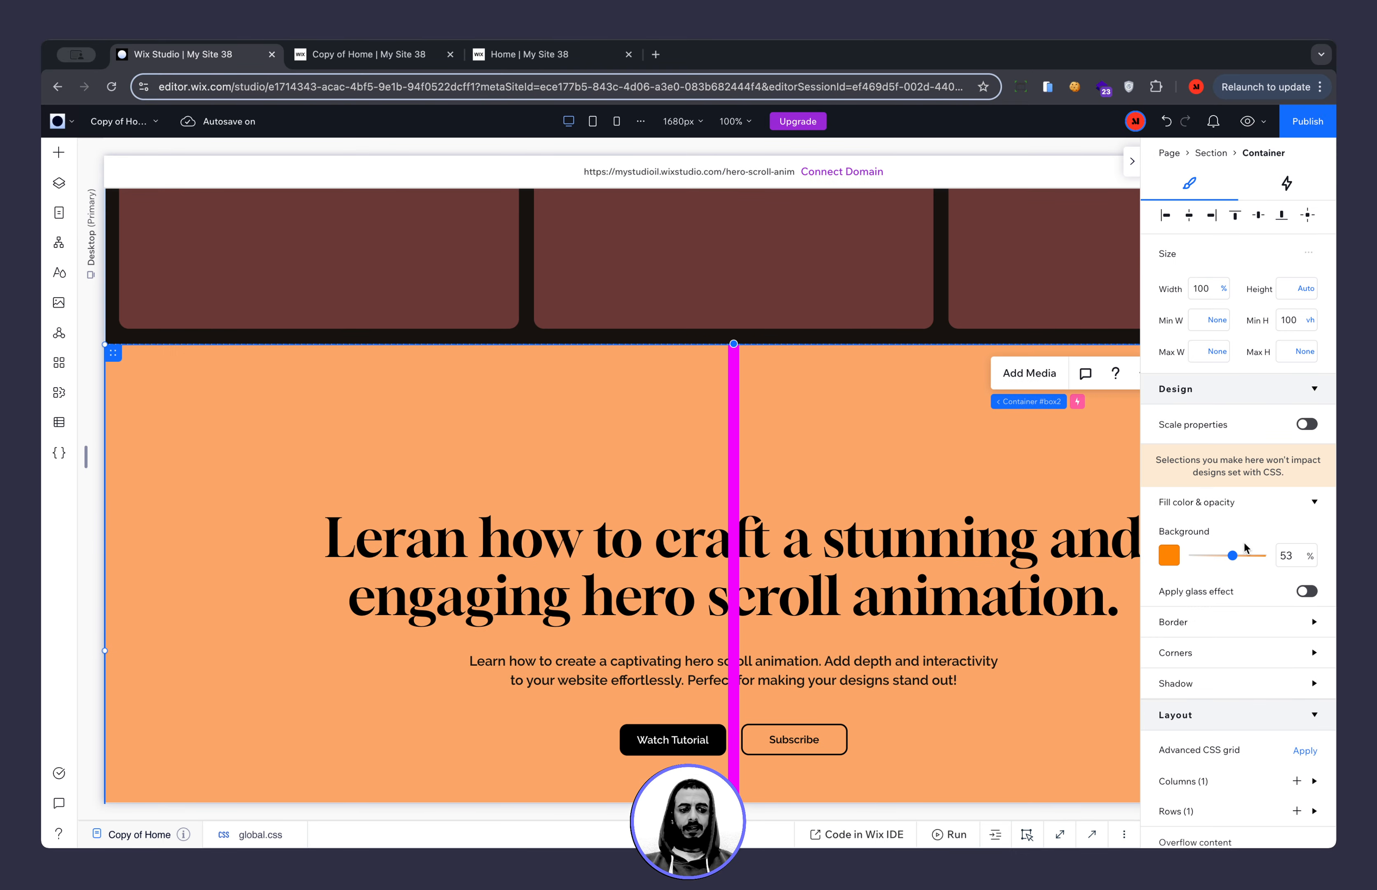
left_click_drag(1234, 558, 1266, 557)
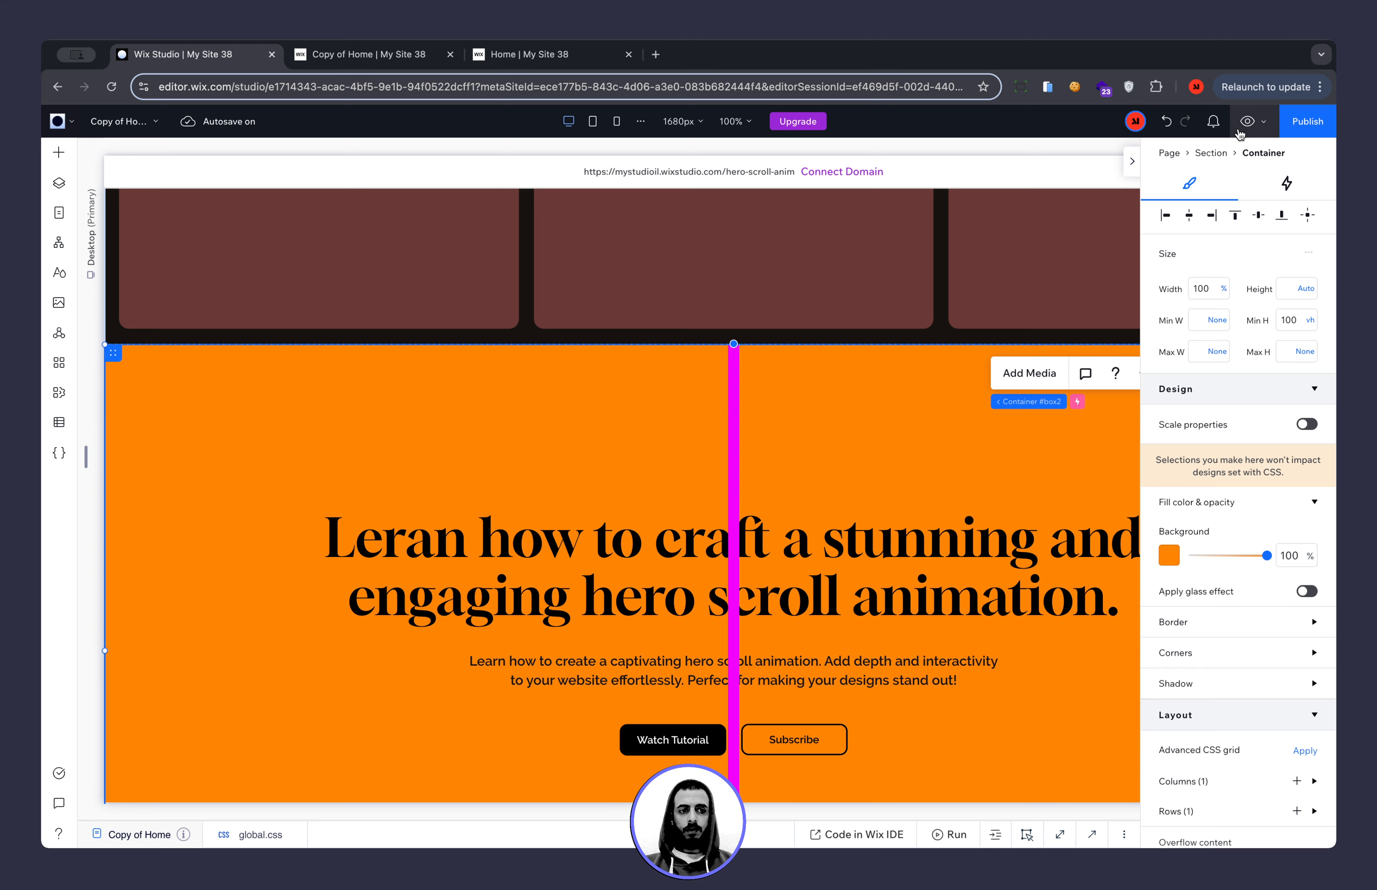
Preview the page and examine how the fully opaque orange container covers the expanding grid on scroll.
left_click(1247, 121)
scroll(1067, 363, "up", 10)
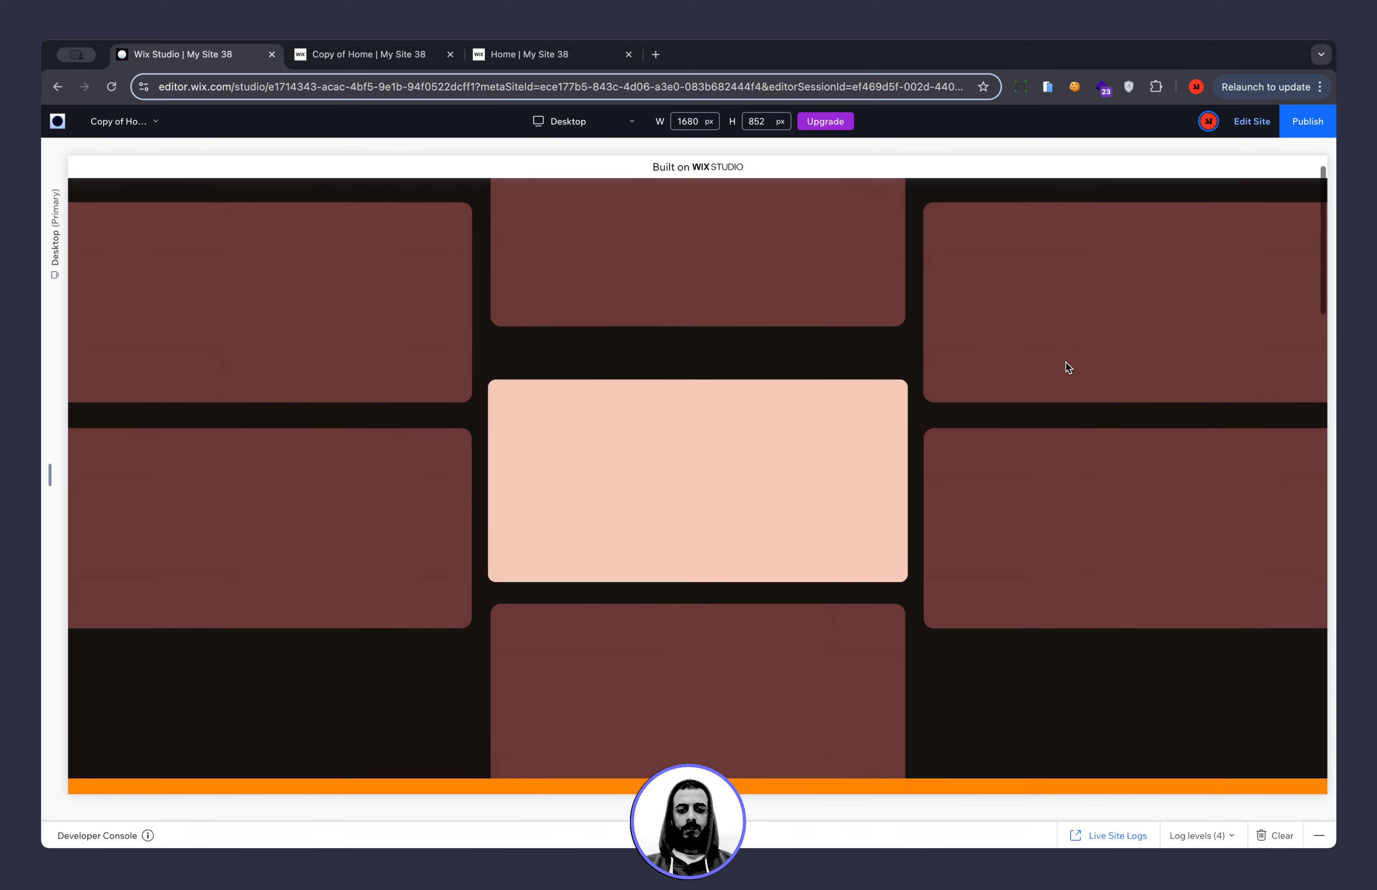
scroll(1065, 362, "down", 10)
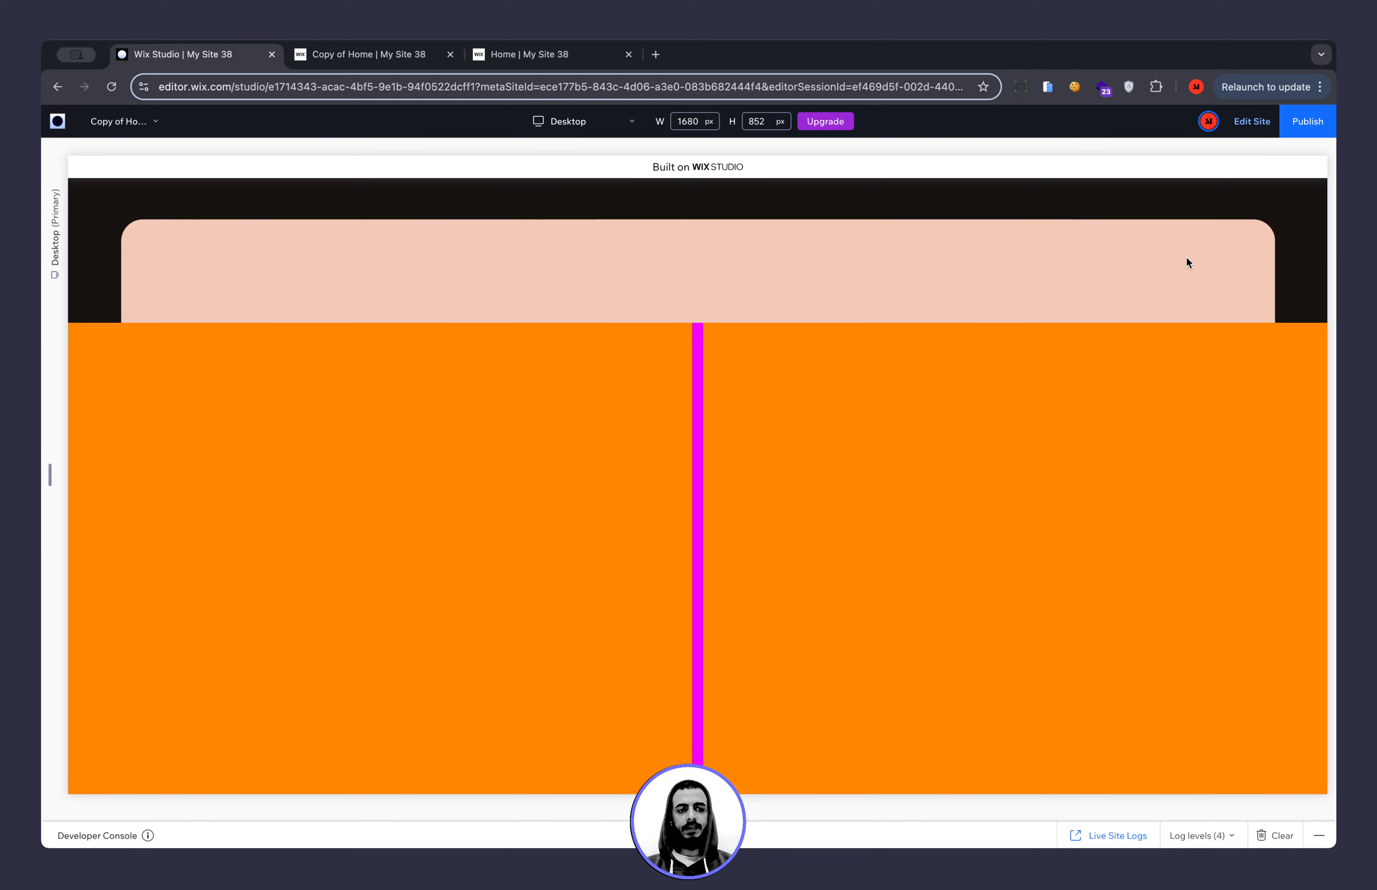
scroll(1174, 261, "down", 3)
scroll(1174, 261, "up", 8)
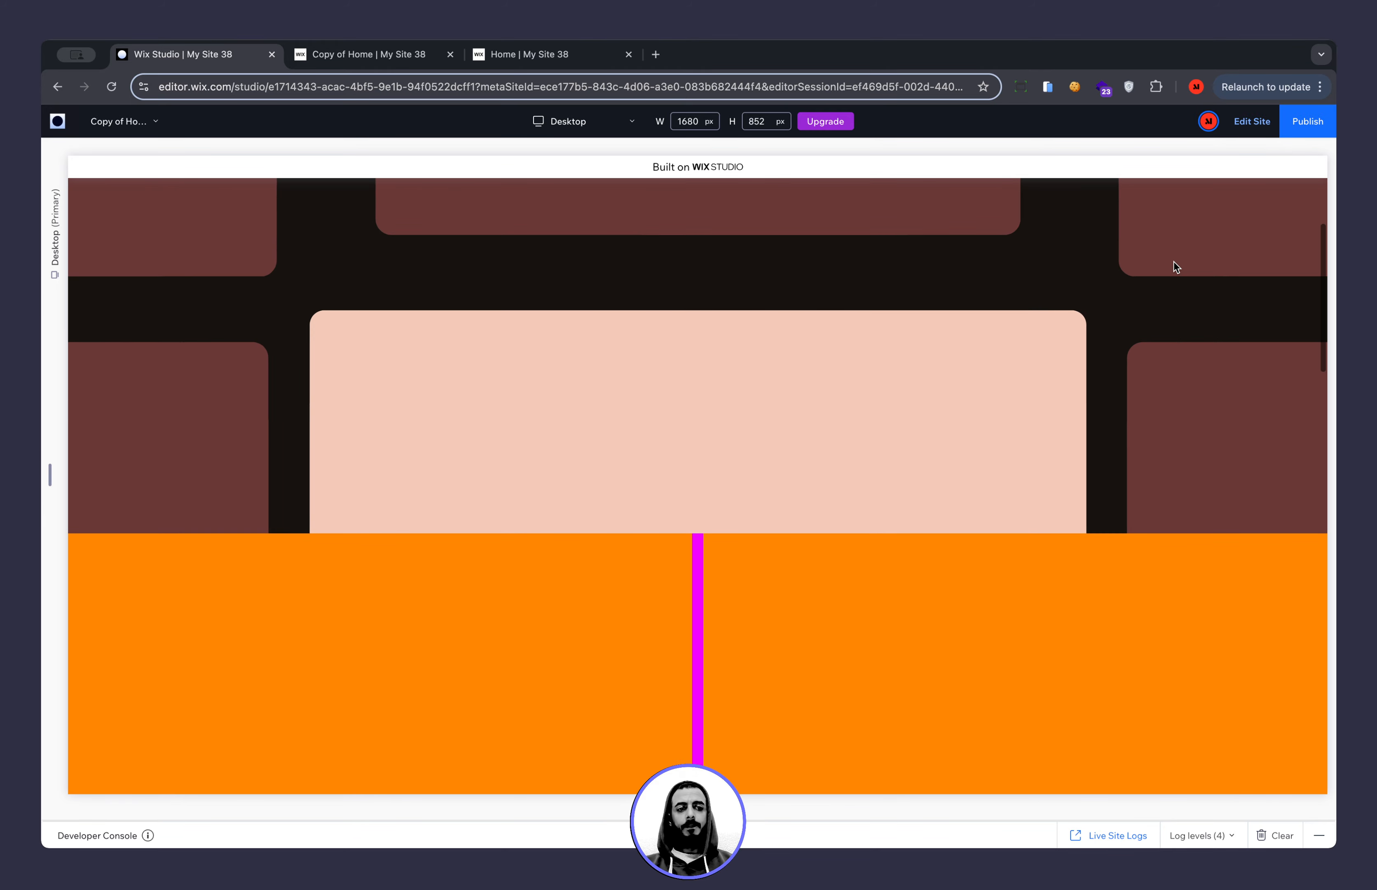
Return to the editor and change the hero content container's background to the saved peach colour #F3CBB8.
left_click(1238, 133)
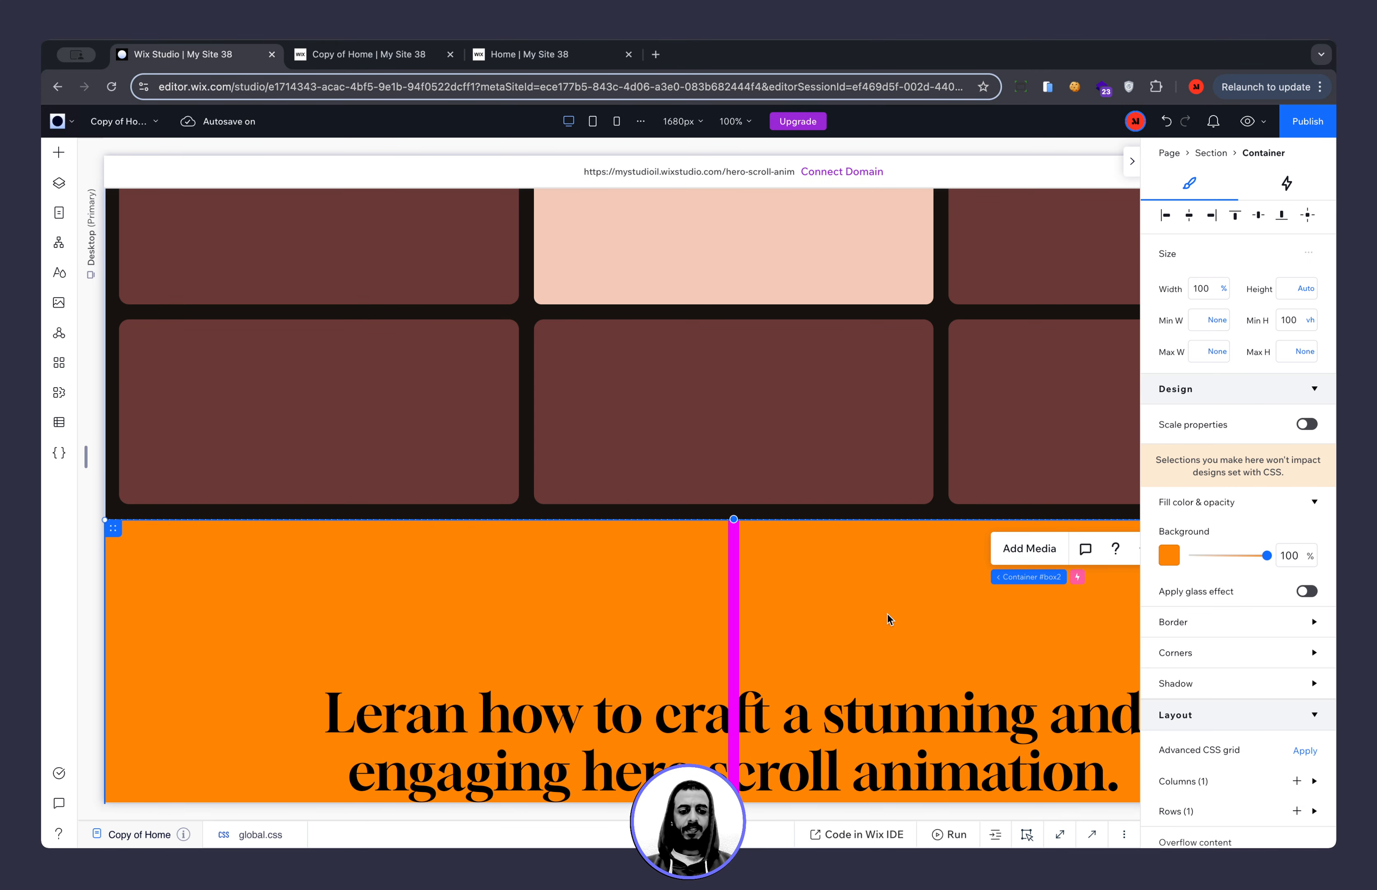
left_click(1167, 562)
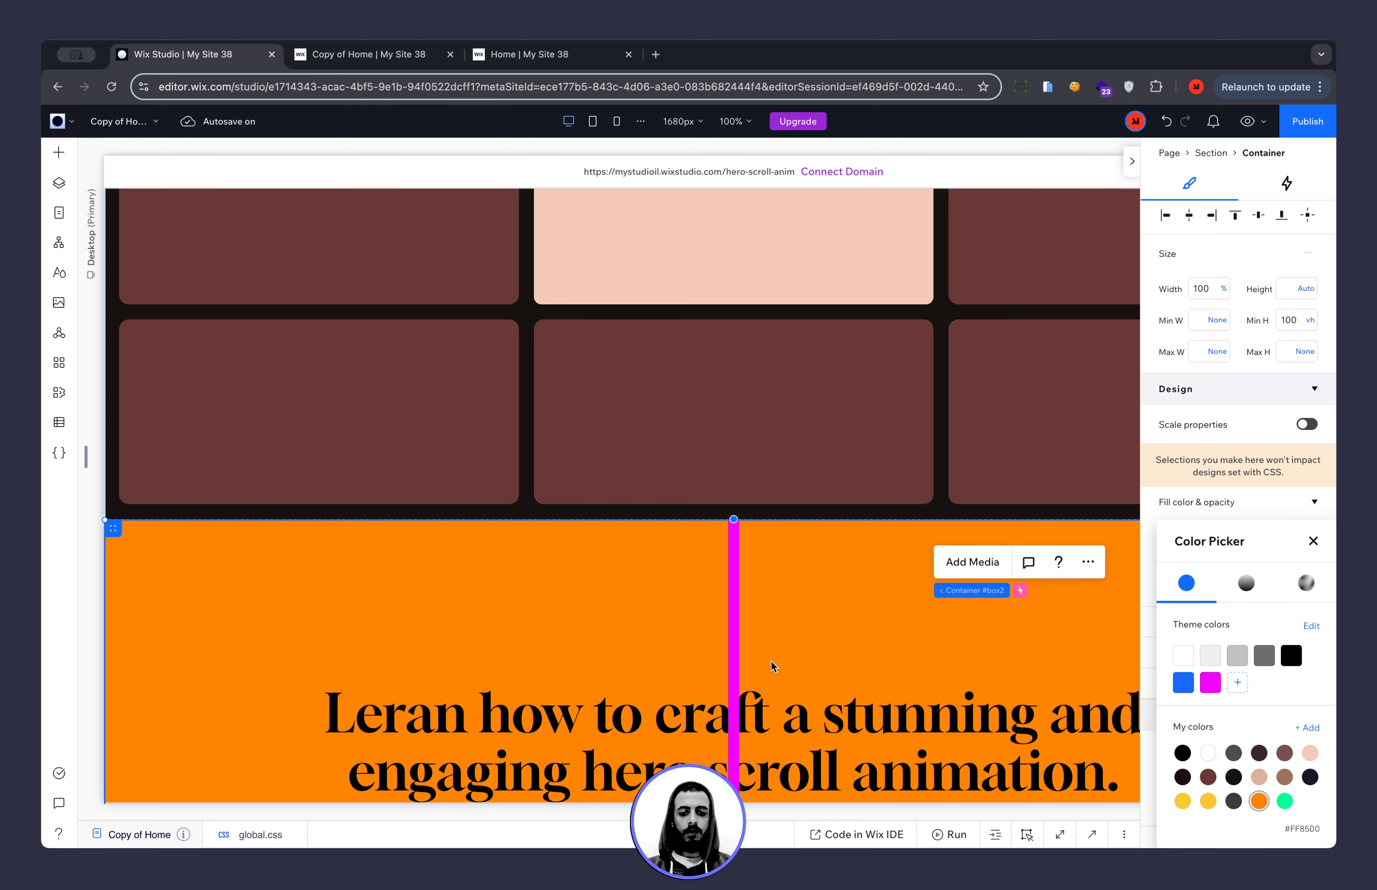
left_click(1259, 777)
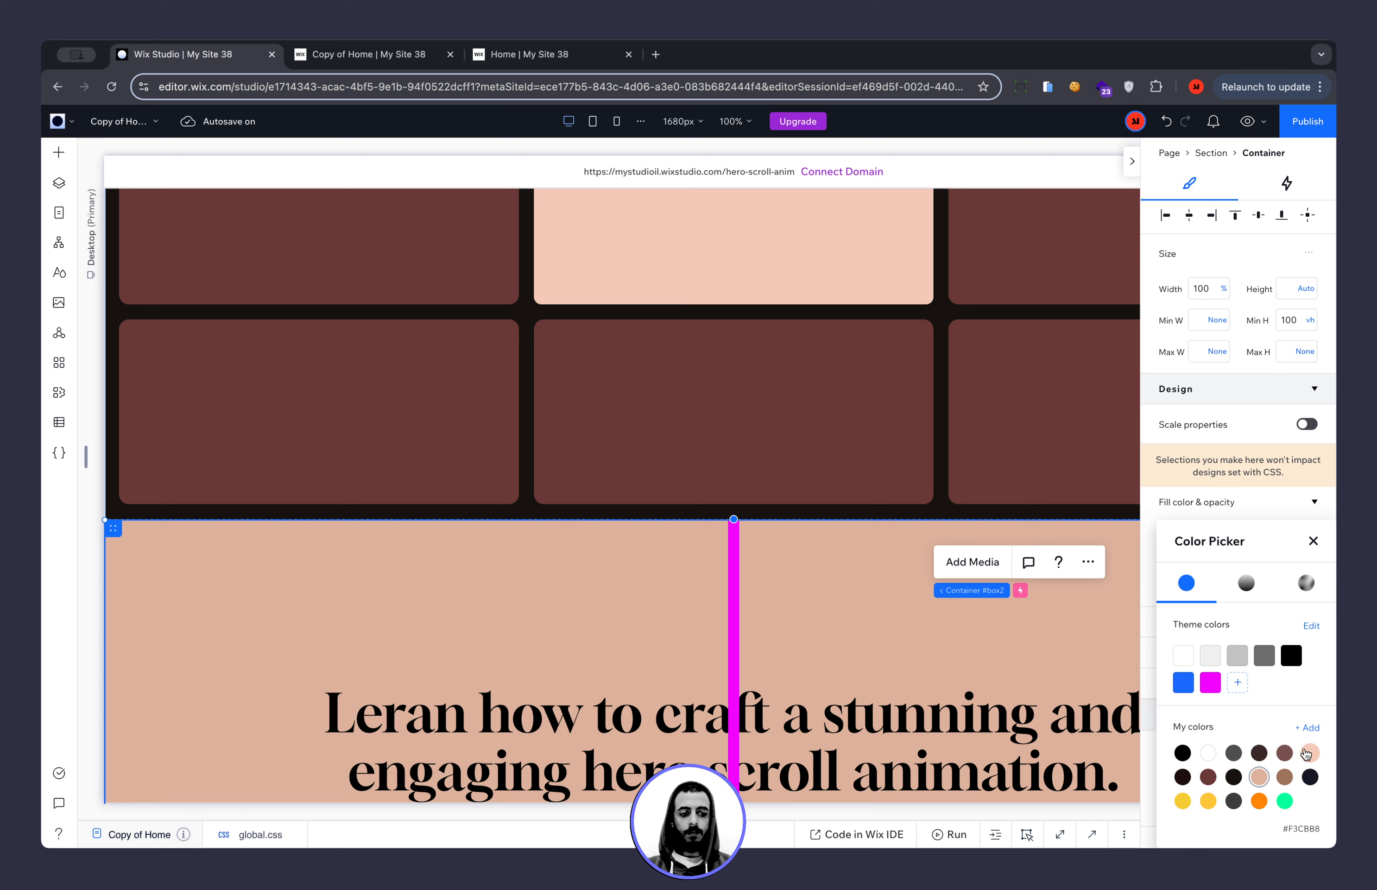
left_click(1310, 752)
Preview the page and examine how the peach hero content container blends with the expanding centre tile on scroll.
left_click(1247, 121)
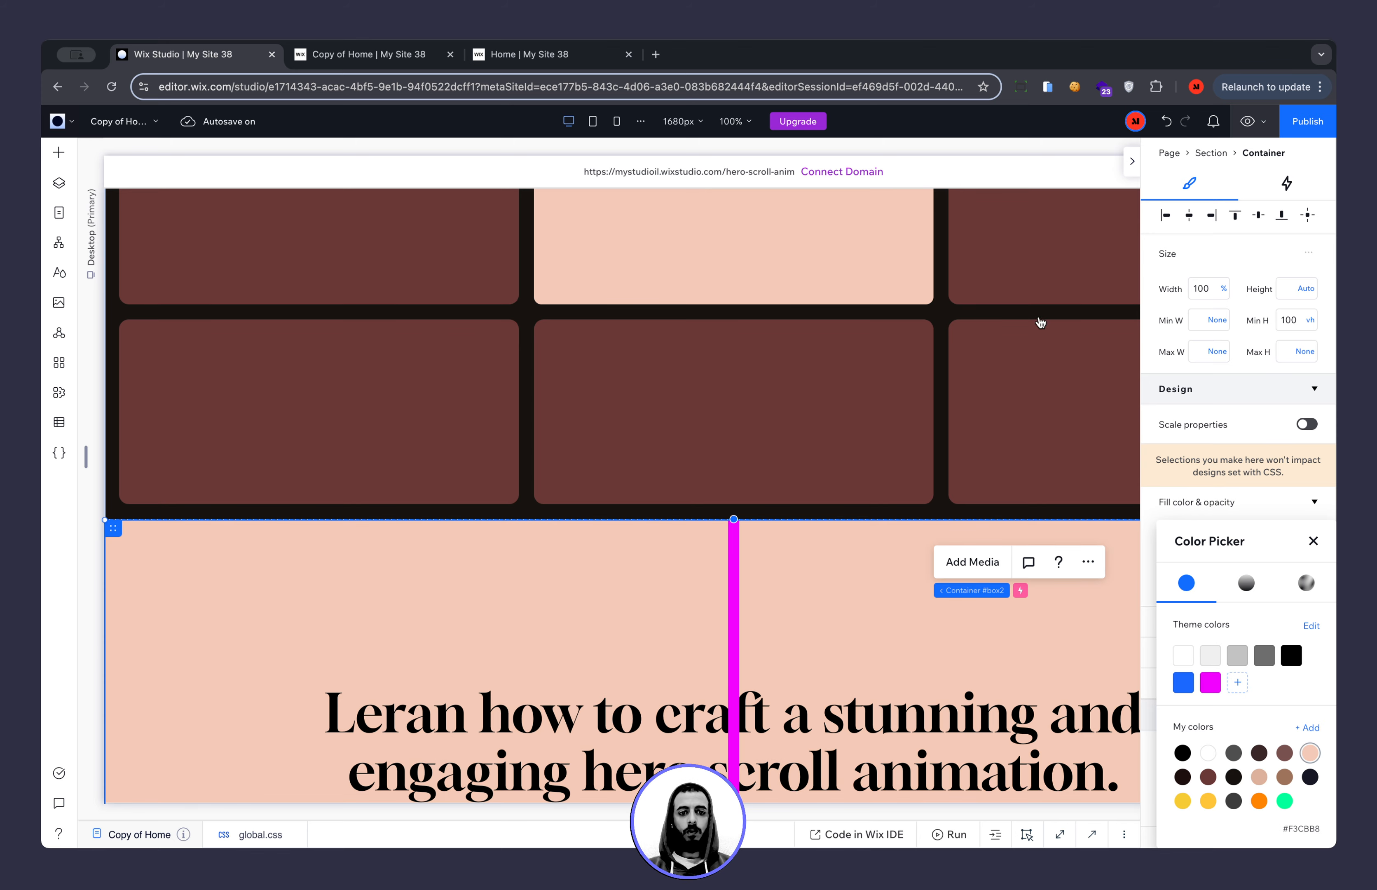
scroll(1032, 481, "down", 5)
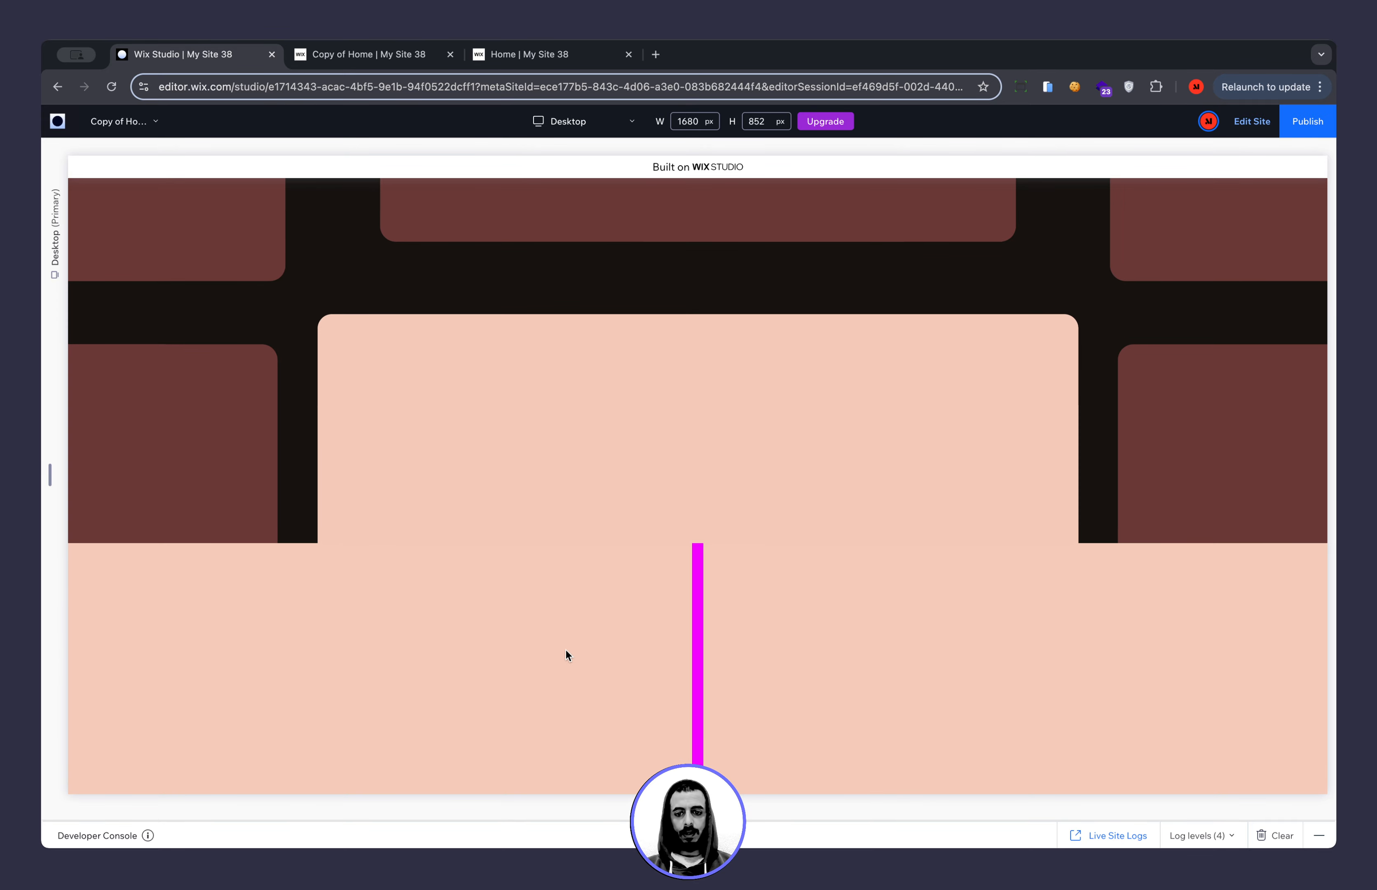
scroll(564, 547, "down", 3)
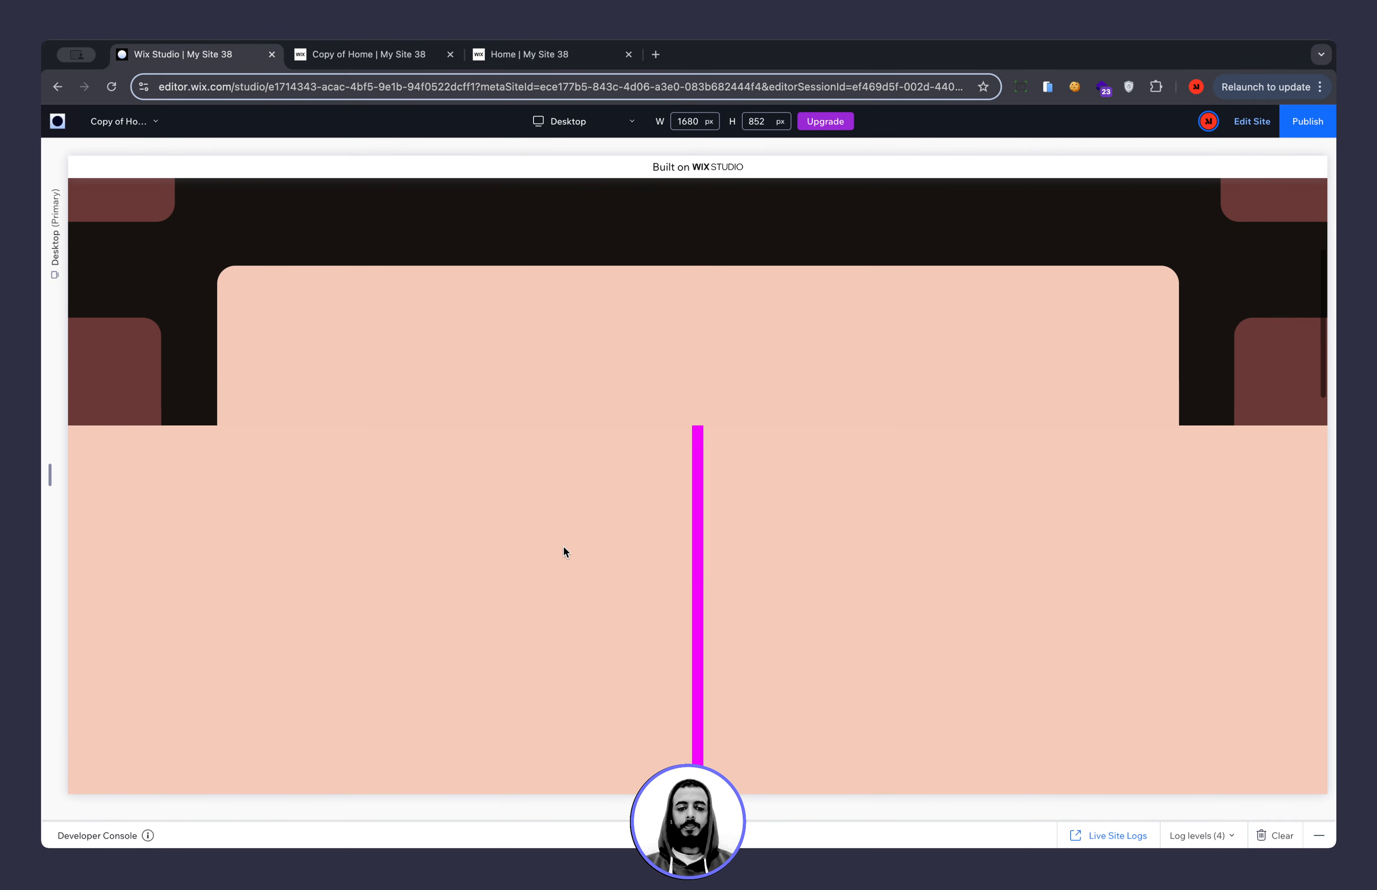
scroll(564, 546, "down", 3)
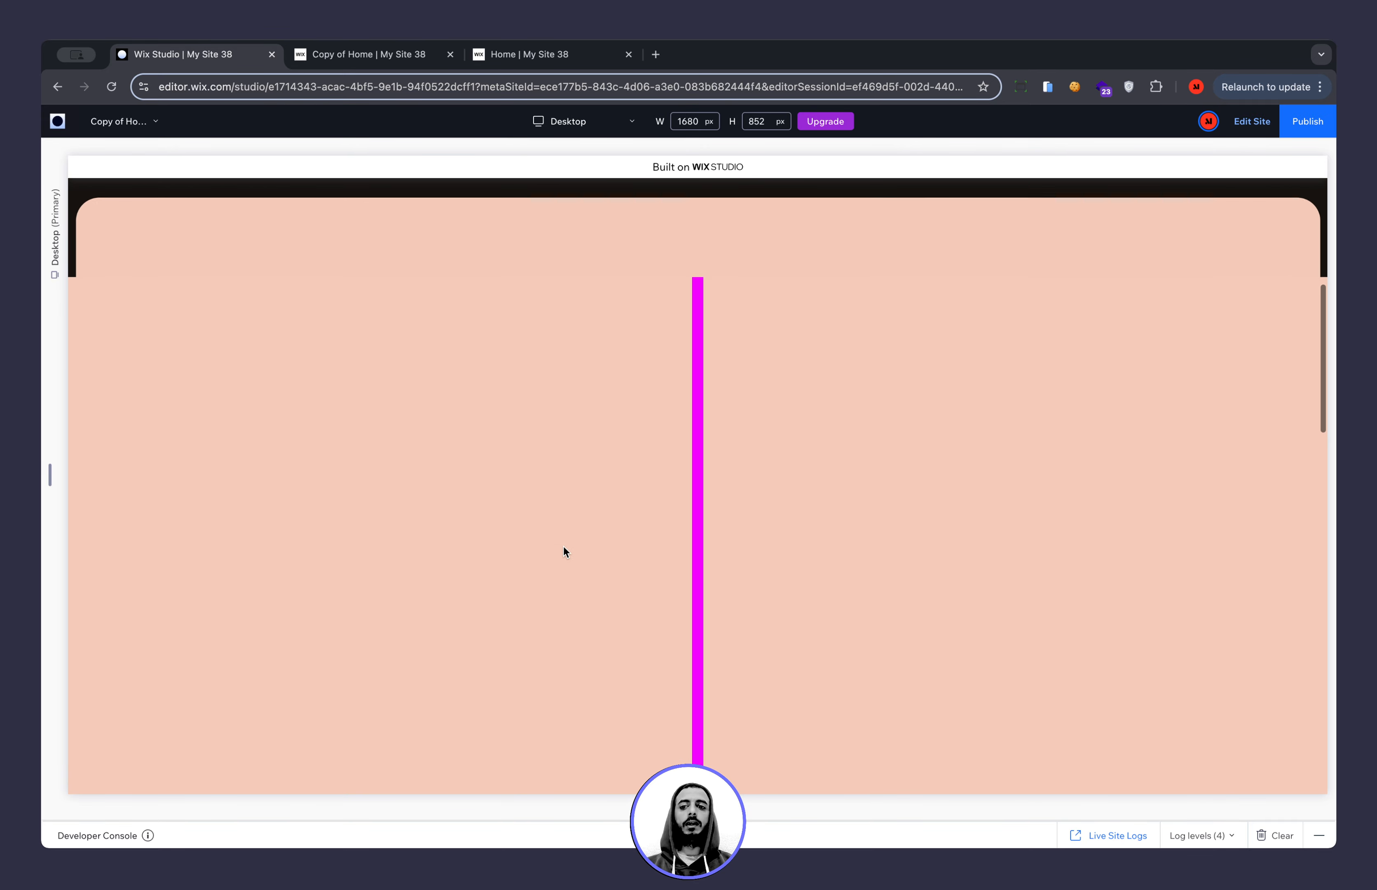
scroll(563, 546, "up", 2)
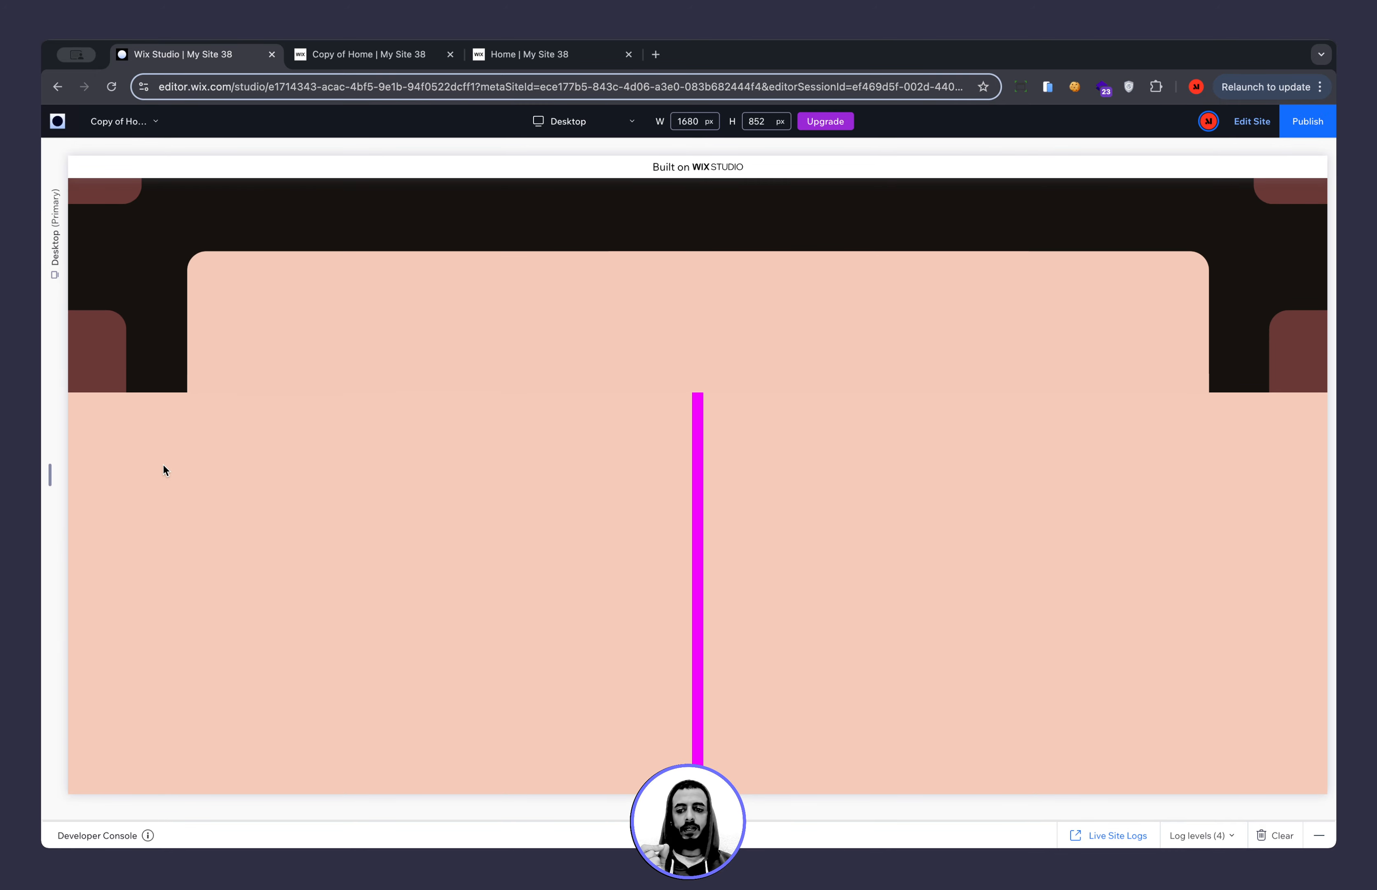
scroll(402, 602, "up", 3)
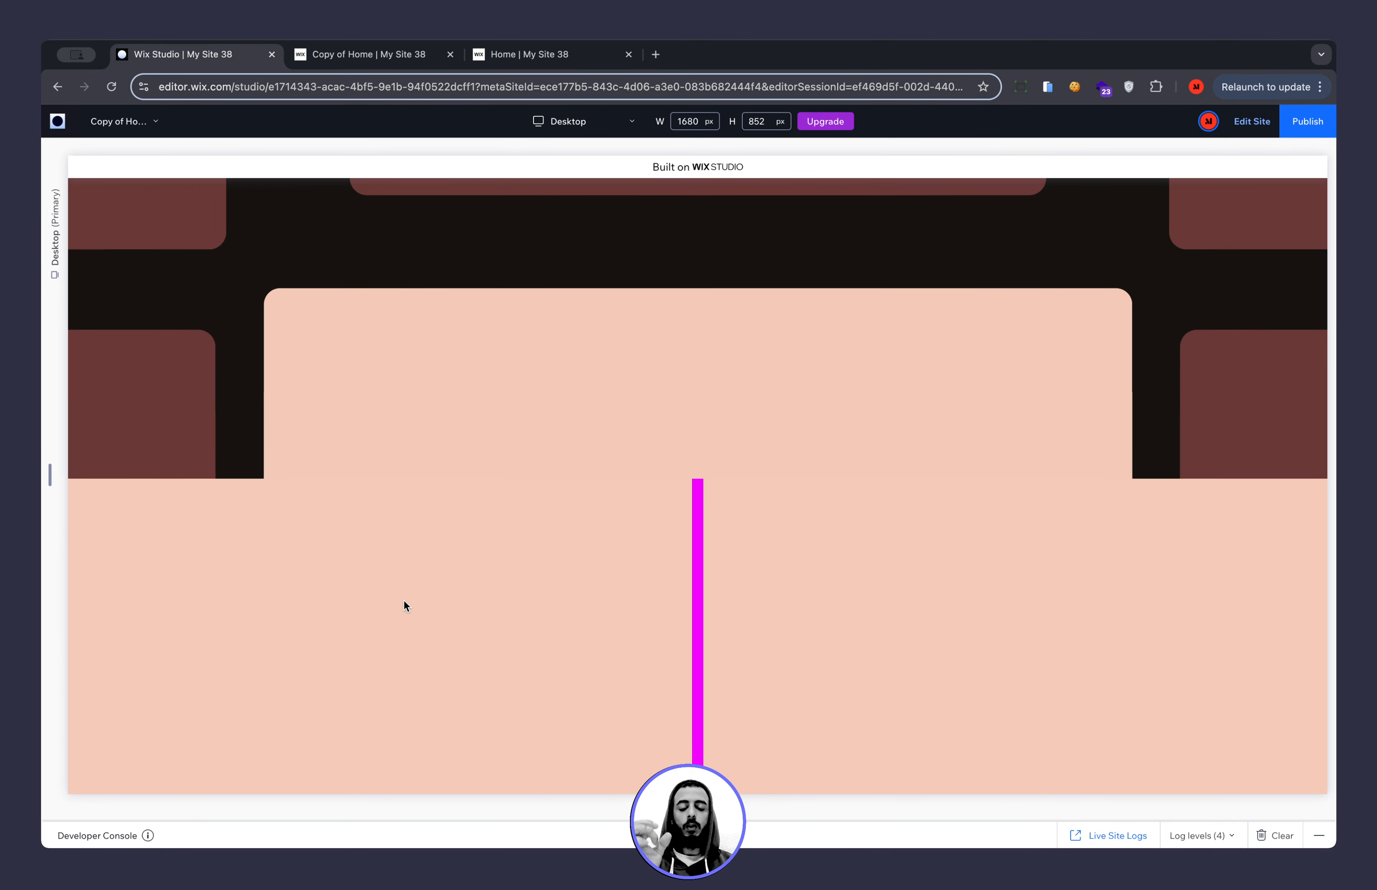
scroll(406, 608, "down", 5)
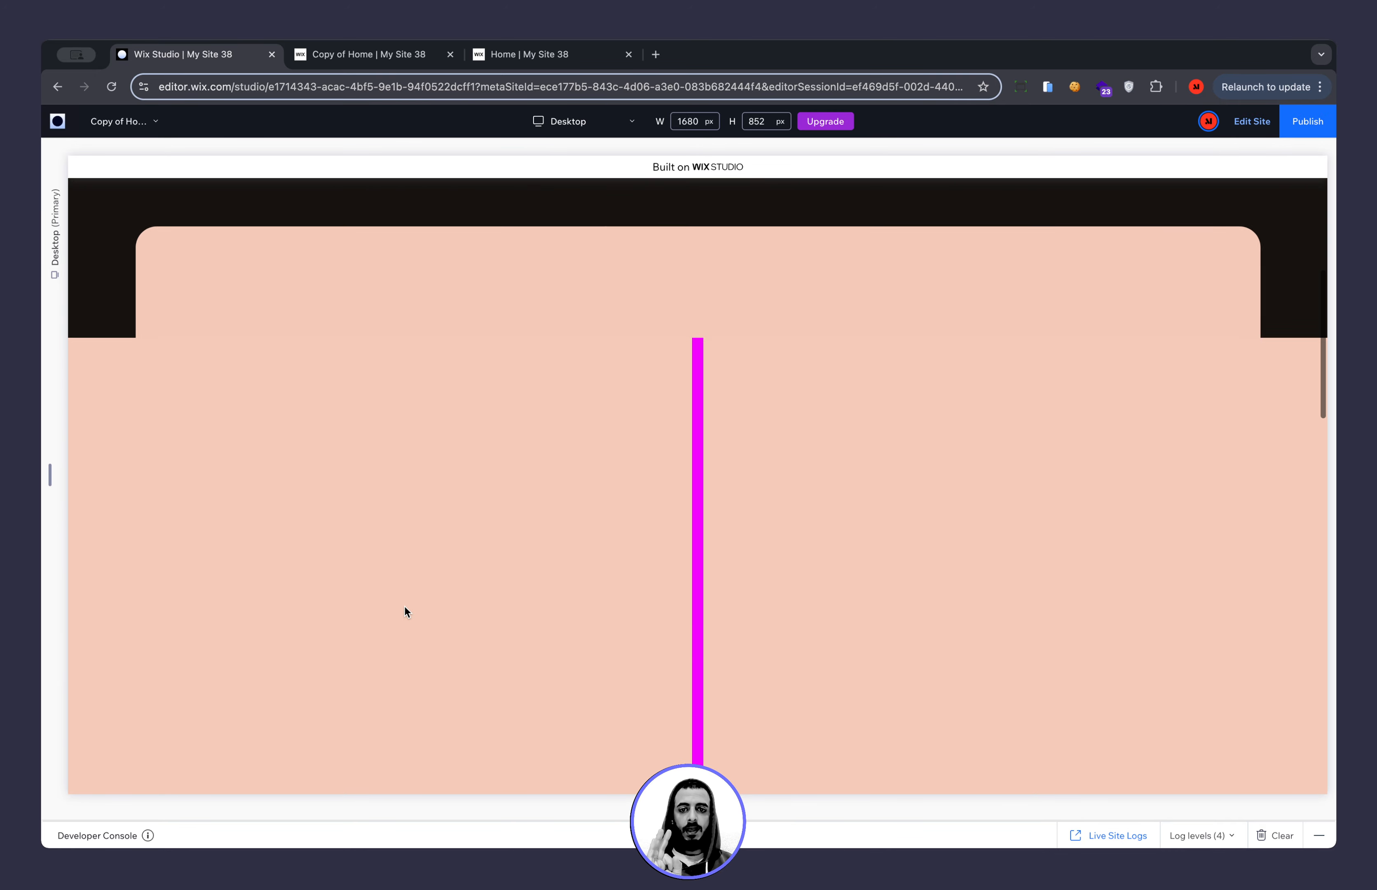
scroll(404, 606, "down", 2)
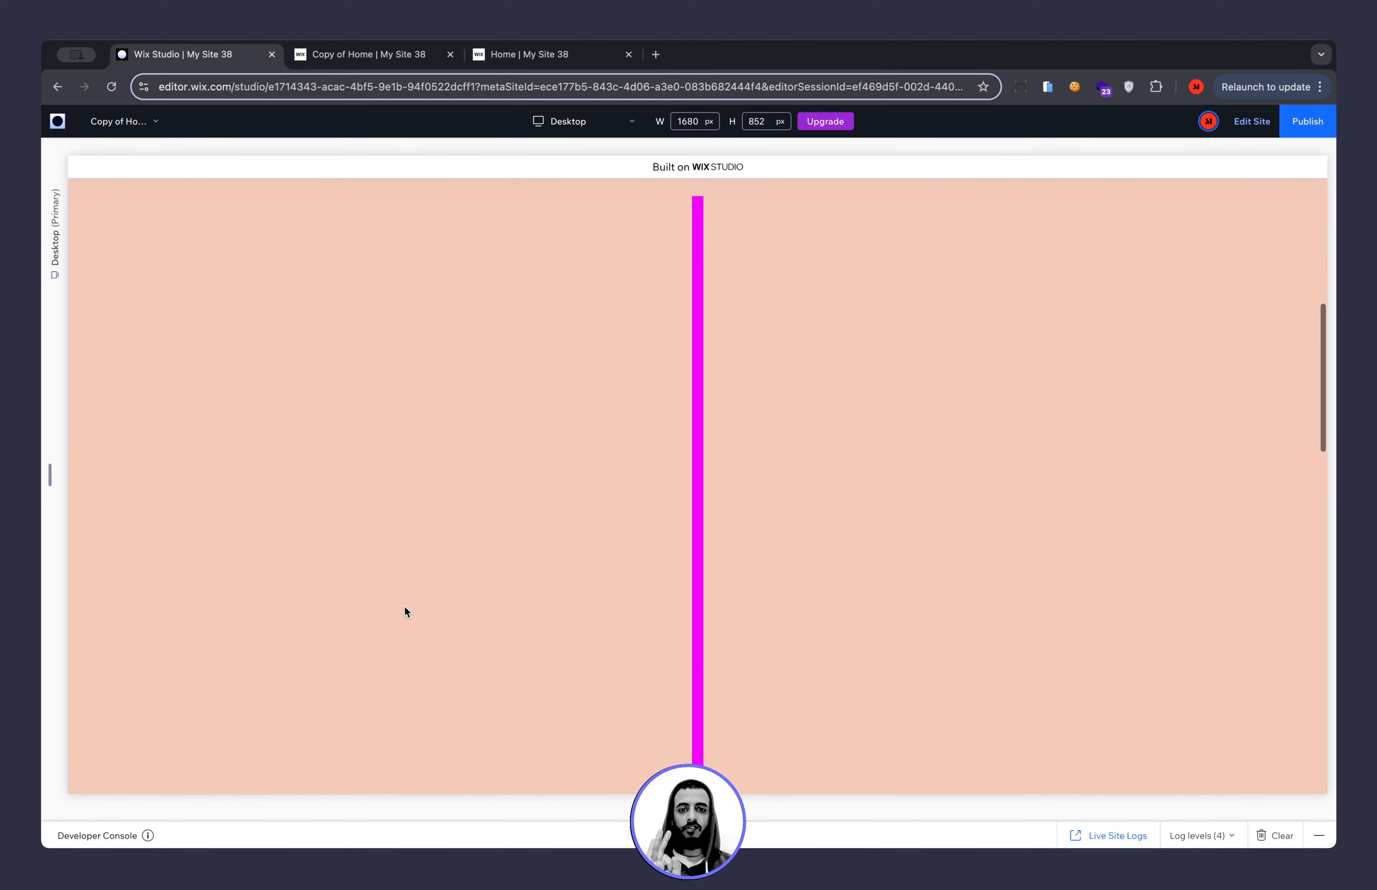
scroll(404, 606, "up", 4)
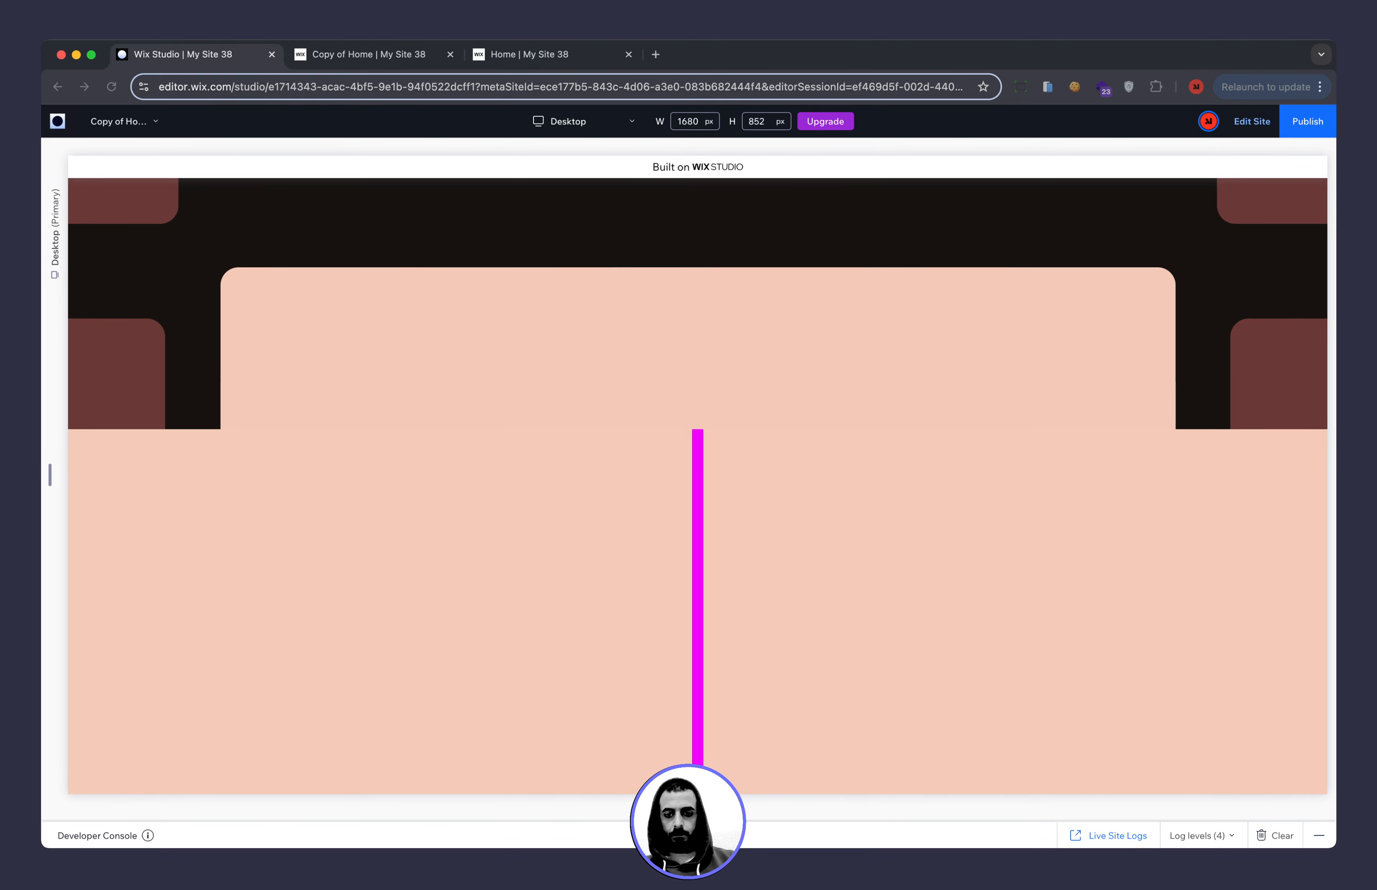
Return to the editor and open the Fade scroll effect applied to the hero content container.
left_click(1250, 122)
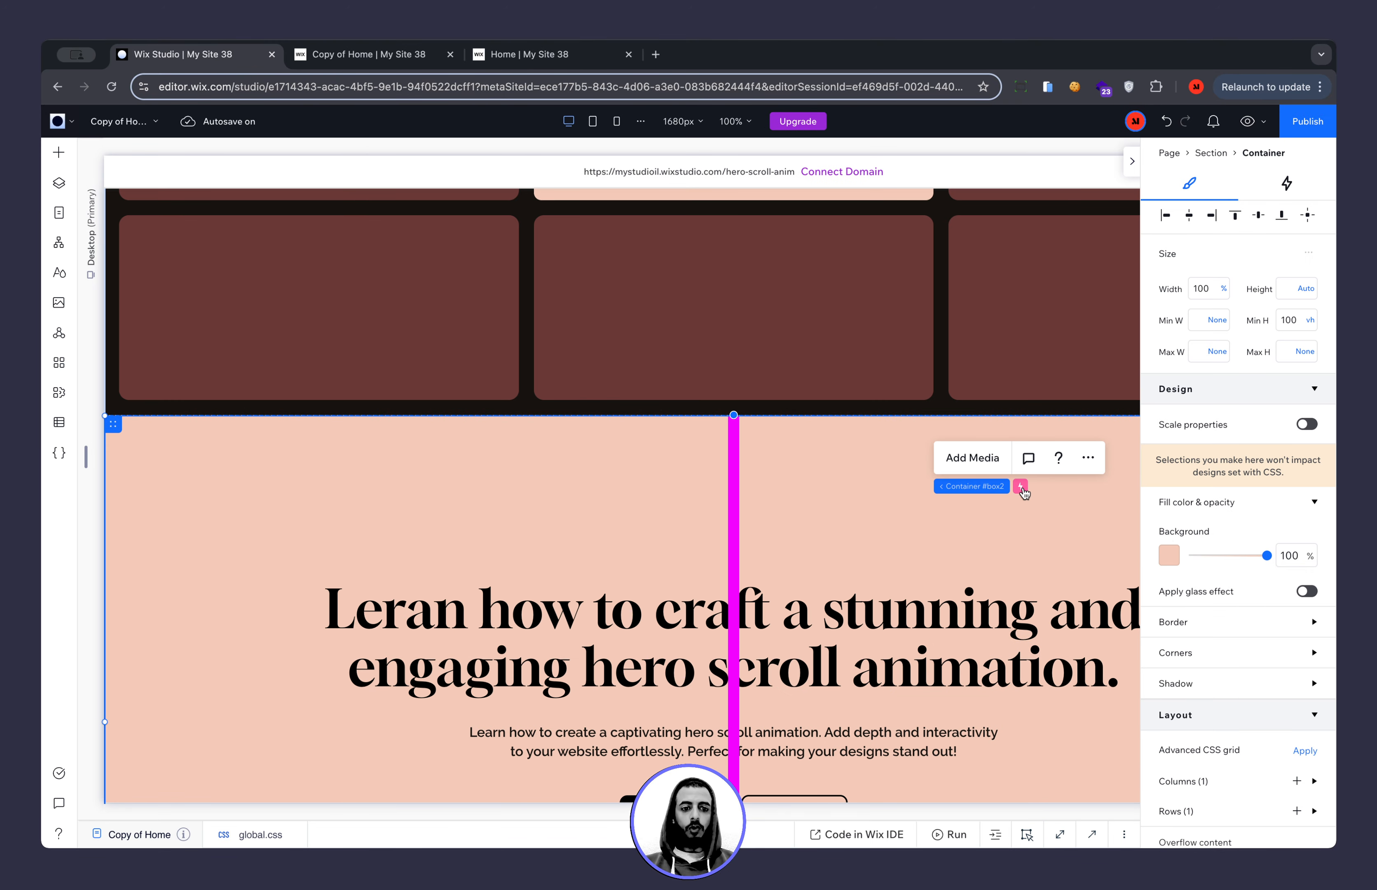
left_click(1021, 488)
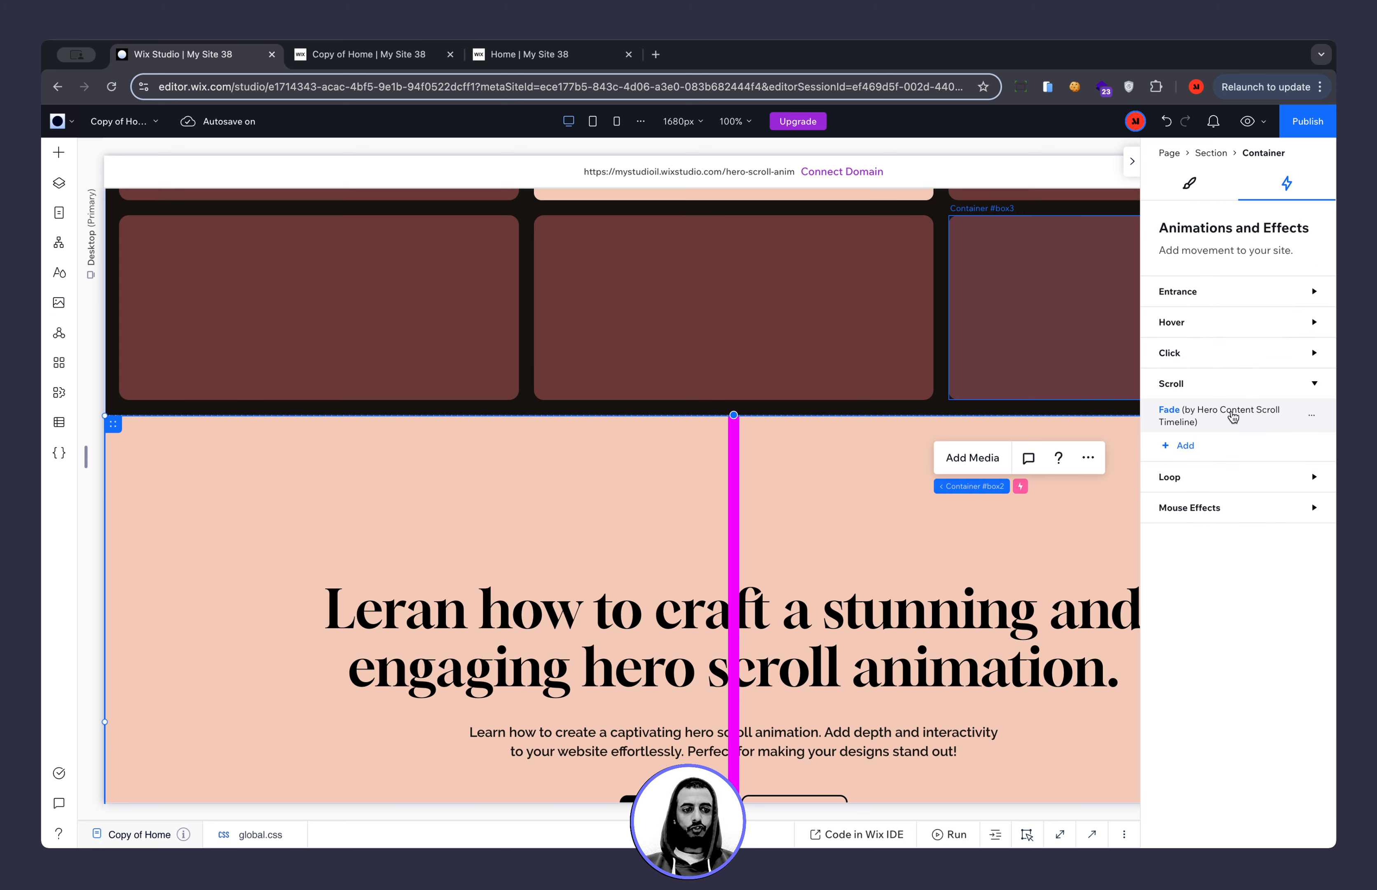
left_click(1262, 421)
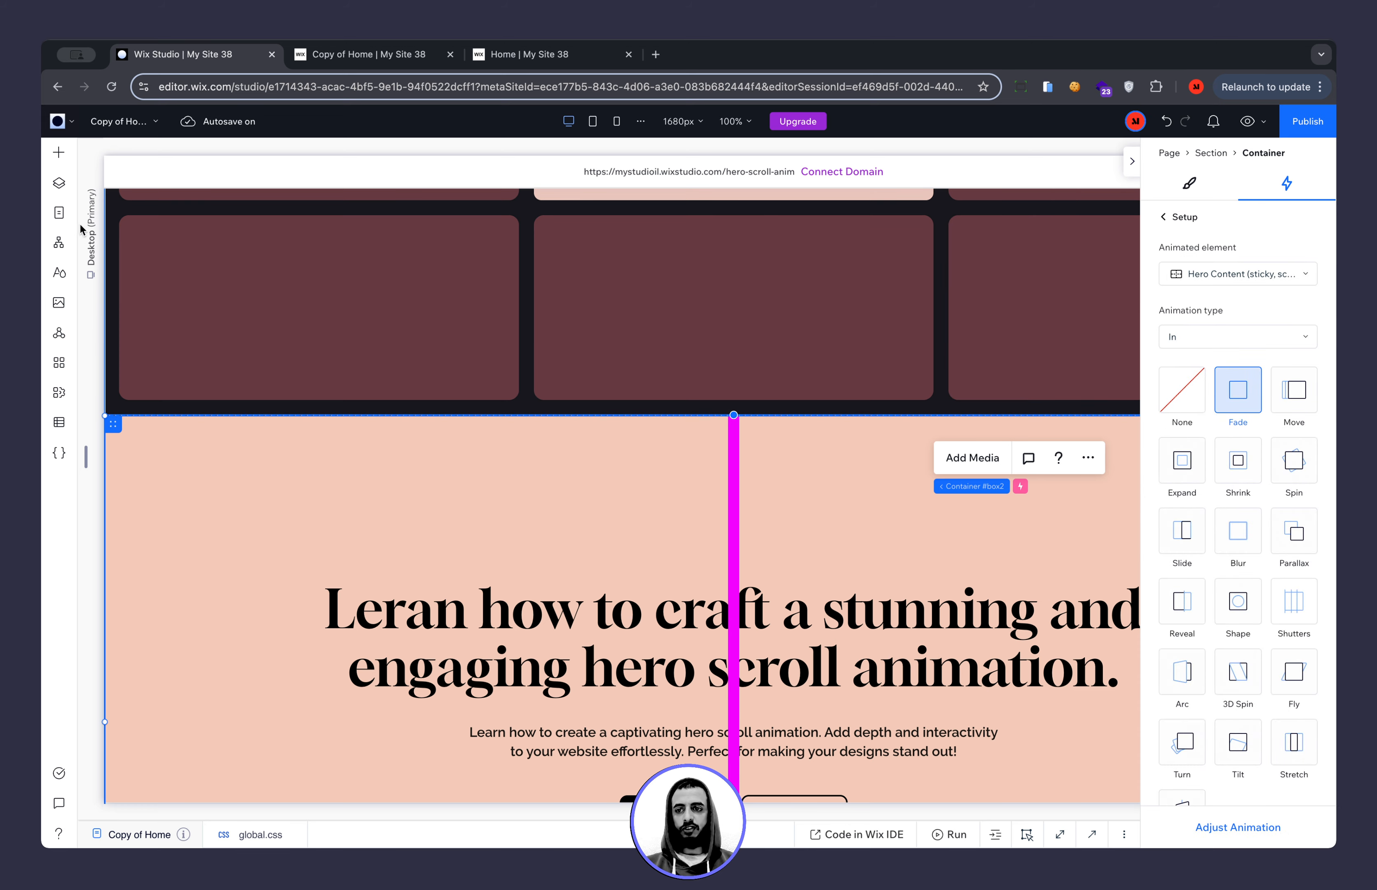
Select the Hero Content Scroll Timeline line and set the starting opacity of its Fade on Hero Content (sticky, scroll) to 0%.
left_click(736, 489)
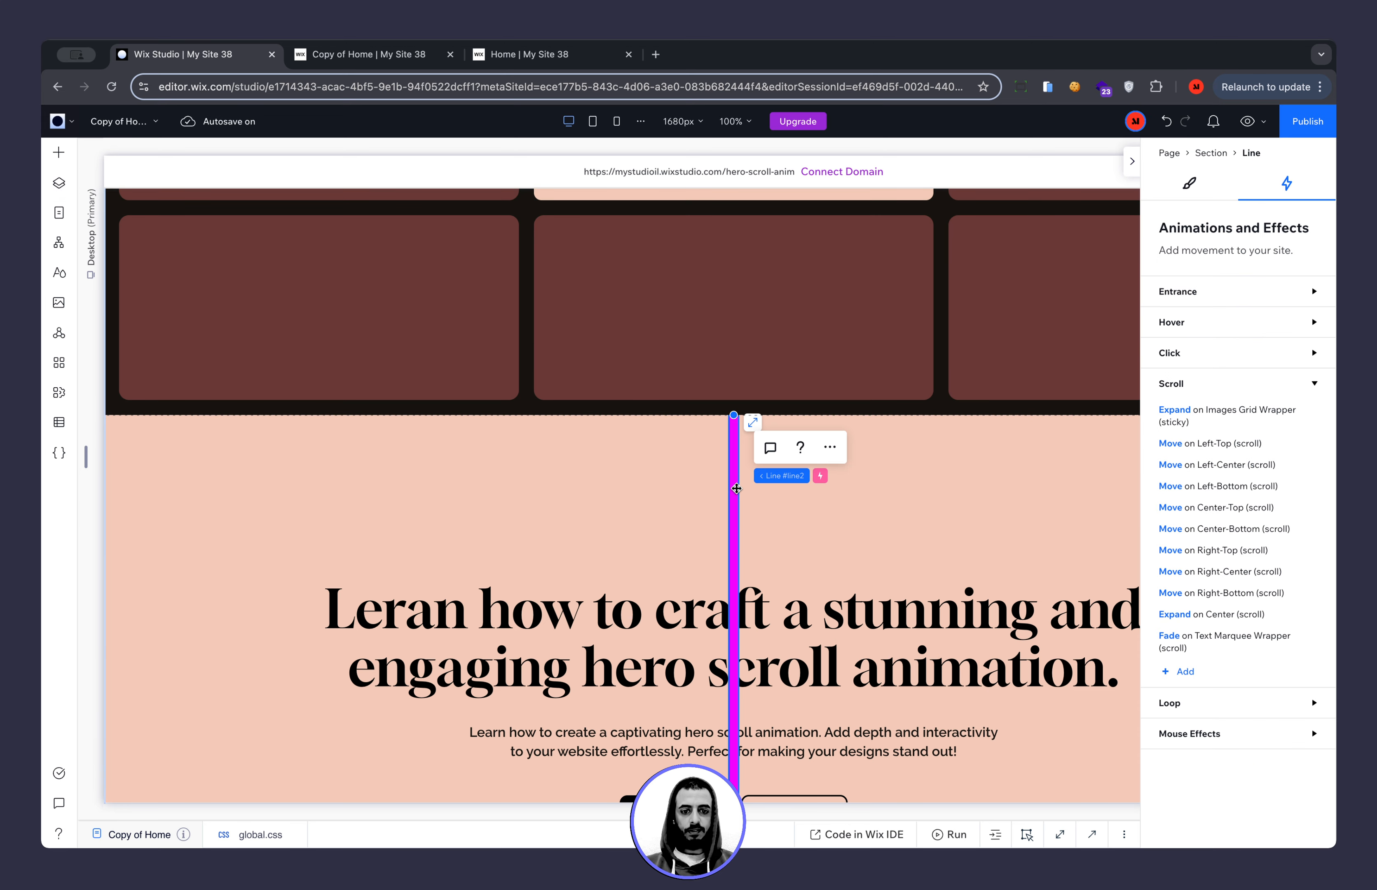
left_click(59, 183)
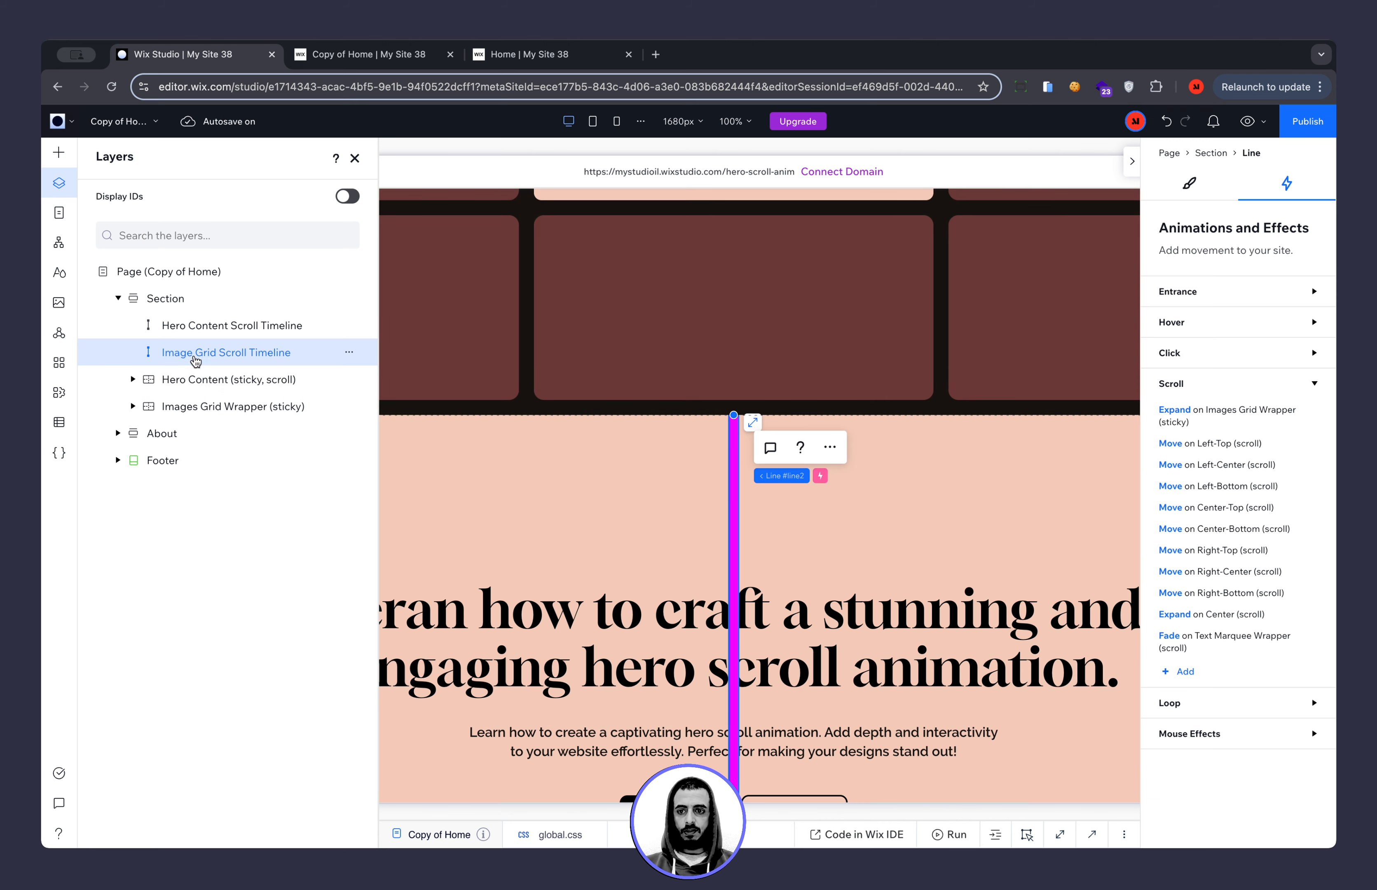
left_click(190, 325)
scroll(487, 487, "left", 5)
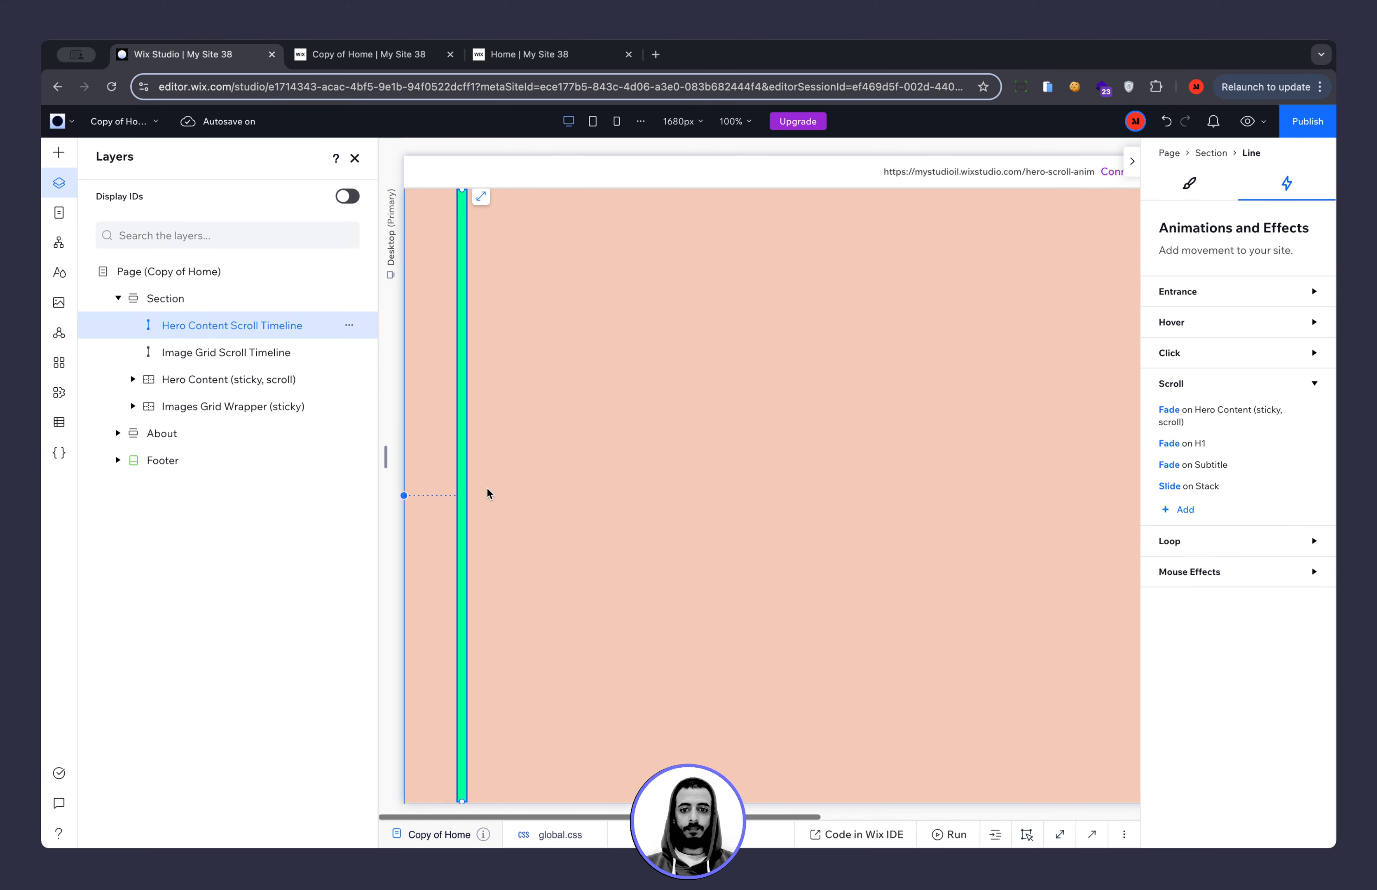
scroll(464, 413, "up", 4)
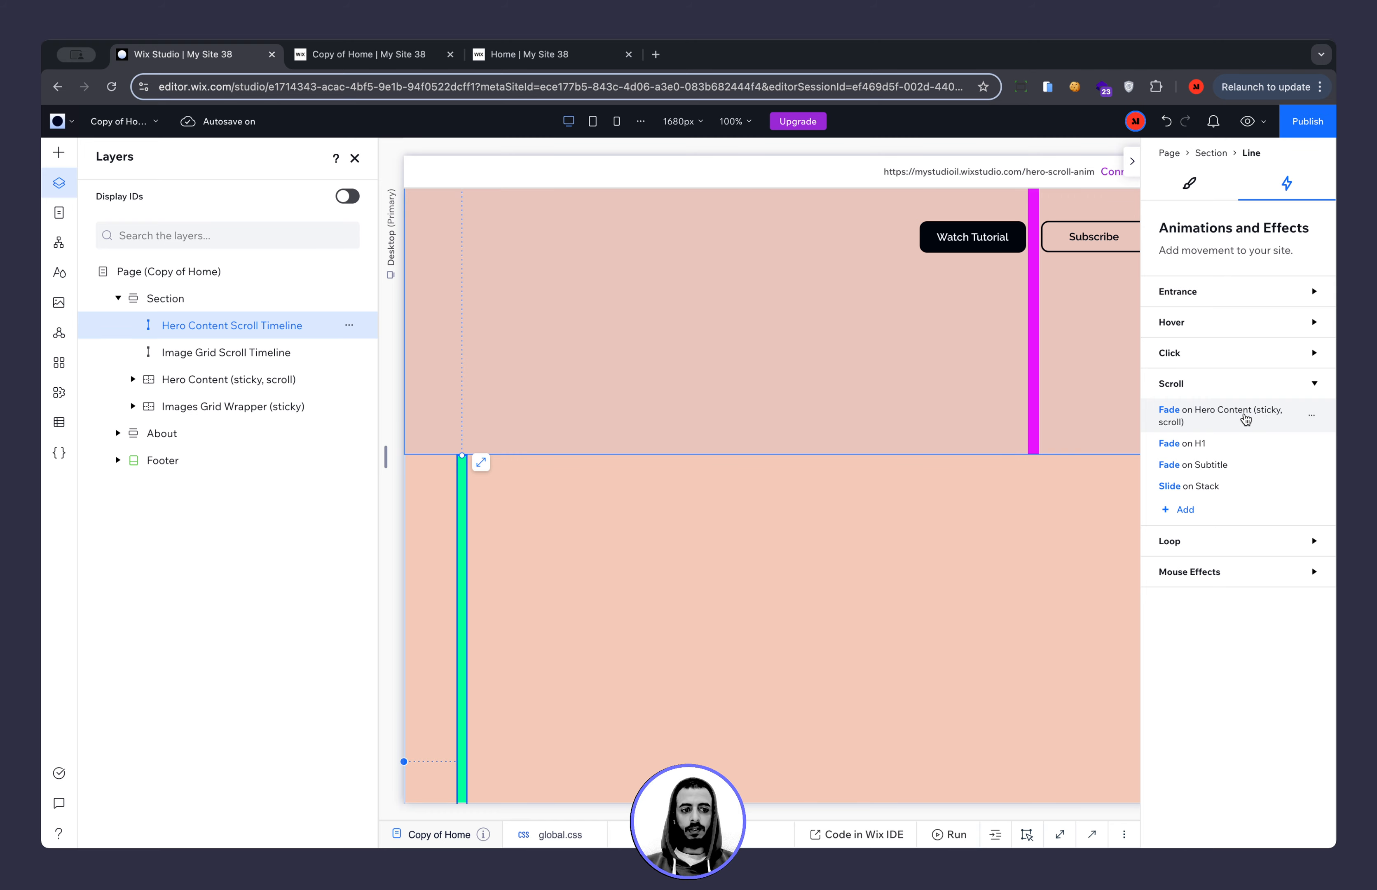
left_click(1192, 416)
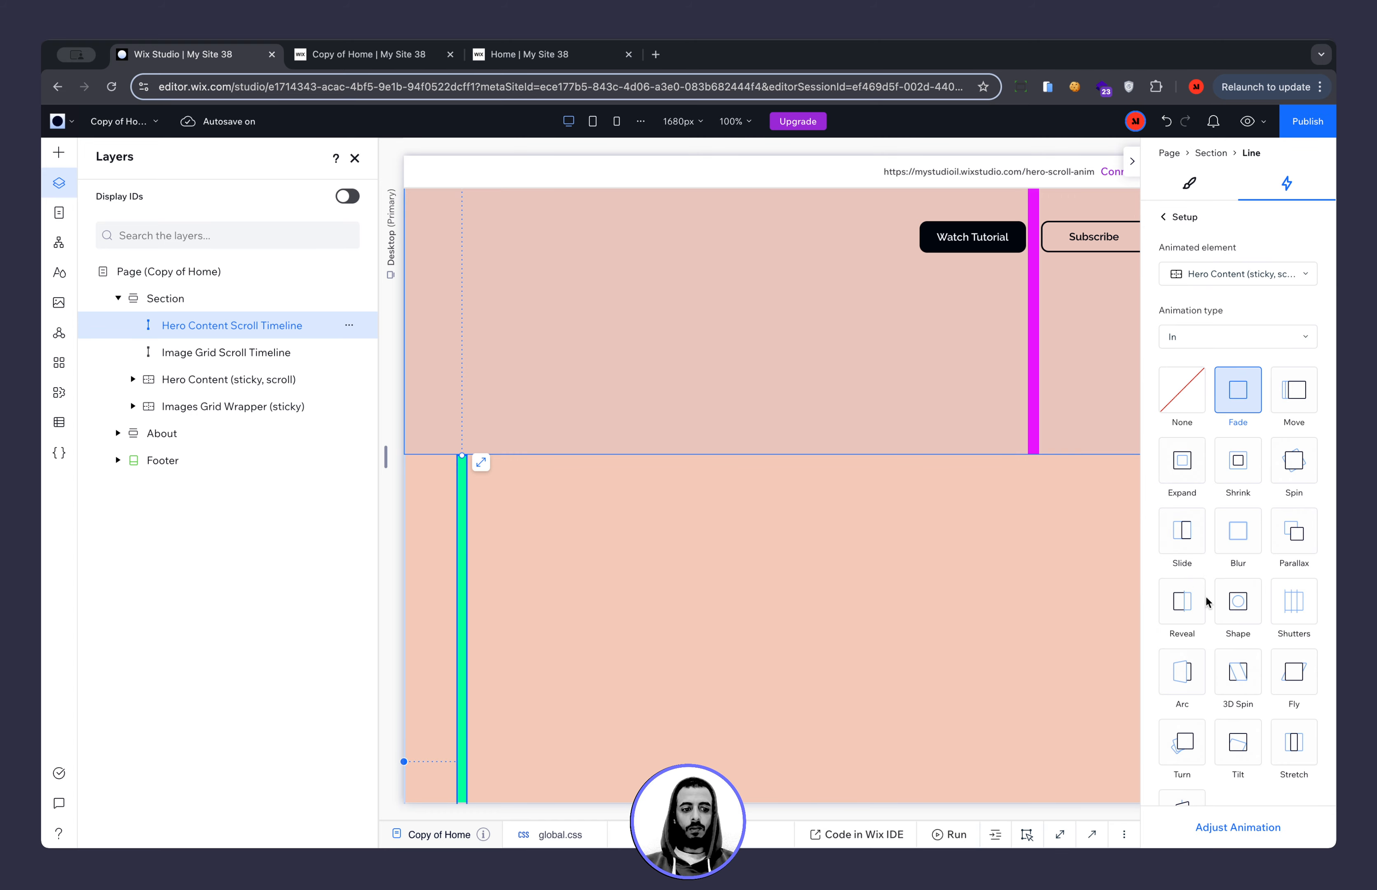
left_click(1226, 827)
scroll(509, 324, "up", 5)
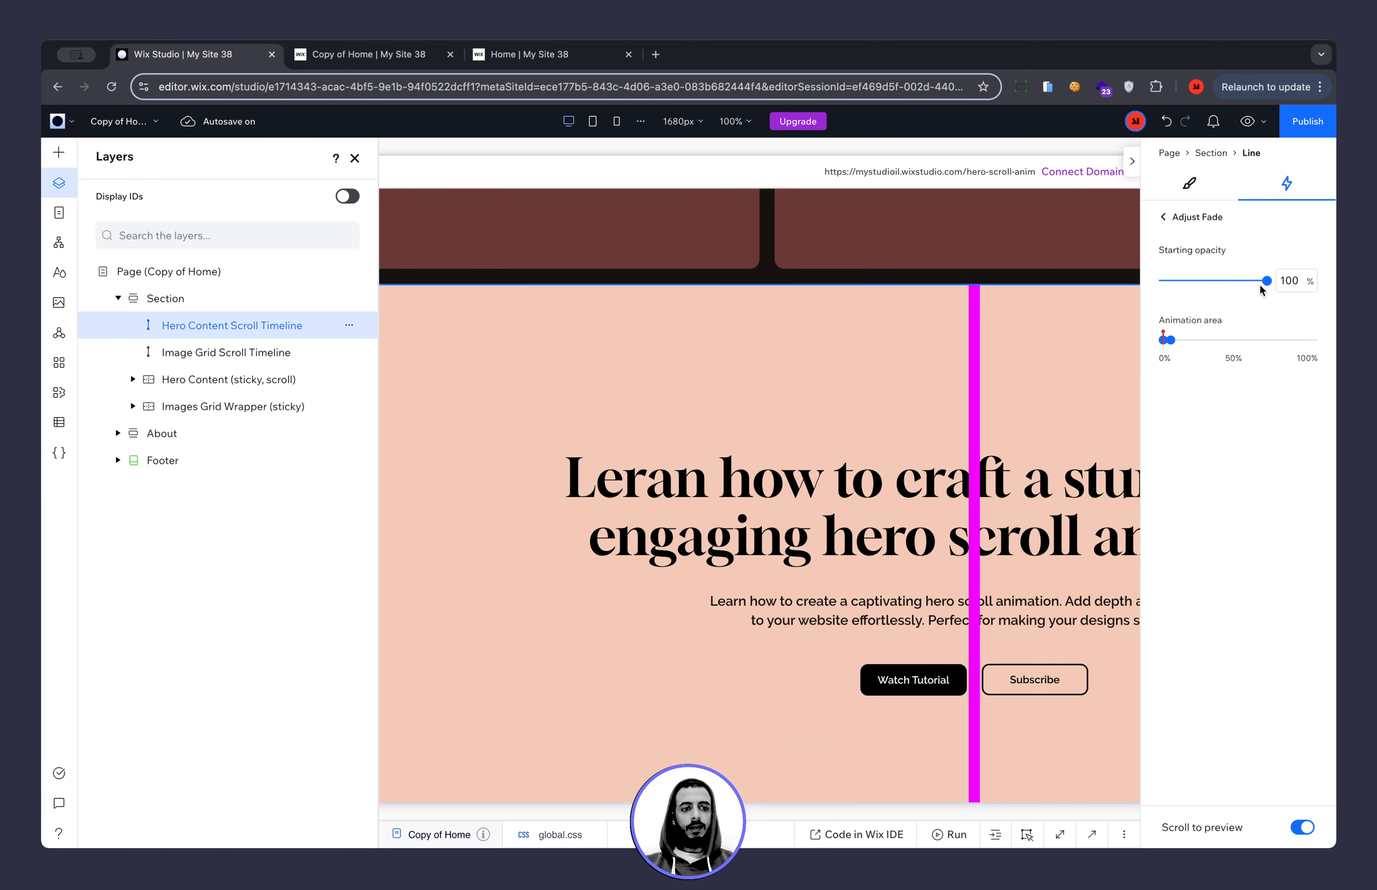
left_click_drag(1267, 282, 1153, 288)
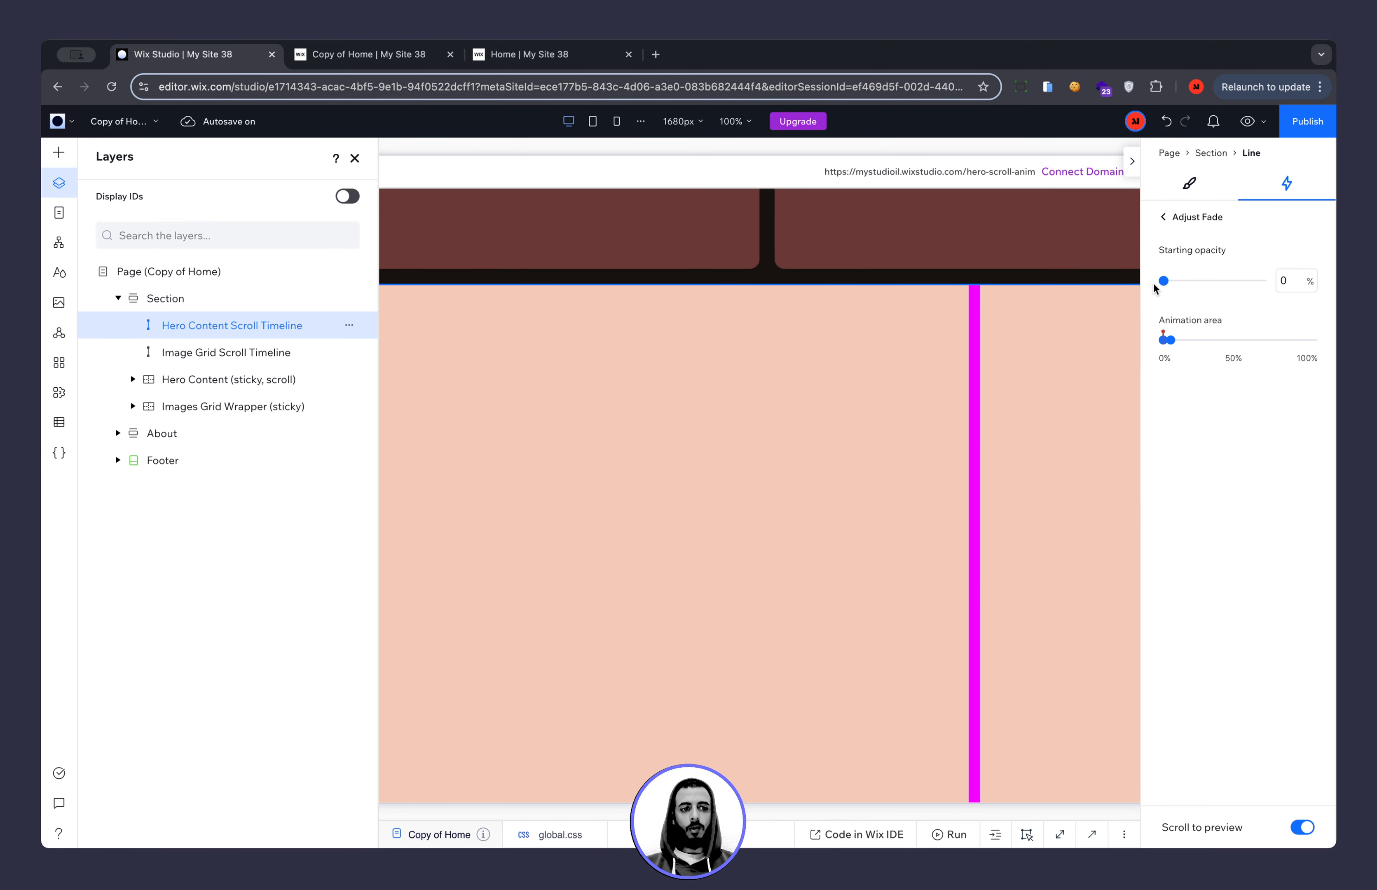
Examine on the canvas how the hero content fades in across the animation area as the green timeline line enters the viewport.
scroll(1053, 435, "down", 3)
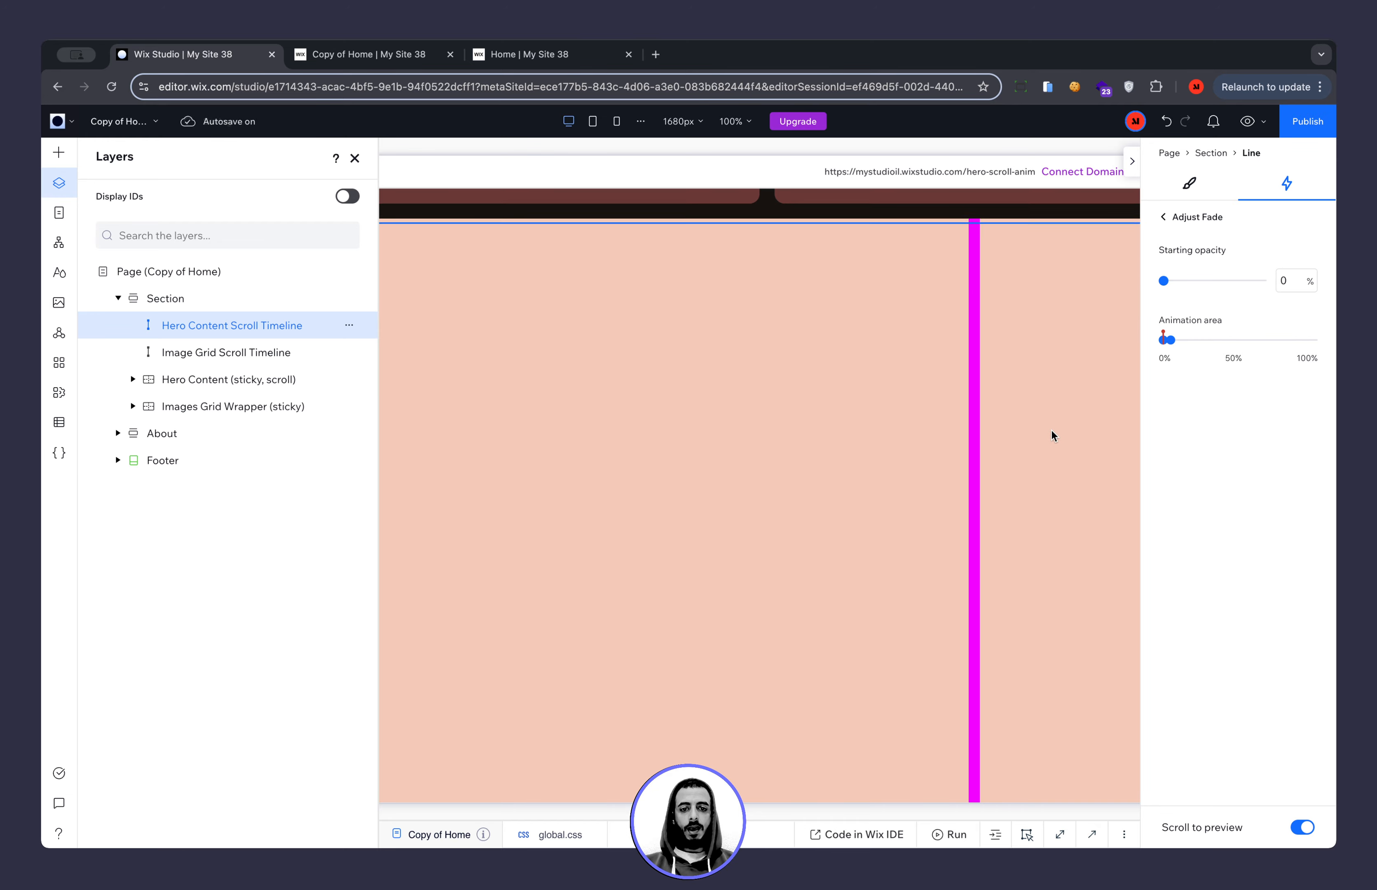
scroll(670, 577, "left", 2)
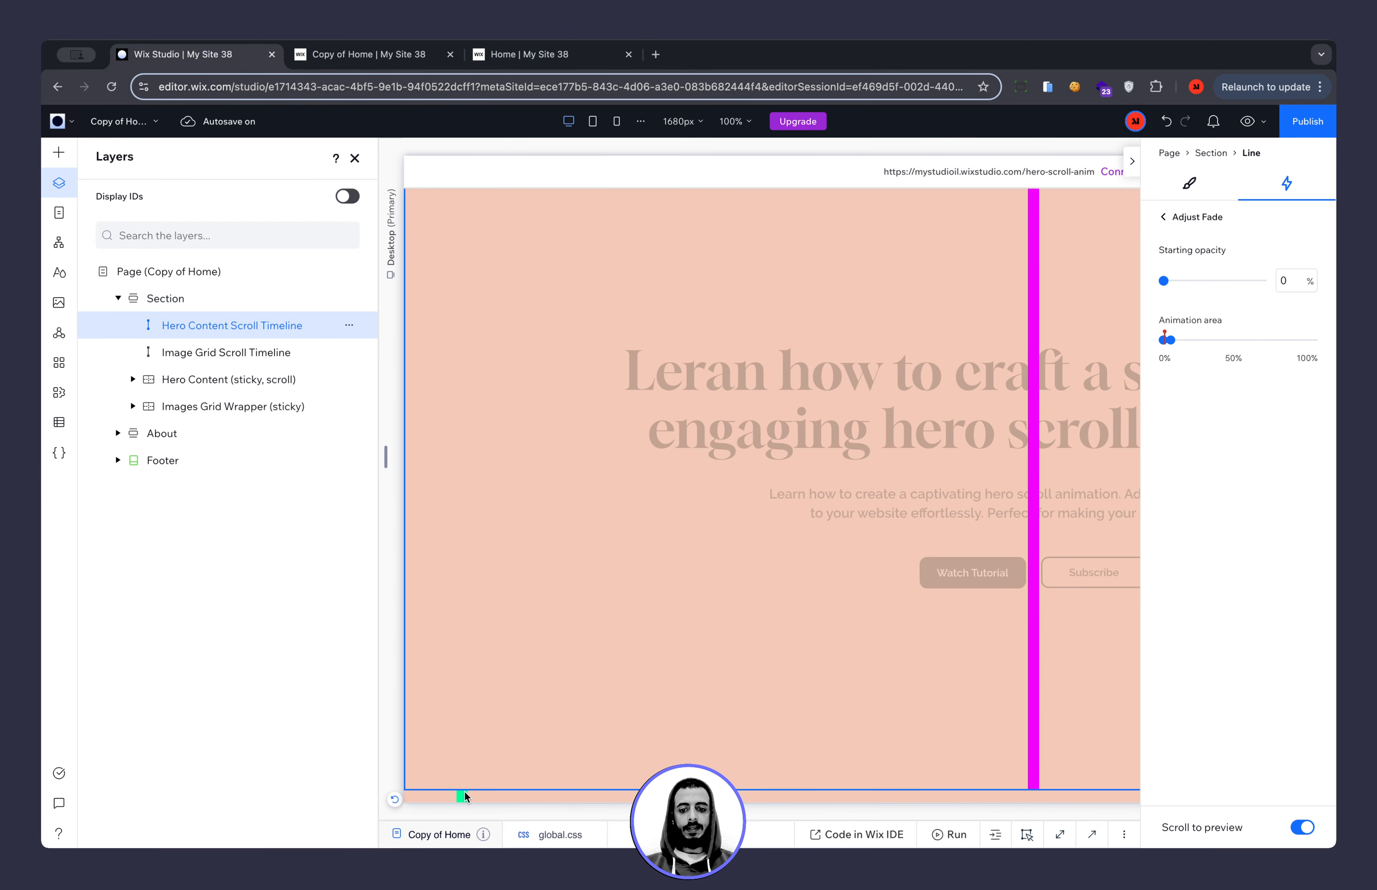
scroll(477, 768, "down", 1)
scroll(477, 768, "up", 1)
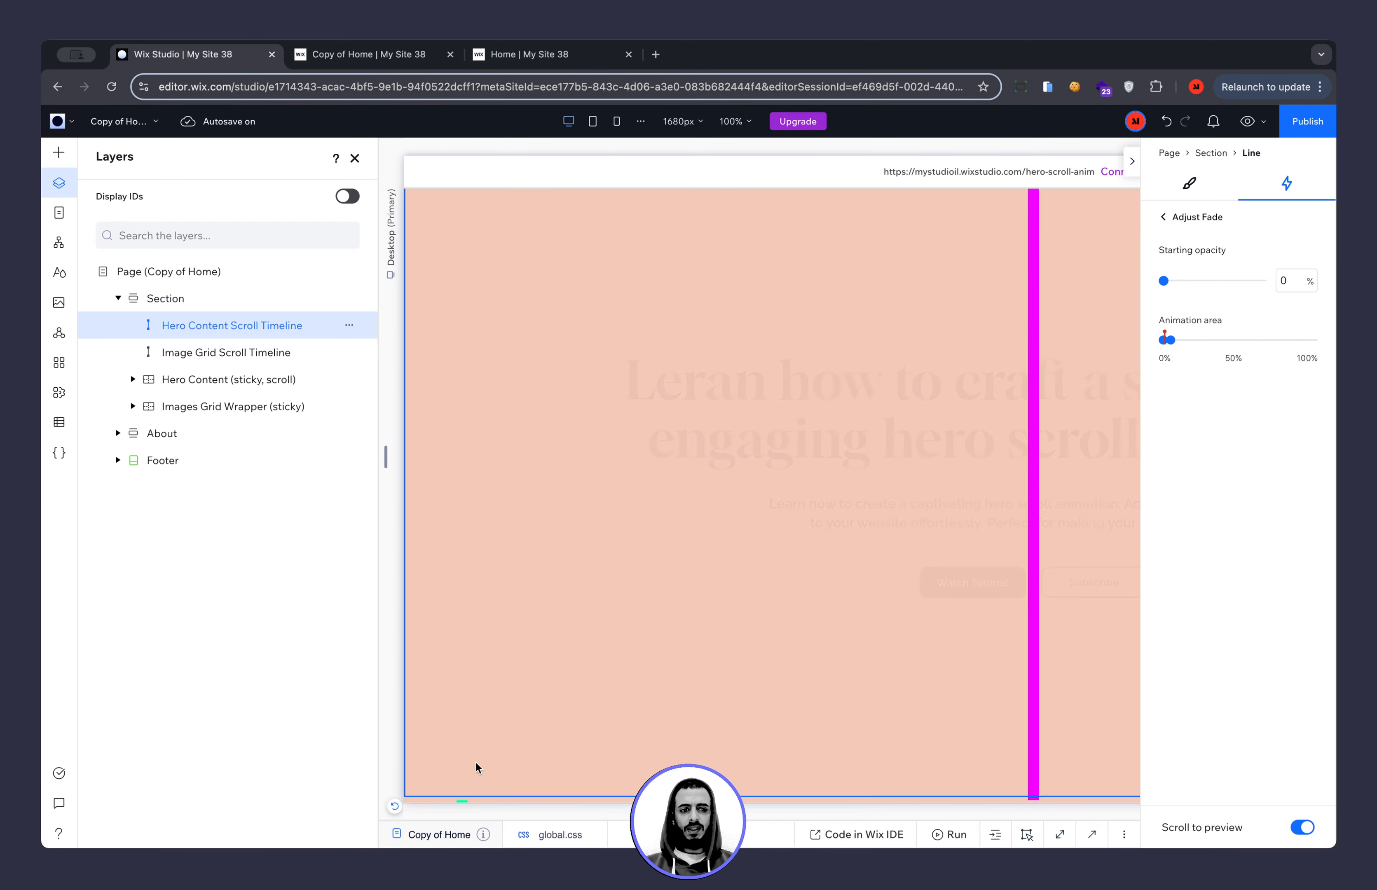
left_click_drag(1169, 338, 1170, 339)
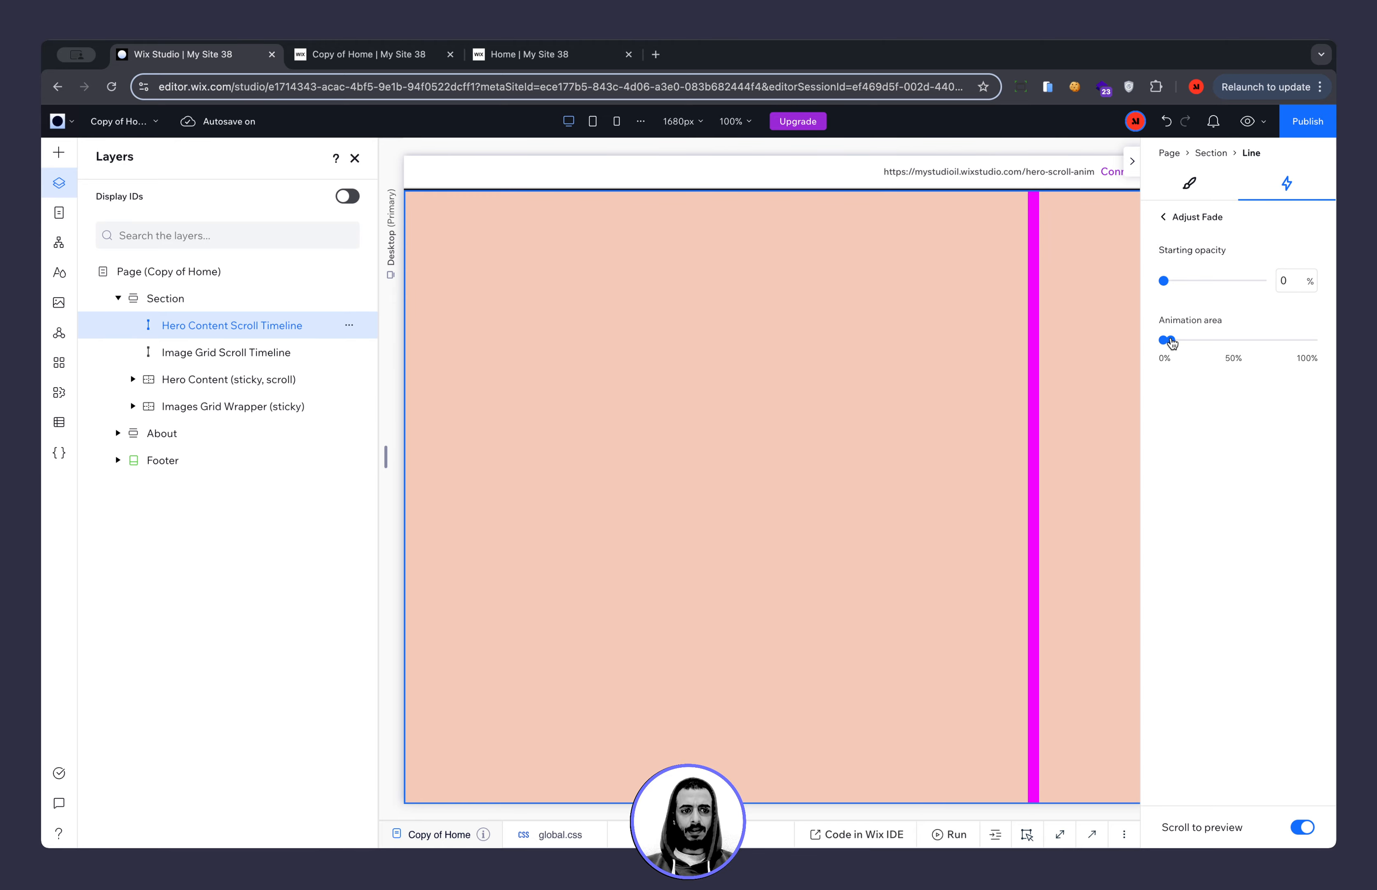
mouse_move(1171, 342)
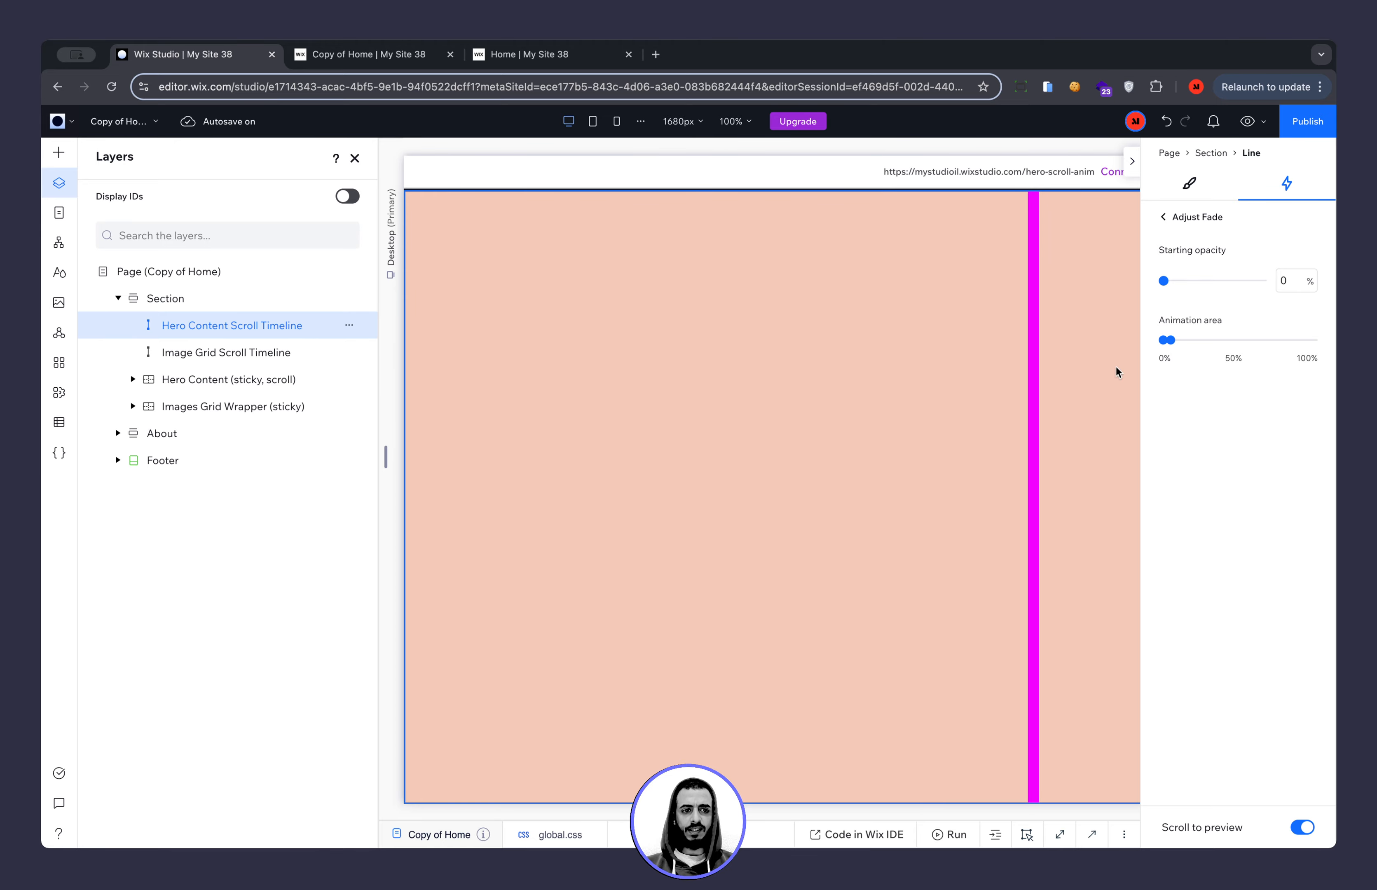
scroll(849, 489, "down", 3)
scroll(849, 490, "up", 2)
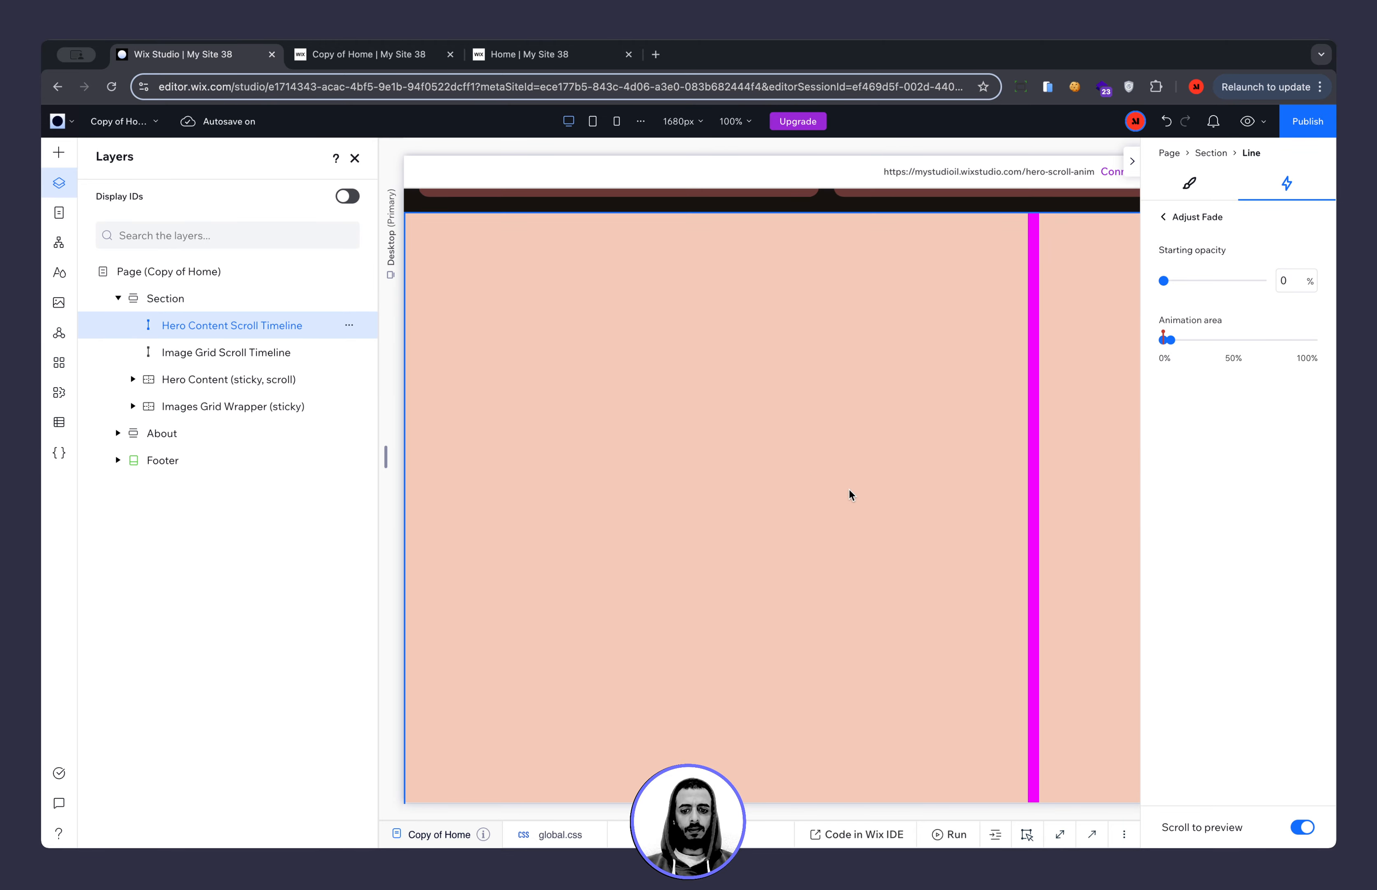
scroll(849, 490, "down", 1)
scroll(849, 489, "up", 1)
scroll(849, 490, "down", 2)
scroll(849, 490, "up", 1)
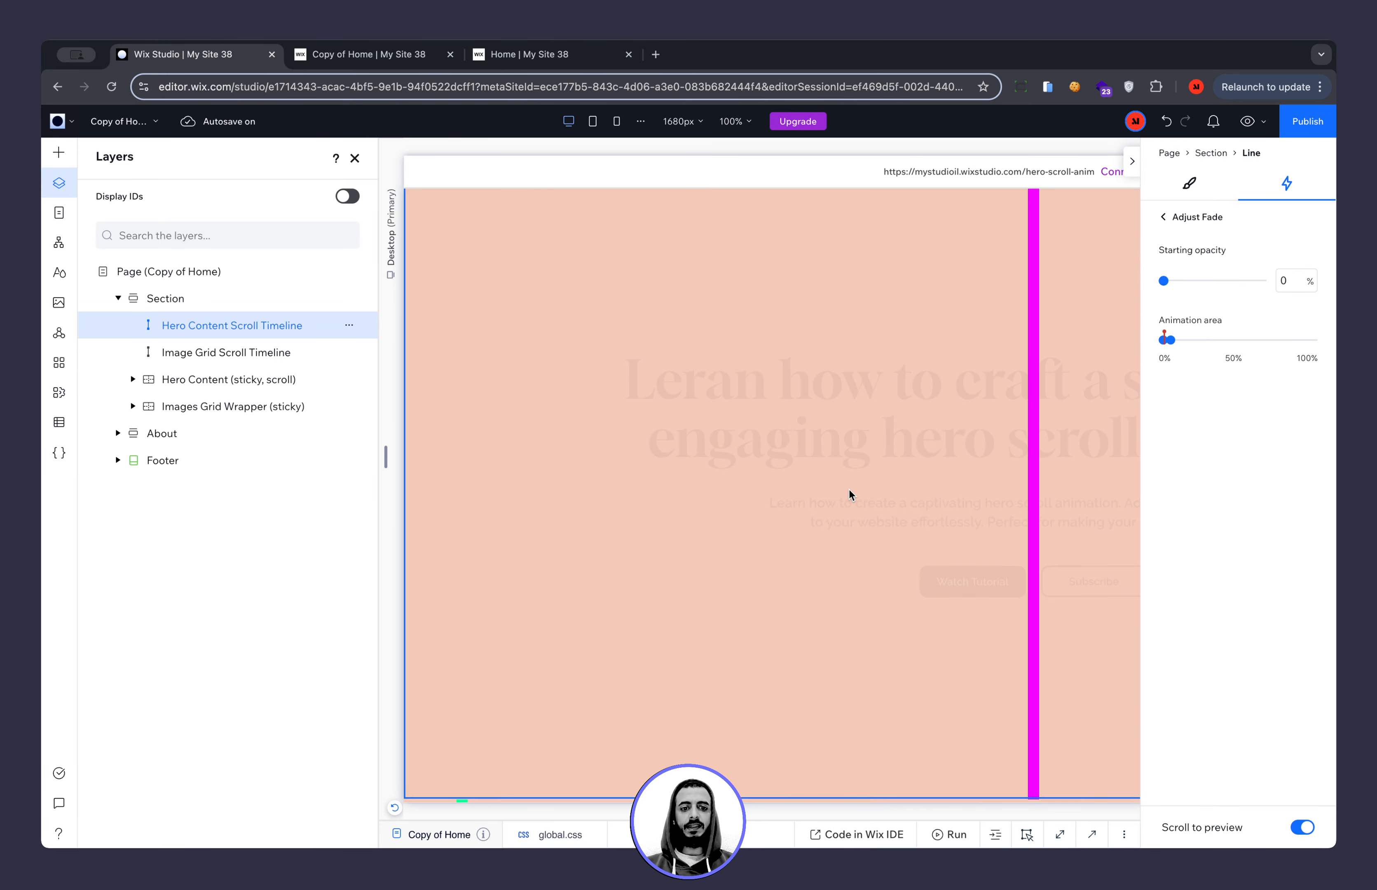
scroll(849, 489, "down", 2)
scroll(849, 490, "up", 2)
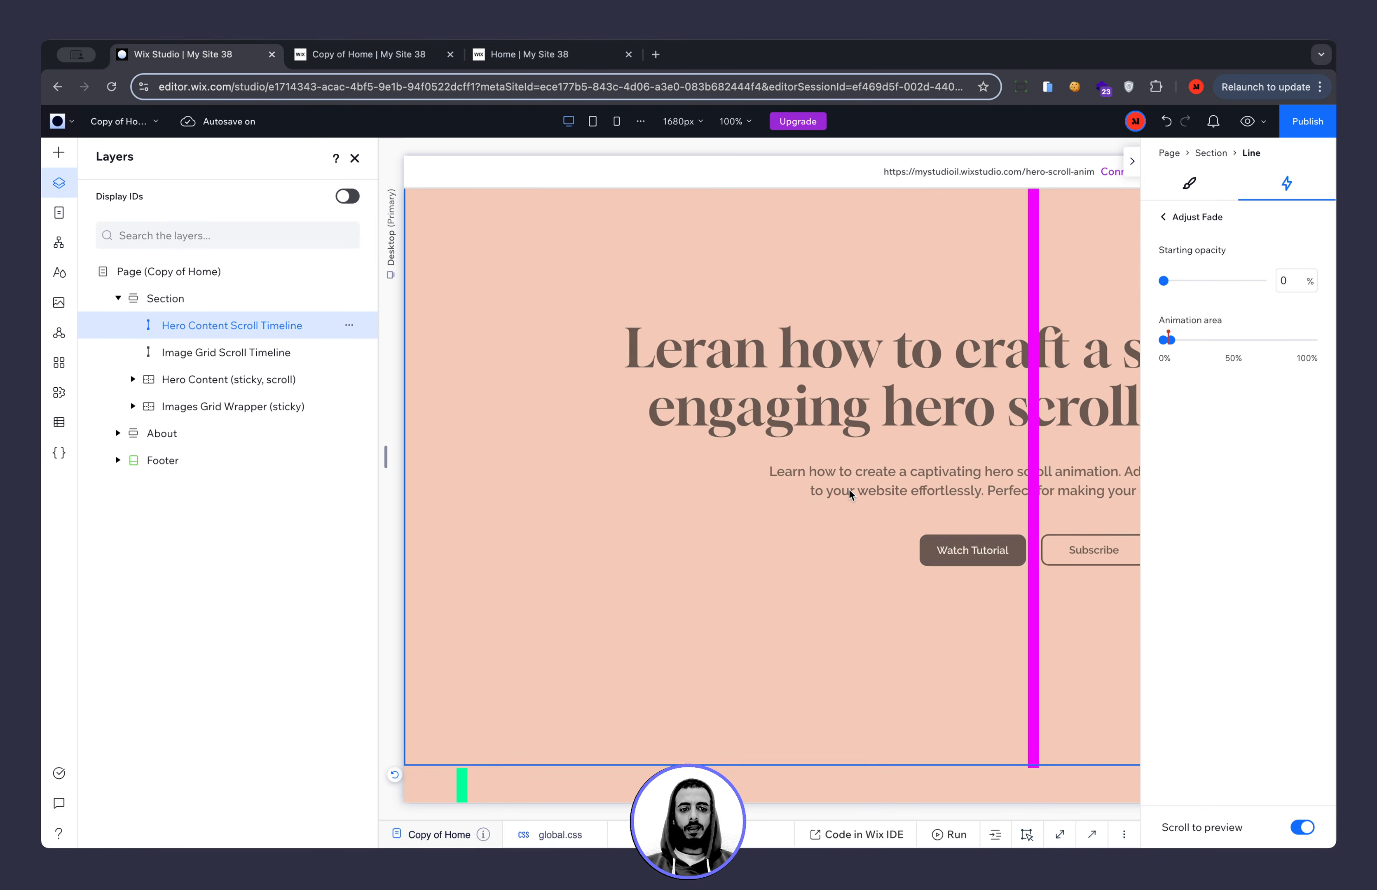
Preview the page and examine how the headline and subtitle fade in as the green timeline line scrolls into view.
left_click(1244, 125)
scroll(884, 316, "down", 10)
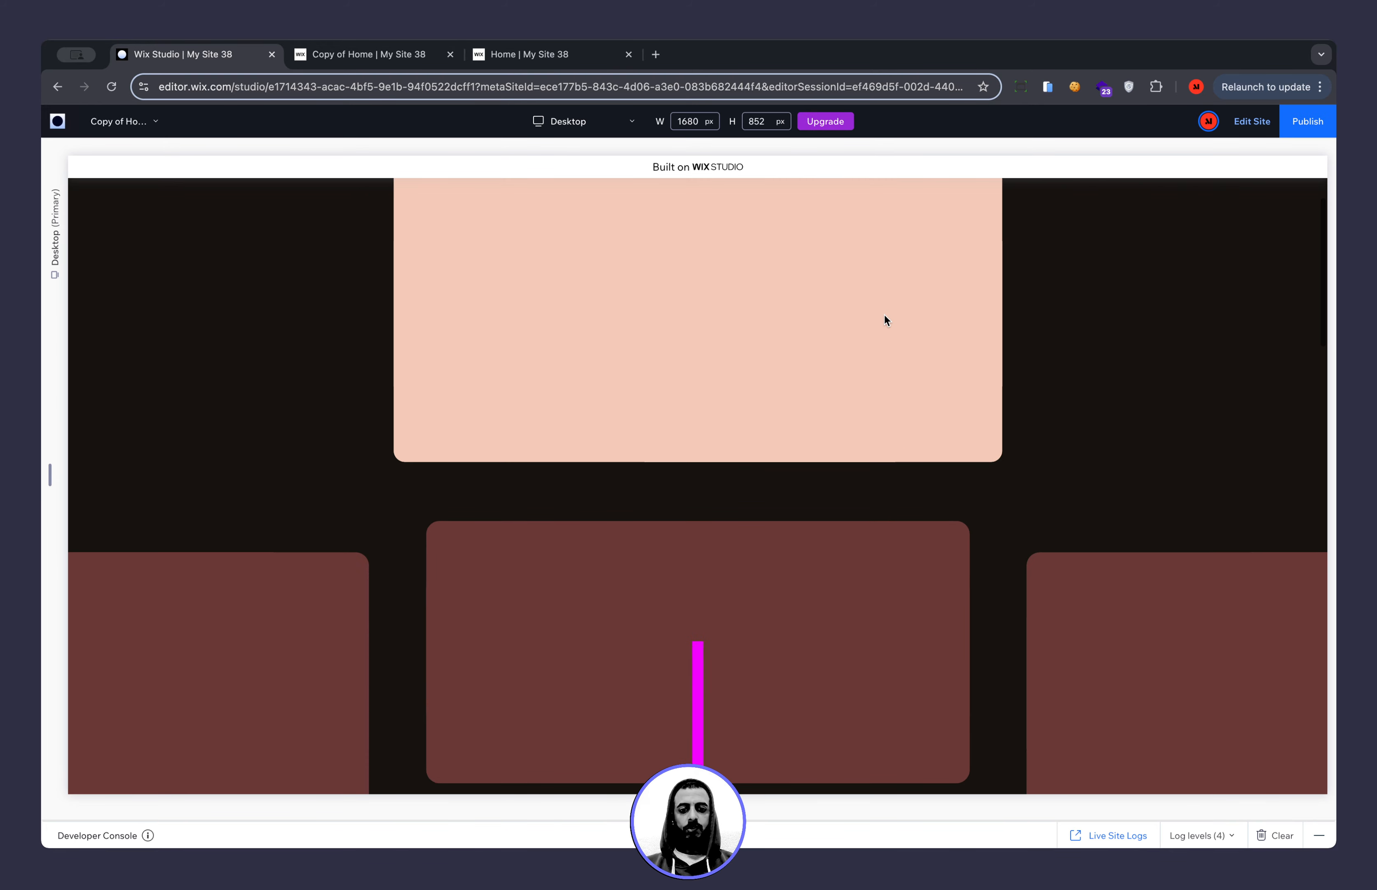
scroll(885, 315, "down", 10)
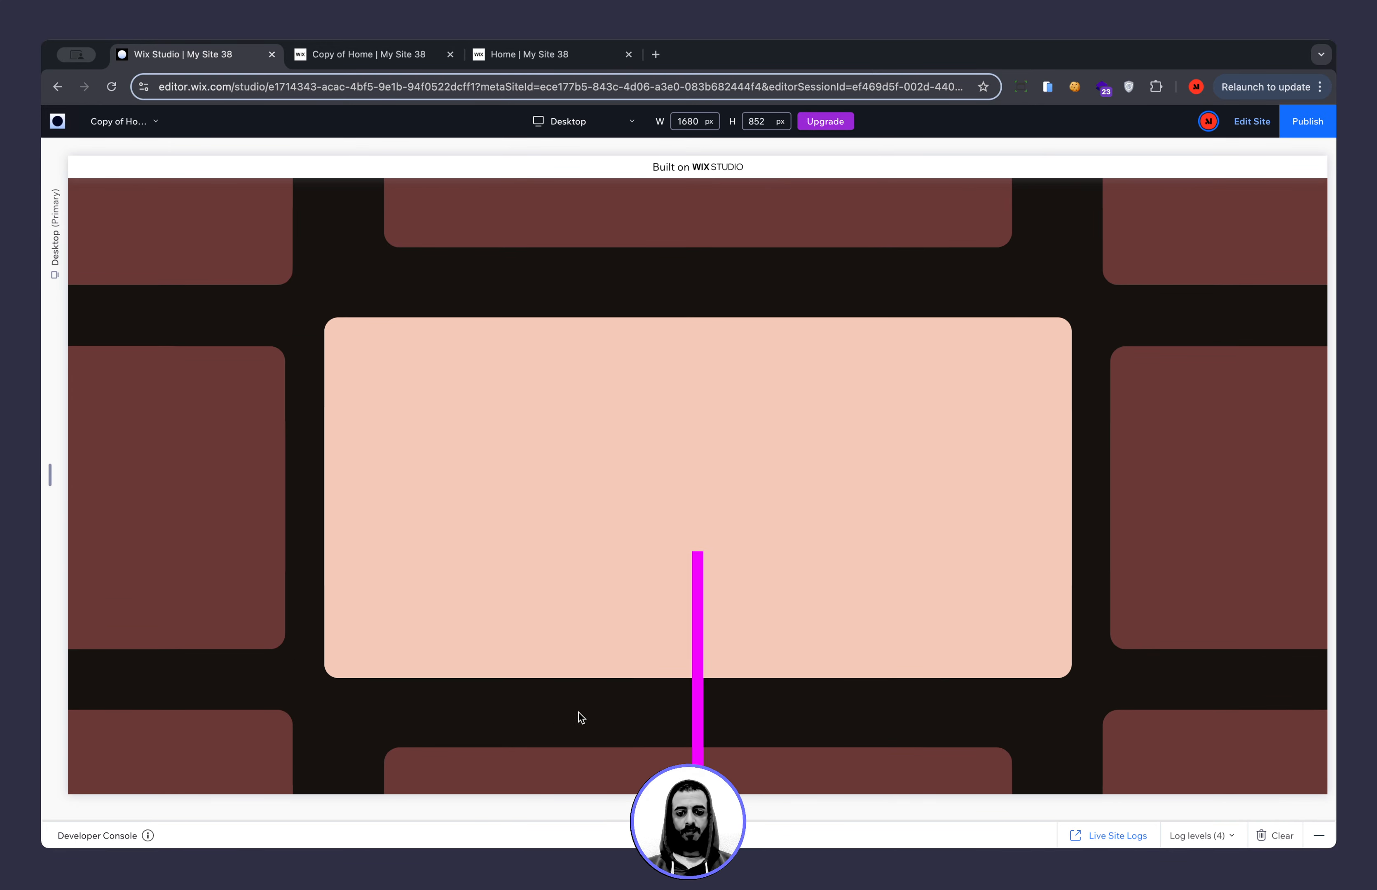
scroll(518, 723, "down", 5)
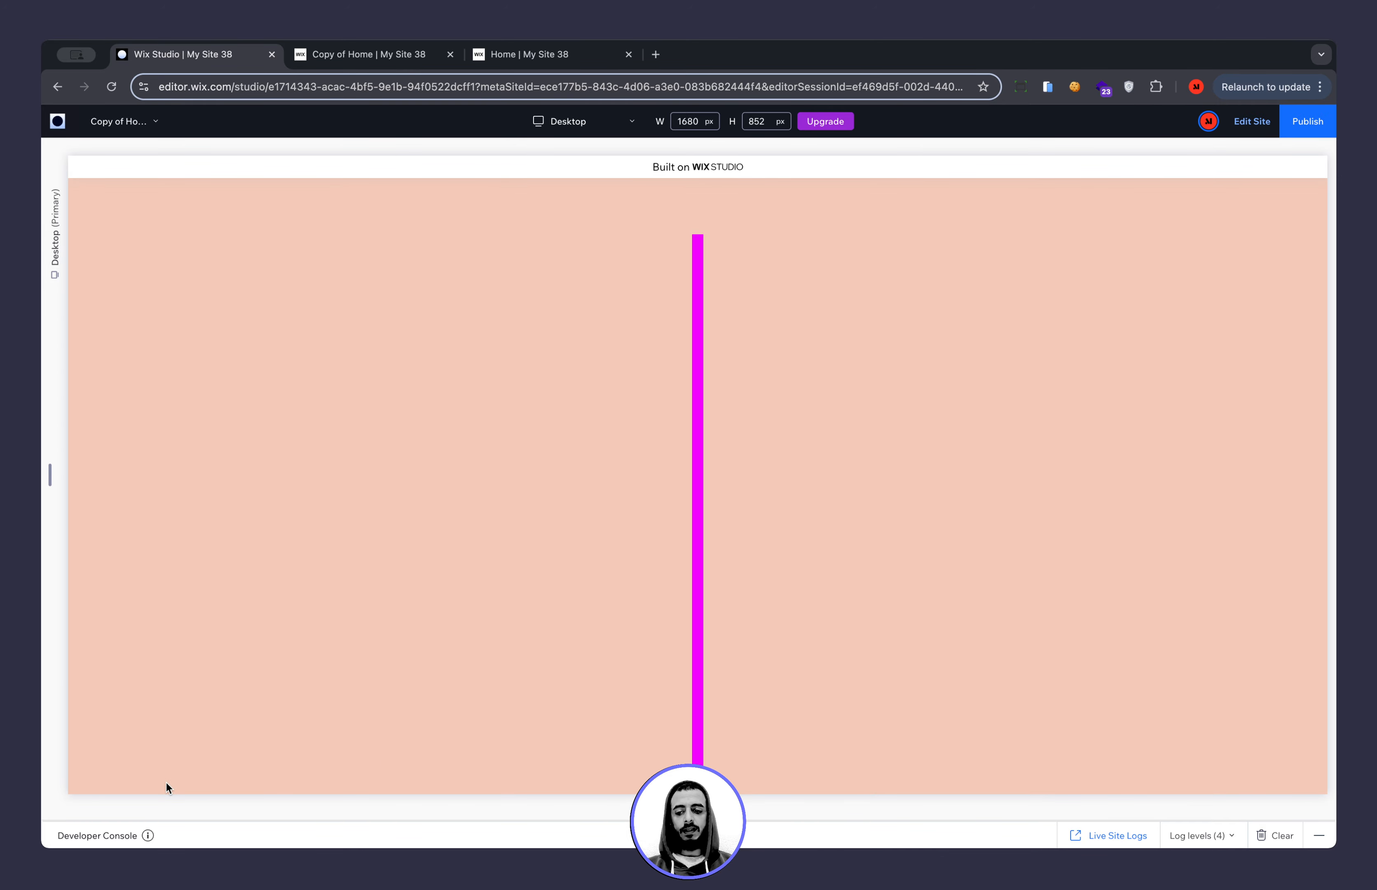
scroll(169, 782, "down", 2)
scroll(169, 783, "down", 5)
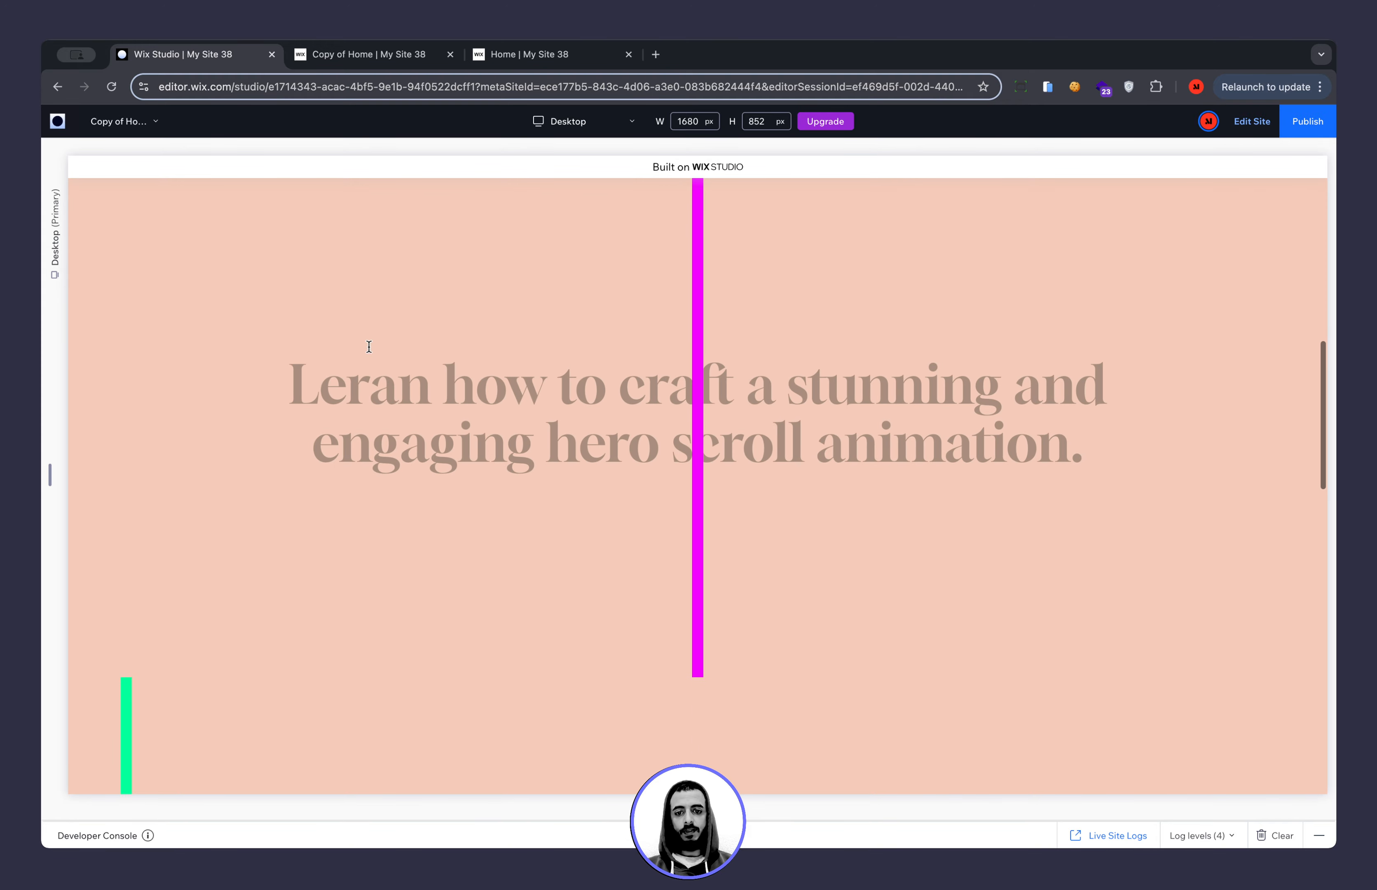
scroll(513, 570, "down", 5)
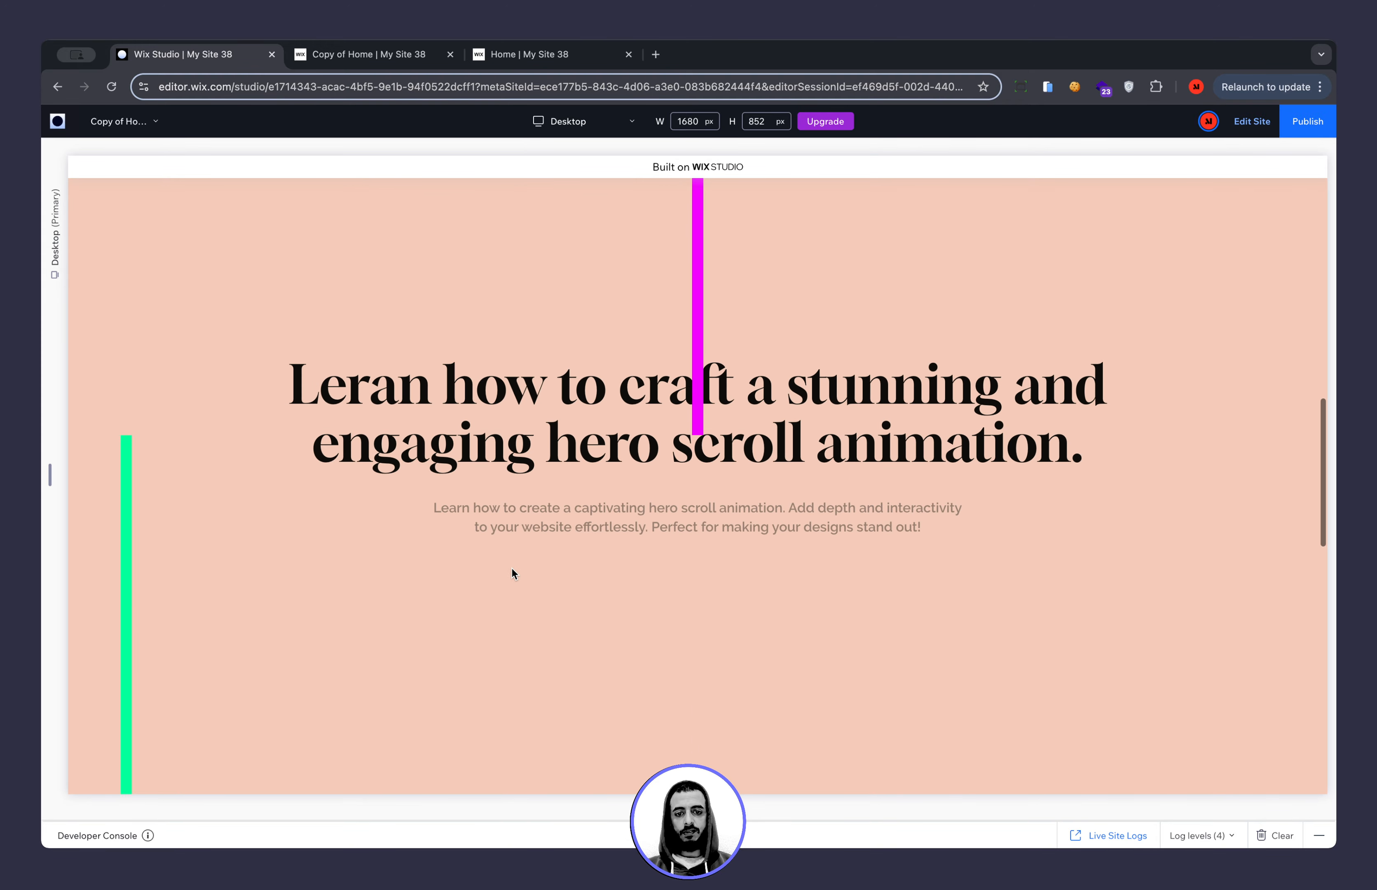
scroll(512, 568, "up", 3)
scroll(512, 568, "down", 3)
scroll(512, 568, "up", 3)
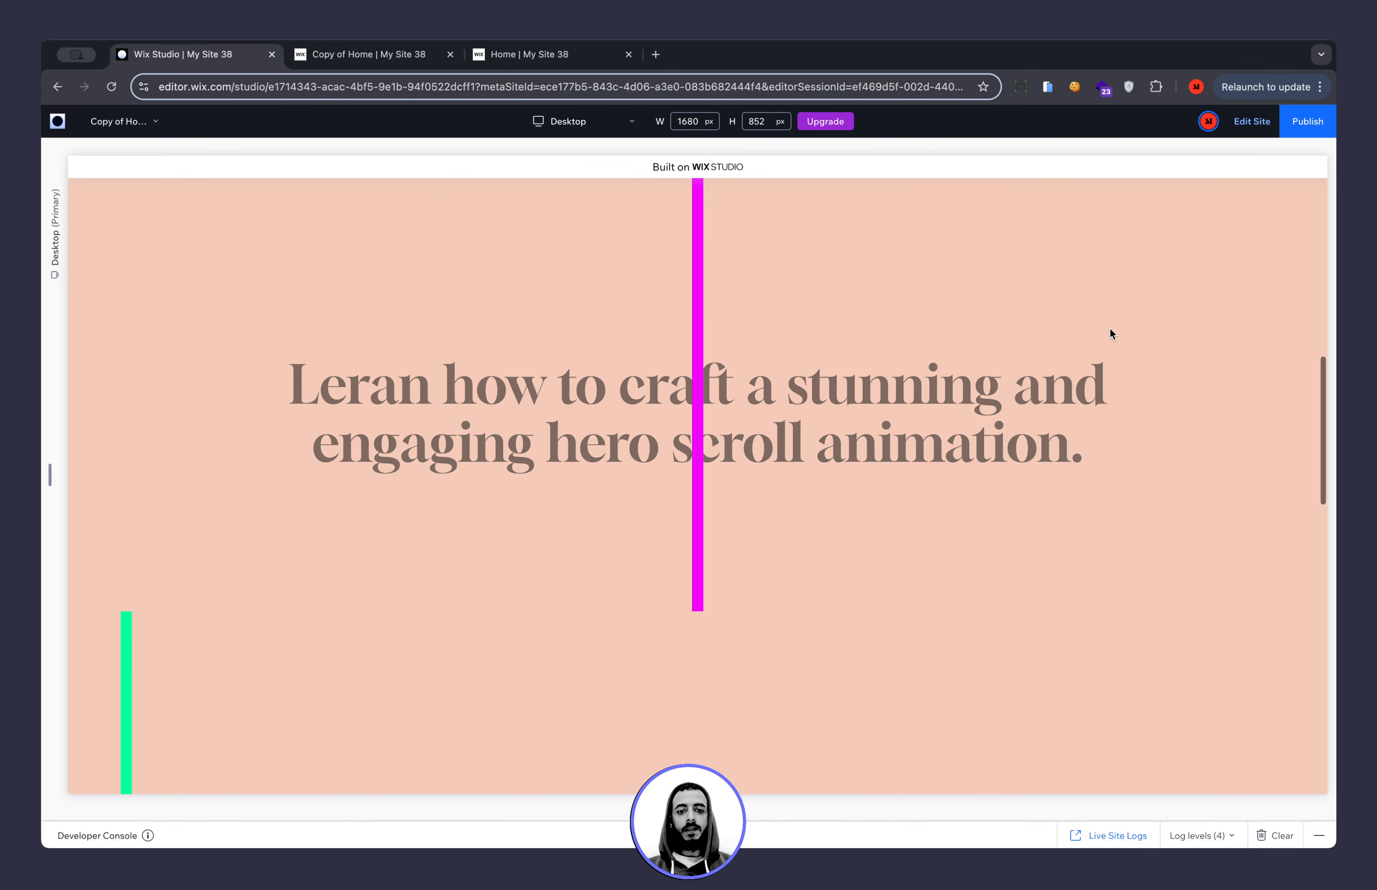
Return to the editor and compare the scroll effects of the hero content container with those driven by the green timeline line.
left_click(1250, 121)
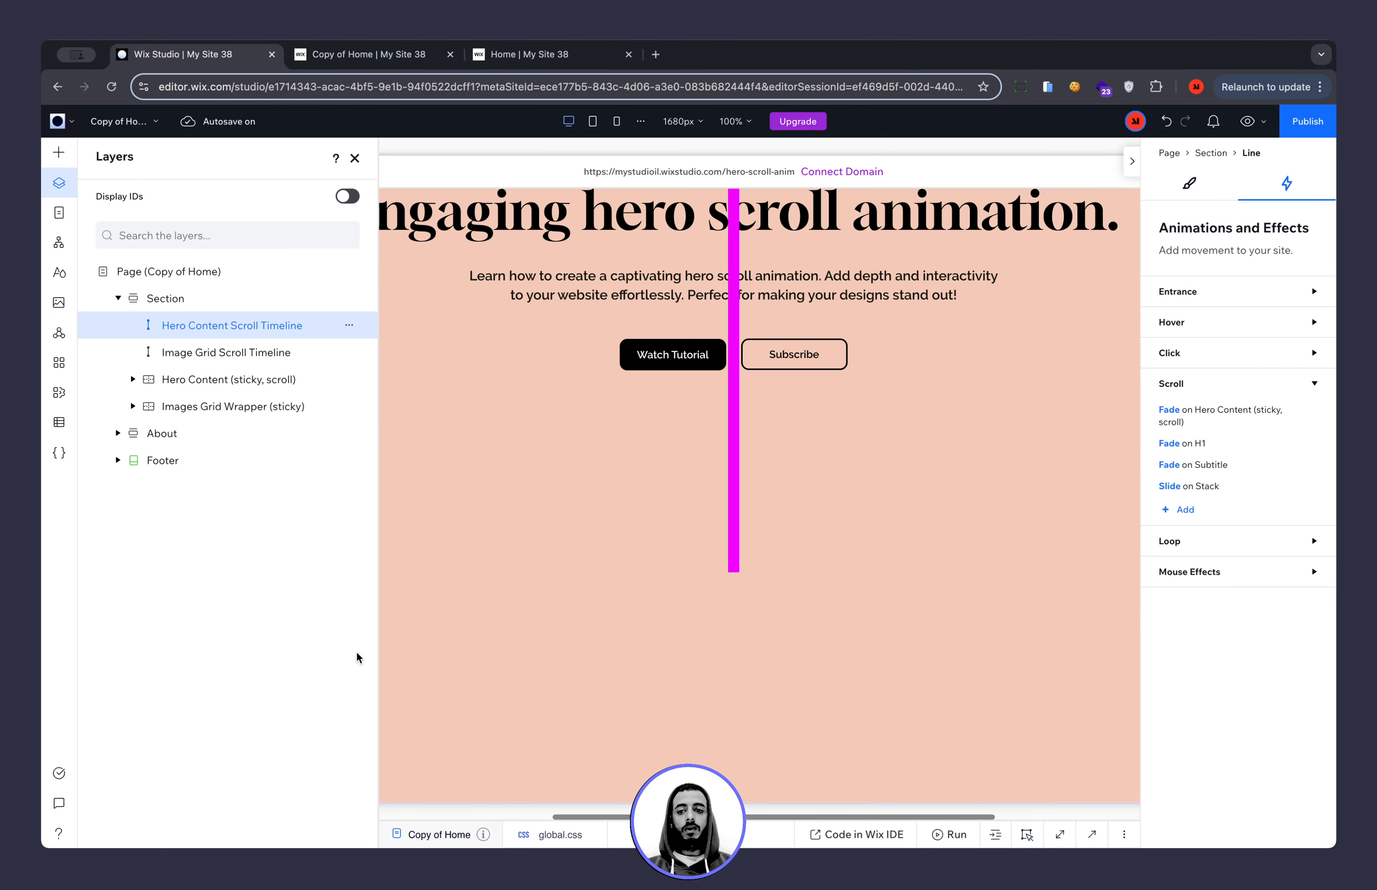
left_click(355, 158)
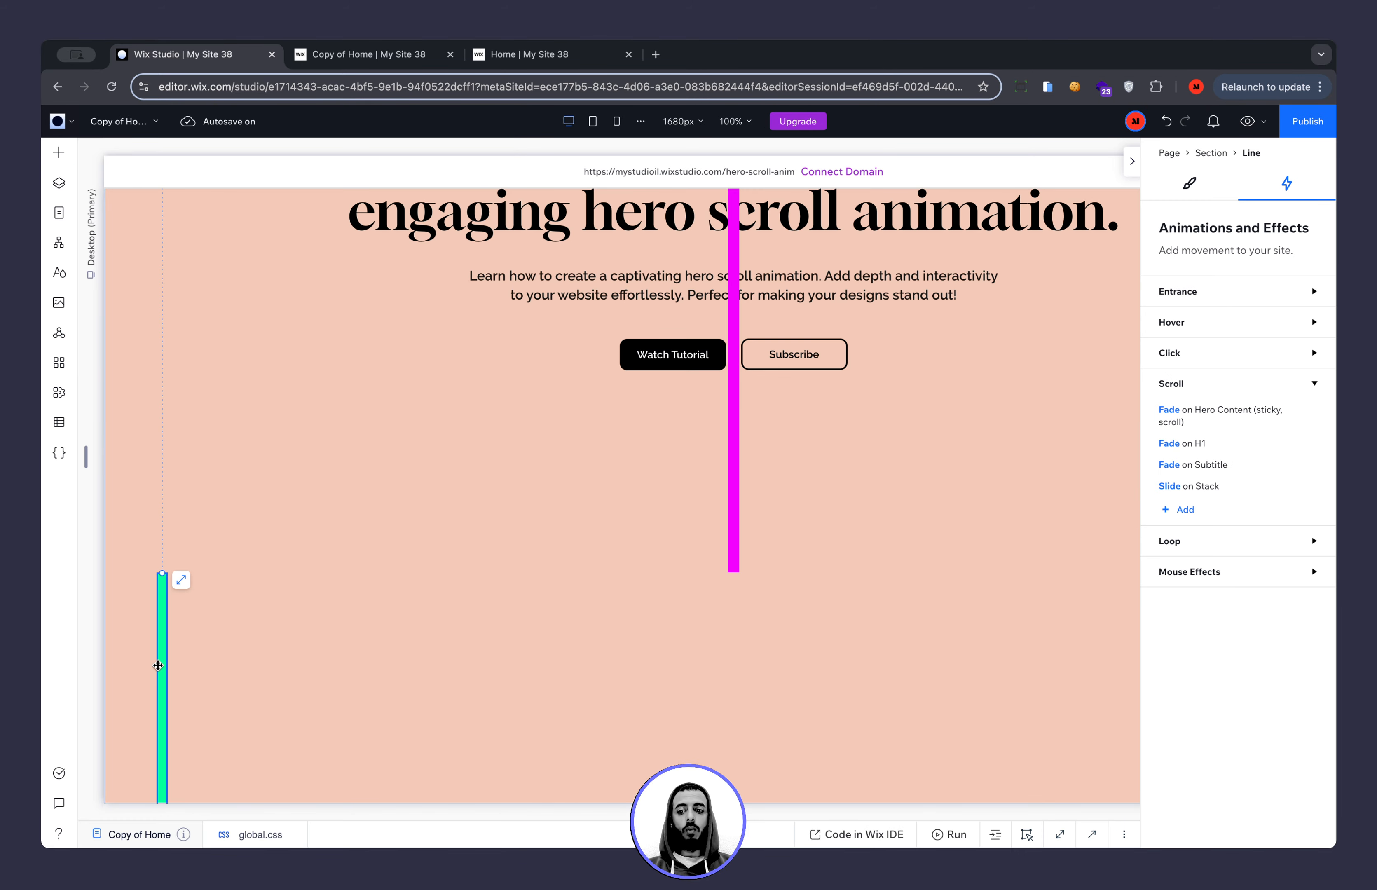
scroll(517, 544, "up", 1)
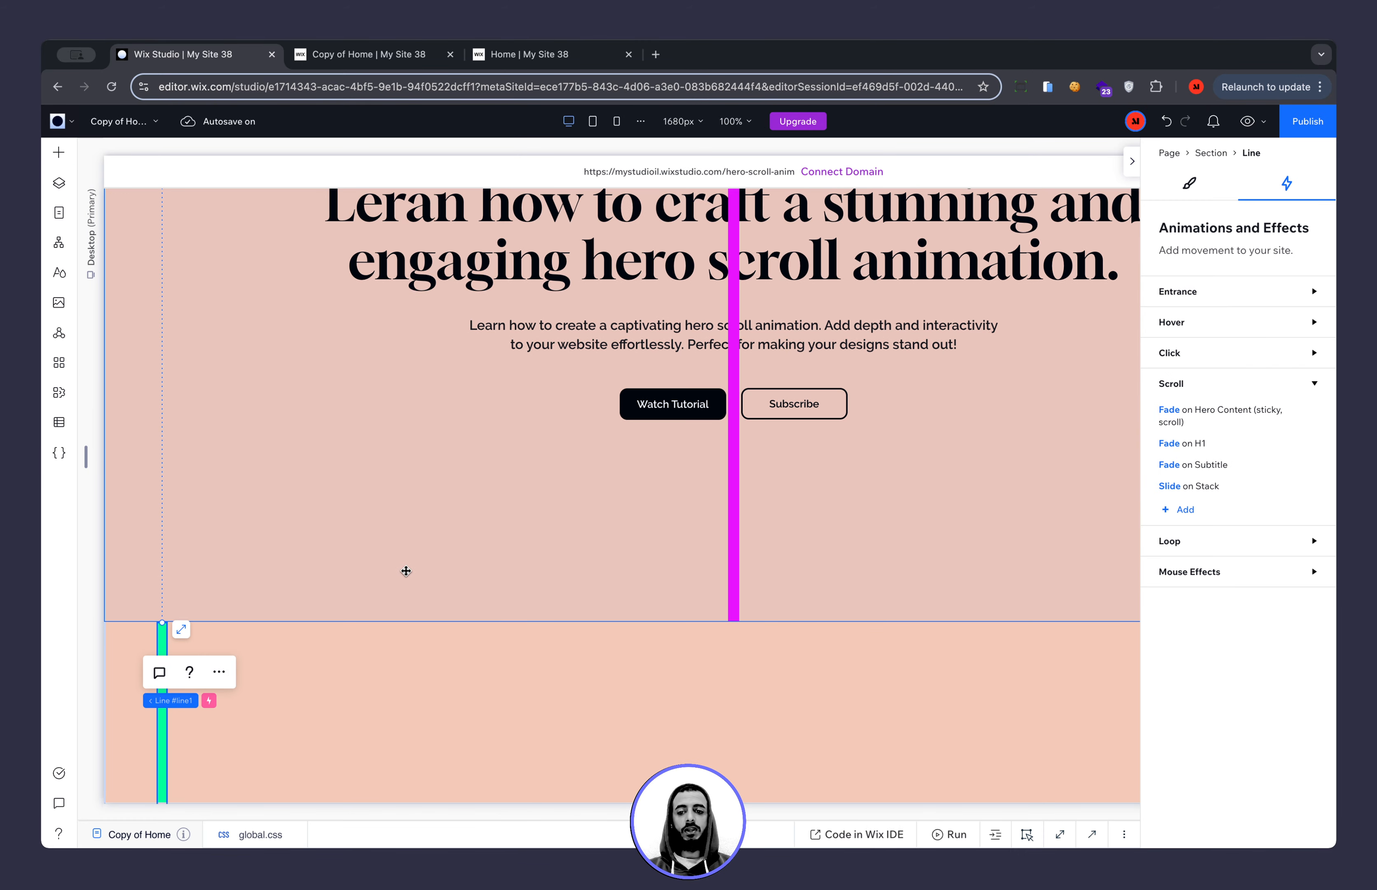
left_click(407, 573)
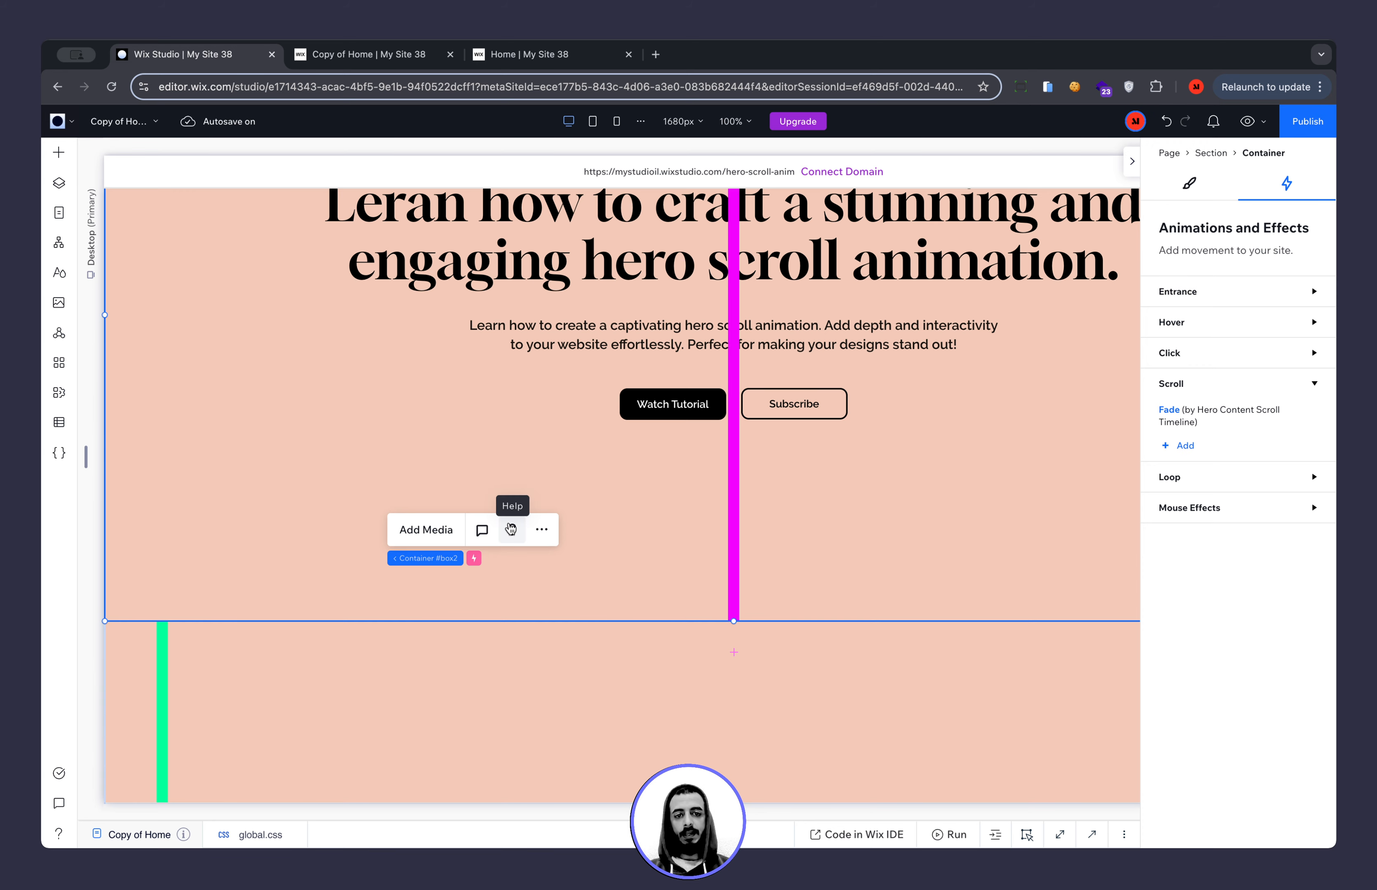
left_click(162, 637)
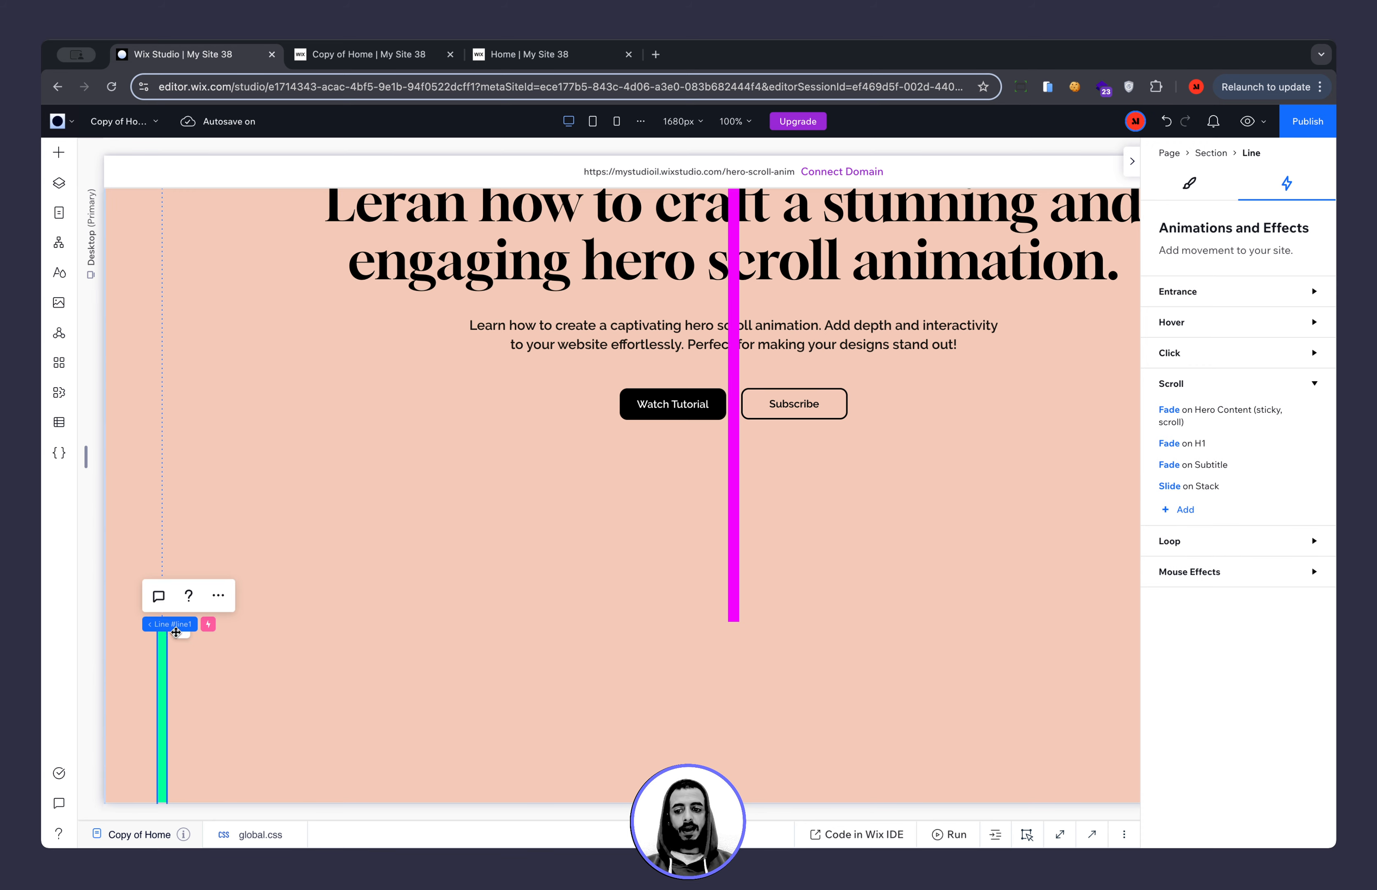
scroll(1034, 475, "up", 3)
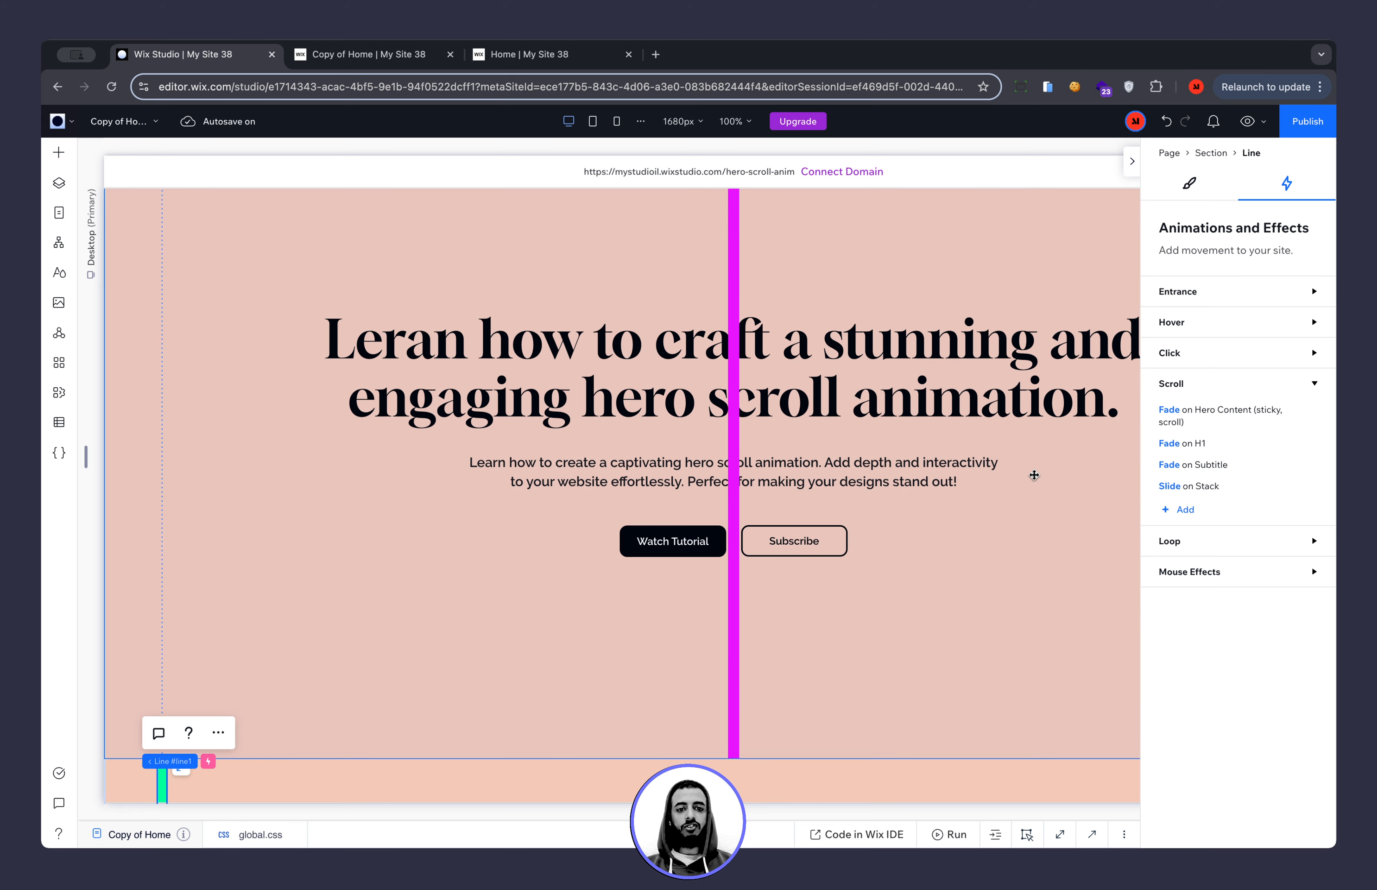
Inspect the scroll effects of the headline, subtitle, Watch Tutorial button and content stack against the timeline lines that drive them.
left_click(886, 373)
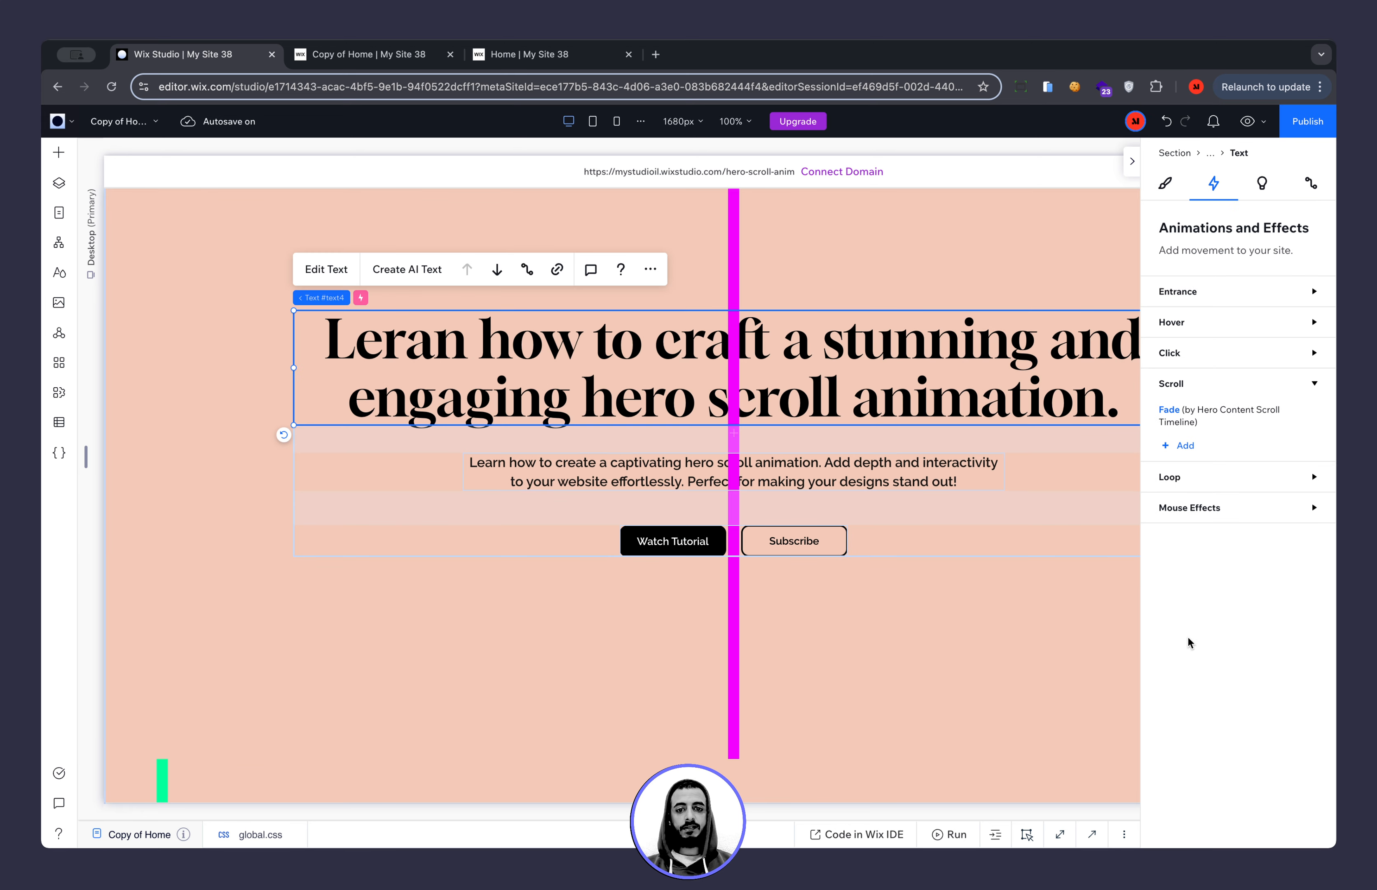
left_click(920, 475)
left_click(735, 543)
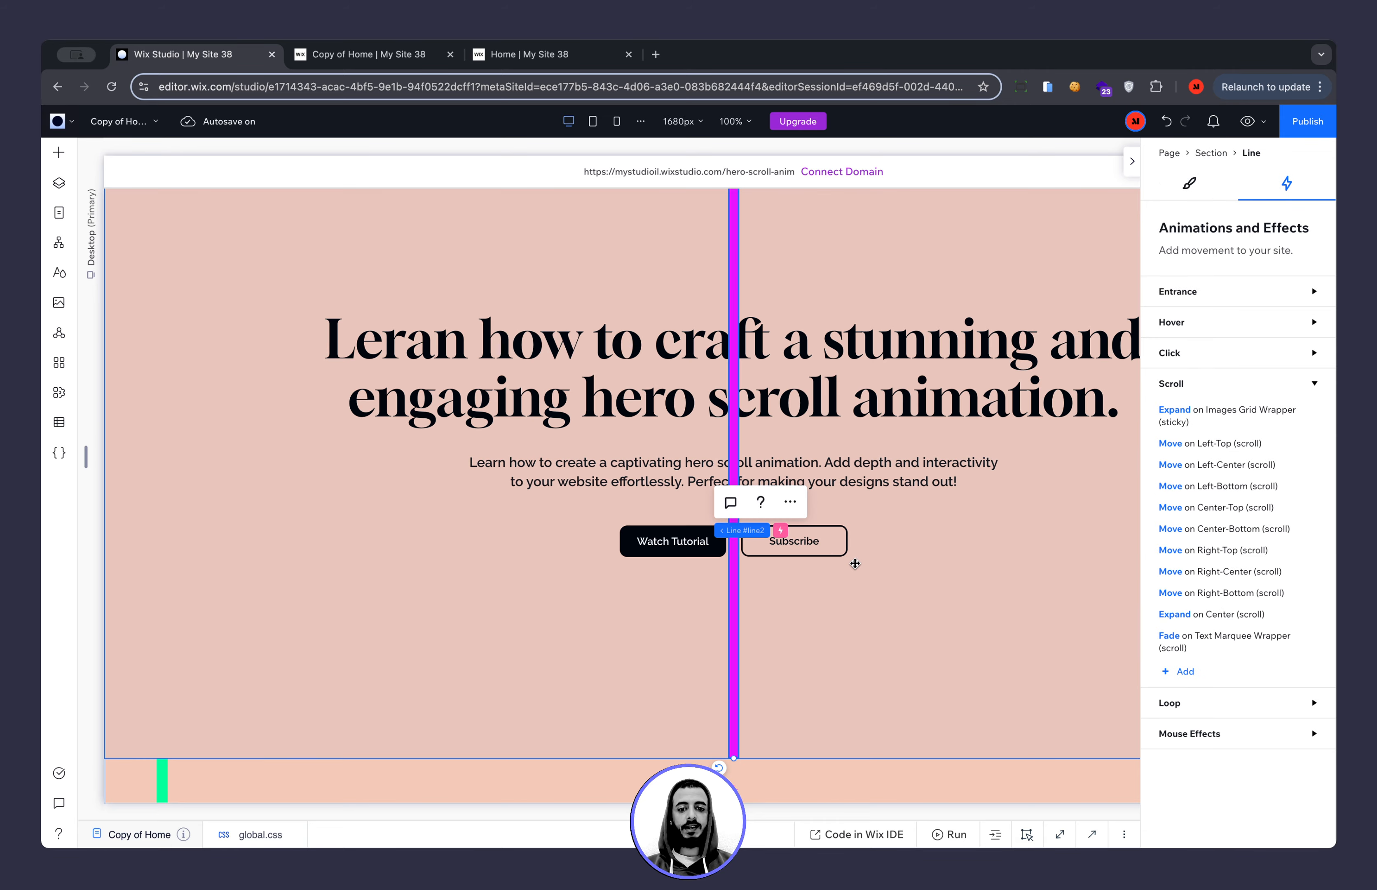
left_click(631, 542)
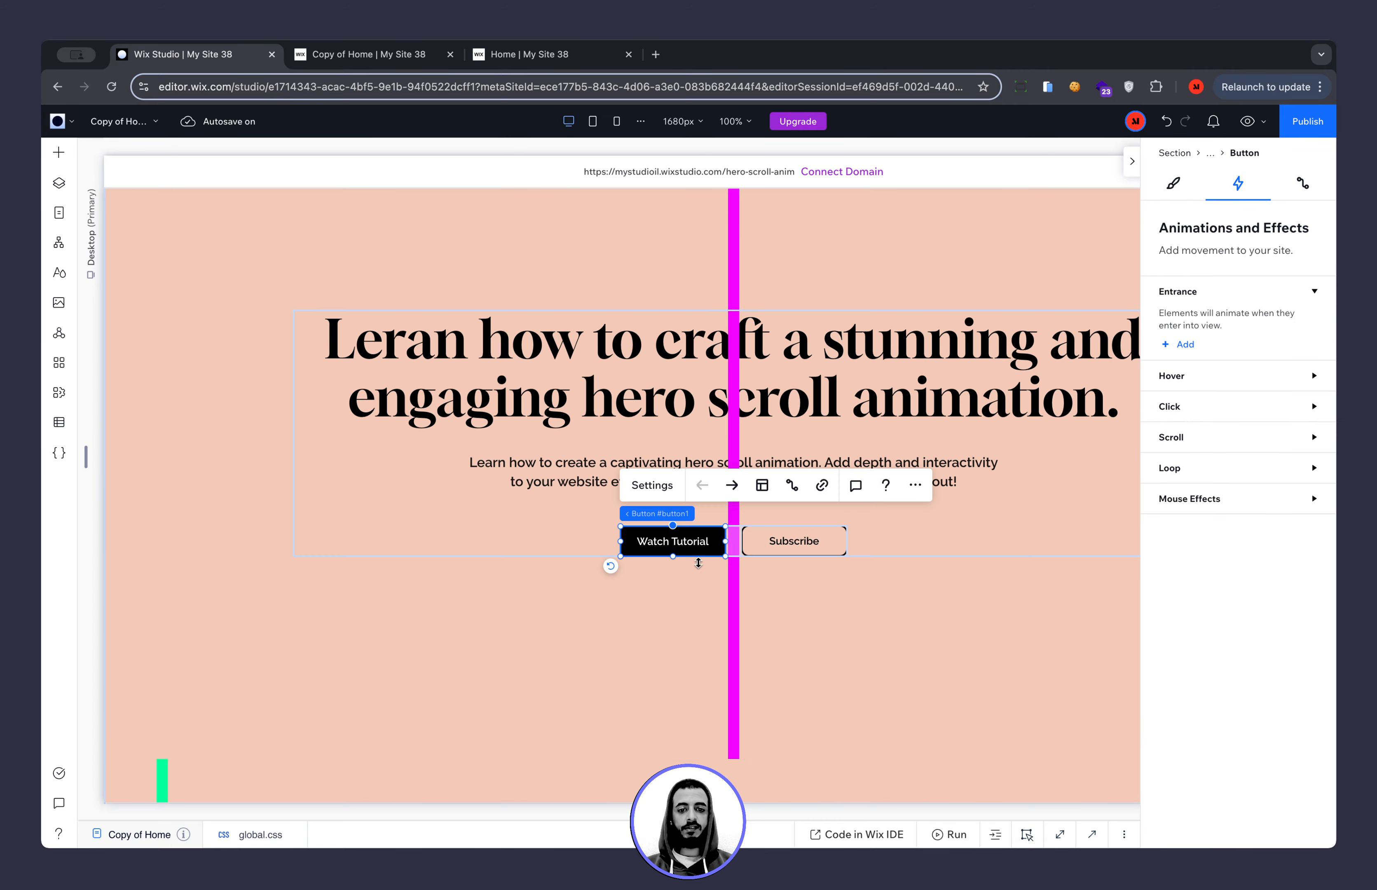
left_click(570, 539)
scroll(569, 539, "up", 4)
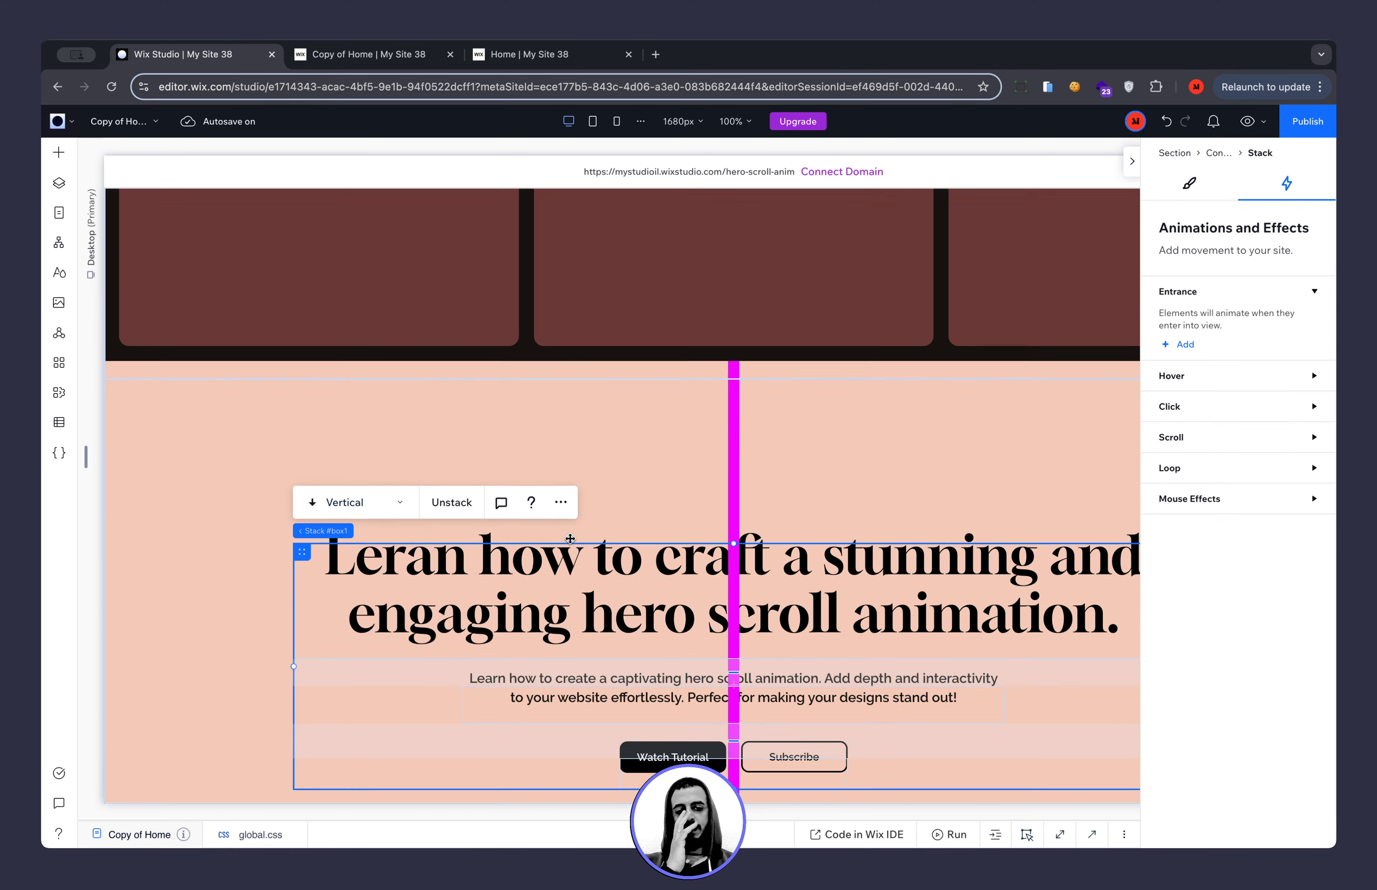
scroll(311, 614, "down", 7)
left_click(166, 630)
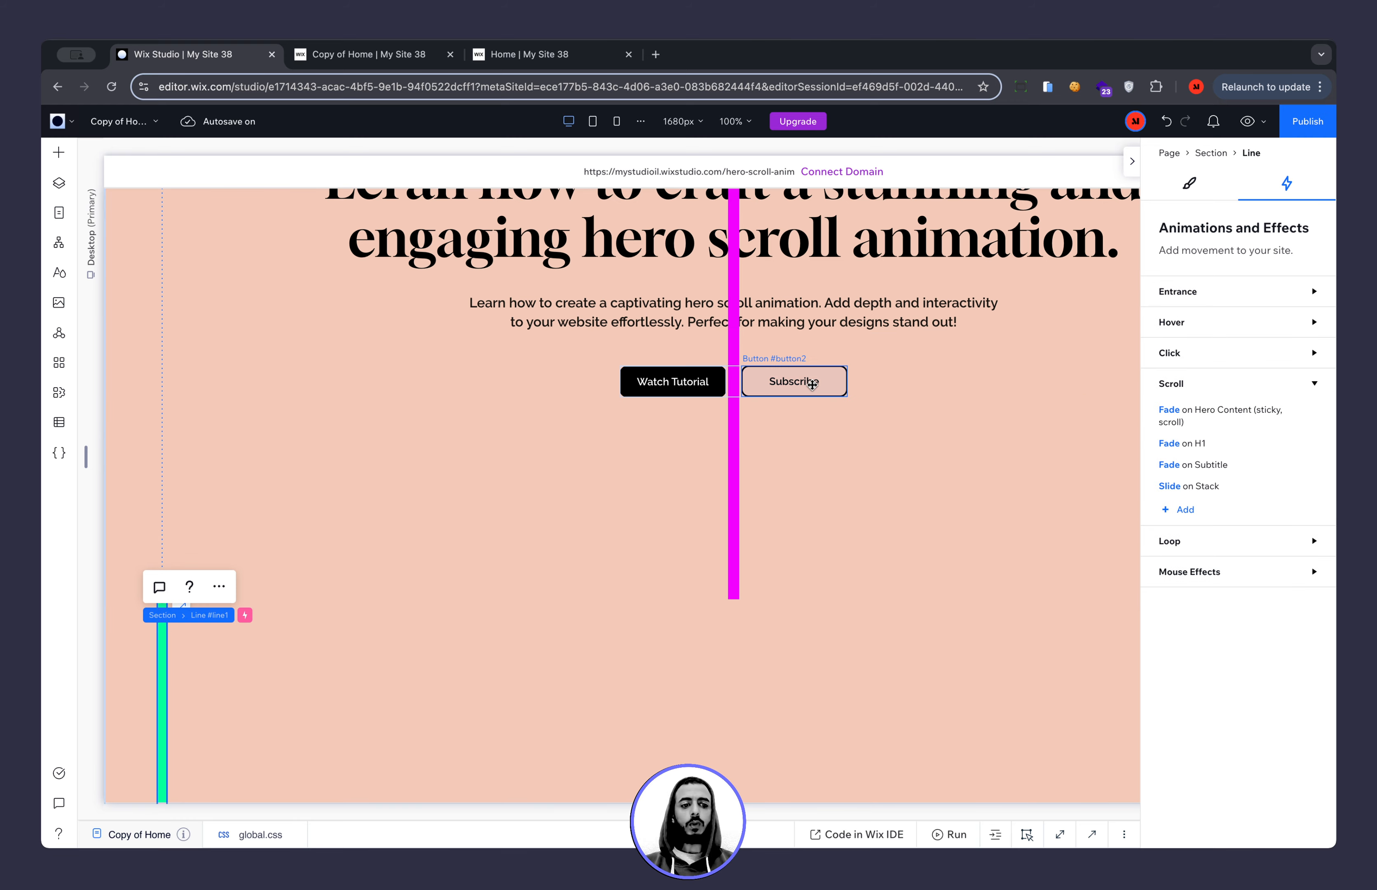
Inspect the starting opacity and animation area of the headline's Fade effect driven by the green timeline line.
left_click(1173, 444)
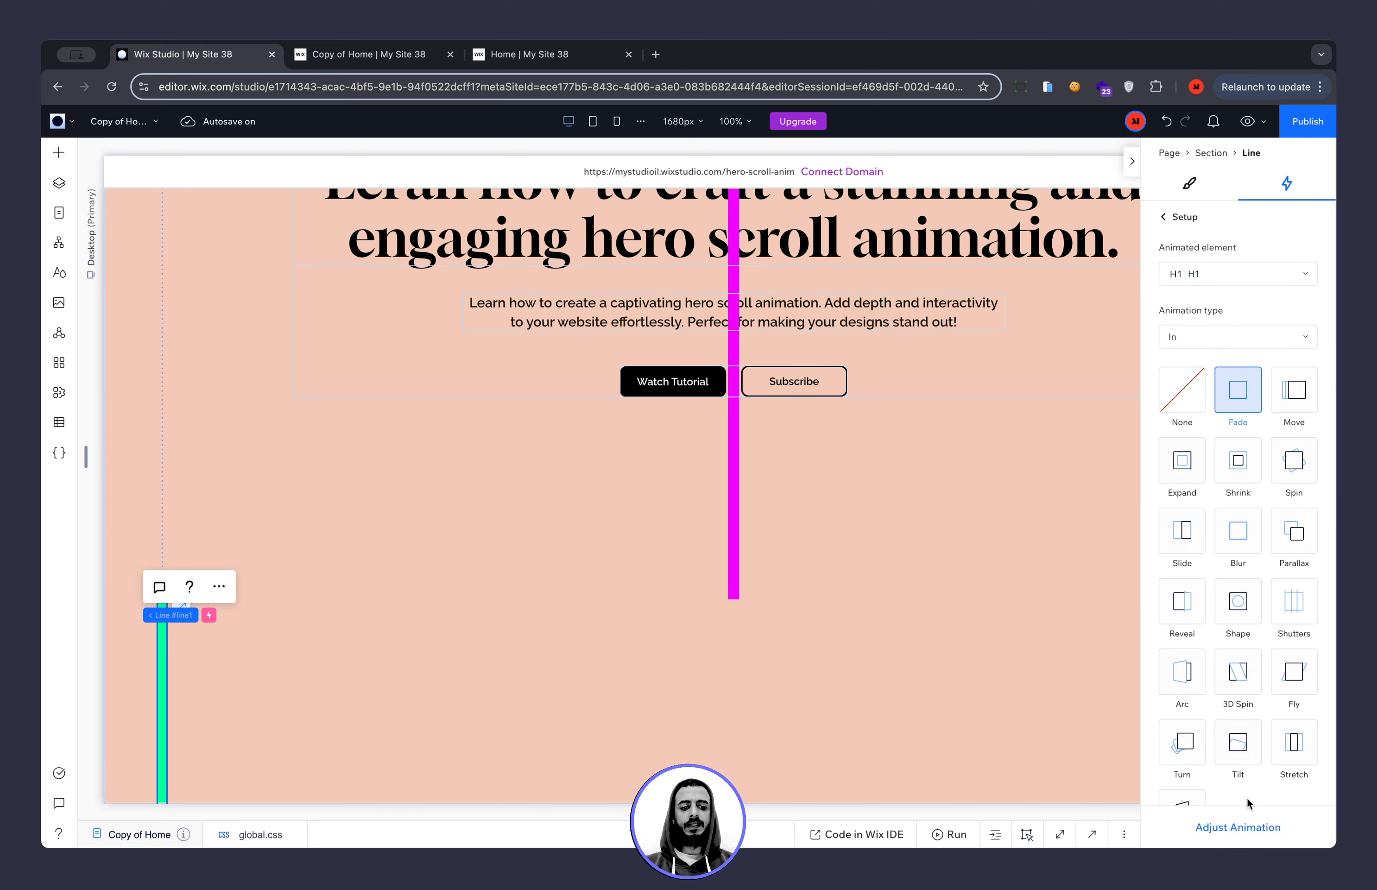
left_click(1244, 828)
scroll(969, 409, "up", 3)
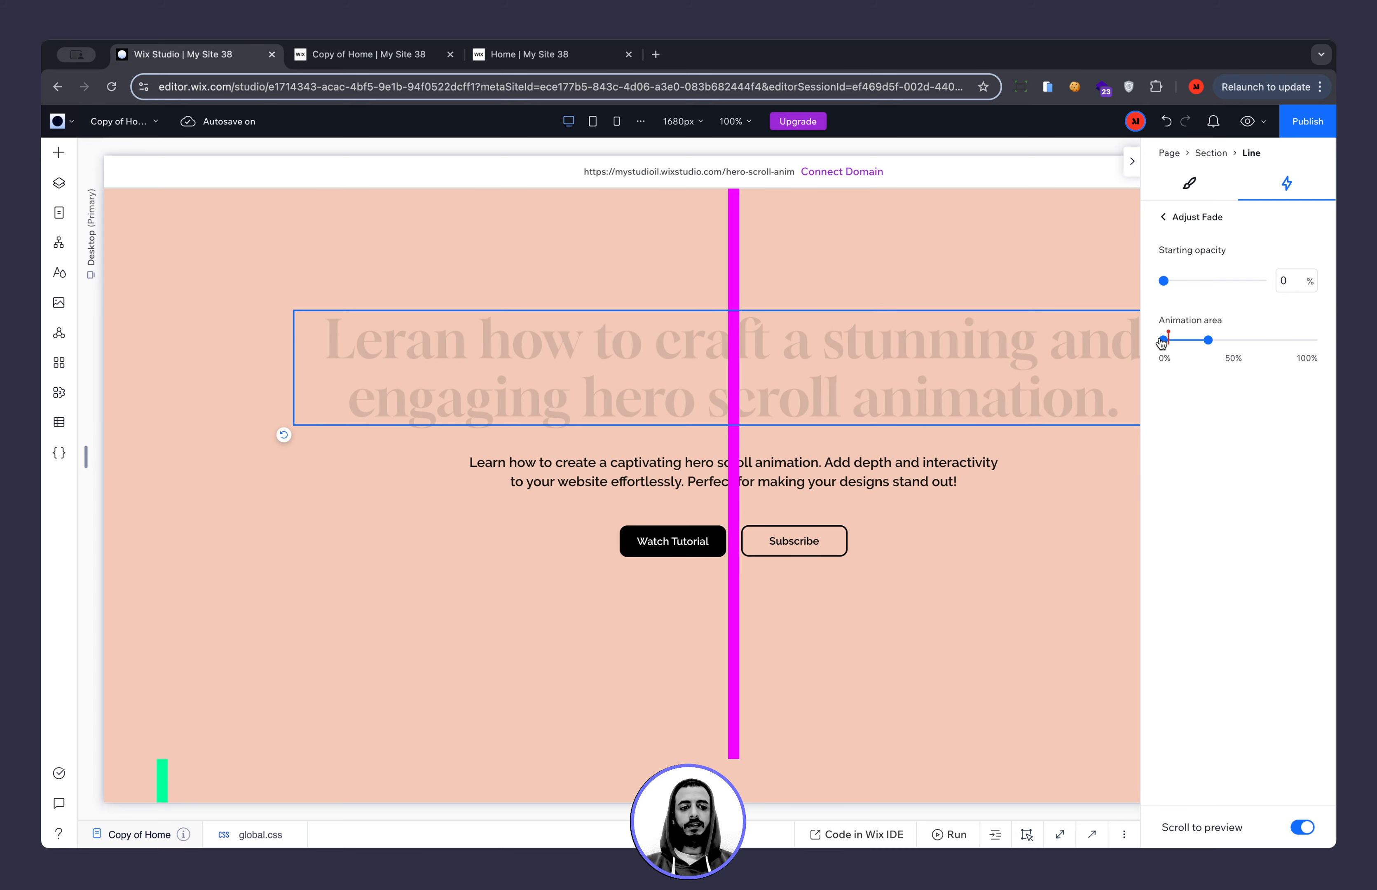
mouse_move(1211, 345)
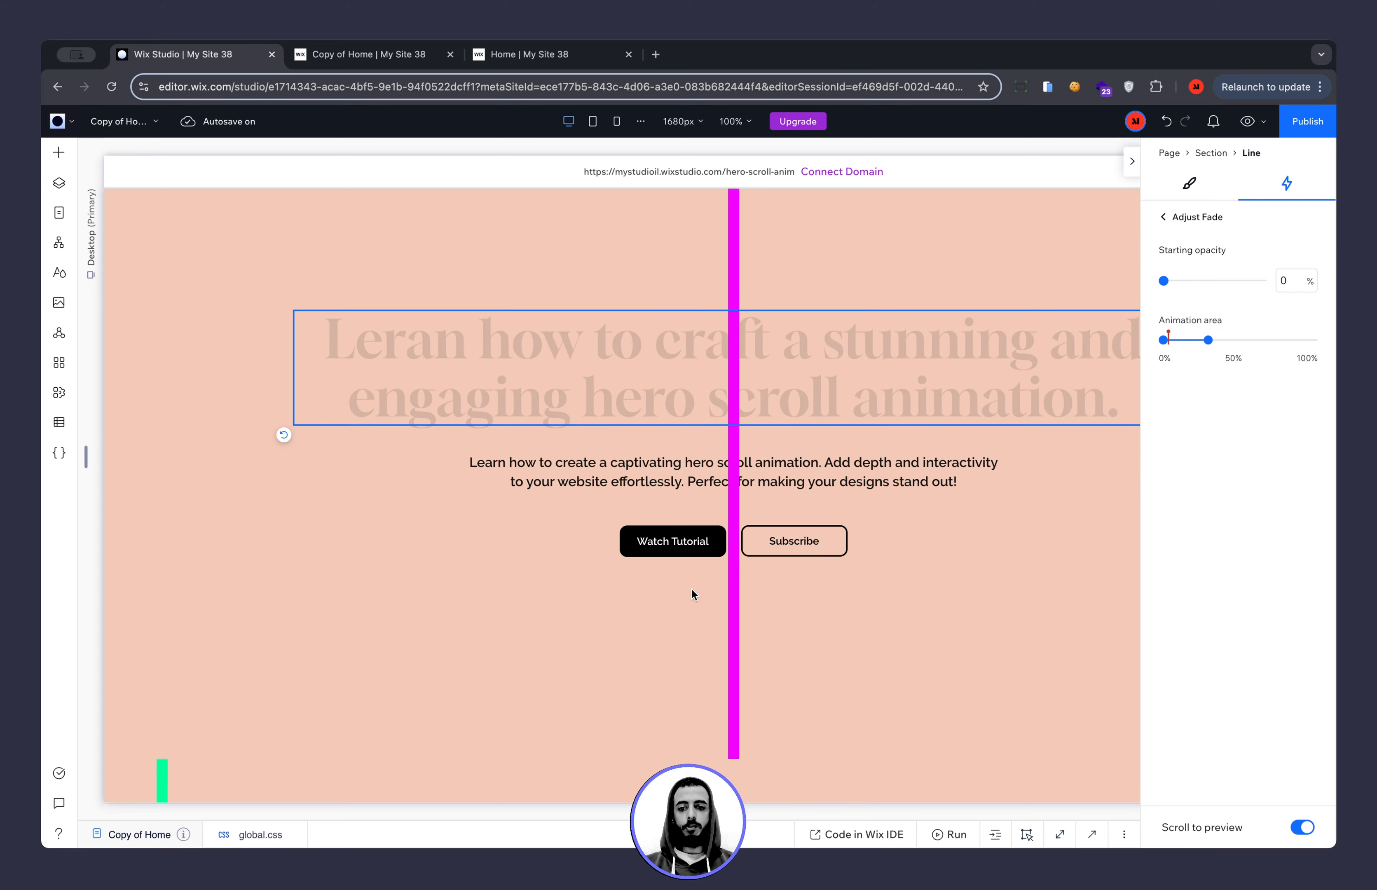
Inspect the starting opacity and animation area of the subtitle's Fade effect driven by the Hero Content Scroll Timeline.
scroll(691, 602, "down", 3)
left_click(627, 324)
left_click(630, 328)
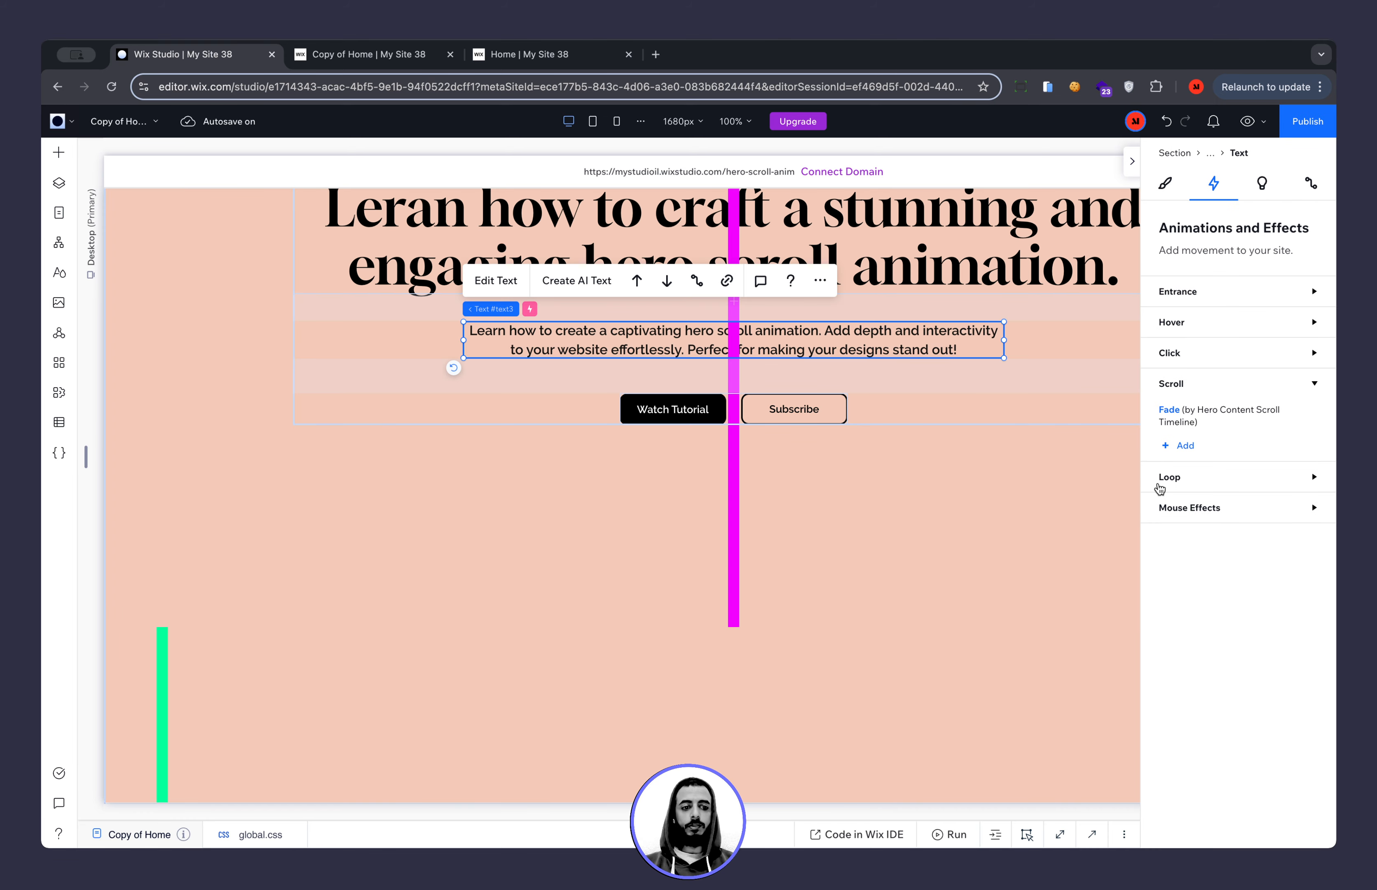
left_click(1173, 411)
left_click(1253, 829)
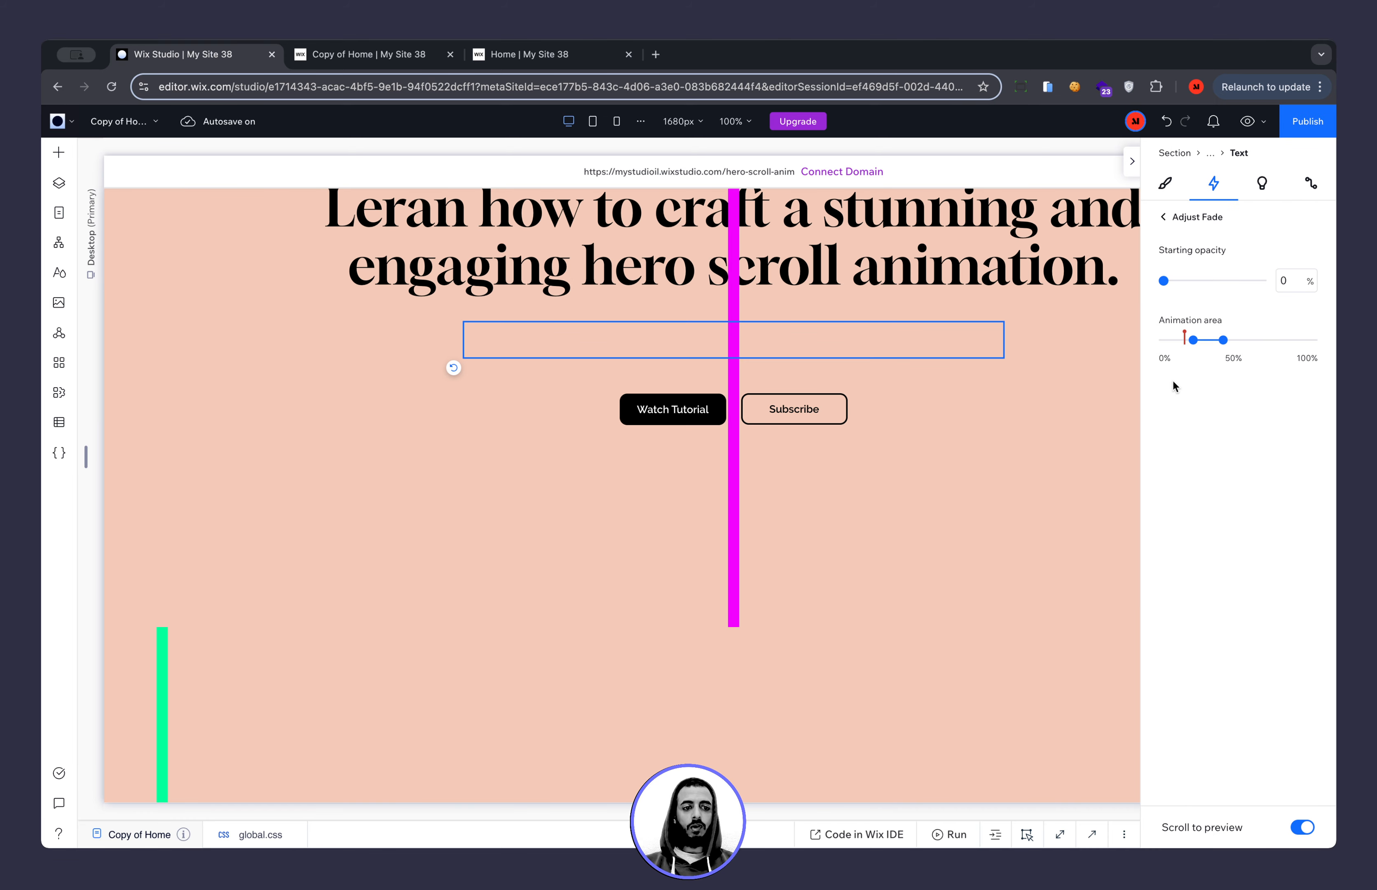
mouse_move(1195, 345)
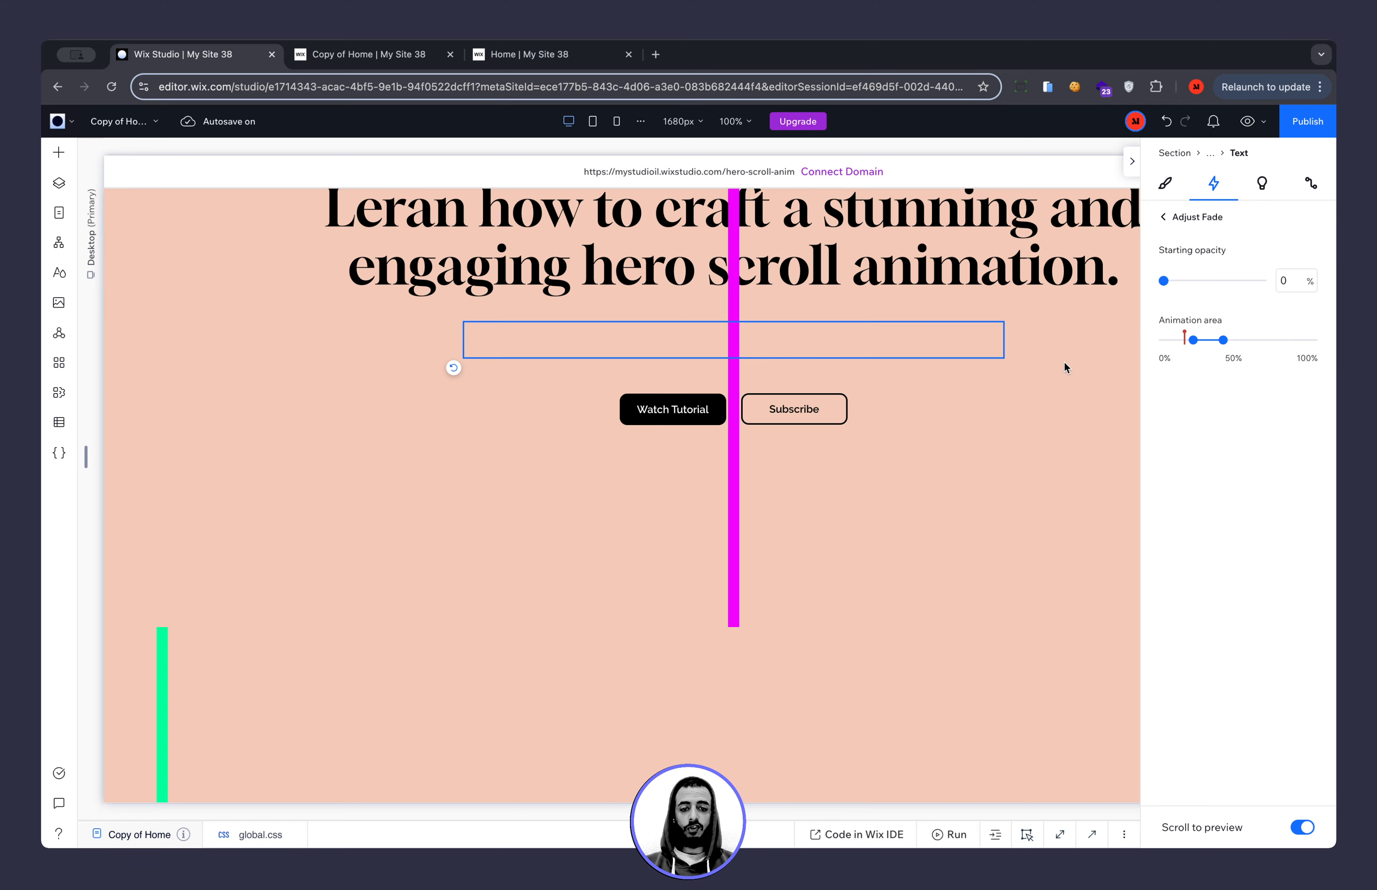
Preview the page and examine the order in which the headline, subtitle and buttons appear while scrolling.
scroll(856, 398, "up", 5)
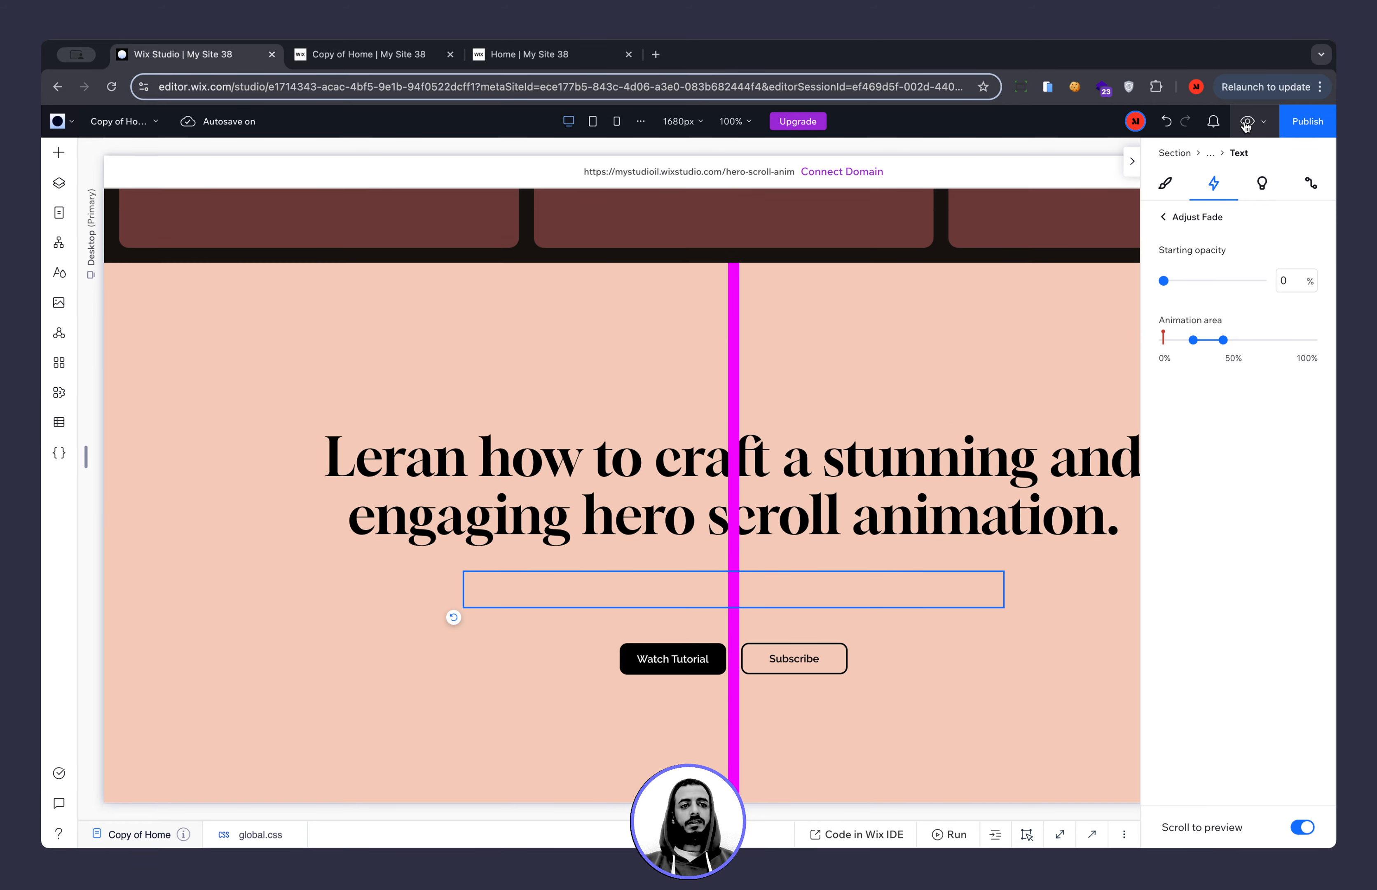
left_click(1247, 121)
scroll(1162, 272, "down", 10)
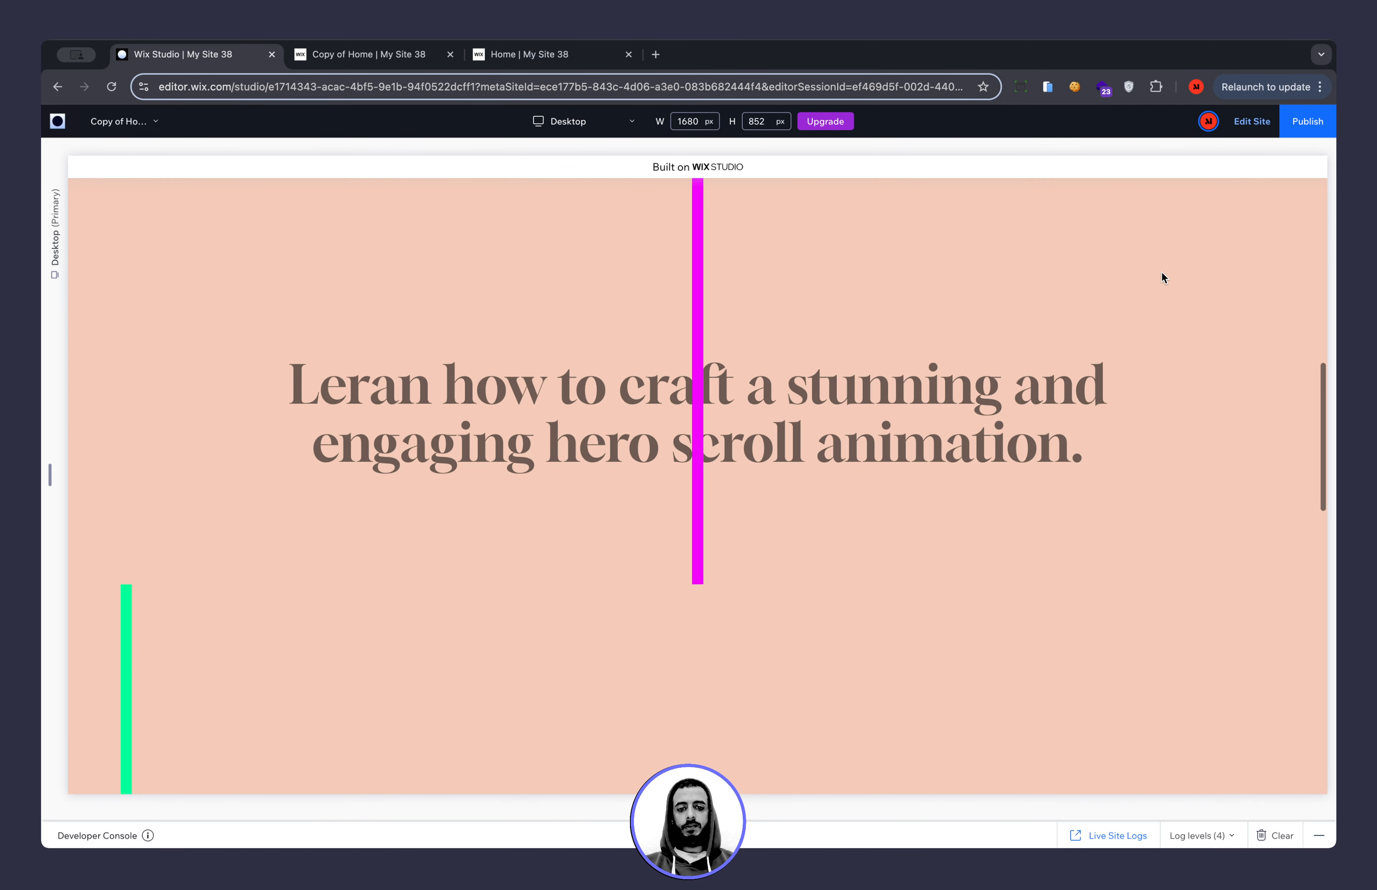
scroll(1162, 272, "up", 6)
scroll(1162, 272, "down", 3)
scroll(1162, 272, "up", 5)
scroll(1162, 272, "down", 5)
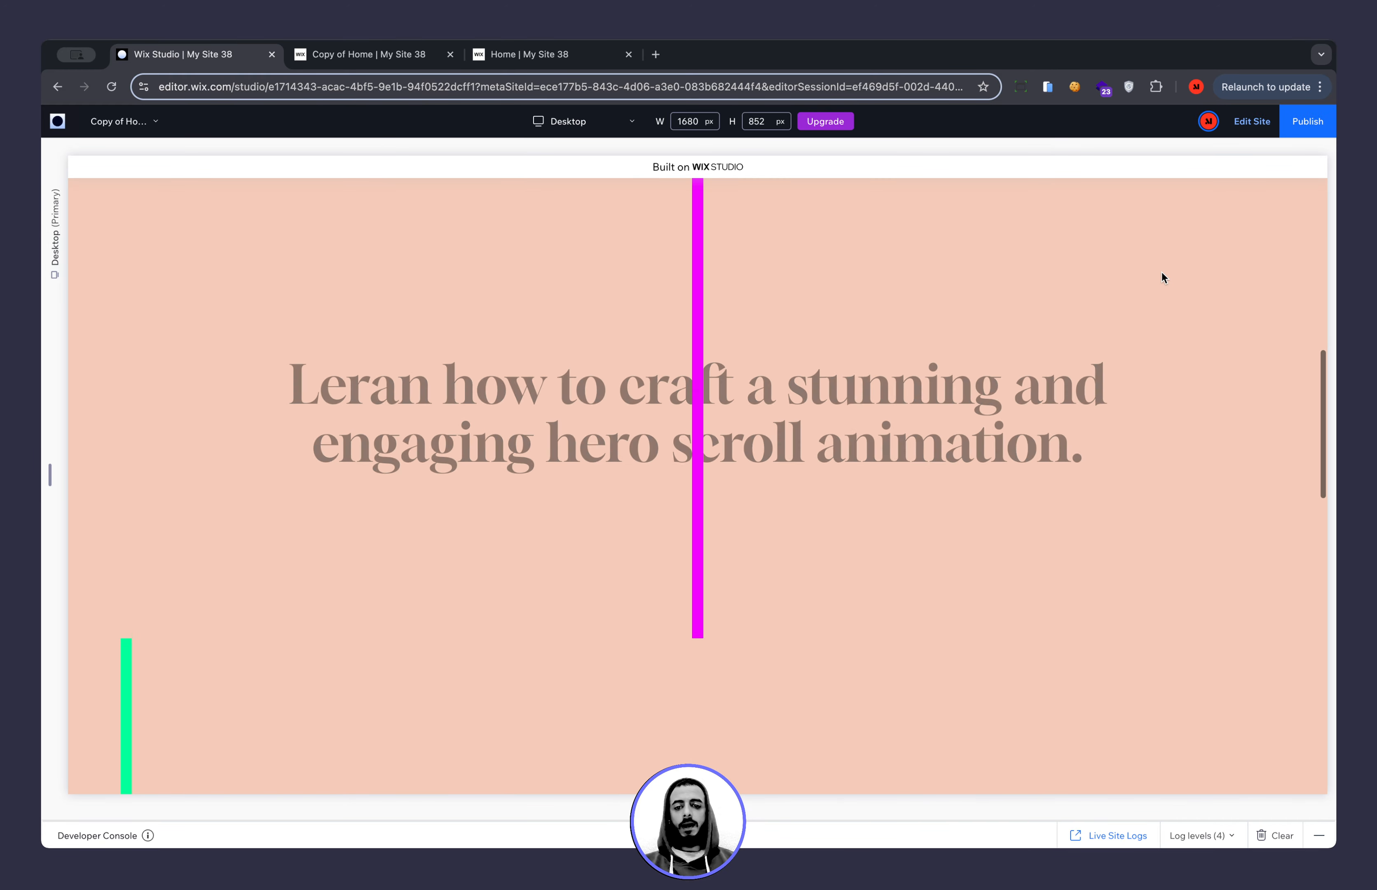
scroll(1162, 272, "down", 5)
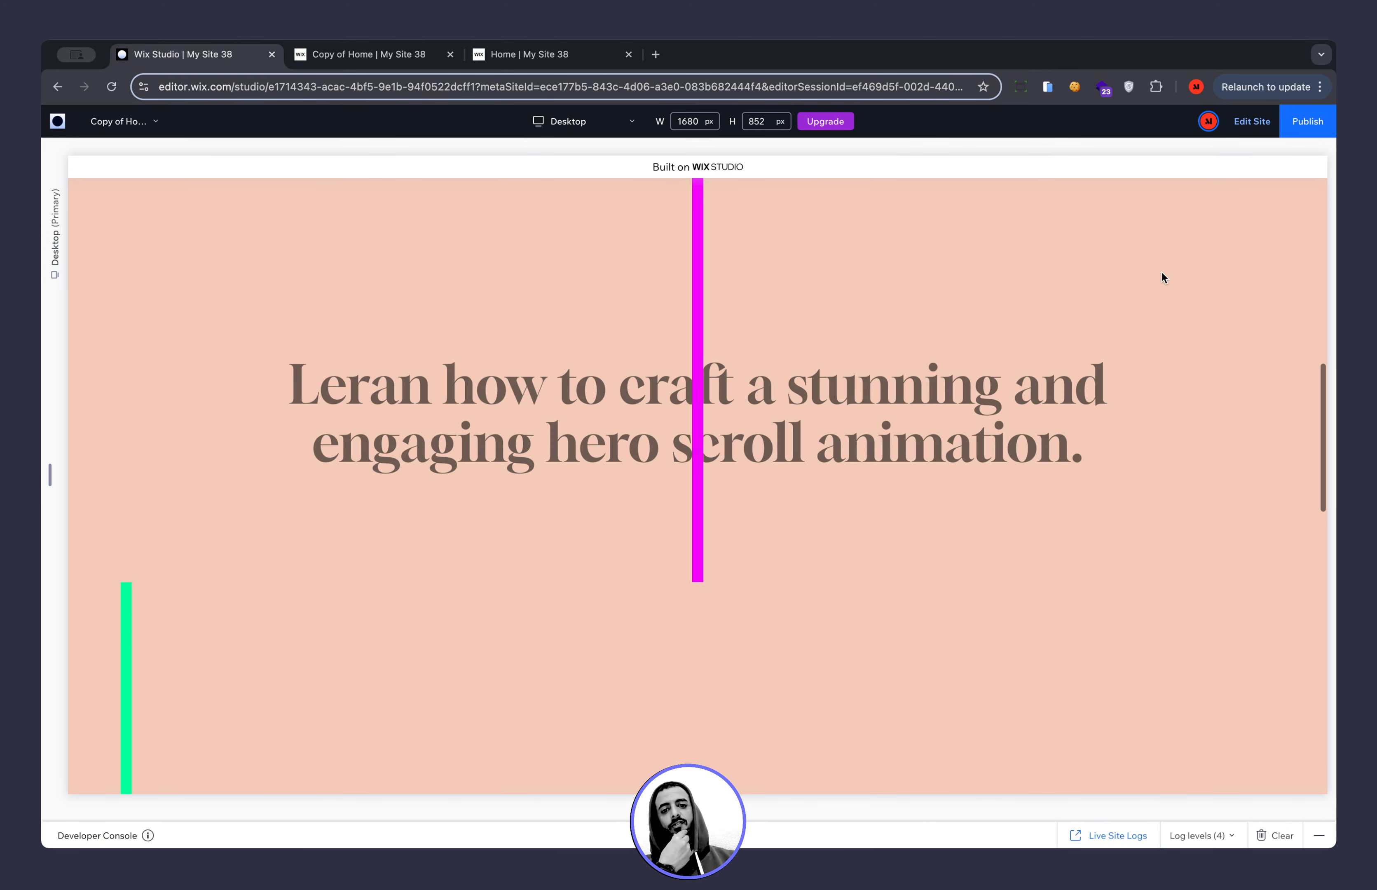
scroll(1162, 272, "down", 3)
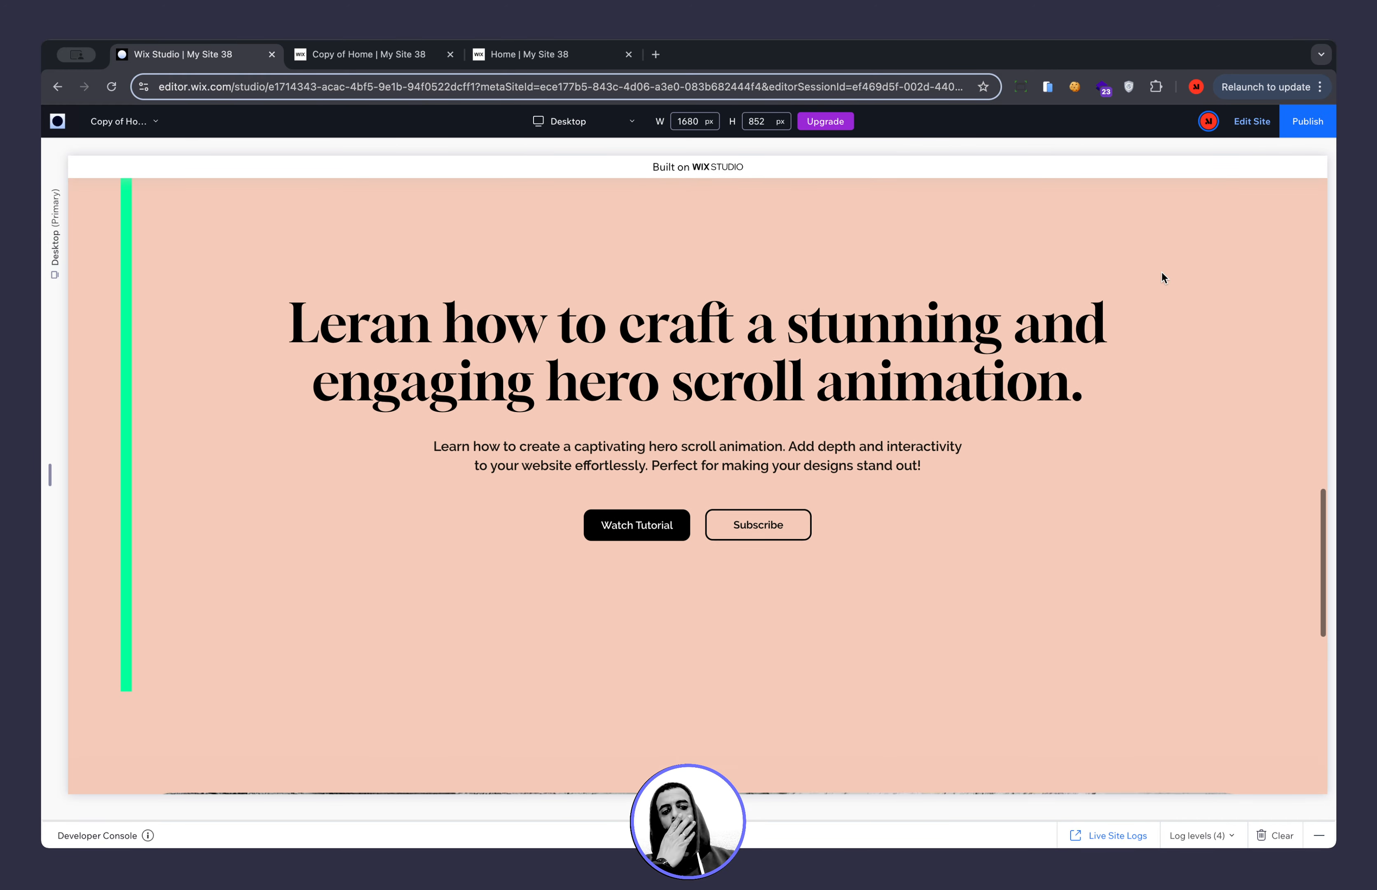
Return to the editor and inspect the grid placement, docking and bottom margin of the magenta timeline line.
key("super+p")
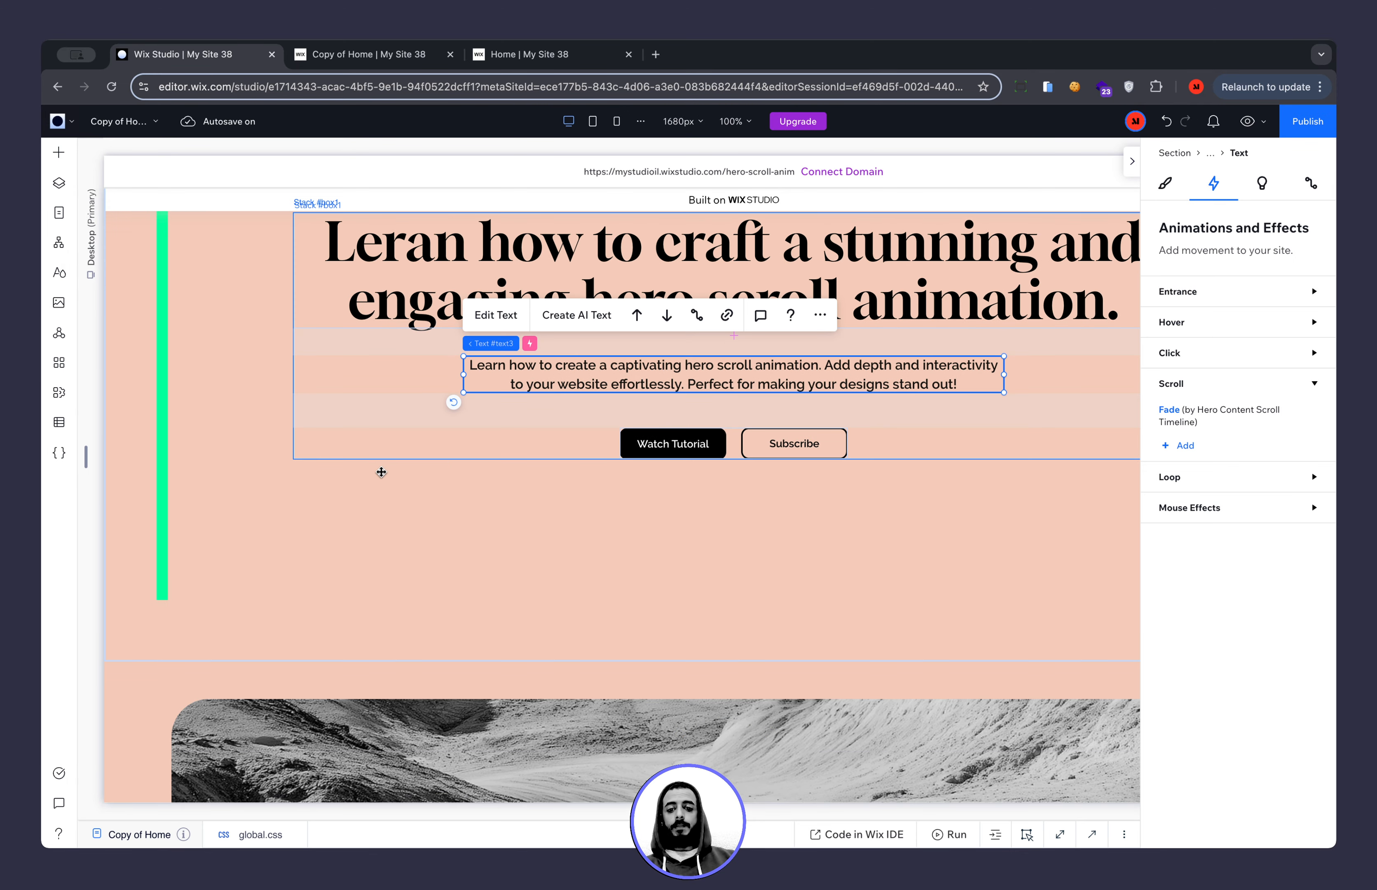
scroll(223, 454, "up", 5)
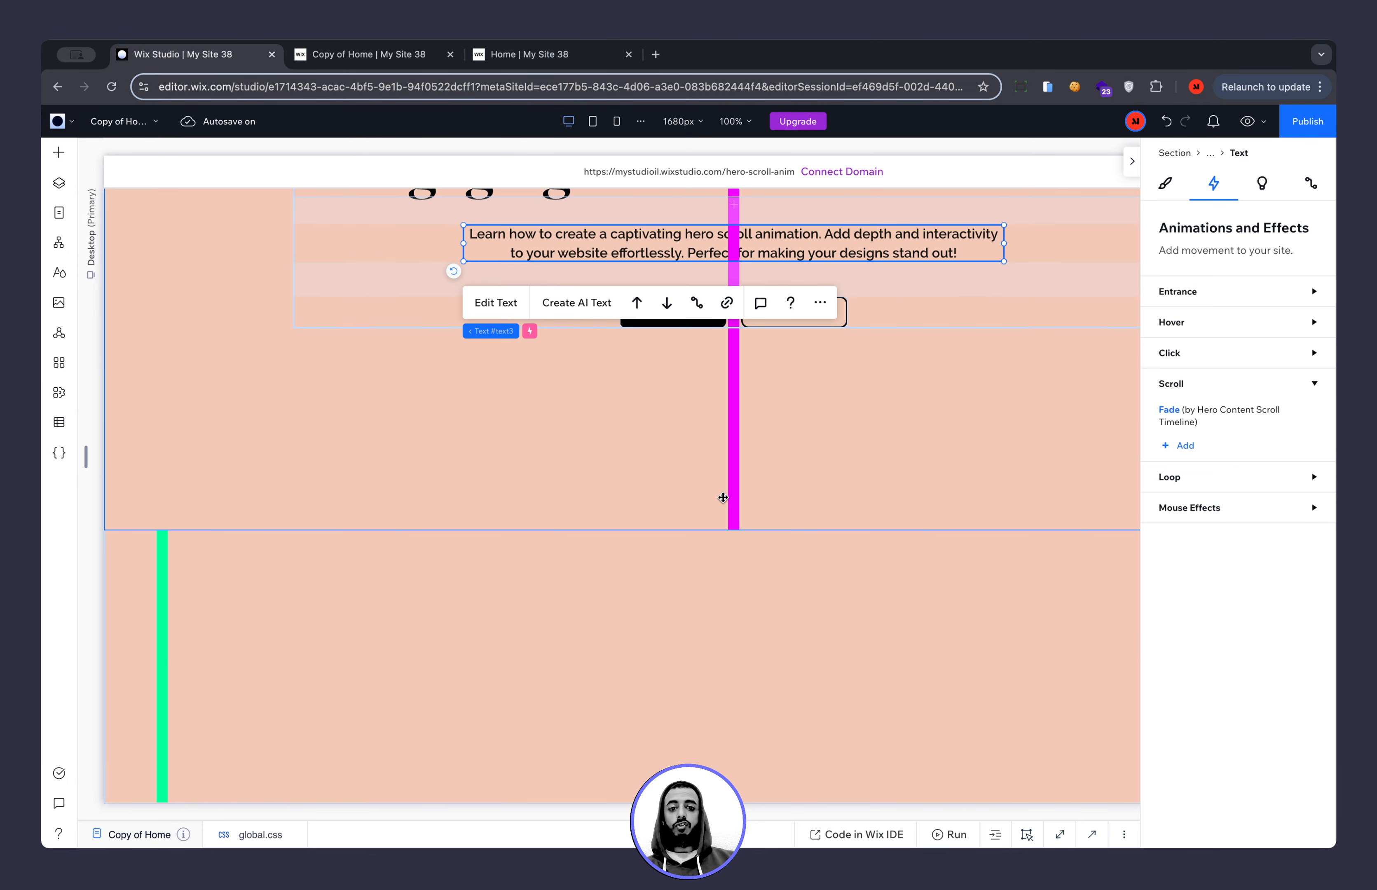
left_click(733, 476)
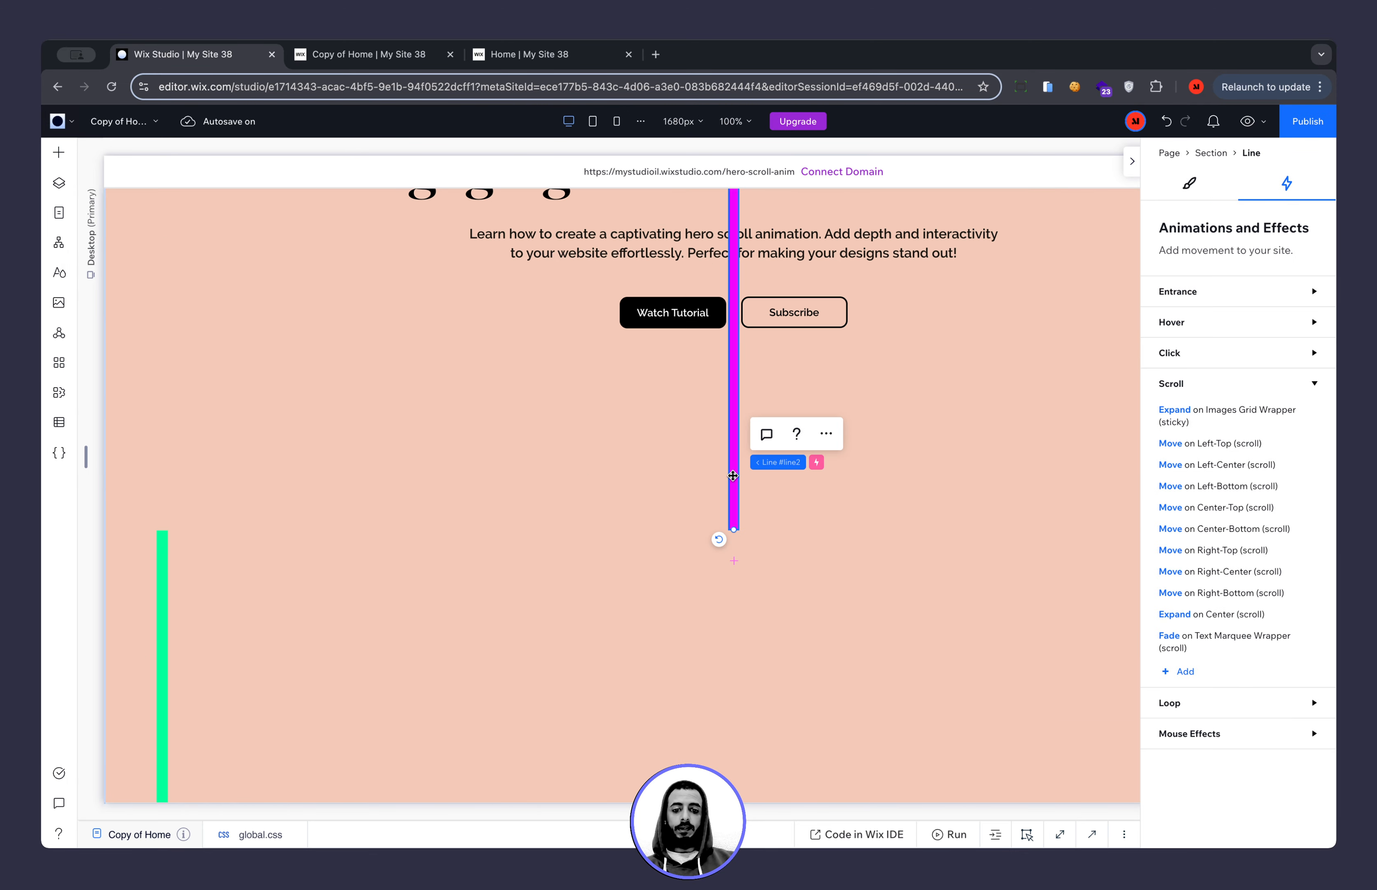
left_click(1190, 184)
scroll(1237, 442, "down", 5)
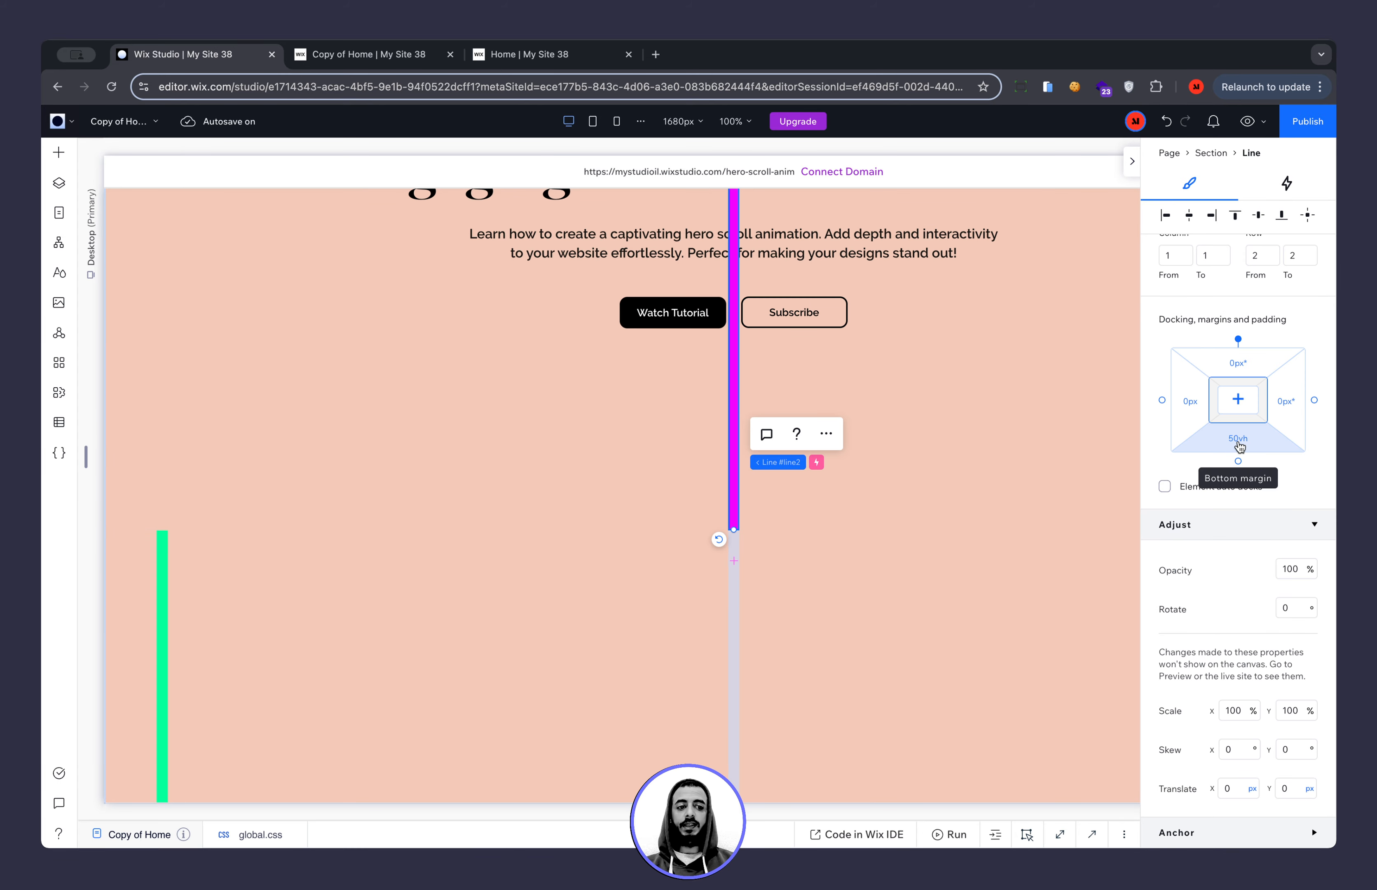
Inspect the hero section's row layout and compare it with where the magenta timeline line starts and ends on the canvas.
scroll(905, 572, "up", 5)
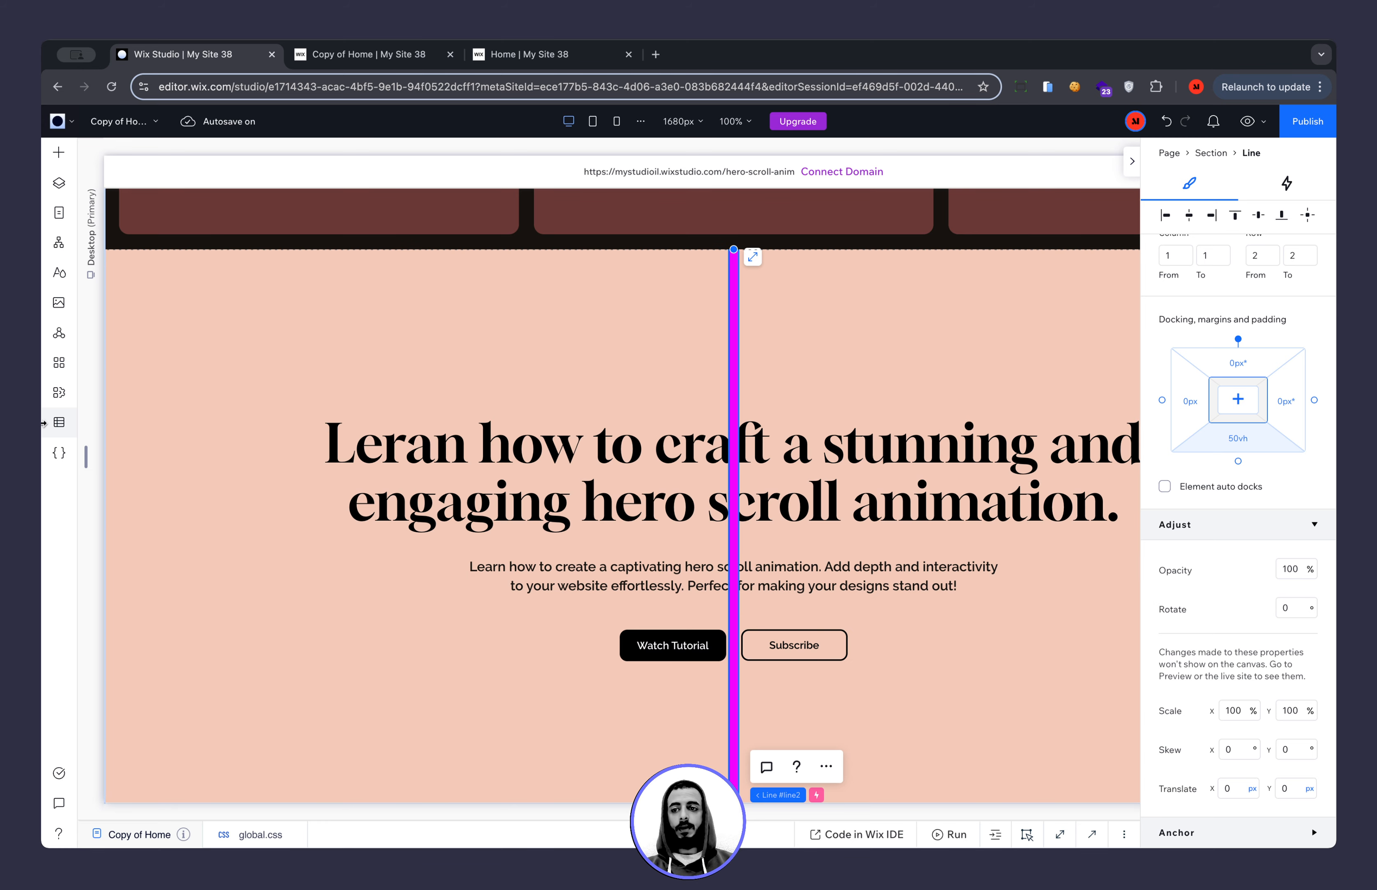
left_click(59, 183)
left_click(163, 298)
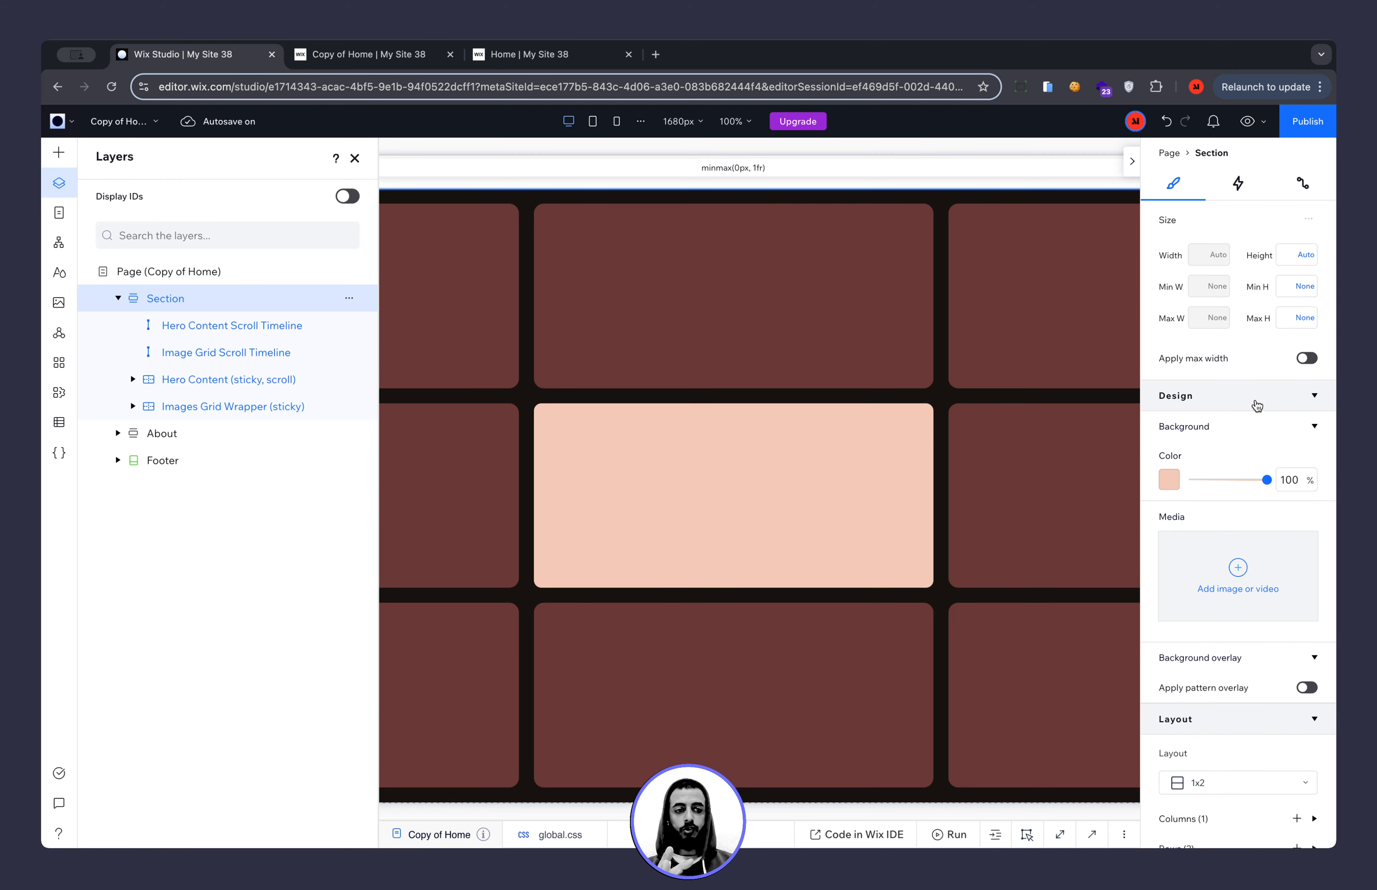
scroll(1257, 405, "down", 5)
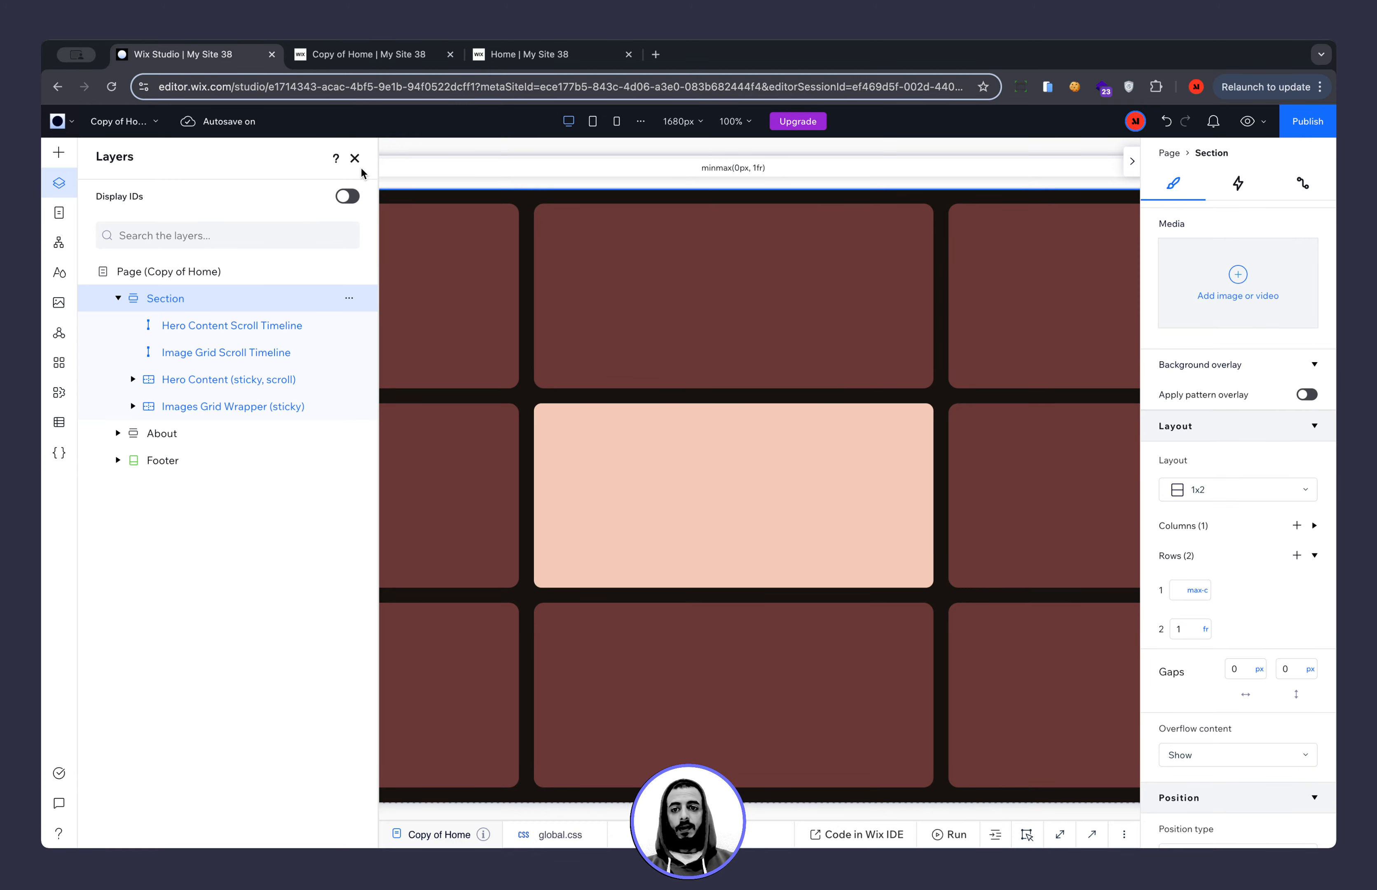
left_click(354, 158)
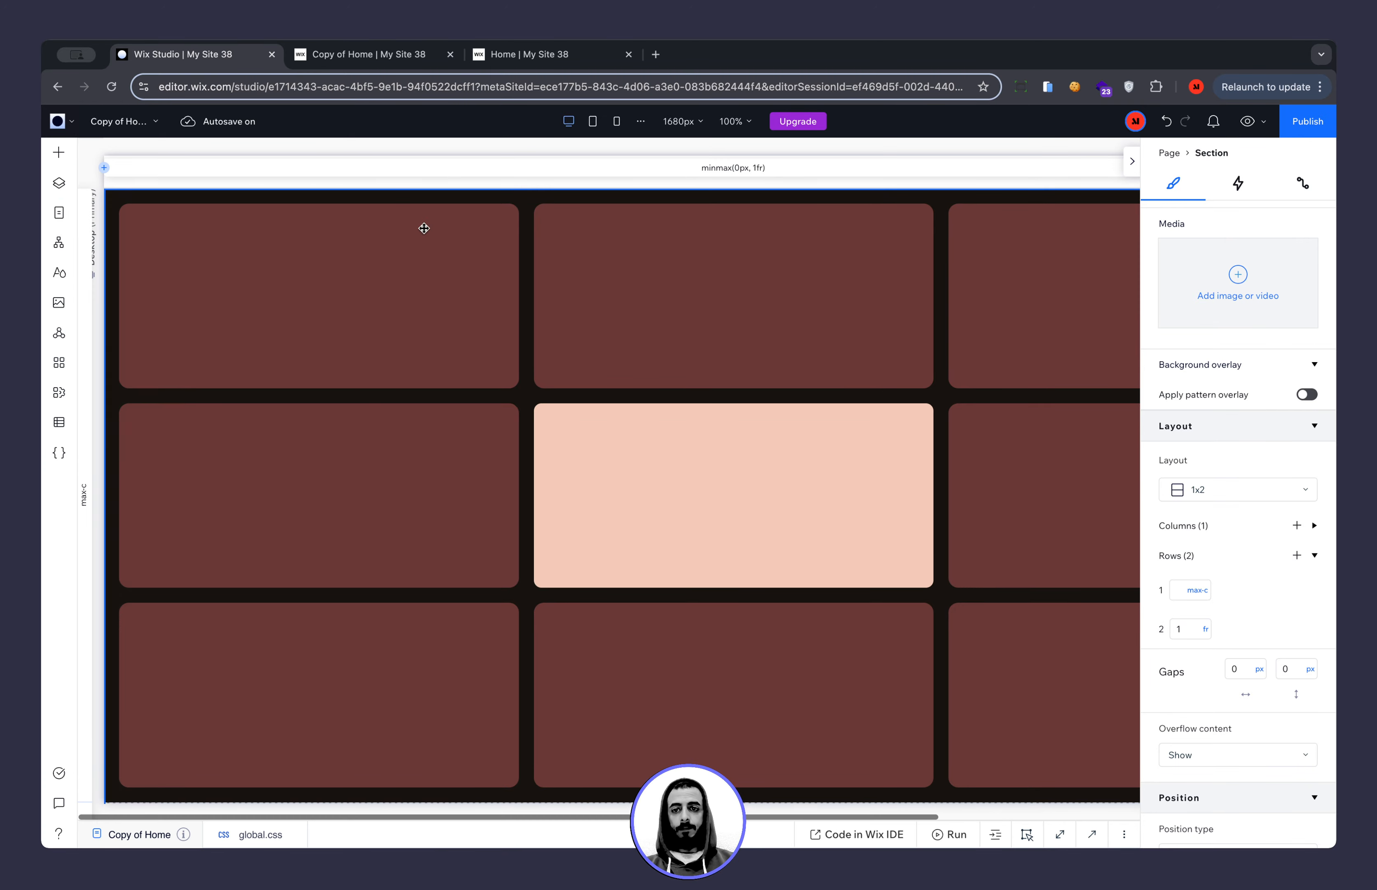
scroll(424, 228, "down", 10)
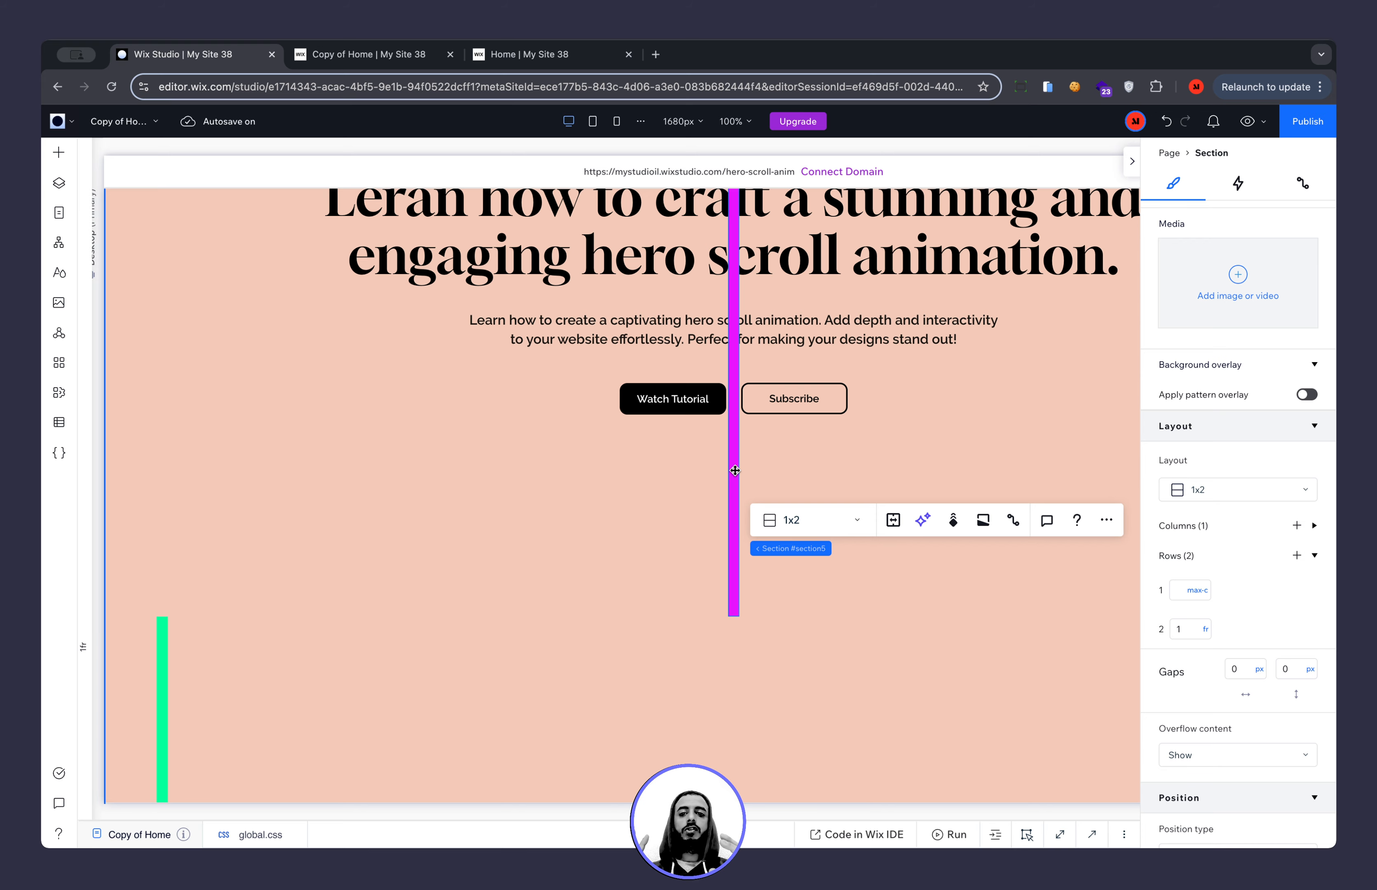
scroll(734, 470, "up", 5)
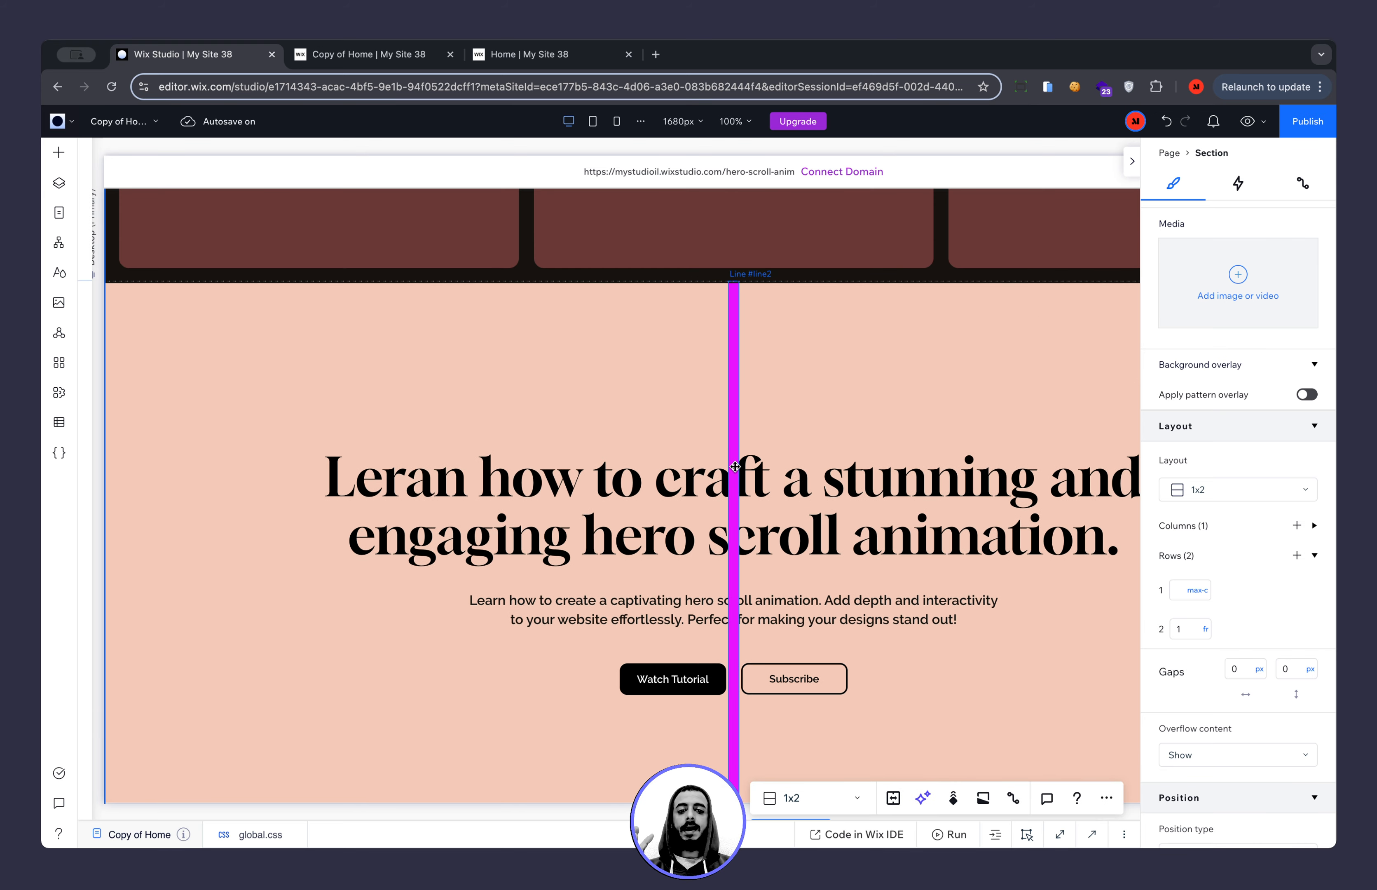
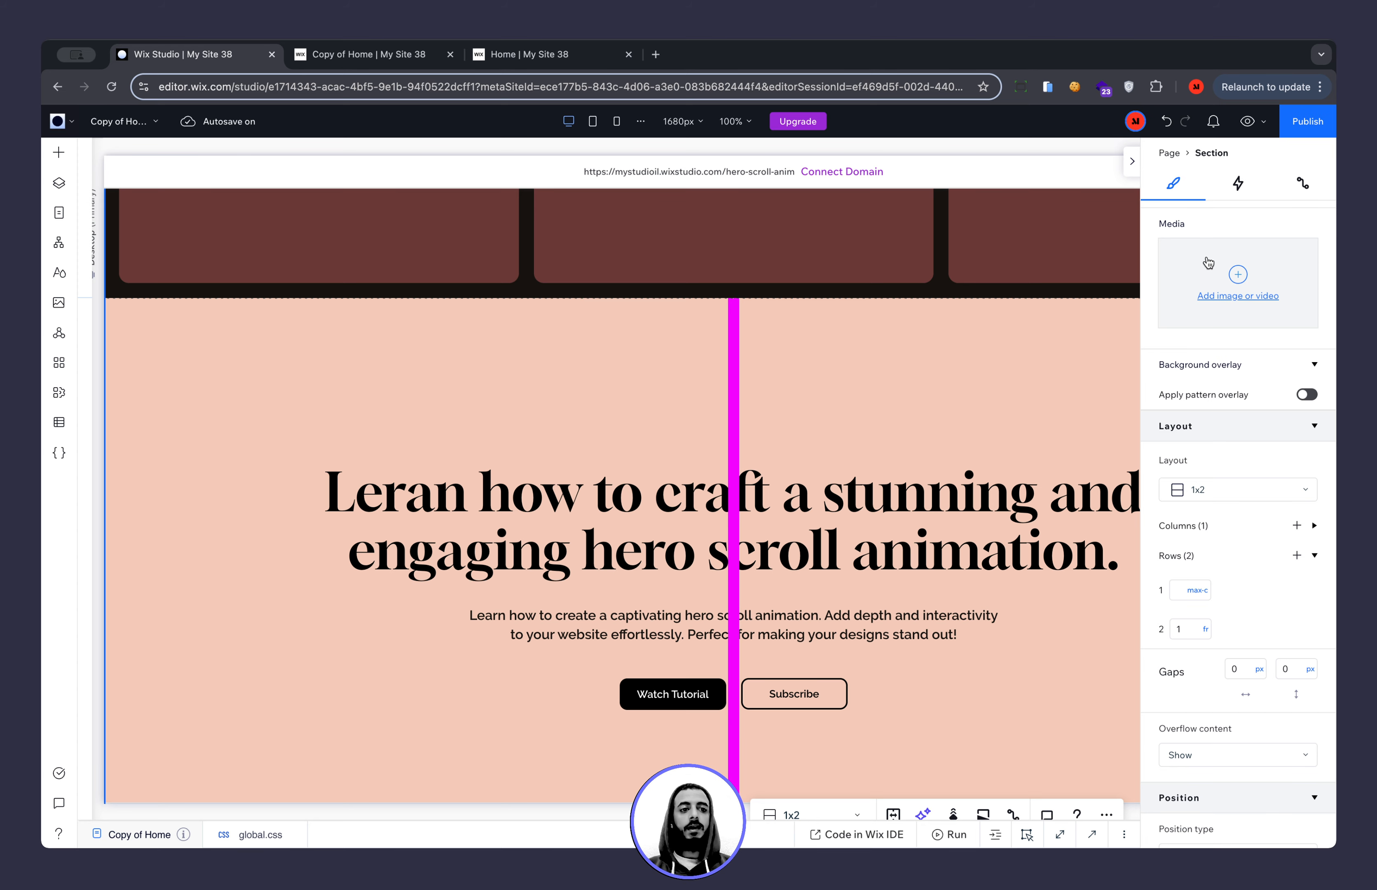
Preview the page and examine the full sequence from the expanding grid to the hero content scrolling away above the image section.
left_click(1248, 121)
scroll(955, 438, "down", 5)
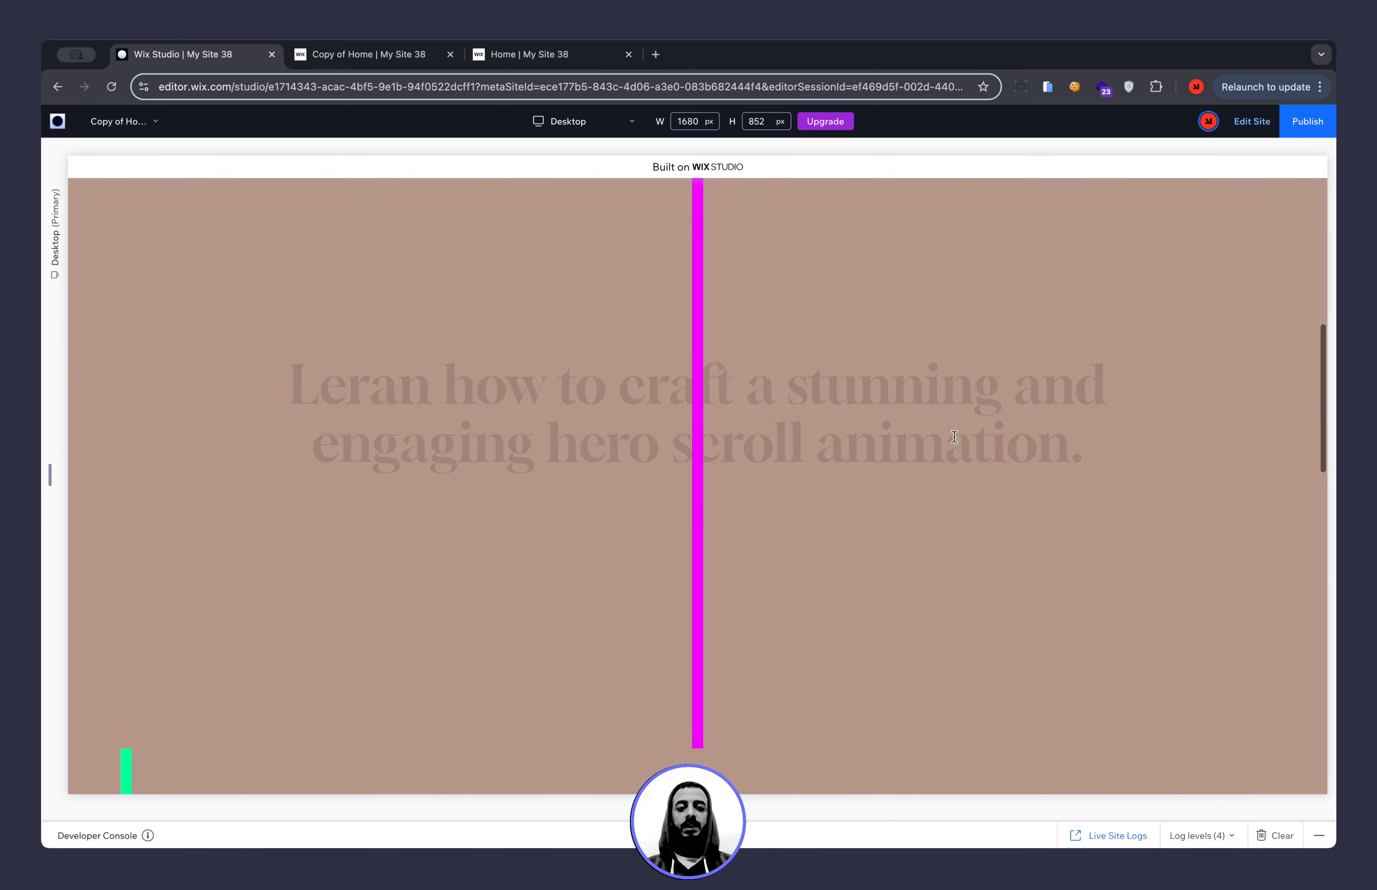
scroll(954, 436, "down", 5)
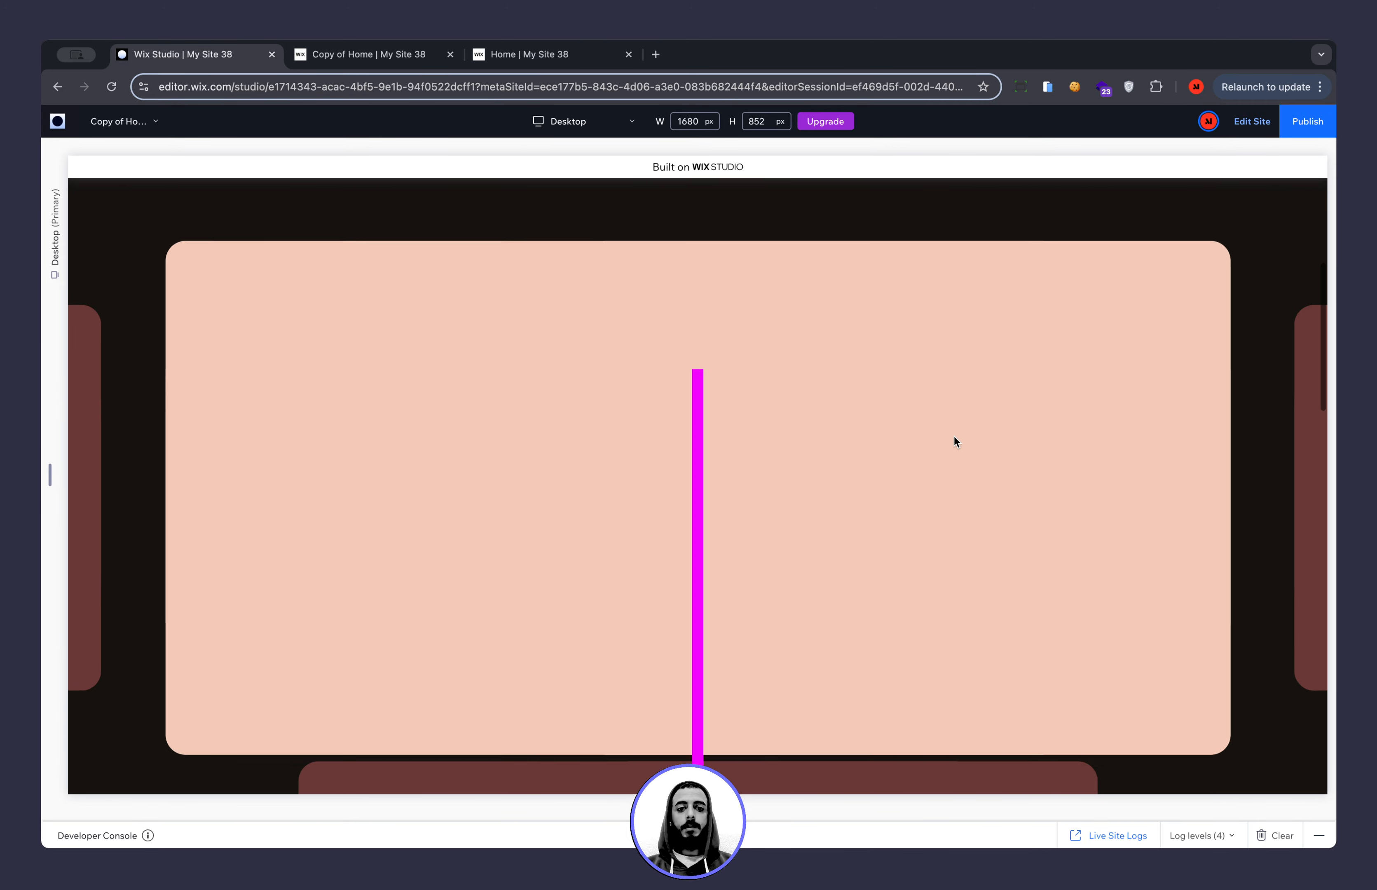
scroll(955, 437, "down", 3)
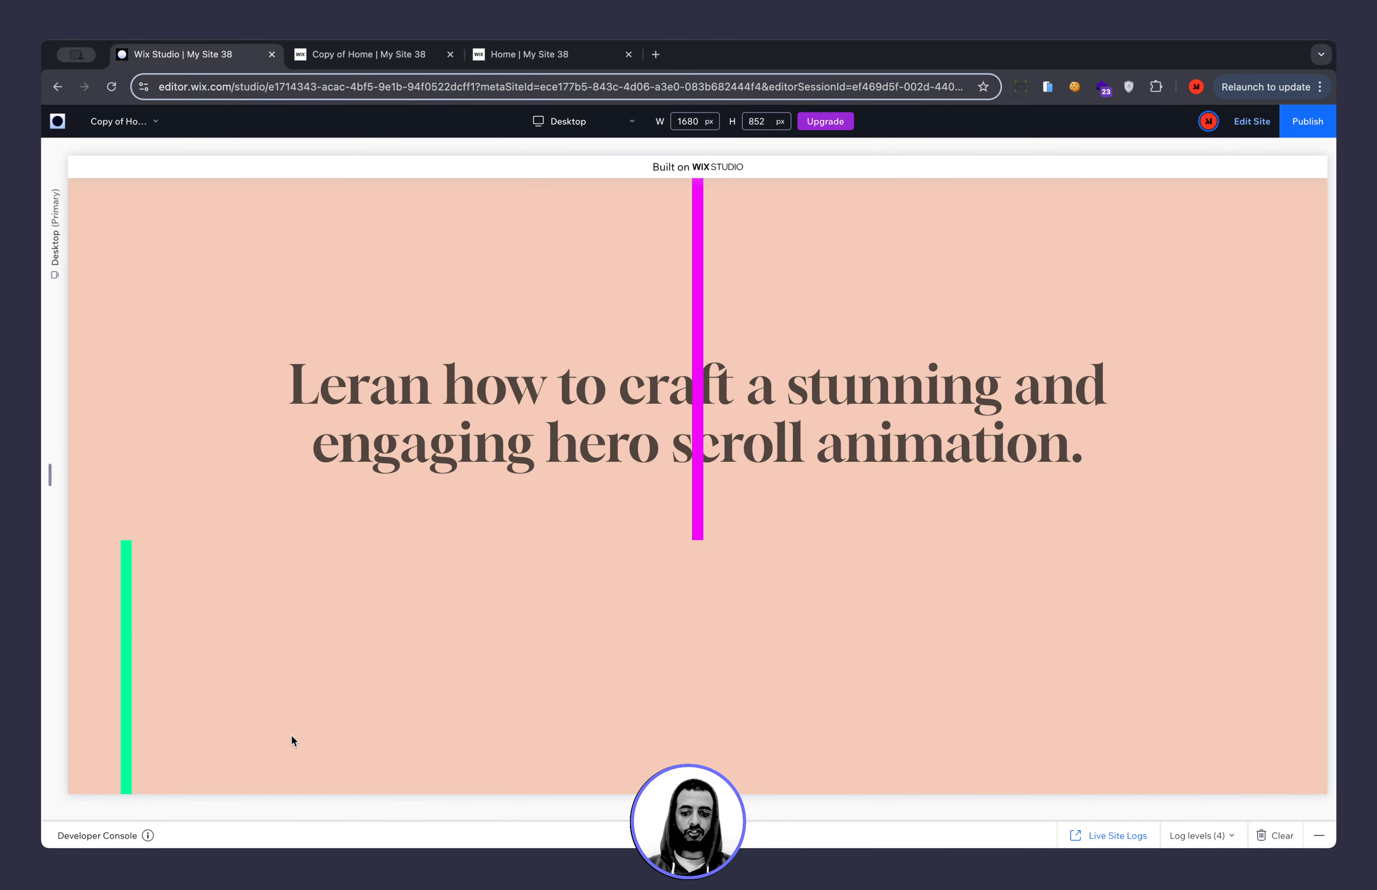
scroll(756, 704, "down", 2)
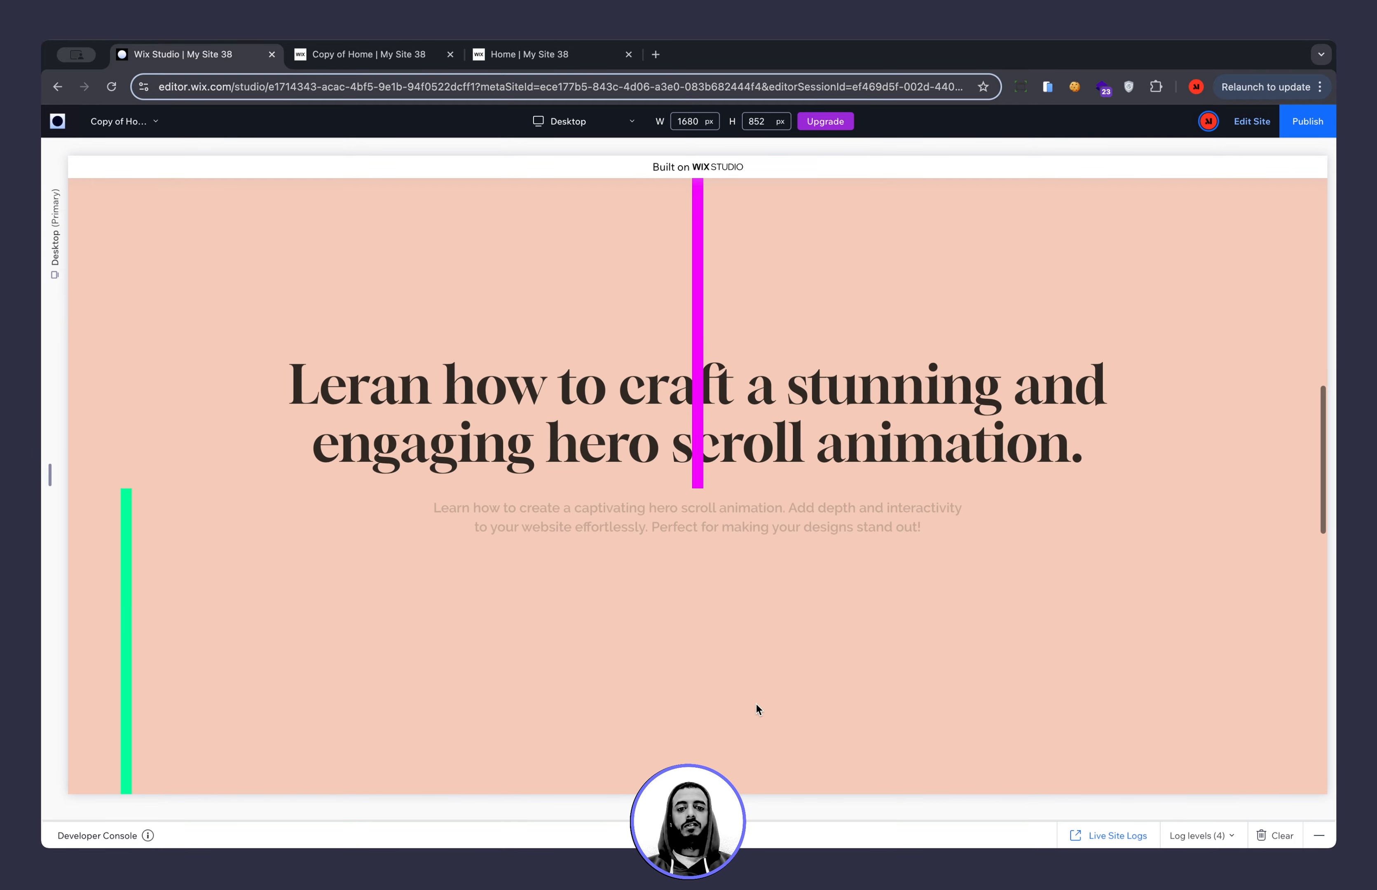
scroll(756, 704, "down", 5)
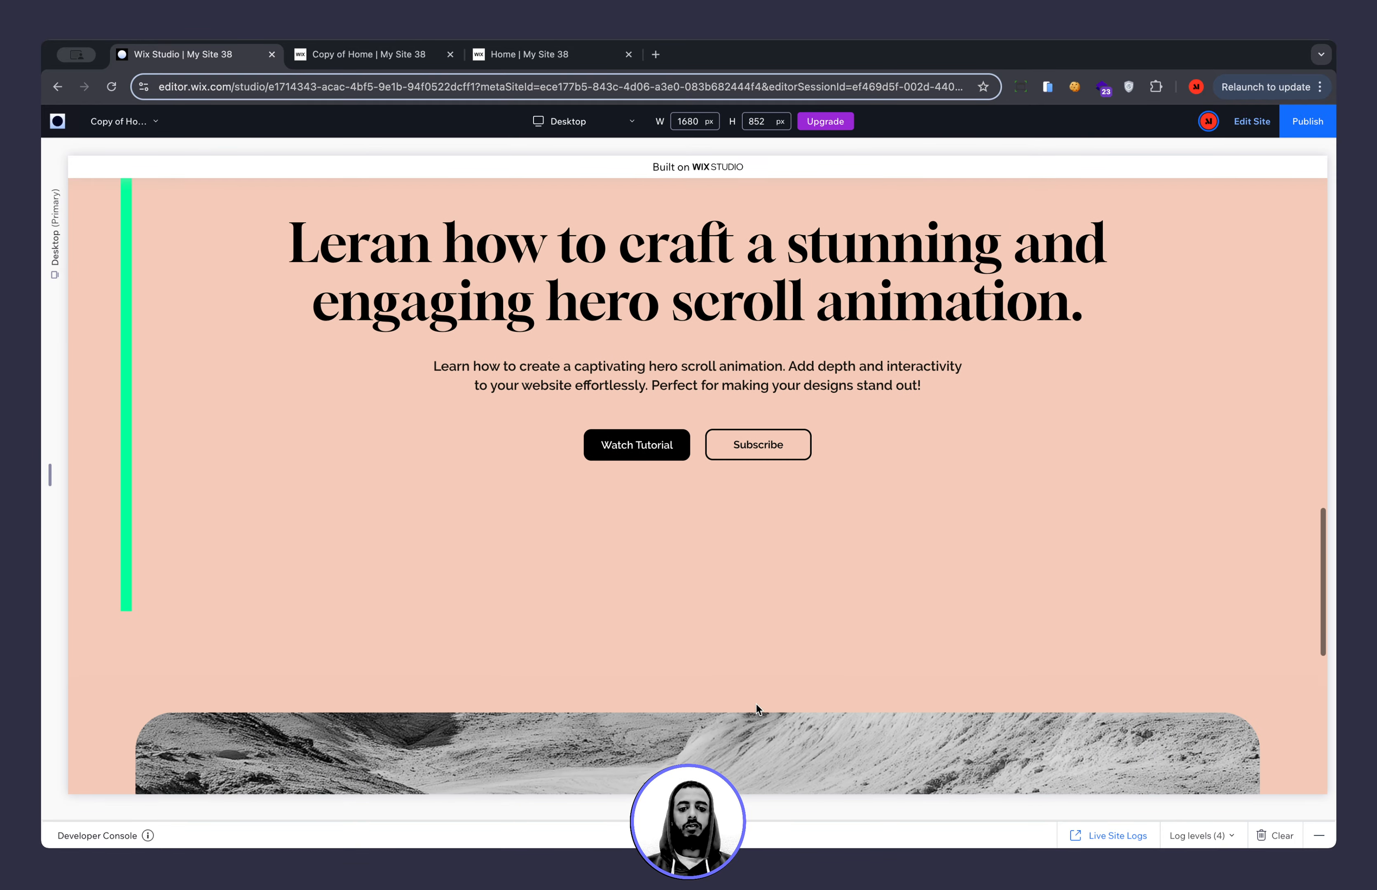
scroll(757, 704, "down", 3)
scroll(756, 704, "up", 3)
scroll(756, 704, "down", 2)
scroll(756, 704, "up", 2)
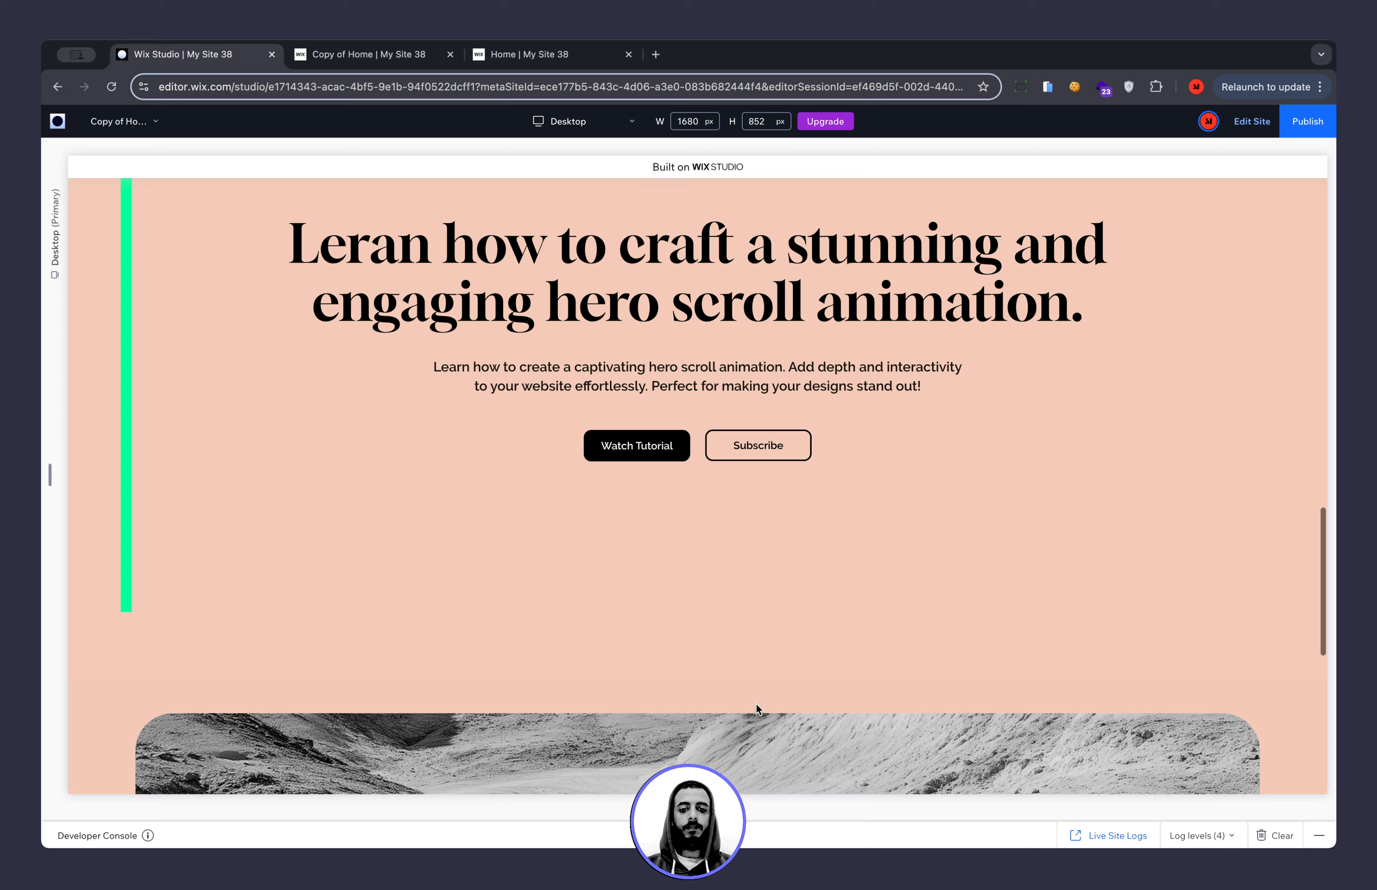
Return to the editor and set the background color of the image section below the hero to the blue theme color.
left_click(1251, 121)
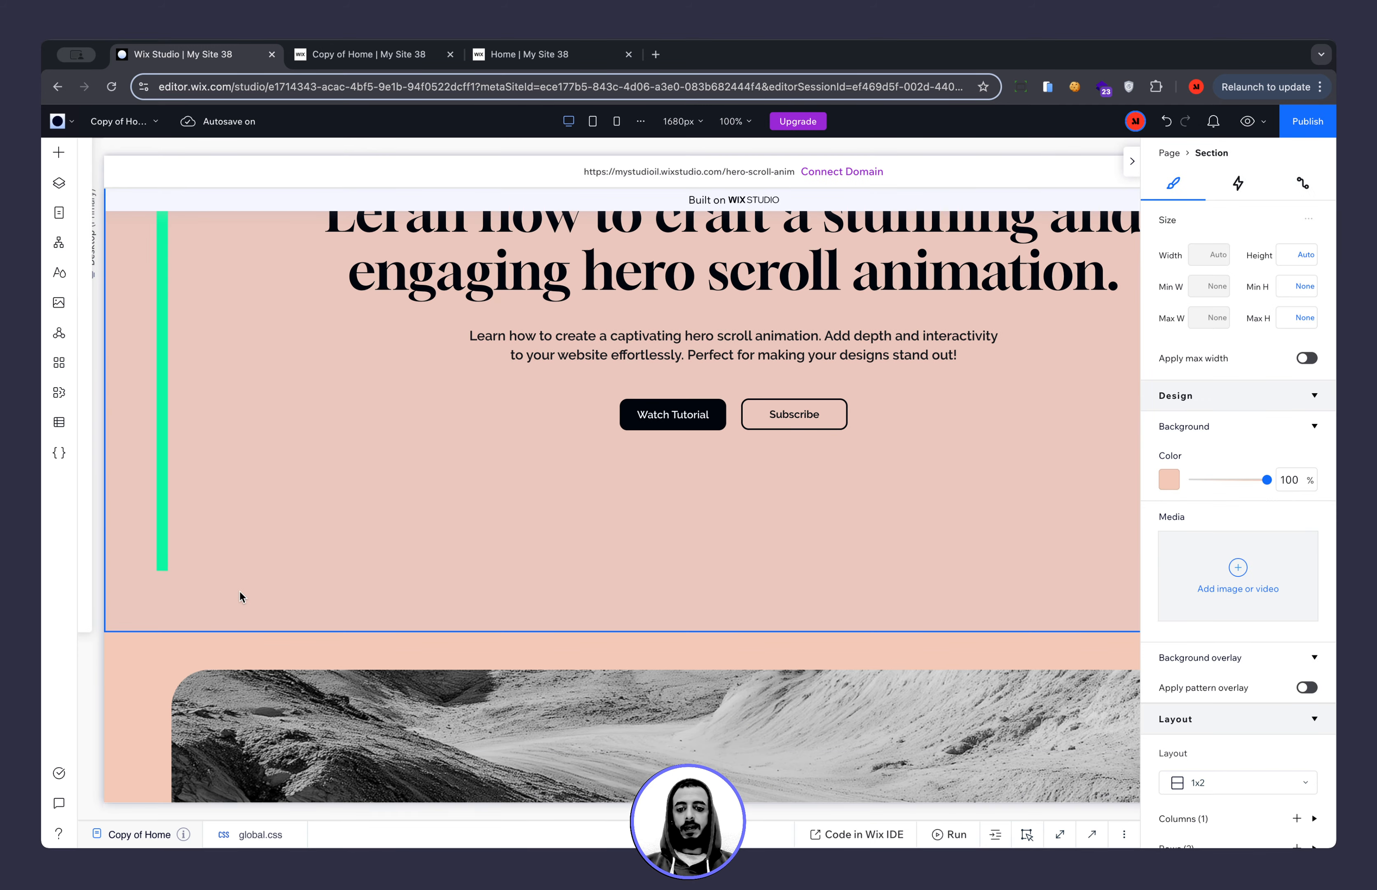
left_click(242, 605)
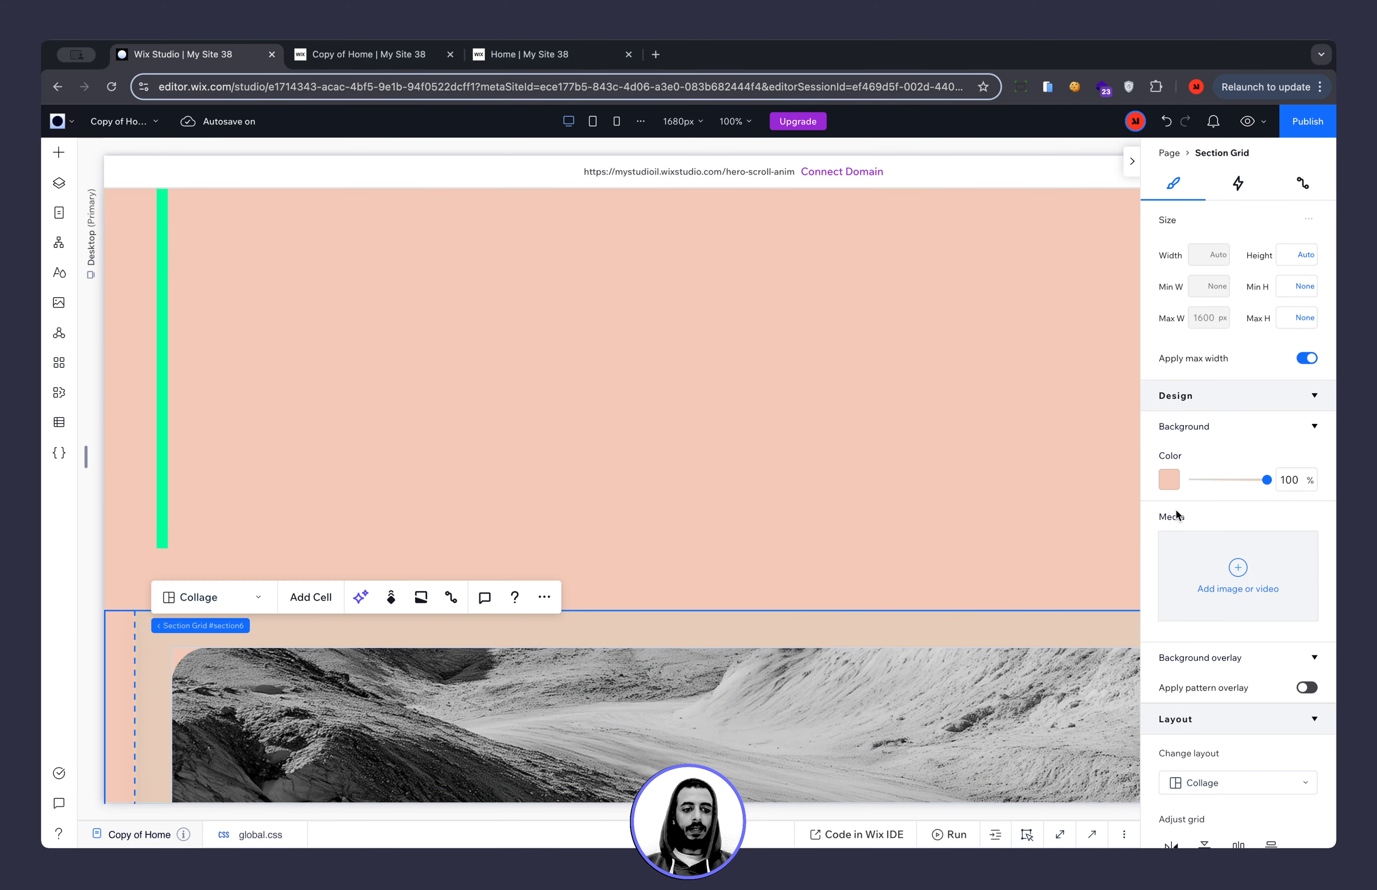
left_click(1170, 479)
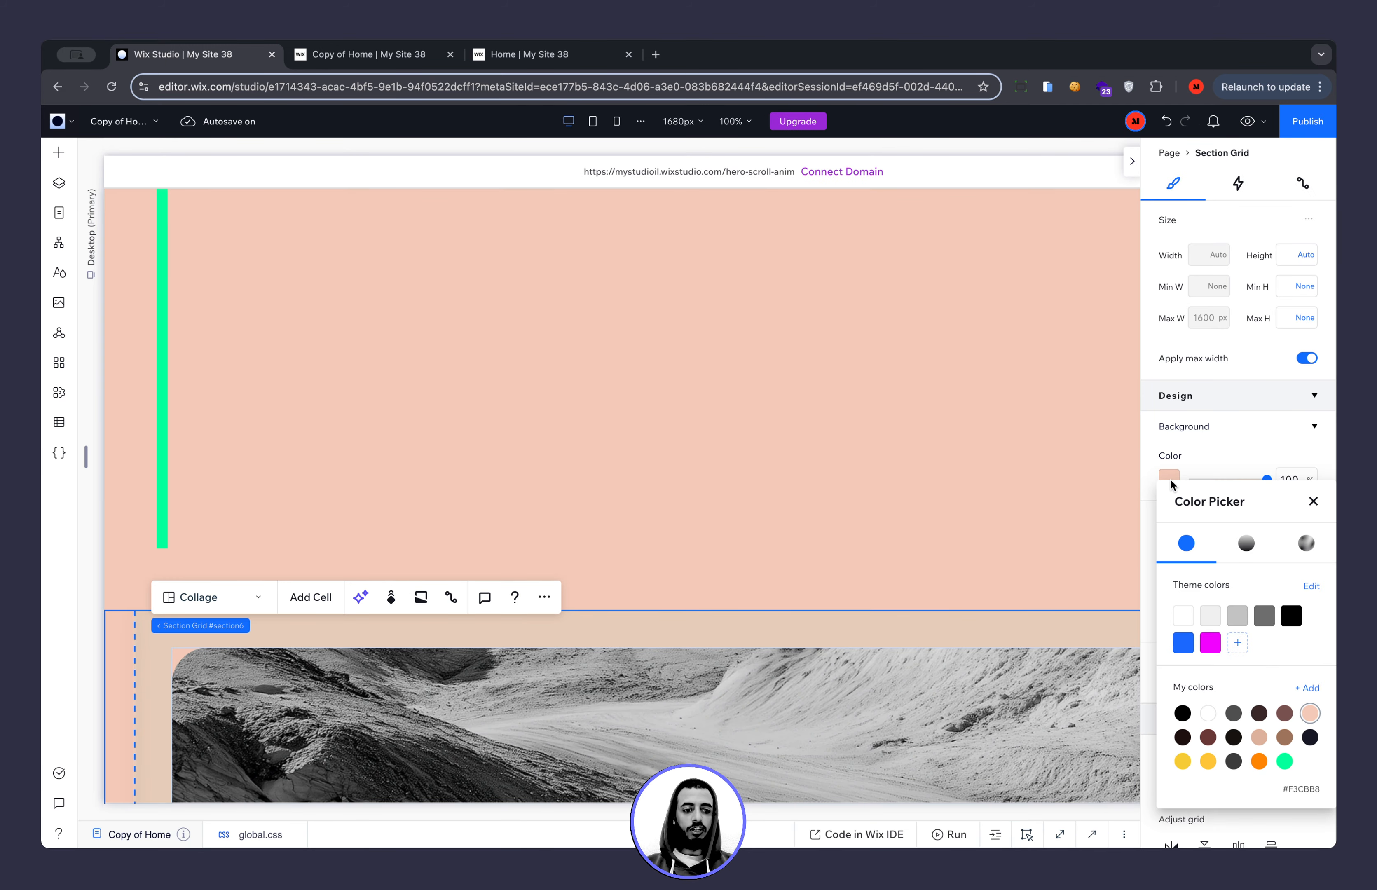
left_click(1184, 644)
Preview the page and examine where the green timeline line ends relative to the hero content's release and the blue section.
left_click(1247, 121)
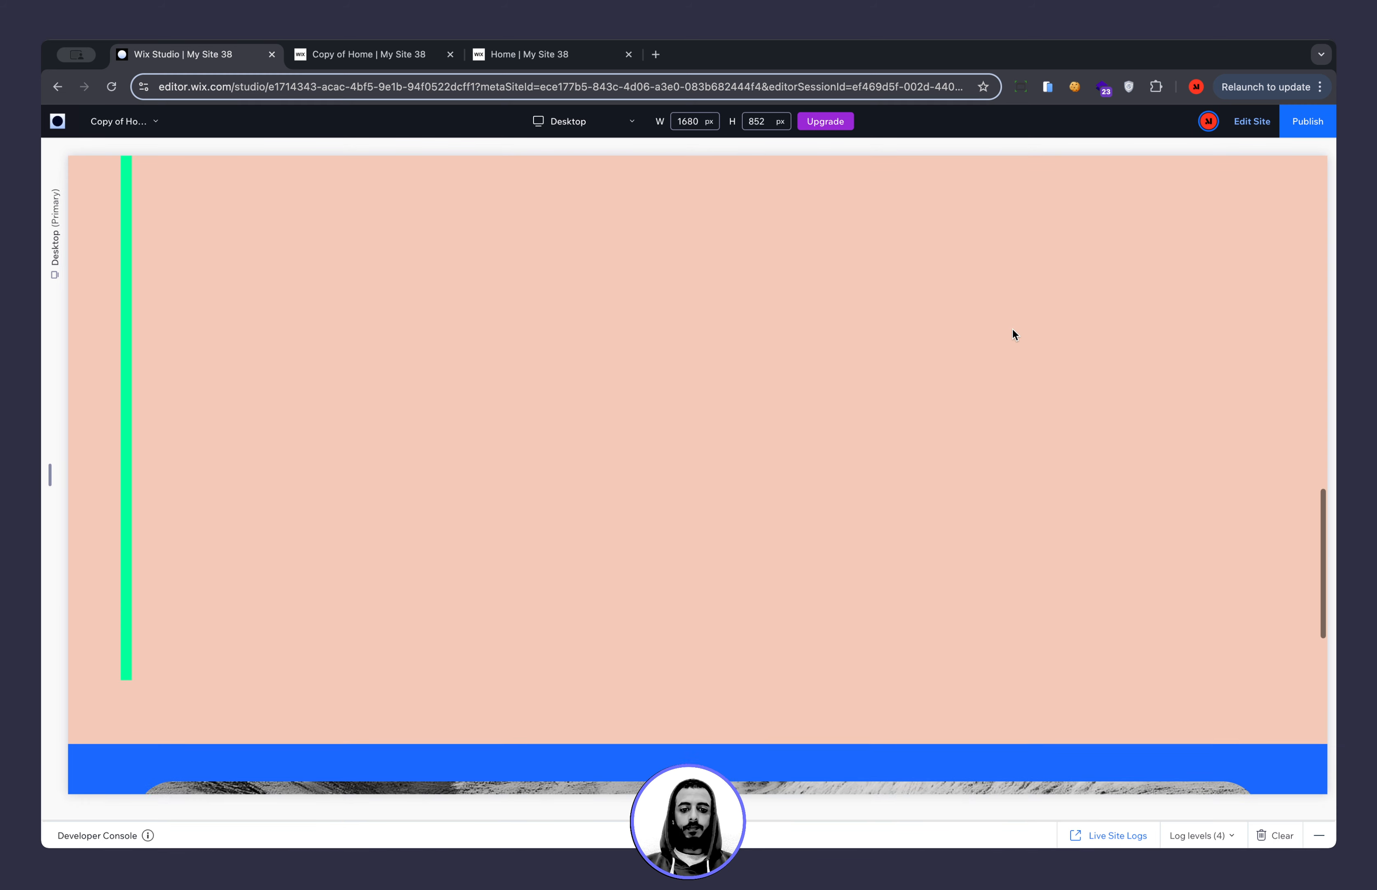
scroll(1012, 329, "up", 3)
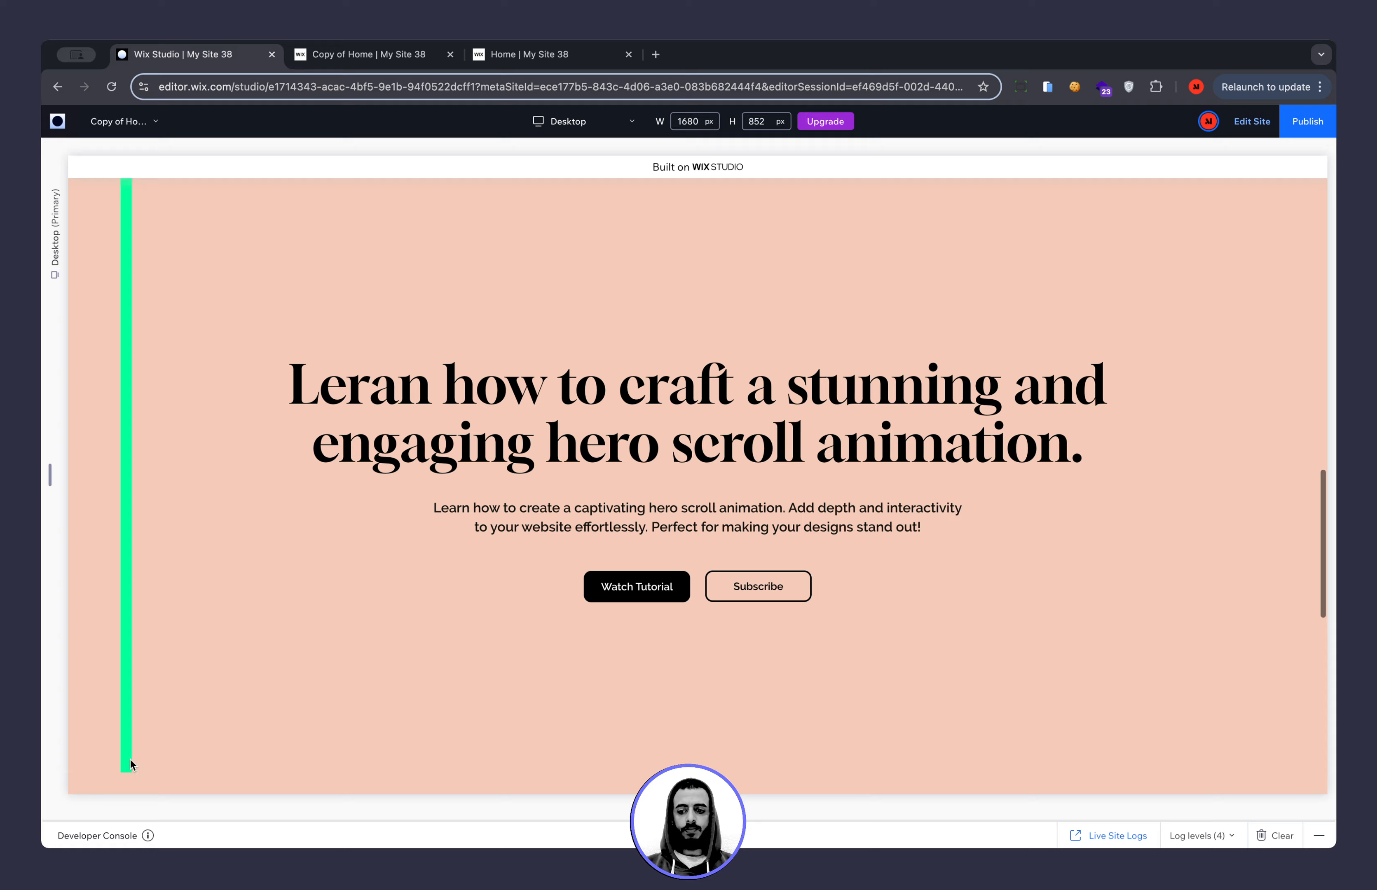
scroll(296, 756, "down", 1)
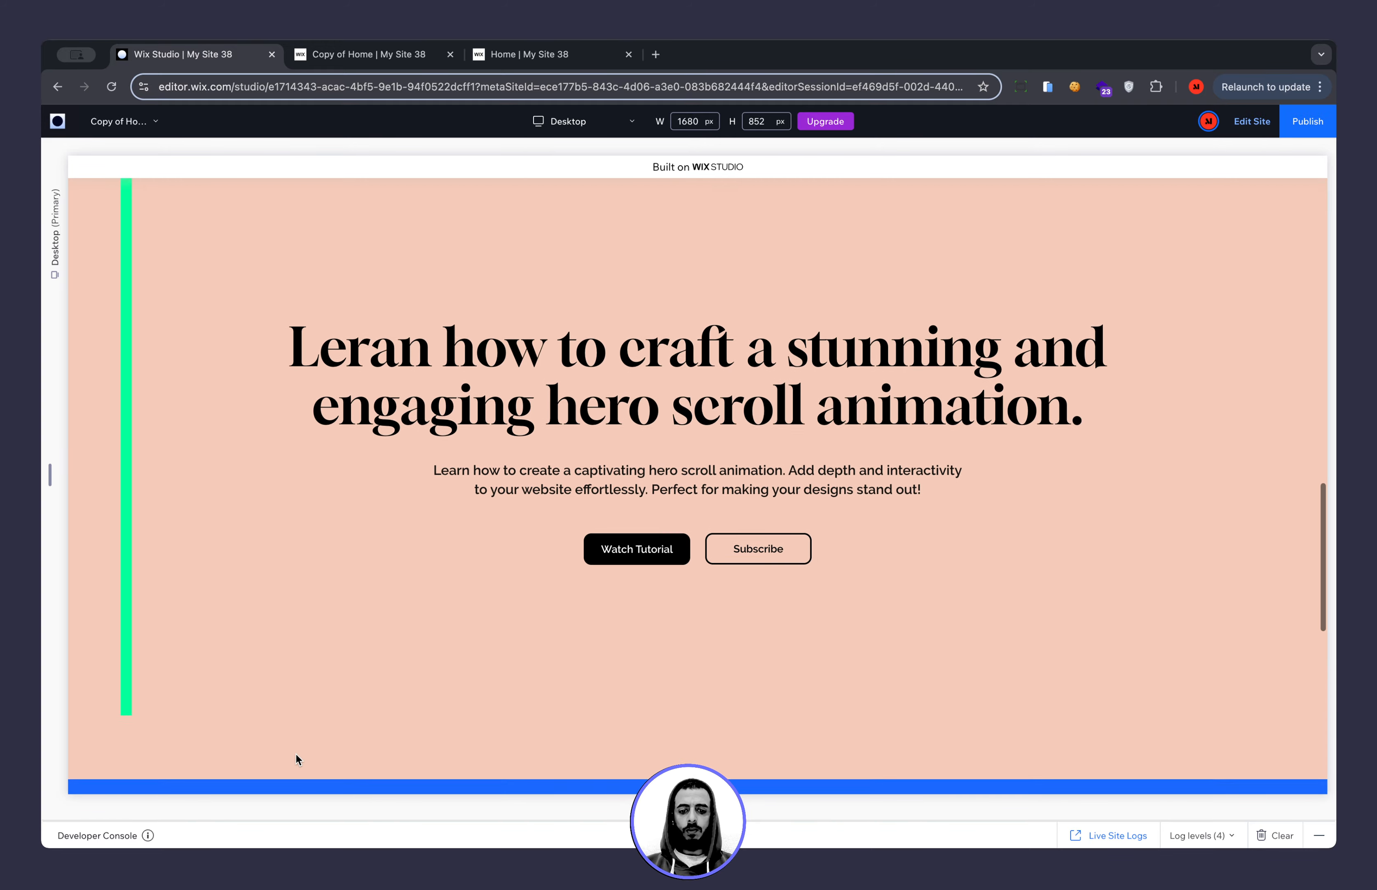
scroll(296, 754, "down", 5)
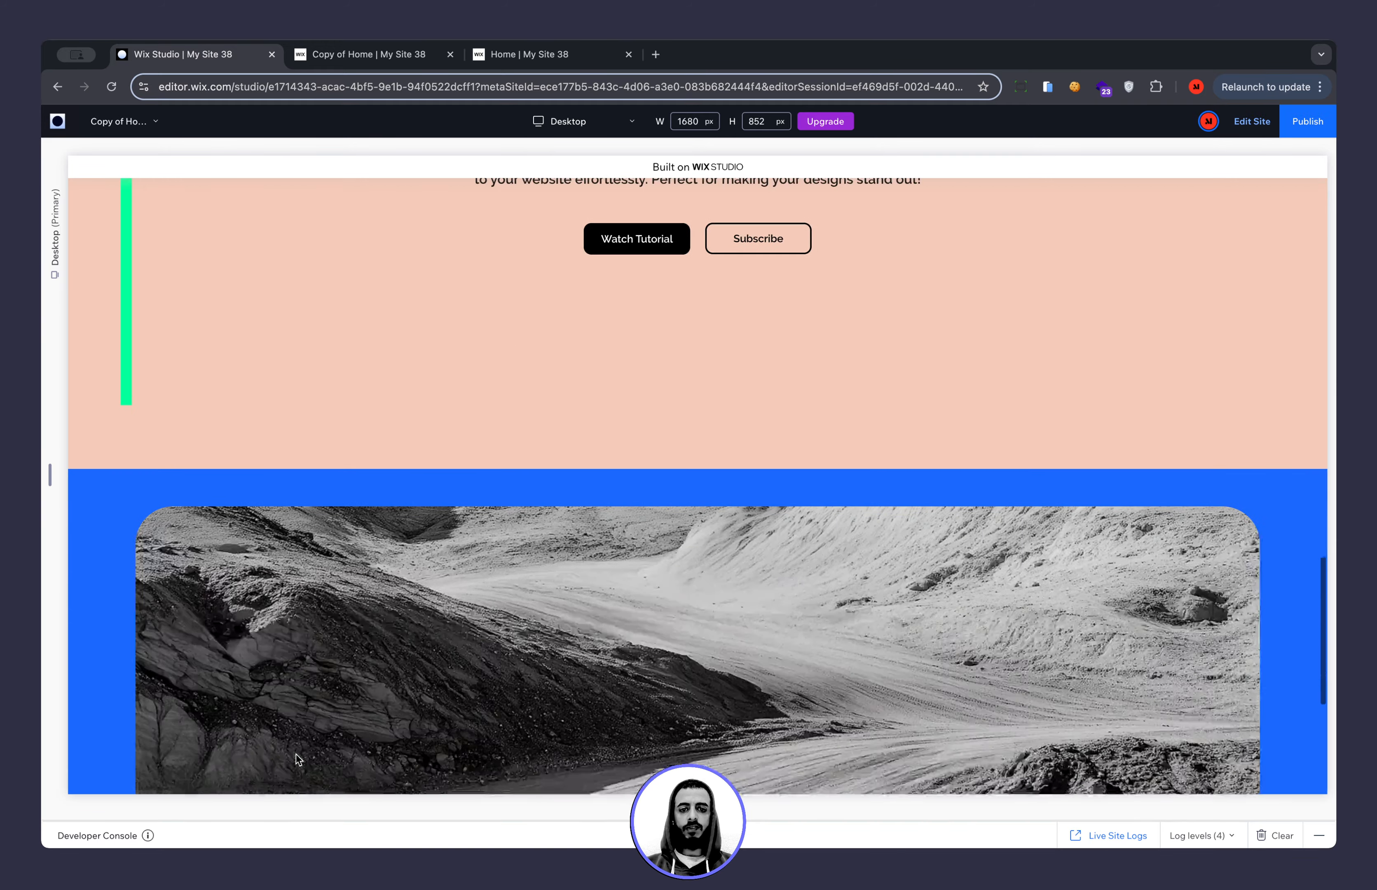
Examine the timeline lines against the hero content in the preview, and return to the editor to inspect the grid and hero section.
scroll(295, 754, "down", 6)
scroll(295, 754, "up", 9)
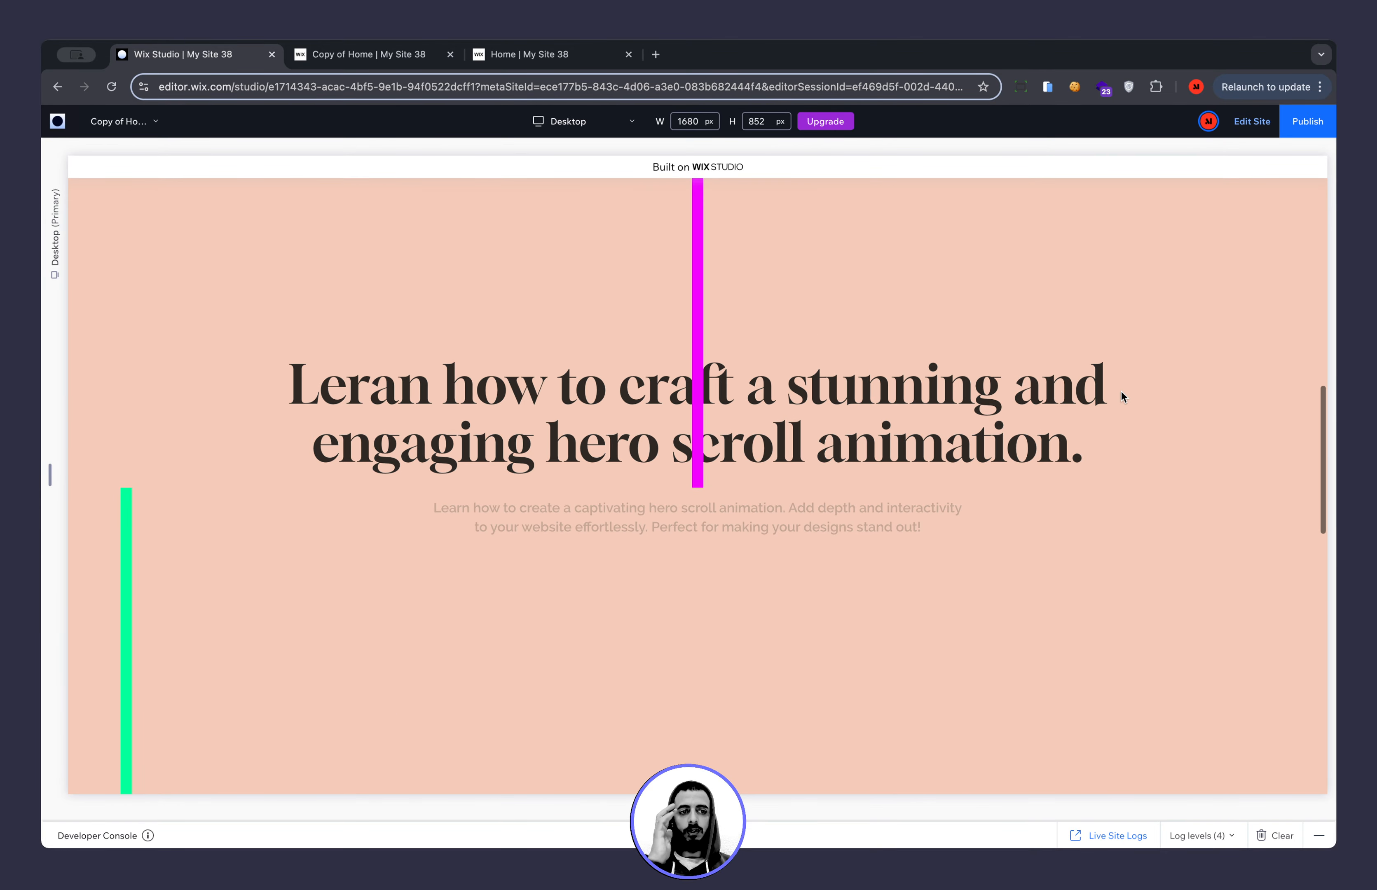
left_click(1253, 122)
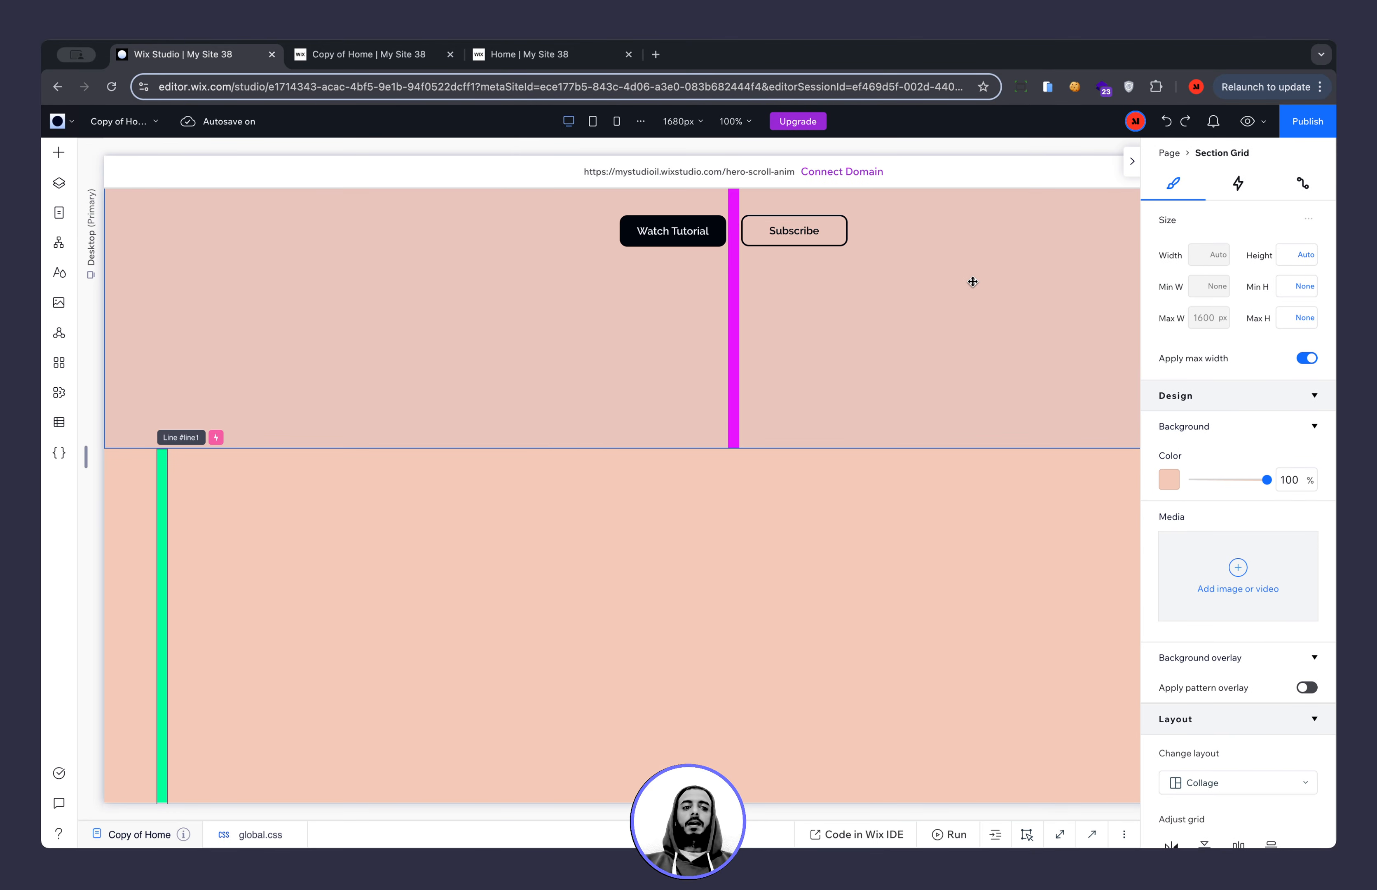
left_click(1128, 165)
scroll(918, 510, "up", 10)
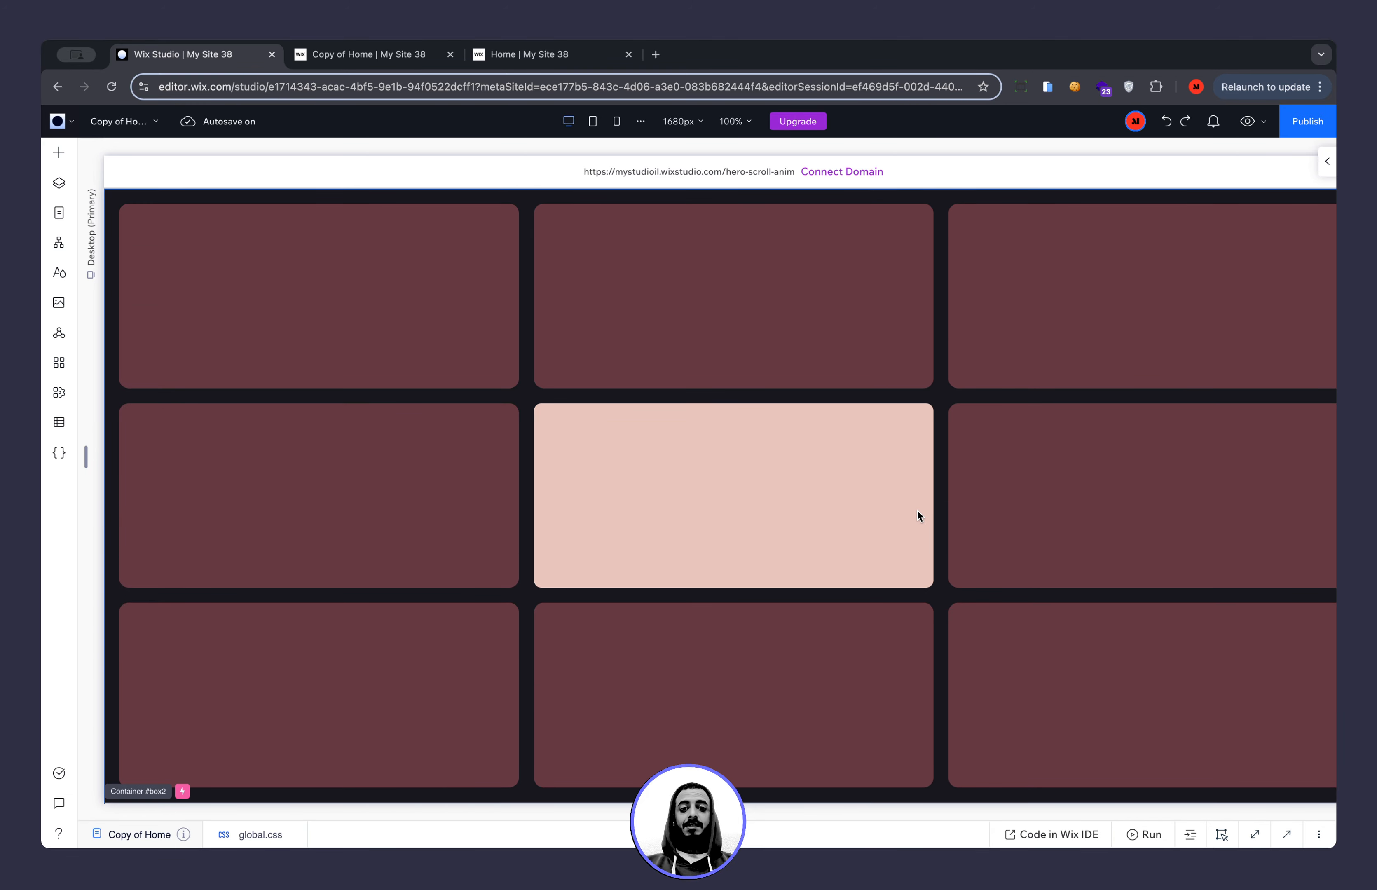
scroll(918, 510, "down", 5)
scroll(917, 509, "up", 5)
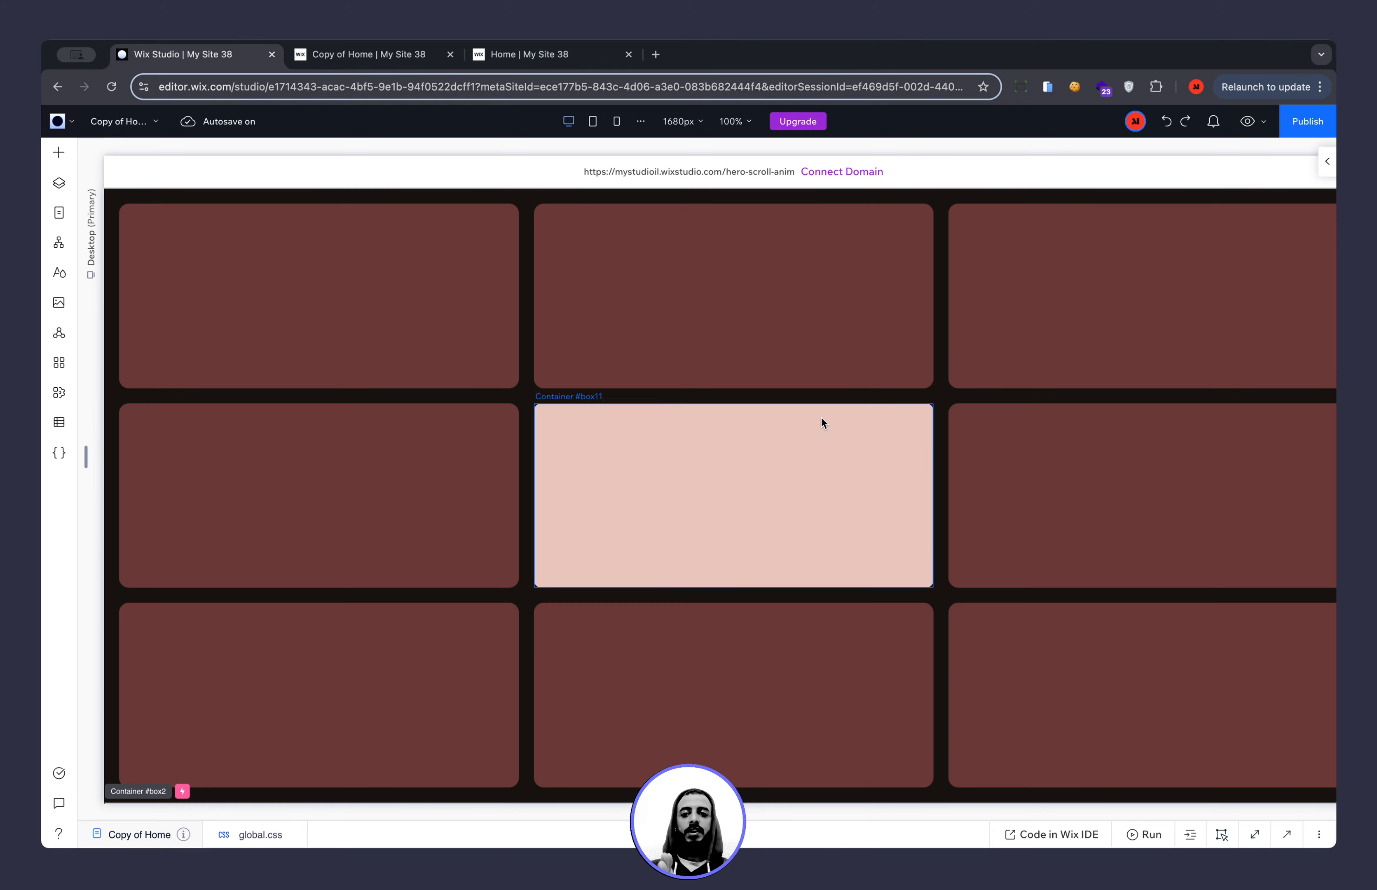
Examine the grid expansion and hero text sequence on the published Copy of Home page.
left_click(402, 57)
scroll(524, 371, "down", 10)
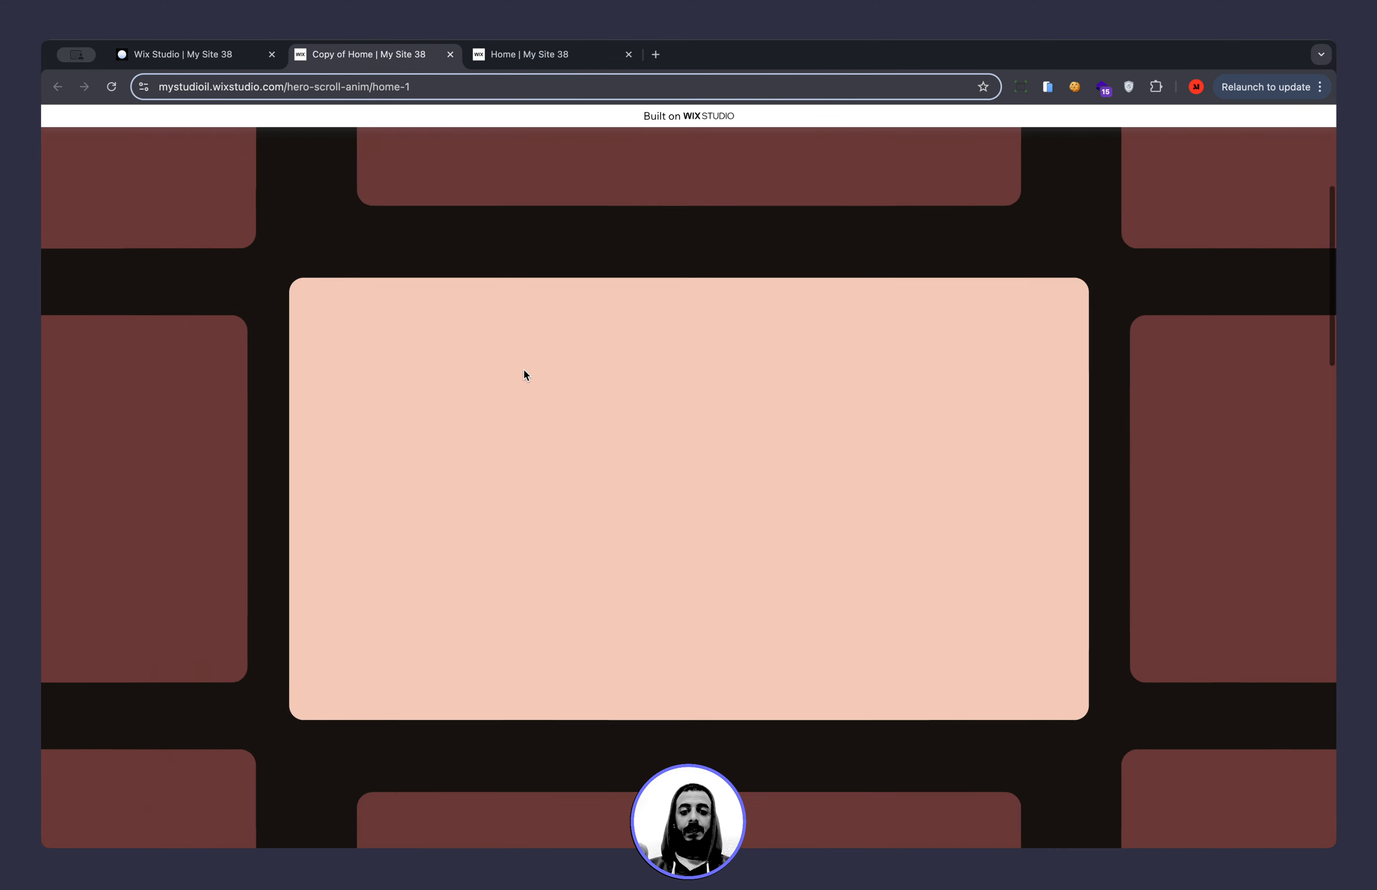
scroll(524, 369, "down", 5)
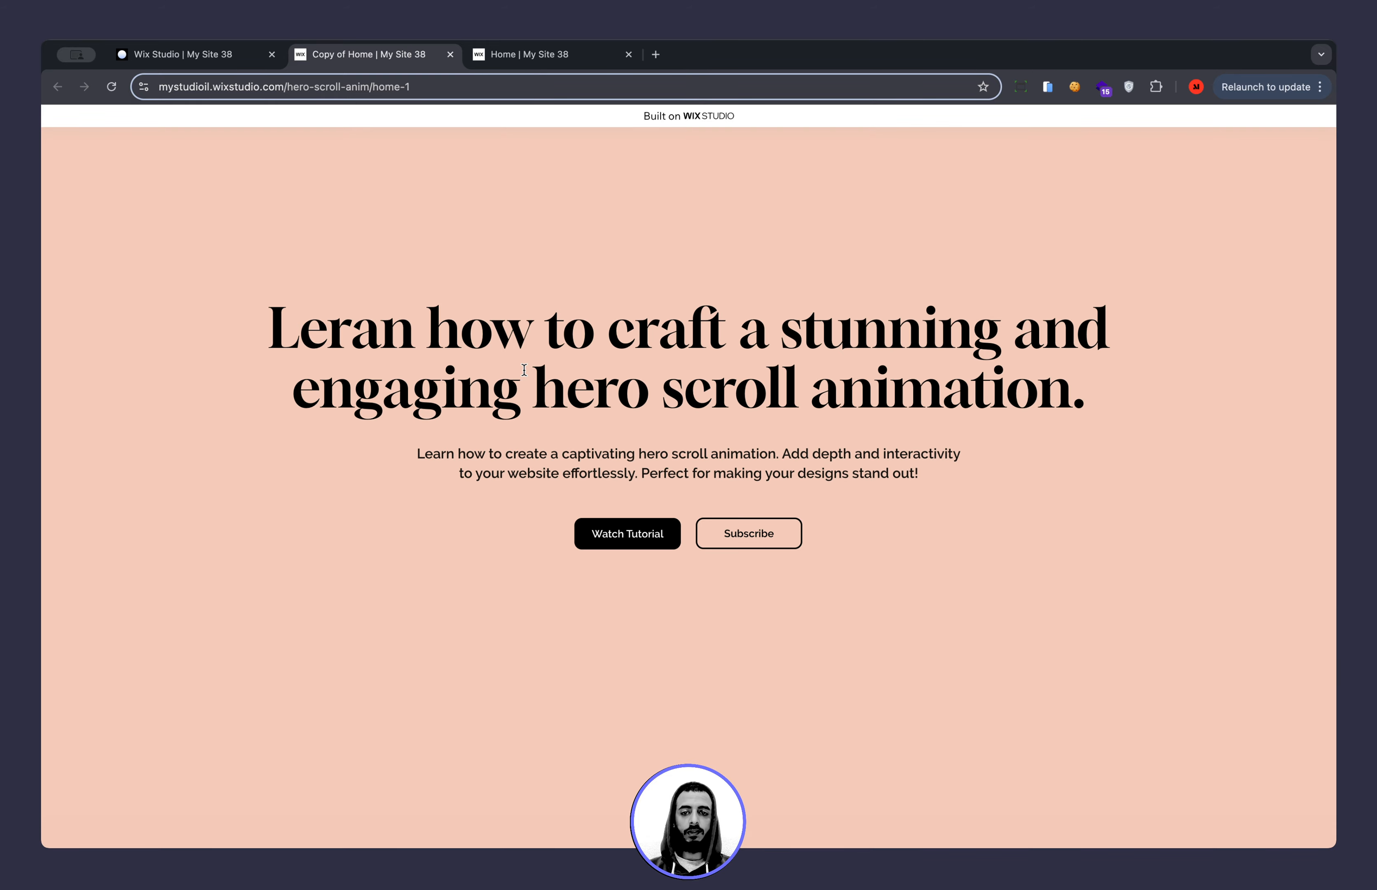
scroll(524, 366, "up", 15)
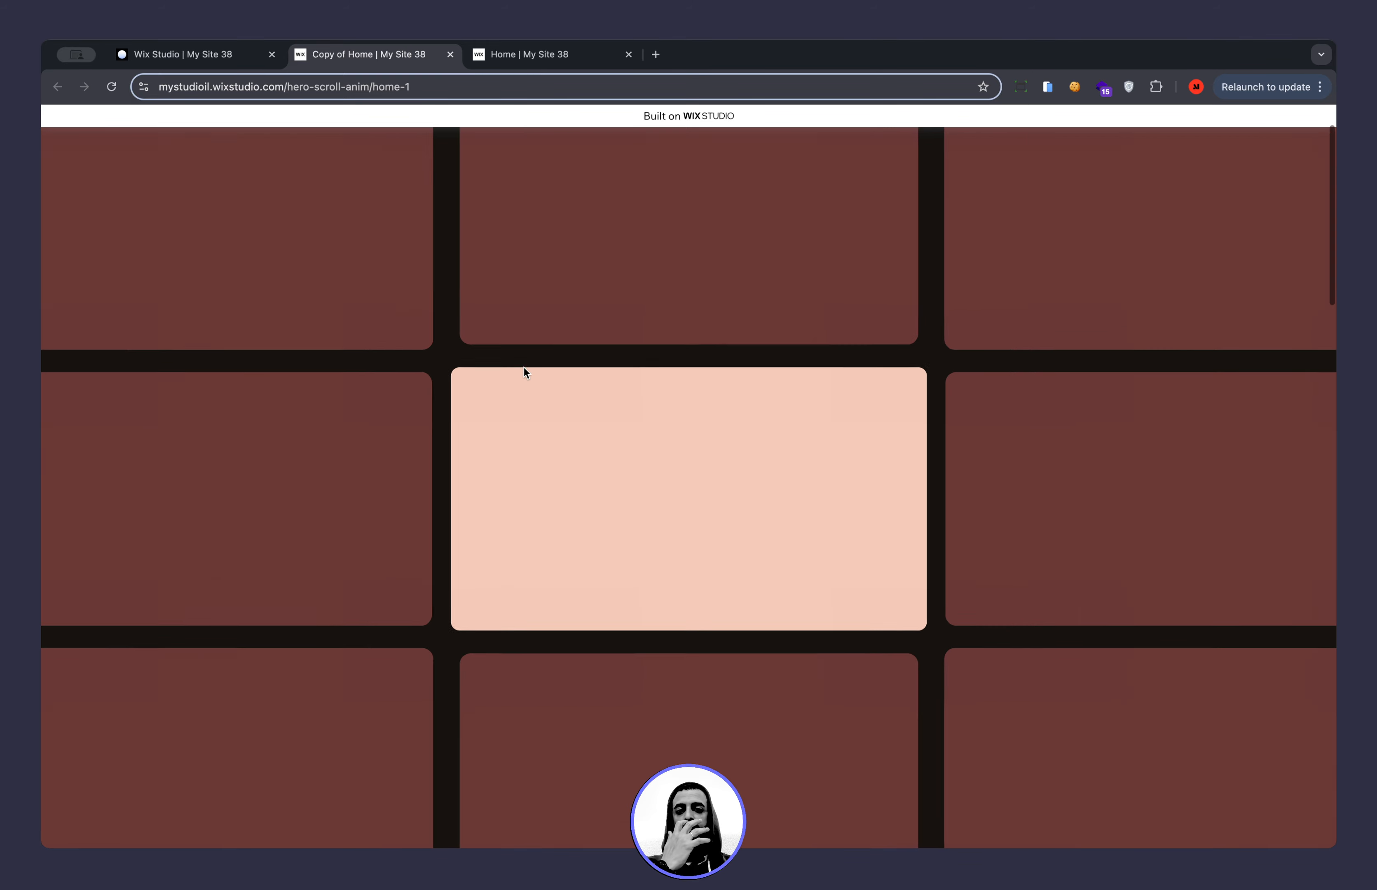
Return to the editor and switch the canvas to the mobile breakpoint.
left_click(228, 53)
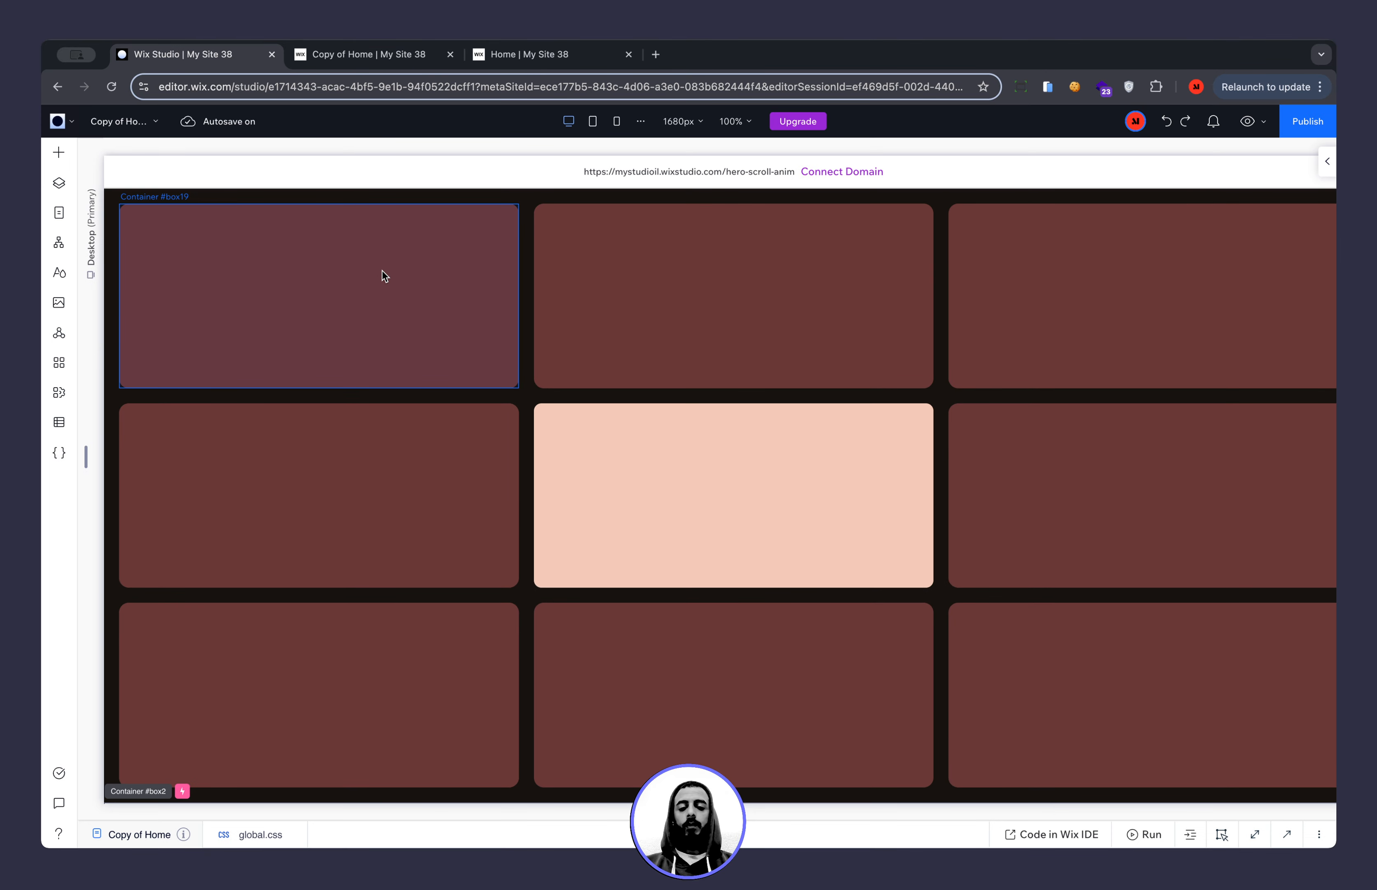
left_click(594, 130)
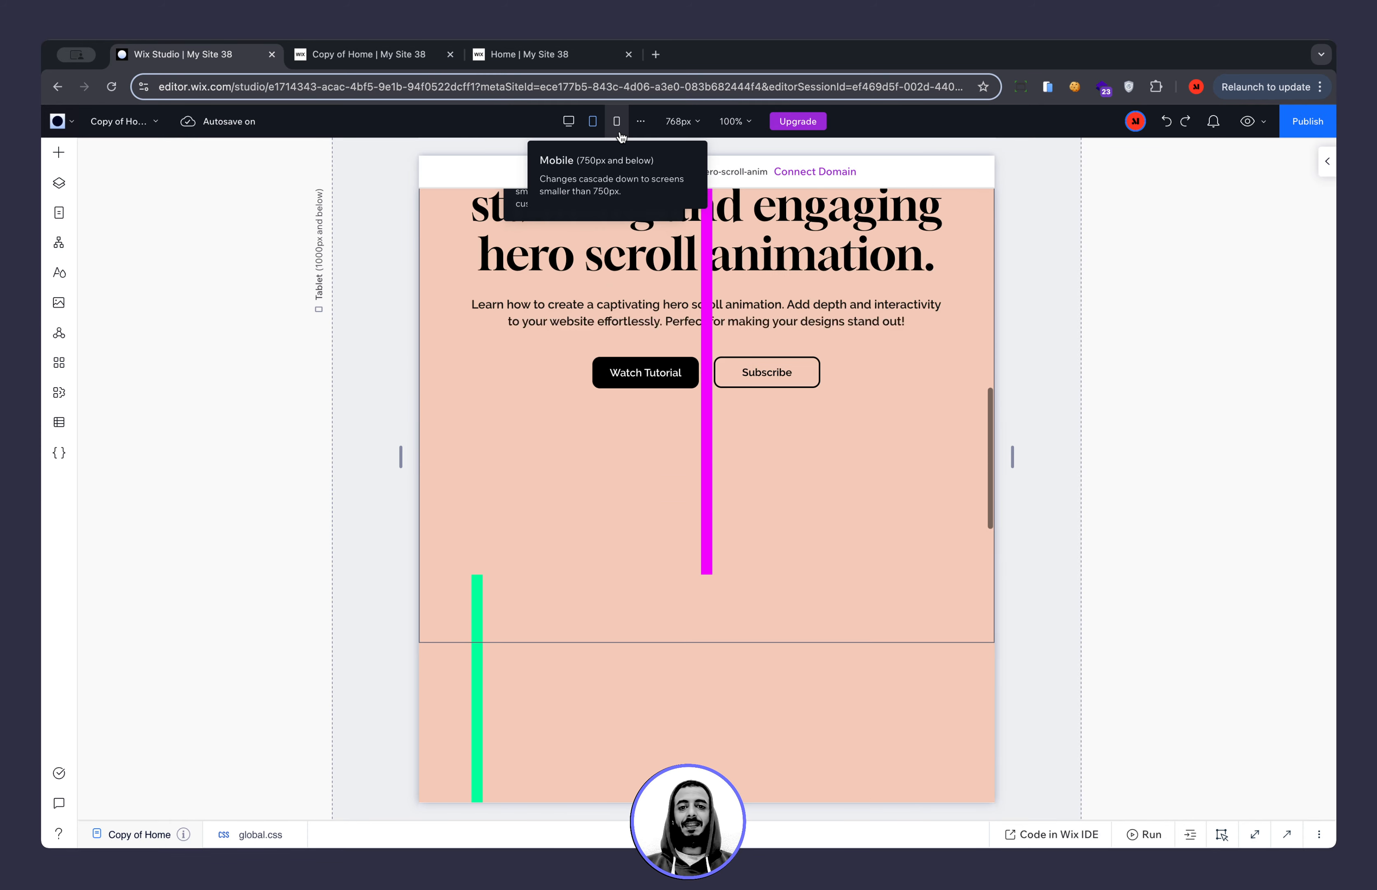
left_click(617, 122)
scroll(638, 324, "up", 15)
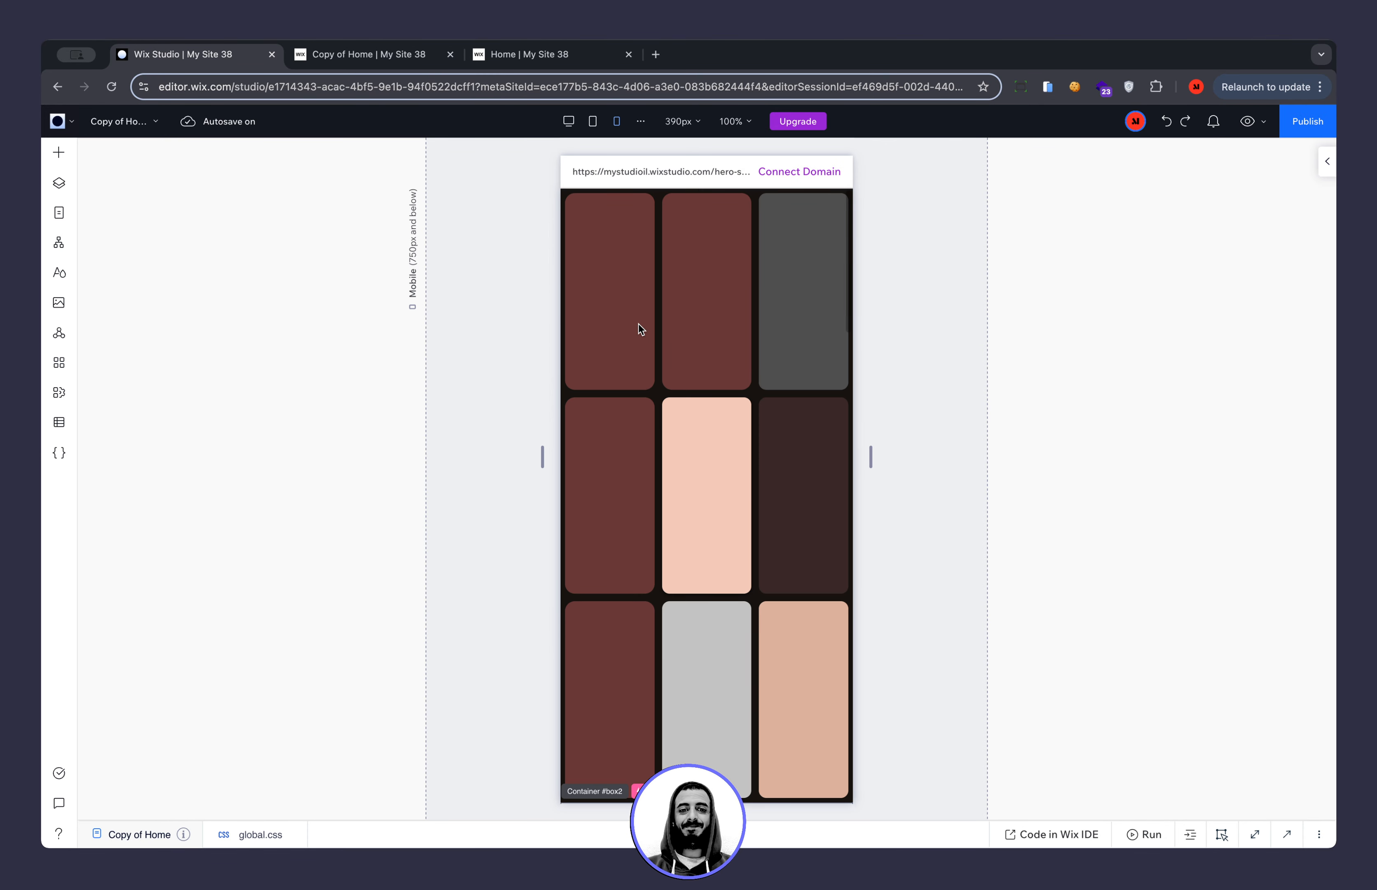
Inspect the 3x3 grid container, its boxes and the hero text stack in the mobile layout.
left_click(791, 496)
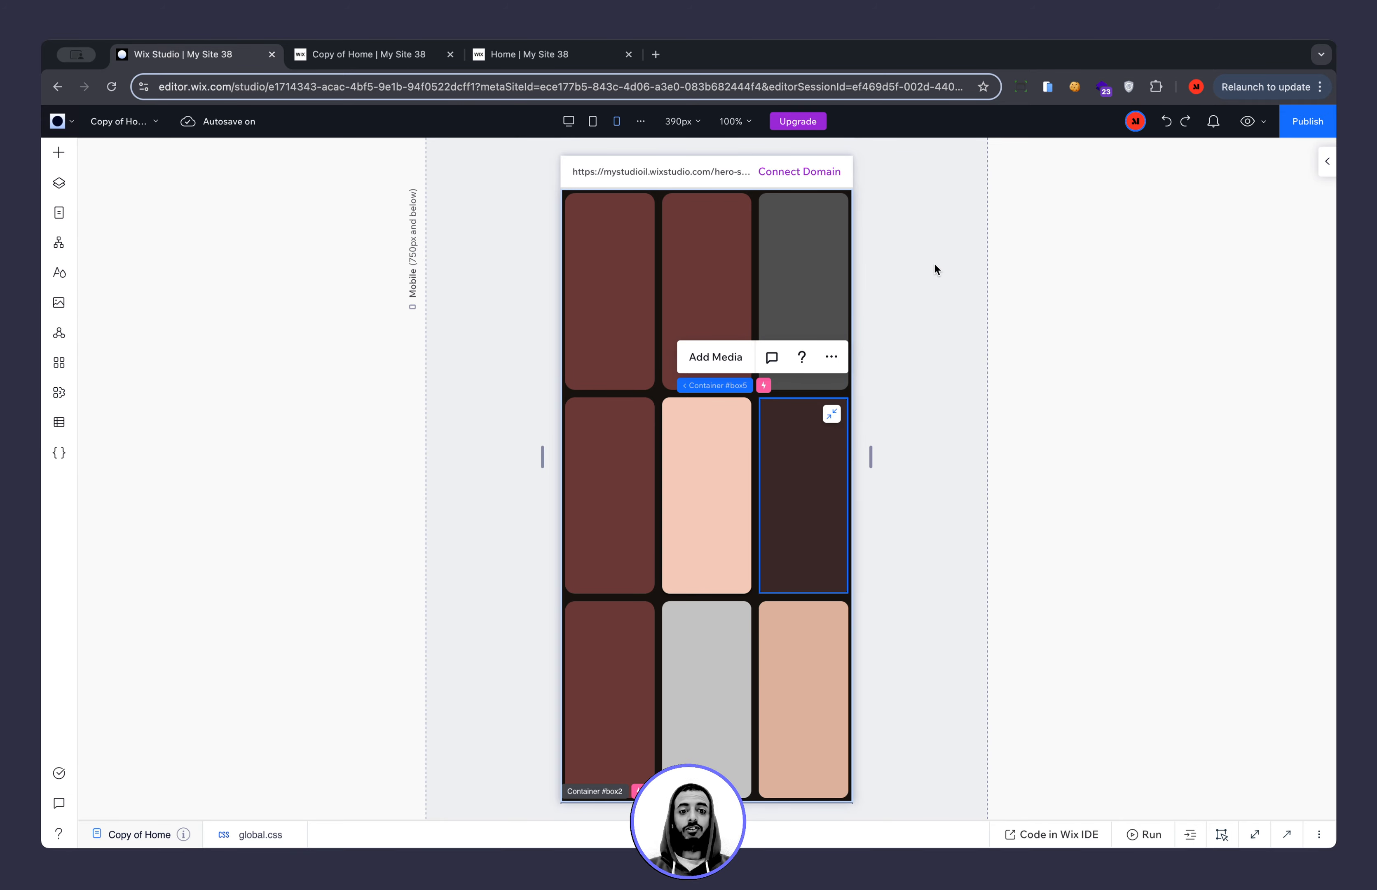
left_click(753, 241)
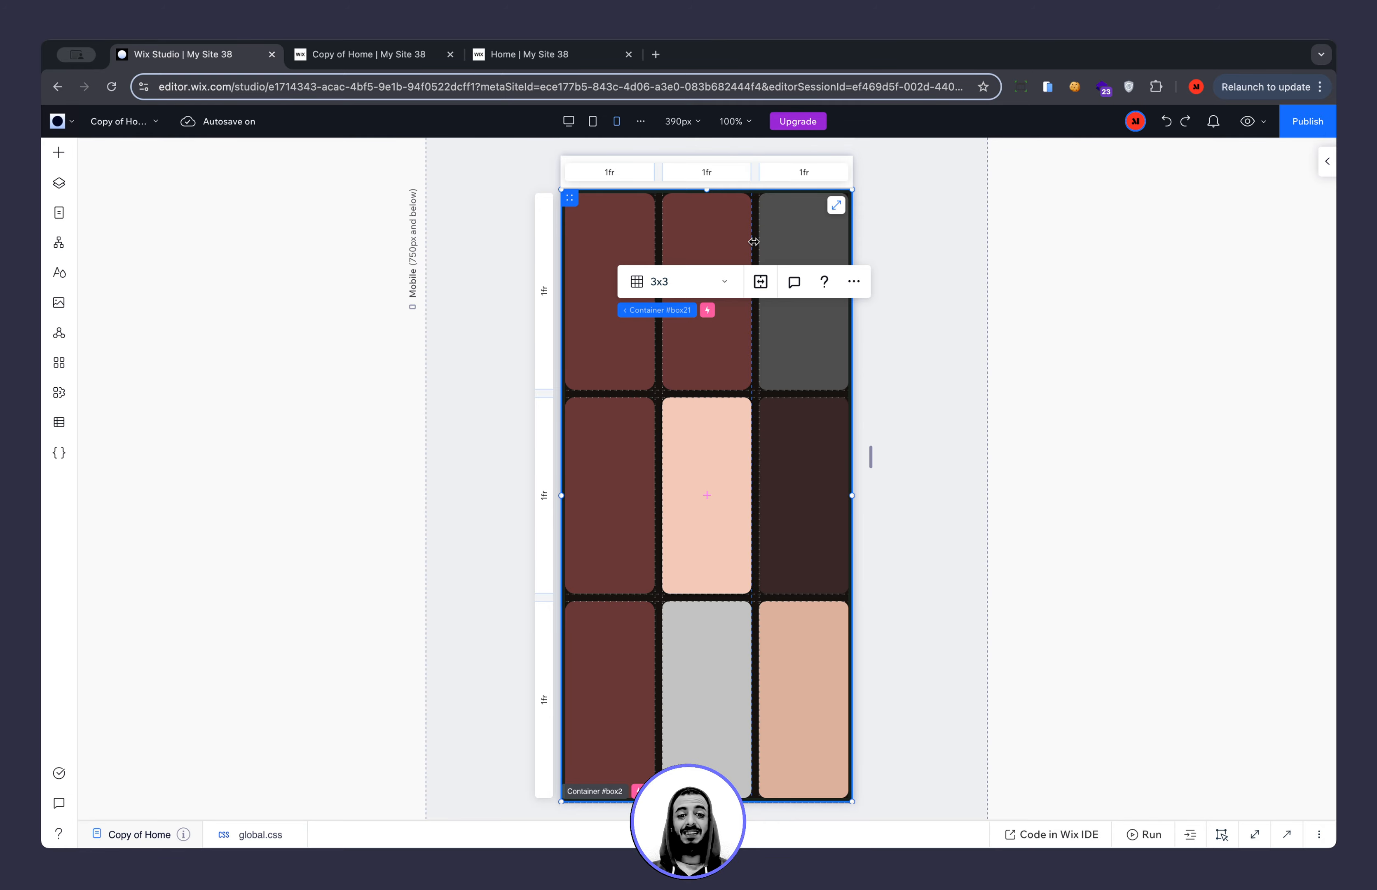
scroll(755, 347, "down", 10)
left_click(759, 410)
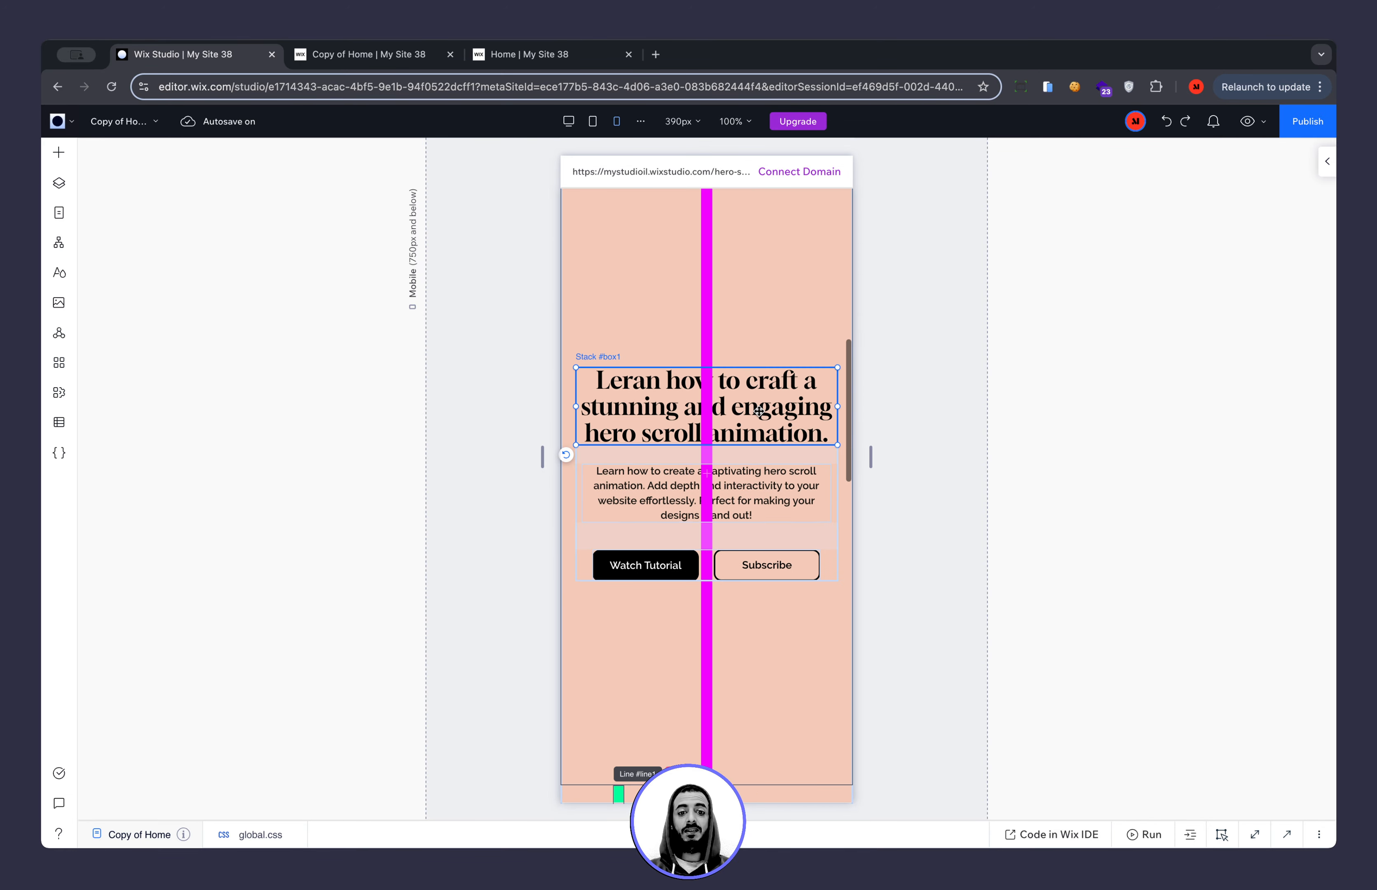
left_click(759, 411)
left_click(729, 492)
scroll(752, 350, "up", 7)
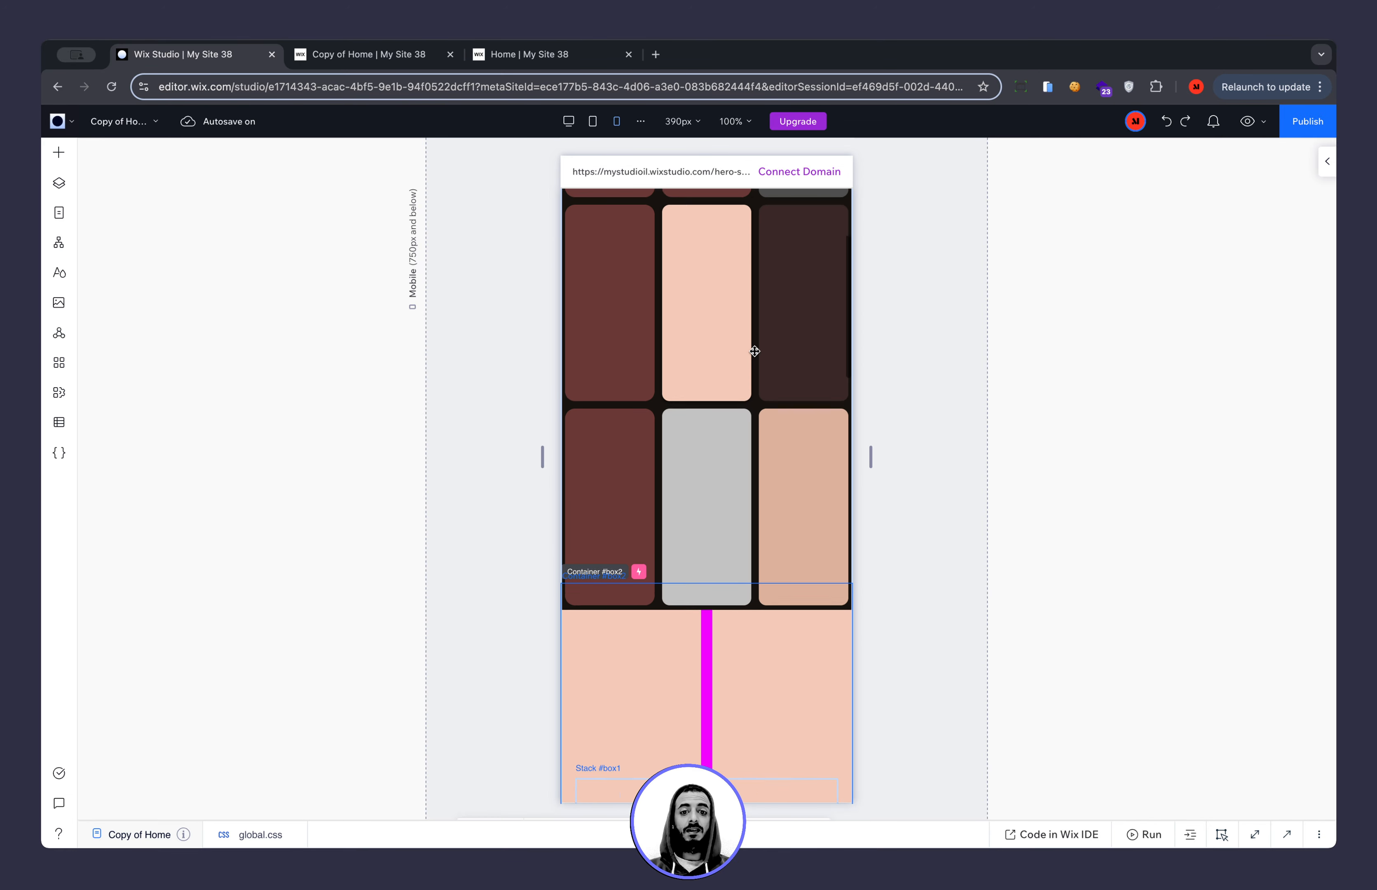
scroll(755, 351, "up", 3)
Examine the published Copy of Home page's scroll animation in the phone simulator, and return to the editor.
left_click(440, 55)
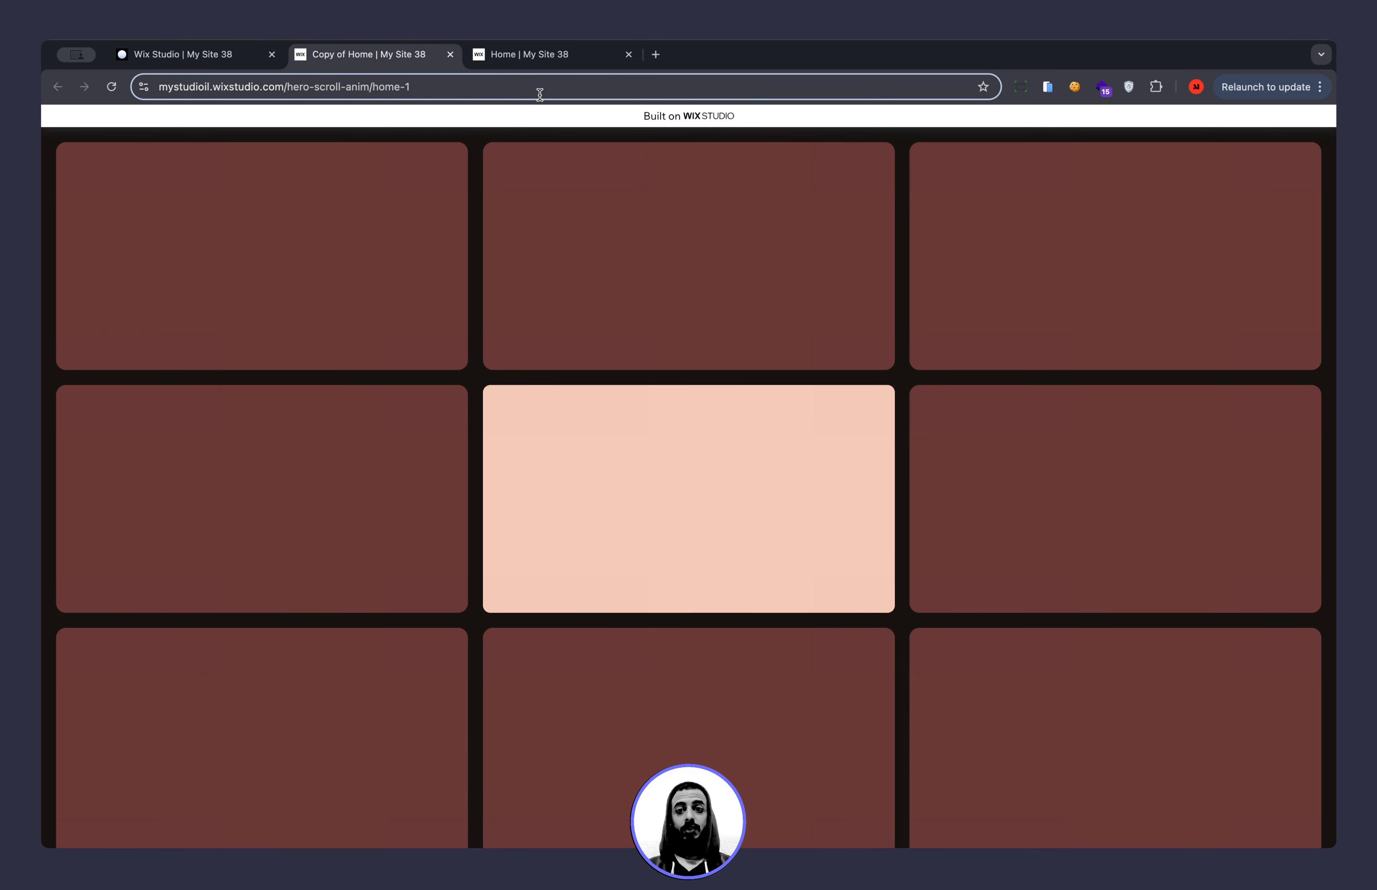
left_click(1048, 87)
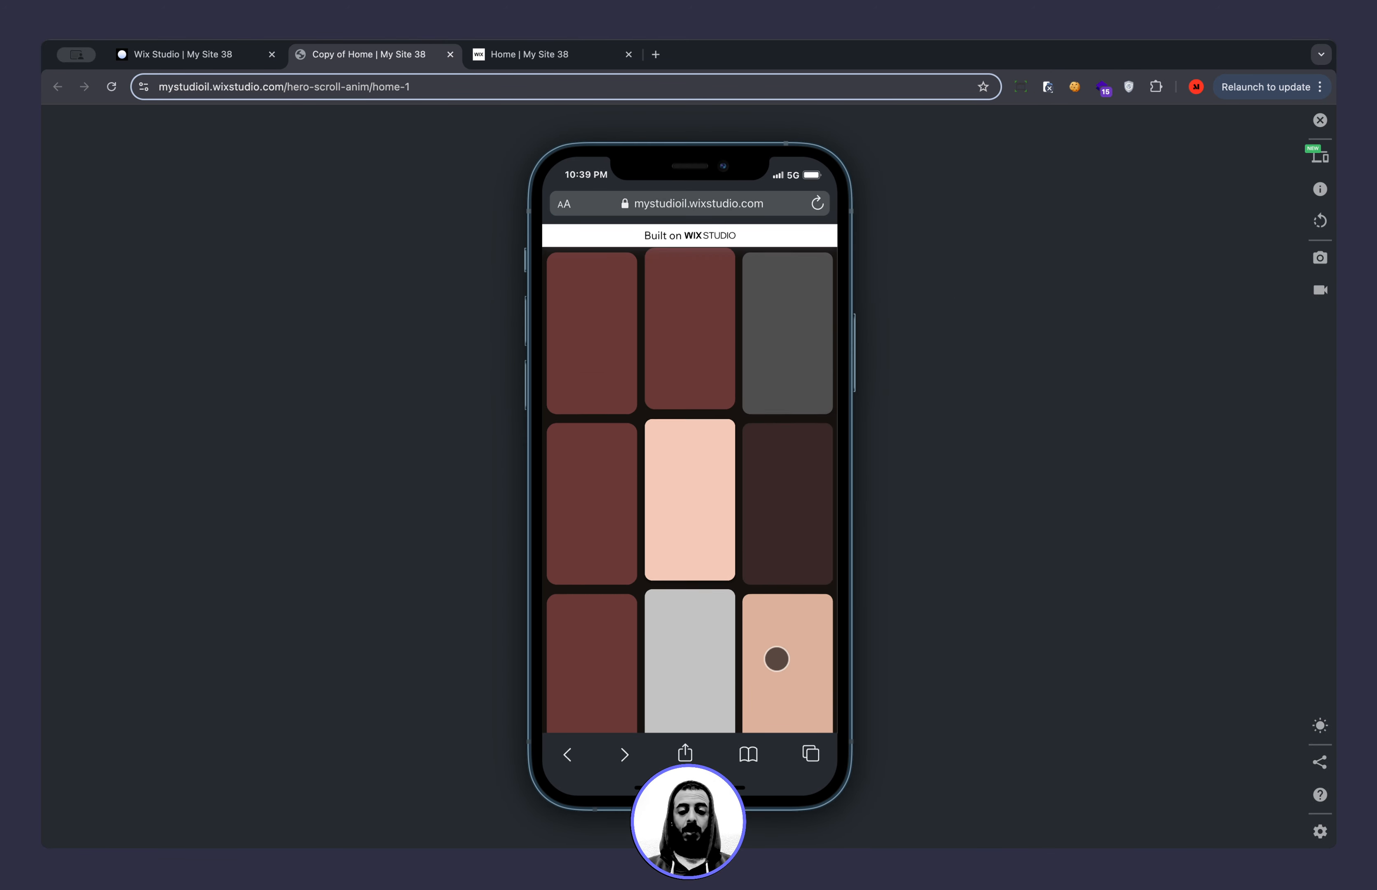
scroll(776, 660, "down", 3)
scroll(777, 660, "down", 3)
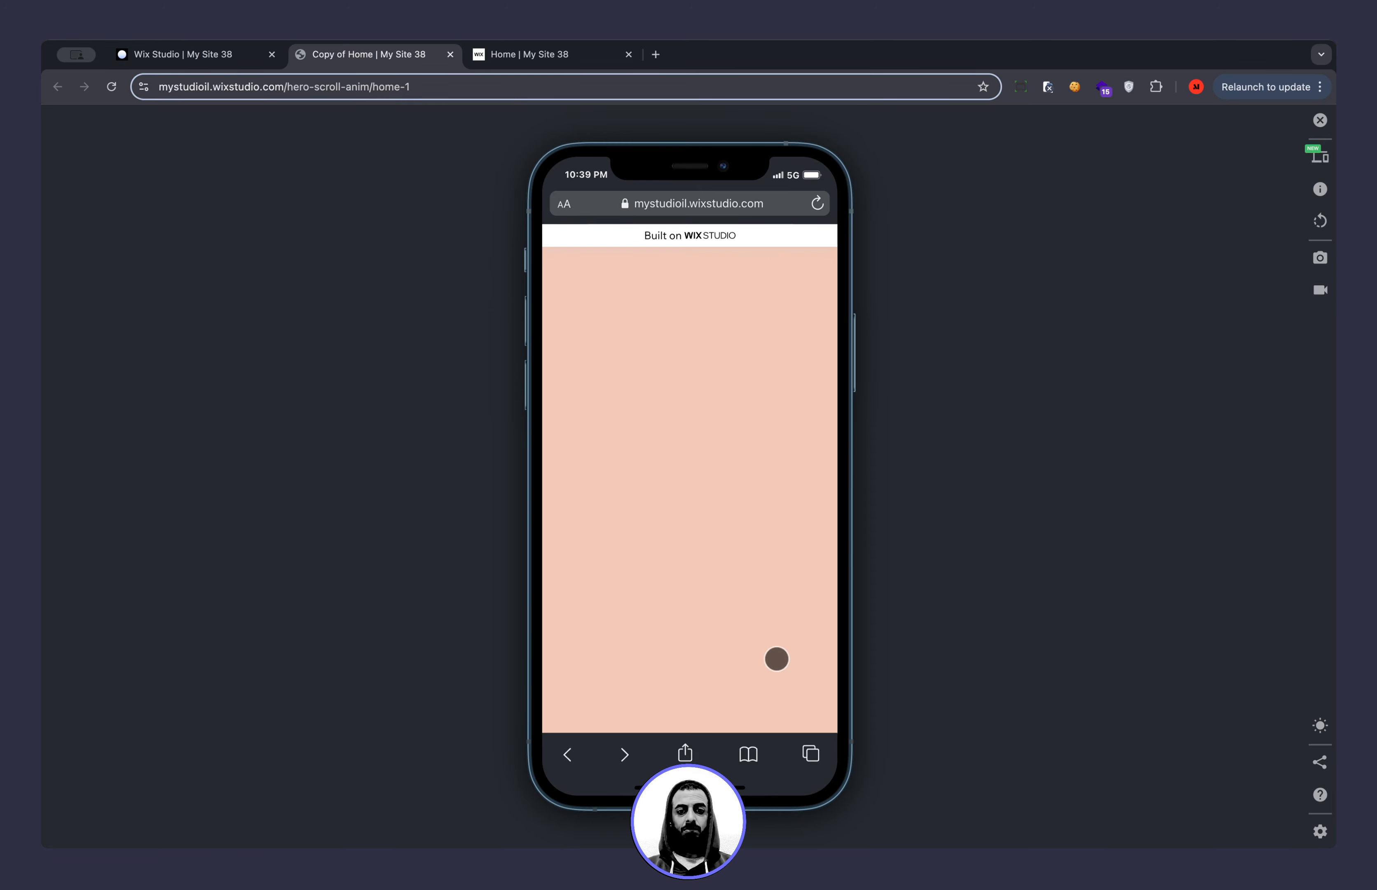
scroll(776, 659, "down", 3)
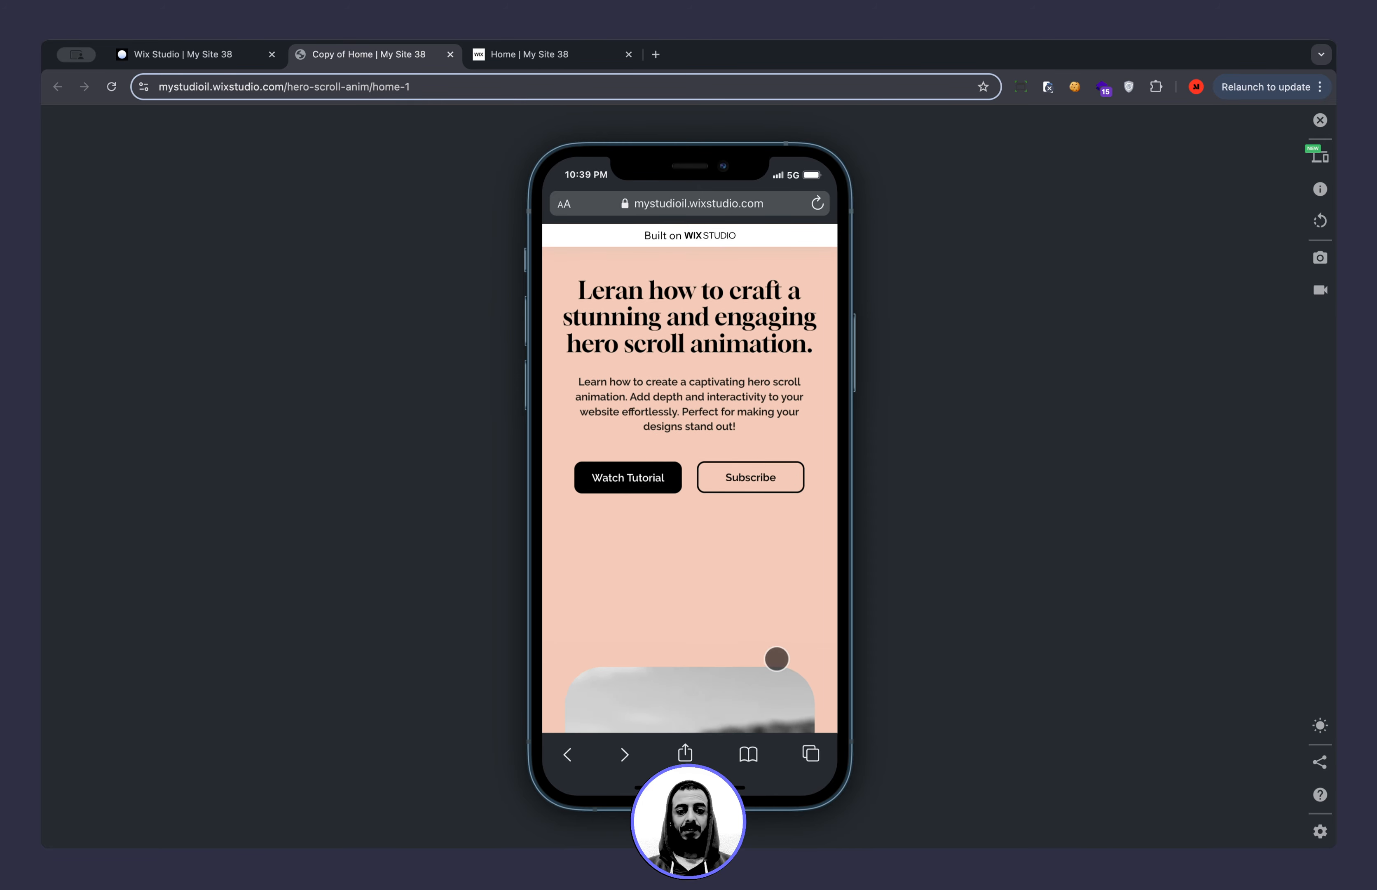
scroll(777, 659, "up", 5)
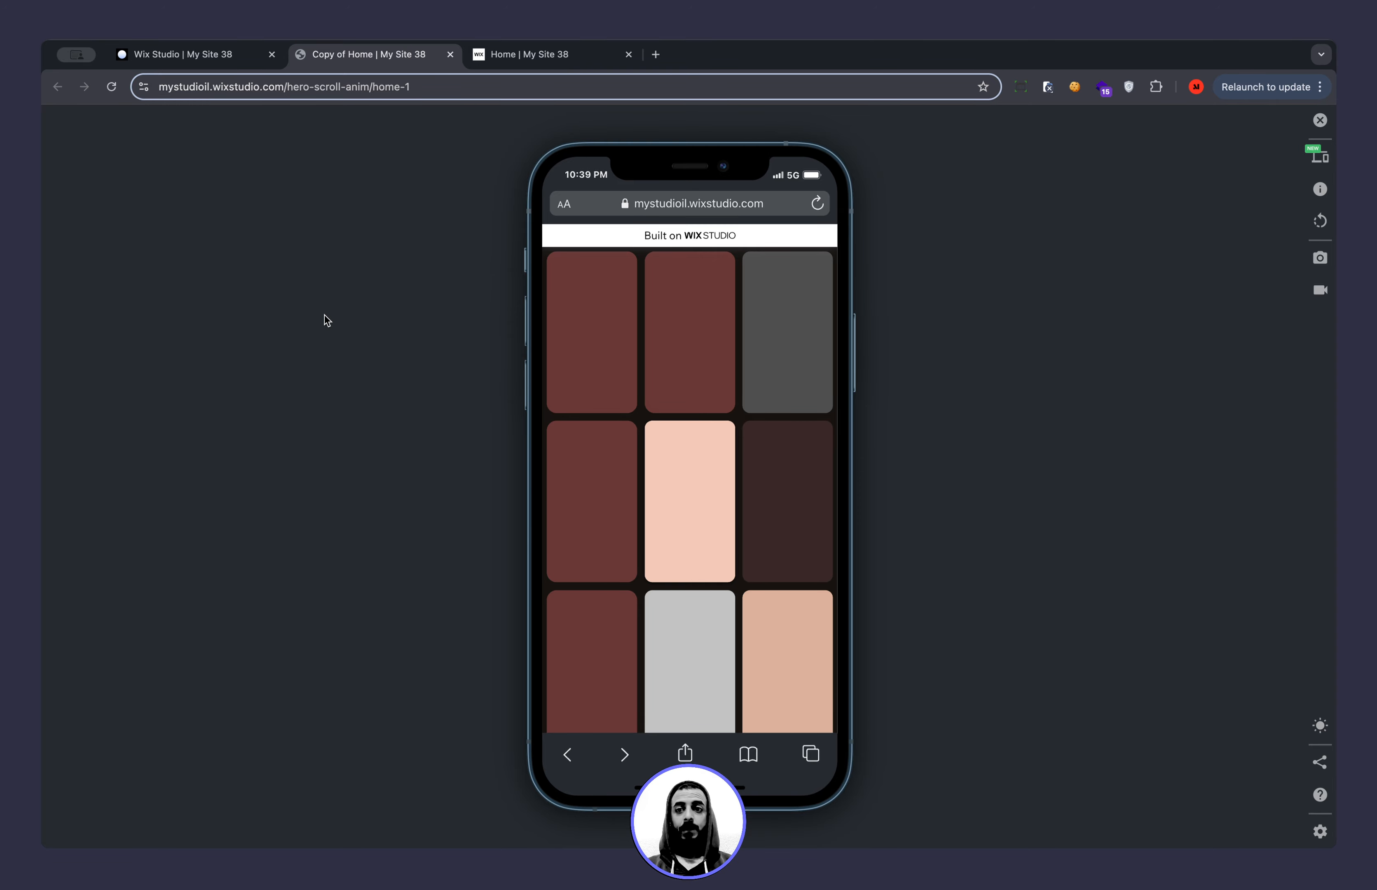
left_click(232, 54)
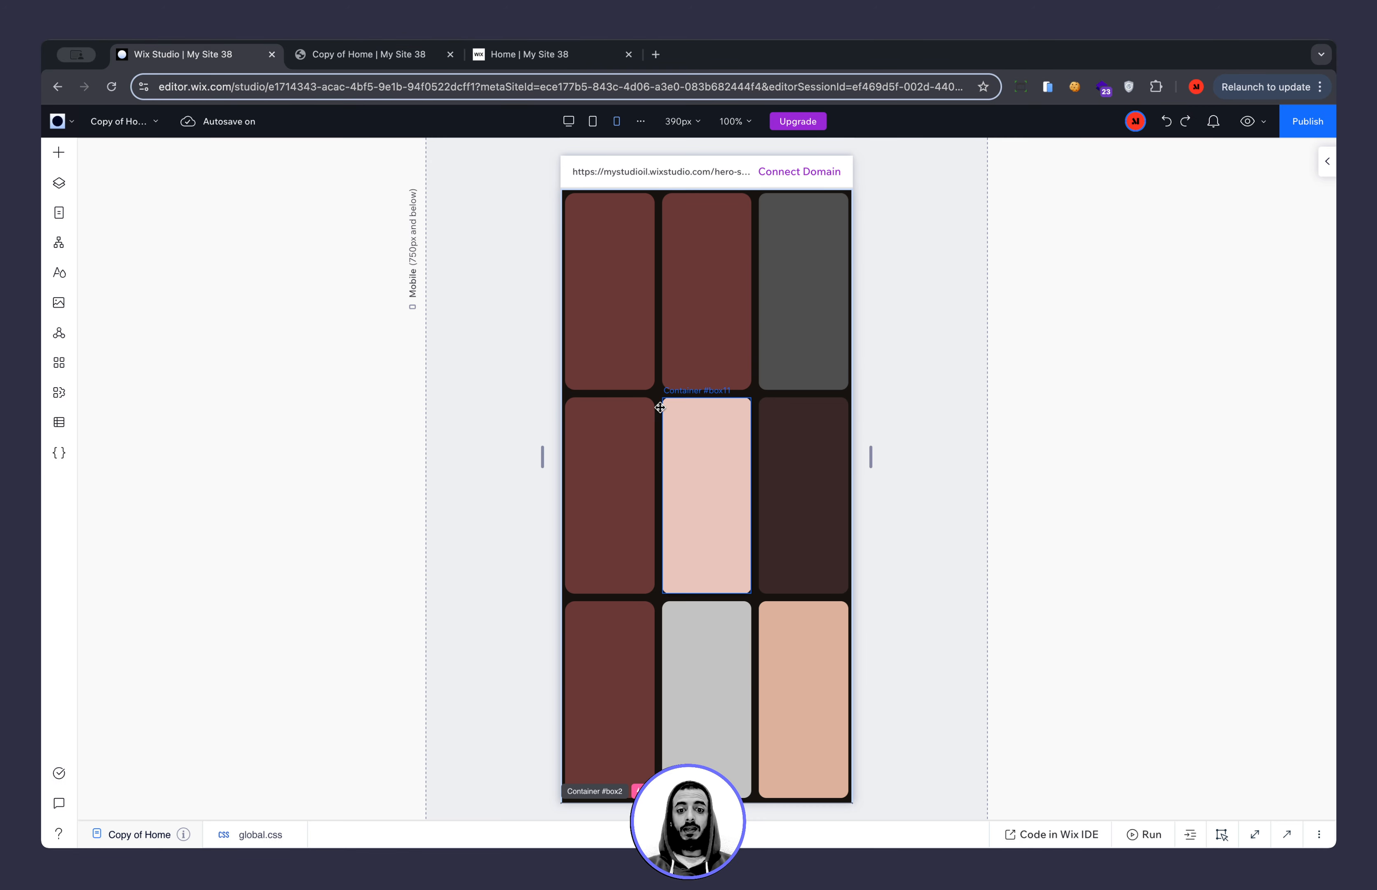
Set the first and third rows of the mobile 3x3 grid container to 0.8fr.
left_click(655, 391)
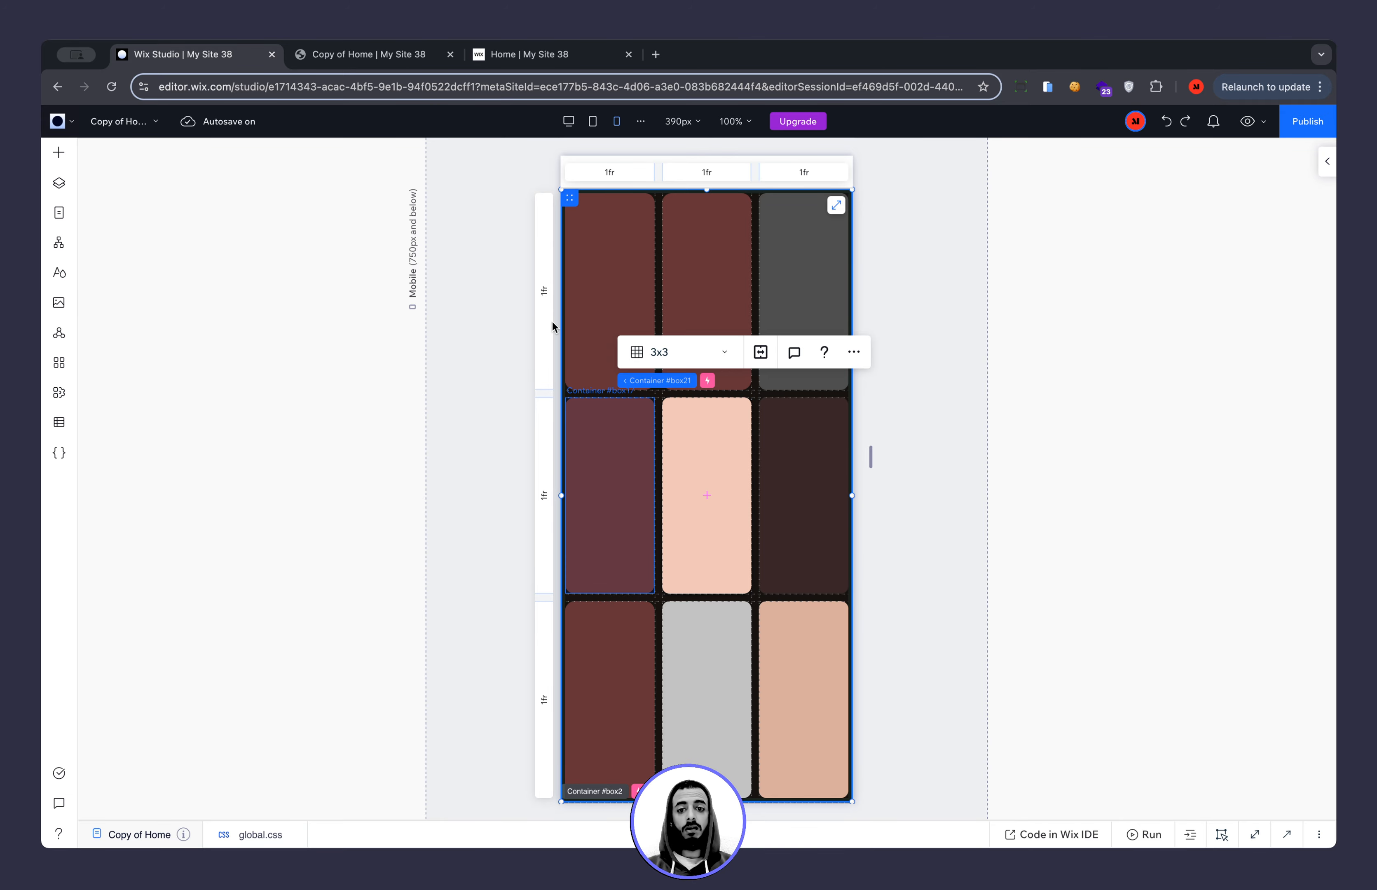
left_click(545, 295)
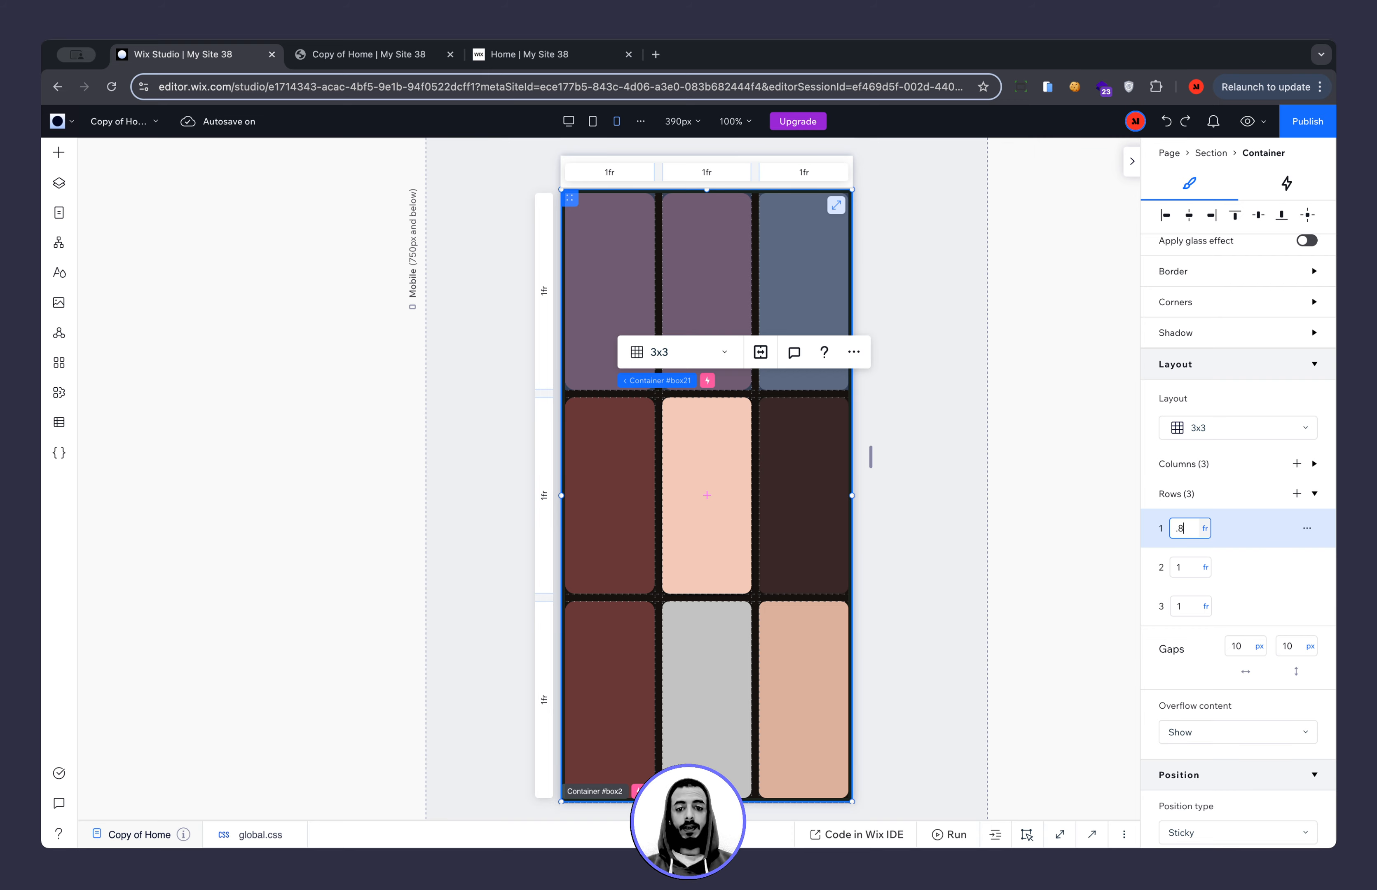
key("Return")
left_click(1181, 607)
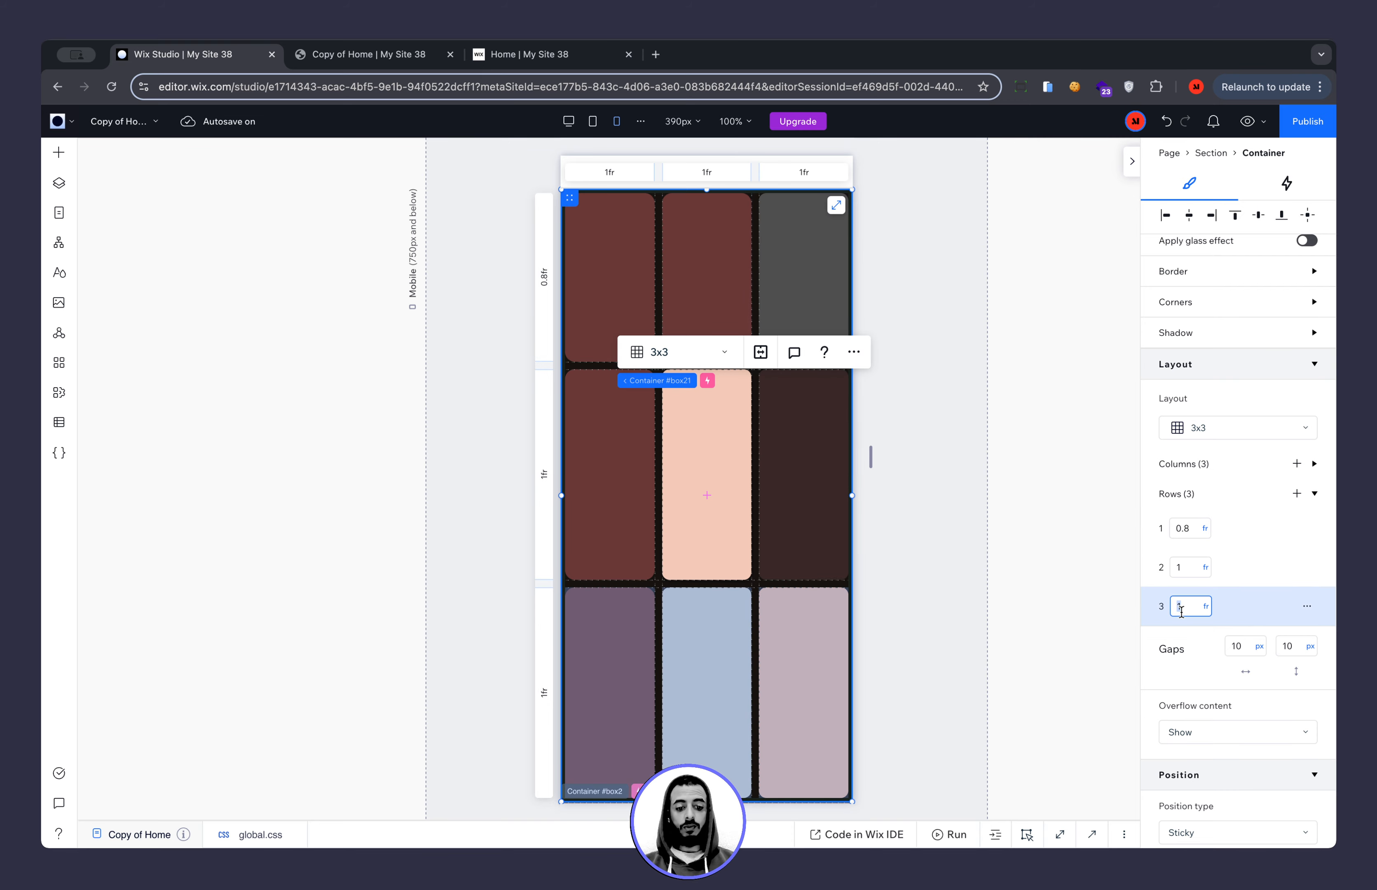
key("Return")
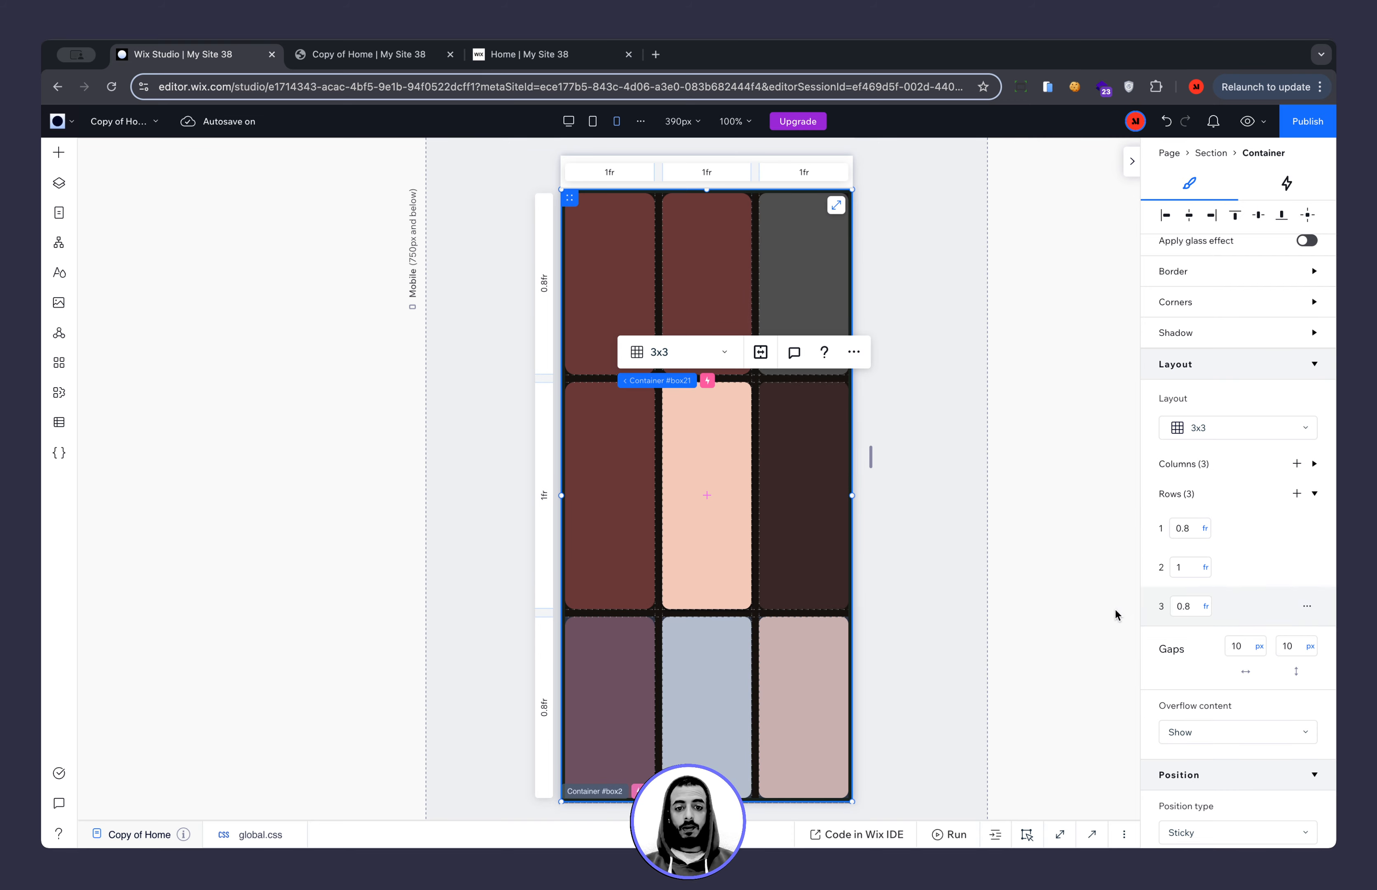
Set the first and third columns of the mobile 3x3 grid container to 0.8fr.
left_click(620, 177)
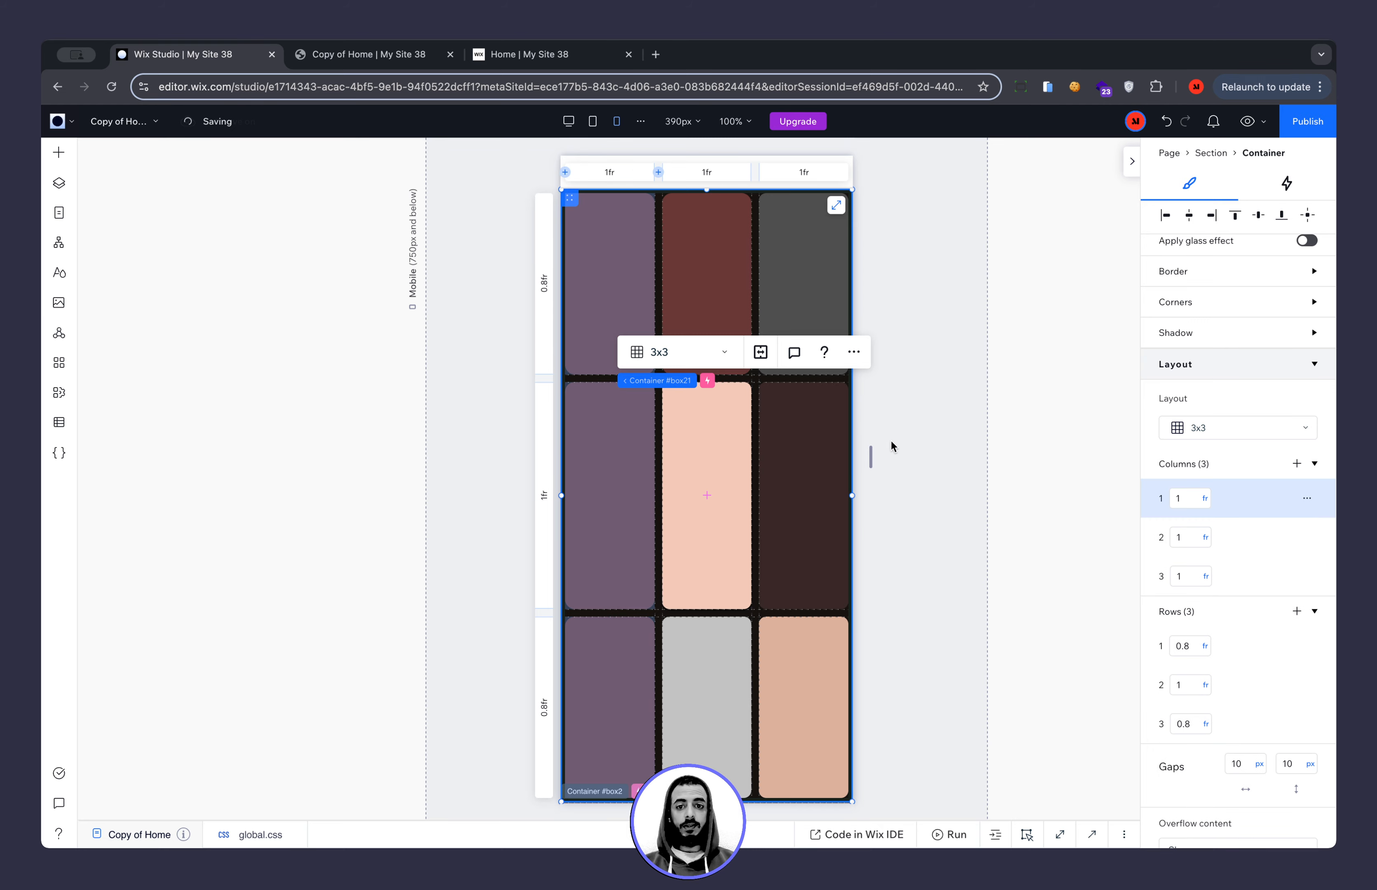
left_click(1188, 502)
type("0.")
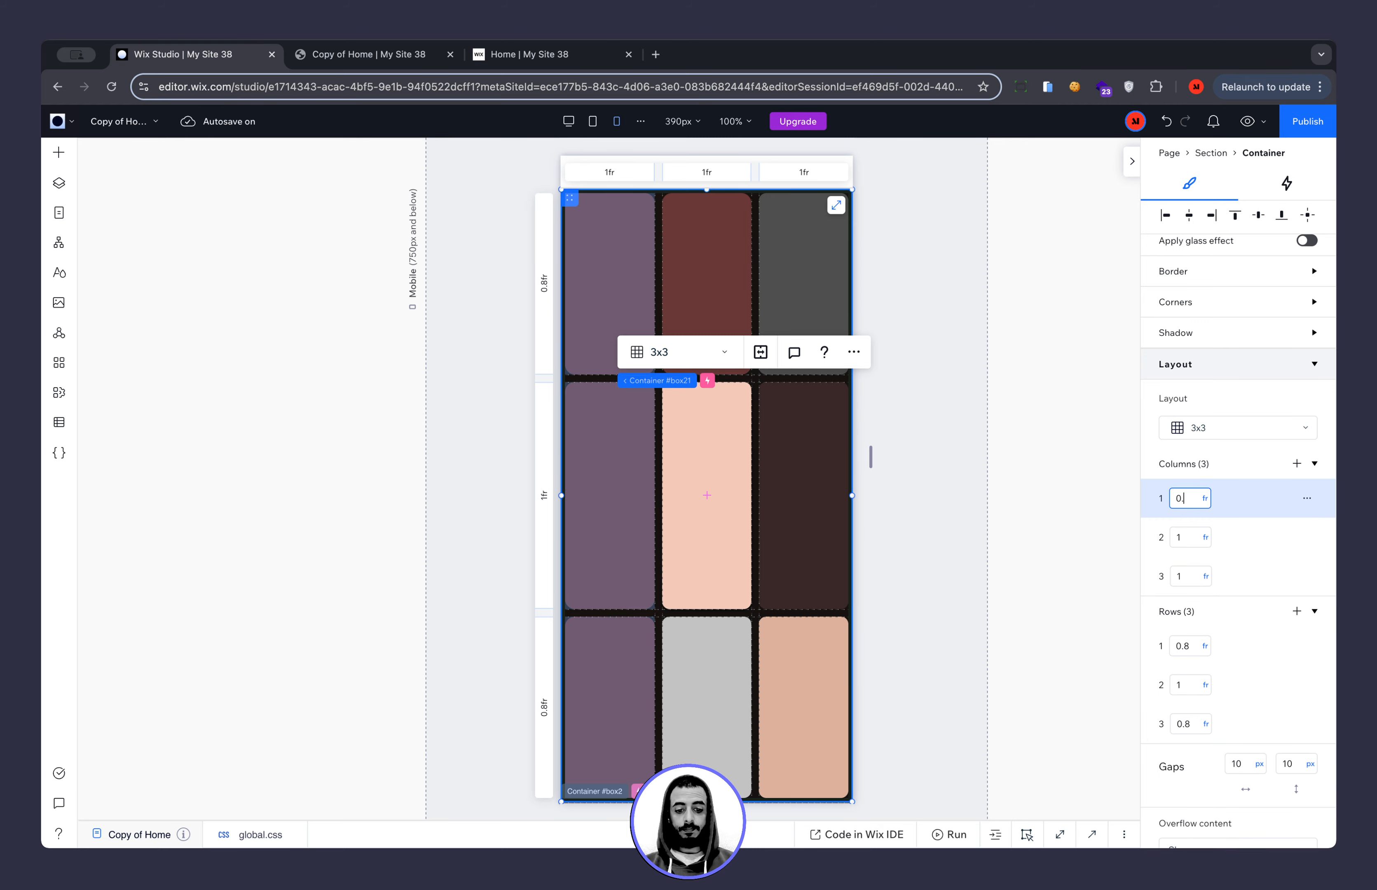
type("8")
key("Return")
left_click(801, 172)
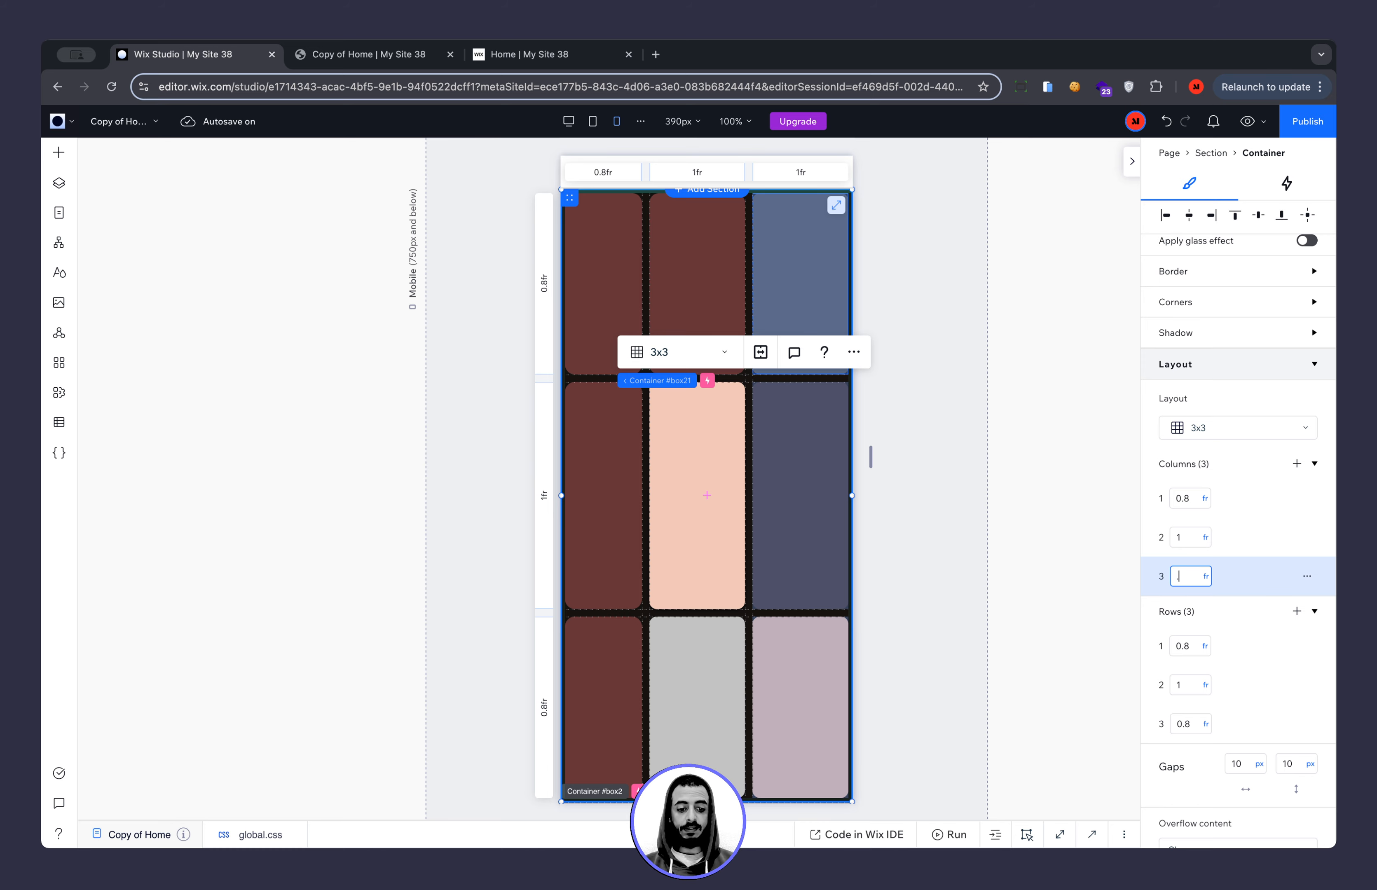
type(".8")
key("Return")
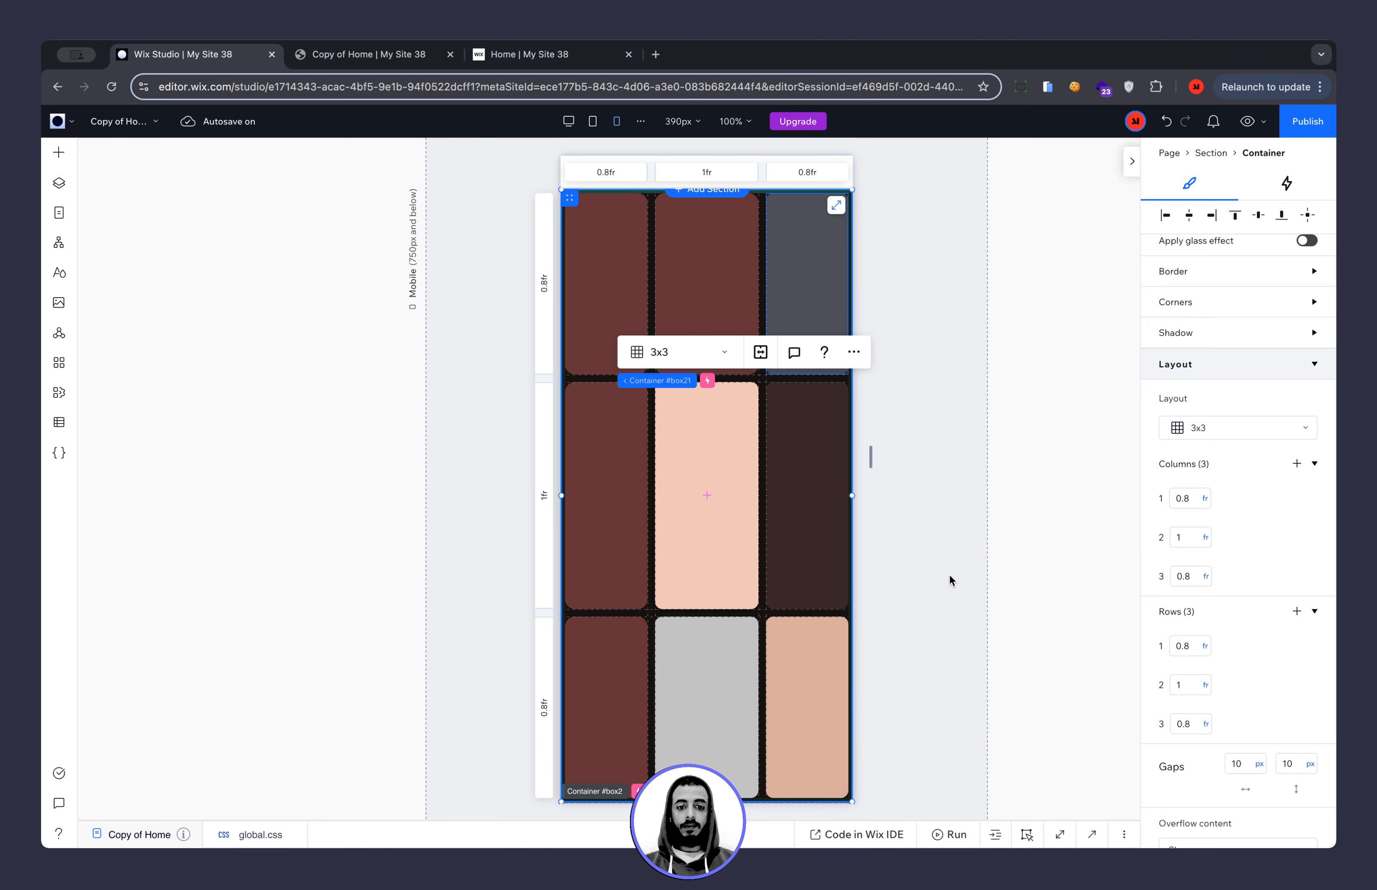
Set the third and first rows of the mobile 3x3 grid container to 0.6fr.
left_click(1187, 724)
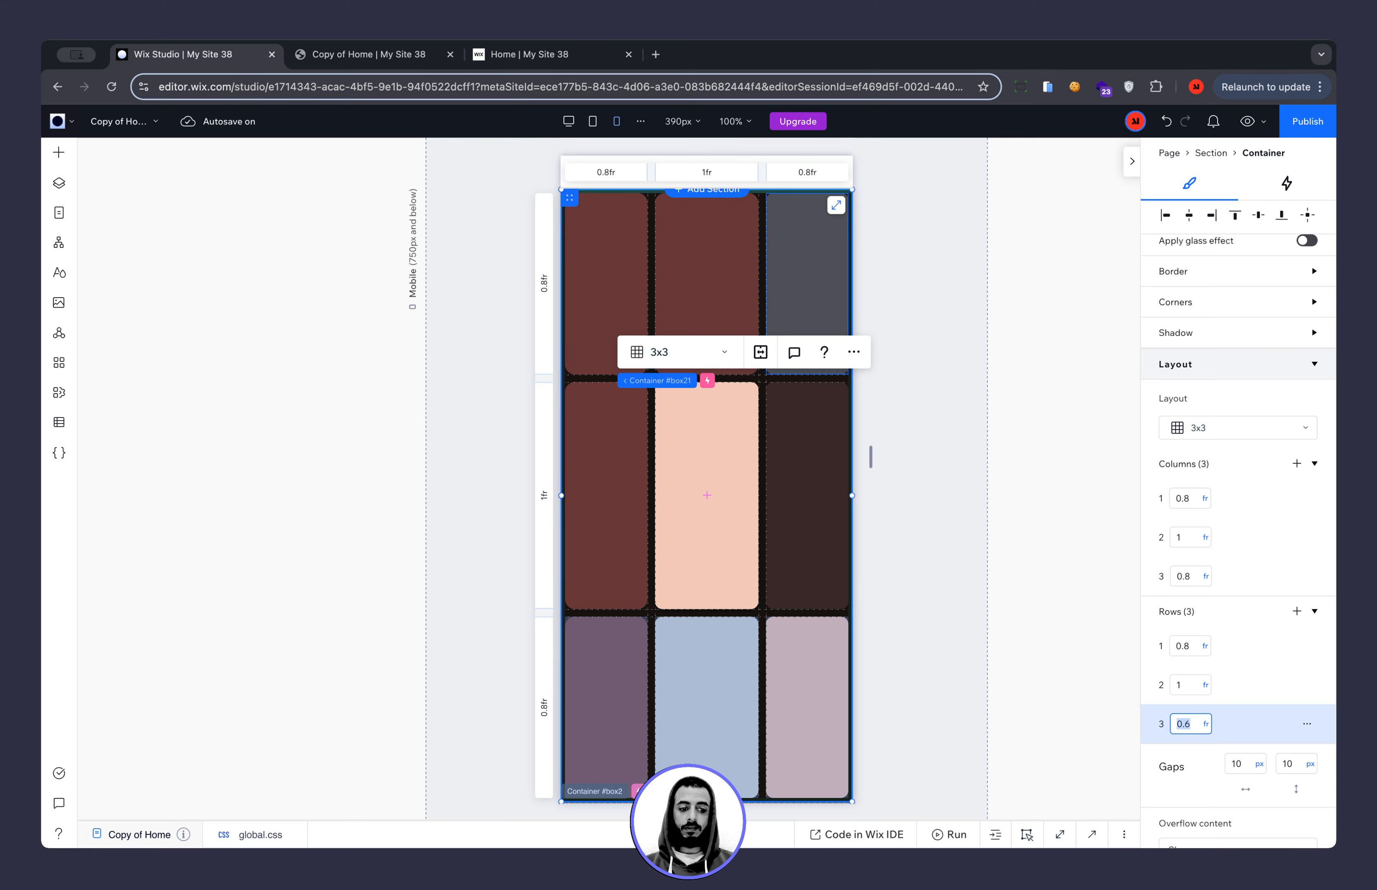
left_click(1183, 646)
type(".6")
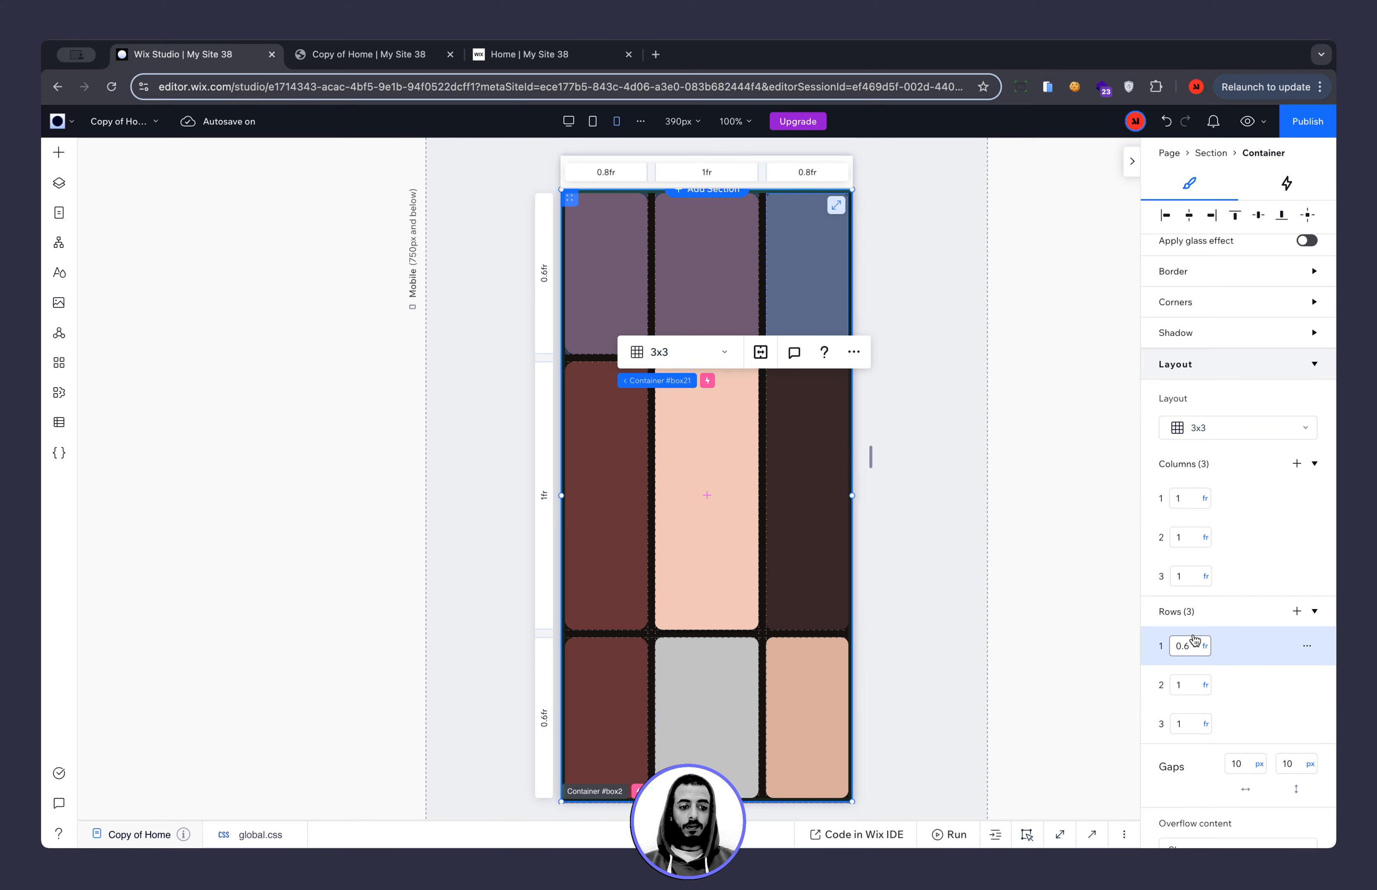
Set the third and first columns of the mobile 3x3 grid container to 0.6fr.
left_click(1193, 576)
type(".6")
key("Return")
left_click(1193, 497)
type(".6")
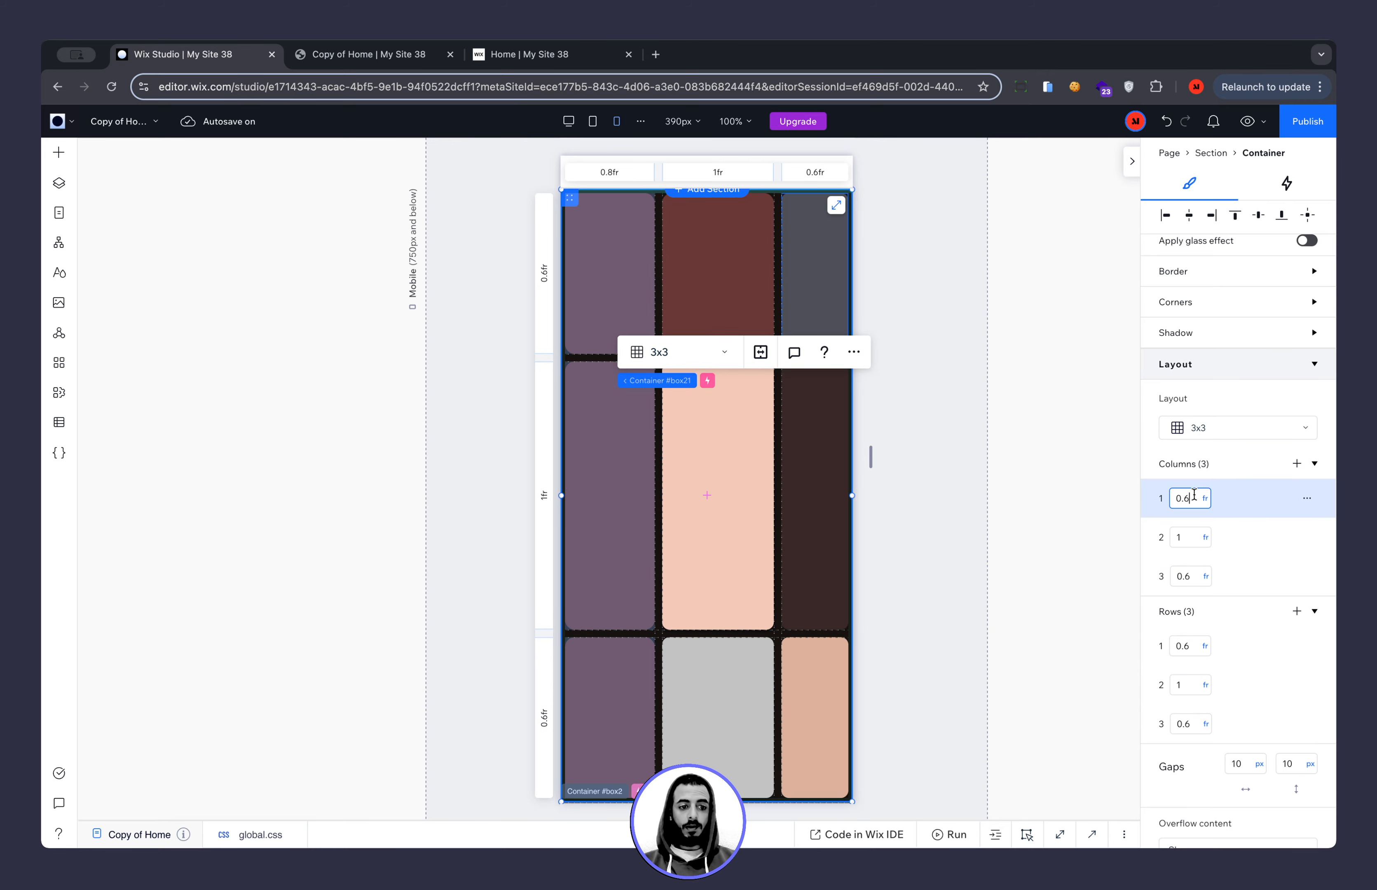
key("Return")
left_click(899, 516)
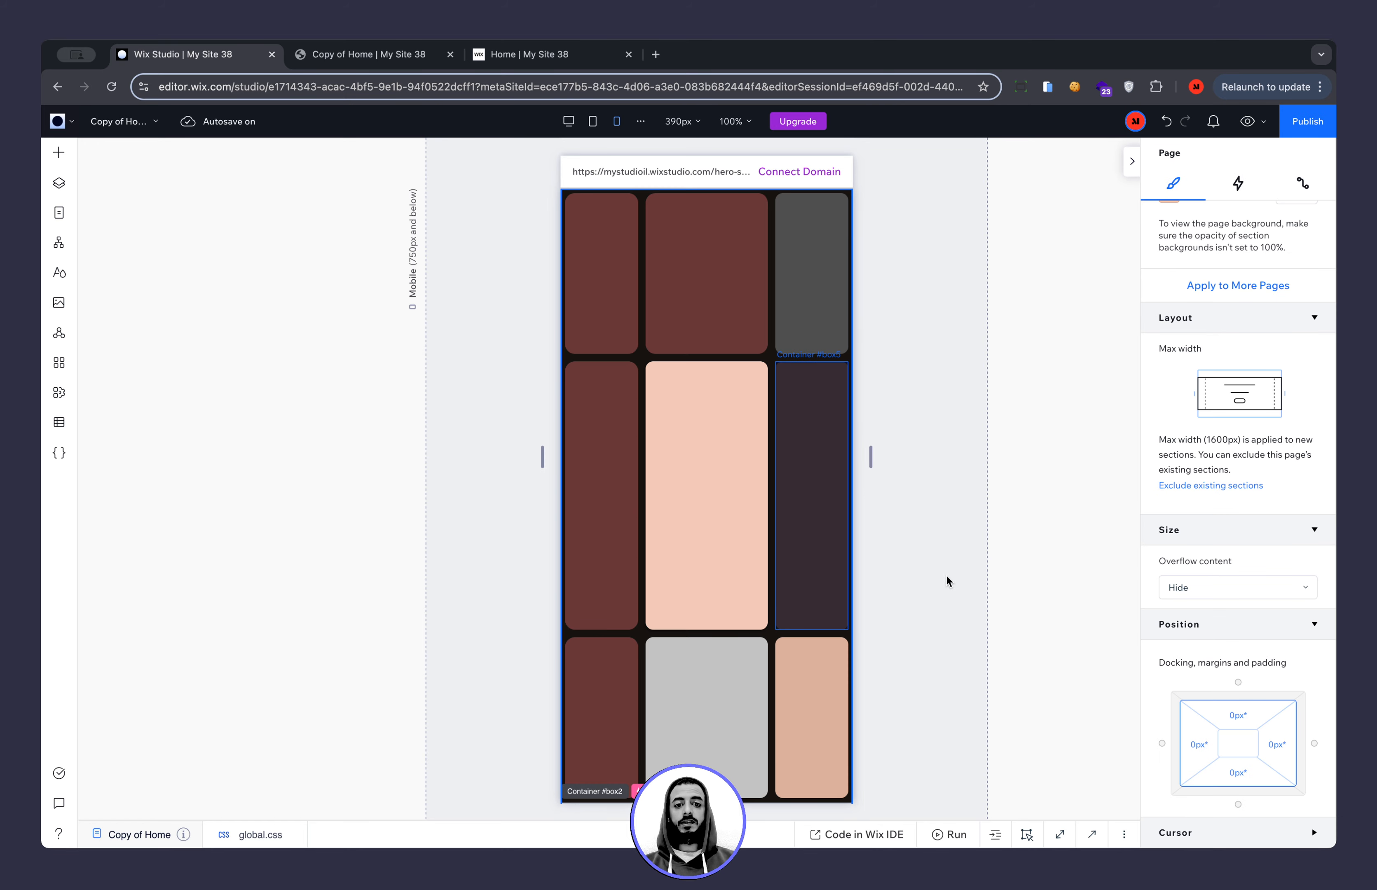
Check the resized grid on the mobile canvas, and preview the page to examine how the center box expands on scroll.
left_click(640, 308)
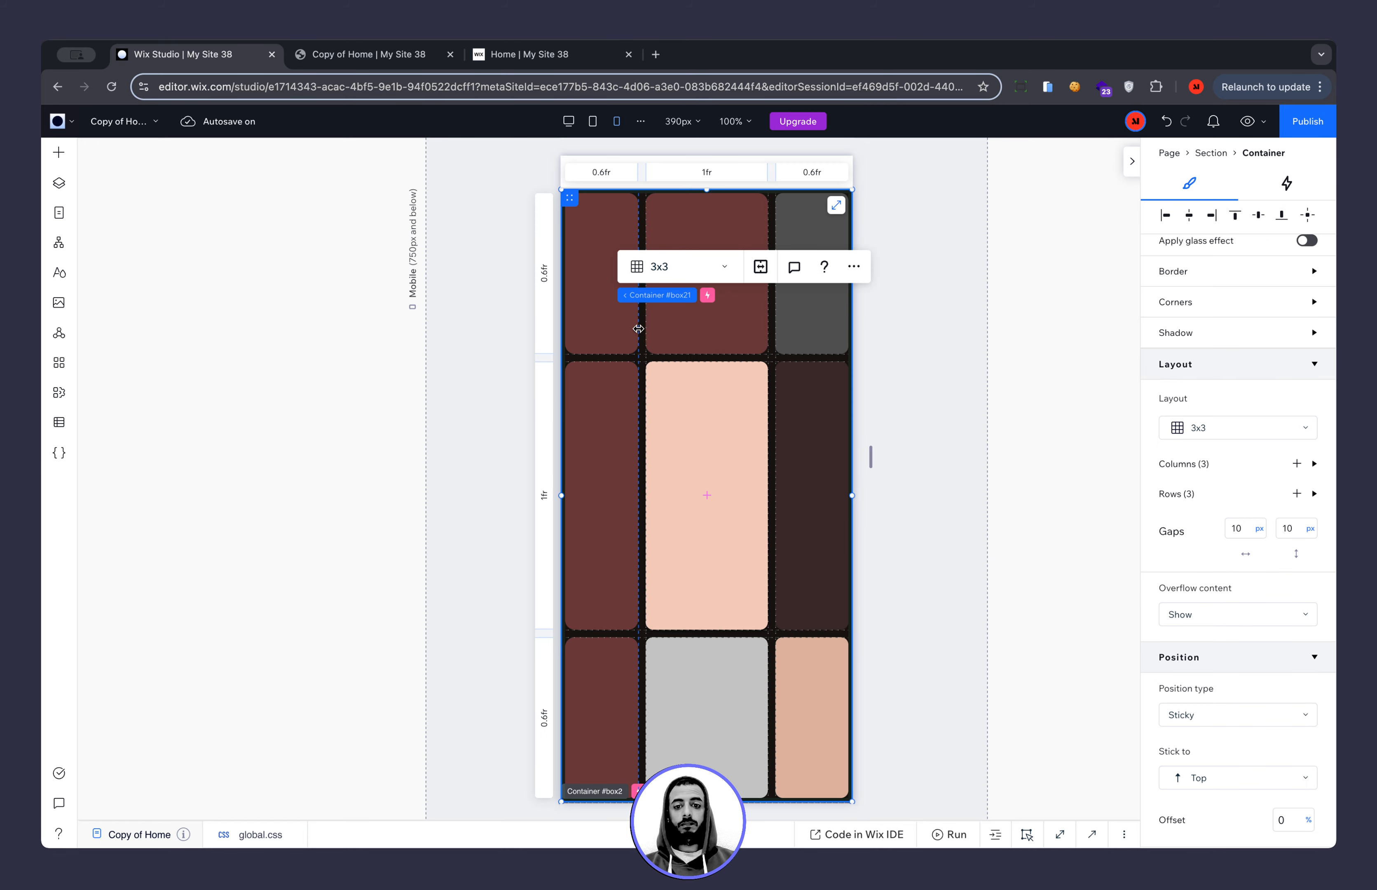
left_click(592, 420)
left_click(919, 372)
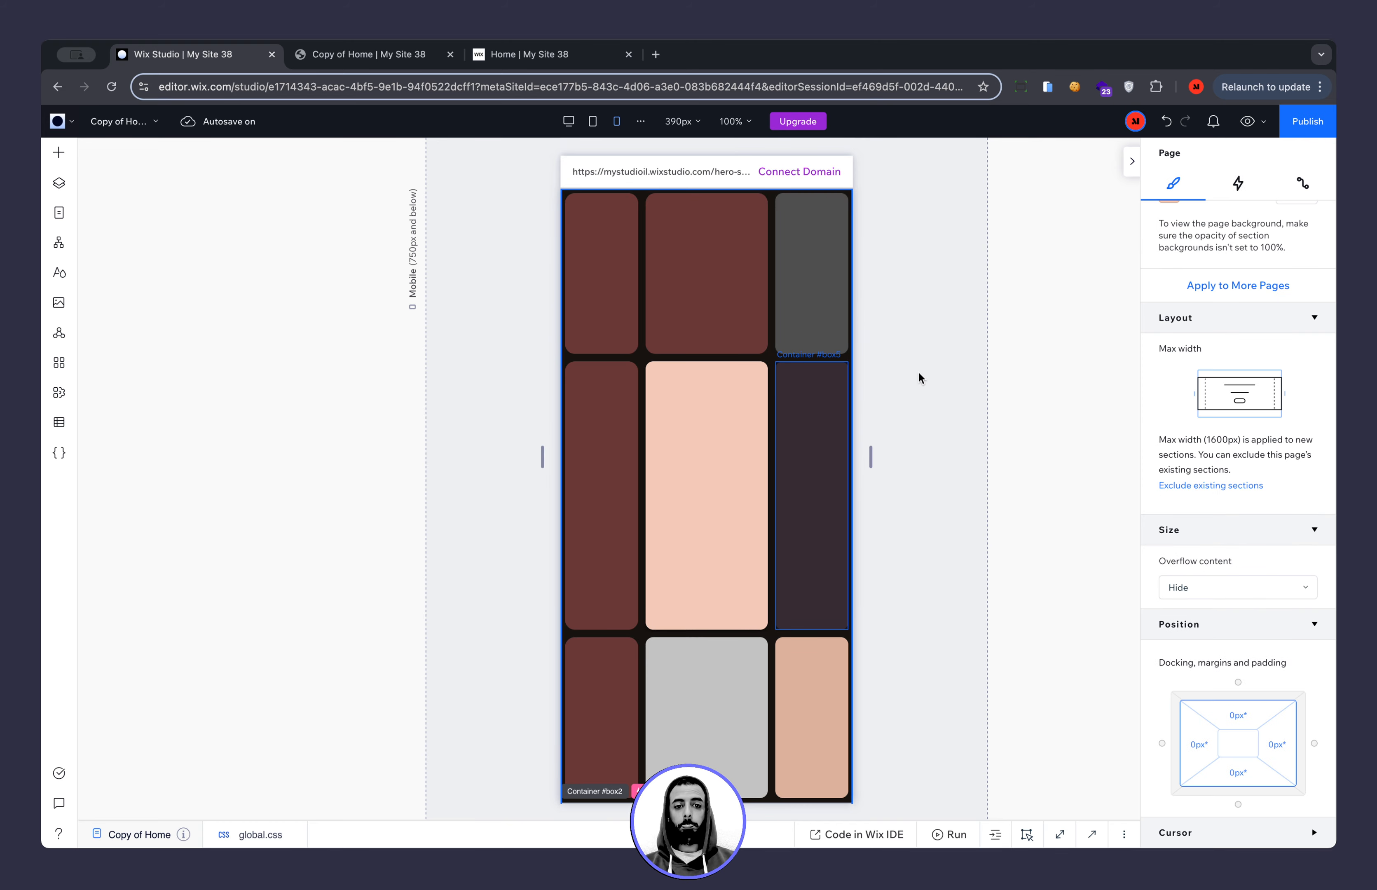
left_click(1250, 120)
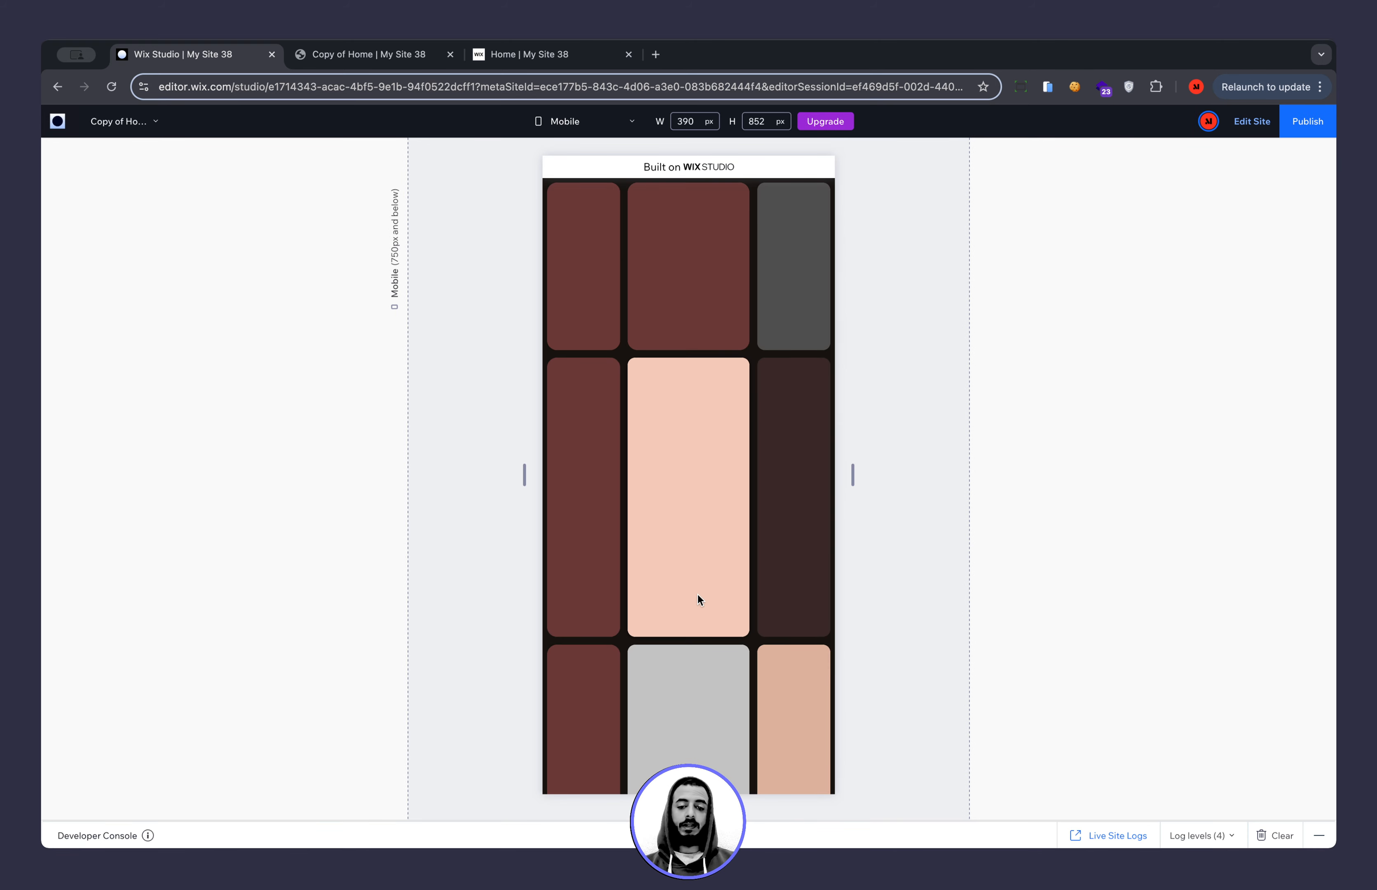
left_click(697, 594)
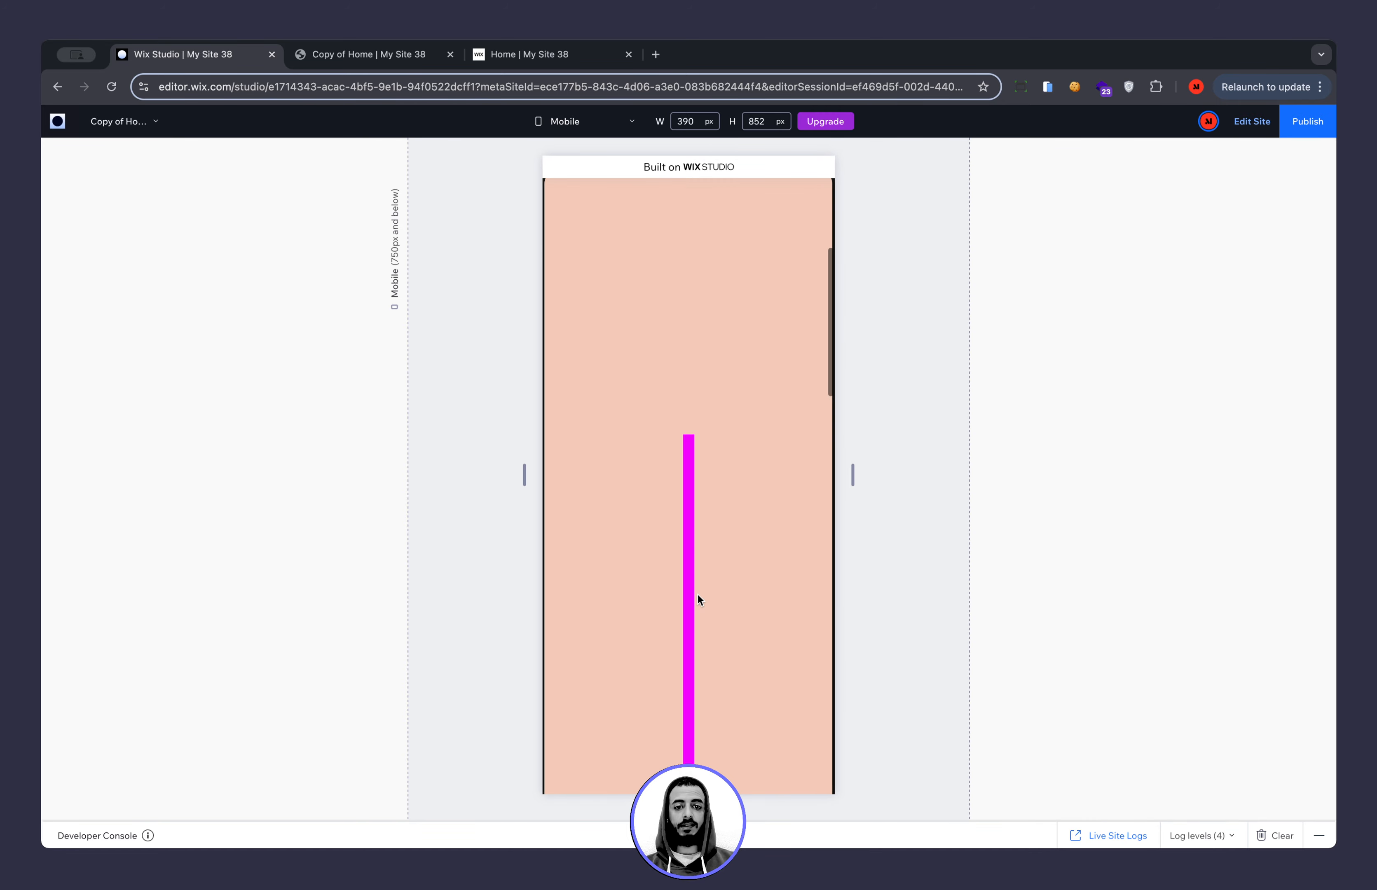